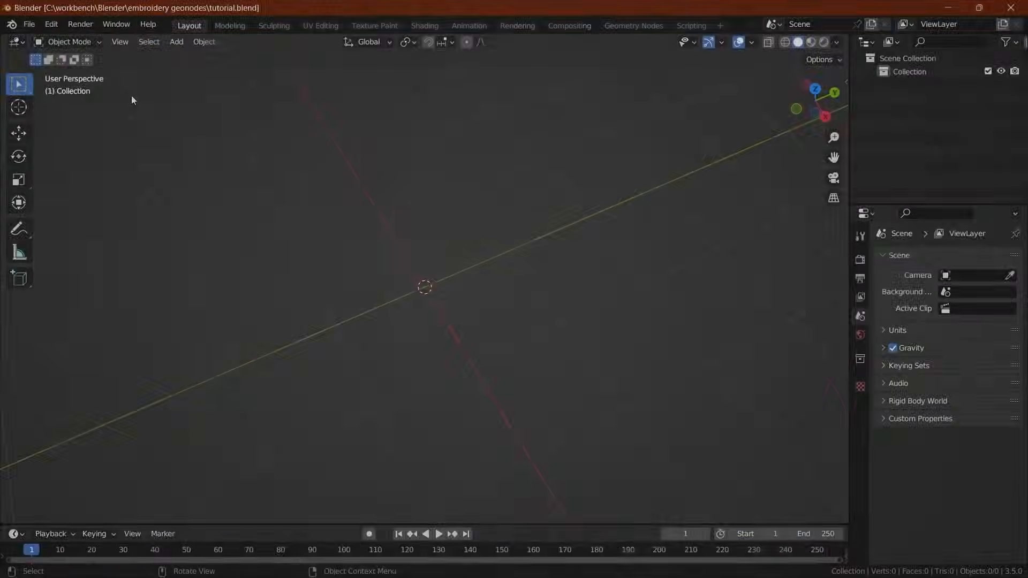
Step: Import Logo_NIKE.svg as Scalable Vector Graphics and select the imported logo curve
click(30, 24)
mouse_move(50, 202)
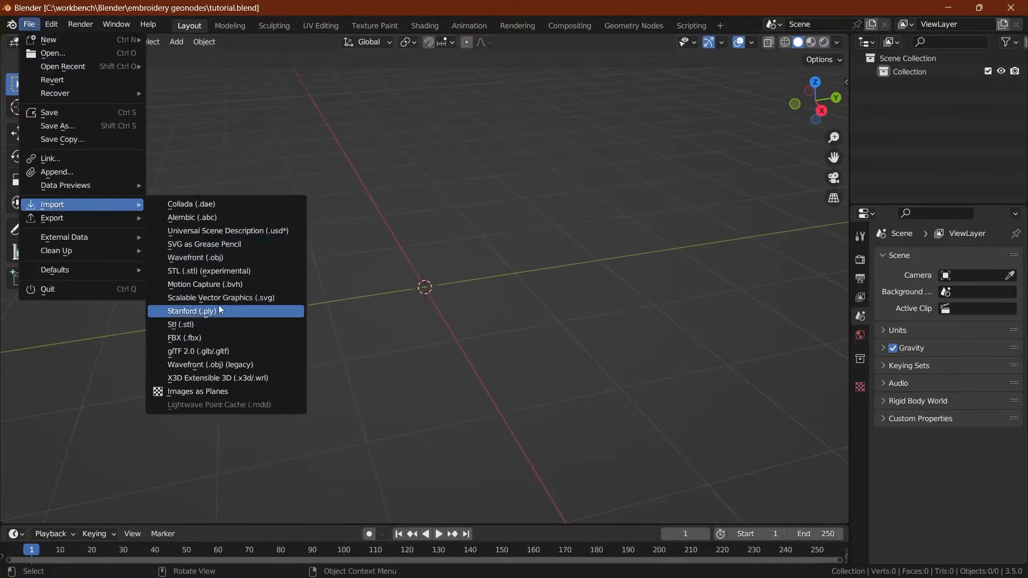
click(217, 295)
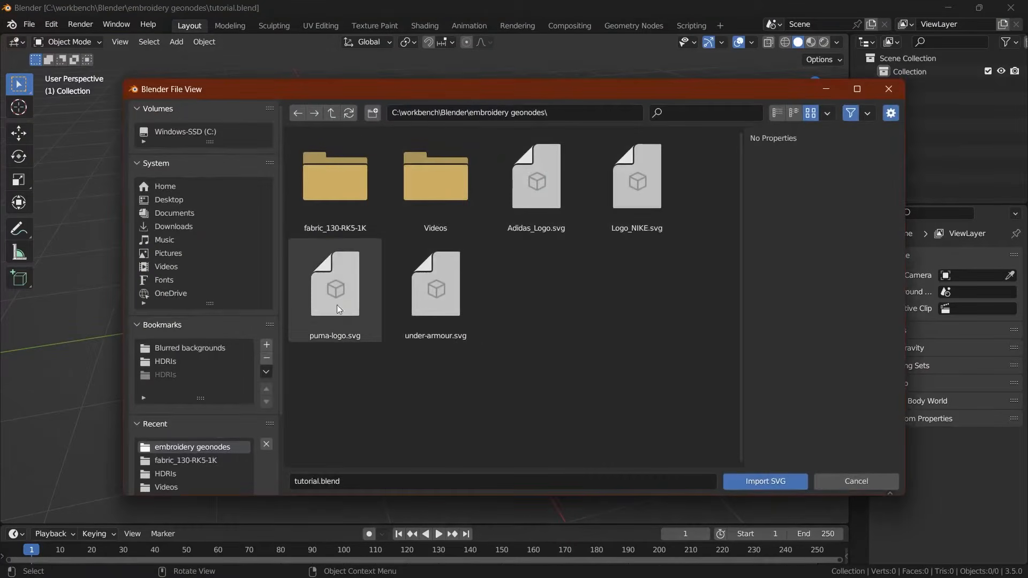
double_click(627, 227)
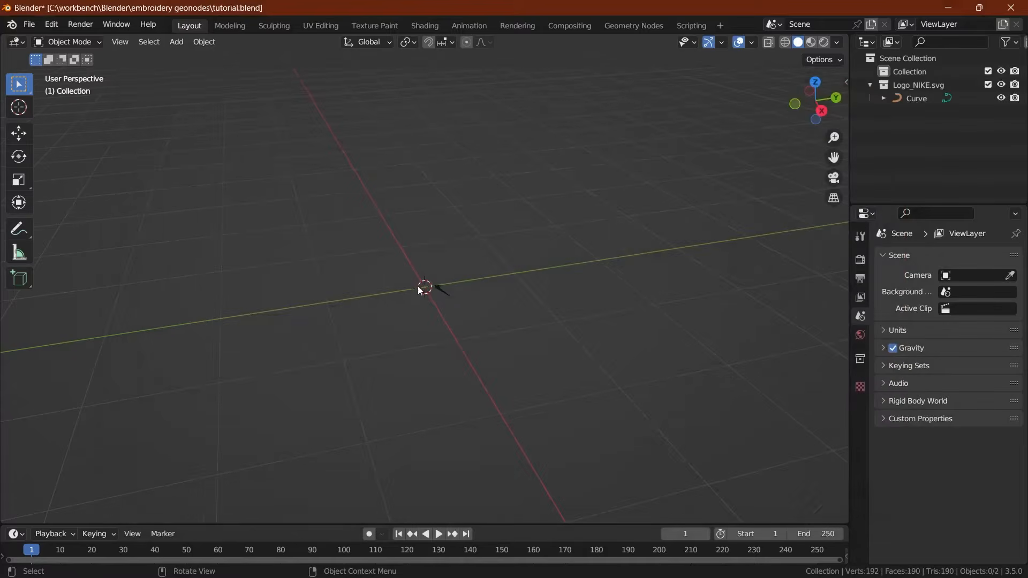
middle_drag(390, 294, 423, 277)
click(424, 277)
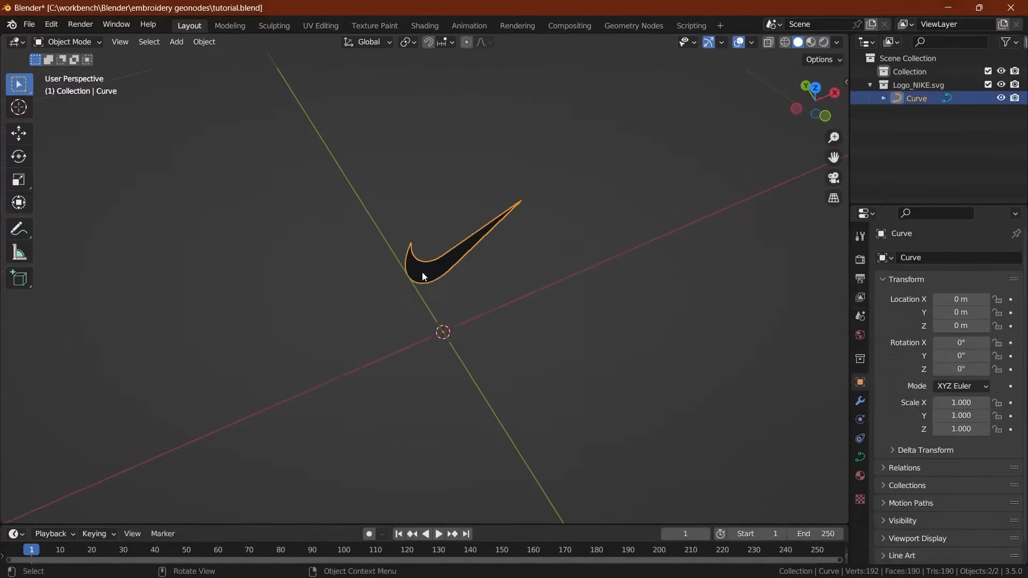
middle_drag(502, 296, 513, 295)
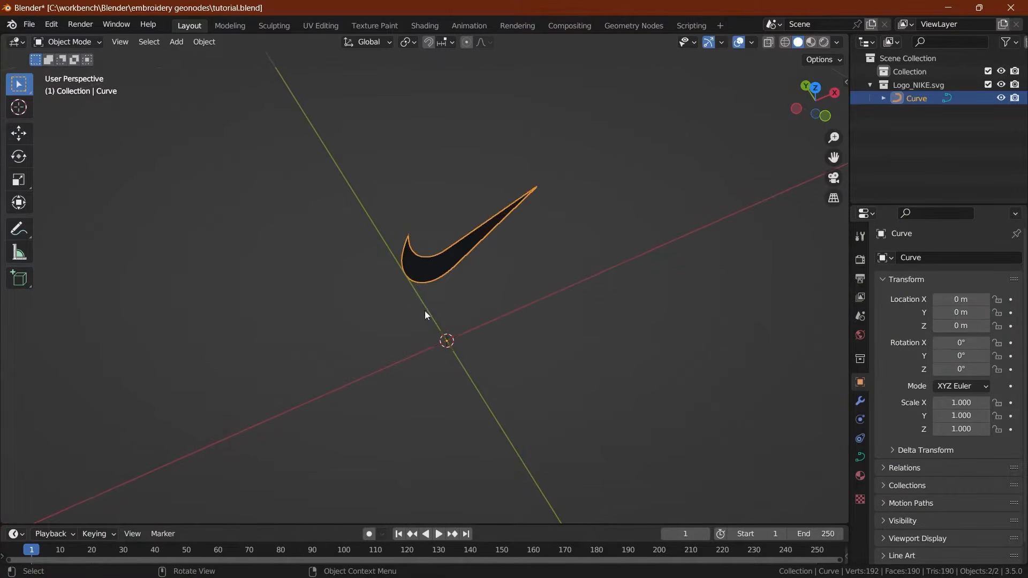
Step: Examine the logo curve's control points in Edit Mode
right_click(419, 288)
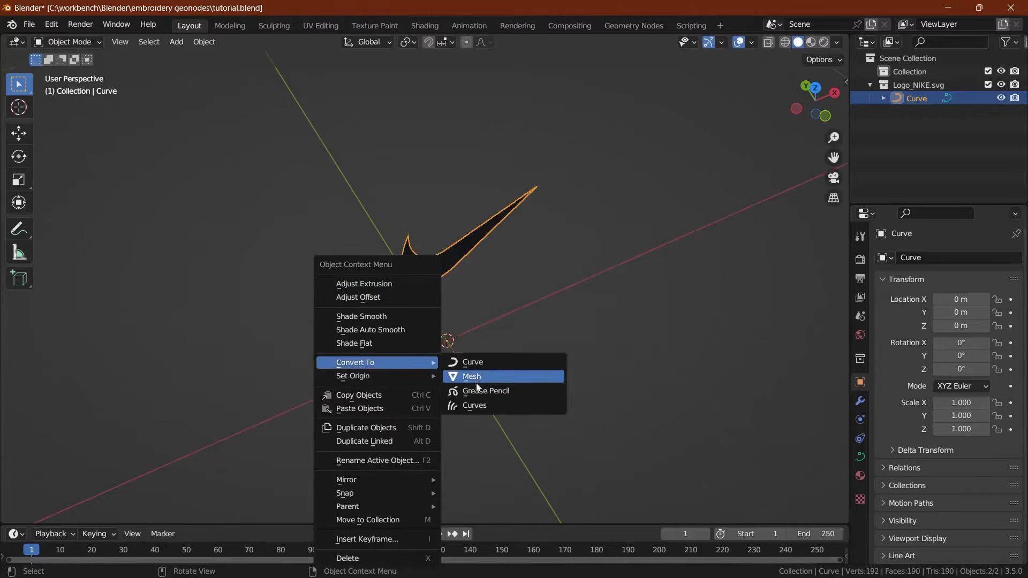
key(Tab)
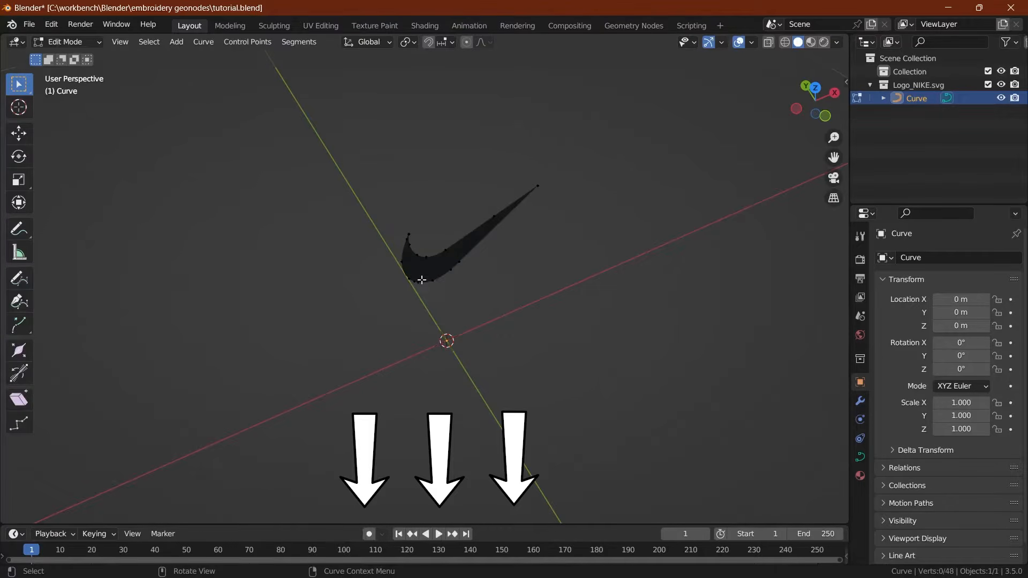
scroll(422, 280, up, 5)
key(a)
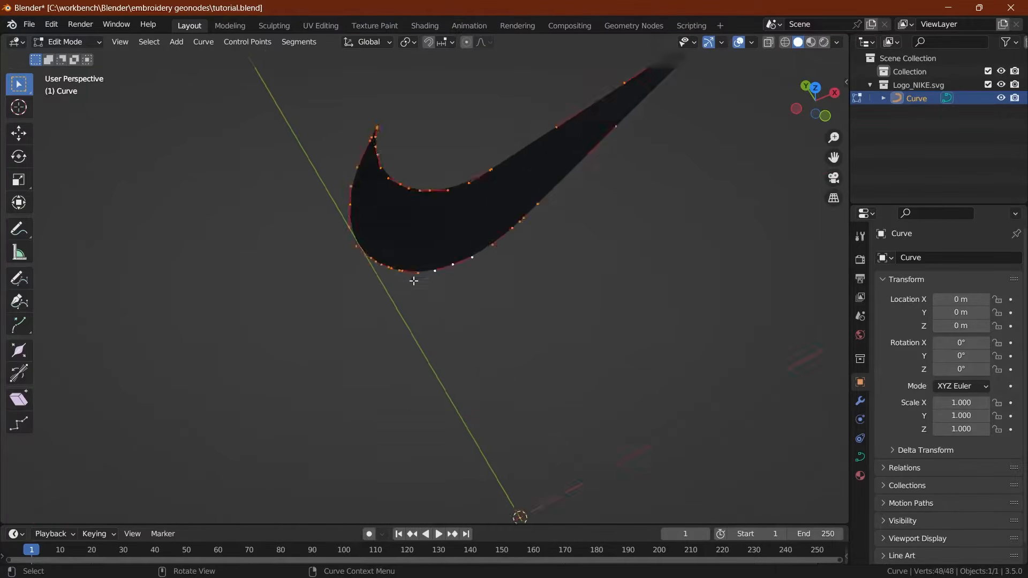
key(Tab)
key(Tab)
key(Tab)
Step: Convert the logo curve to a mesh
right_click(410, 283)
mouse_move(359, 362)
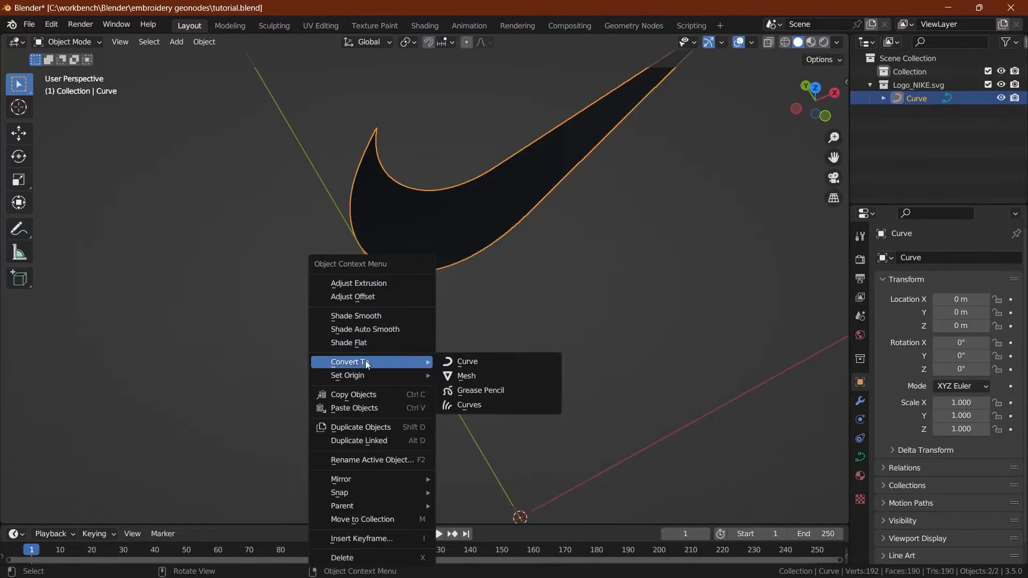
click(468, 374)
middle_drag(468, 375, 404, 348)
Step: Set the logo's origin to its geometry and snap the logo to the 3D cursor at the world origin
right_click(404, 348)
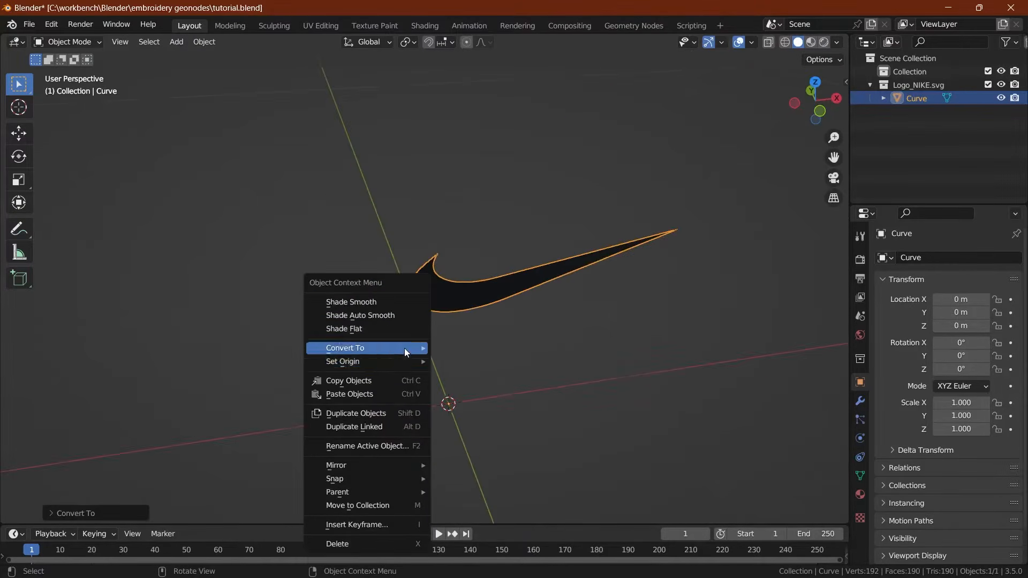
click(488, 381)
scroll(401, 403, down, 3)
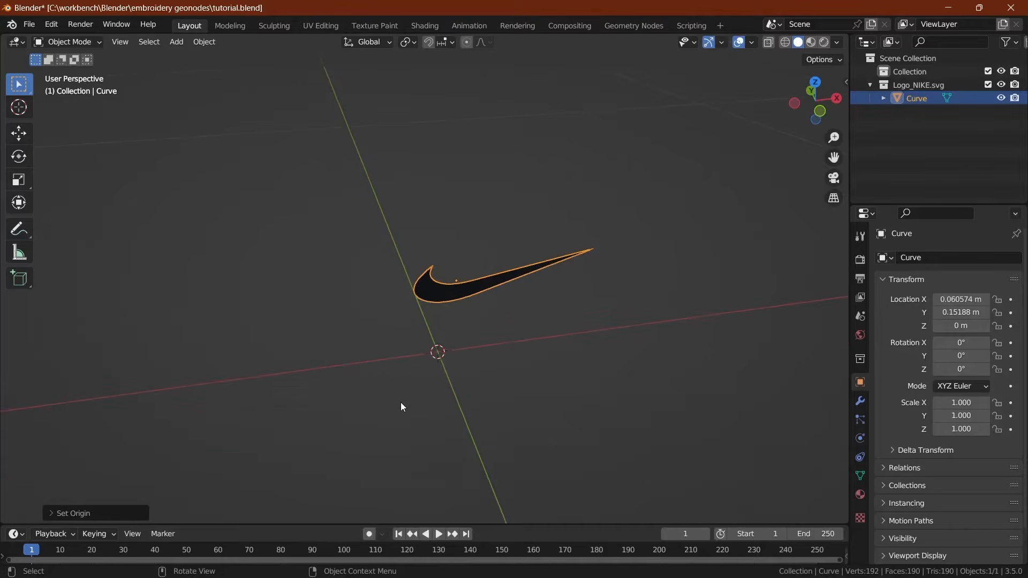
key(shift+s)
click(404, 345)
Step: Scale the logo by 26 on all axes and save the file
key(s)
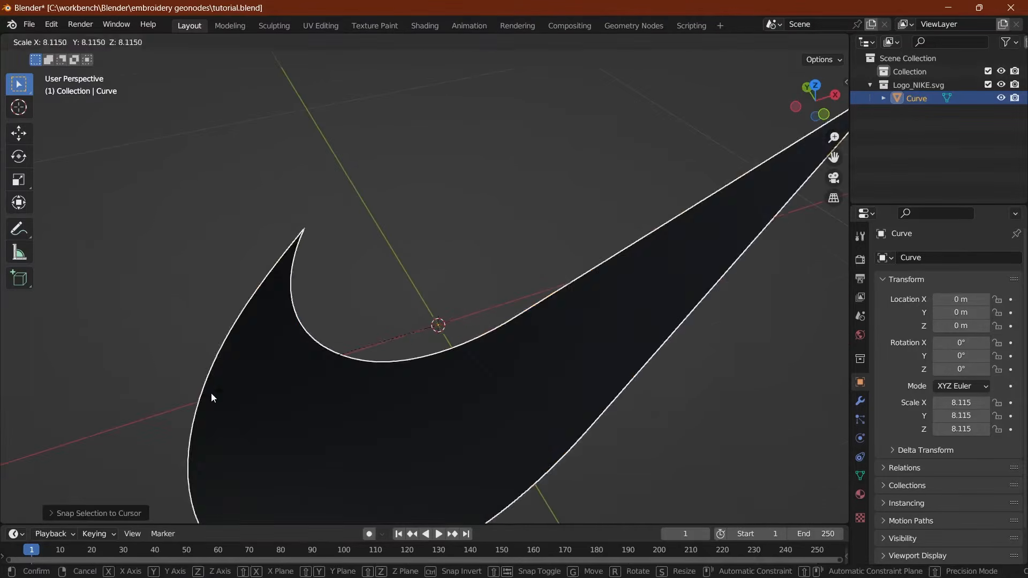
click(211, 393)
scroll(384, 330, down, 5)
middle_drag(352, 331, 338, 343)
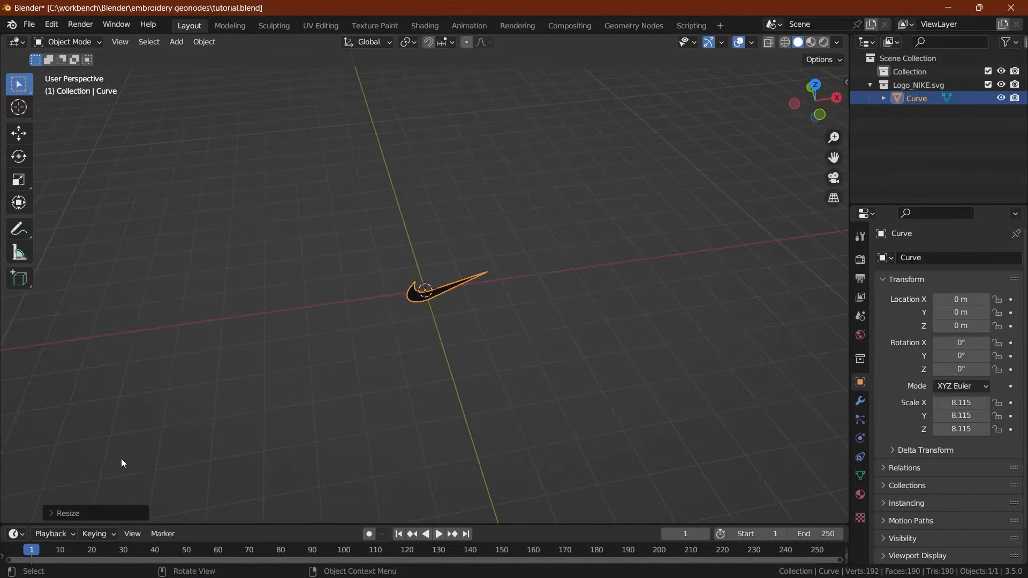
click(52, 516)
drag(168, 435, 168, 466)
text(2)
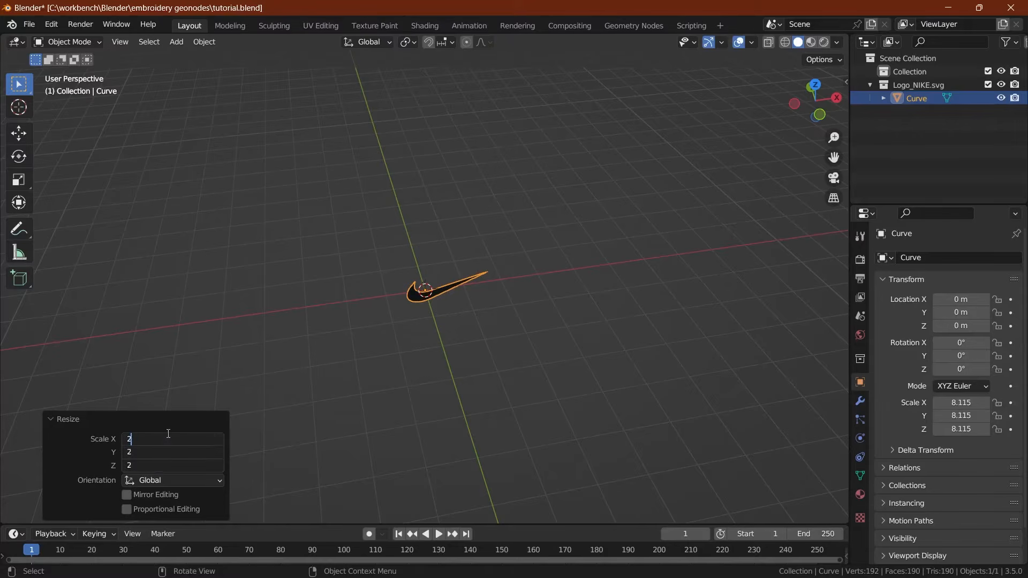
text(6)
key(Return)
key(ctrl+s)
scroll(397, 305, up, 2)
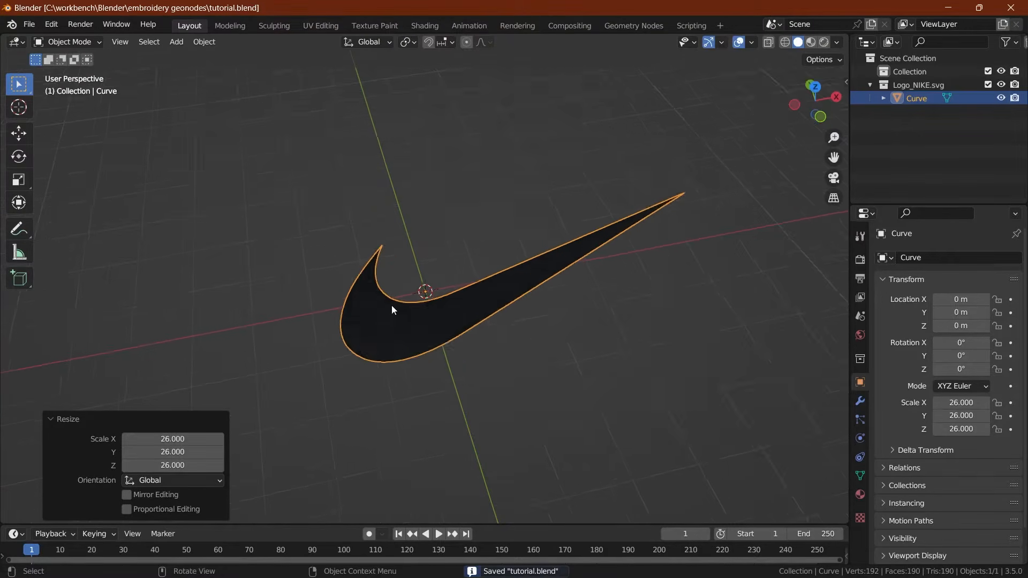
middle_drag(392, 310, 388, 301)
Step: Remove the SVGMat material slot from the logo
click(861, 495)
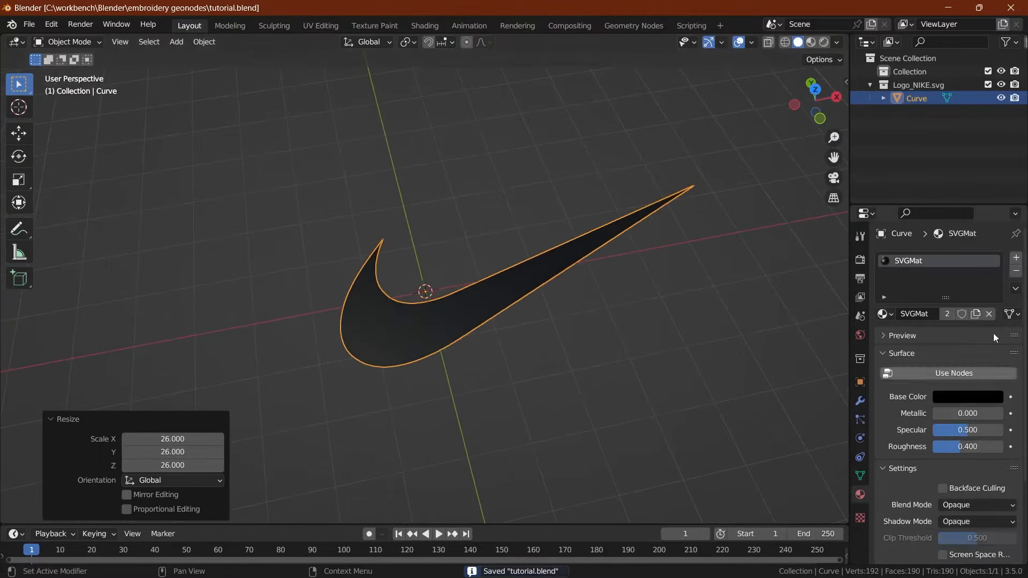
click(1017, 272)
scroll(395, 399, up, 4)
middle_drag(396, 402, 407, 366)
scroll(407, 368, down, 3)
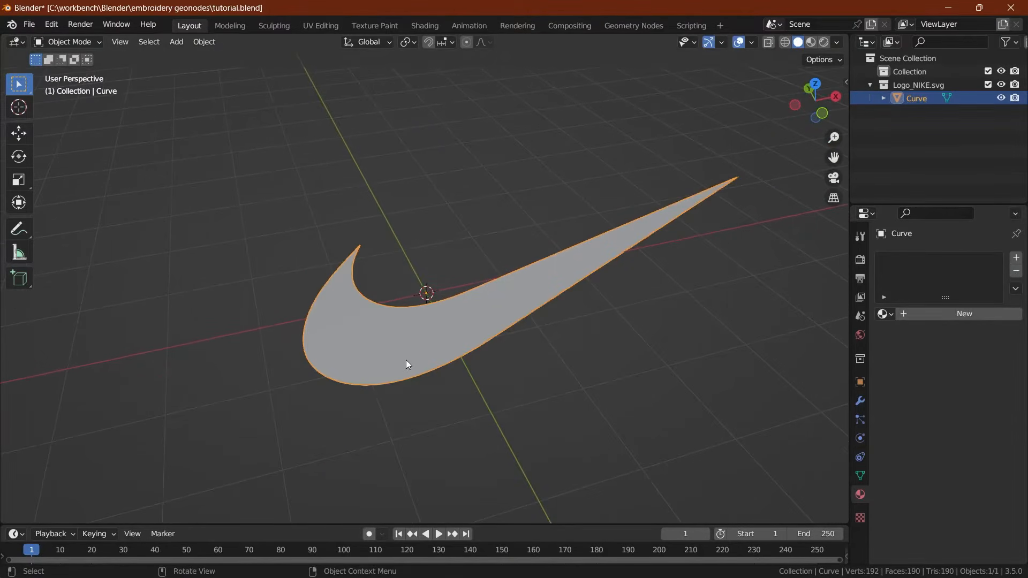
Step: Try to merge all of the logo's triangles into a single face in Edit Mode
key(Tab)
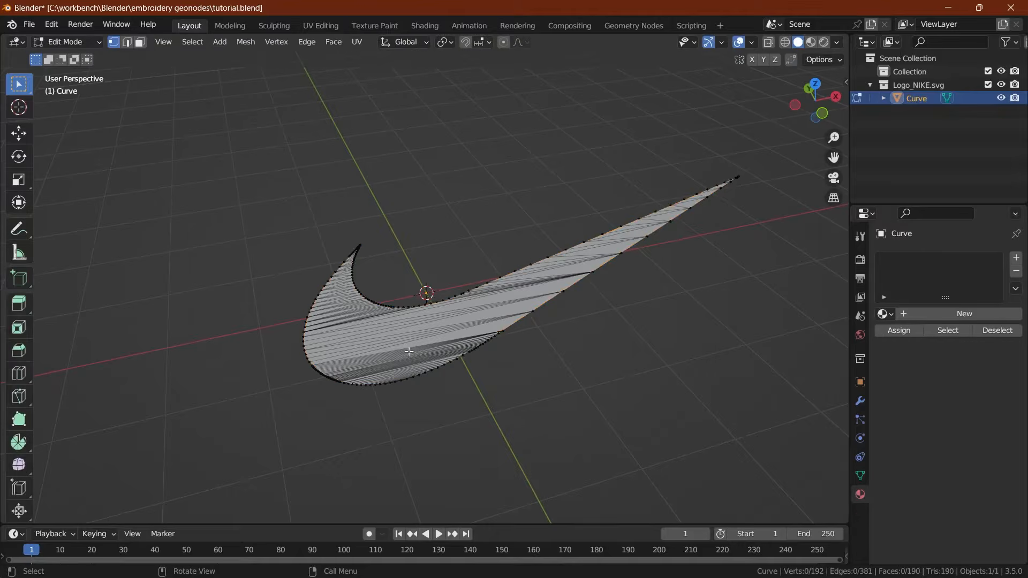
scroll(336, 352, up, 3)
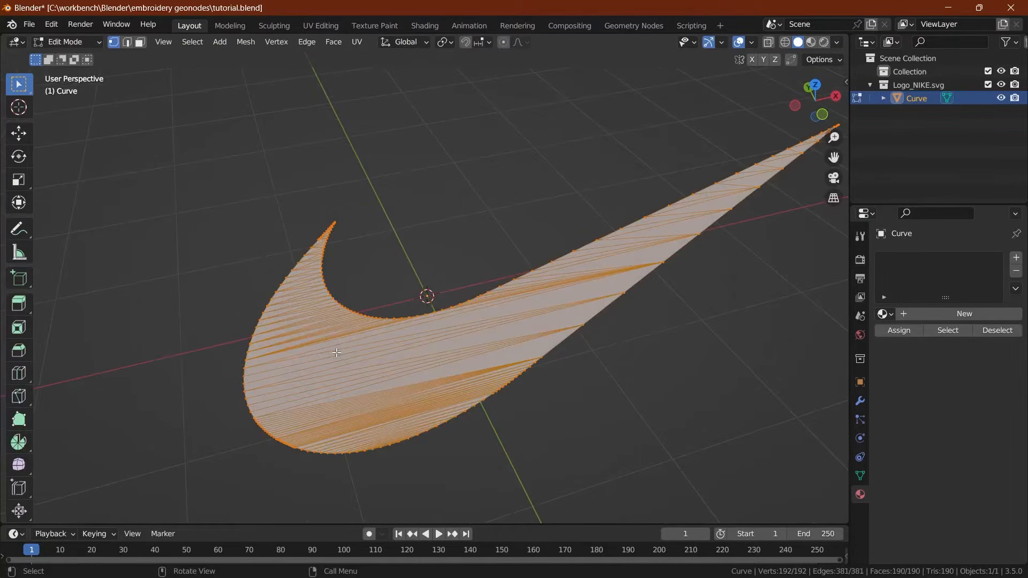
key(f)
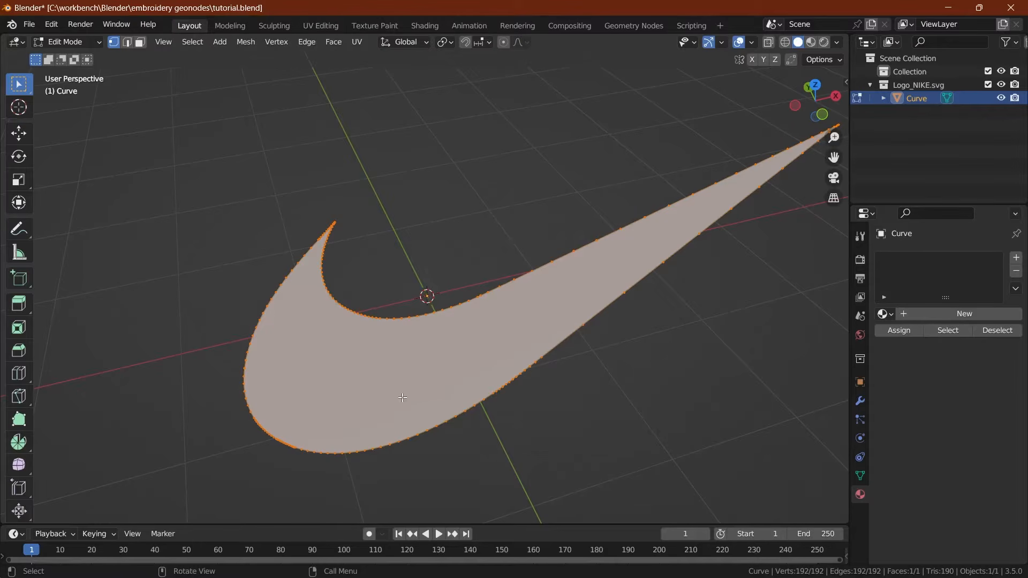
key(ctrl+z)
key(ctrl+z)
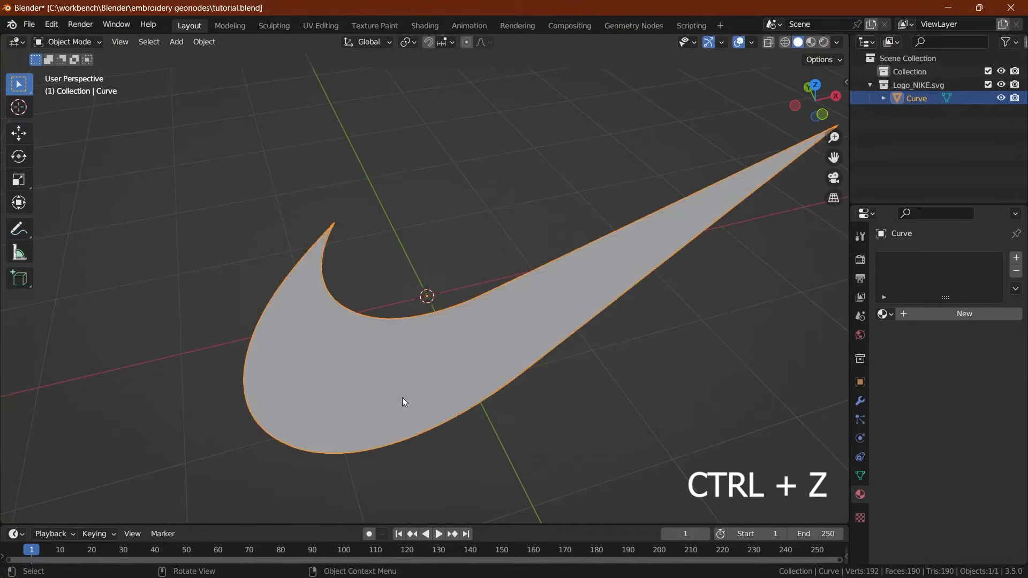
Step: Save the file and add a mesh plane at the world origin
key(ctrl+s)
scroll(403, 398, down, 3)
shift+middle_drag(413, 360, 414, 367)
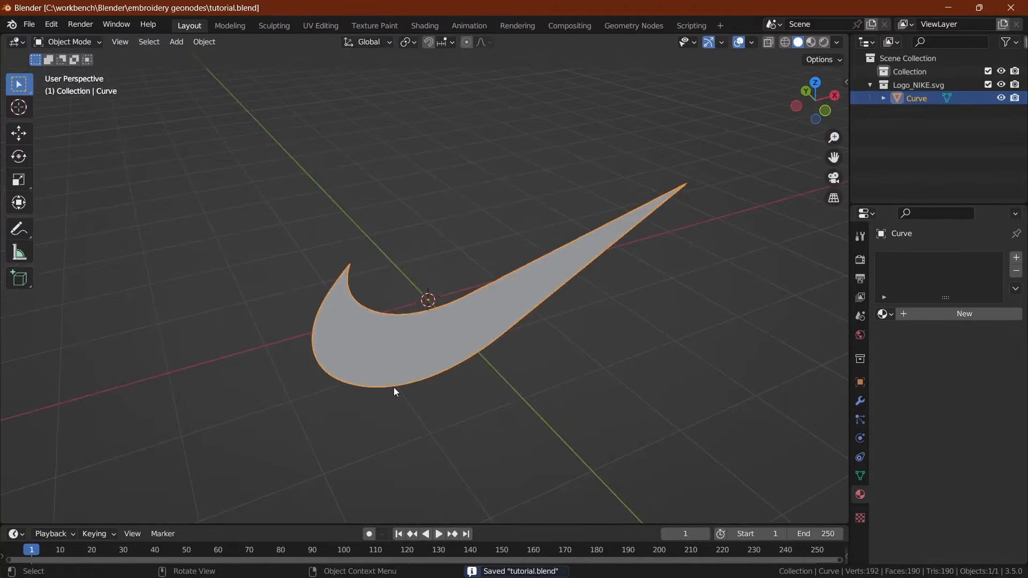
middle_drag(394, 391, 397, 360)
key(shift+a)
mouse_move(402, 305)
click(448, 308)
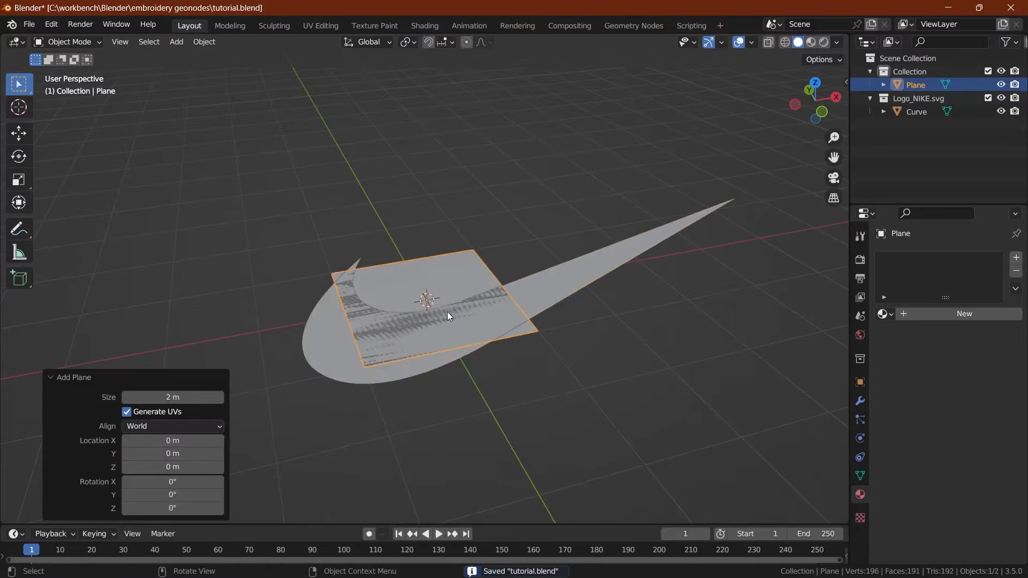
Step: Scale the plane by 15 on all axes and save the file
scroll(448, 311, down, 2)
key(s)
click(82, 358)
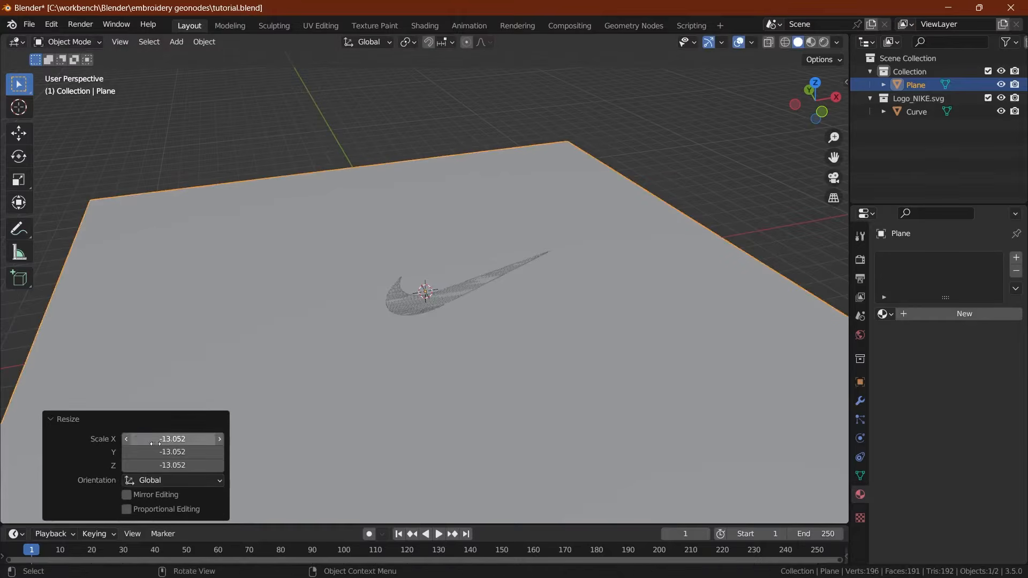
drag(155, 444, 155, 465)
text(15)
key(Return)
scroll(402, 311, up, 3)
key(ctrl+s)
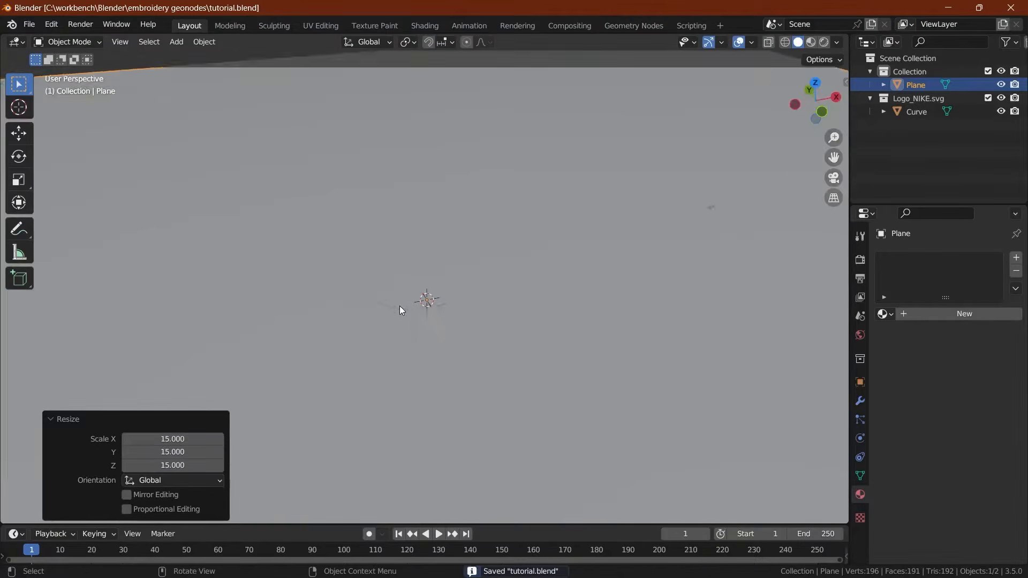
Step: Set the logo's Z location to 0.005 m so it sits just above the plane, and save the file
click(358, 362)
click(861, 382)
click(959, 326)
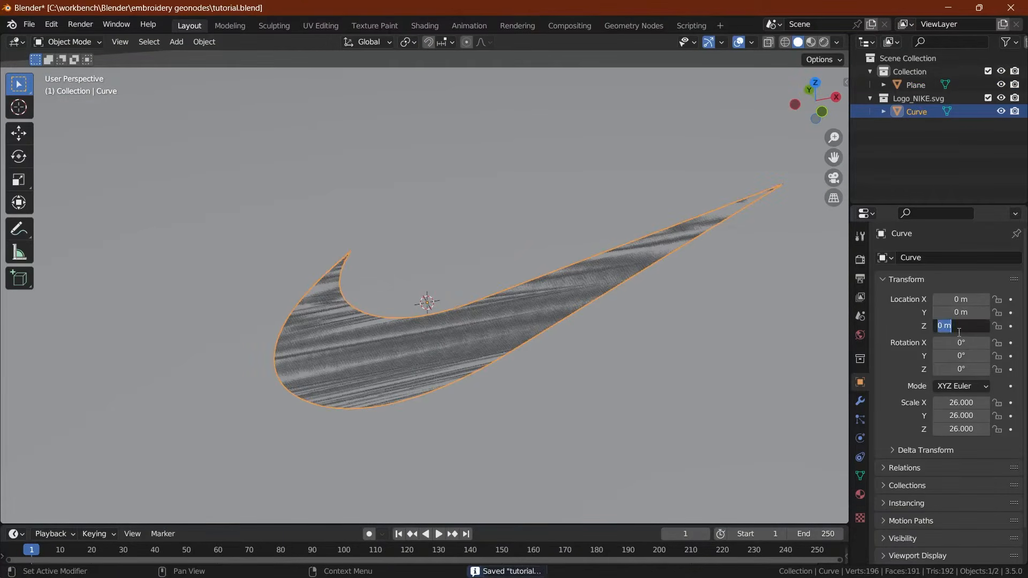
text(.005)
key(Return)
middle_drag(420, 281, 314, 309)
key(ctrl+s)
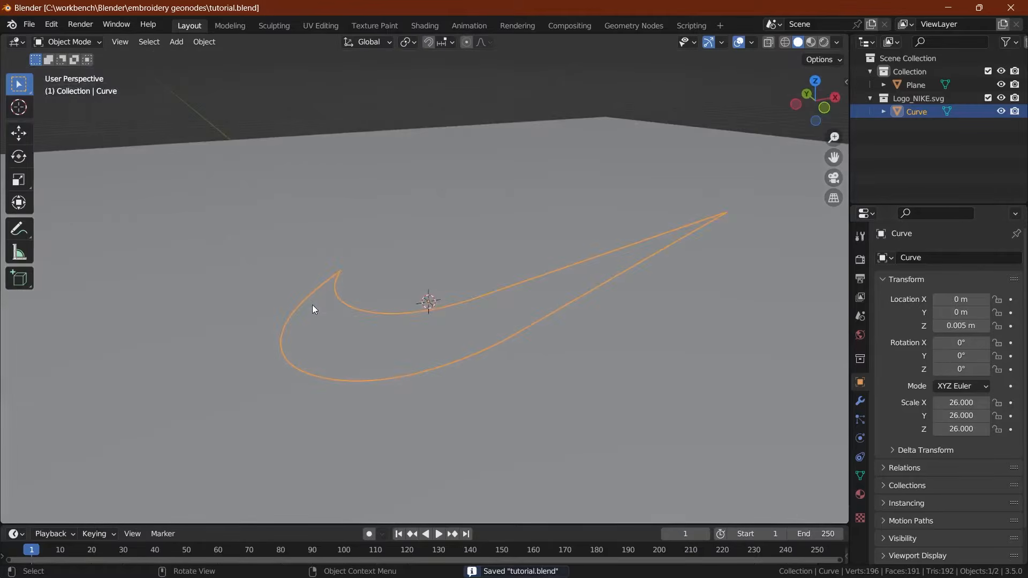
Step: Apply all transforms to both the logo and the plane
key(ctrl+a)
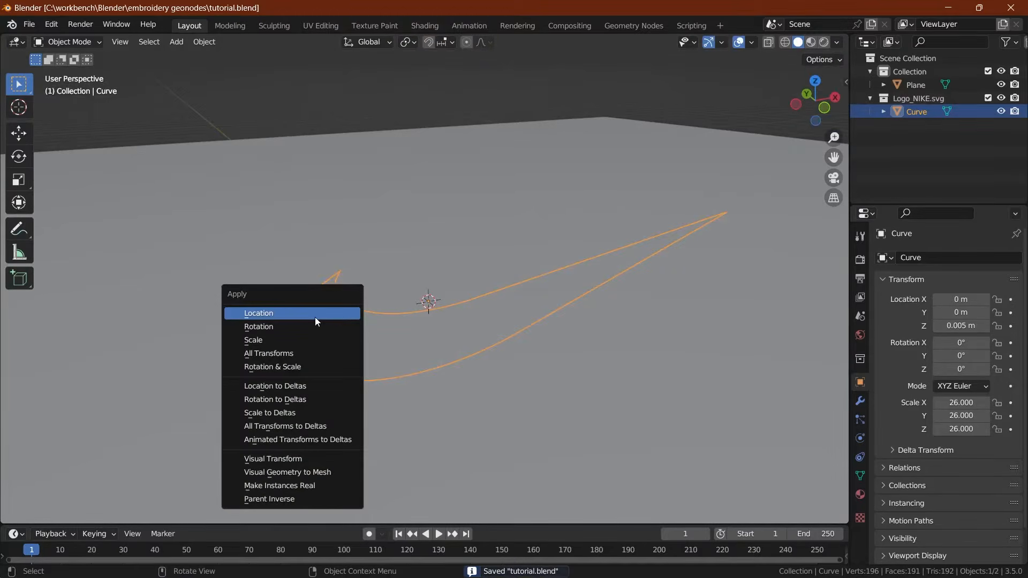
click(262, 353)
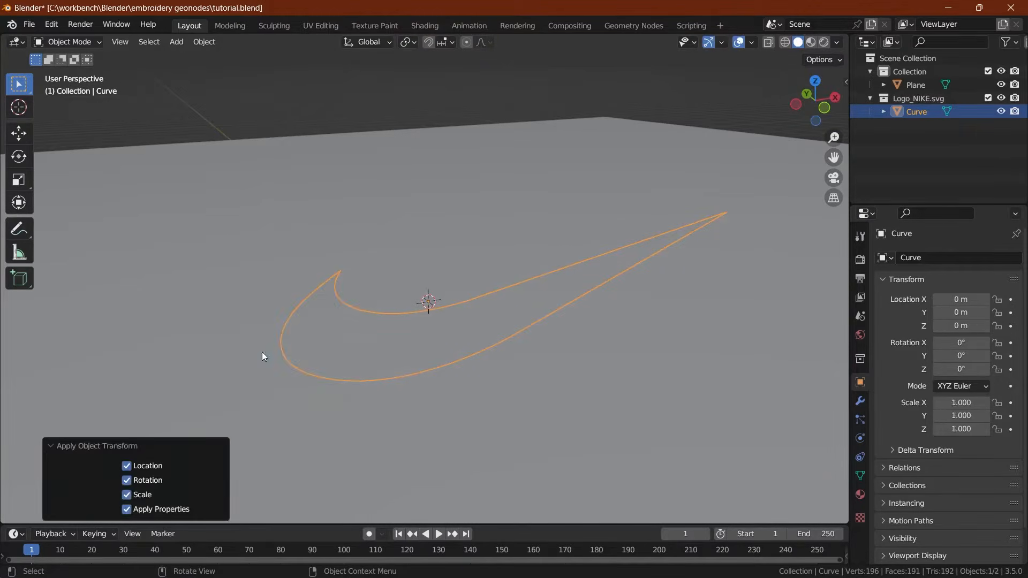
click(211, 352)
key(ctrl+a)
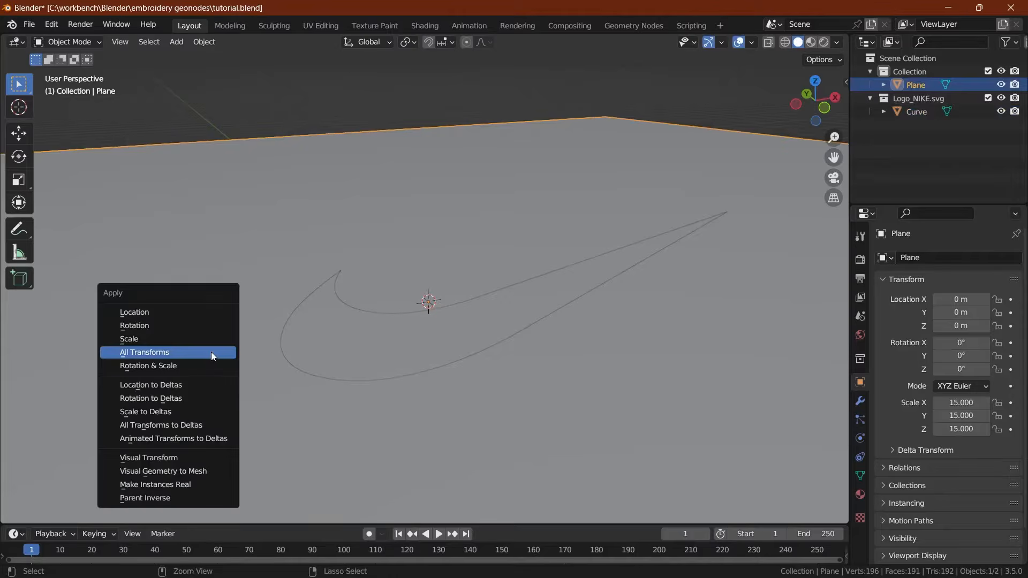
click(211, 352)
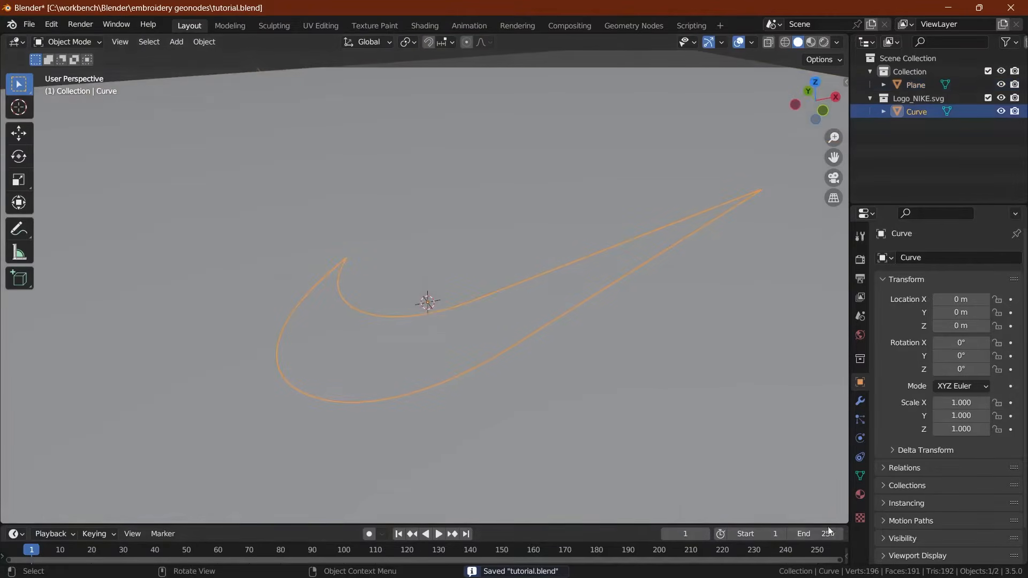
Step: Enlarge the timeline area below the viewport and switch it to the Geometry Node Editor
drag(570, 524, 570, 350)
click(15, 360)
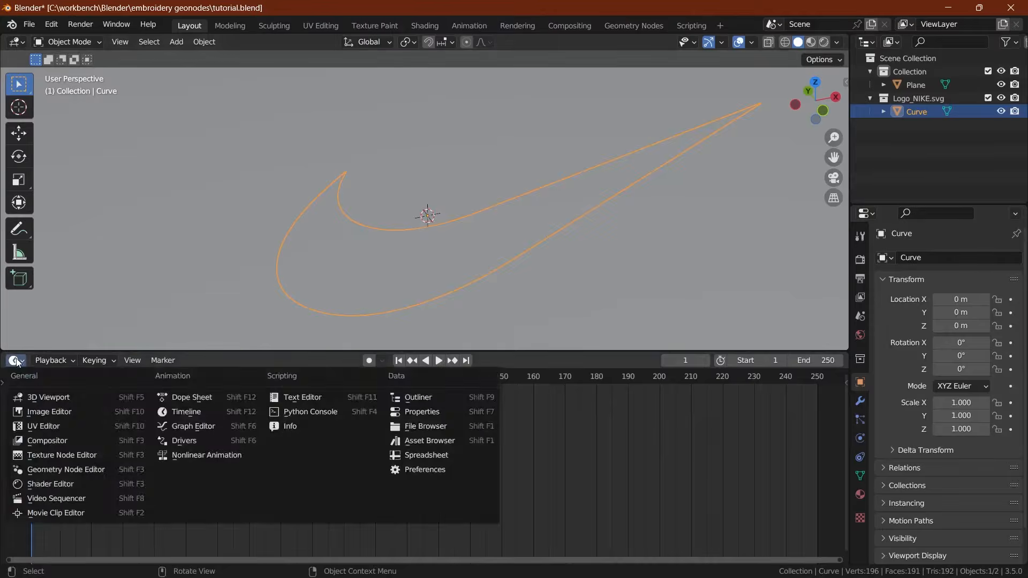
click(15, 360)
click(51, 469)
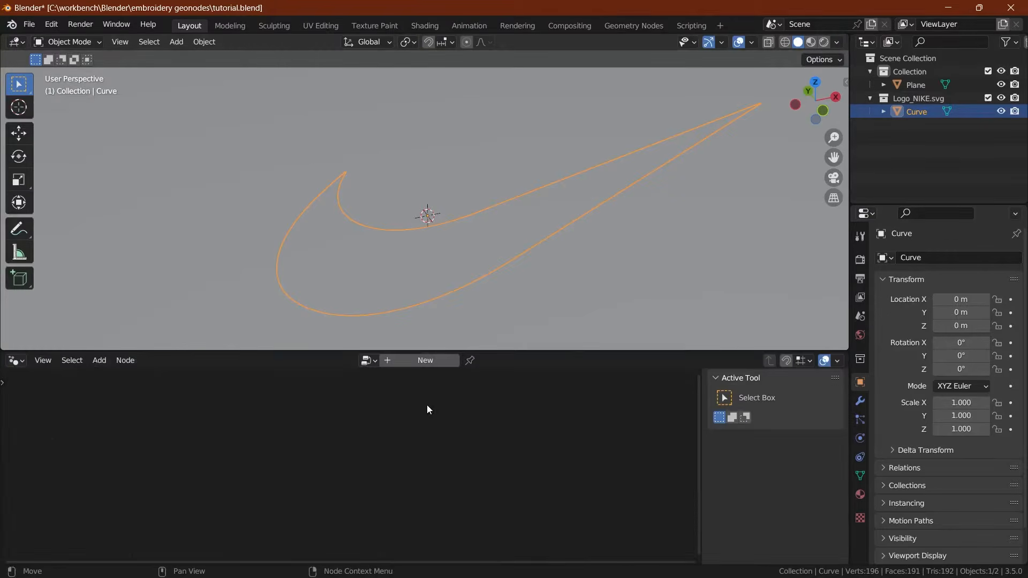
Step: Hide the node editor's sidebar, make its area slightly taller, and save the file
key(n)
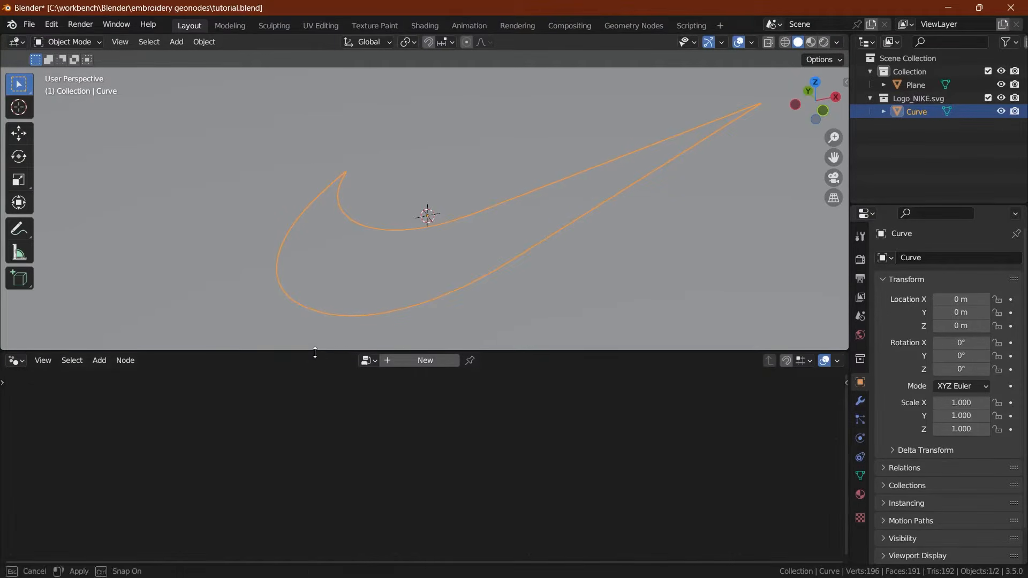
drag(314, 354, 321, 341)
middle_drag(424, 219, 419, 342)
key(ctrl+s)
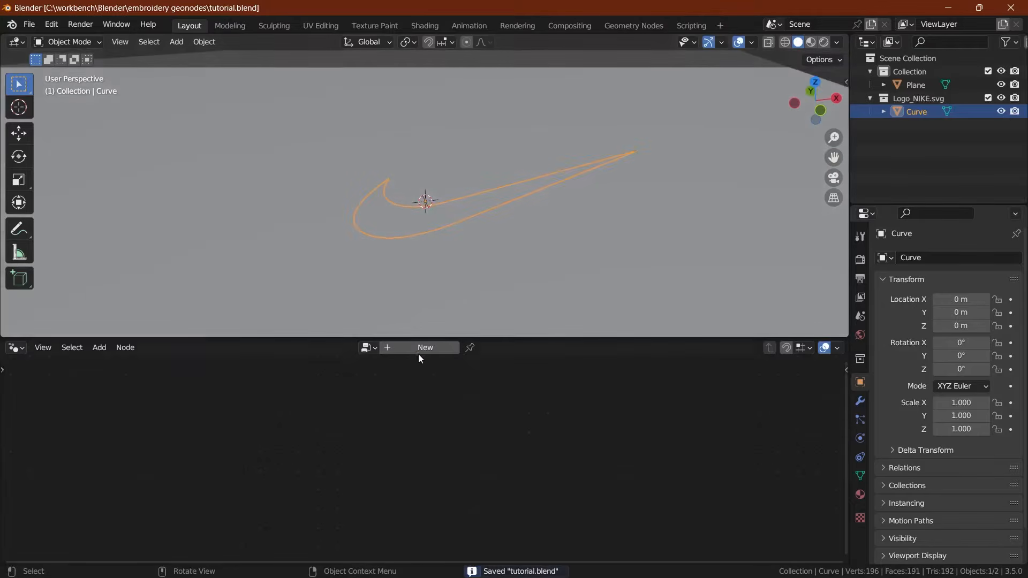
Step: Create a geometry node tree named Embroidery for the logo and pin it in the node editor
click(420, 348)
click(413, 349)
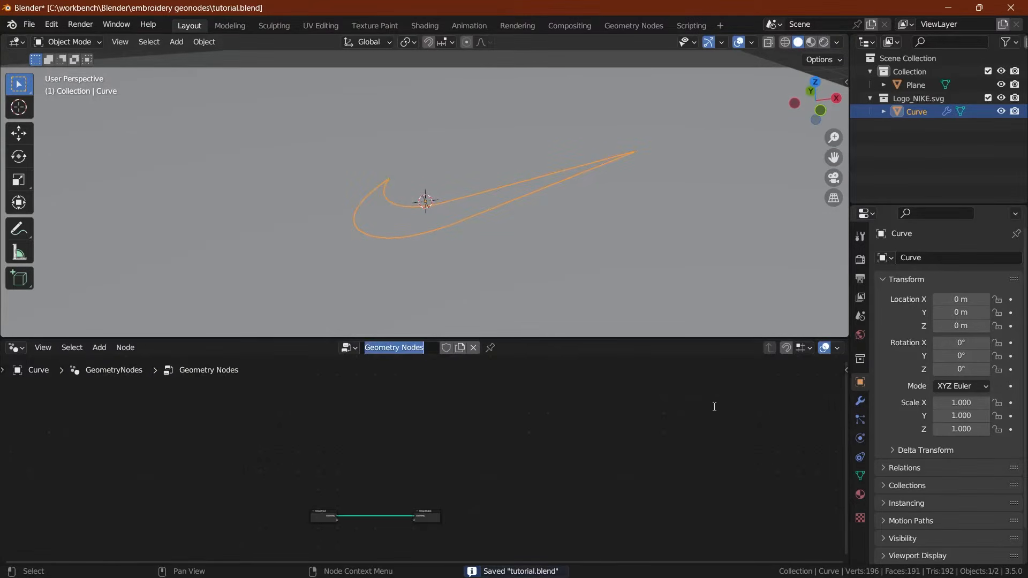
text(Embroidery)
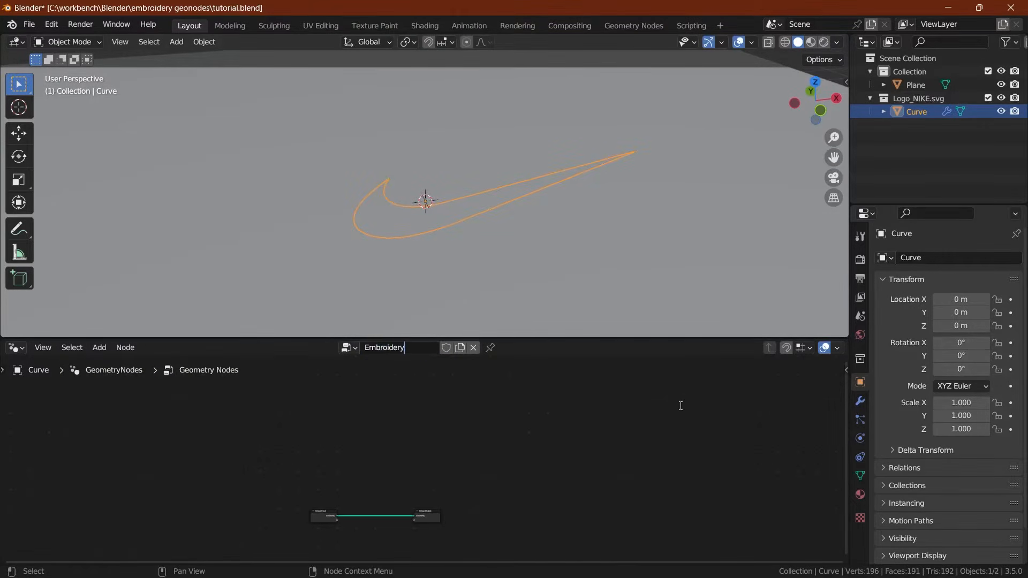
scroll(372, 472, up, 1)
middle_drag(372, 472, 387, 393)
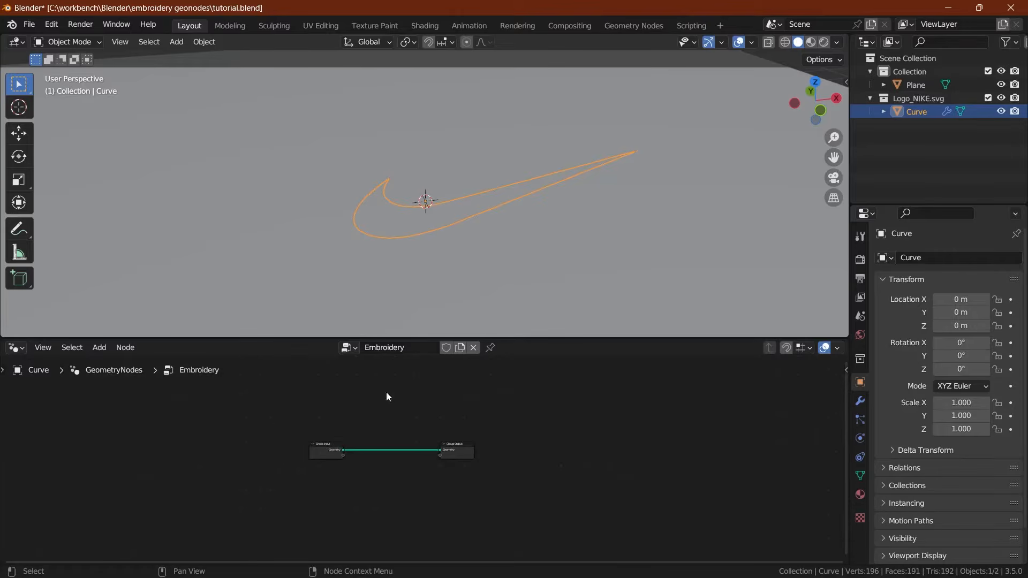
click(492, 348)
Step: Save the file and move the Group Input and Group Output nodes far apart to make working space
key(ctrl+s)
key(a)
key(g)
click(128, 474)
drag(204, 427, 237, 465)
key(g)
click(578, 462)
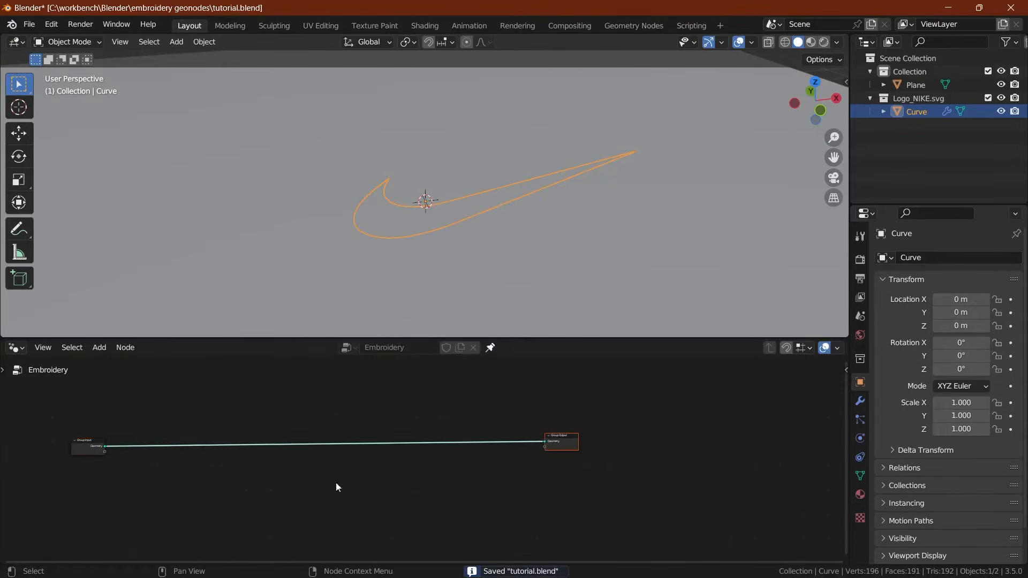
Step: Isolate the logo in the viewport with local view
scroll(348, 482, up, 1)
middle_drag(49, 474, 376, 475)
scroll(429, 448, up, 1)
scroll(430, 444, up, 1)
middle_drag(430, 444, 369, 474)
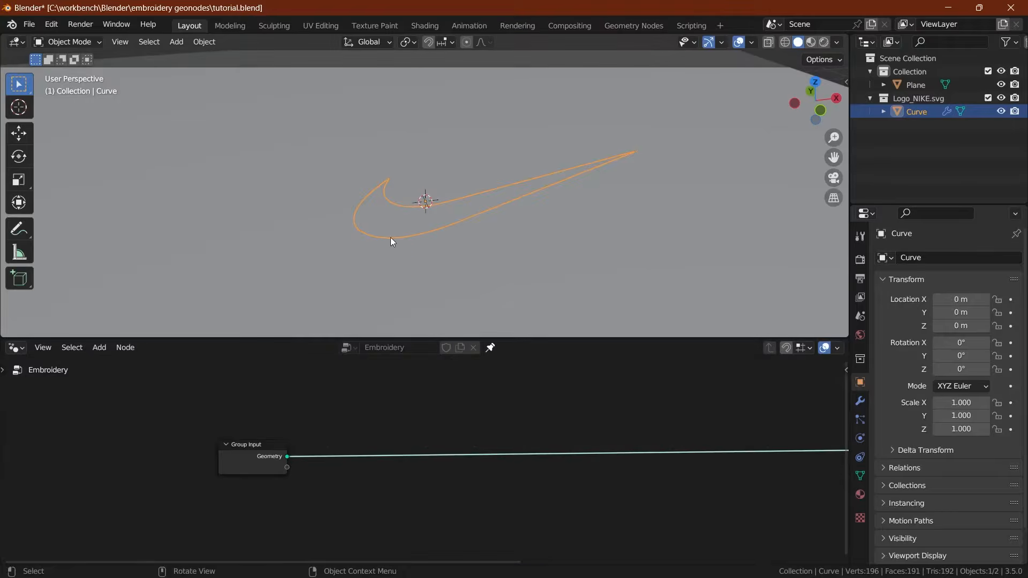
key(KP_Divide)
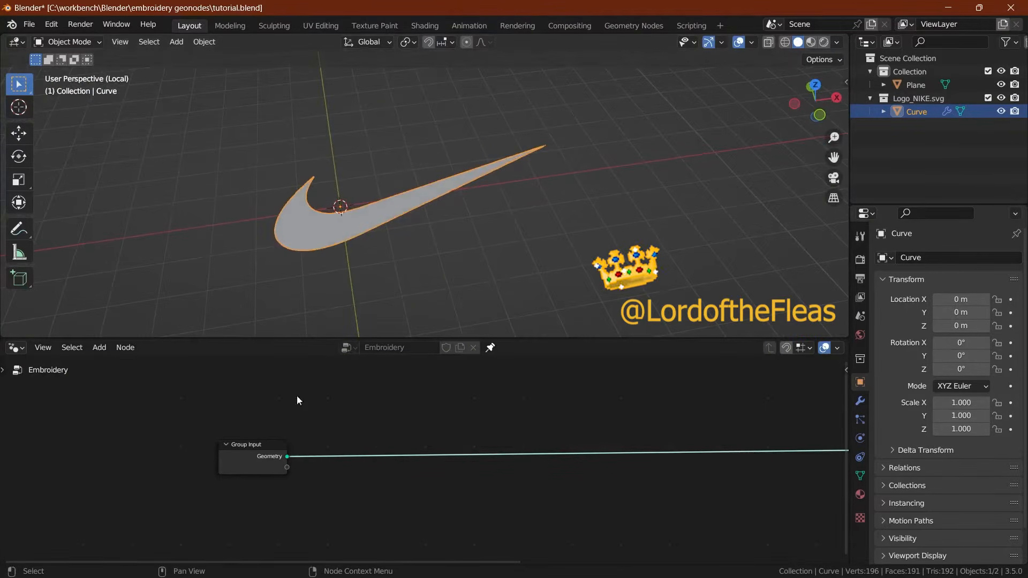
Step: Add a Bounding Box node fed by the Group Input geometry and preview it with a Viewer node
drag(288, 456, 323, 433)
text(boun)
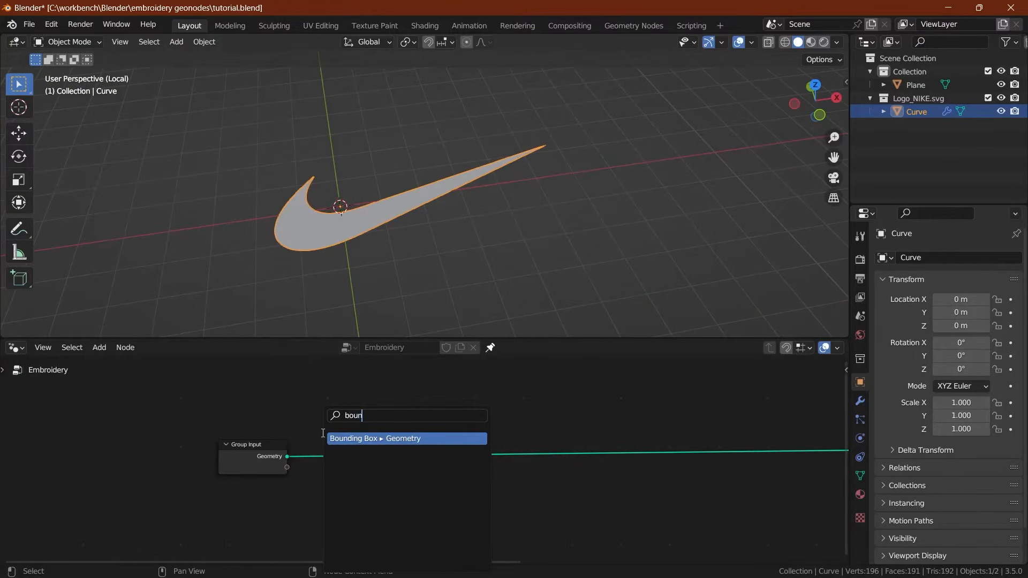
text(din)
key(Return)
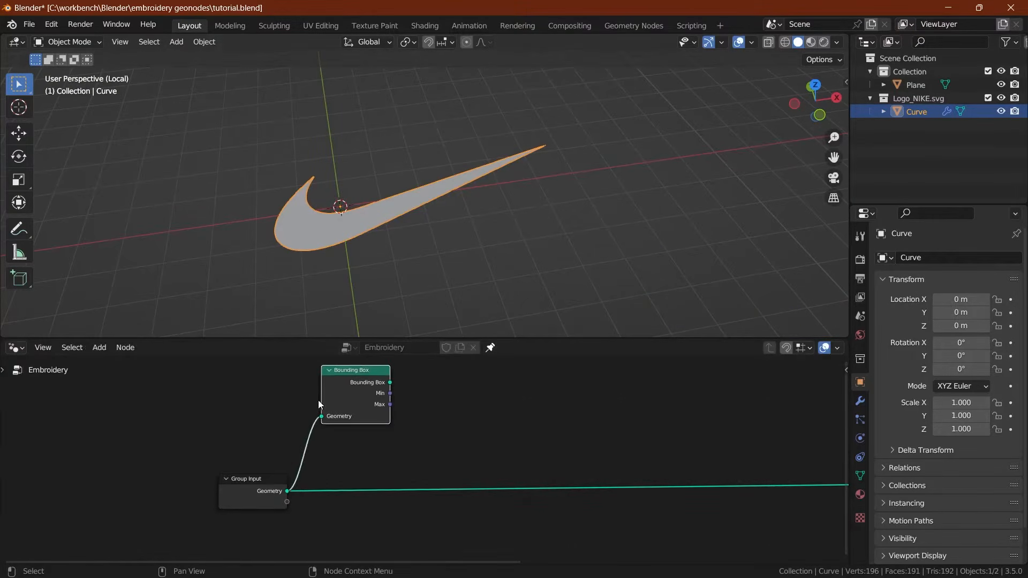
click(307, 414)
ctrl+shift+click(352, 396)
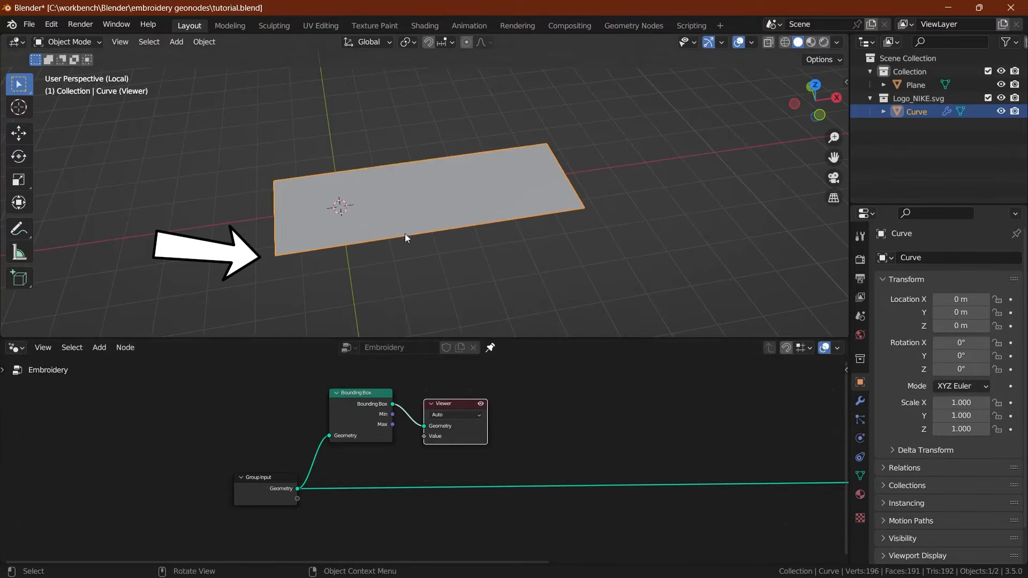
Step: Move the Viewer node up, out of the way above the Bounding Box node
scroll(402, 430, down, 2)
middle_drag(402, 431, 298, 438)
key(g)
click(374, 416)
scroll(371, 503, up, 2)
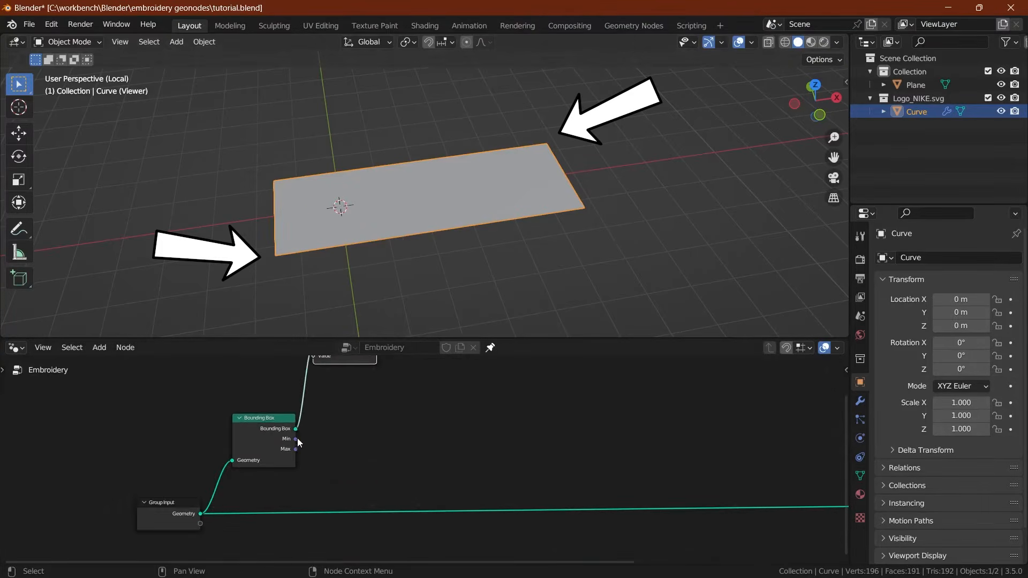
Step: Add a Separate XYZ node connected to the Bounding Box's Min output
mouse_move(296, 431)
drag(295, 429, 318, 430)
text(seperate xyz)
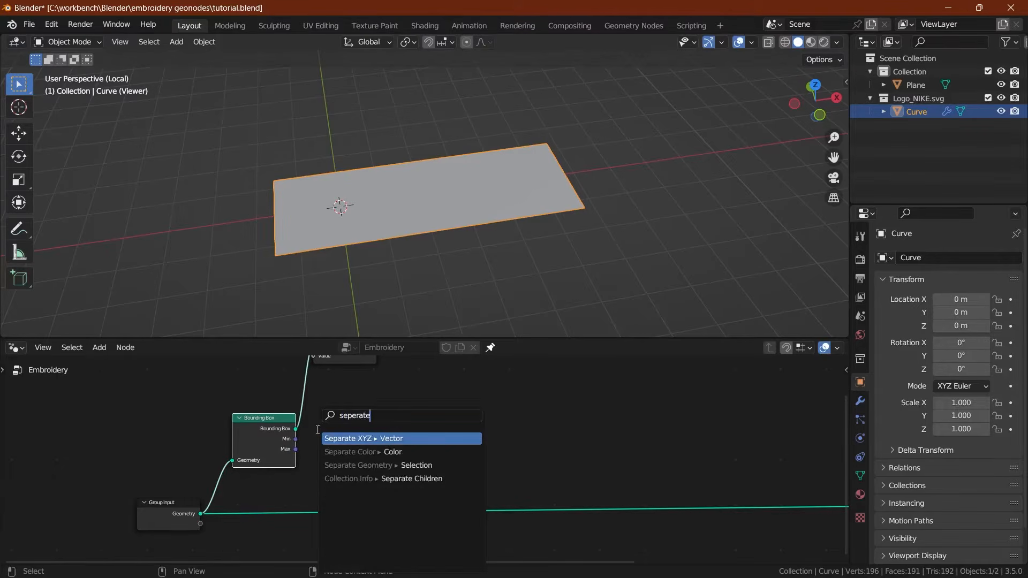
key(Return)
click(325, 402)
Step: Duplicate the Separate XYZ node, feed the copy from the Bounding Box's Max output, and stack it below the first
key(shift+d)
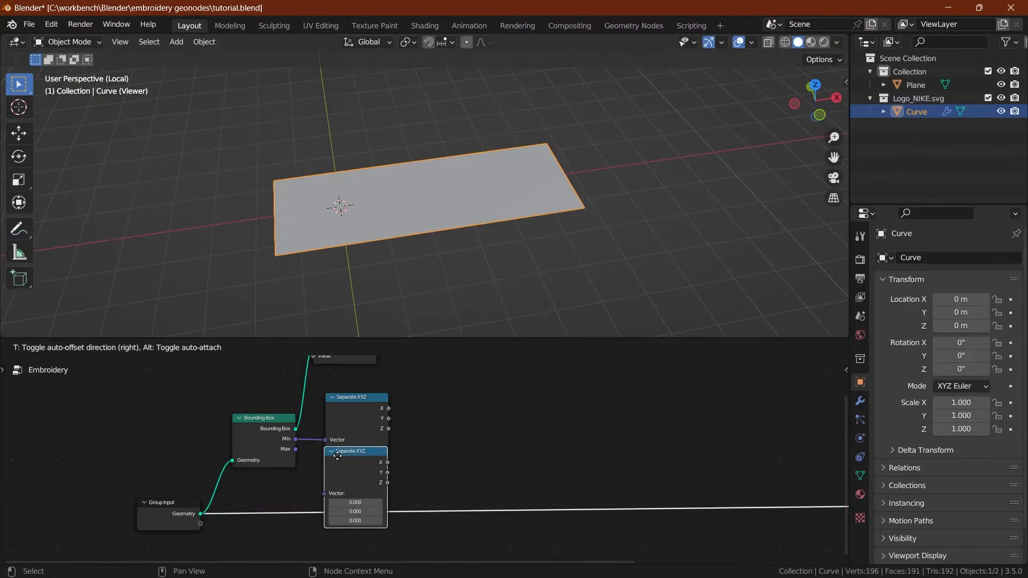
click(446, 390)
drag(234, 430, 233, 378)
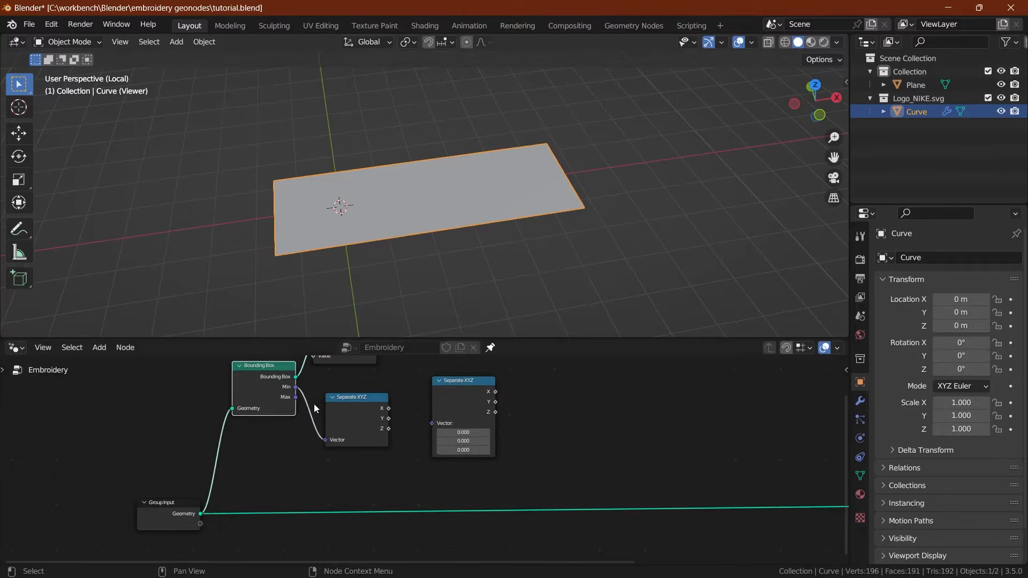
click(444, 409)
middle_drag(246, 418, 241, 456)
drag(342, 366, 344, 361)
middle_drag(322, 390, 326, 416)
drag(328, 414, 367, 343)
middle_drag(346, 445, 345, 474)
drag(347, 500, 357, 430)
drag(448, 474, 330, 517)
scroll(356, 480, up, 1)
middle_drag(406, 440, 311, 494)
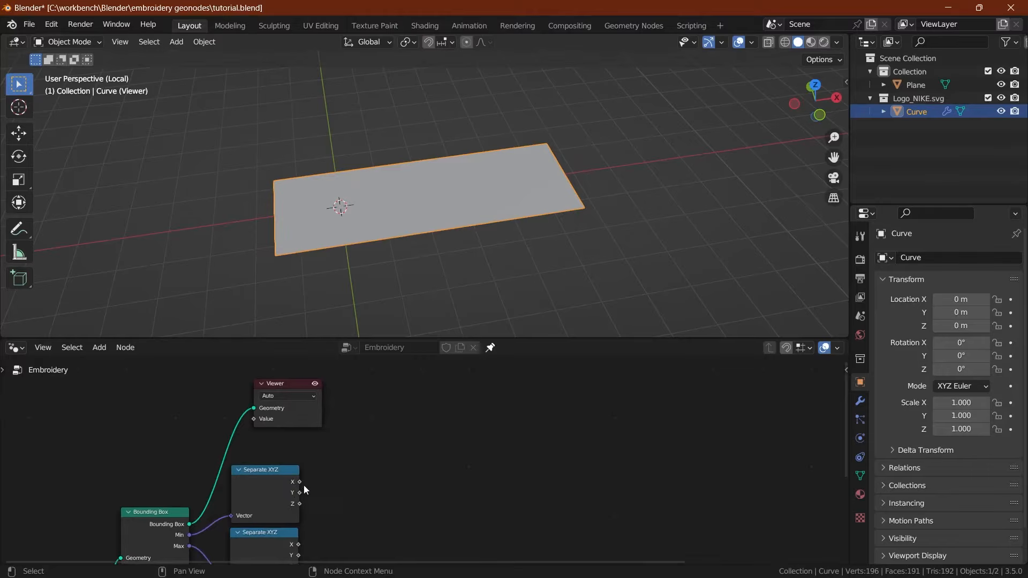
drag(300, 481, 350, 431)
text(ran)
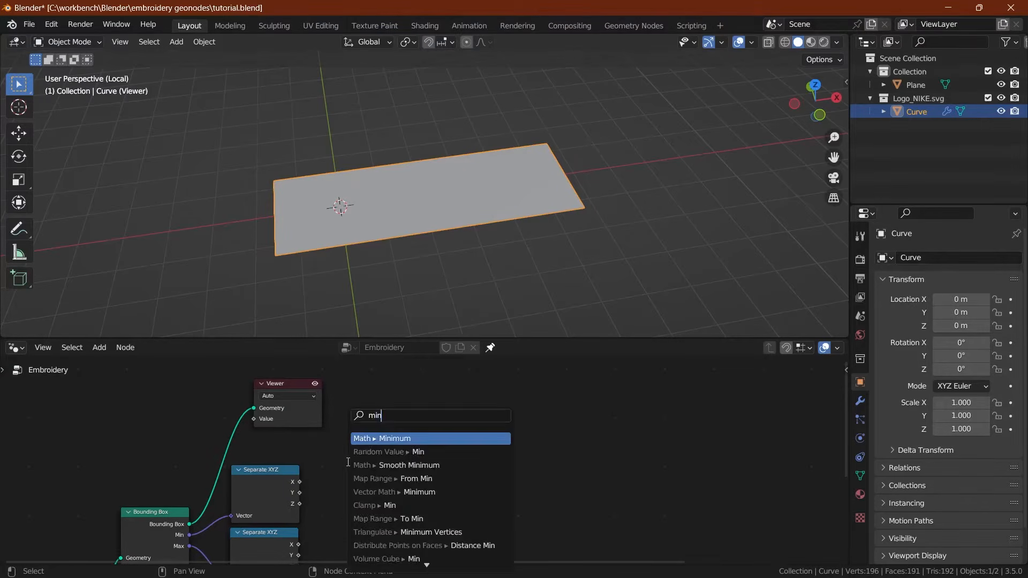
key(Return)
click(362, 453)
key(x)
Step: Add a Minimum math node and feed it the X and Y outputs of the Separate XYZ node on the Min branch
drag(300, 483, 406, 438)
text(min)
key(Return)
click(392, 419)
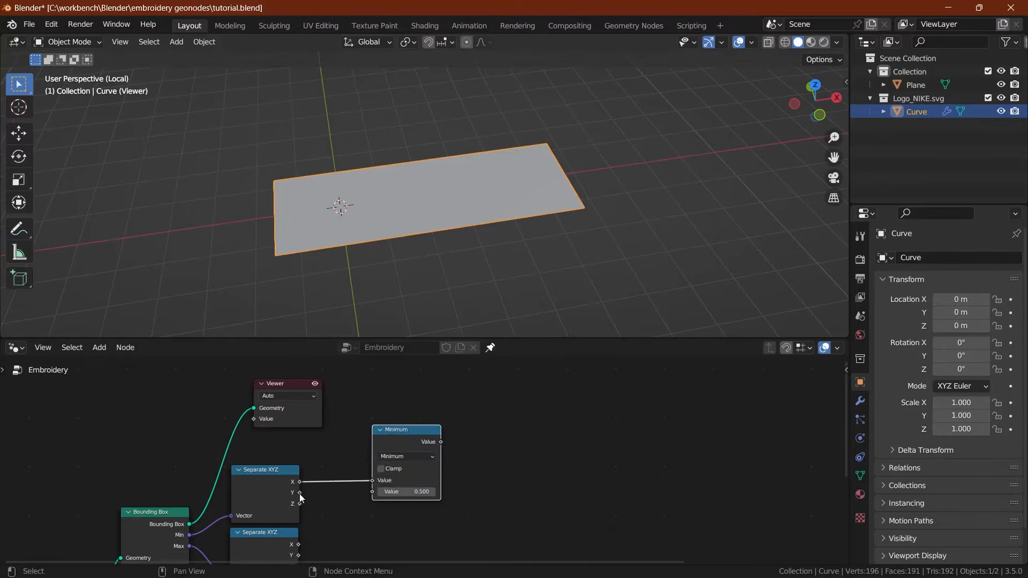
drag(300, 493, 373, 491)
drag(392, 441, 384, 442)
middle_drag(339, 474, 282, 454)
scroll(339, 431, up, 1)
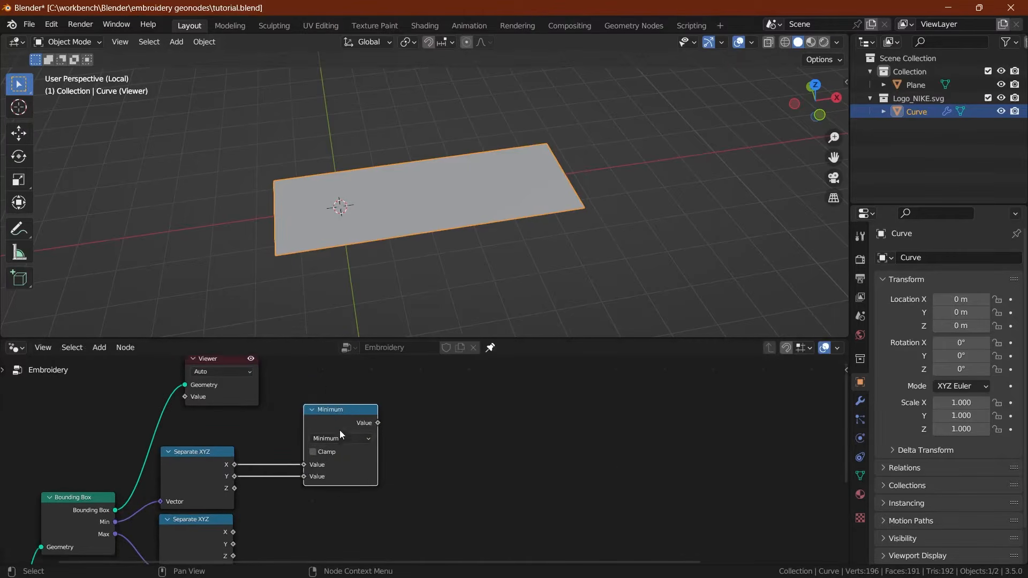
drag(340, 431, 334, 433)
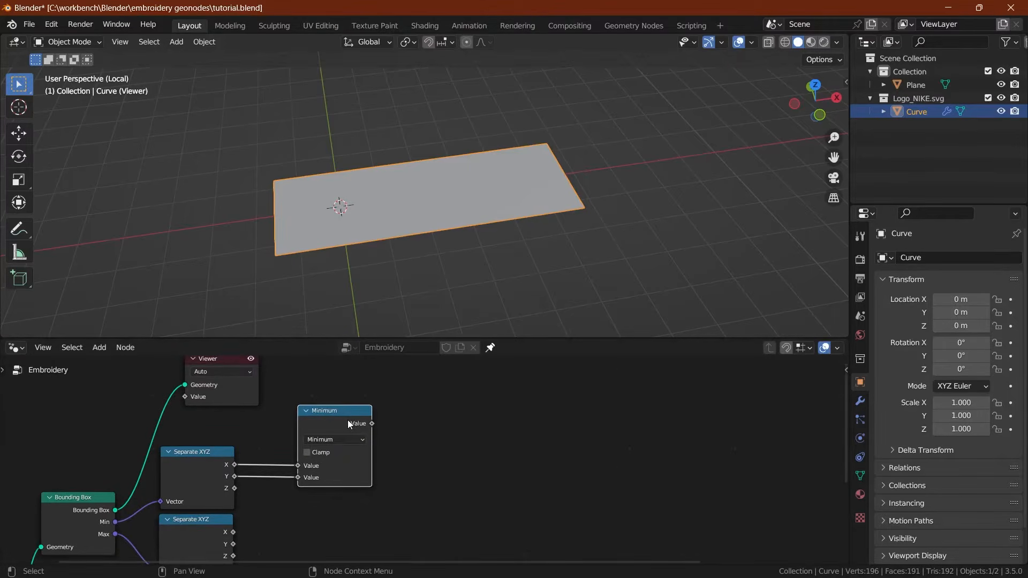
Step: Add a Combine XYZ node and connect the Minimum node's value to its X input
click(426, 424)
key(shift+a)
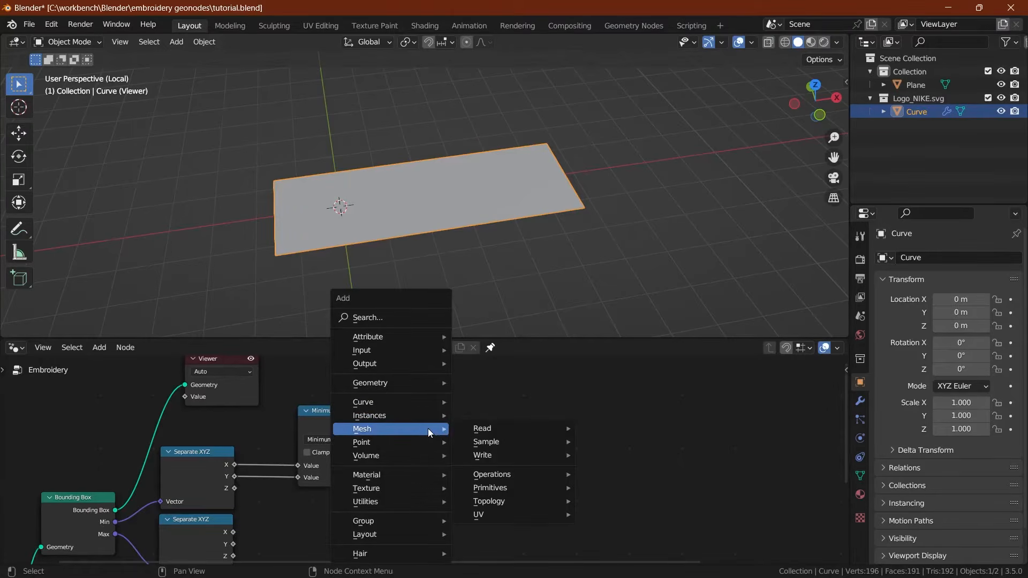
text(s)
text(comb)
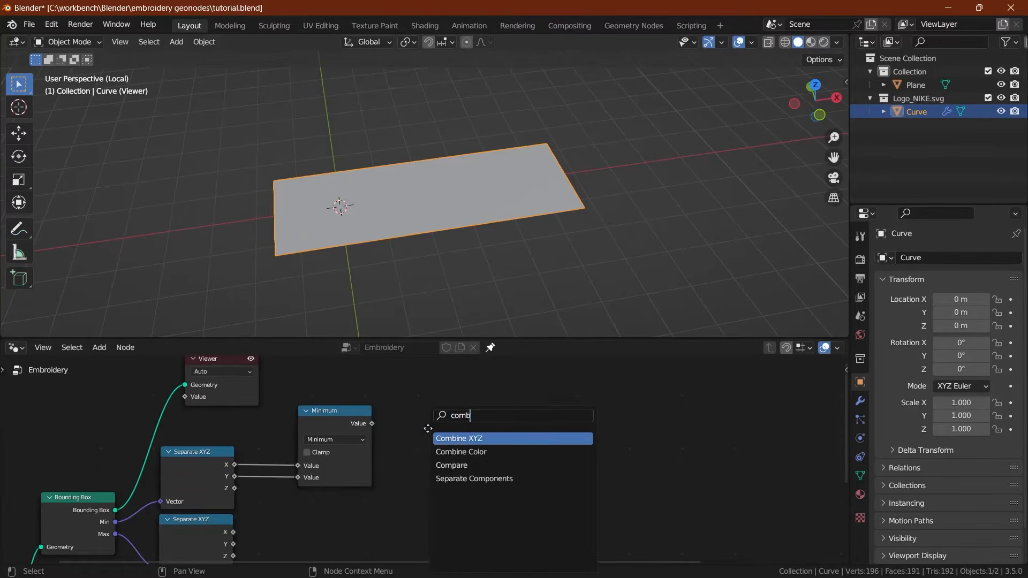
key(Return)
click(430, 413)
drag(371, 425, 457, 428)
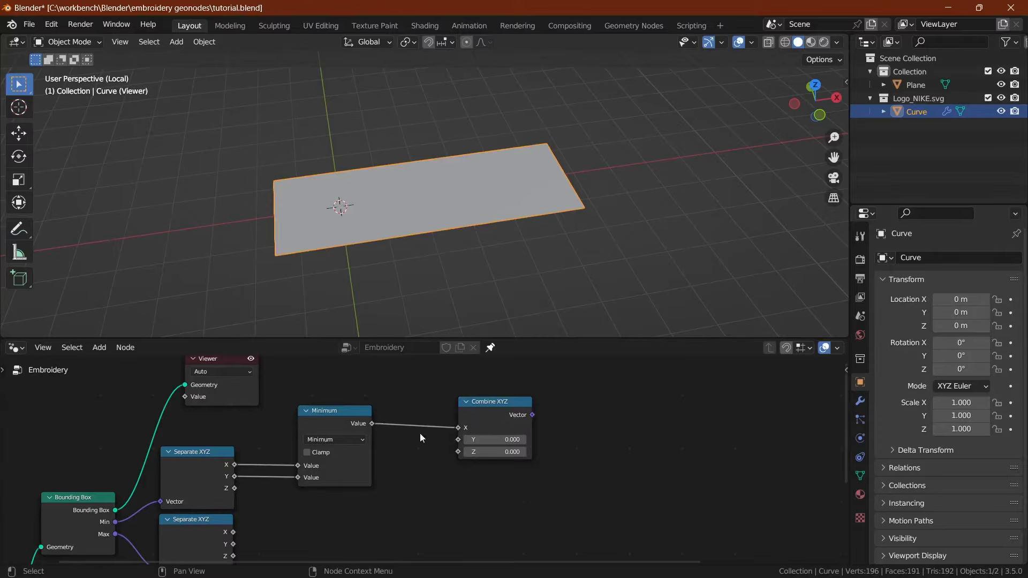
Step: Duplicate the Minimum node, set the copy to Maximum, and feed it X and Y from the Separate XYZ on the Max branch
scroll(420, 432, down, 1)
middle_drag(286, 450, 288, 429)
key(shift+d)
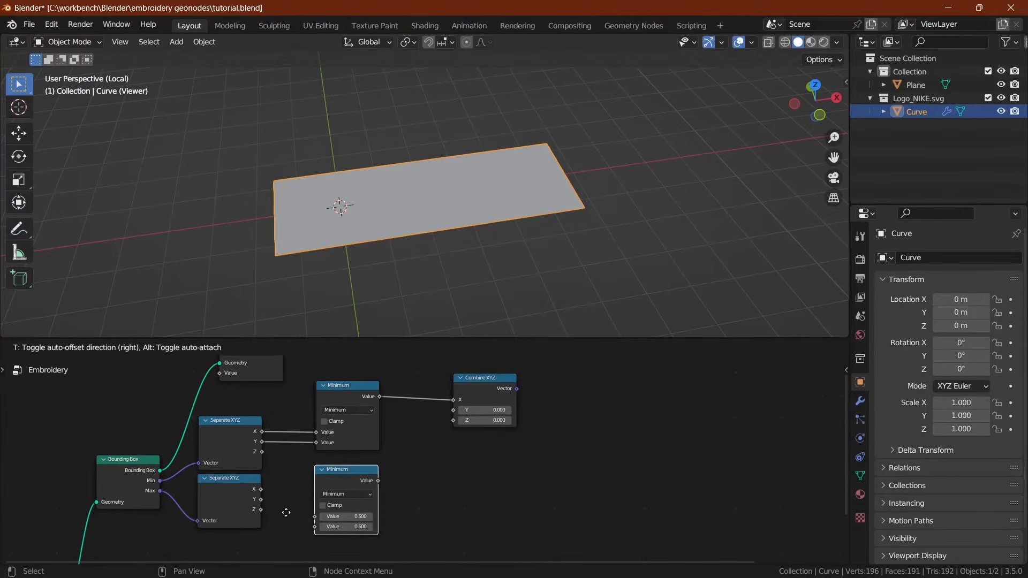
click(286, 514)
click(342, 496)
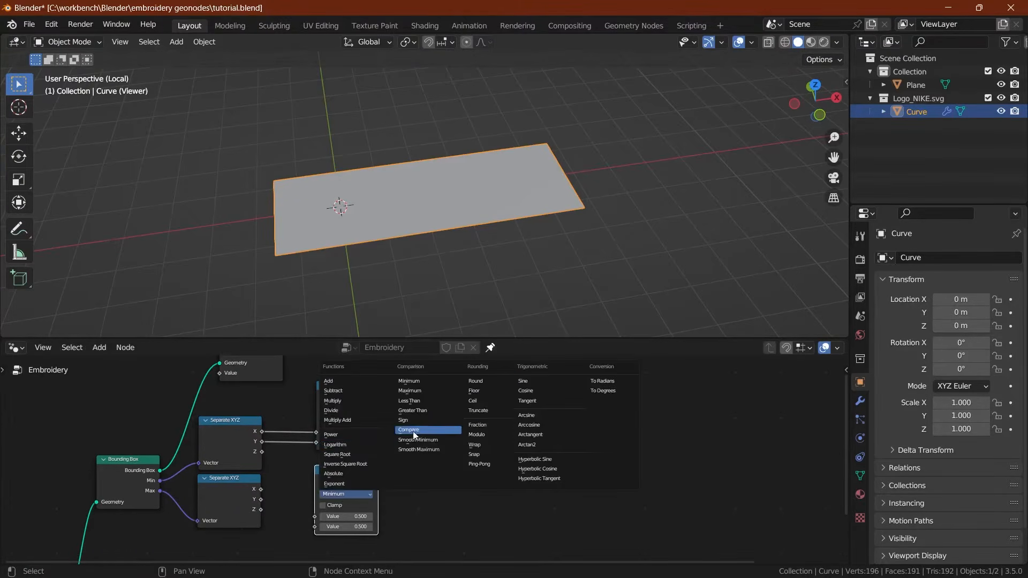
click(410, 390)
drag(261, 490, 315, 526)
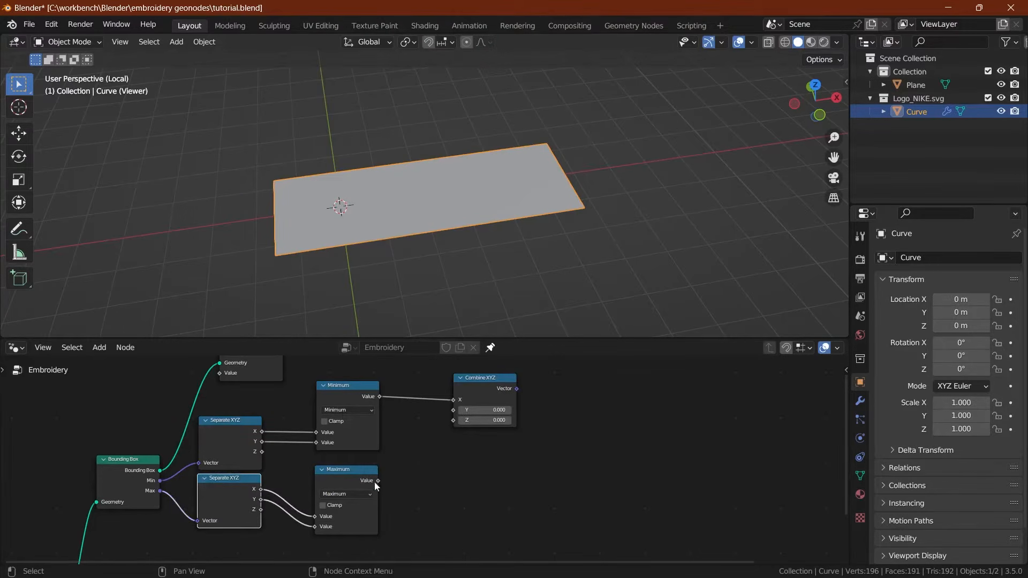
Step: Duplicate the Combine XYZ node, connect the Maximum value to the copy's X input, and align it below the original
click(478, 381)
key(shift+d)
click(477, 465)
drag(378, 481, 457, 489)
middle_drag(422, 428, 396, 437)
drag(424, 404, 482, 495)
key(g)
middle_drag(470, 494, 439, 486)
click(438, 486)
click(515, 454)
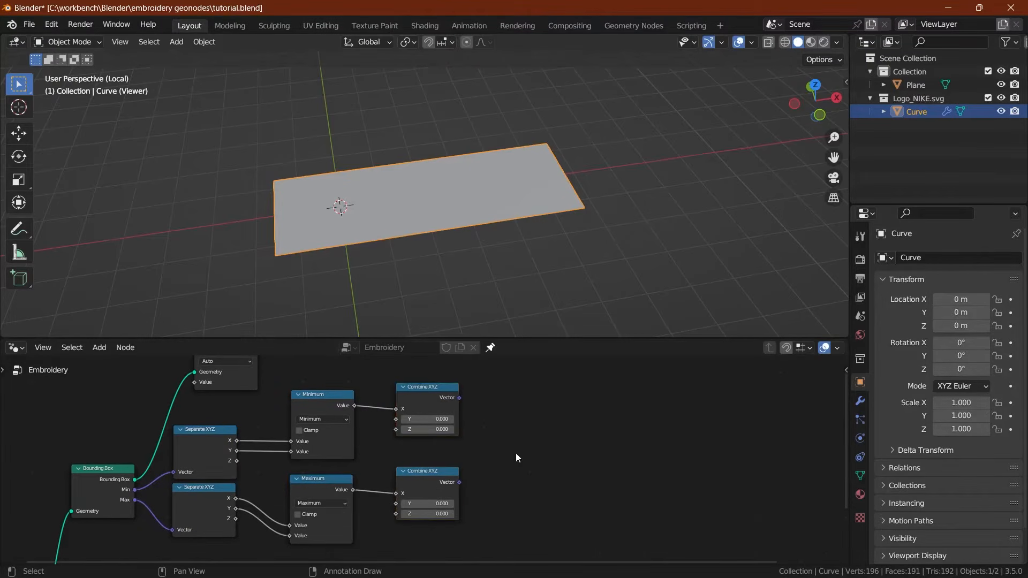
Step: Add a Curve Line node beyond the two Combine XYZ nodes
drag(460, 398, 509, 403)
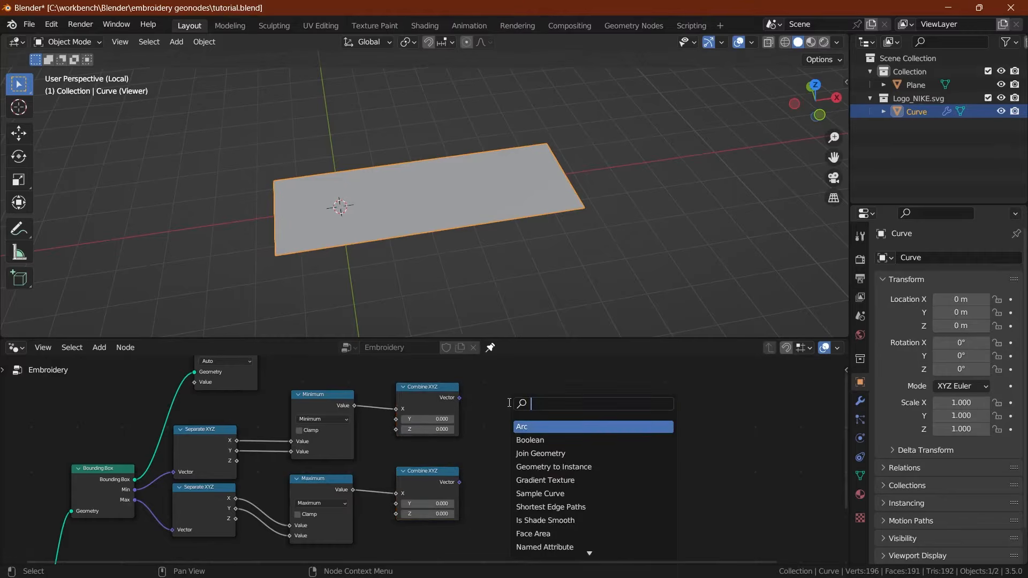
text(curv)
key(Down)
key(Down)
key(Down)
key(Down)
key(Down)
key(Down)
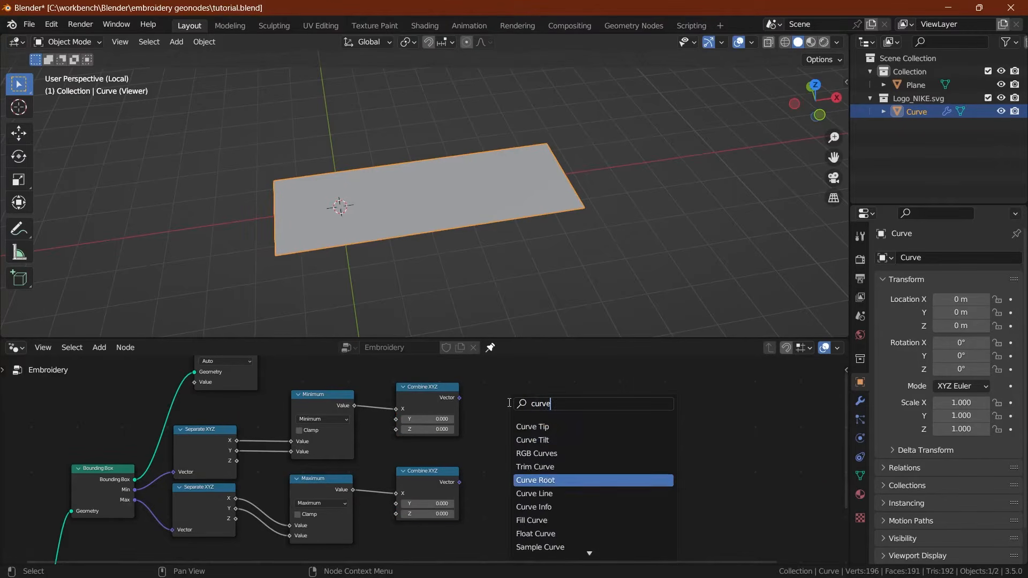
key(Up)
key(Return)
click(530, 409)
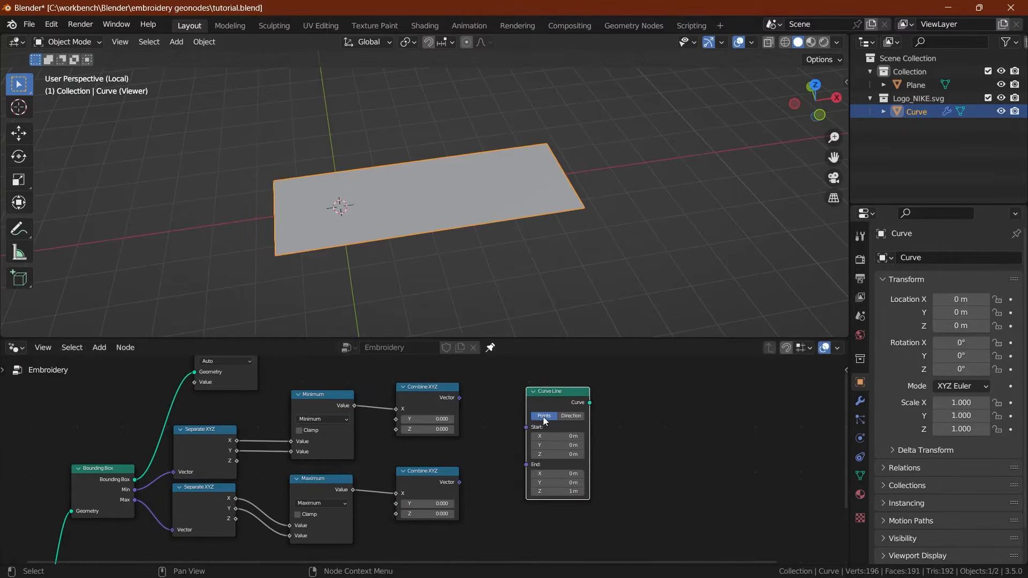
Step: Connect the Minimum branch's vector to the Curve Line's Start and the Maximum branch's to its End, and preview the line
drag(460, 398, 527, 427)
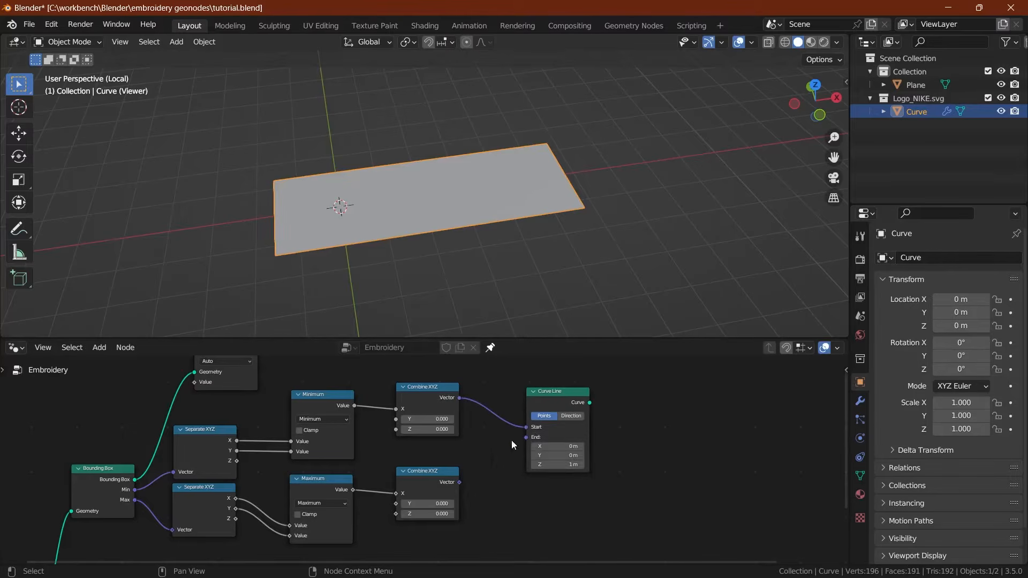
drag(459, 482, 526, 437)
ctrl+shift+click(543, 400)
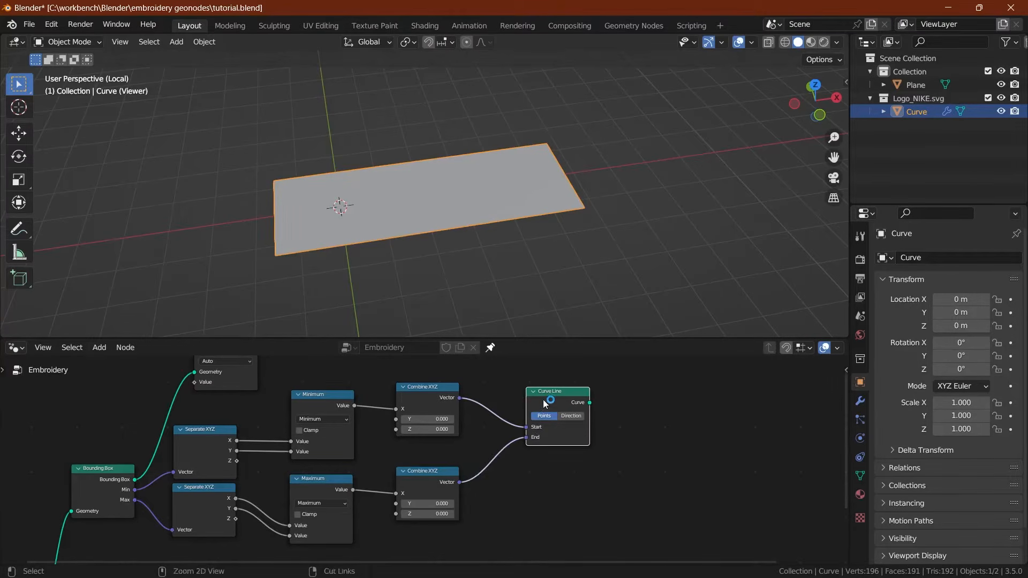
scroll(408, 236, up, 2)
scroll(245, 424, down, 2)
middle_drag(246, 425, 246, 444)
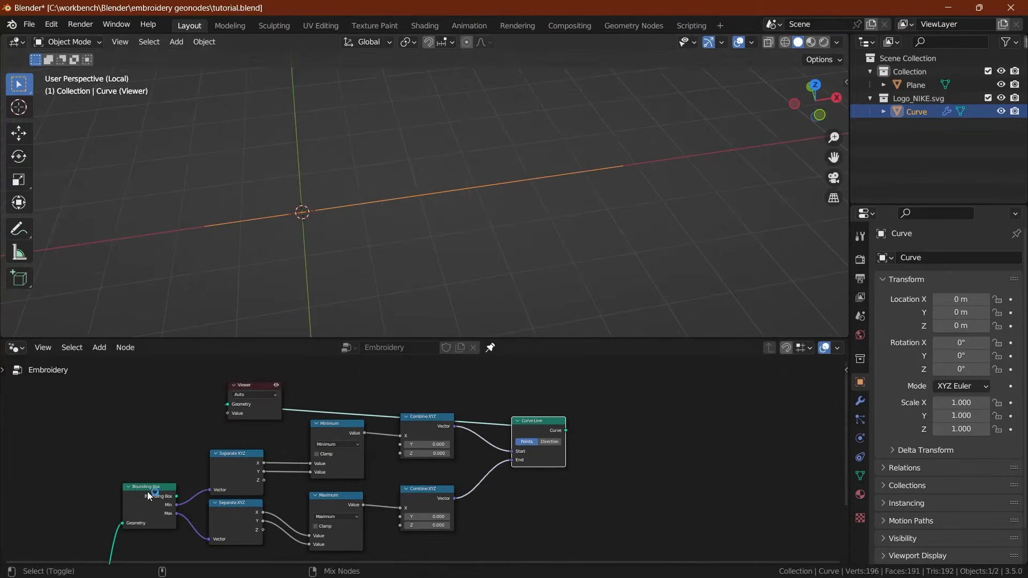
Step: Preview the Bounding Box for comparison, return the preview to the Curve Line, and save the file
ctrl+shift+click(148, 493)
ctrl+shift+click(523, 421)
key(ctrl+s)
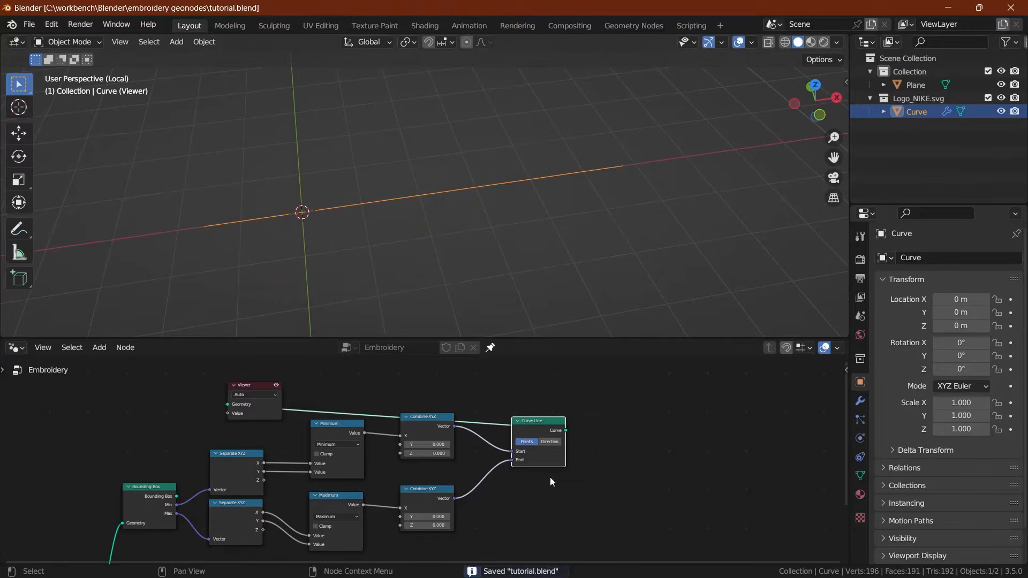
Step: Spread the Combine XYZ nodes away from the Minimum and Maximum nodes to make room between them
scroll(316, 452, up, 2)
drag(413, 419, 426, 434)
click(413, 503)
drag(413, 503, 432, 512)
drag(260, 466, 300, 512)
key(g)
key(x)
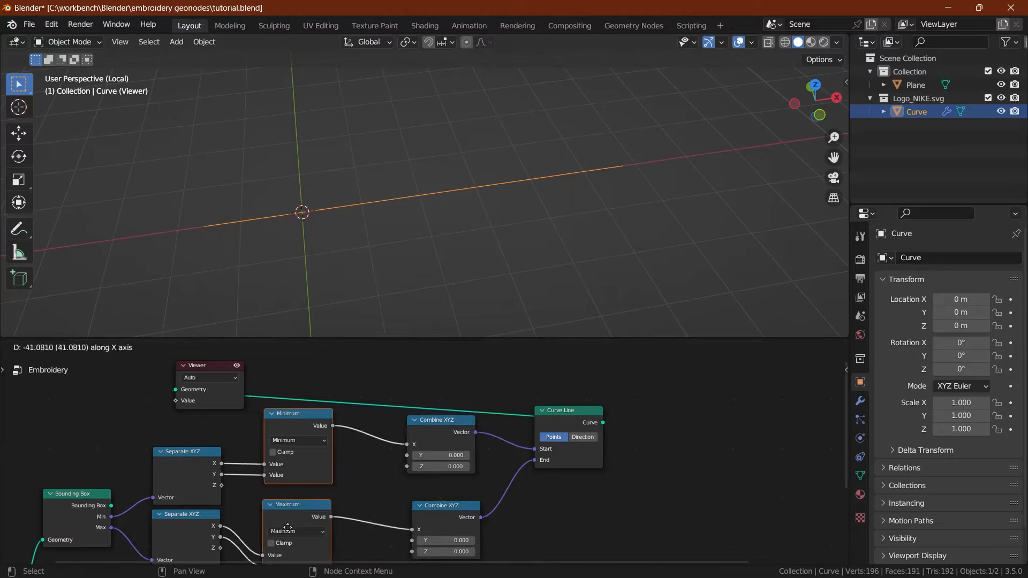
click(263, 427)
Step: Duplicate the Minimum node onto its link to Combine XYZ and position the copy close to the original
click(265, 418)
key(shift+d)
key(x)
click(374, 420)
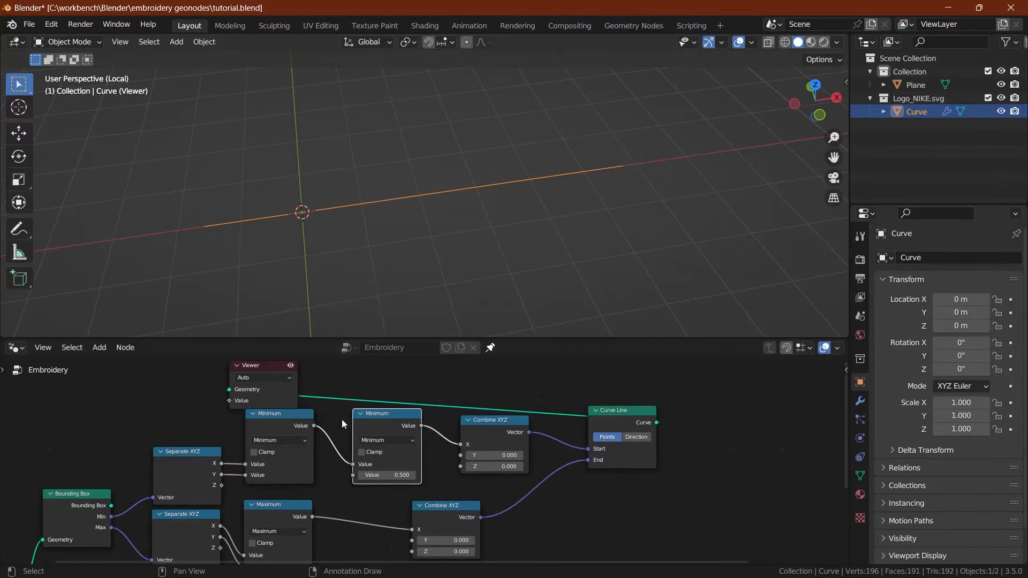
key(g)
key(x)
click(359, 429)
Step: Change the duplicated node's operation to Subtract and set its second value to 2
click(357, 441)
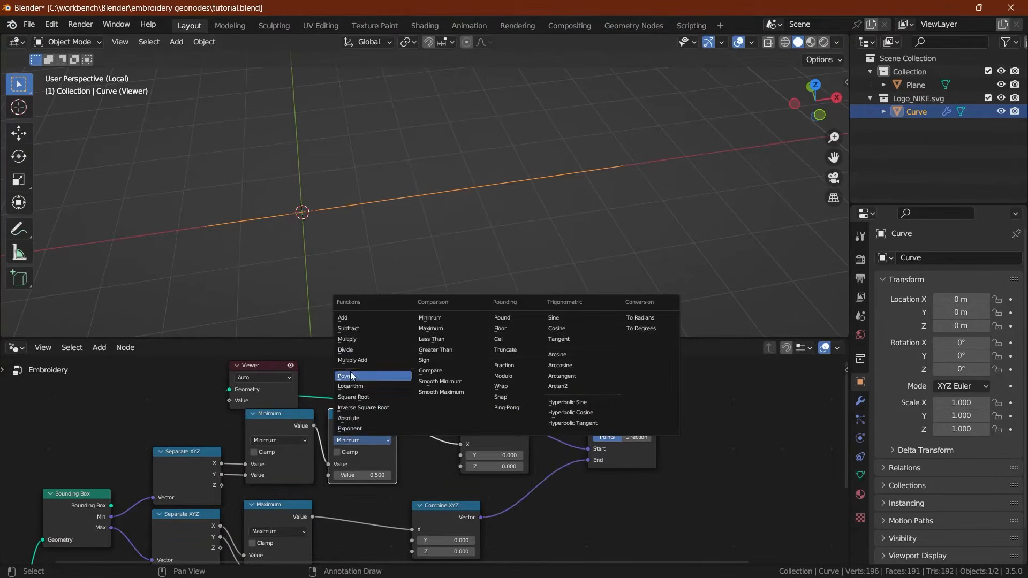
click(348, 329)
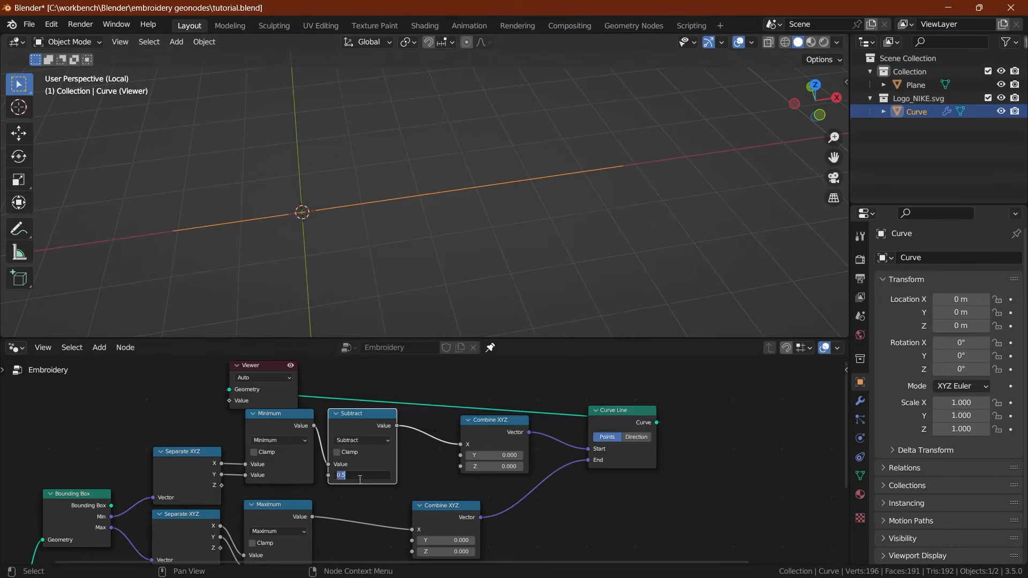
text(2)
key(Return)
Step: Duplicate the Subtract node onto the link between Maximum and Combine XYZ, and change the copy's operation to Add
key(shift+d)
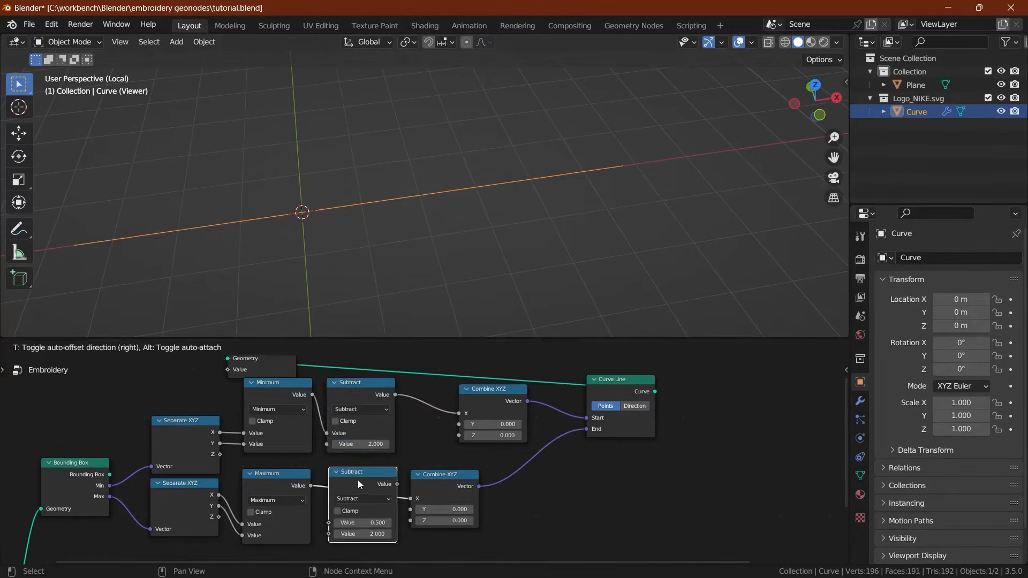
click(358, 480)
click(374, 500)
click(367, 377)
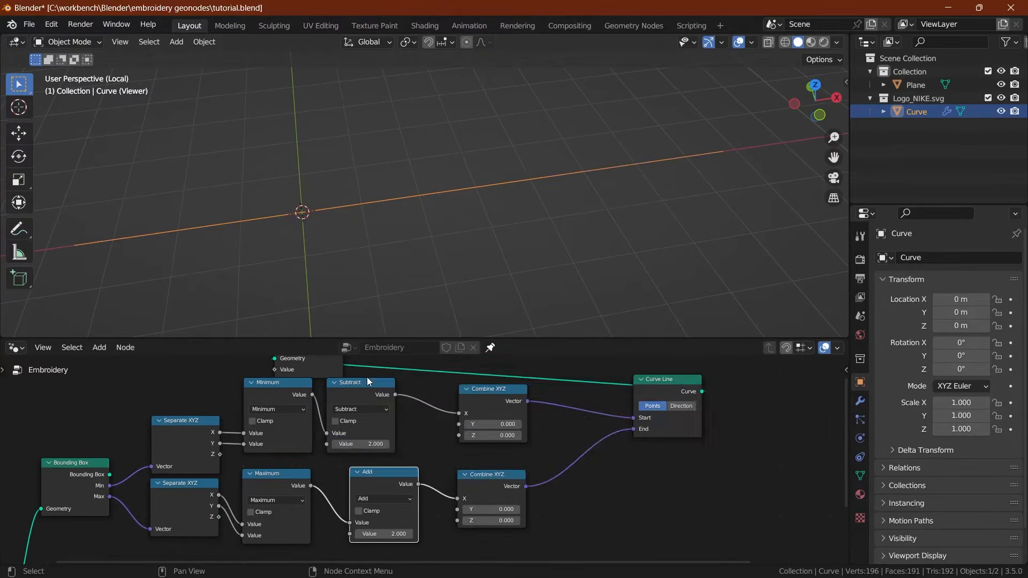
drag(370, 471, 350, 471)
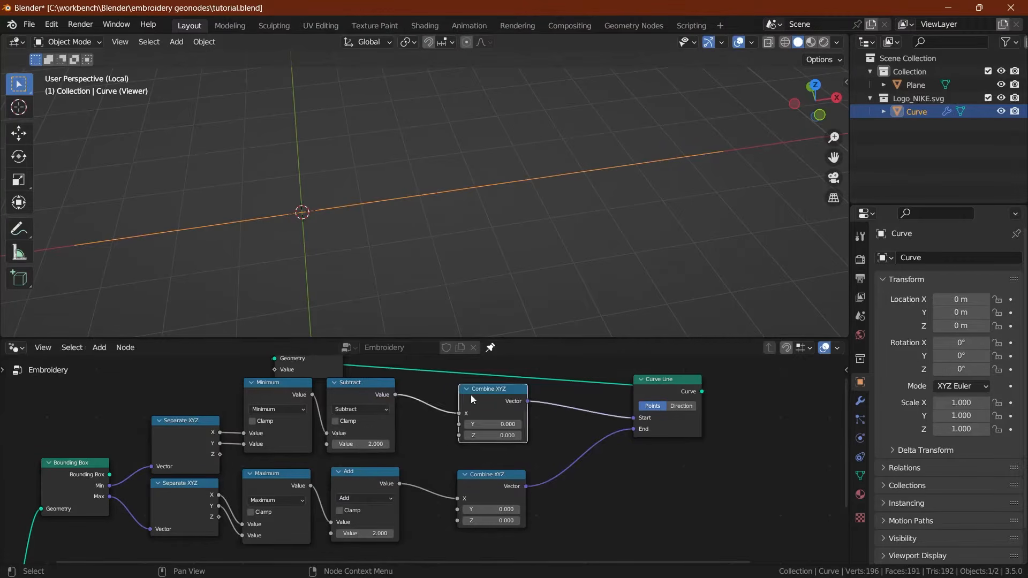
Step: Pull the Combine XYZ, Subtract, Add and Curve Line nodes closer to the Minimum and Maximum nodes, and save the file
drag(471, 398, 420, 390)
drag(524, 520, 387, 462)
drag(381, 444, 358, 445)
drag(507, 519, 387, 426)
key(ctrl+z)
drag(510, 516, 385, 427)
key(g)
key(x)
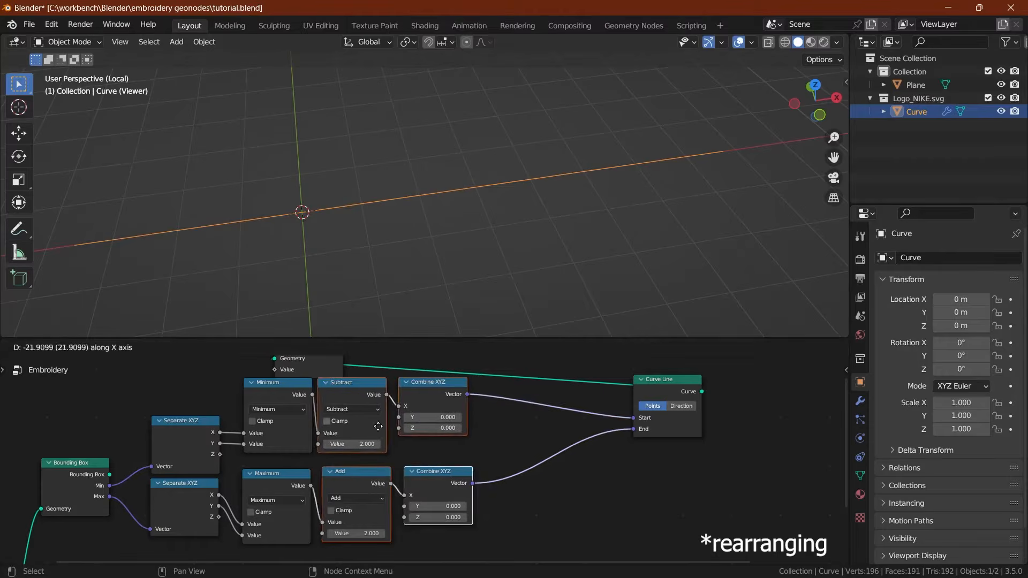
click(378, 427)
drag(645, 393, 600, 408)
key(ctrl+s)
Step: Move the Viewer node above the Curve Line node and save the file
middle_drag(349, 372, 345, 442)
scroll(345, 442, down, 4)
click(338, 436)
drag(354, 454, 556, 393)
scroll(439, 458, down, 4)
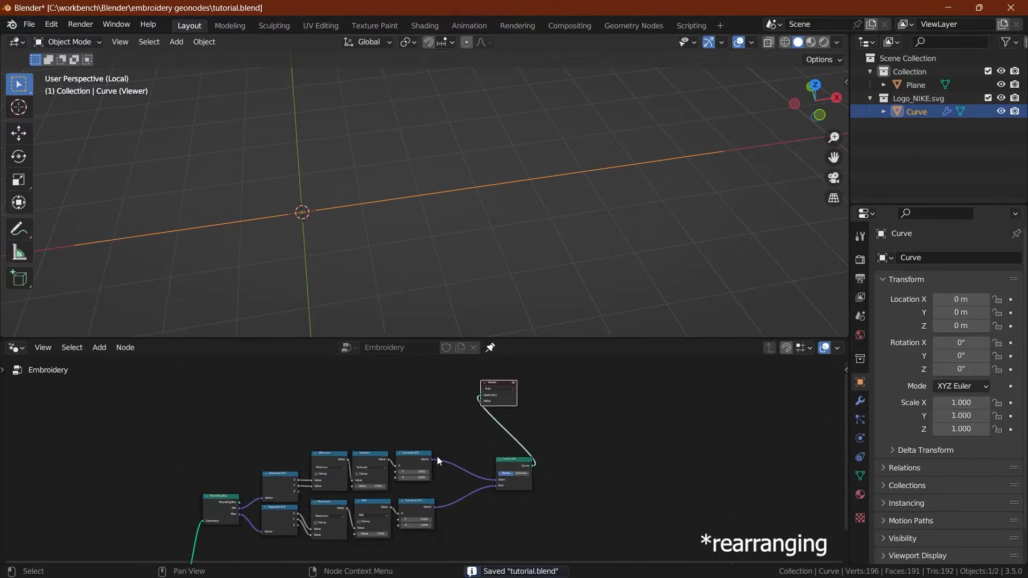
key(ctrl+s)
middle_drag(431, 480, 337, 416)
scroll(428, 311, down, 3)
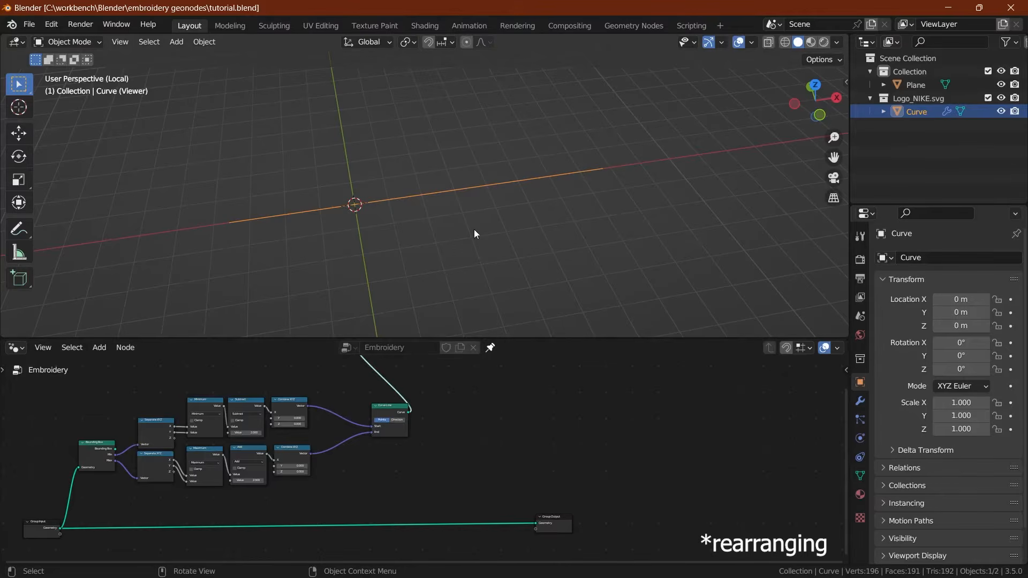
Step: Place the Group Input beside the Bounding Box, connect the Curve Line to the Group Output, and save the file
scroll(278, 442, up, 4)
middle_drag(278, 434, 394, 410)
middle_drag(155, 485, 193, 406)
click(82, 474)
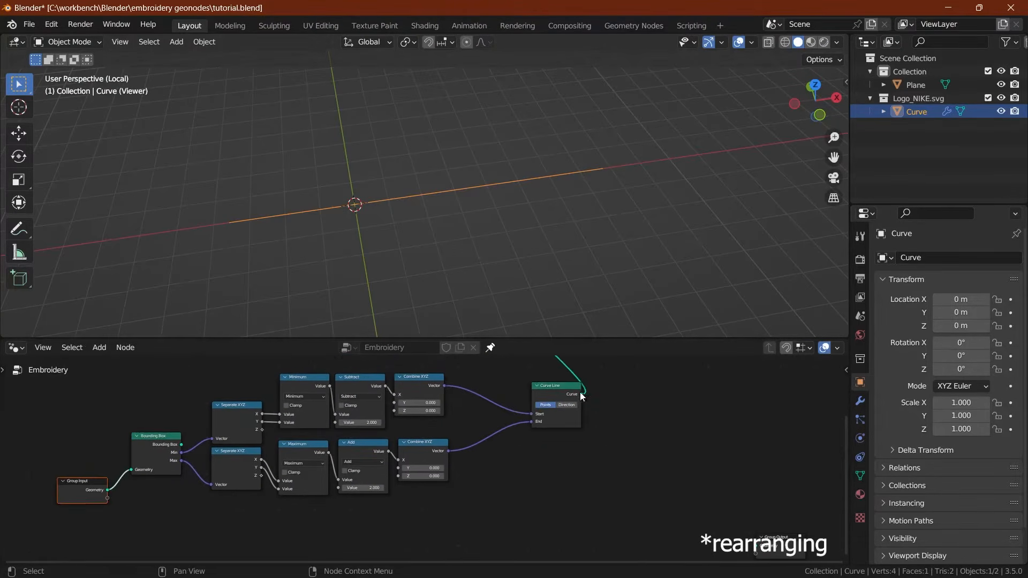
drag(580, 392, 758, 523)
key(ctrl+s)
Step: Move the Maximum branch's nodes down to open a gap below the Minimum branch, and save the file
drag(442, 495, 235, 458)
key(g)
key(y)
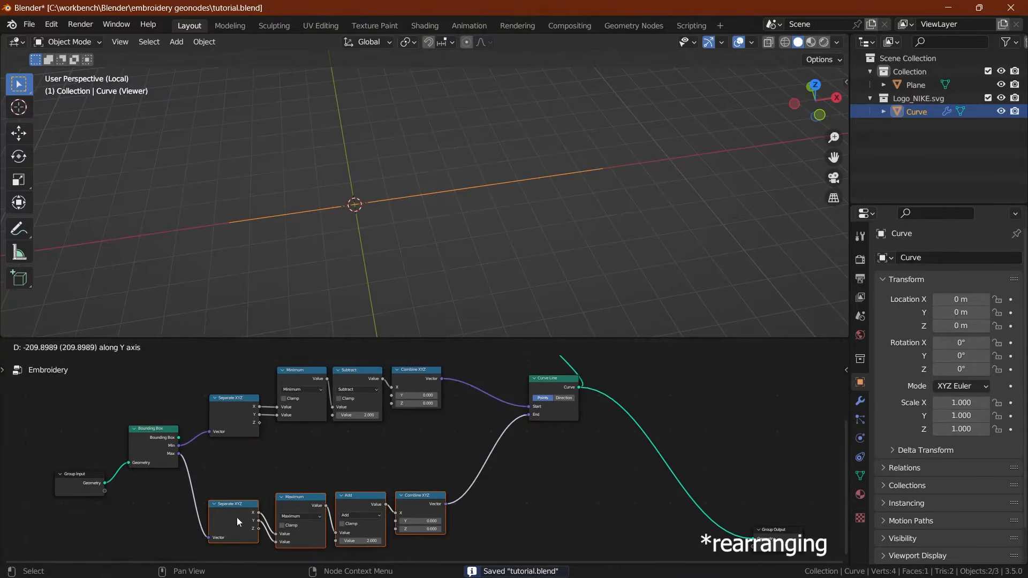
click(237, 517)
key(g)
key(y)
click(233, 477)
middle_drag(233, 477, 228, 453)
scroll(268, 466, up, 1)
key(ctrl+s)
Step: Duplicate the Add node into the gap between the branches and feed it the Z outputs of both Separate XYZ nodes
click(318, 484)
middle_drag(305, 443, 307, 471)
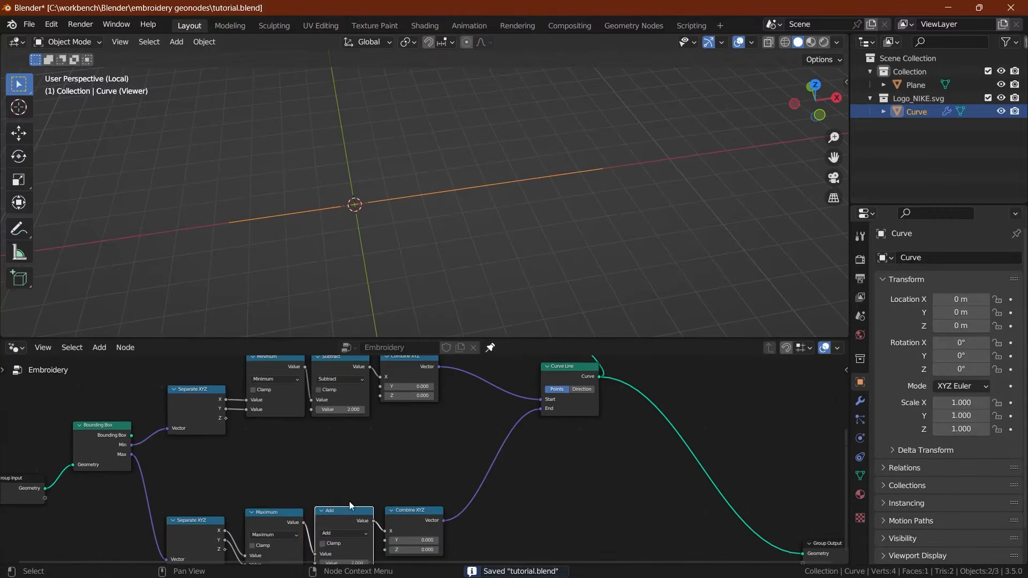
key(shift+d)
click(279, 444)
drag(226, 418, 256, 479)
drag(225, 550, 258, 493)
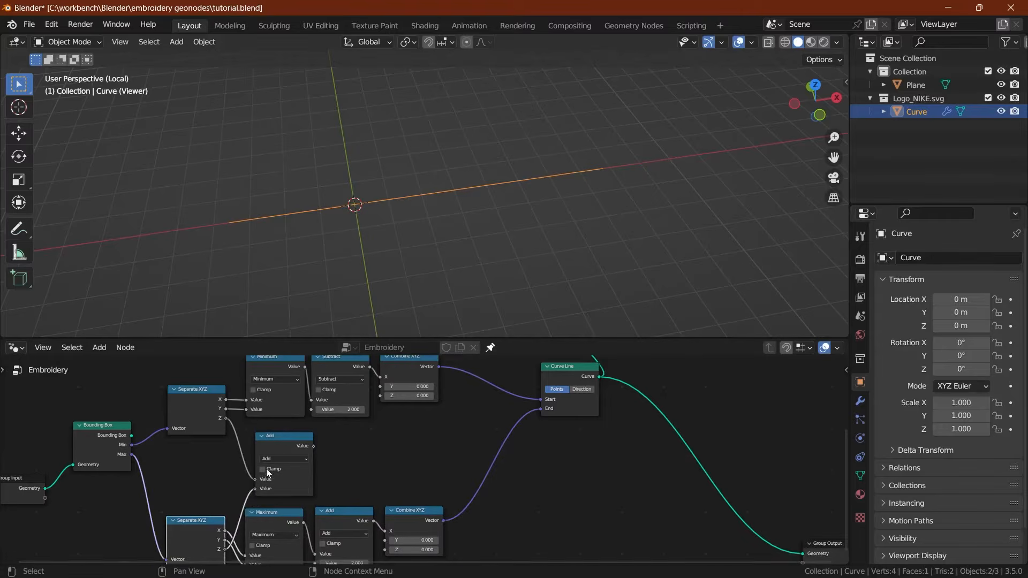
Step: Add a Multiply node by 0.5 after the new Add, connect it to both Combine XYZ nodes' Z inputs, and save
drag(313, 446, 392, 442)
text(mul)
click(368, 442)
click(370, 481)
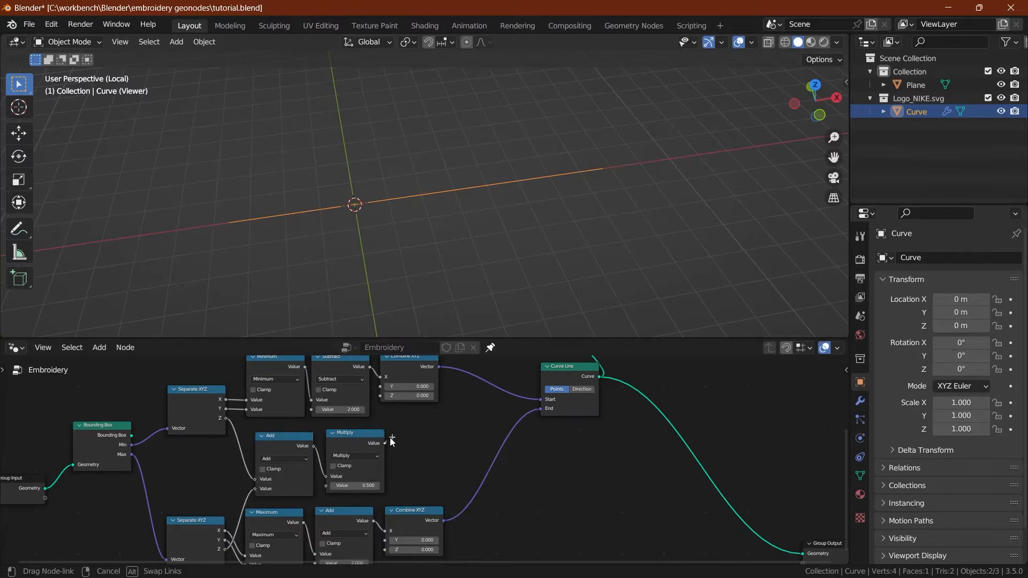
drag(379, 396, 380, 396)
drag(393, 517, 384, 487)
key(ctrl+s)
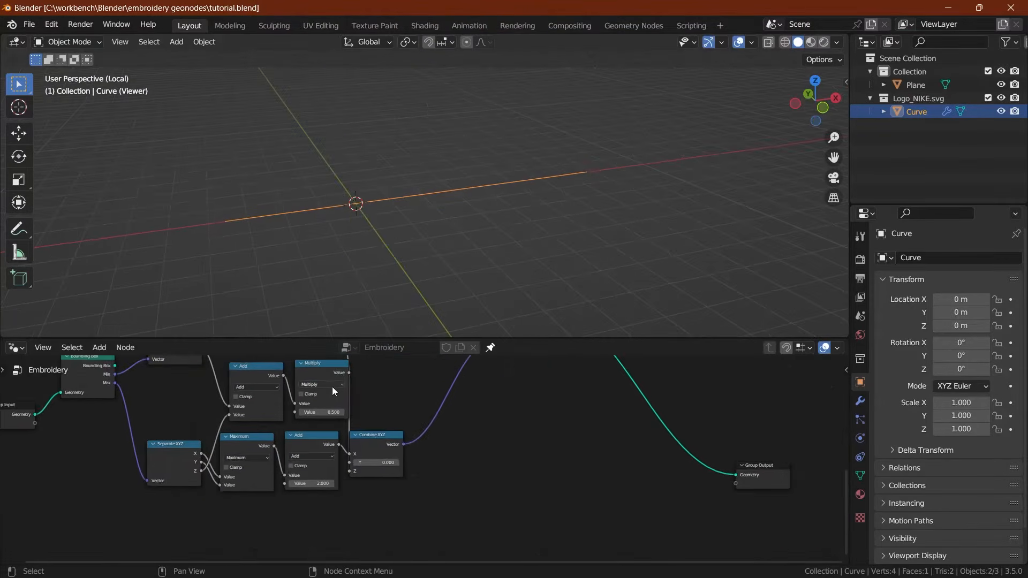
Step: Add a Grid mesh primitive node below the Maximum branch, leaving room in front of it for math nodes
scroll(179, 482, down, 4)
middle_drag(179, 493, 233, 455)
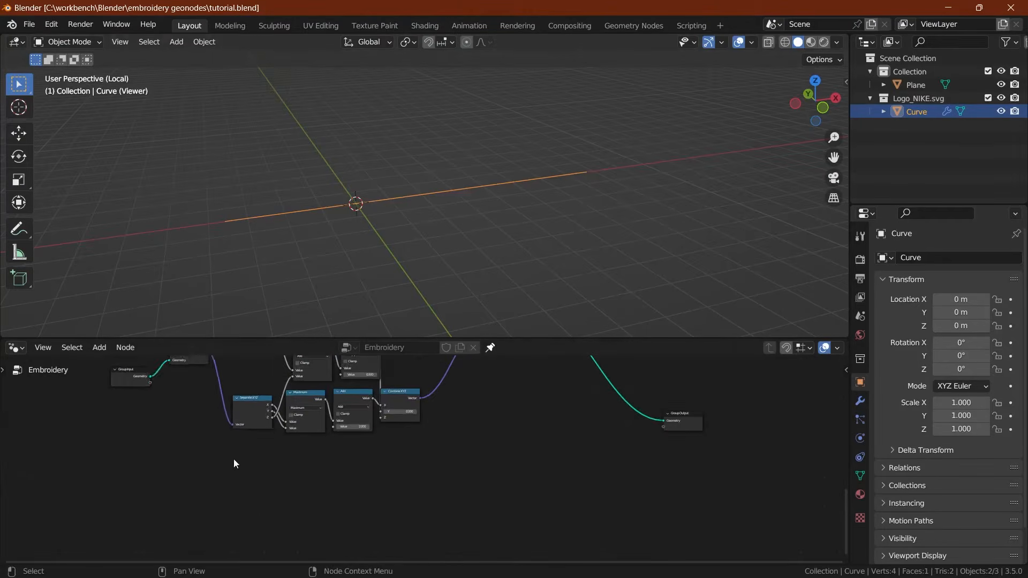
key(shift+a)
text(sgrid)
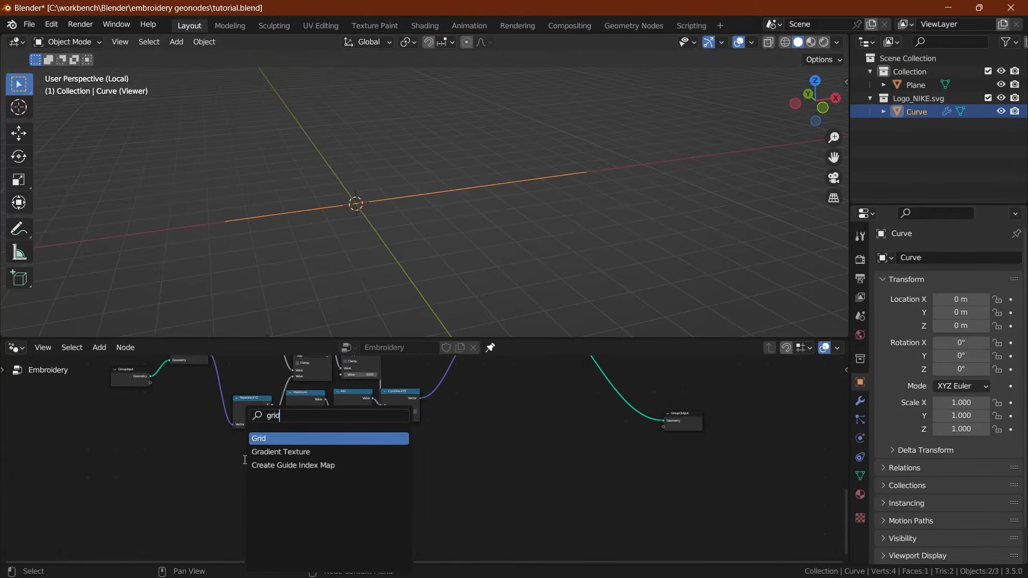
click(269, 439)
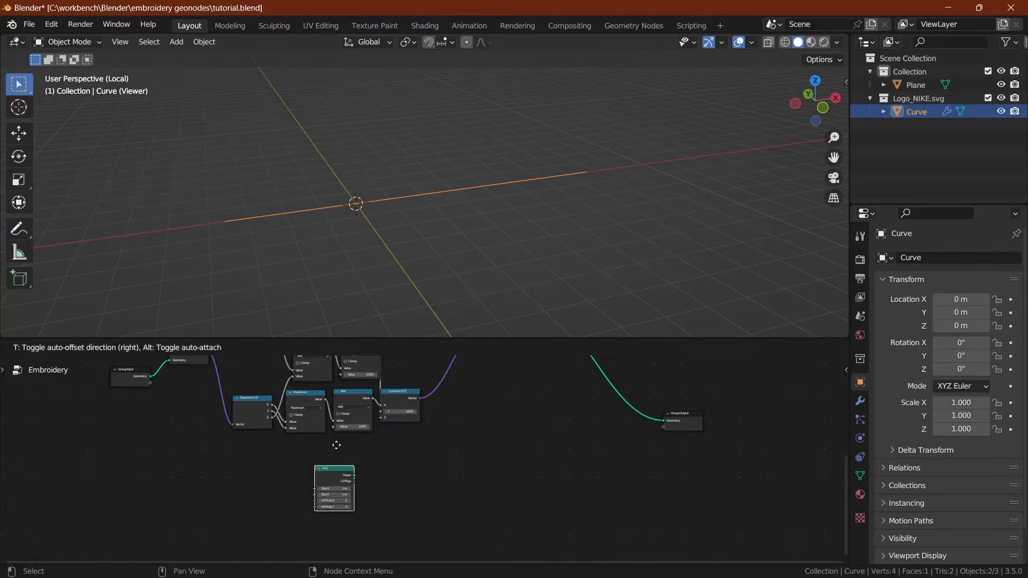
click(335, 445)
scroll(317, 478, up, 6)
middle_drag(315, 479, 281, 480)
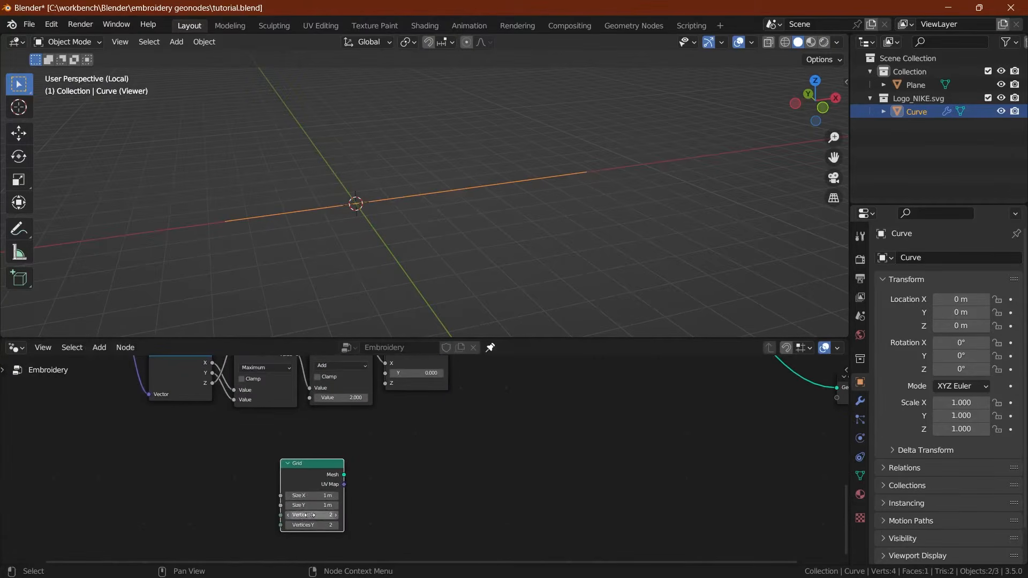
drag(309, 472, 388, 466)
scroll(330, 405, down, 3)
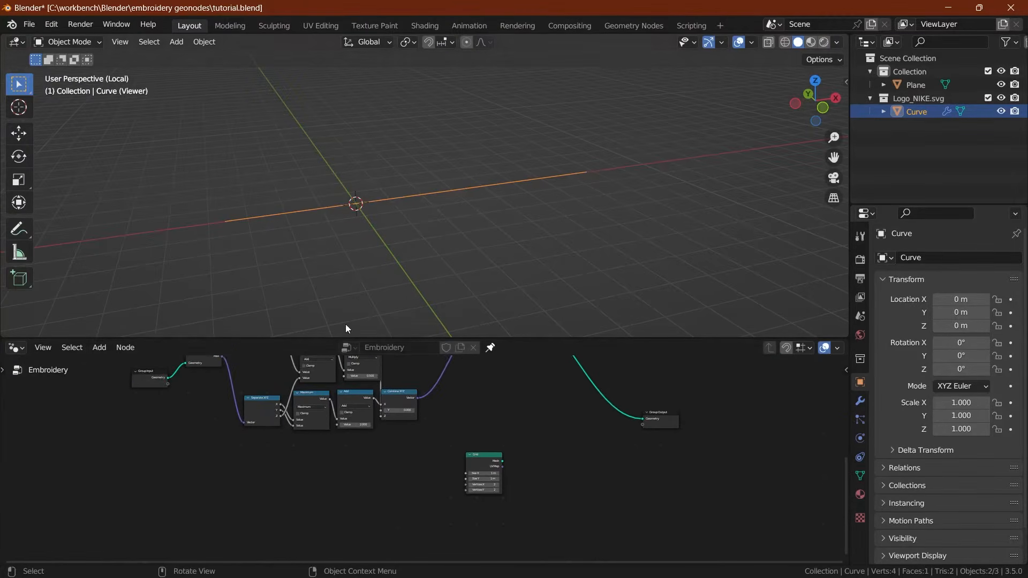
Step: Enlarge the node editor and place a duplicate of the Subtract node in front of the Grid node
drag(328, 340, 325, 276)
scroll(310, 326, up, 3)
middle_drag(309, 329, 306, 353)
key(shift+d)
click(347, 534)
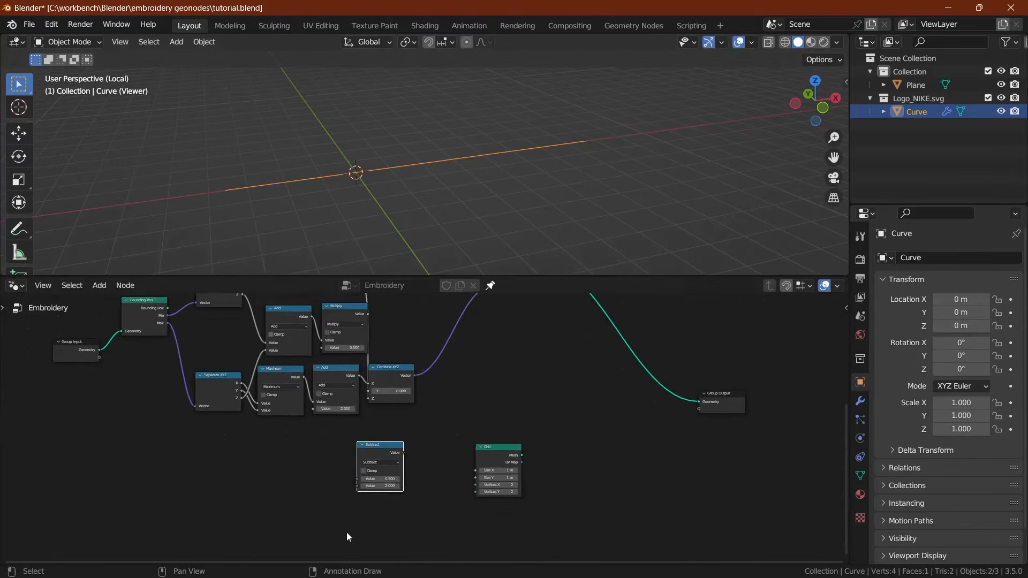
Step: Connect the Maximum node's value to the duplicated Subtract's first input and delete the stray Arc node
scroll(340, 482, up, 4)
scroll(337, 453, up, 6)
middle_drag(321, 399, 427, 447)
scroll(324, 332, down, 2)
middle_drag(319, 322, 326, 416)
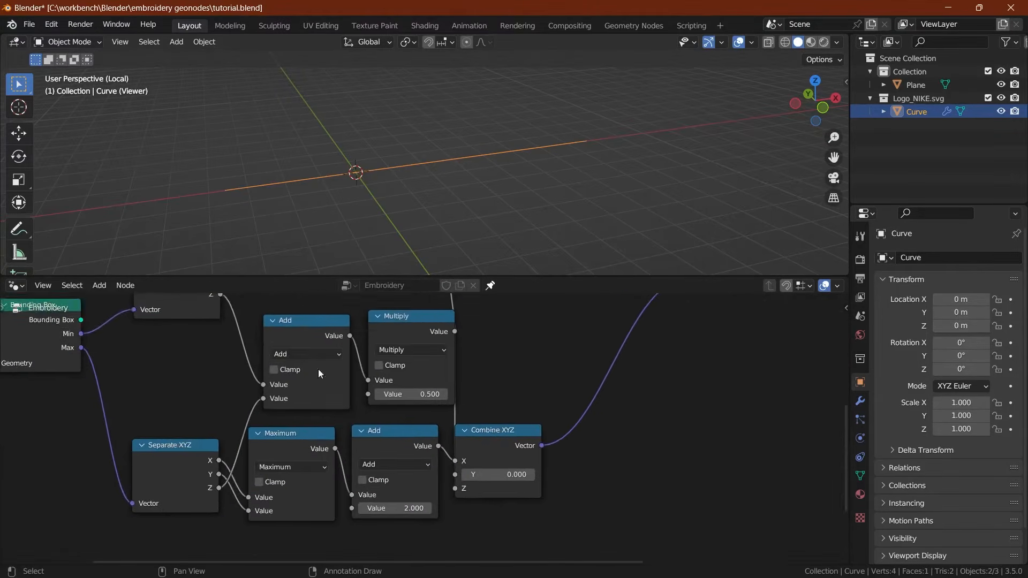
scroll(318, 368, down, 4)
middle_drag(264, 323, 294, 340)
middle_drag(293, 468, 264, 393)
scroll(266, 391, up, 5)
drag(279, 338, 380, 536)
click(383, 537)
middle_drag(349, 508, 300, 405)
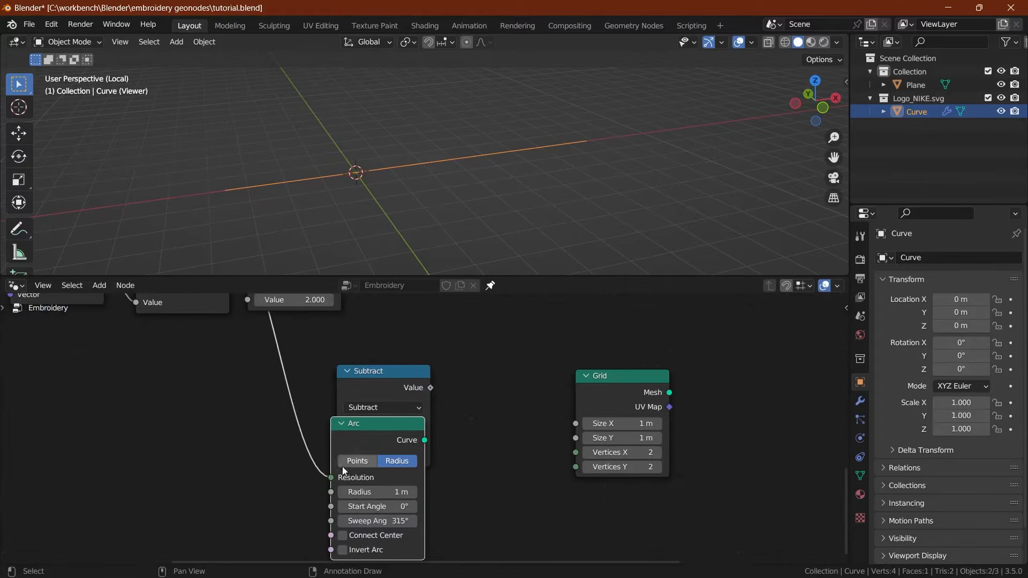
drag(362, 430, 371, 519)
middle_drag(344, 528, 339, 478)
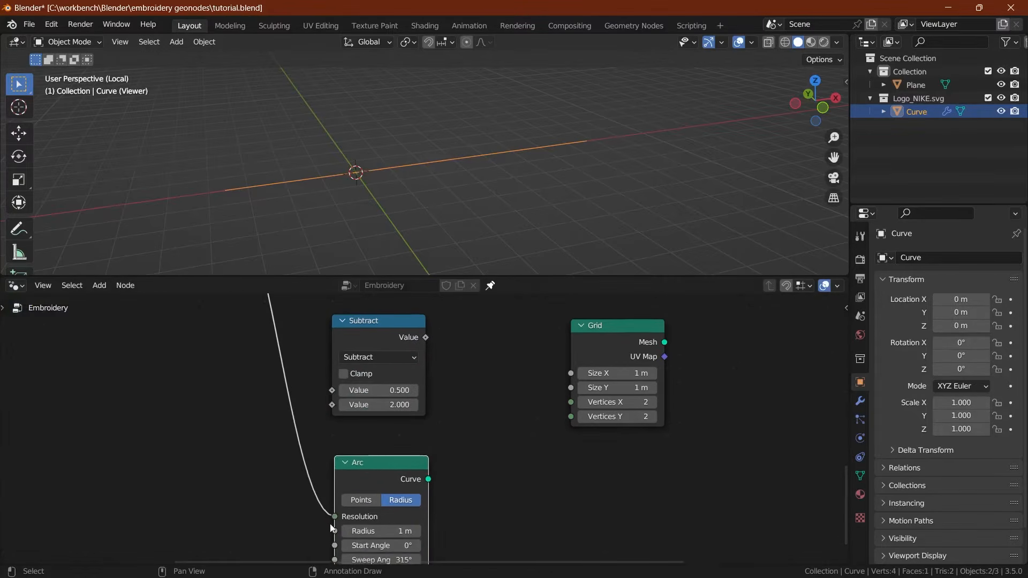
drag(334, 518, 332, 391)
click(368, 461)
key(x)
Step: Connect the Minimum node's value to the second input of the Subtract in front of the Grid
middle_drag(238, 297, 339, 465)
scroll(338, 465, down, 4)
middle_drag(330, 311, 329, 464)
drag(330, 356, 407, 468)
middle_drag(365, 448, 215, 484)
scroll(228, 480, up, 1)
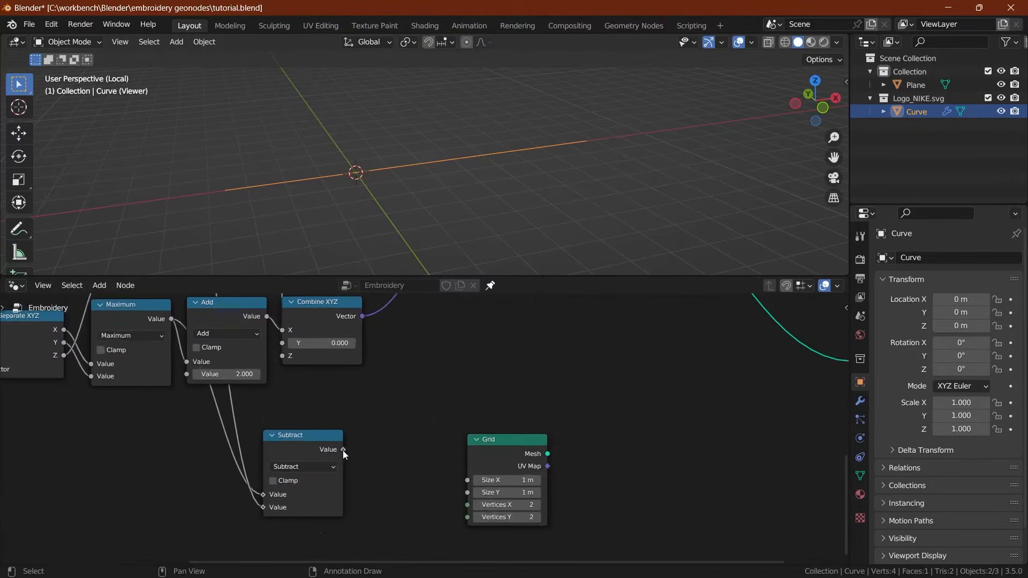
Step: Add a Multiply node by 0.5 after this Subtract and connect its result to the Grid's Size Y
drag(344, 450, 365, 451)
text(mult)
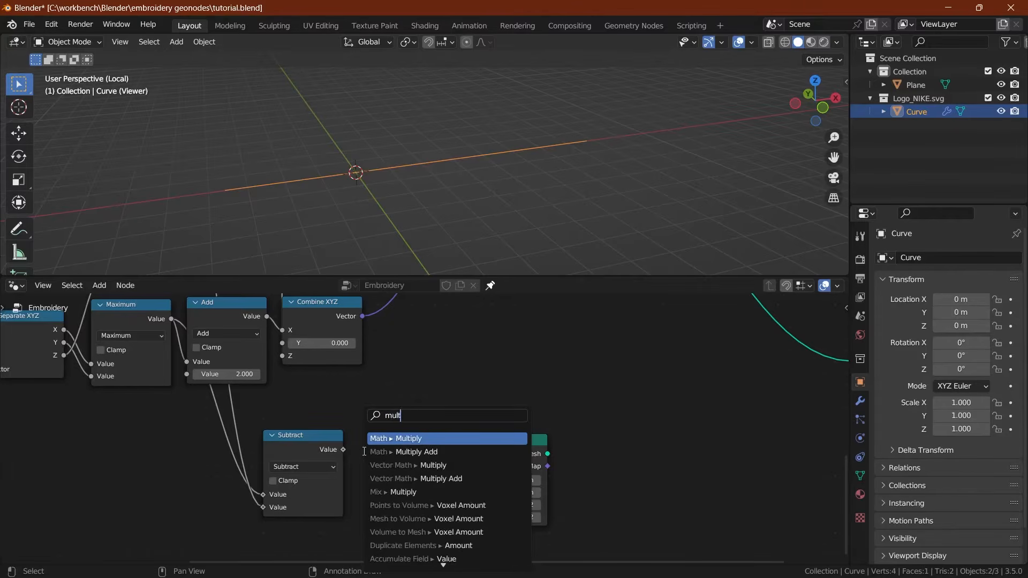
click(382, 438)
click(383, 440)
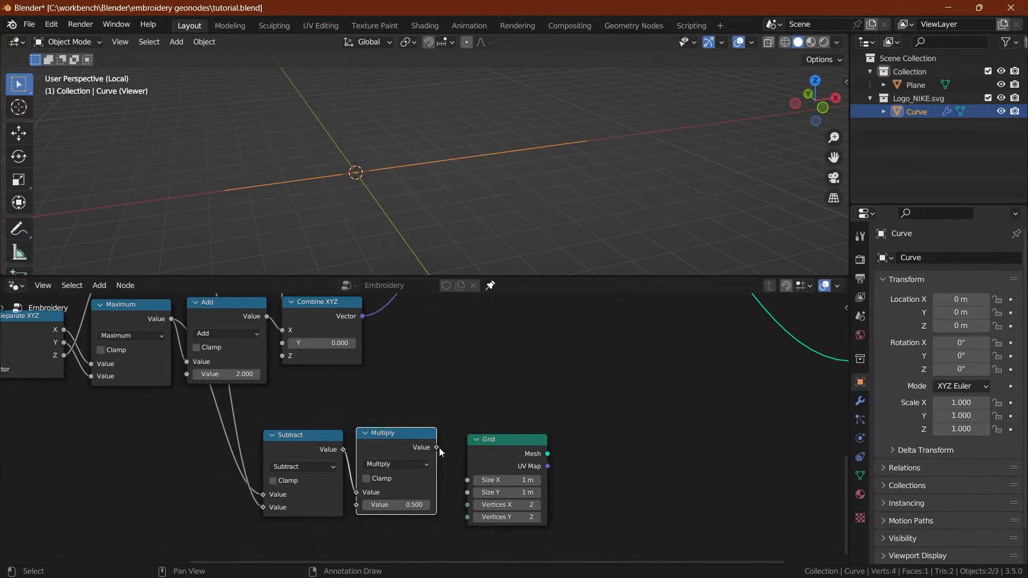
drag(437, 448, 468, 493)
Step: Preview the Grid mesh in the viewport and save the file
ctrl+shift+click(503, 449)
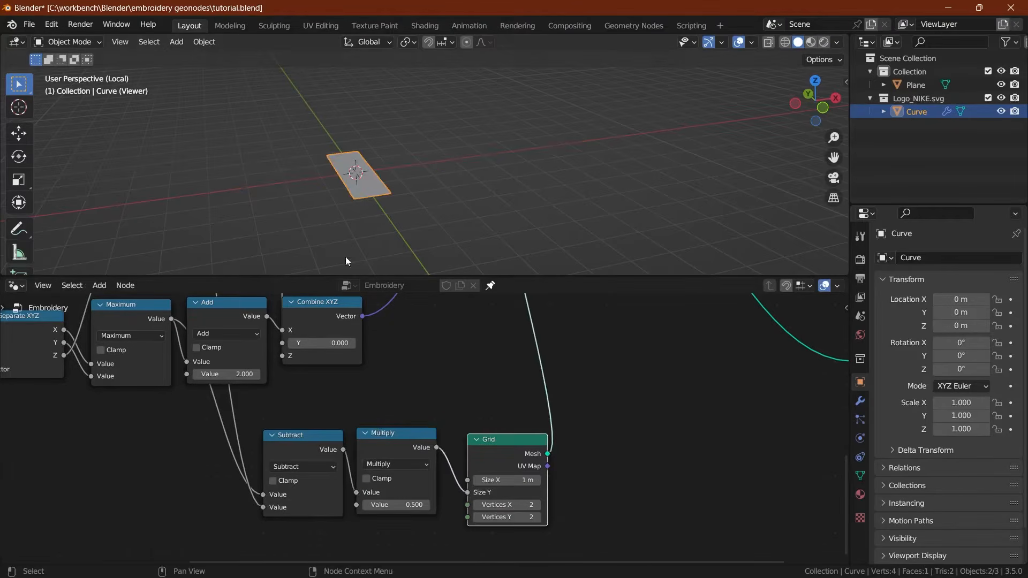
key(ctrl+s)
middle_drag(299, 176, 336, 177)
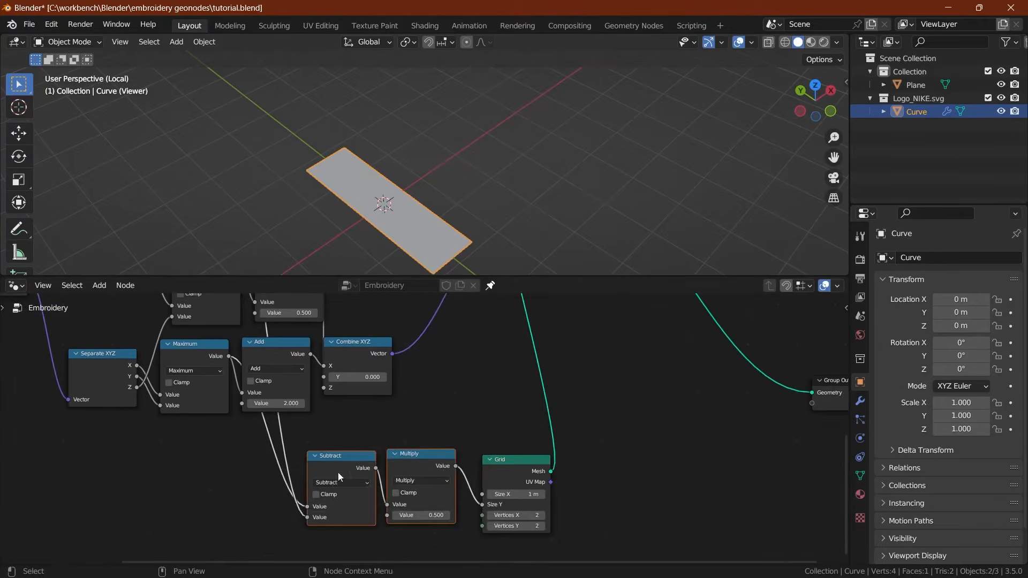
Step: Move the Grid's Subtract and Multiply nodes down and place a duplicate of the Subtract above them
key(g)
key(y)
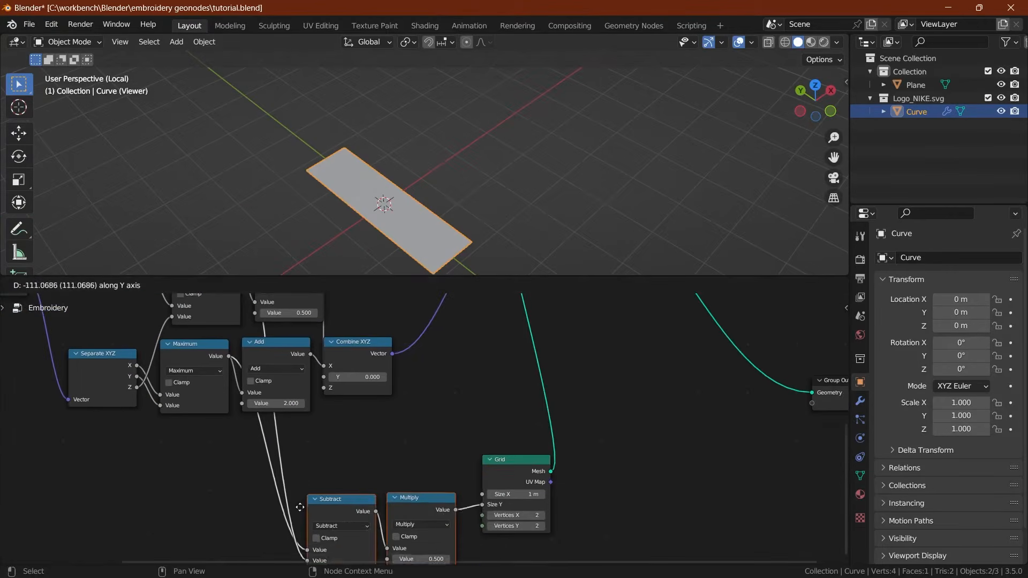
click(316, 513)
click(316, 512)
key(shift+d)
key(y)
click(315, 431)
middle_drag(279, 425, 304, 495)
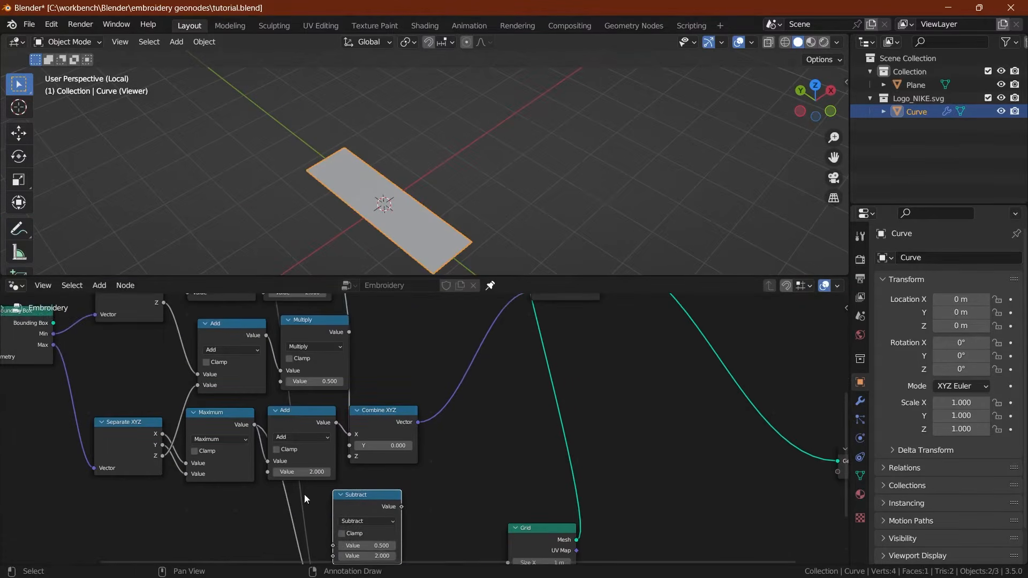
Step: Connect the Z outputs of both Separate XYZ nodes to the two inputs of the new Subtract
drag(162, 456, 333, 519)
middle_drag(200, 385, 208, 439)
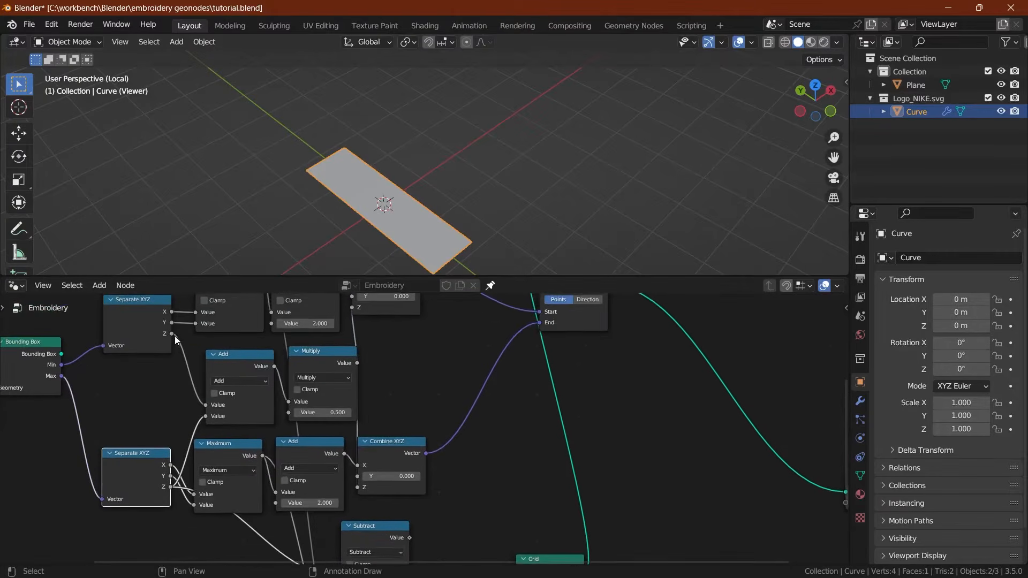
drag(172, 330, 272, 533)
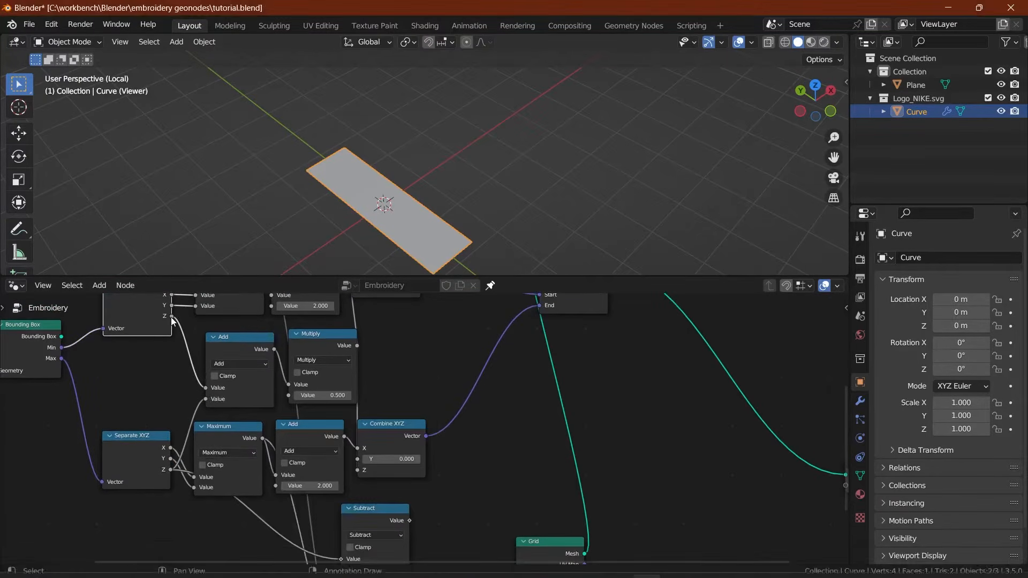
drag(172, 316, 240, 509)
drag(334, 449, 341, 435)
Step: Add an Add node with value 0.1 after the new Subtract, connect it to the Grid's Size X, and save the file
key(shift+a)
text(add)
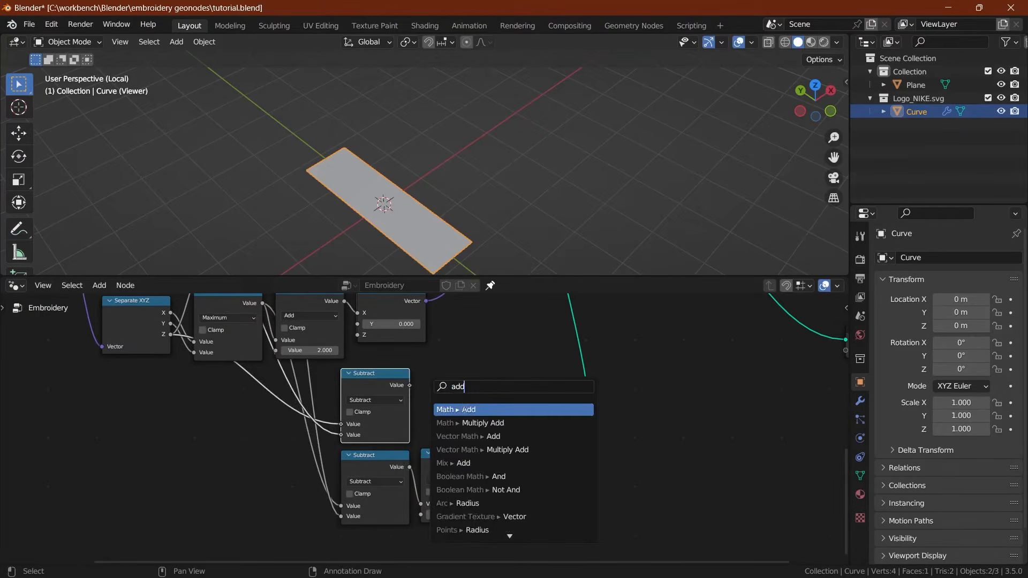
key(Return)
click(474, 422)
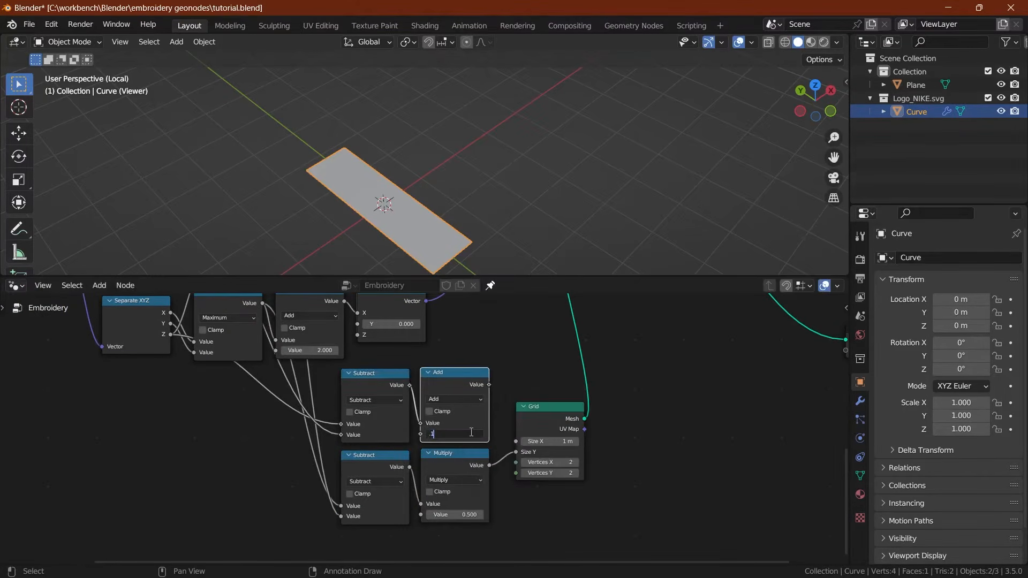
drag(507, 444, 515, 441)
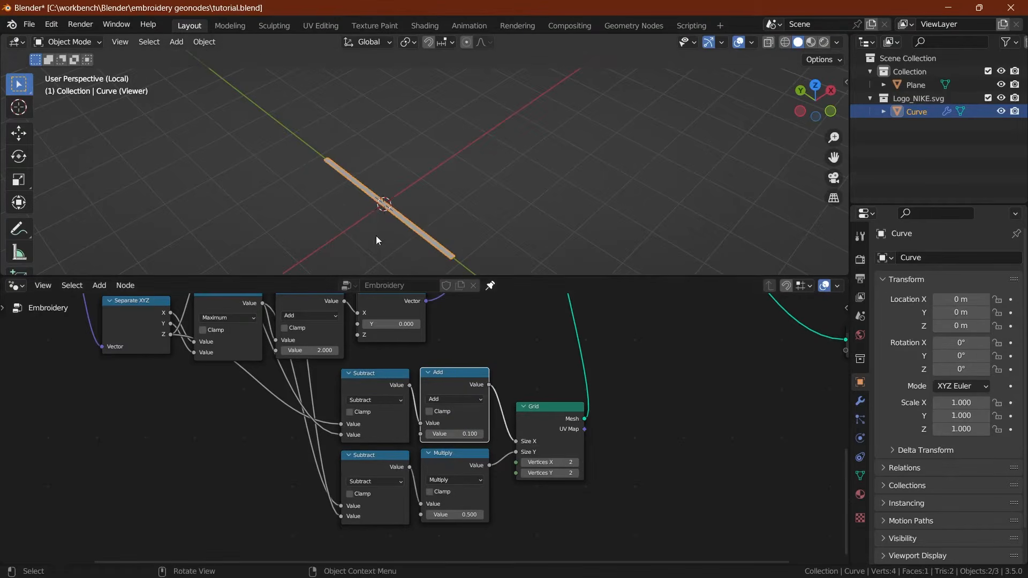
key(ctrl+s)
Step: Add a Transform Geometry node fed by the Grid's Mesh output
middle_drag(376, 235, 329, 159)
scroll(339, 400, down, 4)
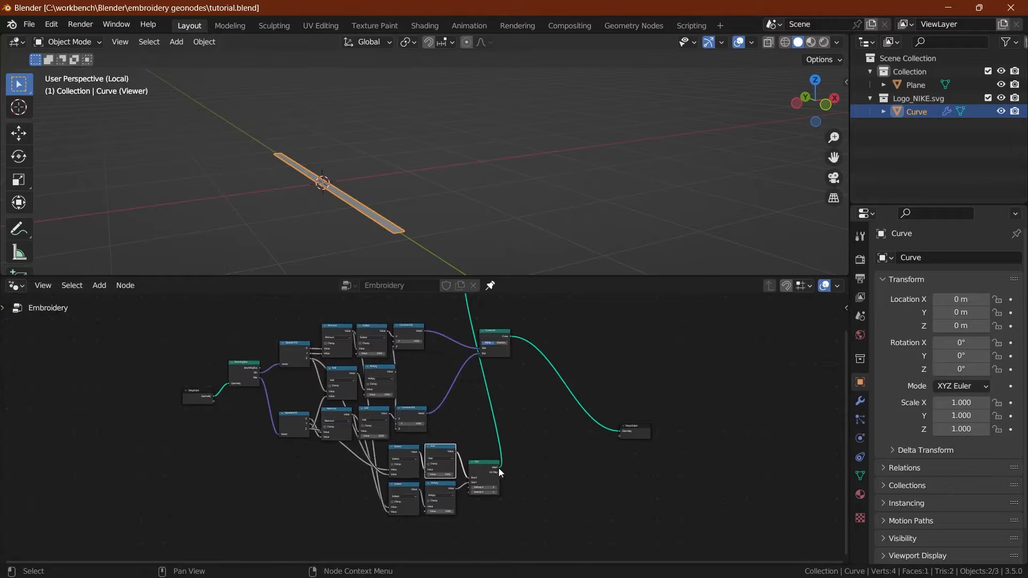
click(498, 467)
key(shift+a)
text(tra)
click(544, 439)
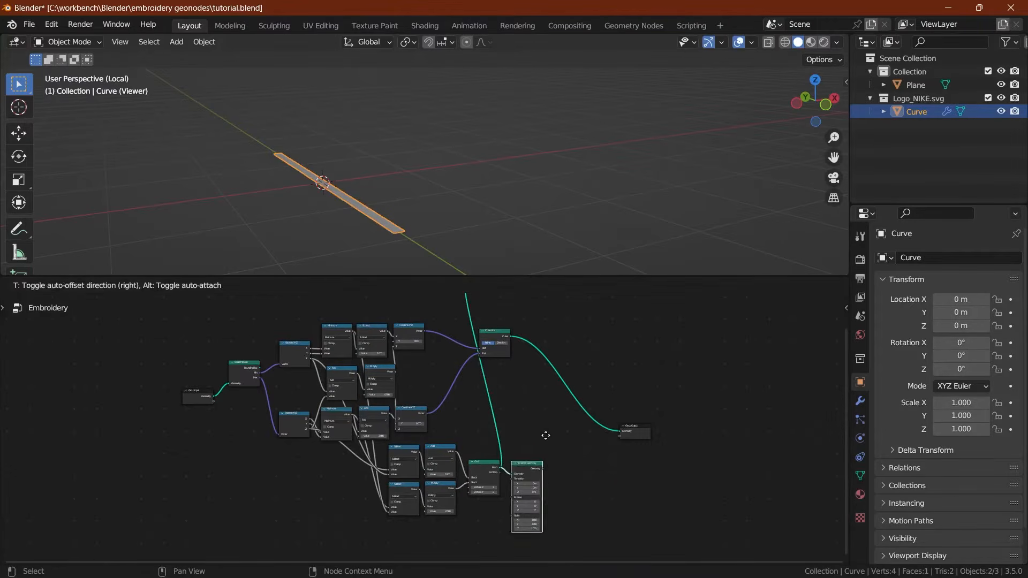
click(546, 428)
Step: Set the Transform Geometry node's Y rotation to 90° to stand the grid upright
scroll(469, 490, up, 6)
middle_drag(585, 538, 426, 468)
scroll(381, 458, up, 5)
scroll(381, 460, up, 3)
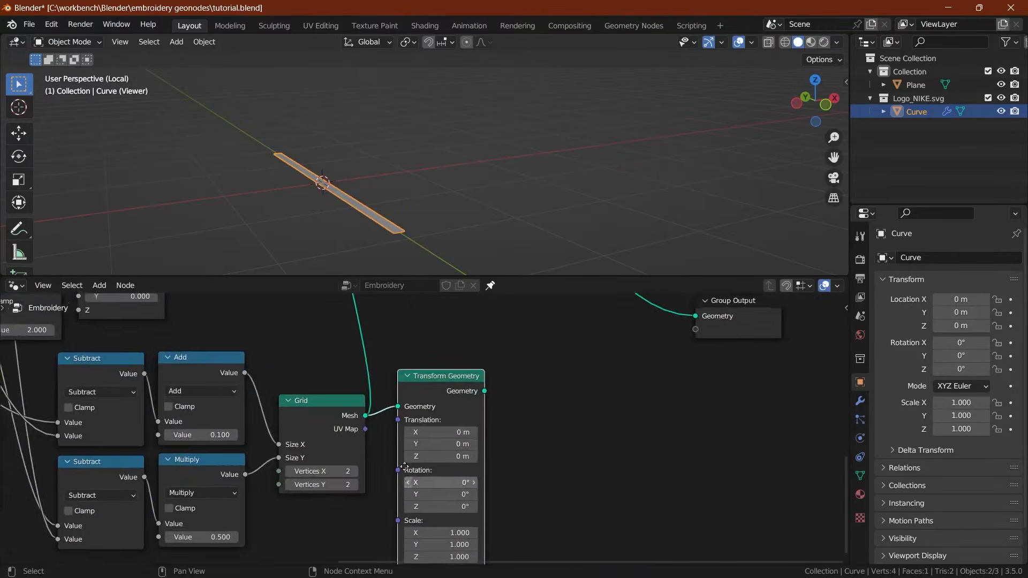
click(425, 471)
text(90)
key(Return)
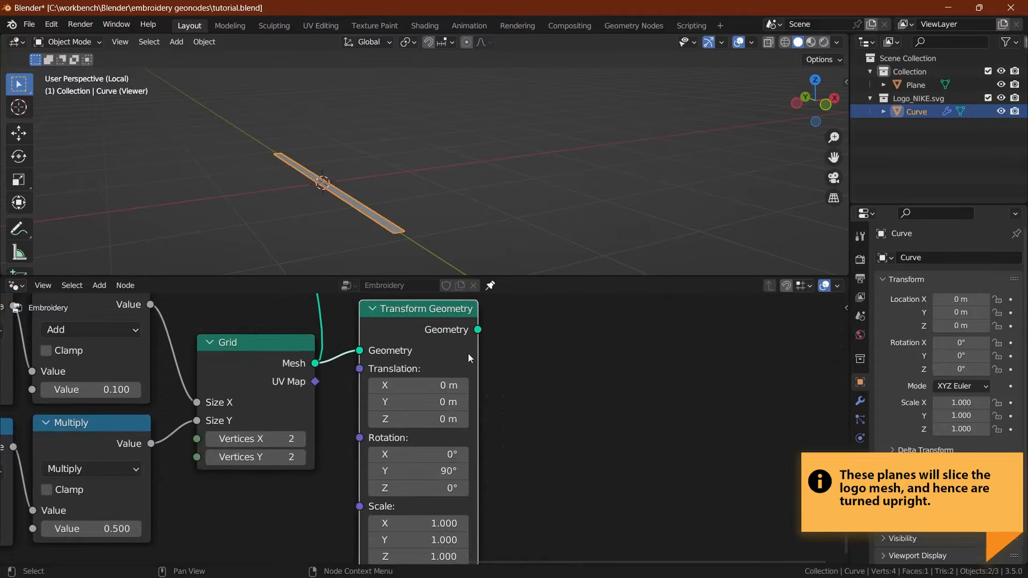
Step: Preview the Bounding Box in the viewport, compare it with the Transform Geometry output, and inspect the upright grid
middle_drag(468, 354, 408, 396)
scroll(406, 420, down, 4)
key(Home)
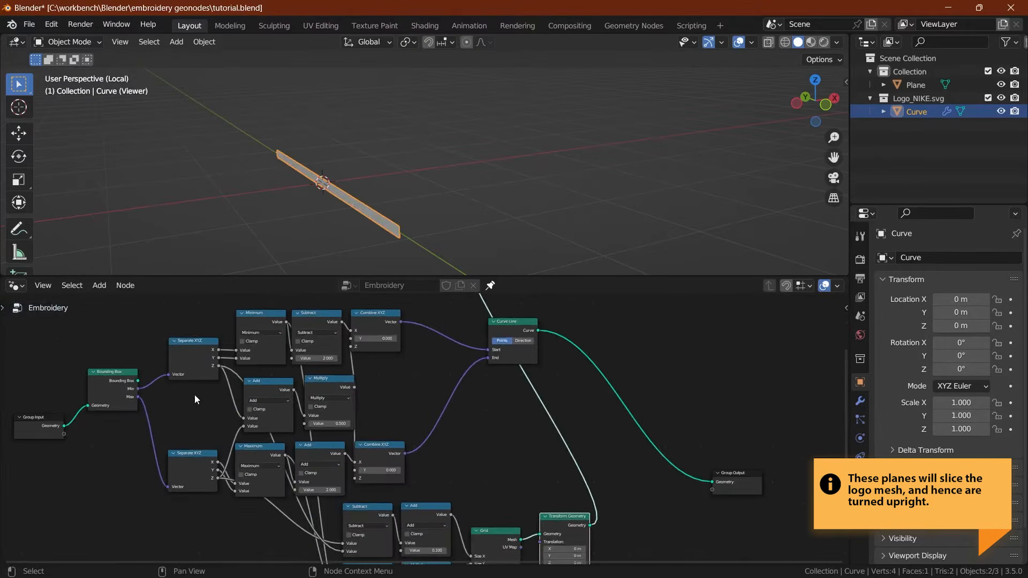
ctrl+shift+click(117, 375)
middle_drag(333, 161, 336, 222)
scroll(336, 222, down, 3)
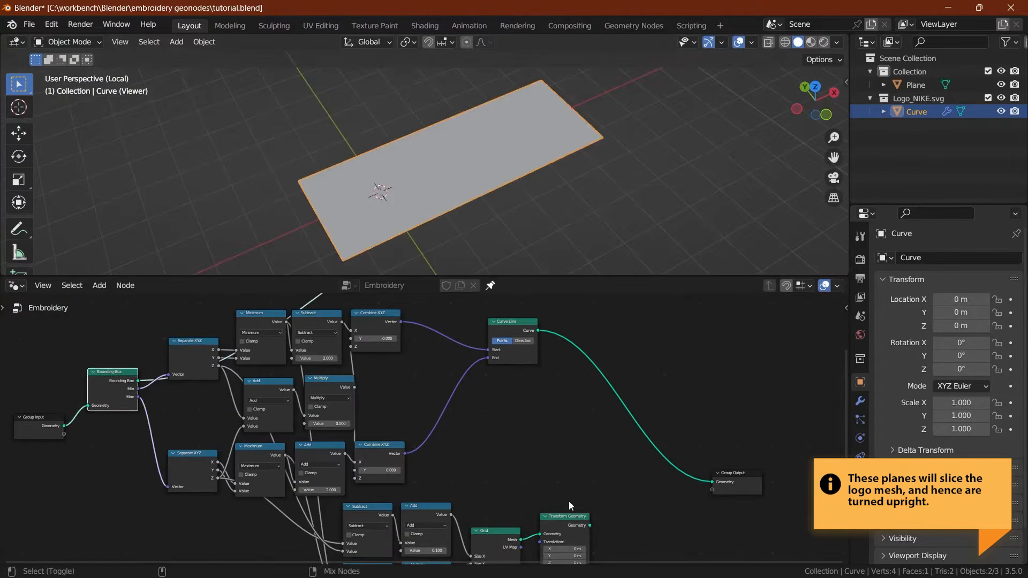
ctrl+shift+click(567, 516)
middle_drag(393, 202, 414, 165)
middle_drag(498, 546, 363, 443)
scroll(490, 386, up, 6)
key(Return)
Step: Move the Group Output node farther from the Curve Line node and preview the Curve Line in the viewport
scroll(383, 224, down, 5)
scroll(520, 372, down, 4)
scroll(448, 366, down, 5)
middle_drag(424, 328, 364, 410)
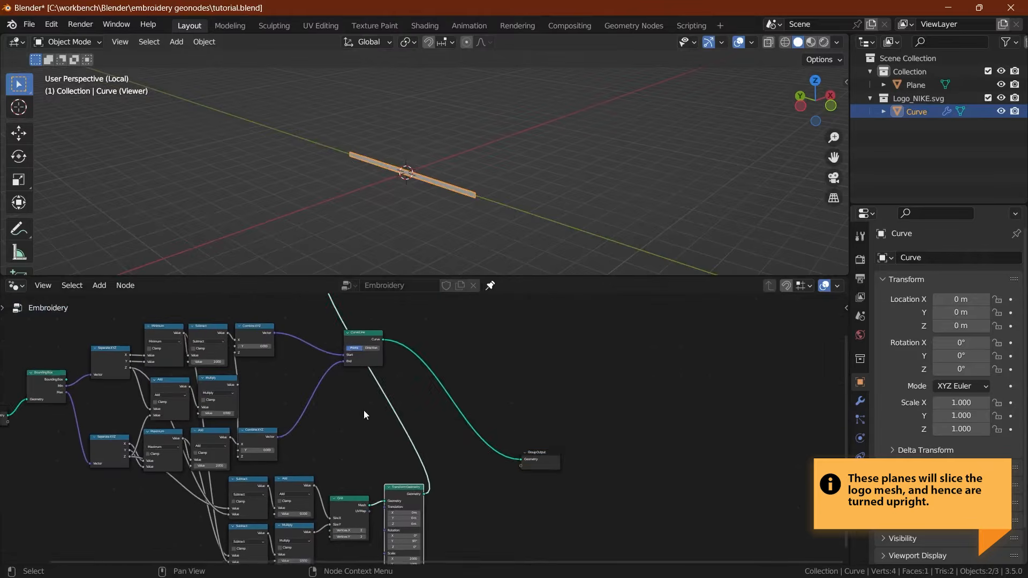
drag(496, 424, 541, 471)
key(g)
click(660, 337)
scroll(599, 369, down, 2)
middle_drag(470, 353, 432, 412)
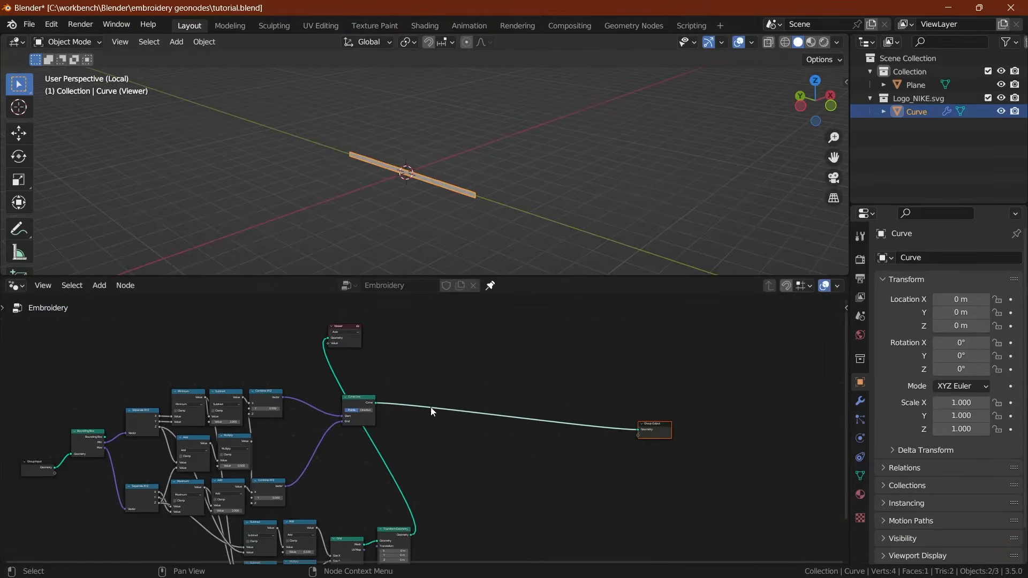
ctrl+shift+click(363, 409)
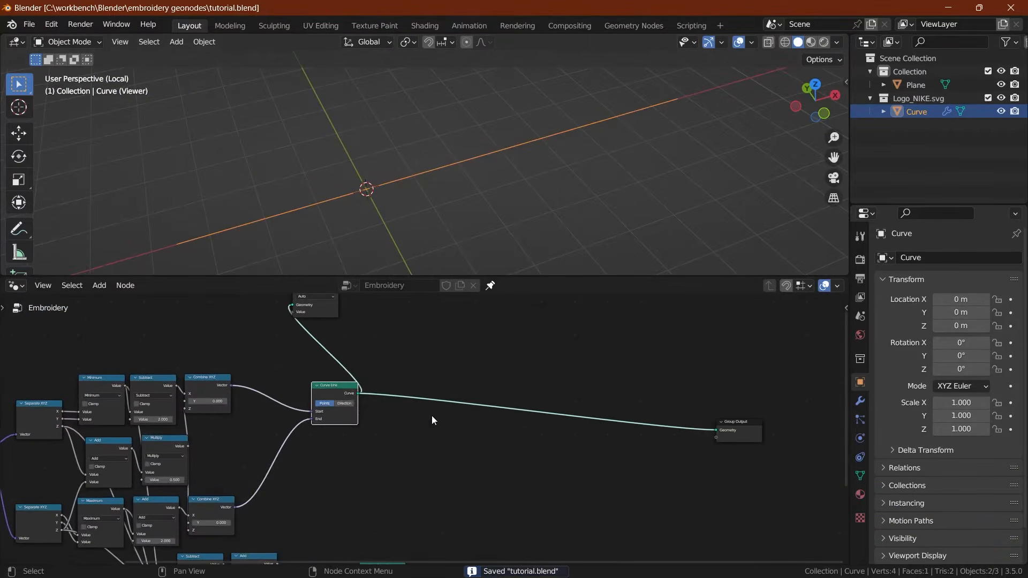
Step: Insert an Instance on Points node between Curve Line and Group Output
key(shift+a)
text(inst)
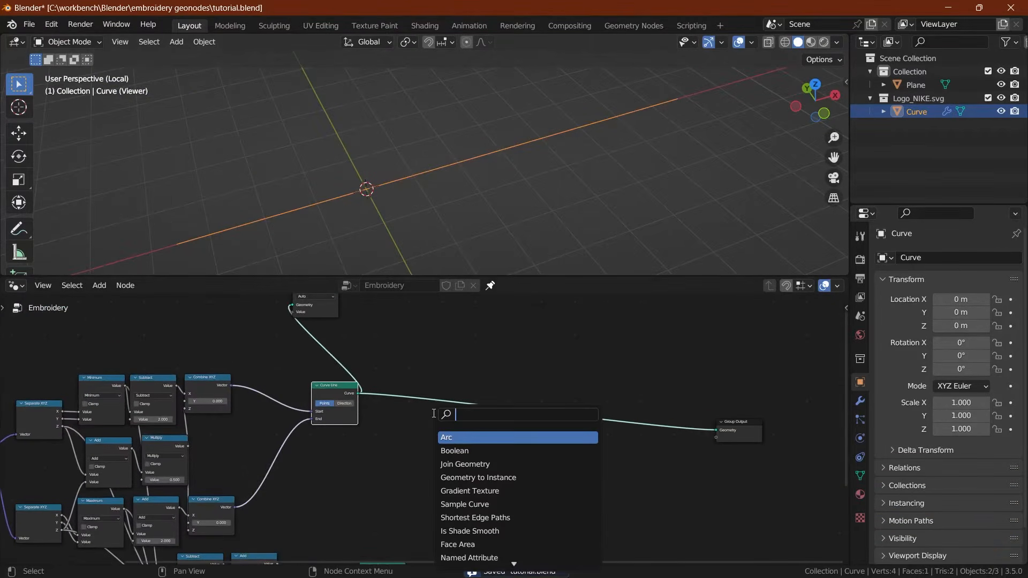
key(Down)
key(Down)
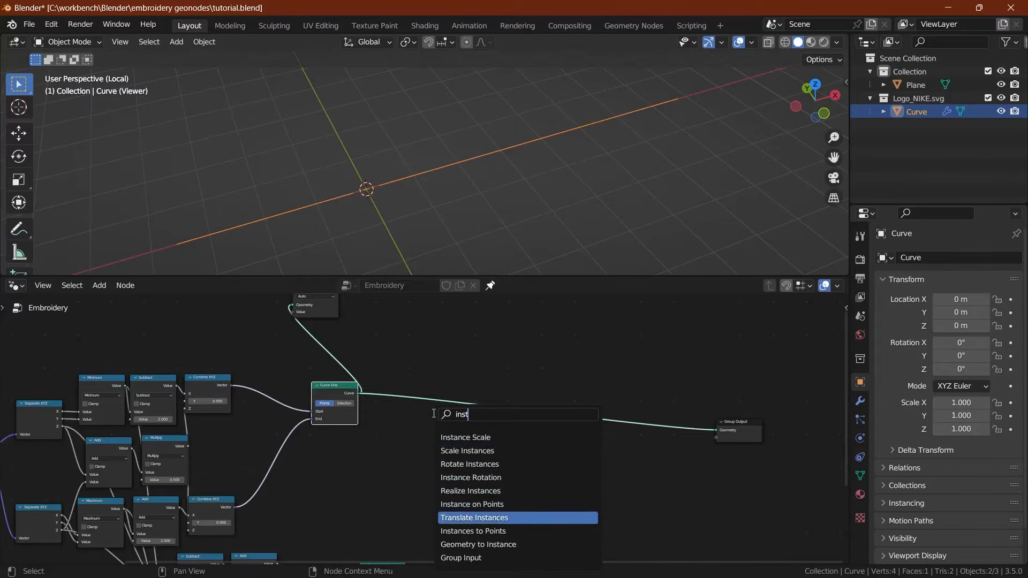
key(Up)
key(Return)
click(537, 399)
Step: Connect the Transform Geometry output to the Instance input of Instance on Points and preview the instances
middle_drag(537, 399, 501, 287)
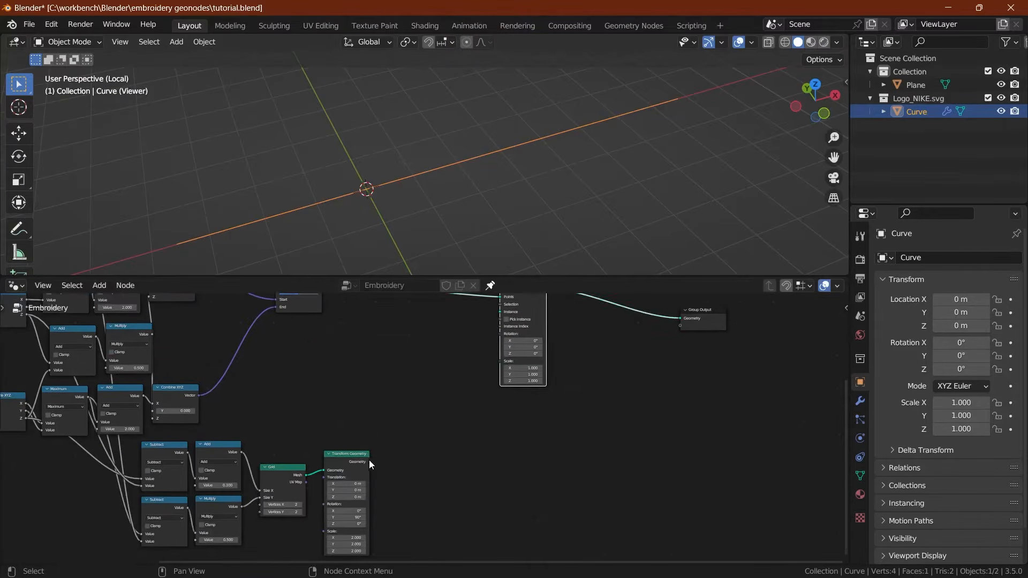
drag(370, 461, 496, 310)
middle_drag(496, 310, 452, 389)
ctrl+shift+click(494, 349)
scroll(331, 403, up, 2)
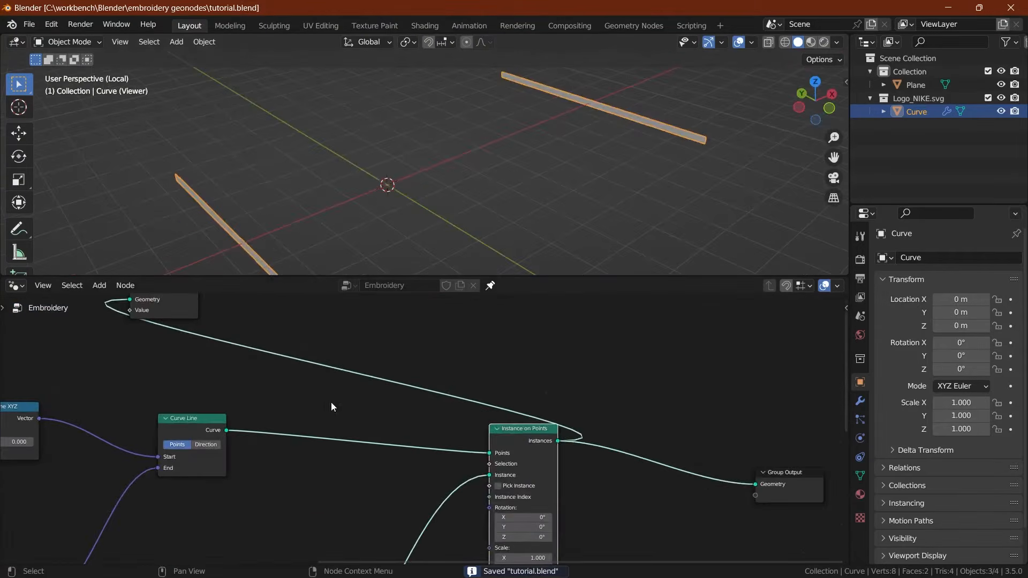
Step: Insert a Resample Curve node between Curve Line and Instance on Points
key(shift+a)
text(resam)
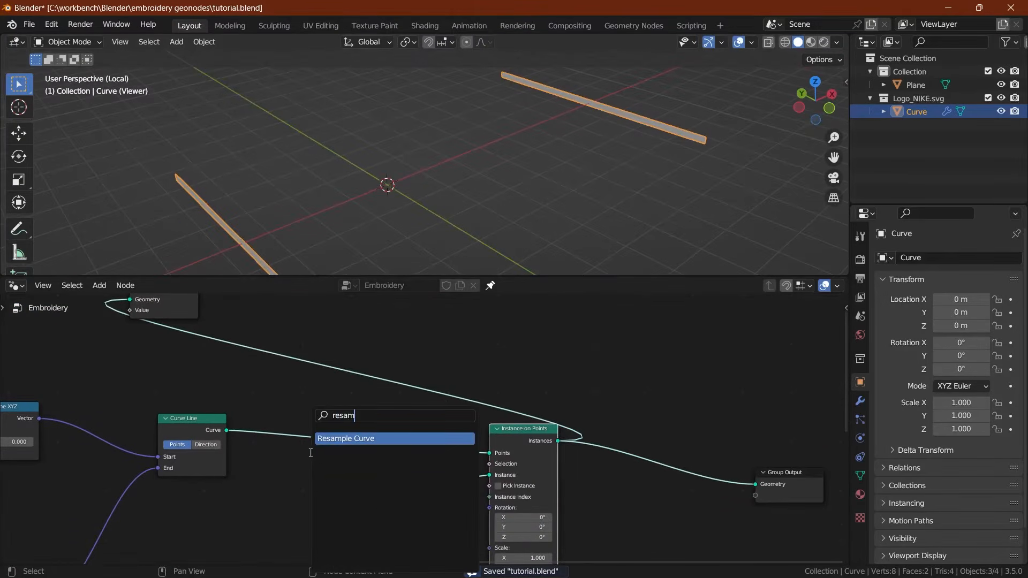
click(329, 438)
click(320, 422)
middle_drag(355, 168, 325, 140)
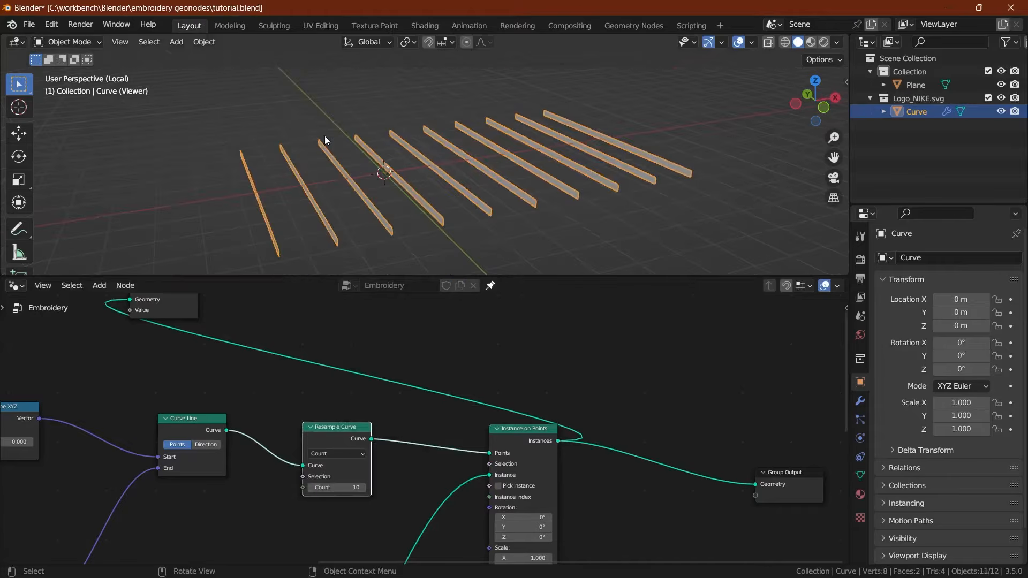
Step: Set the Resample Curve count to 50 and save the file
middle_drag(307, 468, 294, 422)
text(50)
key(Return)
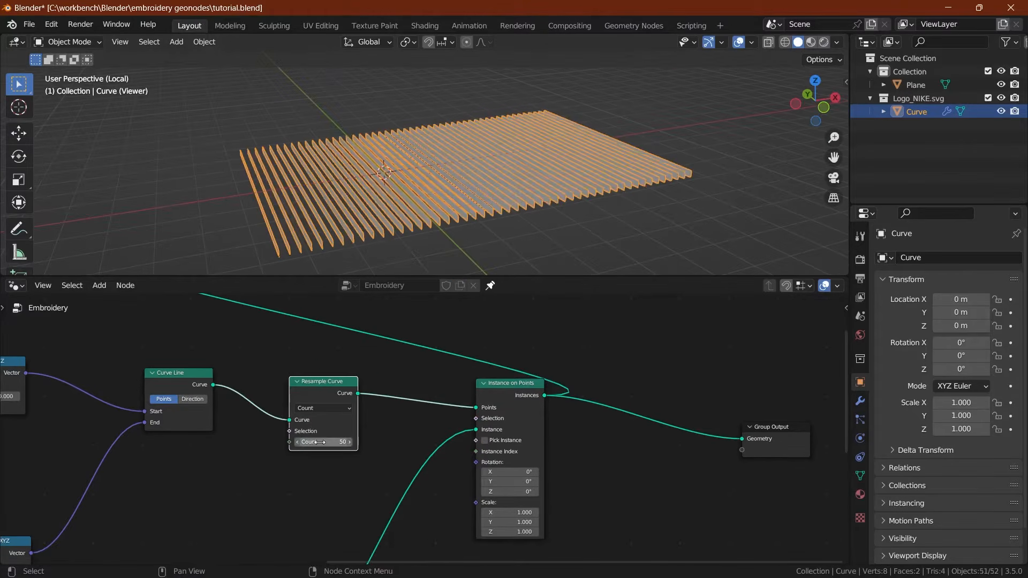
key(ctrl+s)
middle_drag(326, 174, 316, 213)
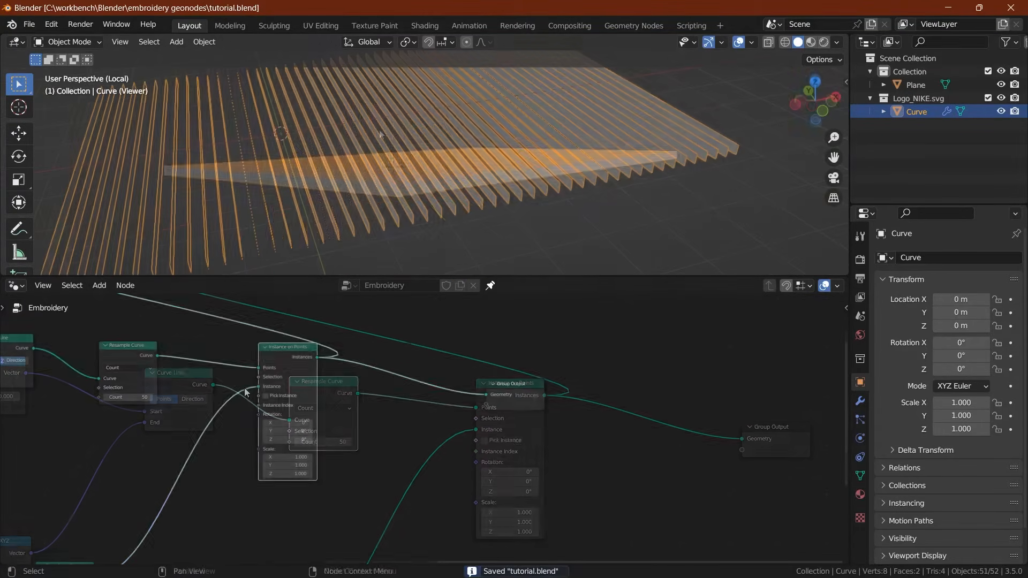
Step: Move the Group Output node farther away and insert a Realize Instances node after Instance on Points
drag(563, 360, 512, 422)
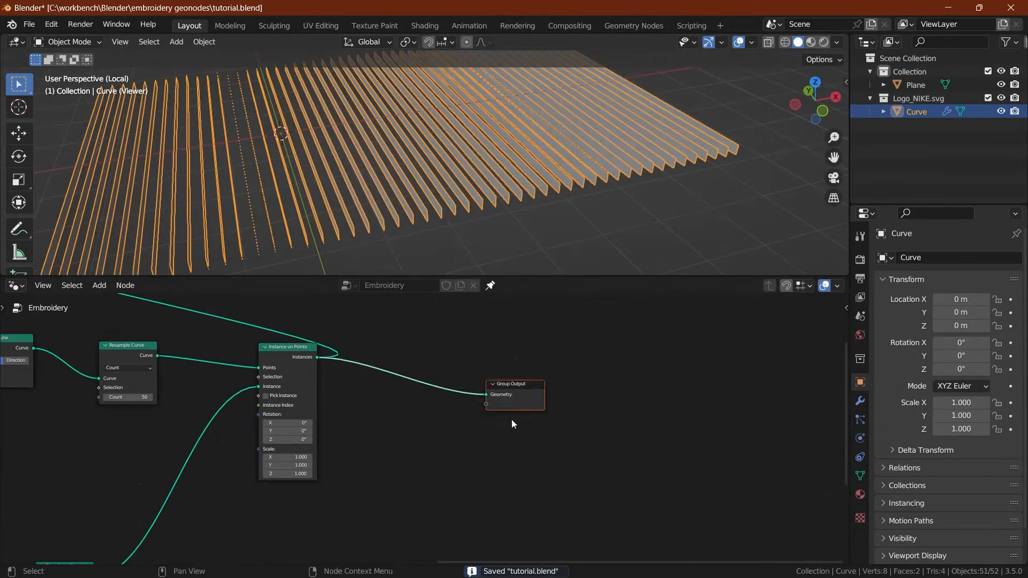
key(g)
click(545, 405)
middle_drag(338, 355, 322, 381)
key(shift+a)
text(s)
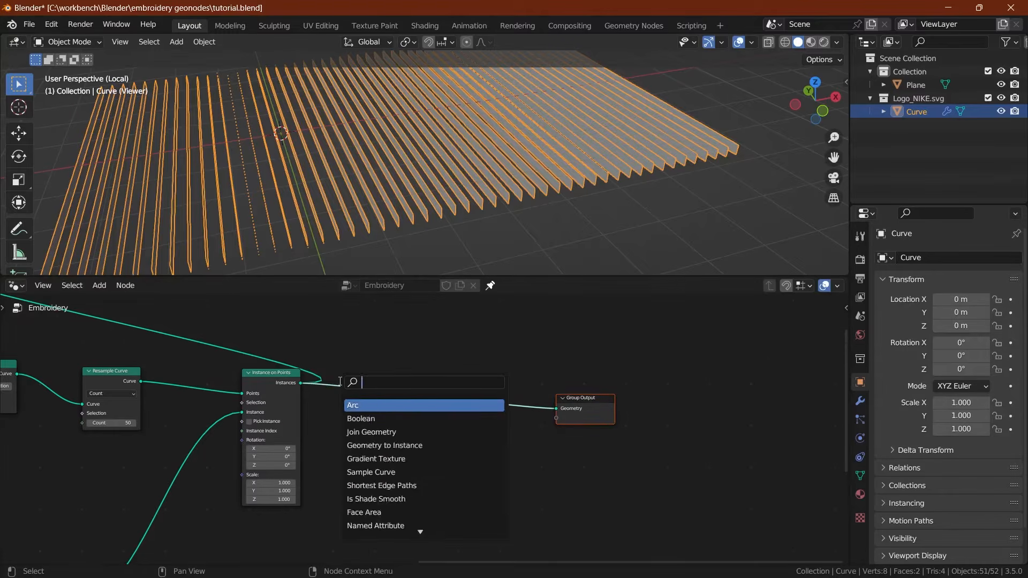
text(real)
key(Return)
click(403, 385)
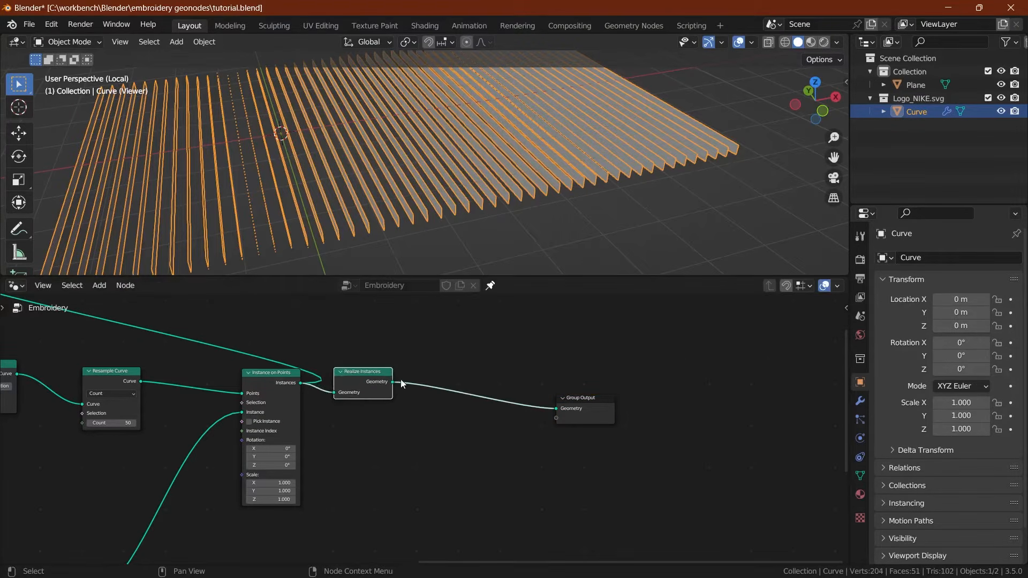
Step: Insert a Join Geometry node between Realize Instances and Group Output
key(shift+a)
text(sjoi)
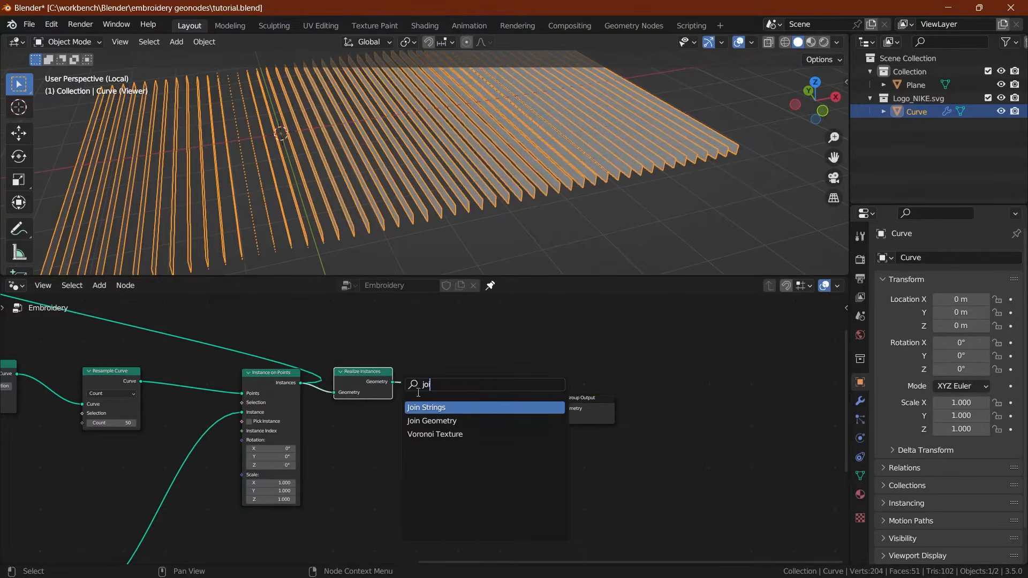
click(430, 421)
click(453, 424)
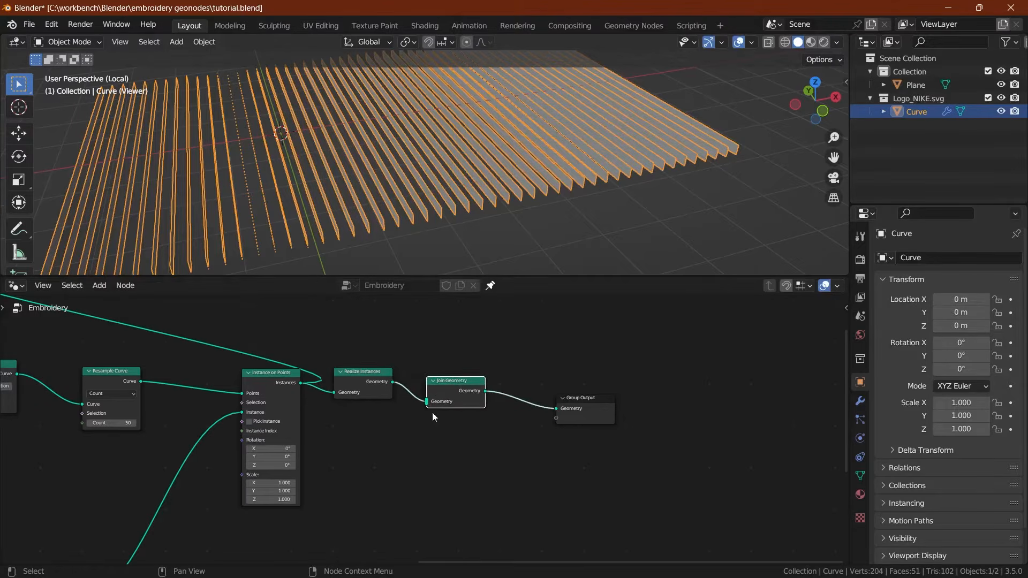
Step: Duplicate the Group Input node below Join Geometry, connect its Geometry to Join Geometry, preview the joined result, and save
key(Home)
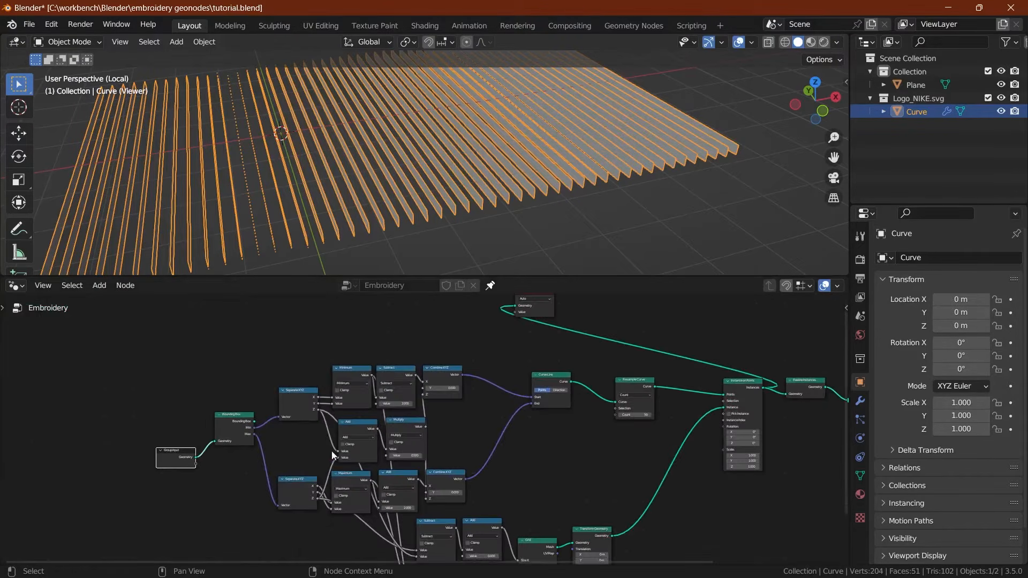
key(shift+d)
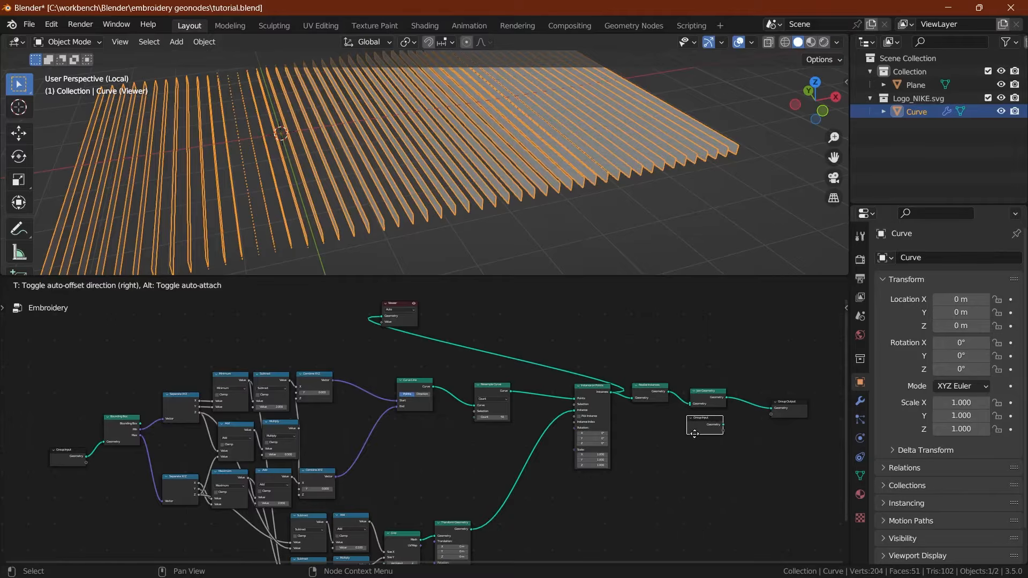
click(694, 434)
scroll(775, 413, up, 5)
drag(605, 448, 503, 389)
scroll(471, 364, down, 3)
click(504, 387)
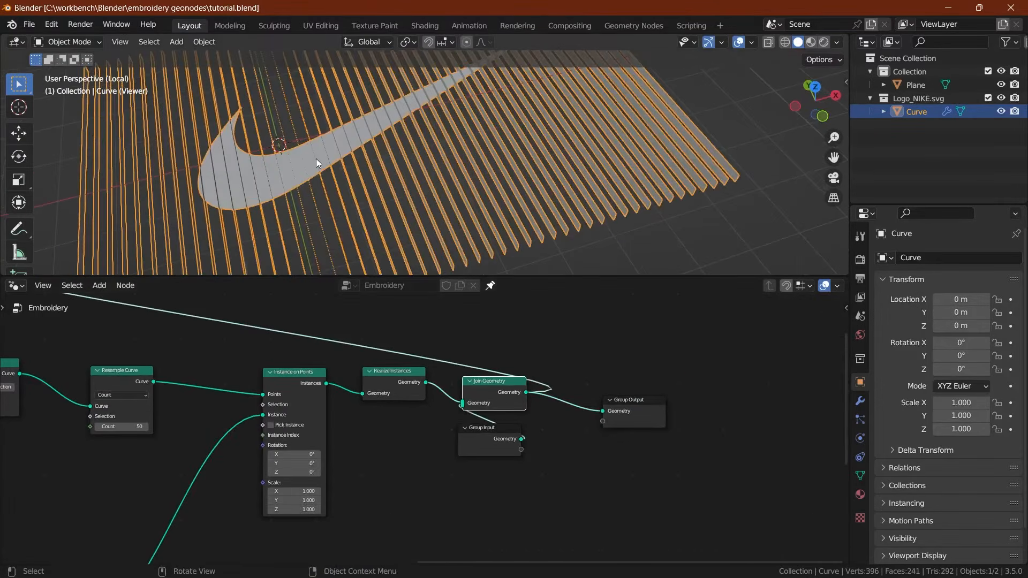
key(ctrl+s)
Step: Move Group Output aside, insert a Mesh Boolean node after Join Geometry with its Mesh 1 input connected, and preview it
scroll(316, 159, up, 2)
mouse_move(321, 164)
shift+middle_down()
mouse_move(403, 219)
mouse_move(298, 176)
mouse_move(356, 159)
mouse_move(335, 172)
shift+middle_up()
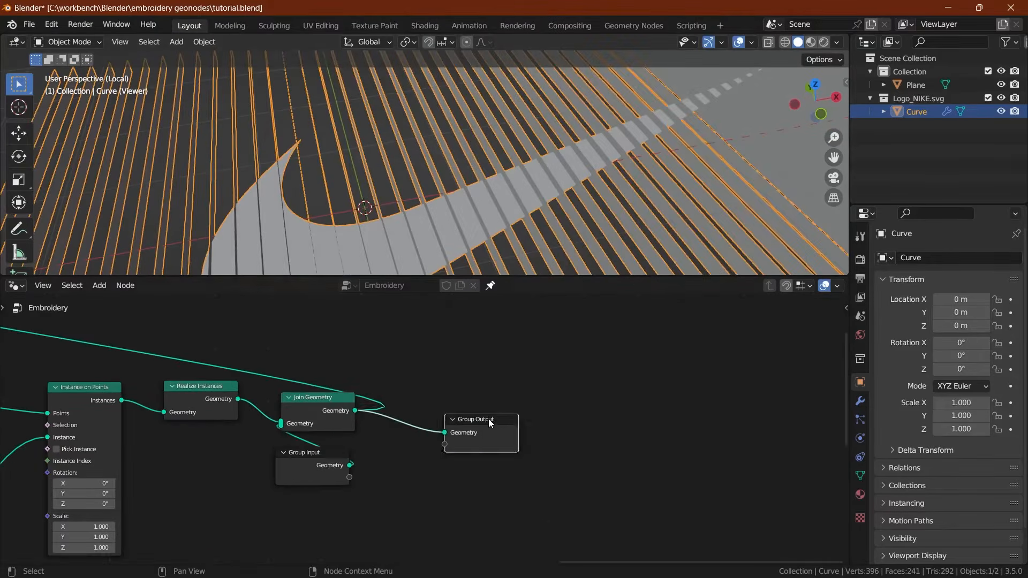
drag(489, 422, 562, 400)
key(shift+a)
text(s)
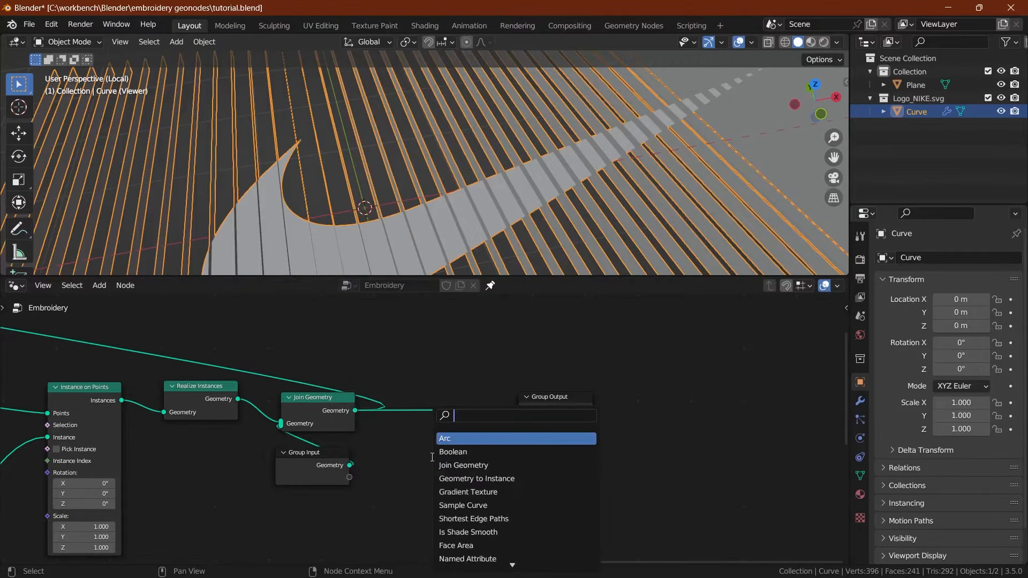
text(boo)
click(462, 465)
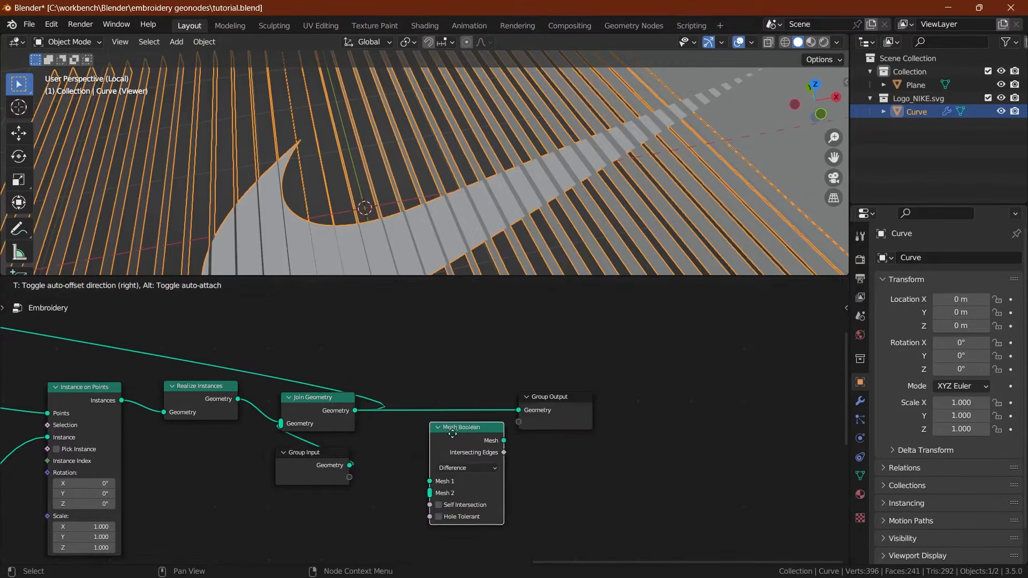
click(453, 404)
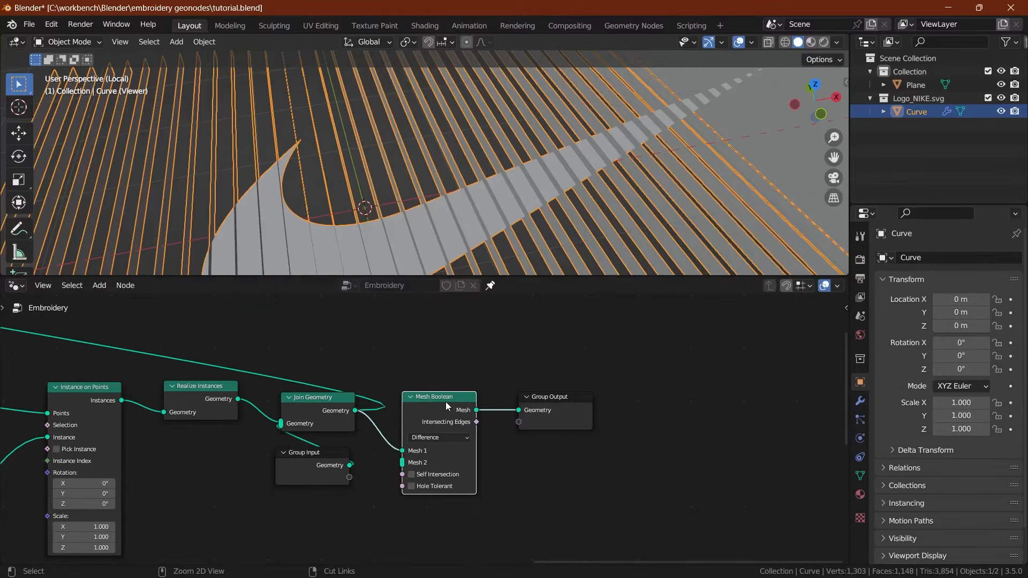
ctrl+shift+click(445, 402)
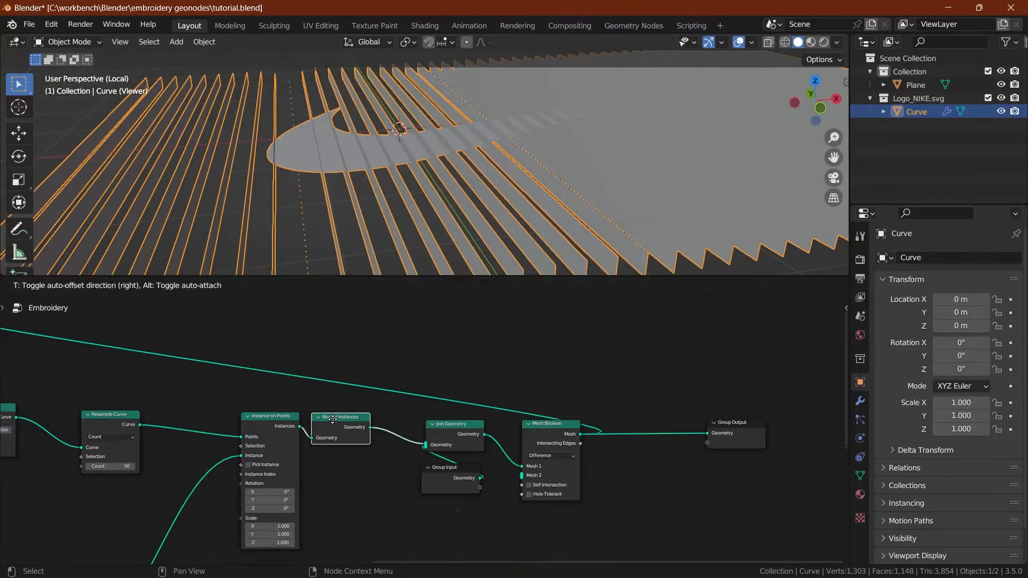
Step: Shift Realize Instances away from Join Geometry and insert a Capture Attribute node on the link between them
key(g)
click(383, 438)
scroll(383, 438, up, 2)
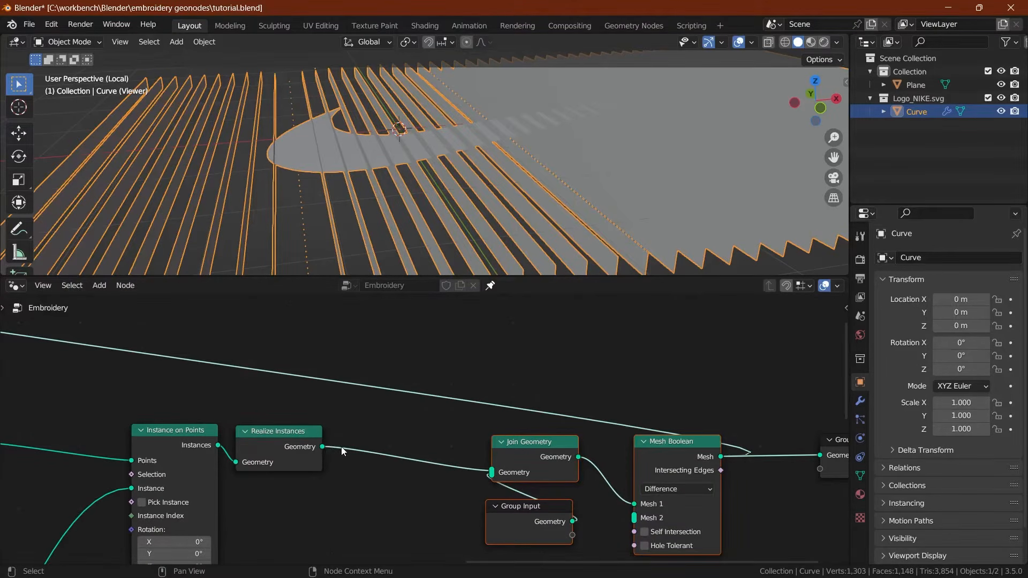
key(shift+a)
text(sca)
key(Return)
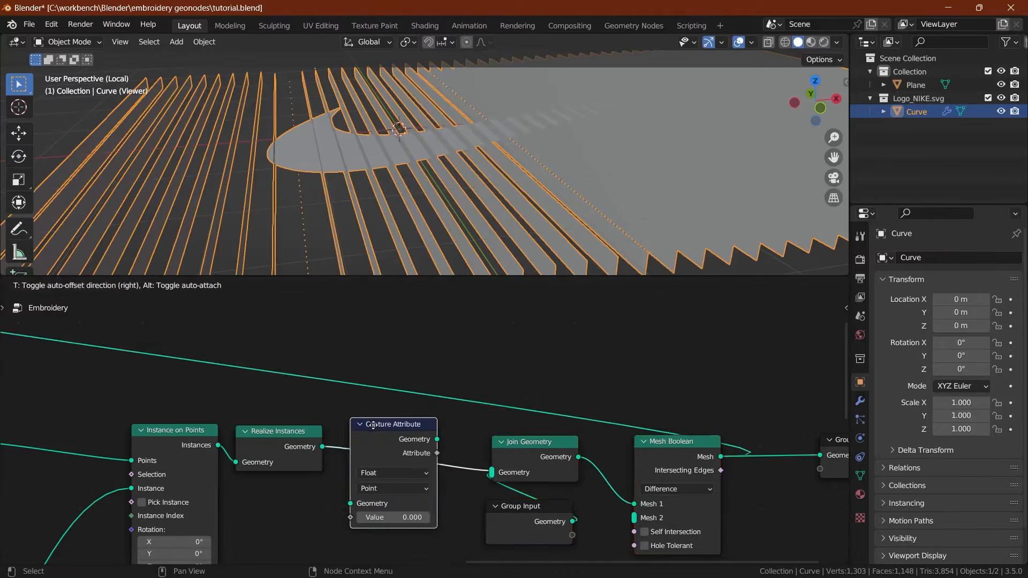
click(395, 424)
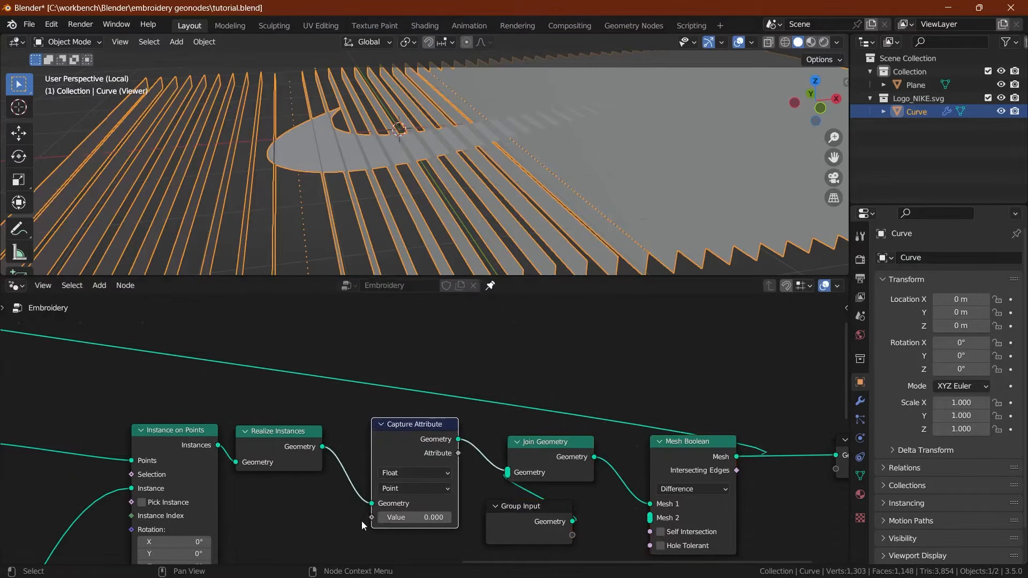
Step: Set the Capture Attribute node to Boolean data on the Face domain and enable its Value
click(398, 474)
click(396, 535)
click(397, 488)
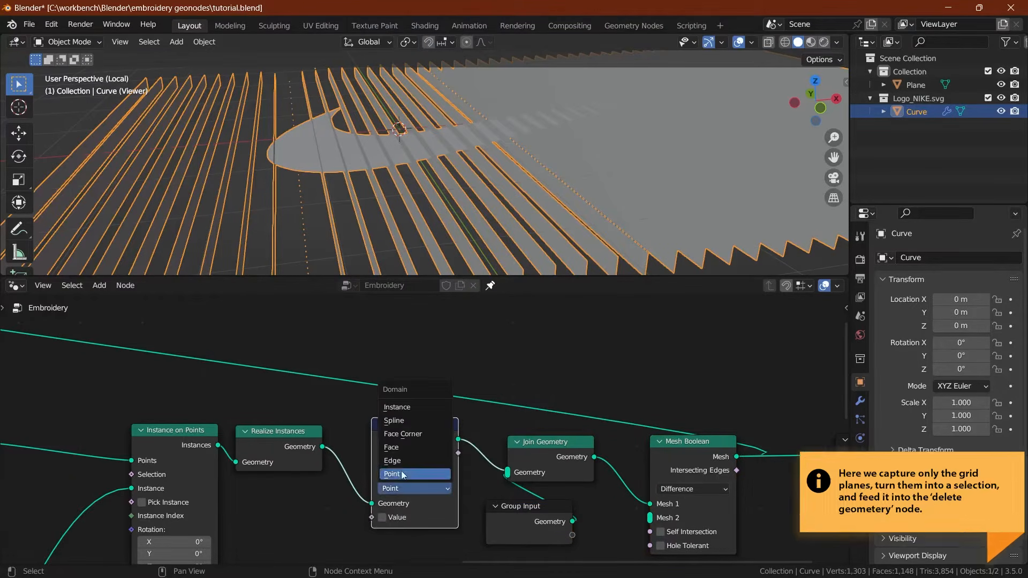
click(394, 477)
middle_drag(341, 528, 326, 467)
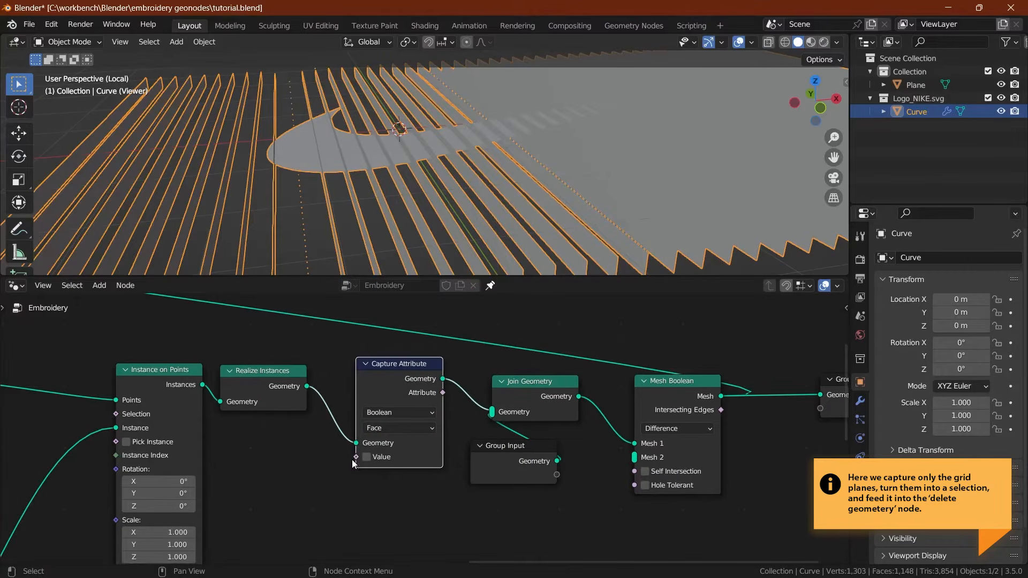
click(366, 458)
Step: Move Group Output farther away and insert a Delete Geometry node after Mesh Boolean
middle_drag(685, 409, 440, 453)
drag(609, 430, 692, 430)
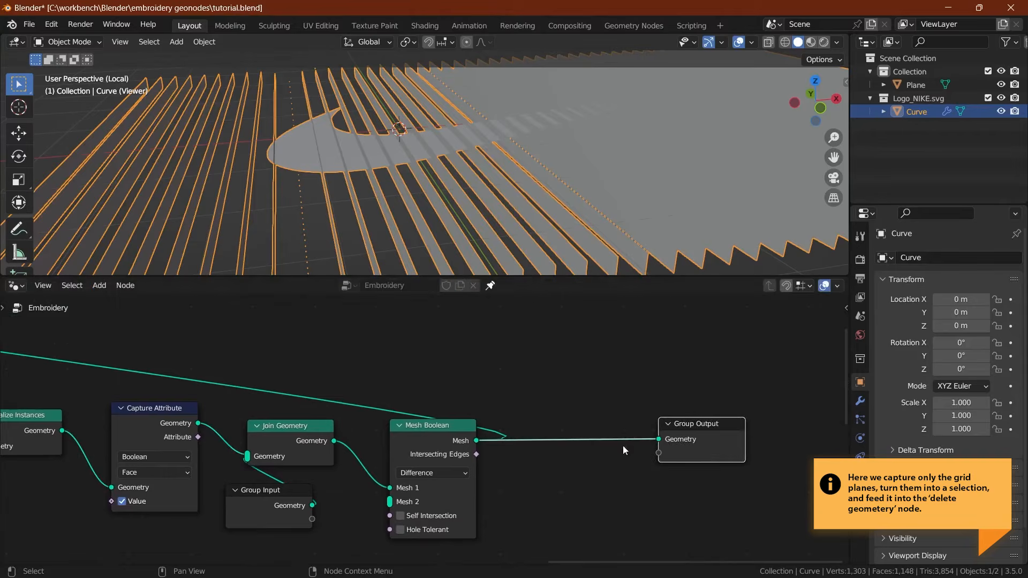
key(shift+a)
text(delet)
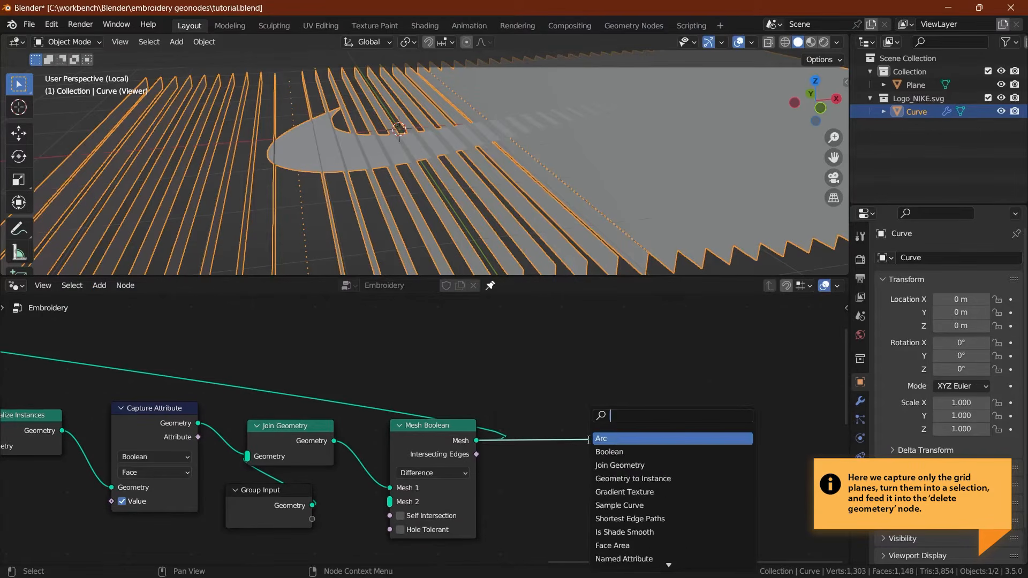
key(Return)
click(589, 440)
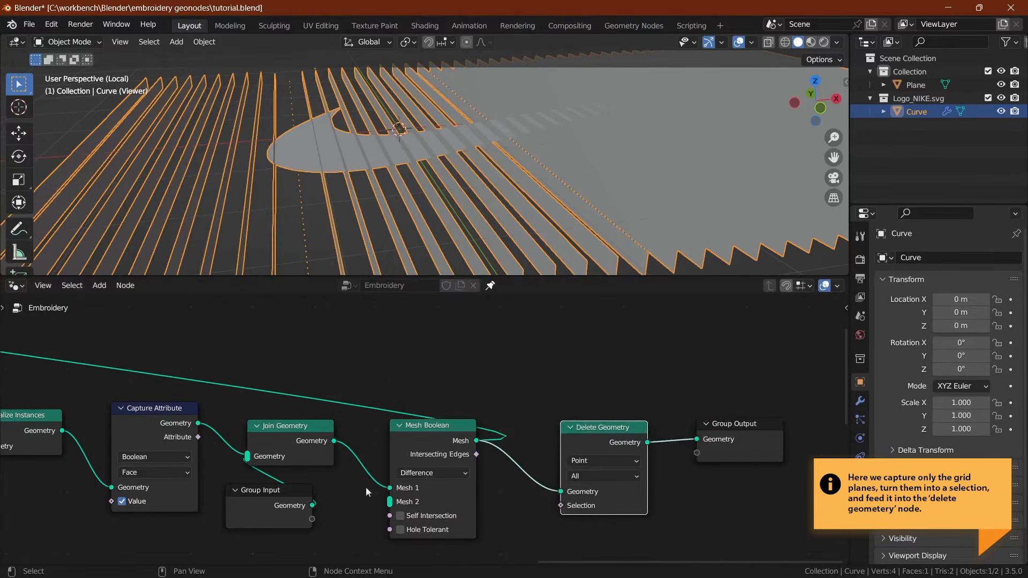
Step: Connect the captured Attribute to Delete Geometry's Selection, preview it with the domain set to Face, and save
click(197, 442)
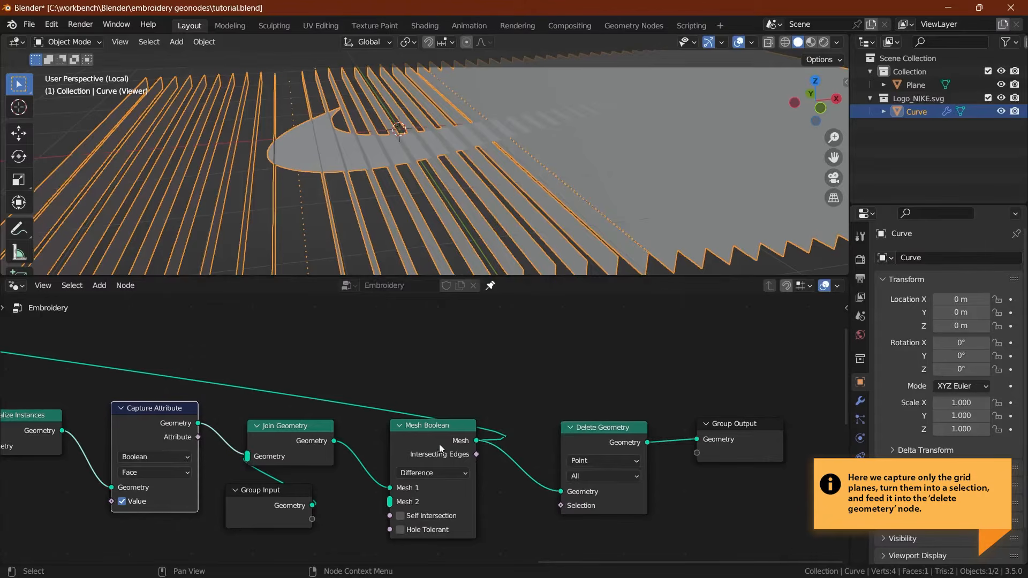
drag(199, 438, 561, 506)
click(596, 438)
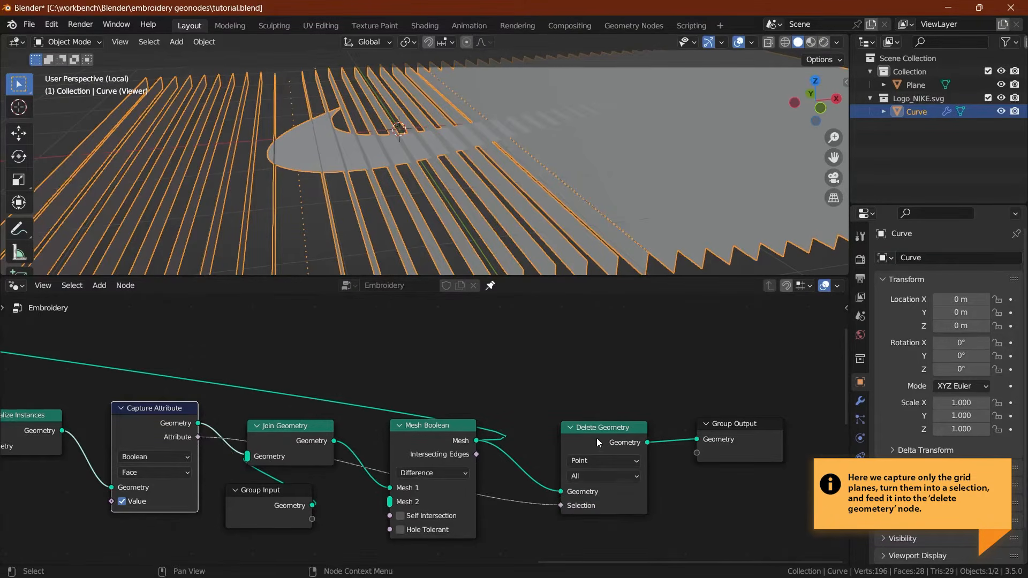
click(591, 461)
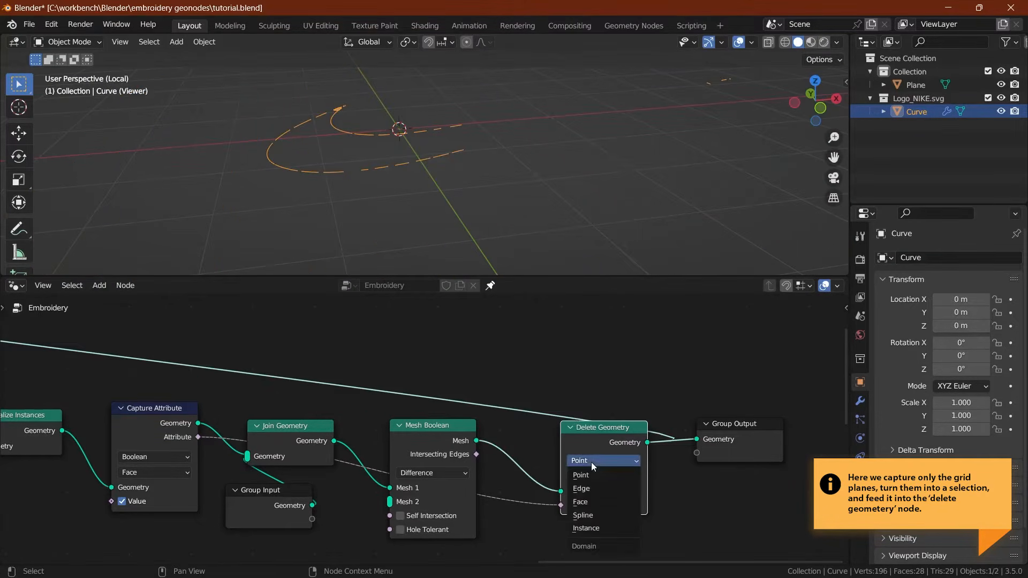
click(591, 504)
middle_drag(392, 172, 408, 198)
key(ctrl+s)
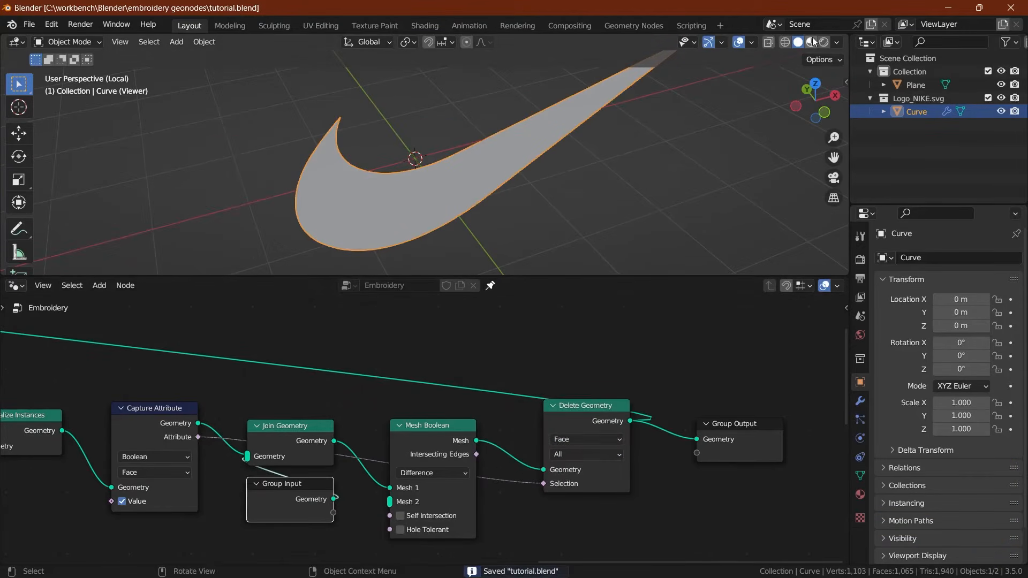
Step: Switch the viewport to wireframe shading and examine the cuts across the logo mesh
click(785, 42)
scroll(504, 185, up, 4)
shift+middle_drag(429, 161, 542, 101)
mouse_move(542, 101)
middle_down()
mouse_move(545, 114)
mouse_move(423, 121)
middle_up()
key(ctrl+s)
scroll(407, 415, down, 1)
scroll(393, 207, down, 3)
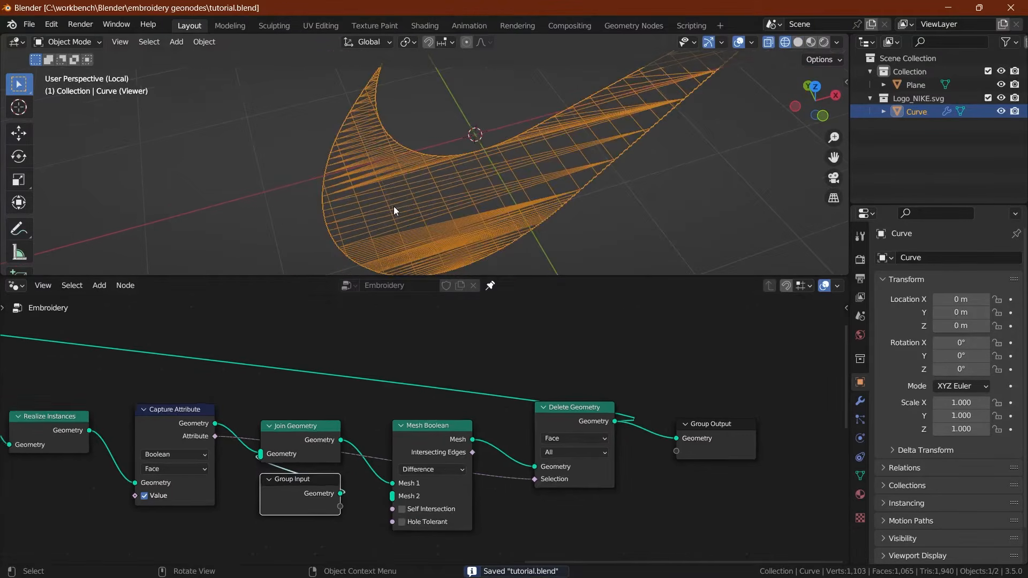
Step: Try a different Count on the Resample Curve node and undo the change
middle_drag(96, 396, 415, 420)
scroll(236, 419, up, 2)
middle_drag(230, 428, 368, 362)
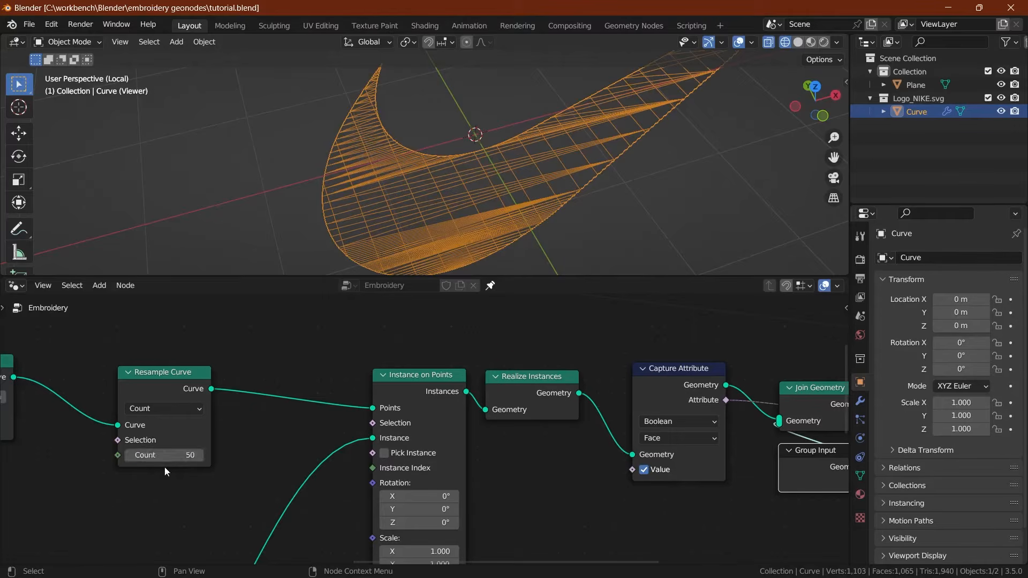
mouse_move(163, 455)
mouse_down()
mouse_move(153, 455)
mouse_move(177, 455)
mouse_up()
key(ctrl+z)
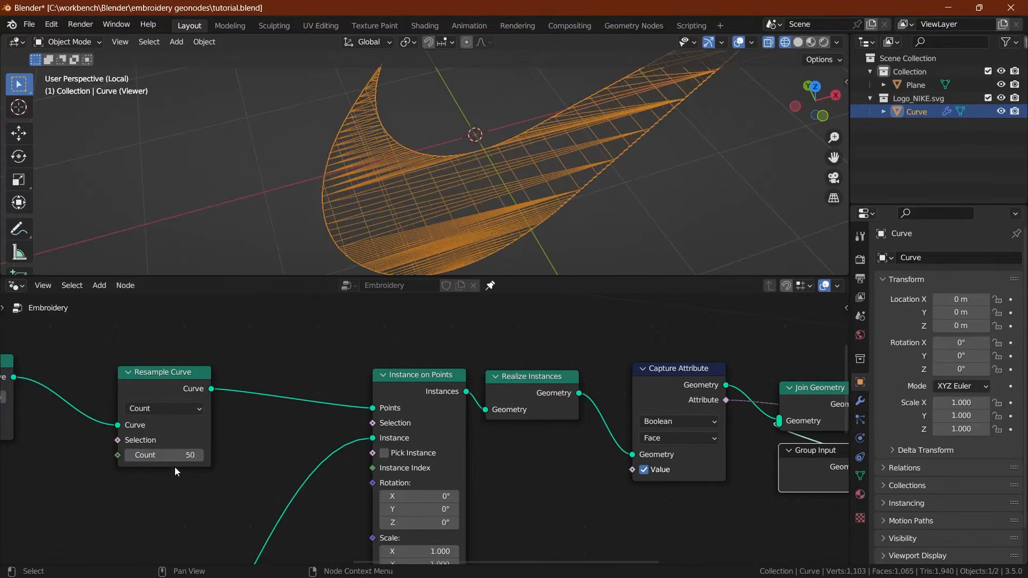
Step: Save the file and move Group Output farther from the Delete Geometry node
scroll(428, 423, down, 4)
middle_drag(824, 418, 466, 413)
key(ctrl+s)
middle_drag(625, 396, 340, 429)
scroll(340, 429, up, 1)
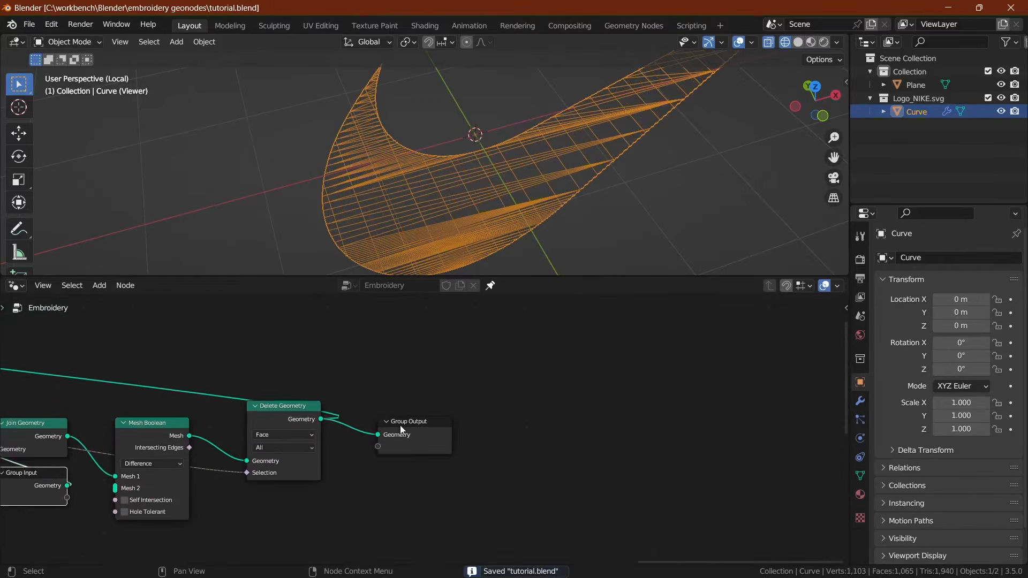
drag(402, 426, 447, 416)
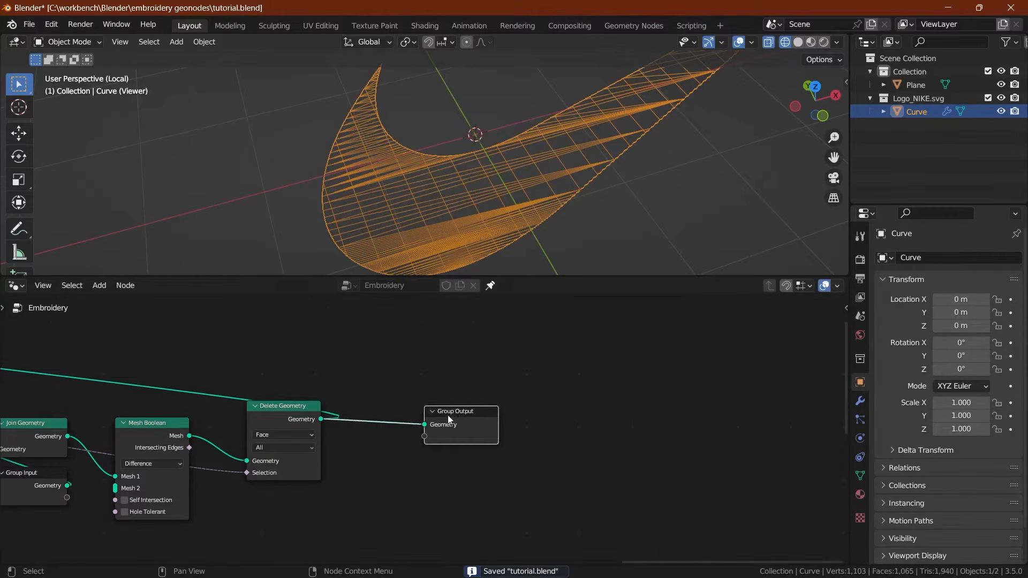
Step: Return the viewport to solid shading and insert a duplicate of Delete Geometry before Group Output
click(799, 42)
scroll(300, 420, up, 1)
click(265, 413)
key(shift+d)
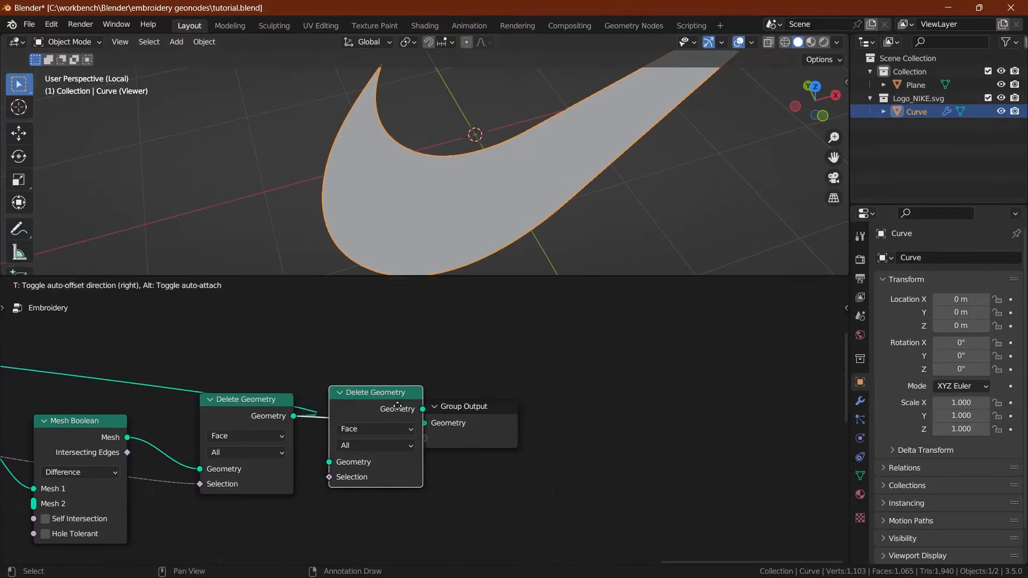
click(393, 409)
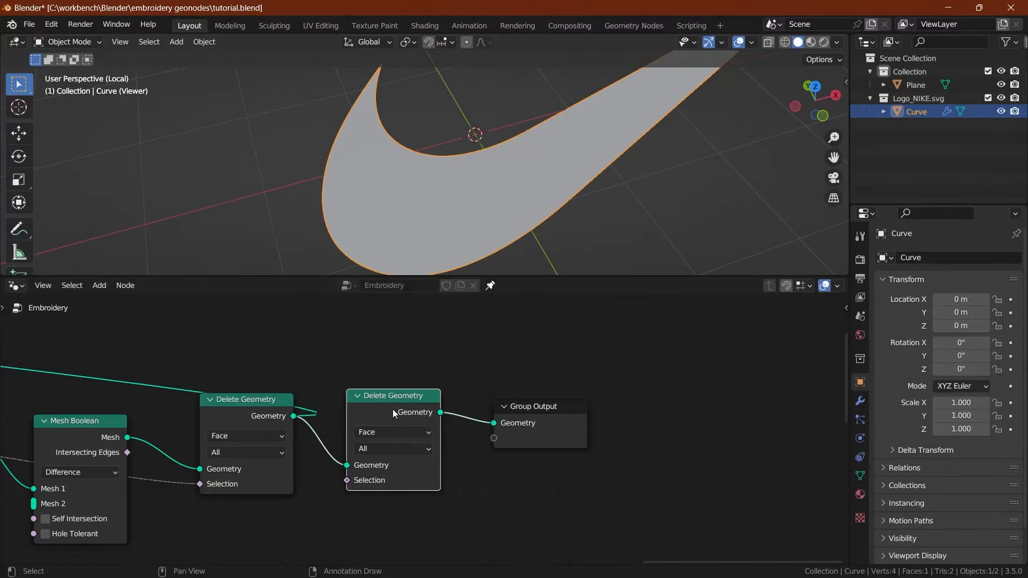
Step: Set the duplicated Delete Geometry node to Only Faces, preview its output, and save
click(382, 449)
click(384, 492)
ctrl+shift+click(429, 414)
key(ctrl+s)
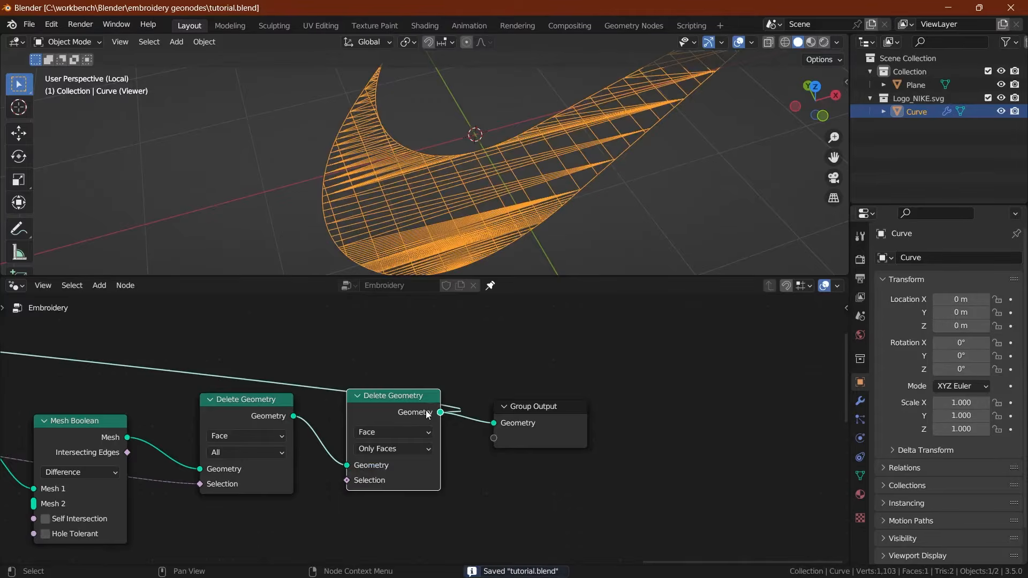
Step: Add an Edge Vertices node in the empty area below the Mesh Boolean and Delete Geometry nodes
scroll(325, 400, down, 2)
key(shift+a)
mouse_move(322, 434)
text(edge)
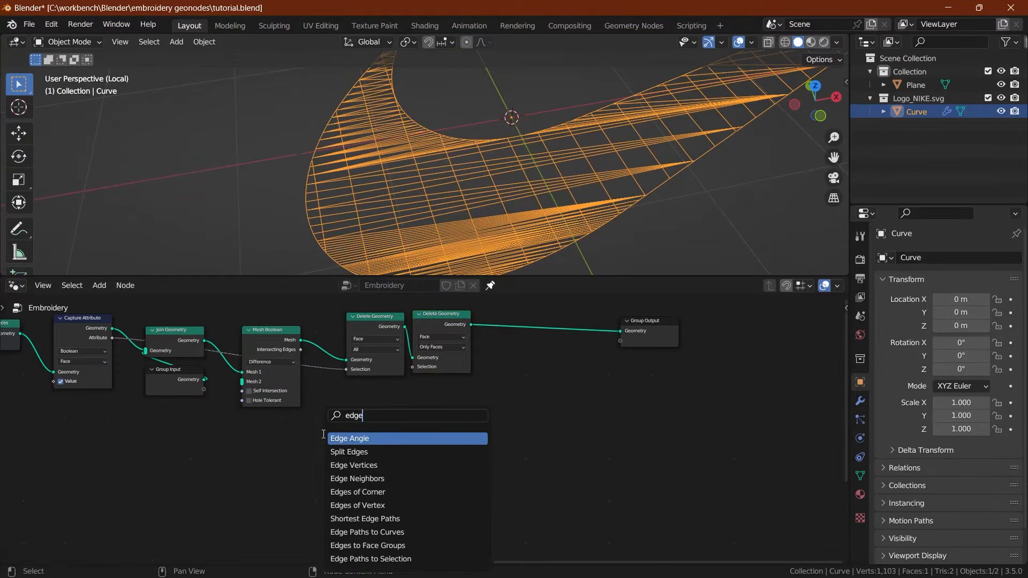
click(350, 468)
click(338, 458)
Step: Add a vector Add node that sums Position 1 and Position 2 of Edge Vertices
scroll(343, 460, up, 2)
drag(354, 463, 411, 445)
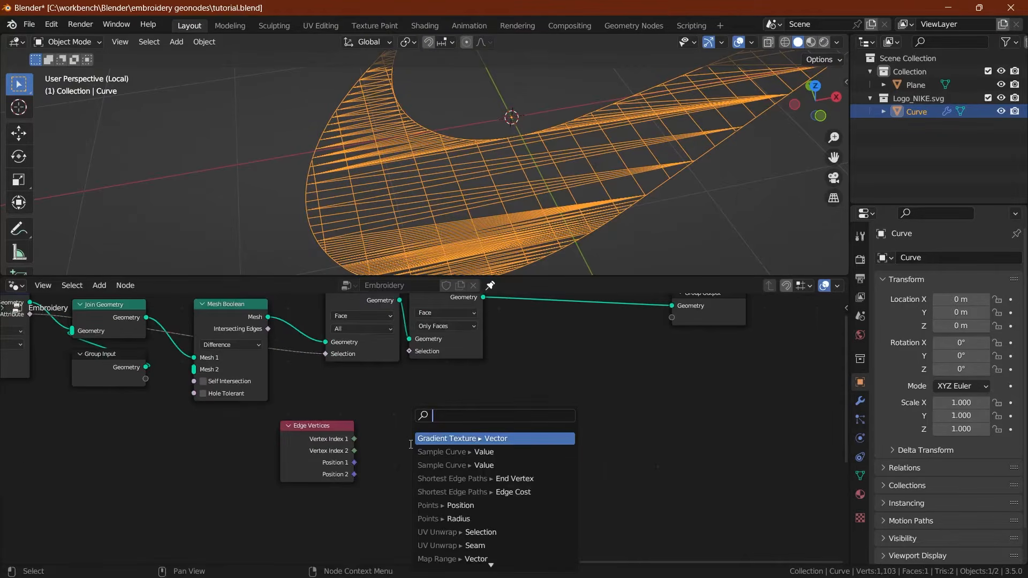
text(add)
key(Return)
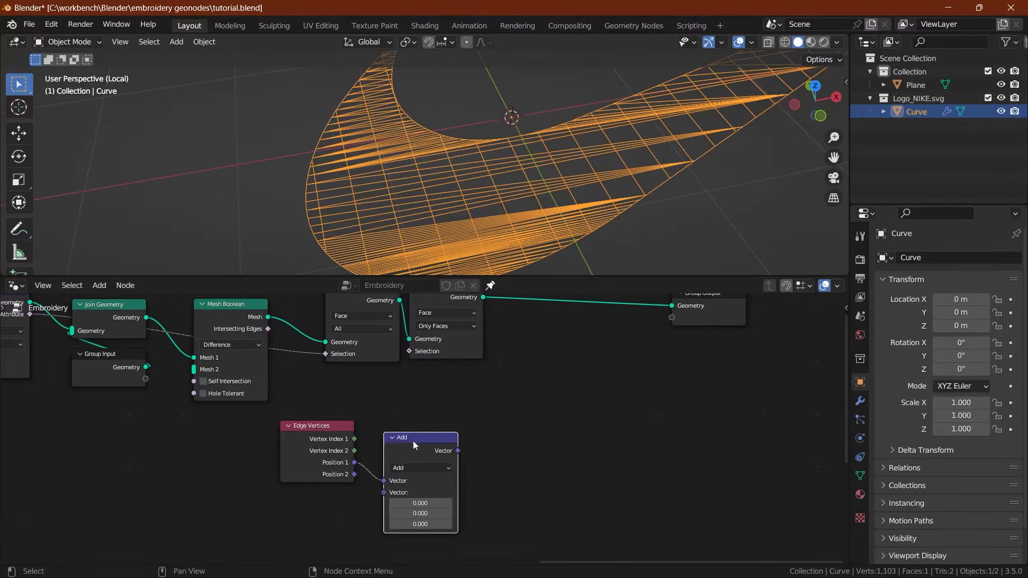
drag(355, 475, 384, 493)
Step: Attach a vector Scale node to the Add output with Scale set to 0.5, and save the file
drag(414, 442, 507, 438)
text(mu)
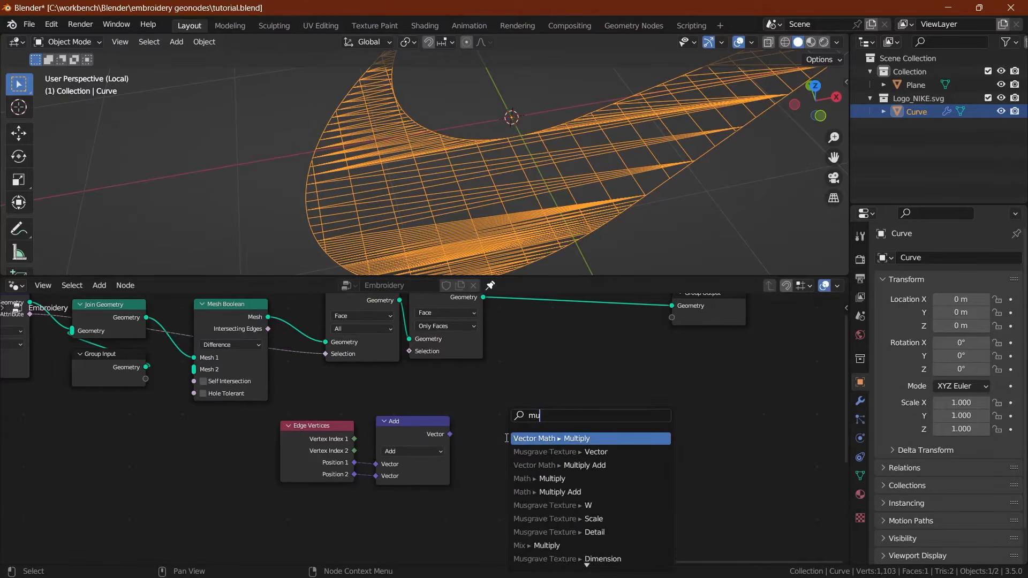
key(BackSpace)
key(BackSpace)
text(scale)
key(Return)
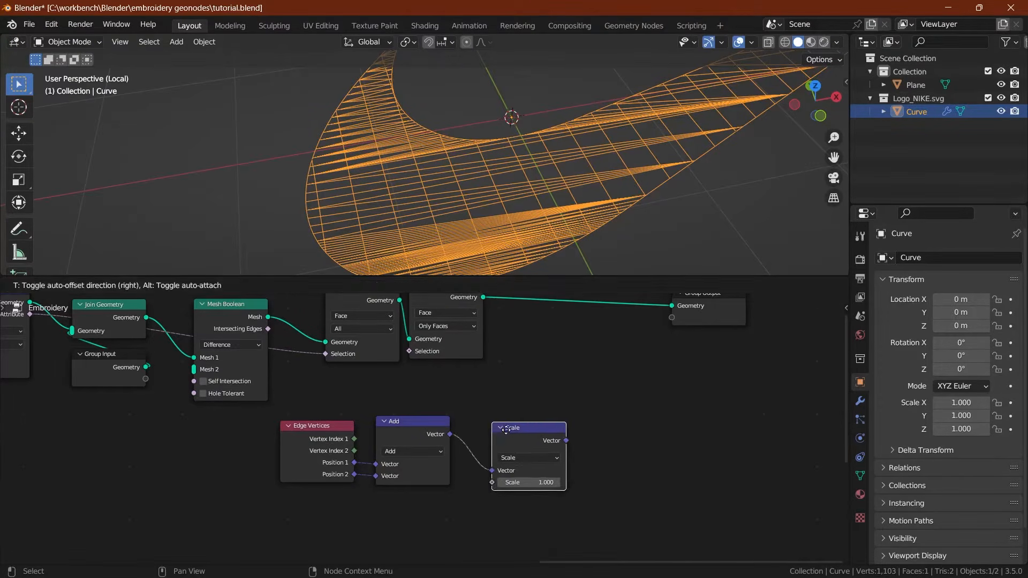
click(507, 475)
key(Return)
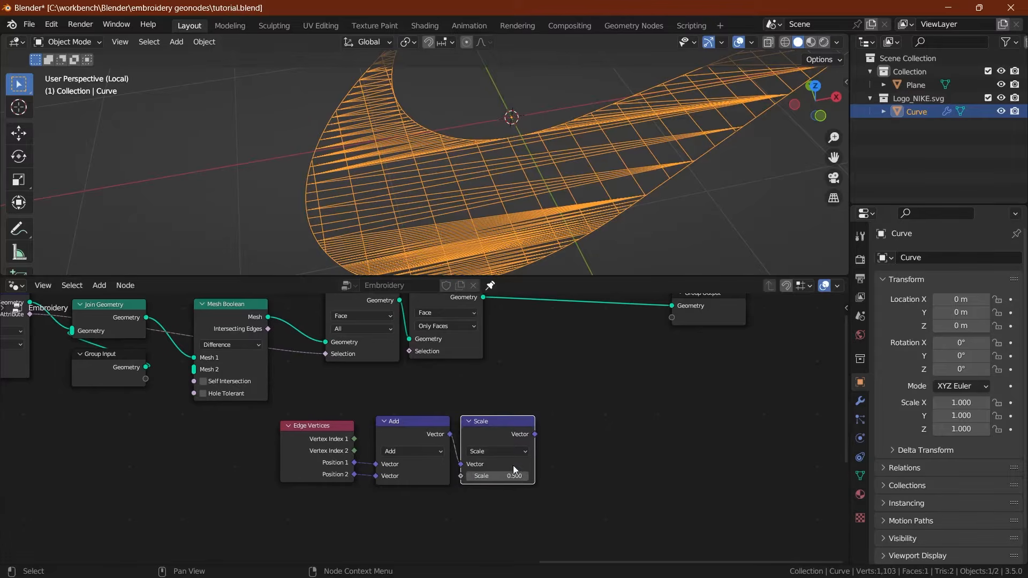
key(ctrl+s)
middle_drag(370, 462, 398, 447)
drag(503, 409, 512, 408)
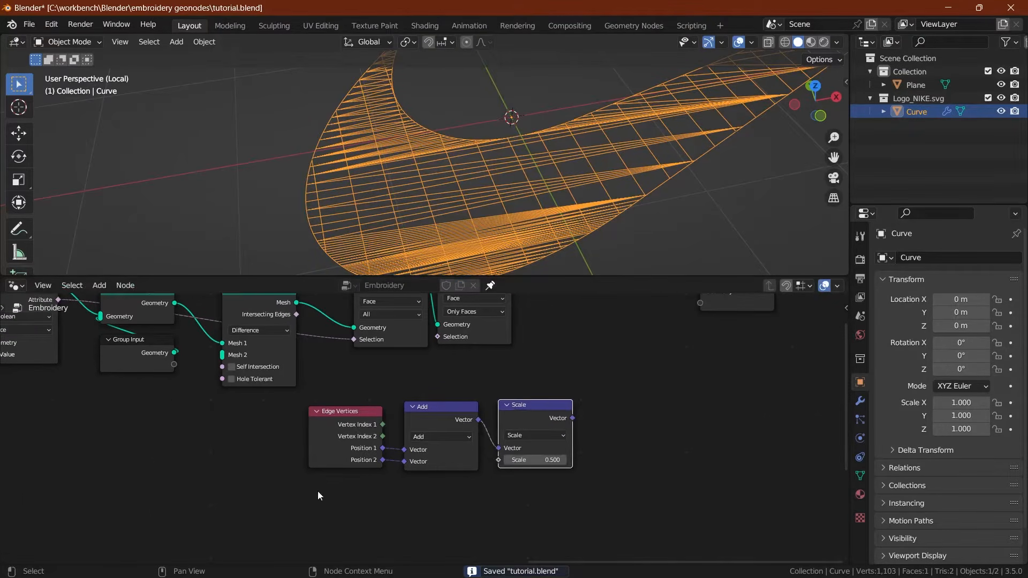
Step: Add a Geometry Proximity node below Edge Vertices and save the file
middle_drag(318, 520, 314, 506)
key(shift+a)
key(s)
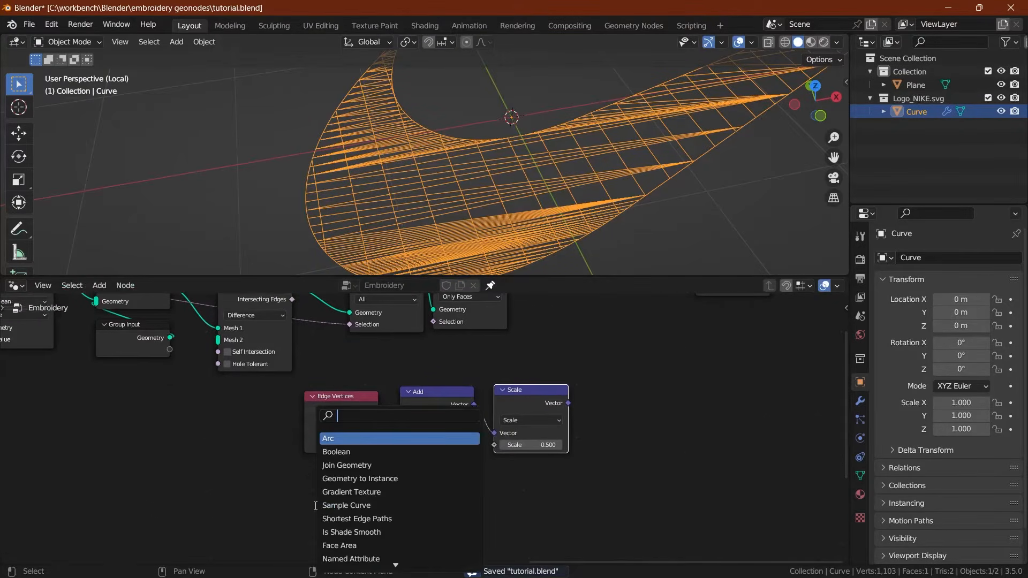
text(prox)
key(Return)
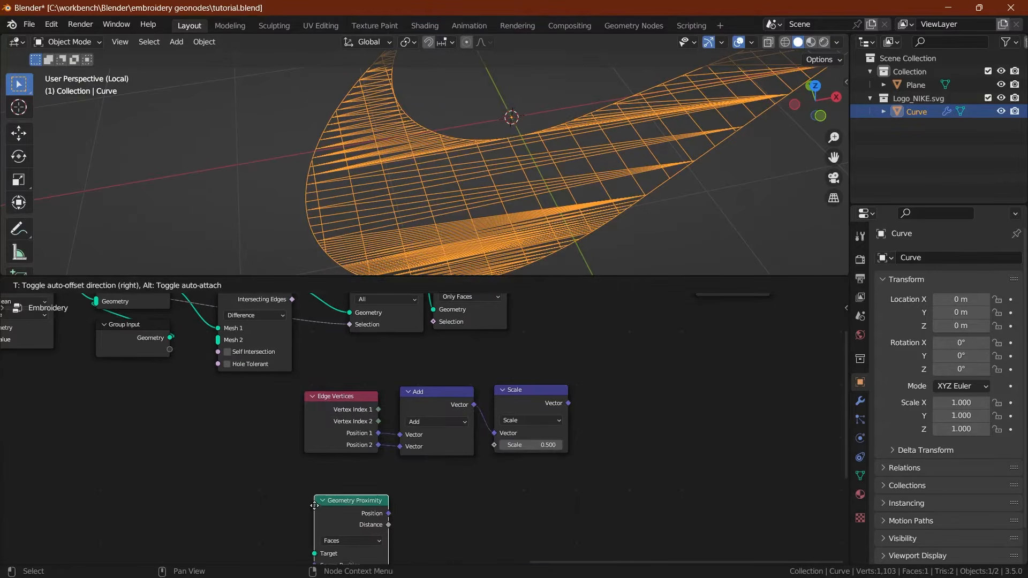
click(330, 504)
middle_drag(329, 504, 340, 480)
key(ctrl+s)
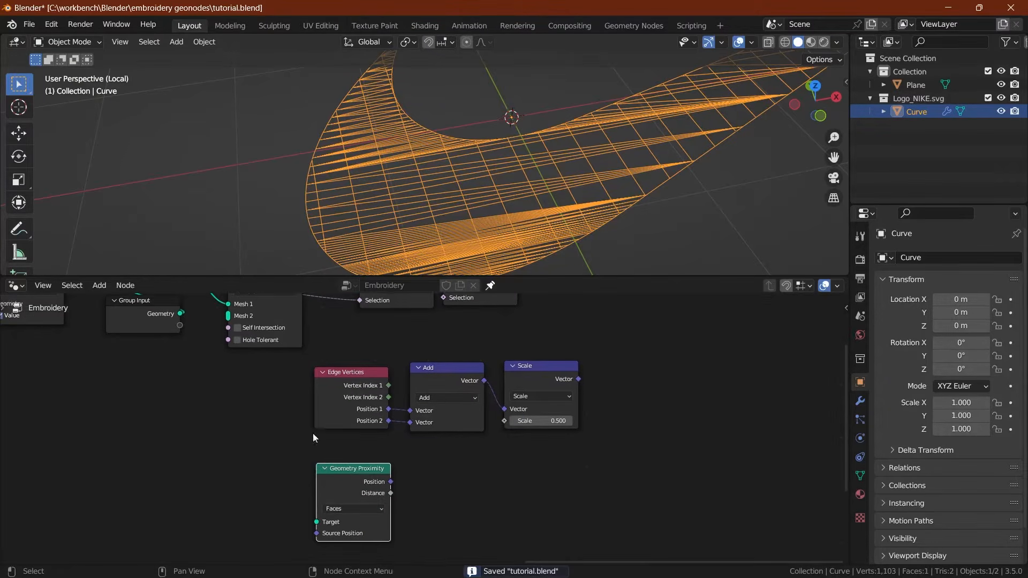
Step: Duplicate the Group Input node beside Geometry Proximity and connect its Geometry to the Target input
scroll(313, 432, down, 2)
click(206, 331)
key(shift+d)
click(264, 479)
scroll(265, 487, up, 1)
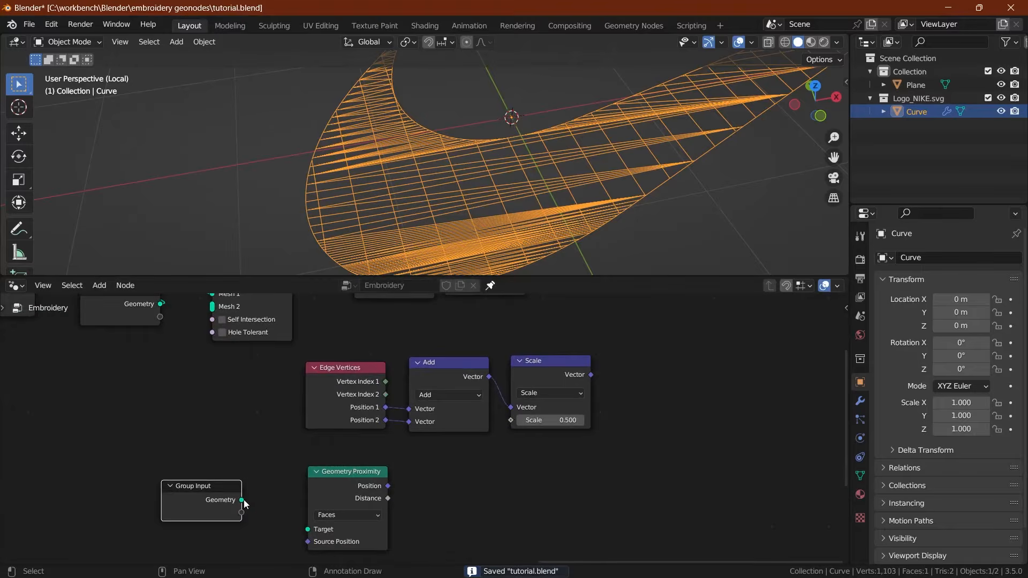
drag(242, 500, 308, 529)
drag(202, 496, 213, 505)
middle_drag(232, 496, 223, 472)
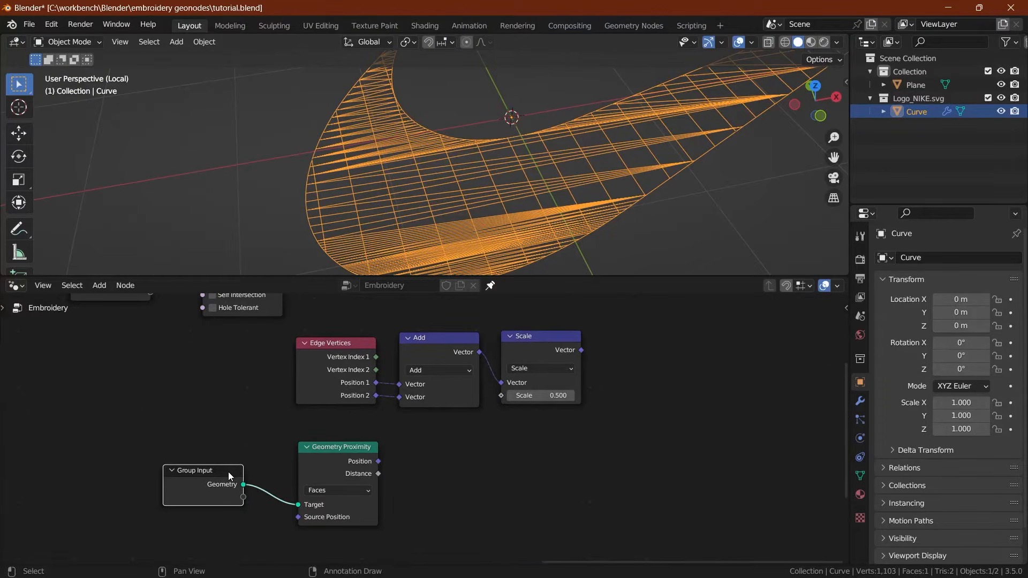
Step: Connect the Scale node's Vector output to Geometry Proximity's Source Position and save the file
drag(581, 350, 299, 520)
middle_drag(307, 522, 255, 528)
key(ctrl+s)
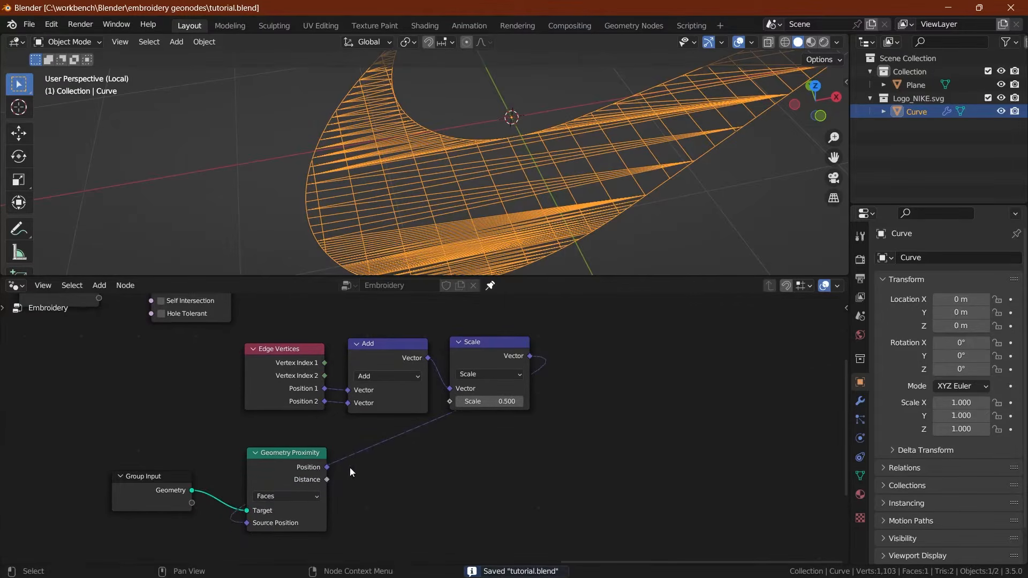
Step: Add a Less Than Compare node fed by Geometry Proximity's Distance output
drag(327, 480, 417, 433)
text(less)
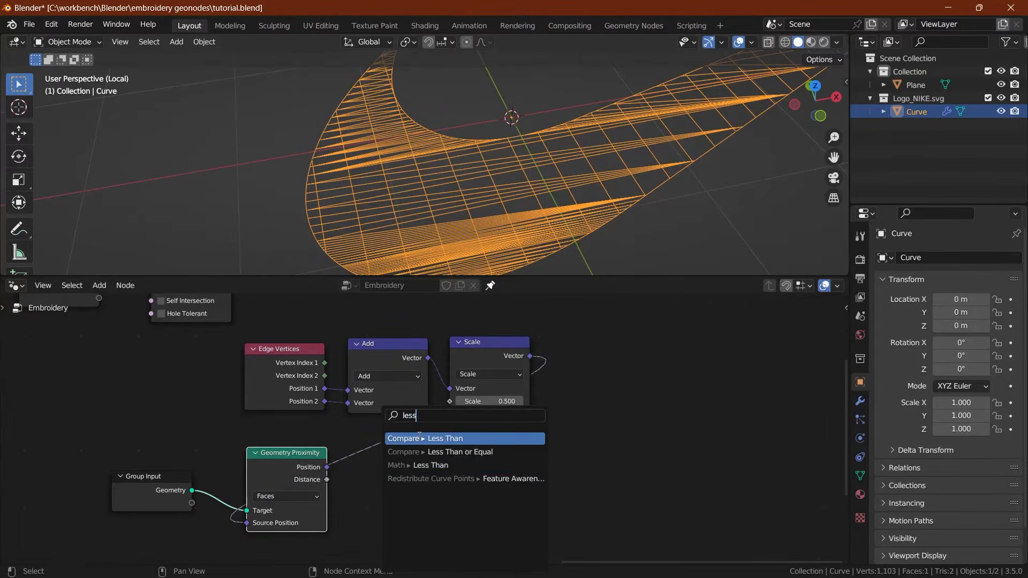
key(Return)
click(421, 416)
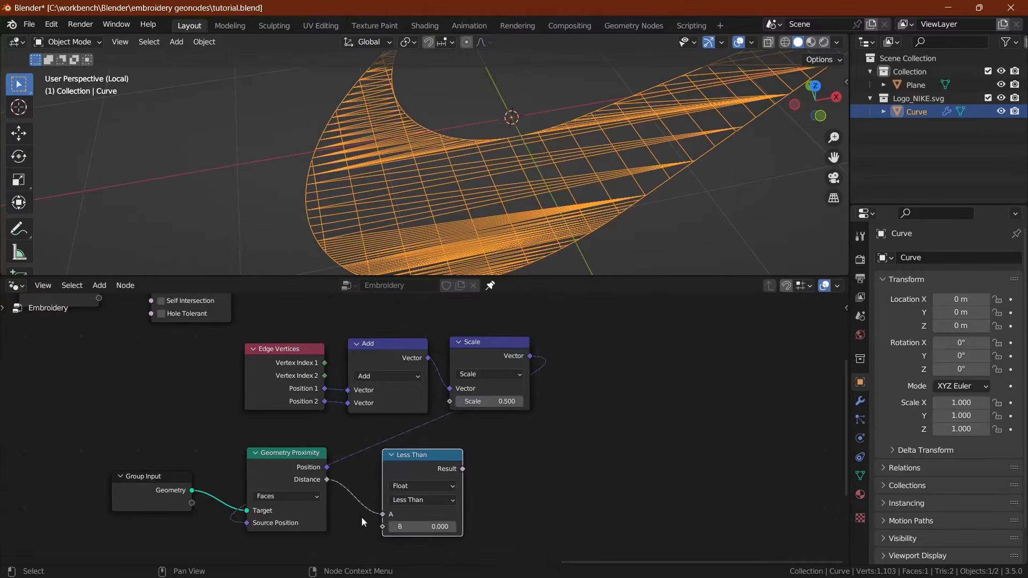
Step: Set the Less Than node's B threshold to 0.001 and save the file
click(422, 528)
text(.001)
key(Return)
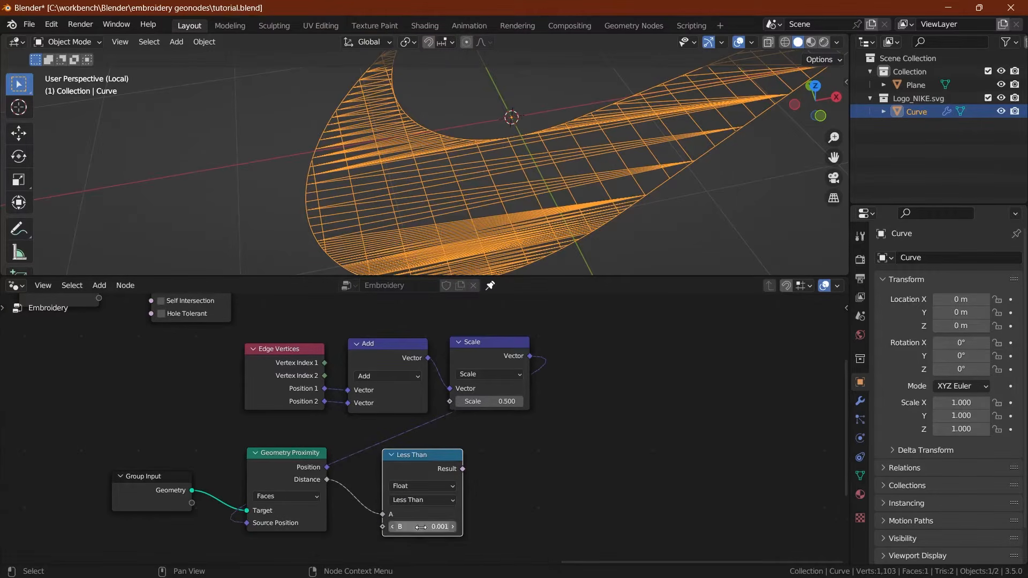
scroll(445, 415, down, 2)
middle_drag(450, 378, 415, 411)
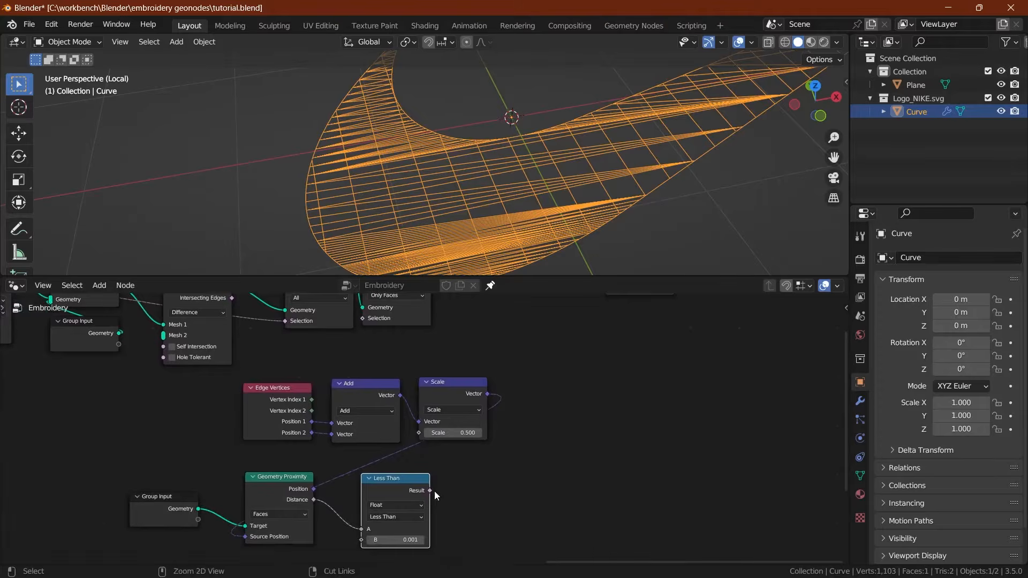
key(ctrl+s)
Step: Move Group Output farther along and insert a duplicate of the Only Faces Delete Geometry node into the link before it
middle_drag(497, 381, 438, 456)
drag(519, 329, 596, 385)
key(g)
middle_drag(551, 389, 579, 386)
click(578, 386)
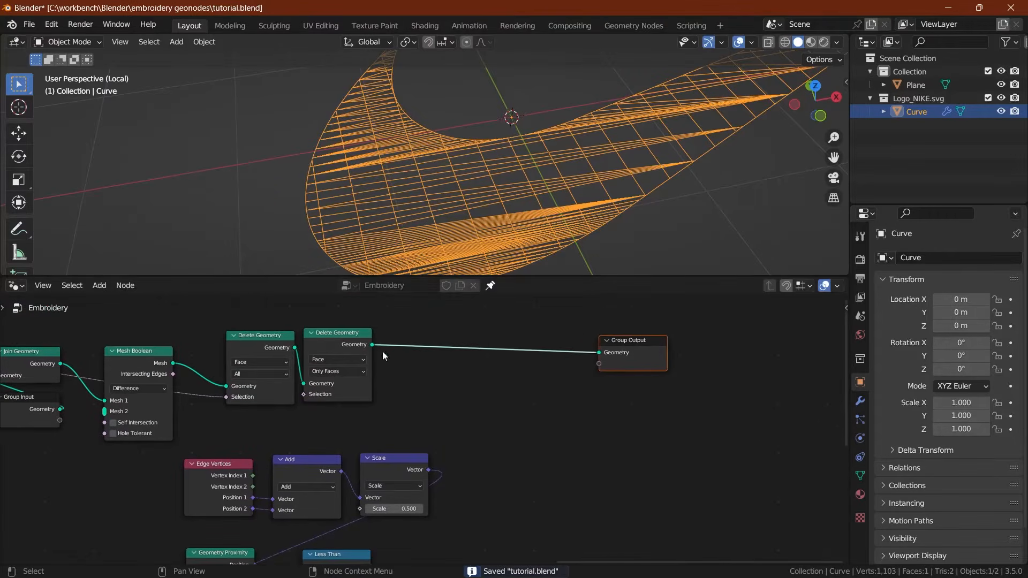
click(338, 356)
key(shift+d)
click(550, 353)
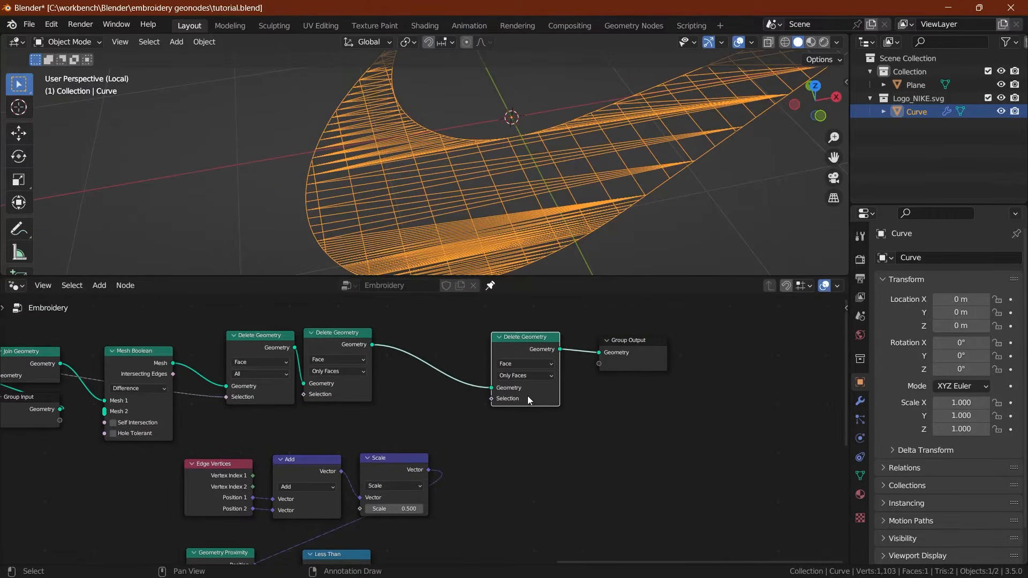
Step: Set the new Delete Geometry node to Edge and All, feed its Selection from the Less Than Result, and save
click(521, 364)
click(525, 380)
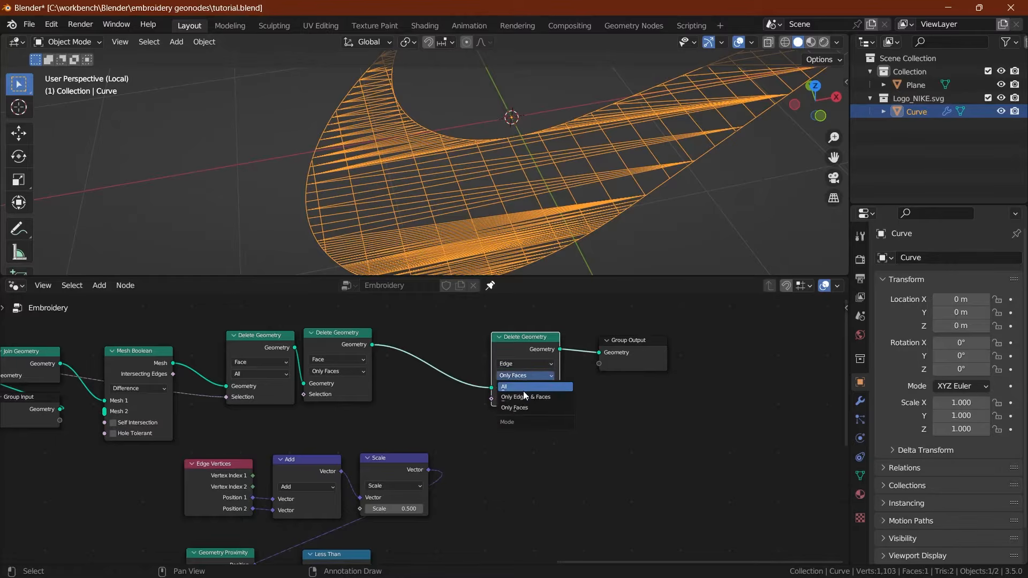
click(519, 387)
middle_drag(470, 454, 487, 438)
drag(388, 551, 510, 384)
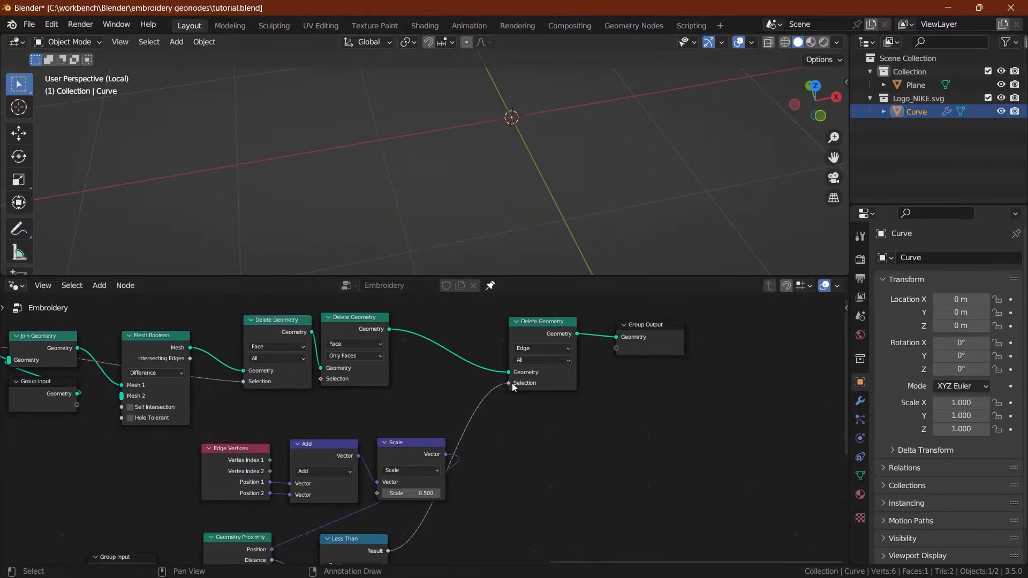
key(ctrl+s)
Step: Set the Geometry Proximity node's target element to Edges, inspect the remaining stitch lines, and save the file
middle_drag(427, 461, 578, 330)
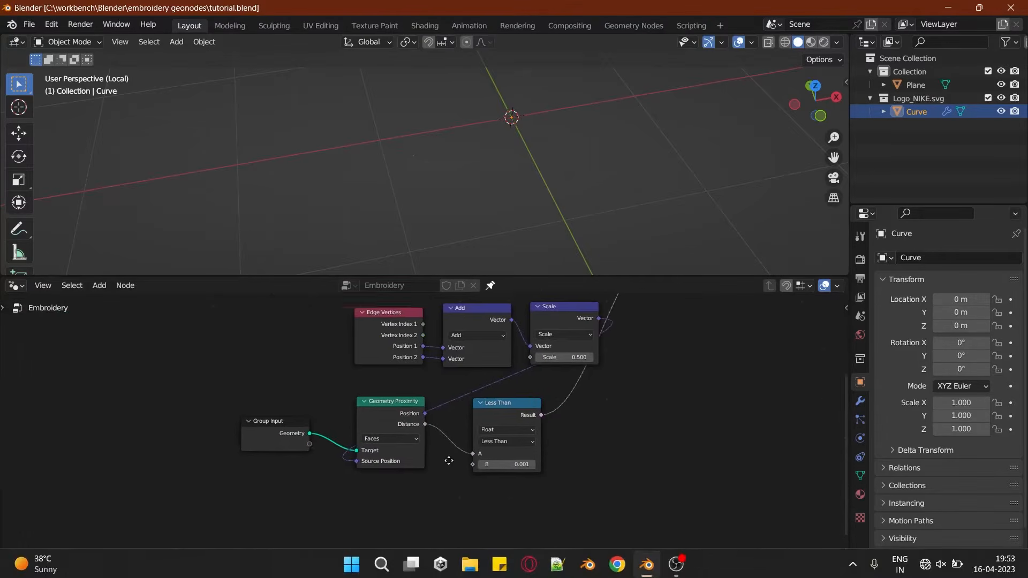
click(387, 445)
click(378, 465)
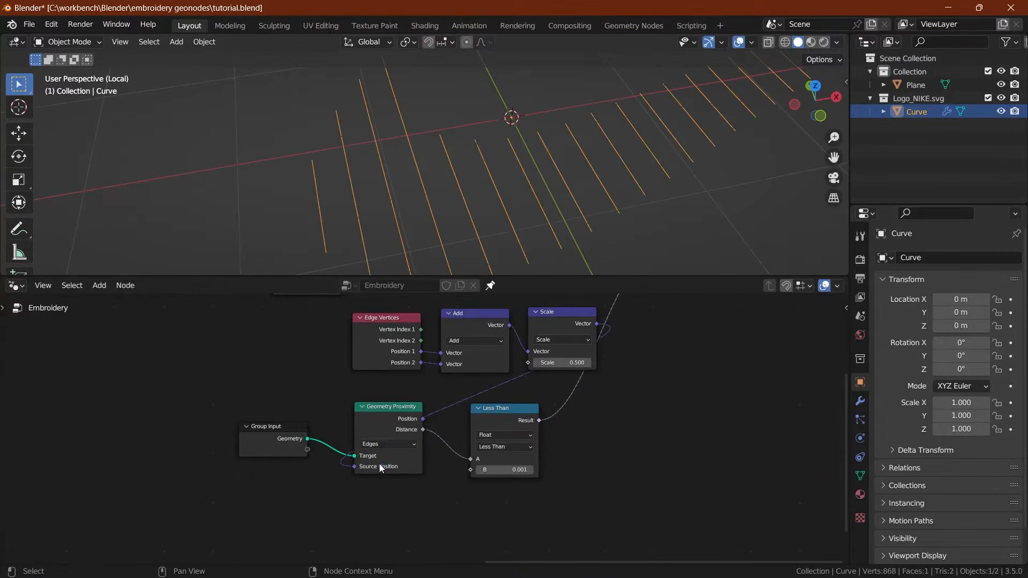
scroll(373, 452, up, 3)
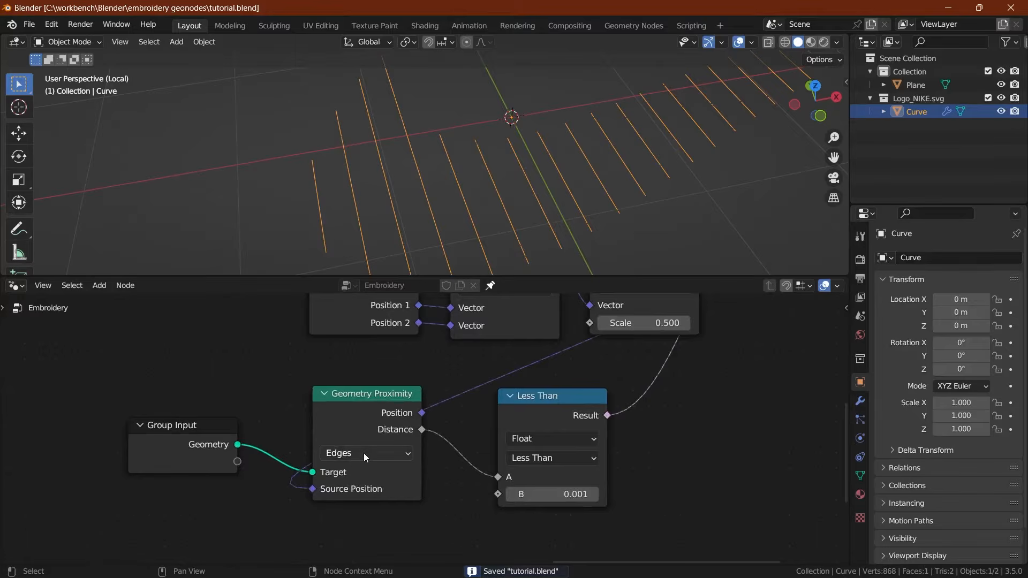
scroll(400, 375, down, 6)
scroll(441, 154, down, 5)
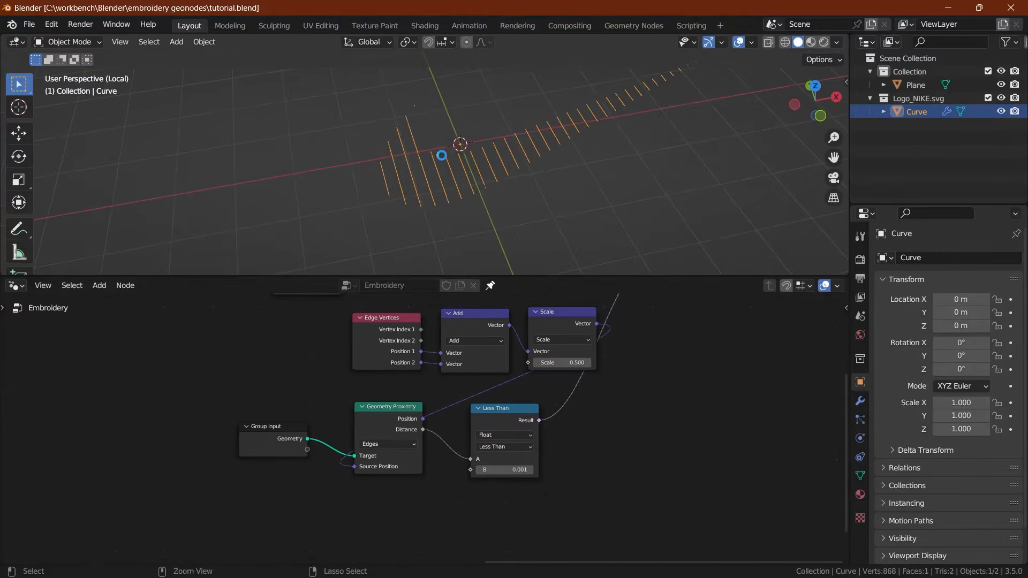
shift+middle_drag(441, 145, 434, 218)
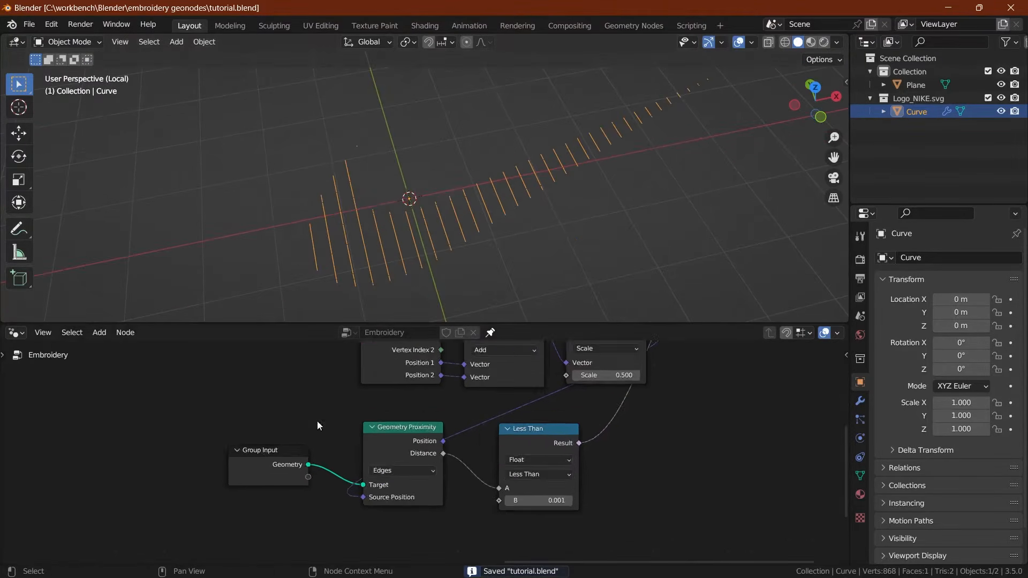
scroll(301, 392, down, 5)
scroll(301, 391, down, 5)
key(ctrl+s)
Step: Add a Combine XYZ node that feeds the Rotation input of Instance on Points
middle_drag(300, 393, 239, 411)
middle_drag(246, 475, 306, 497)
scroll(404, 394, up, 6)
middle_drag(410, 406, 379, 491)
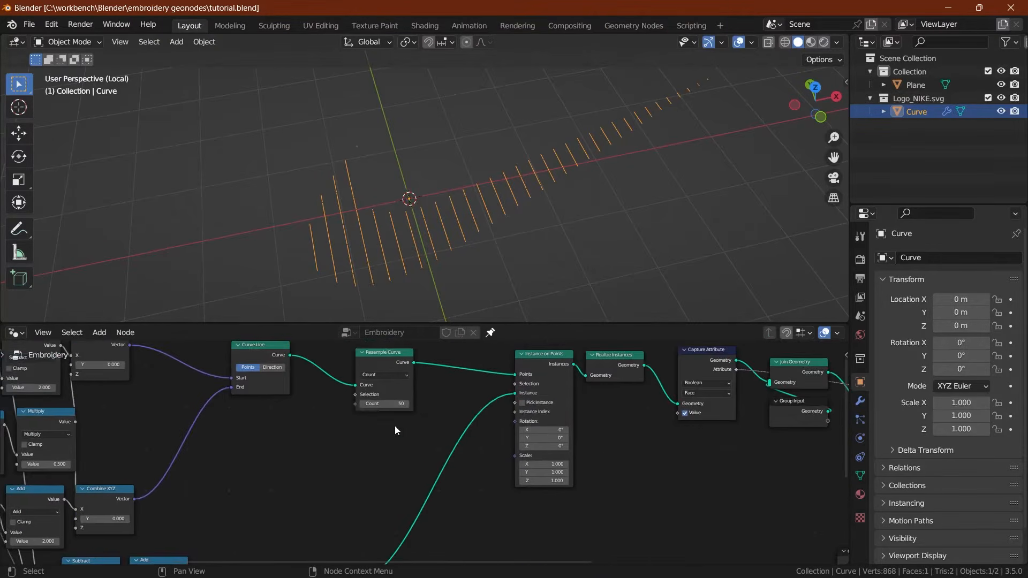
middle_drag(343, 441, 389, 441)
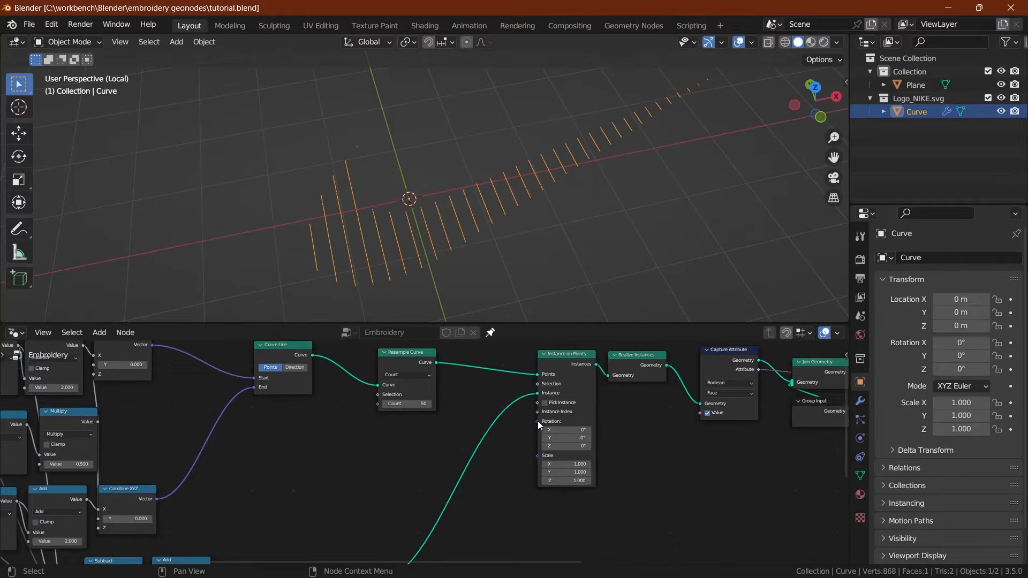
drag(538, 421, 300, 418)
text(comb)
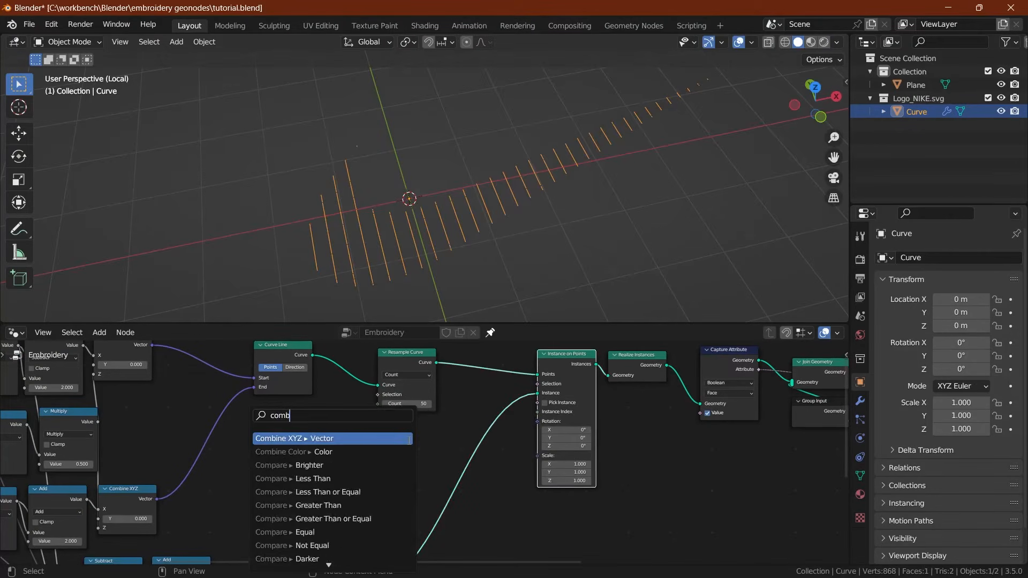
text(in)
key(Return)
click(410, 445)
Step: Add a To Radians Math node feeding Combine XYZ's Z input, set its Degrees to 30, and save
double_click(391, 474)
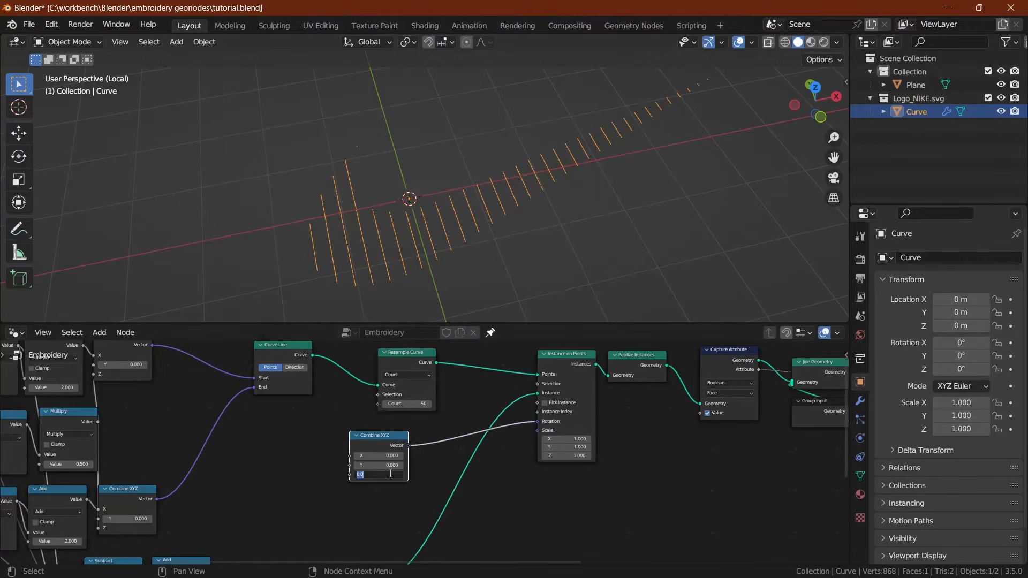
middle_drag(326, 491, 395, 483)
scroll(397, 481, up, 4)
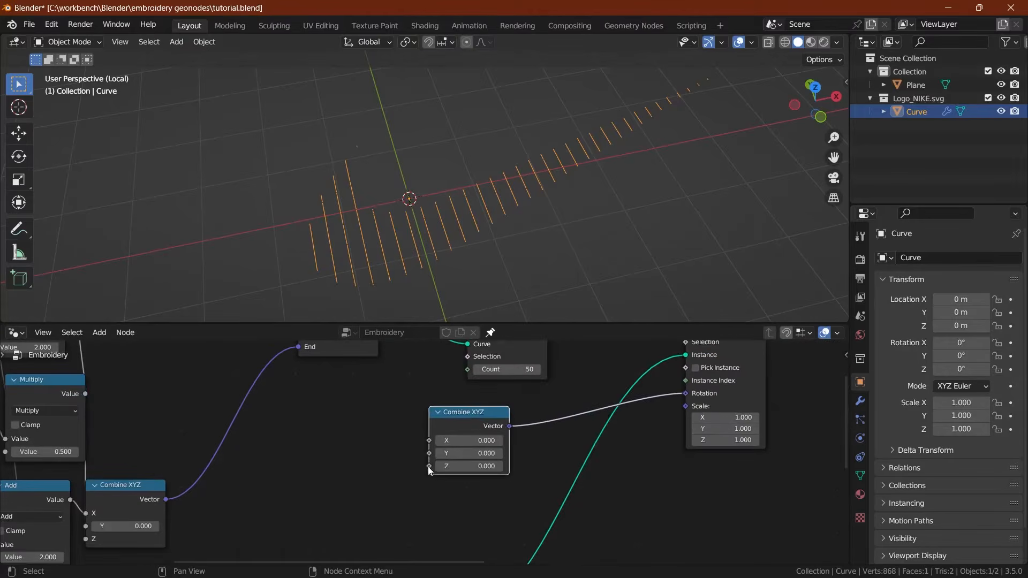
drag(429, 466, 398, 478)
text(to rad)
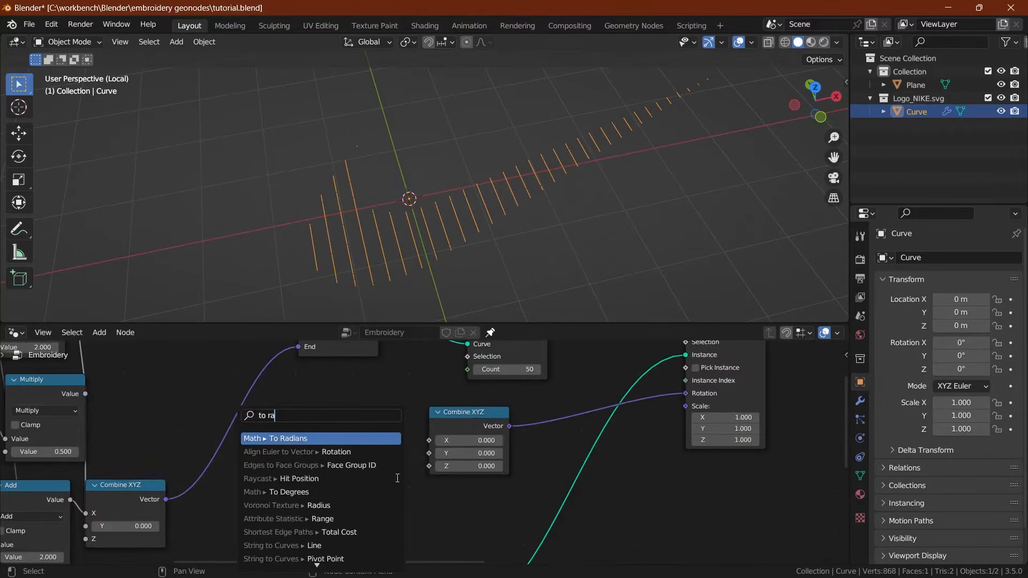
key(Return)
click(370, 420)
double_click(370, 522)
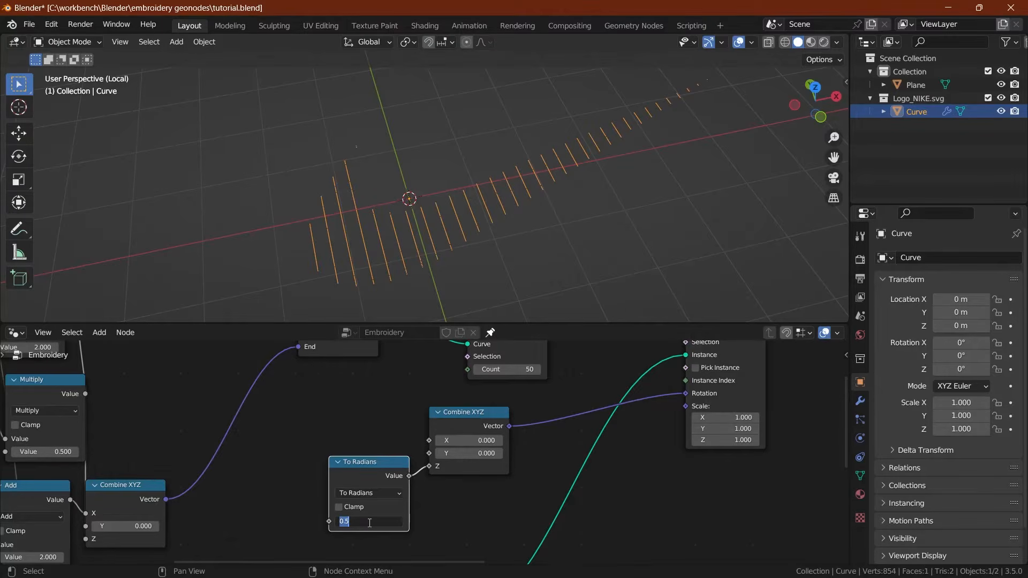
key(Return)
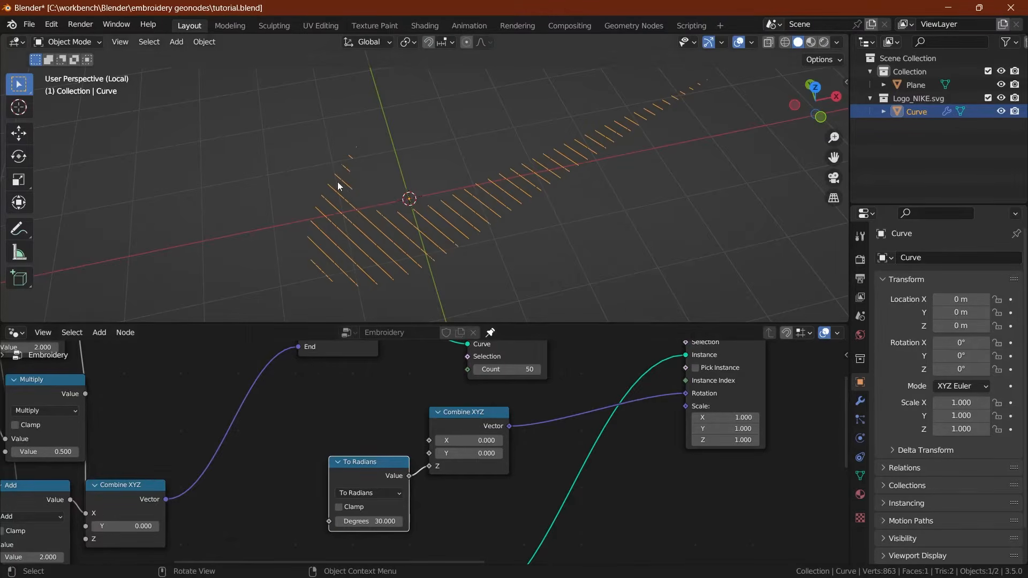
key(ctrl+s)
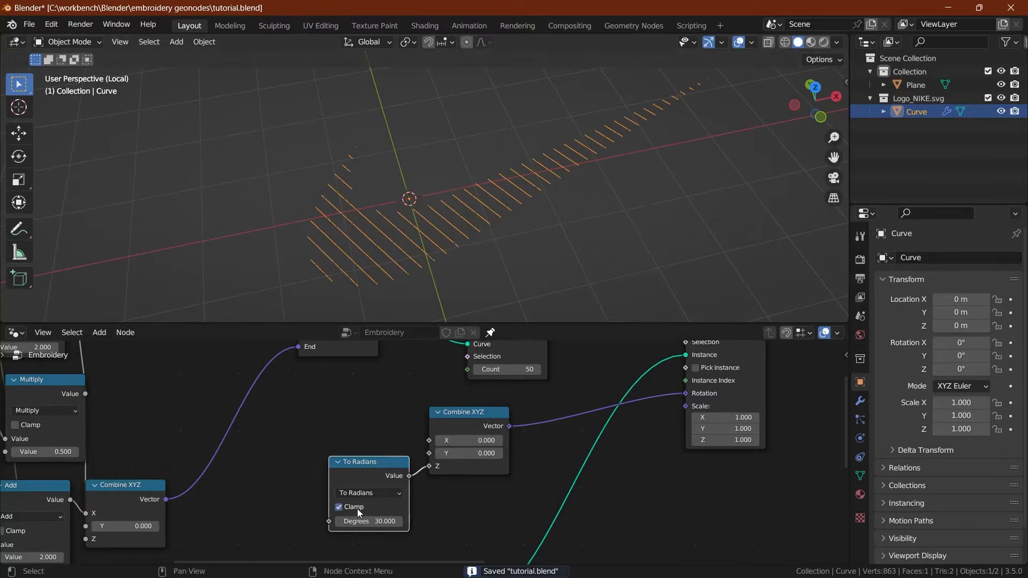
Step: Set the To Radians node's Degrees to -30 and save the file
double_click(364, 522)
text(-)
key(Return)
key(ctrl+s)
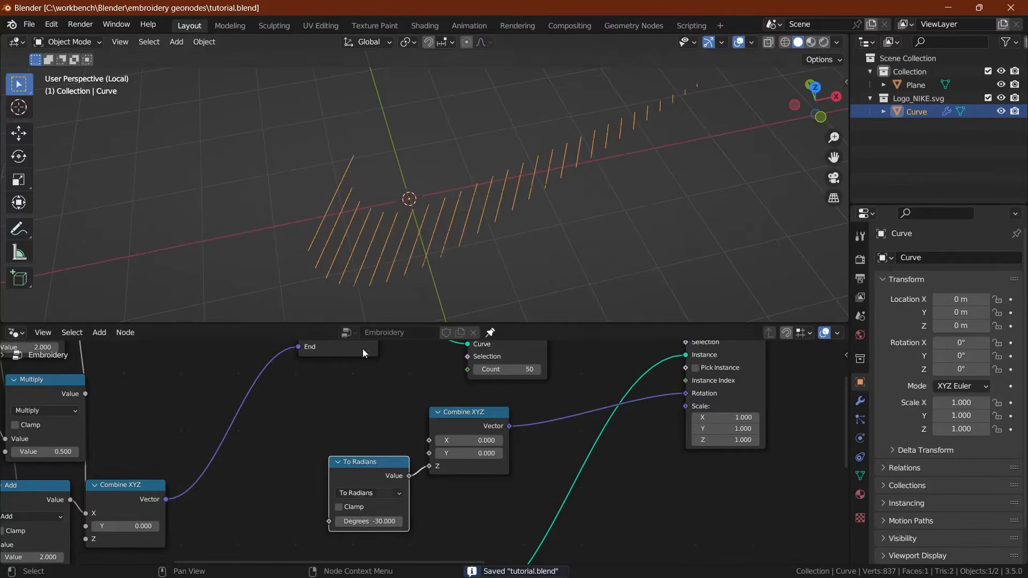
scroll(356, 486, down, 1)
scroll(355, 484, down, 5)
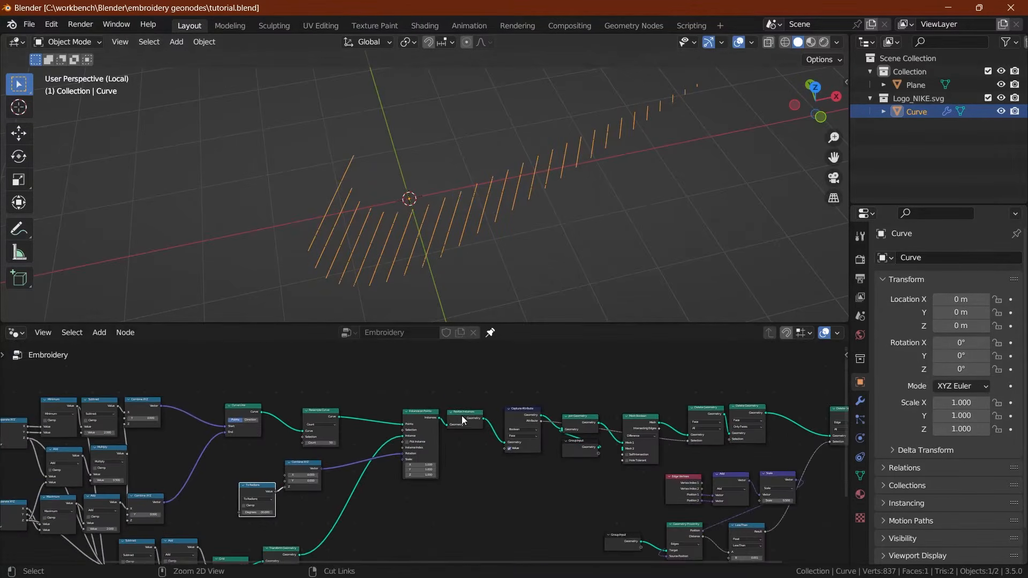
ctrl+shift+click(461, 416)
middle_drag(410, 208, 416, 188)
key(x)
Step: Set the Resample Curve node's Count to 100 and save the file
scroll(419, 179, up, 3)
scroll(321, 440, up, 4)
middle_drag(322, 440, 406, 432)
double_click(406, 434)
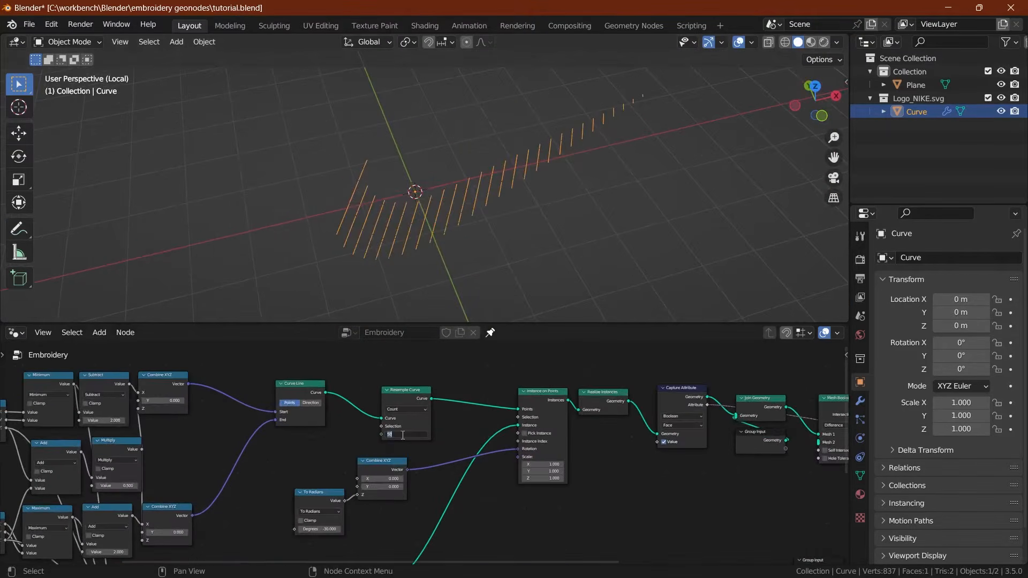
text(100)
key(Return)
mouse_move(357, 183)
middle_down()
mouse_move(351, 221)
mouse_move(351, 184)
middle_up()
key(ctrl+s)
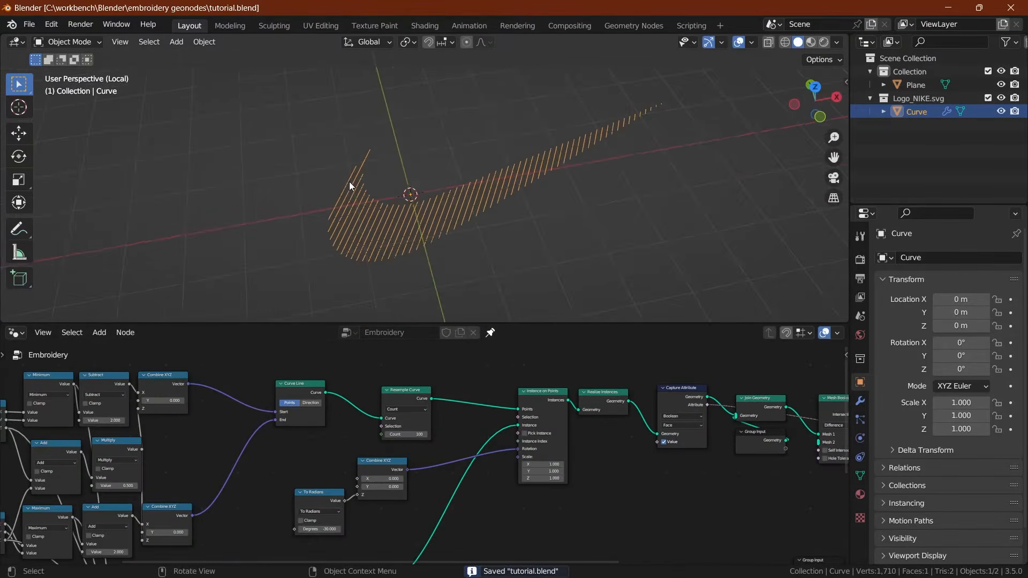
Step: Align To Radians beside Combine XYZ and expose its Degrees as a modifier input through a Group Input node placed below
scroll(377, 482, up, 4)
middle_drag(371, 494, 387, 436)
drag(298, 456, 298, 419)
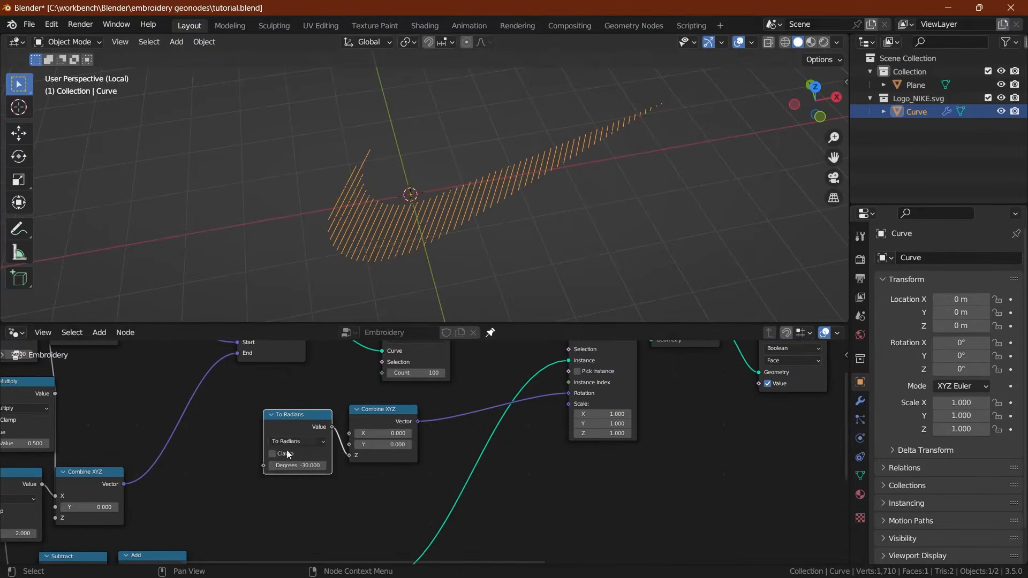
middle_drag(297, 465, 314, 492)
click(860, 401)
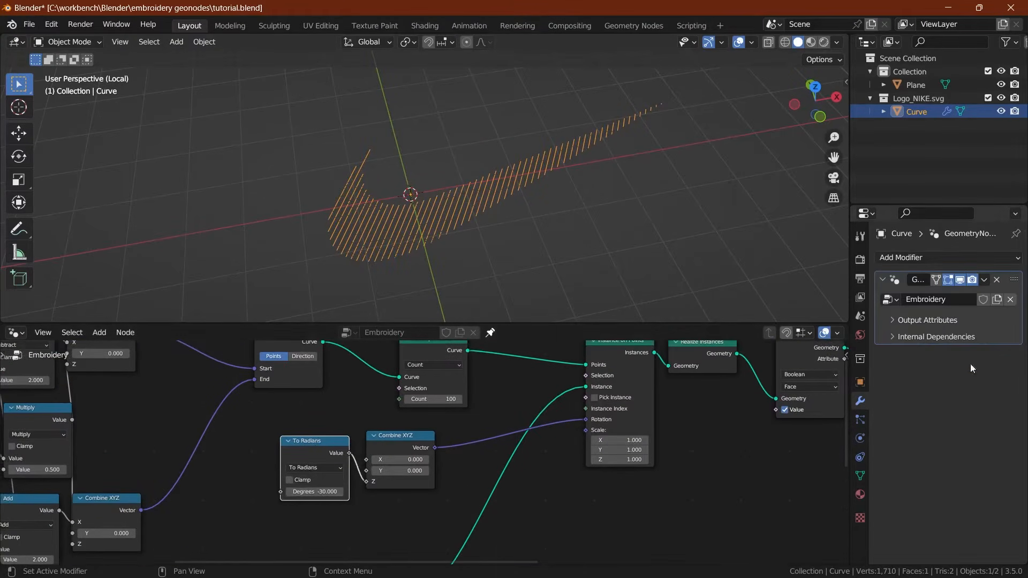
scroll(422, 456, down, 4)
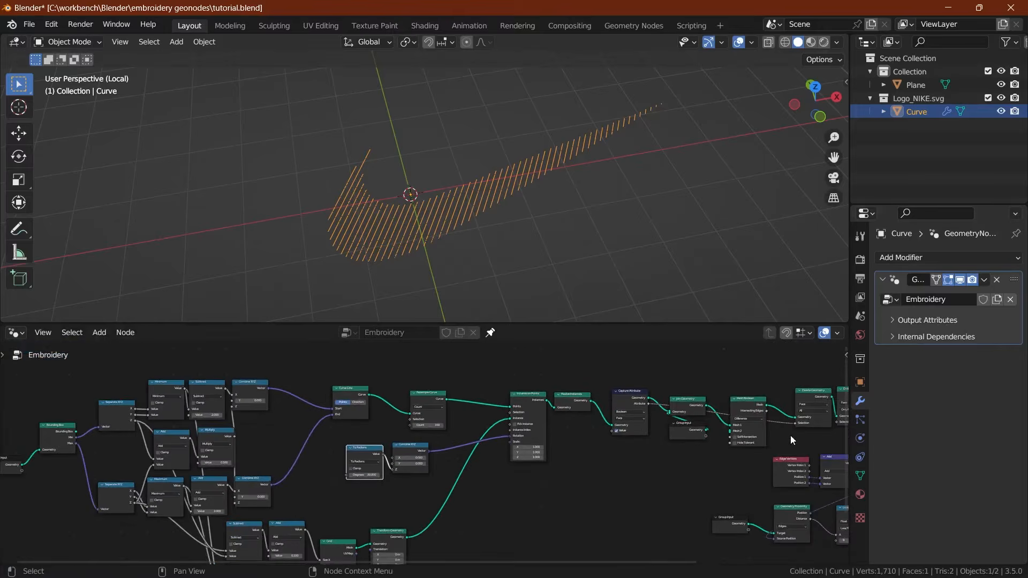
scroll(326, 496, up, 5)
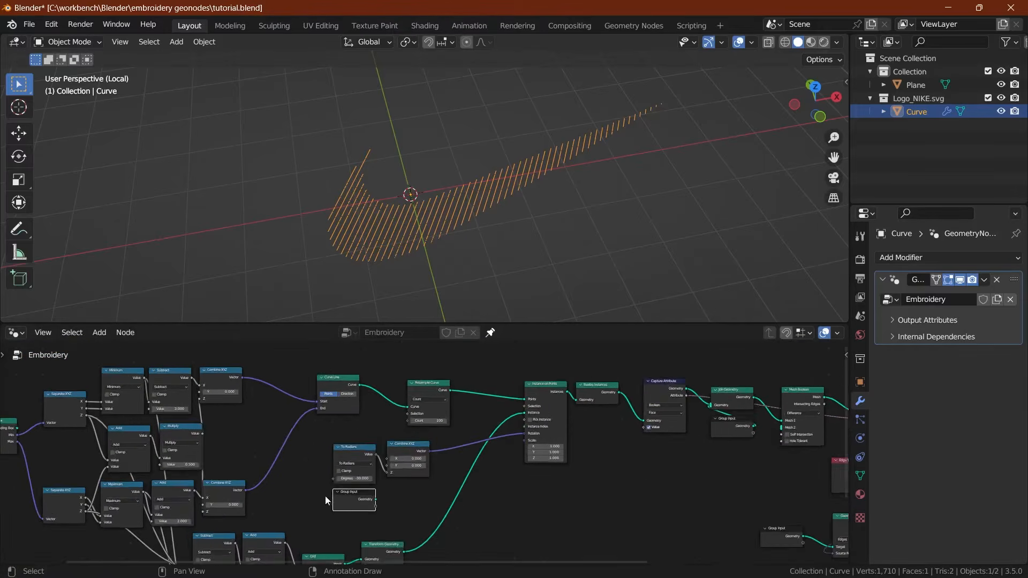
drag(253, 429, 371, 506)
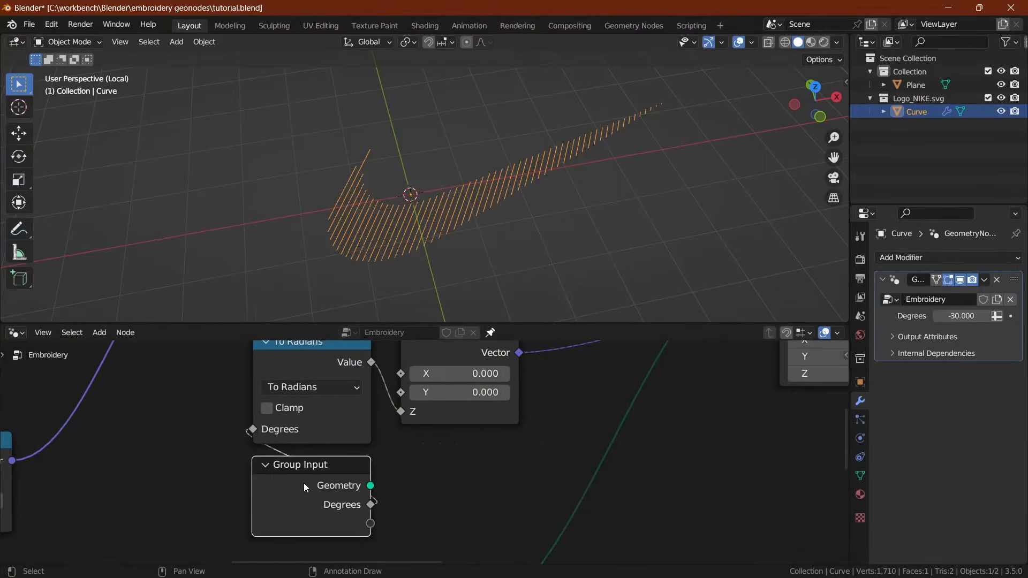
Step: Change the Degrees group input's type to Integer and rename it Thread Rotation
key(n)
click(841, 449)
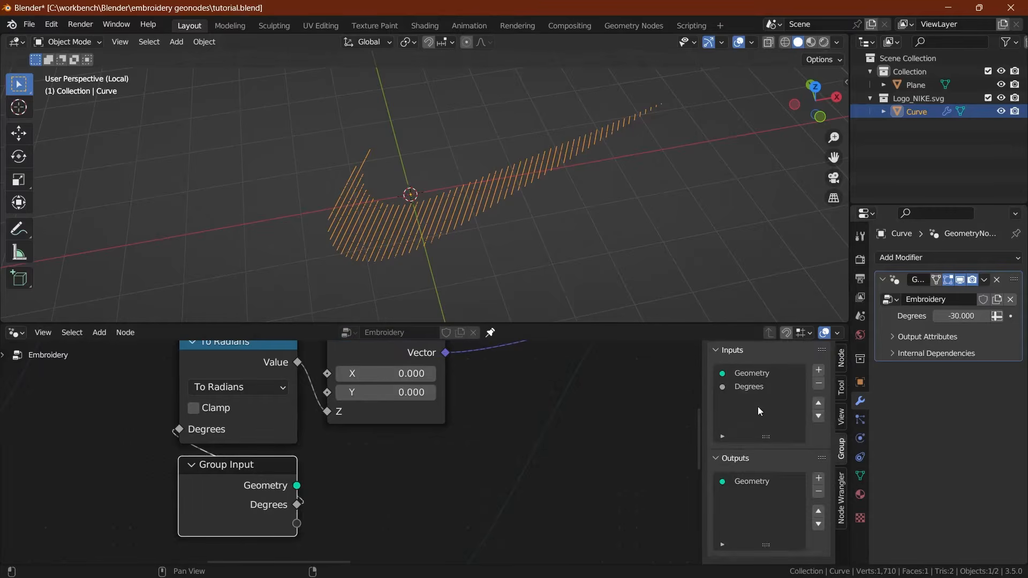
click(791, 454)
click(794, 397)
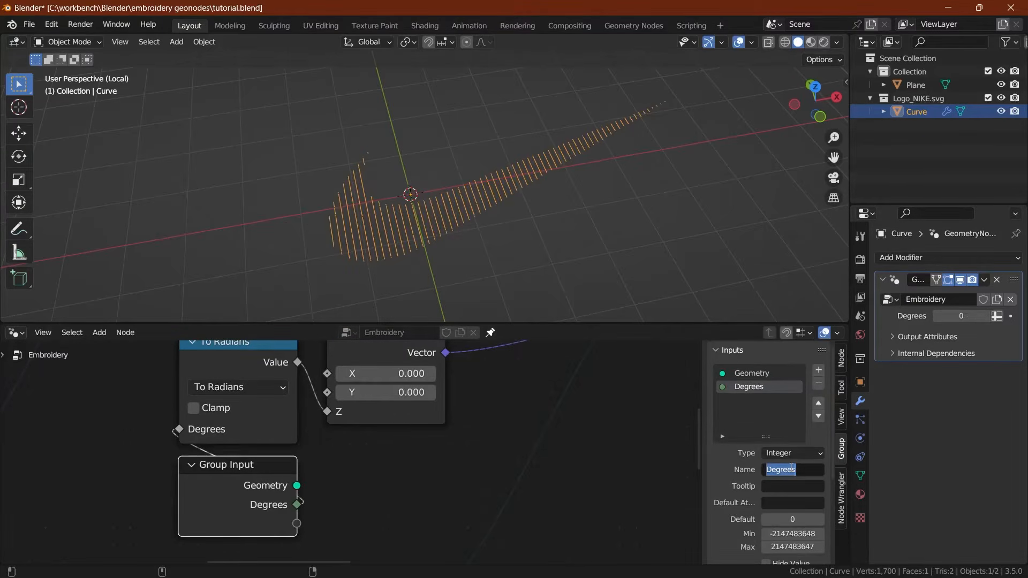
text(Thread Rotation)
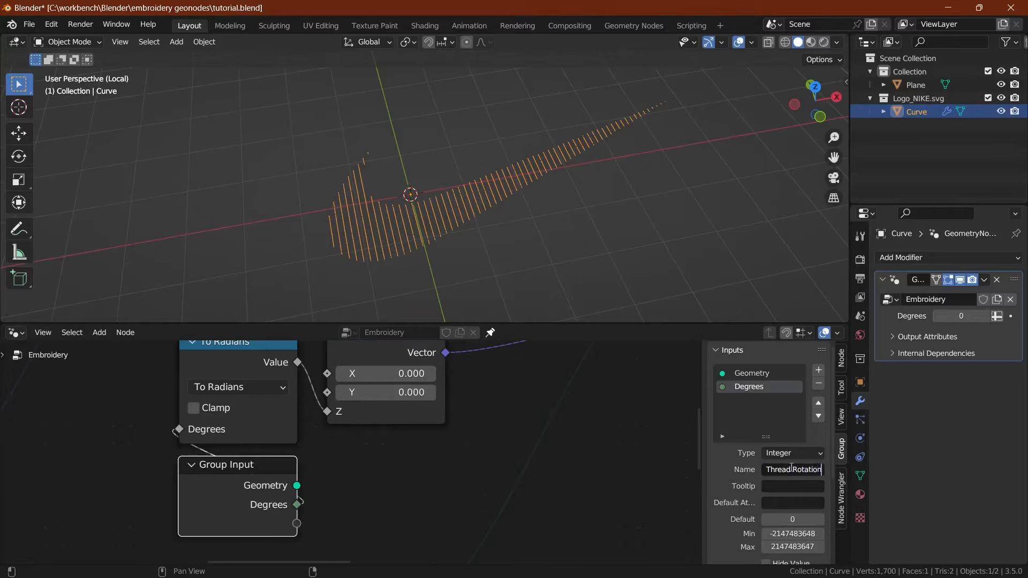
key(Return)
key(n)
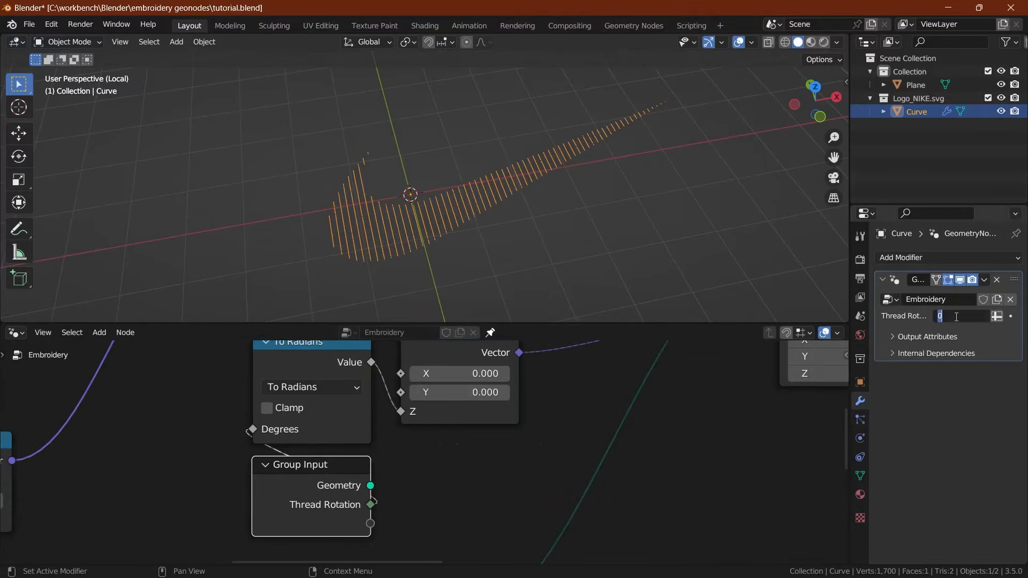
Step: Set the Embroidery modifier's Thread Rotation to -30 and save the file
click(957, 320)
text(-30)
key(Return)
key(ctrl+s)
key(Home)
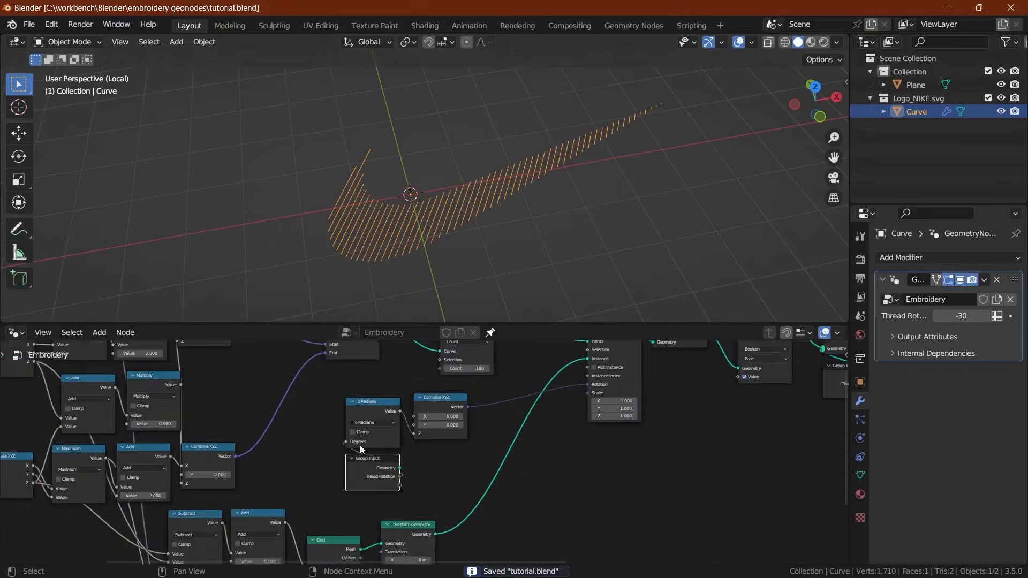
middle_drag(589, 432, 359, 424)
scroll(358, 424, down, 2)
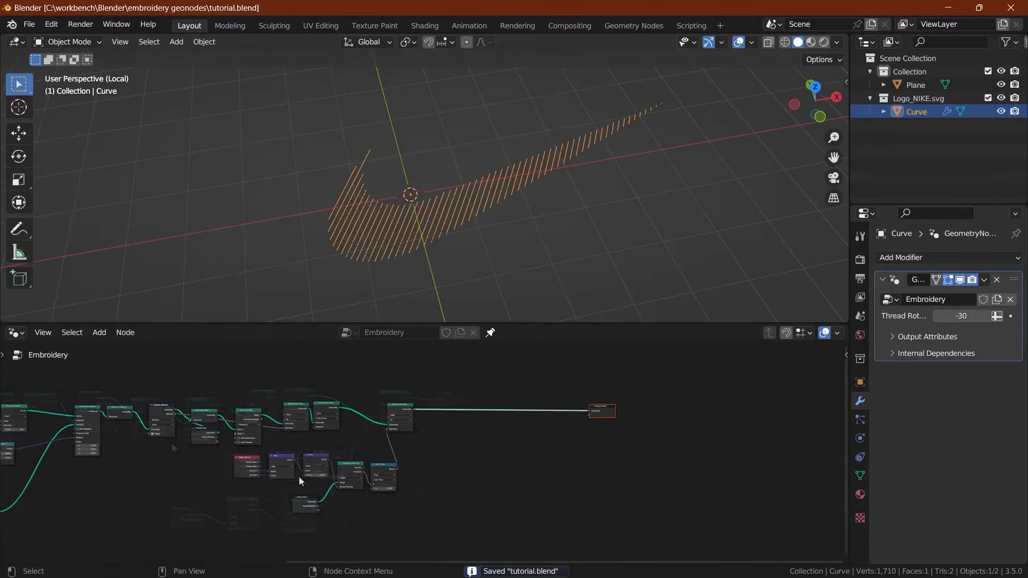
Step: Insert a Mesh to Curve node between the edge Delete Geometry node and the Group Output, and save the file
middle_drag(451, 449, 381, 457)
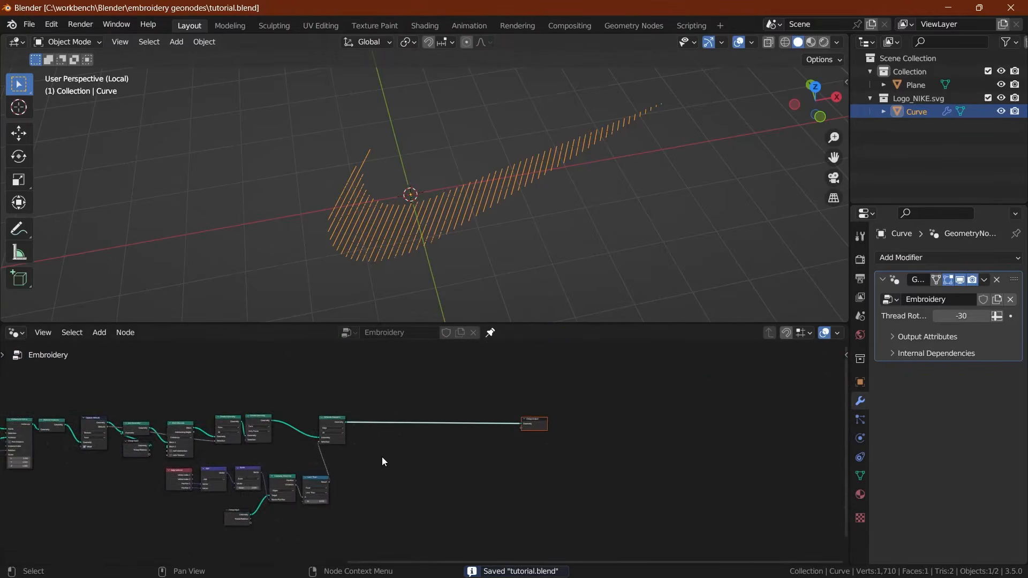
scroll(381, 456, up, 4)
scroll(374, 457, up, 3)
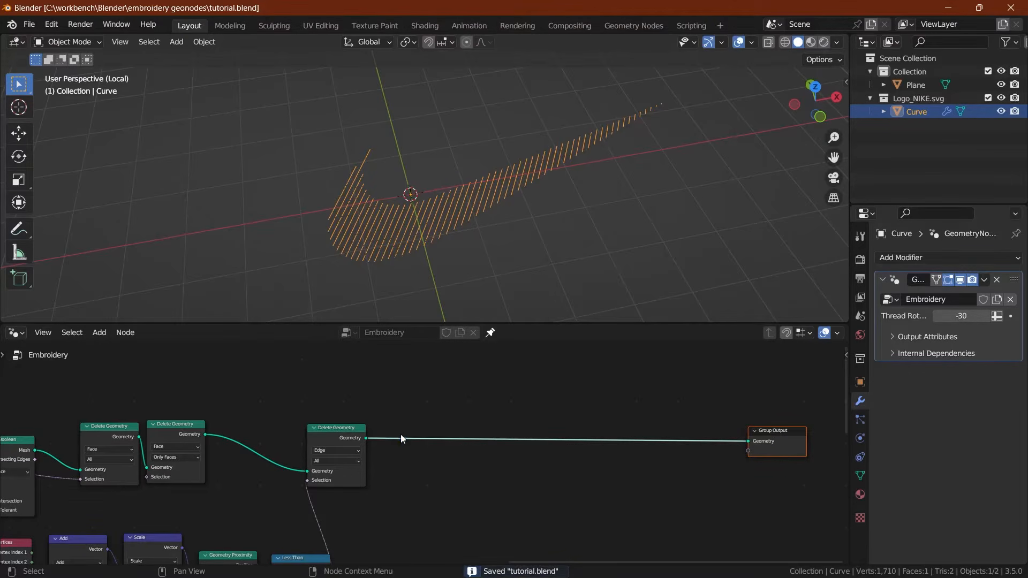
key(shift+a)
text(mes)
key(Down)
key(Down)
key(Down)
key(Down)
key(Down)
key(Down)
key(Down)
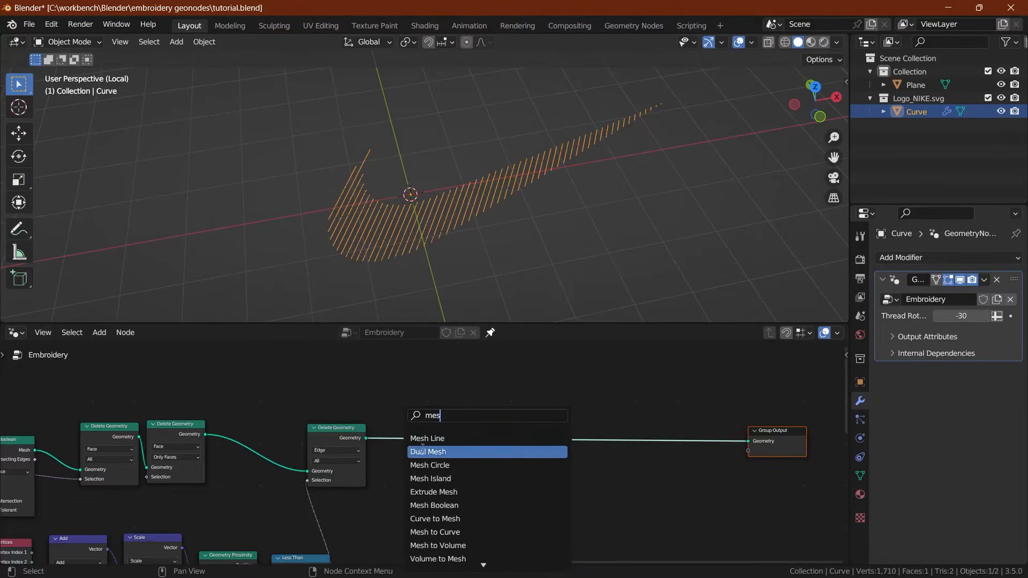
key(Return)
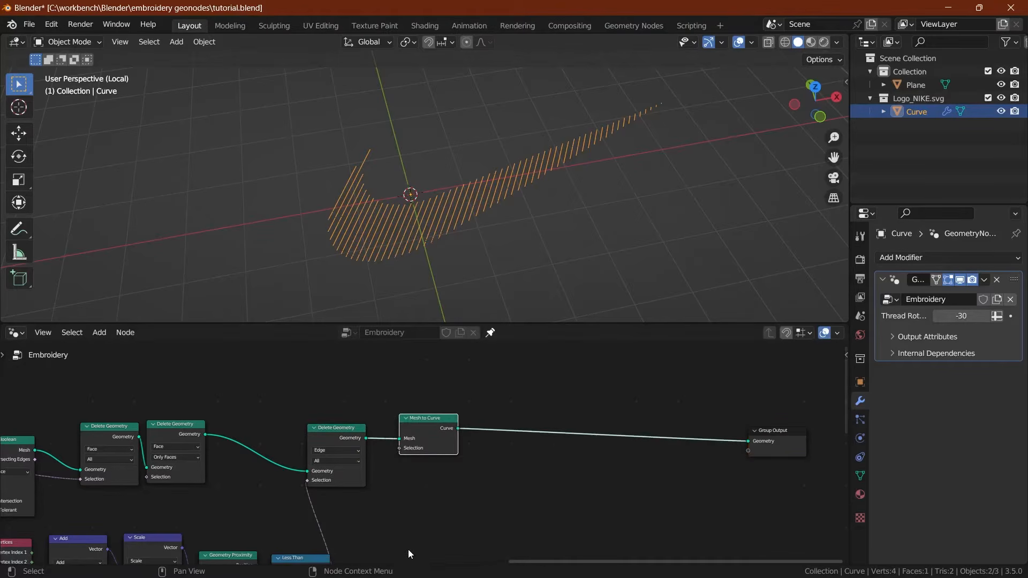
click(429, 428)
key(ctrl+s)
Step: Add a Resample Curve node fed by Mesh to Curve, set its Count to 2, and save the file
middle_drag(416, 433, 308, 422)
scroll(308, 423, down, 1)
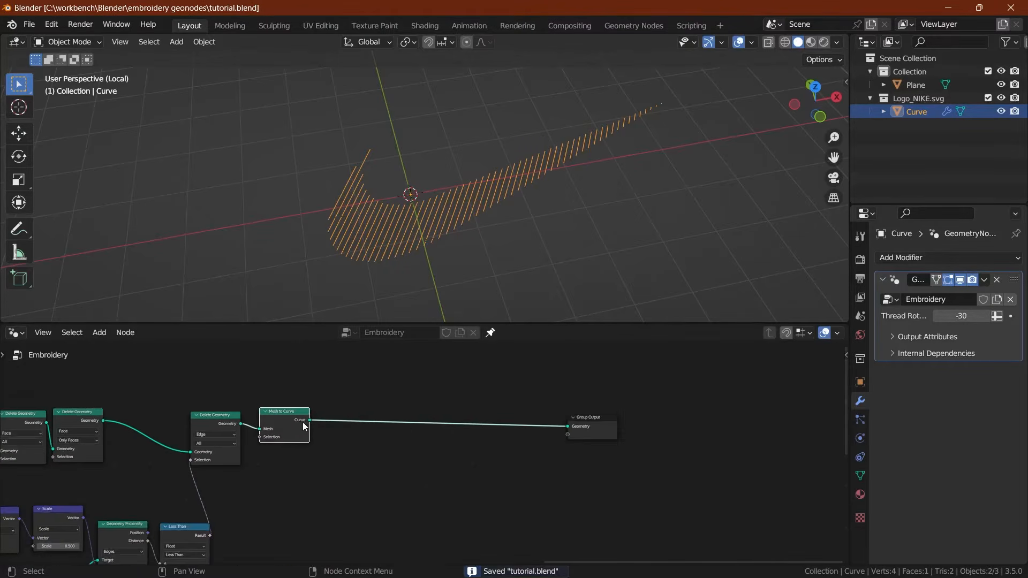
drag(310, 420, 572, 498)
text(resam)
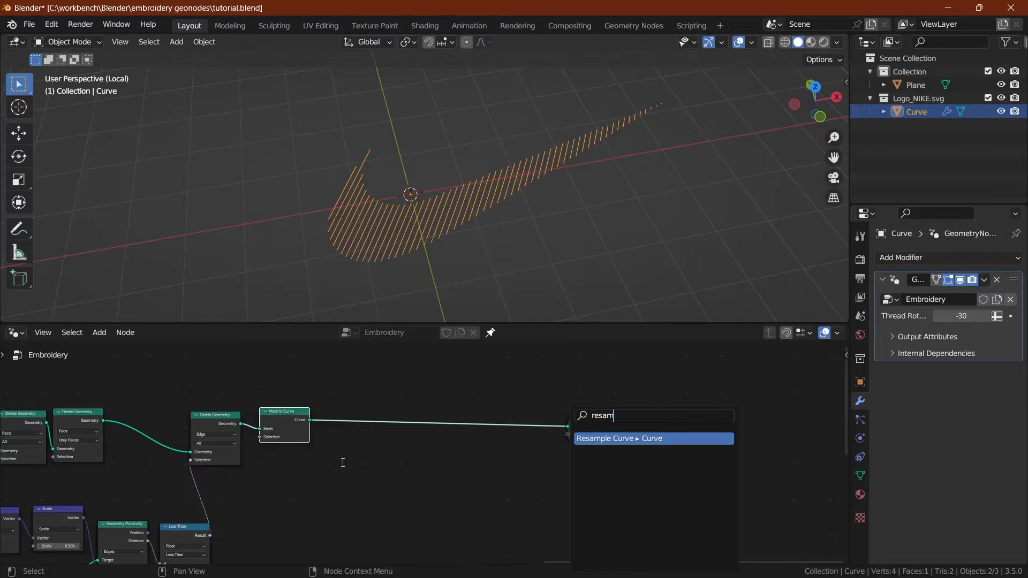
key(Return)
click(343, 464)
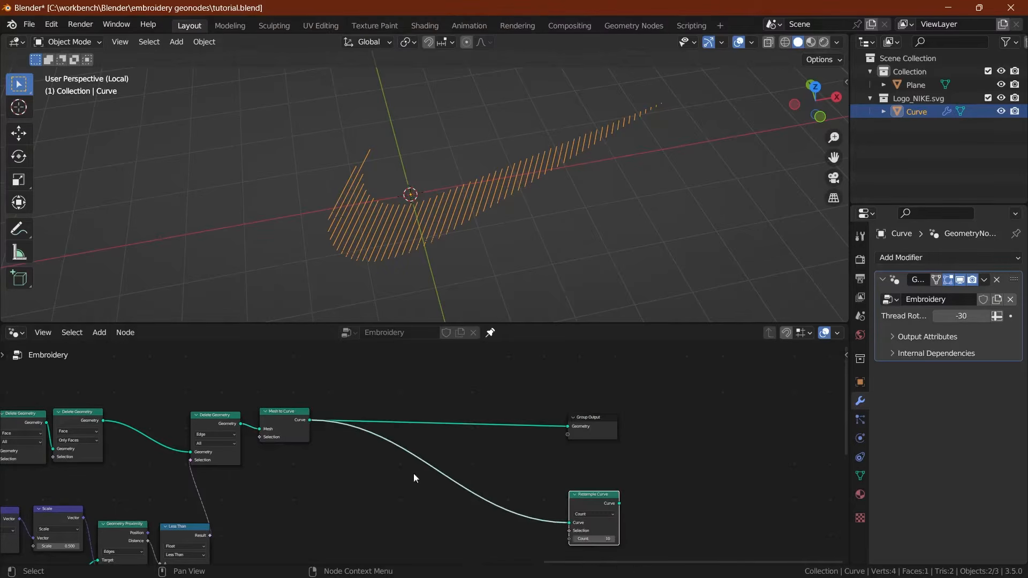
middle_drag(567, 546, 386, 464)
scroll(386, 464, up, 1)
click(423, 462)
drag(423, 461, 338, 457)
key(ctrl+s)
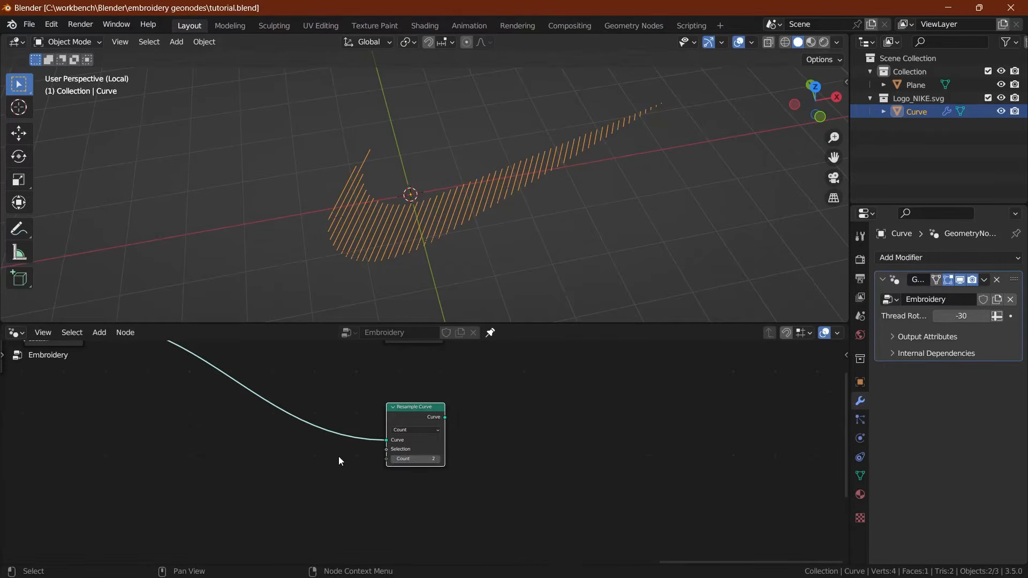
Step: Add a Set Spline Type node after Resample Curve and set its type to Bezier
scroll(483, 167, up, 2)
middle_drag(483, 167, 406, 185)
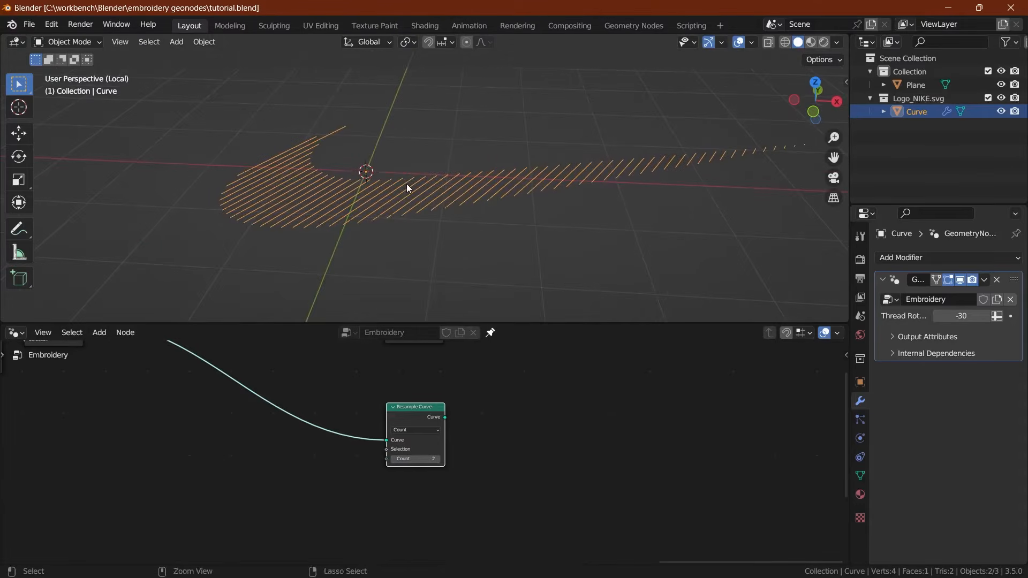
middle_drag(407, 440, 356, 429)
drag(372, 422, 388, 423)
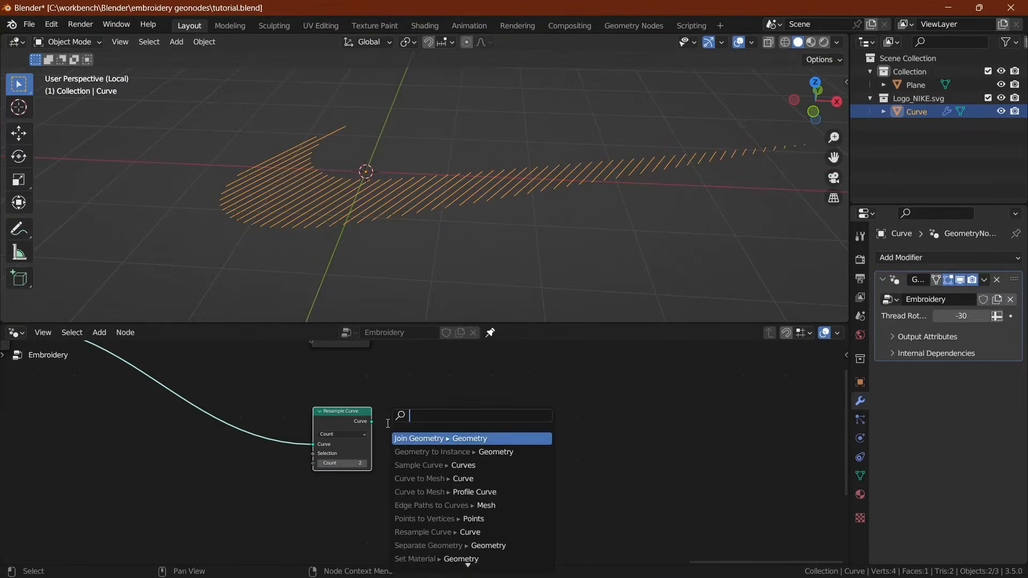
text(cur)
key(BackSpace)
key(BackSpace)
text(spline)
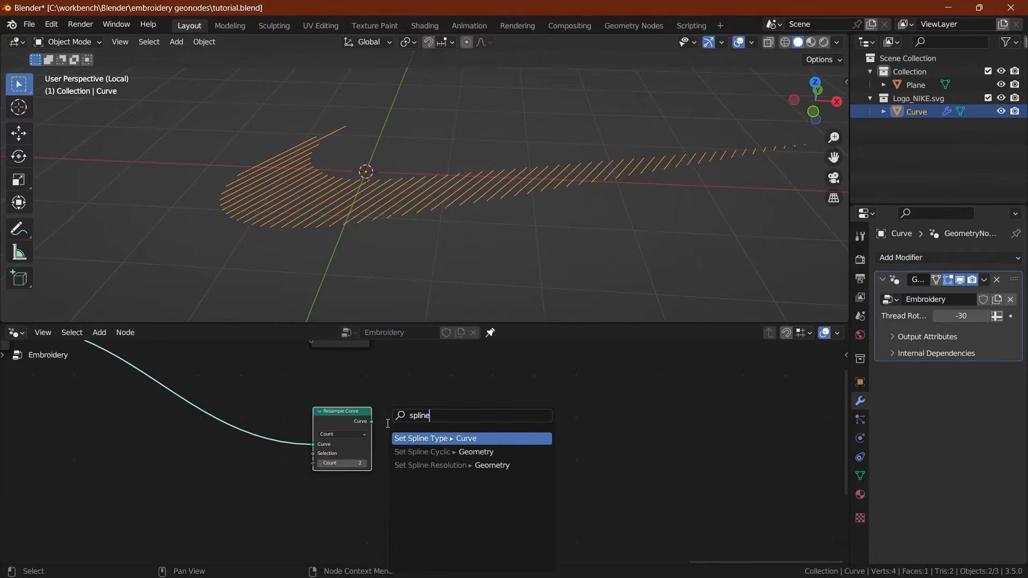
key(Return)
scroll(387, 423, up, 2)
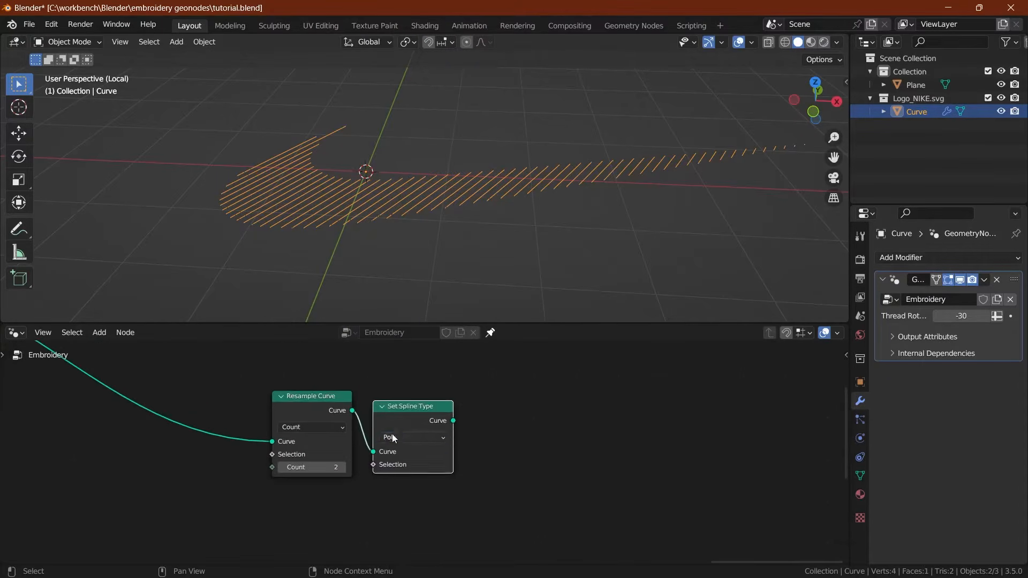
click(410, 438)
click(401, 472)
drag(421, 412, 420, 406)
Step: Add a Set Handle Type node after Set Spline Type and set the handles to Vector
drag(452, 416, 482, 416)
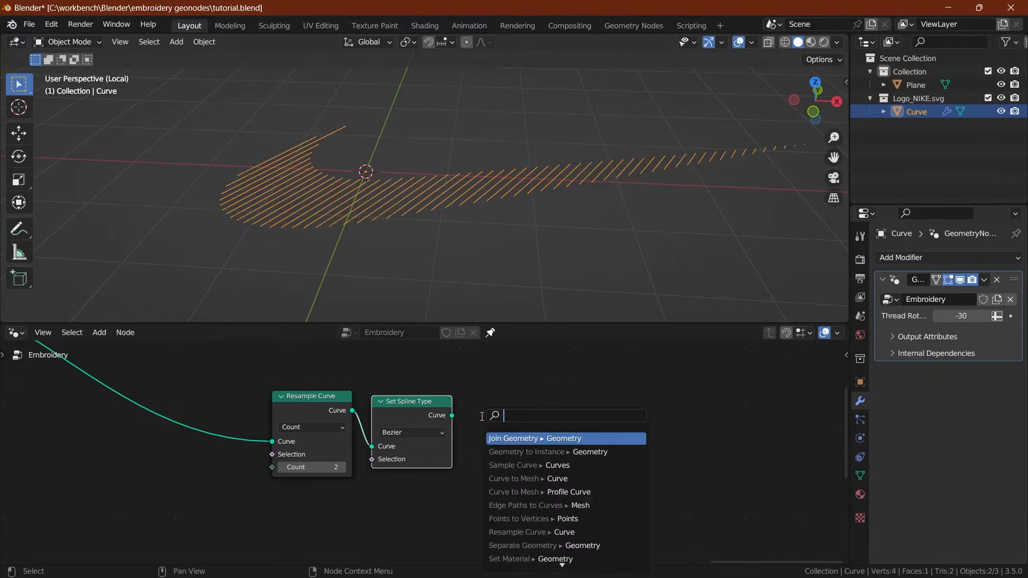
text(set handle)
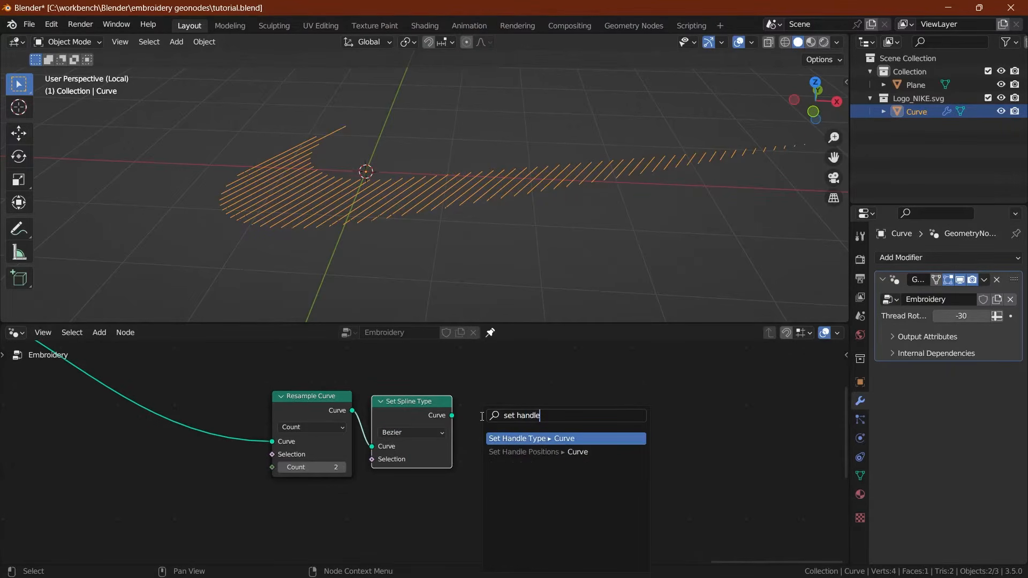
key(Return)
click(472, 407)
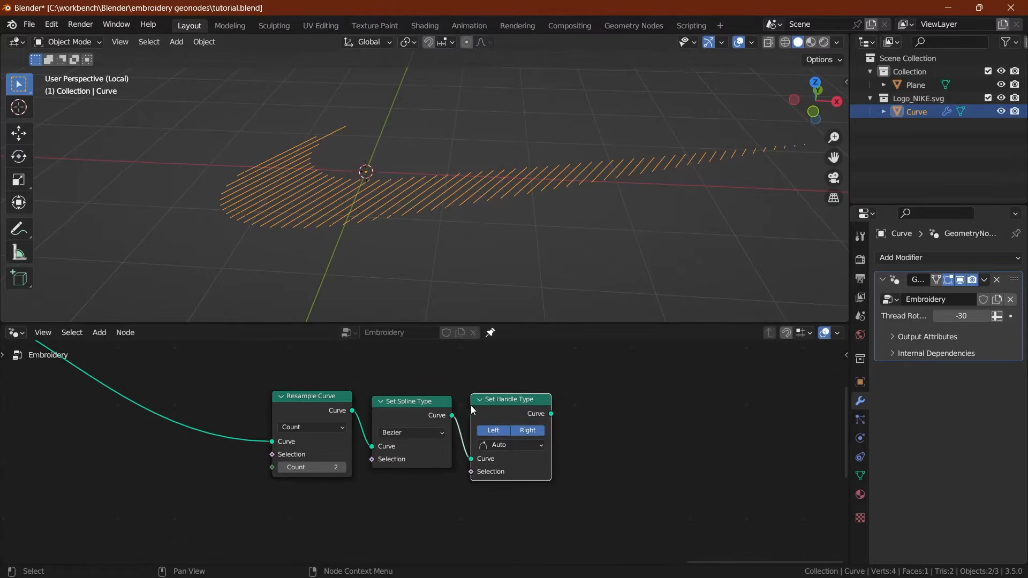
click(510, 447)
click(506, 483)
Step: Add a Set Handle Positions node after Set Handle Type, save the file, and set the node's Z offset to 0.2
middle_drag(551, 417, 415, 420)
drag(415, 418, 457, 418)
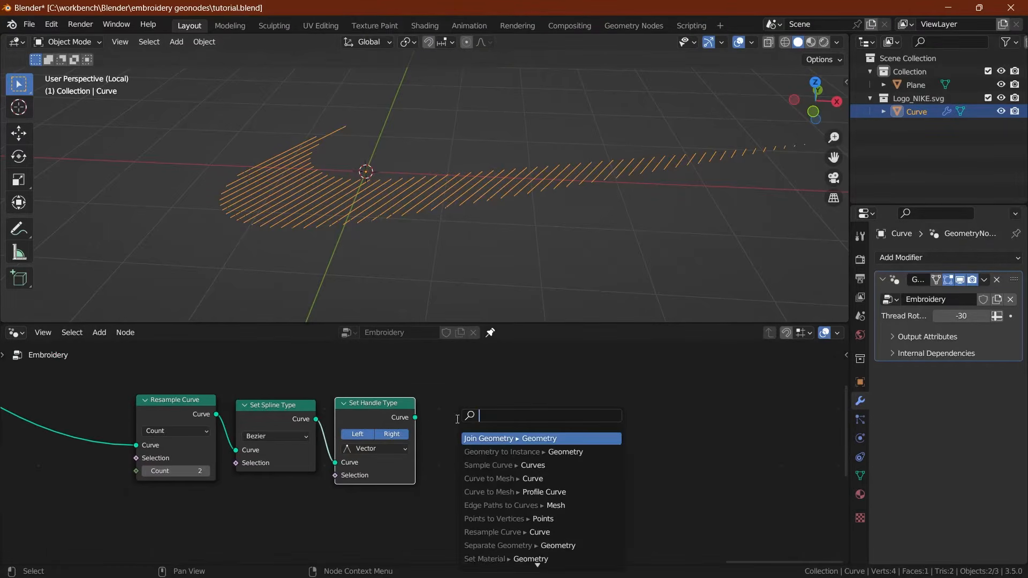
text(handle)
key(Down)
key(Return)
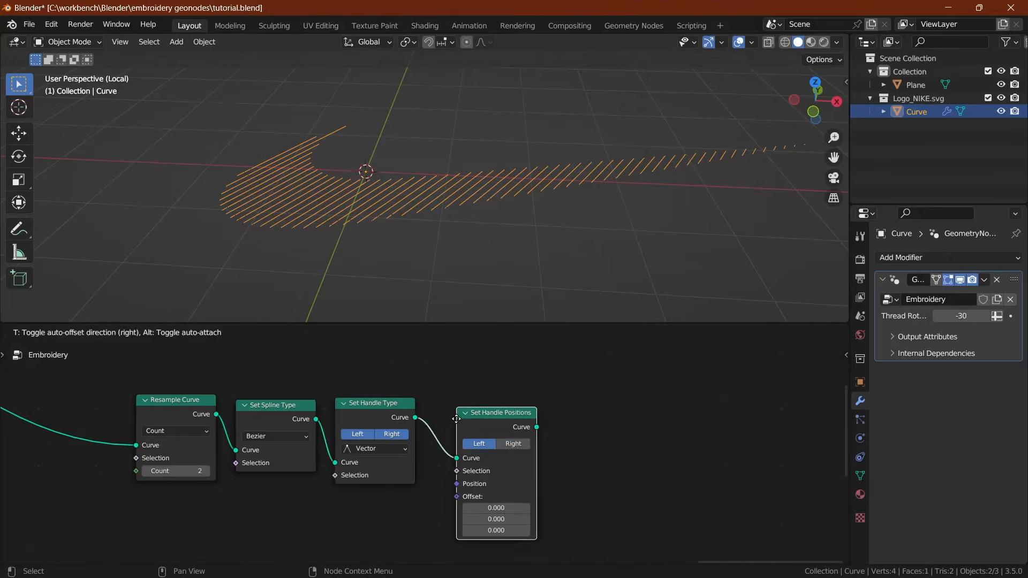
click(448, 411)
drag(465, 411, 458, 406)
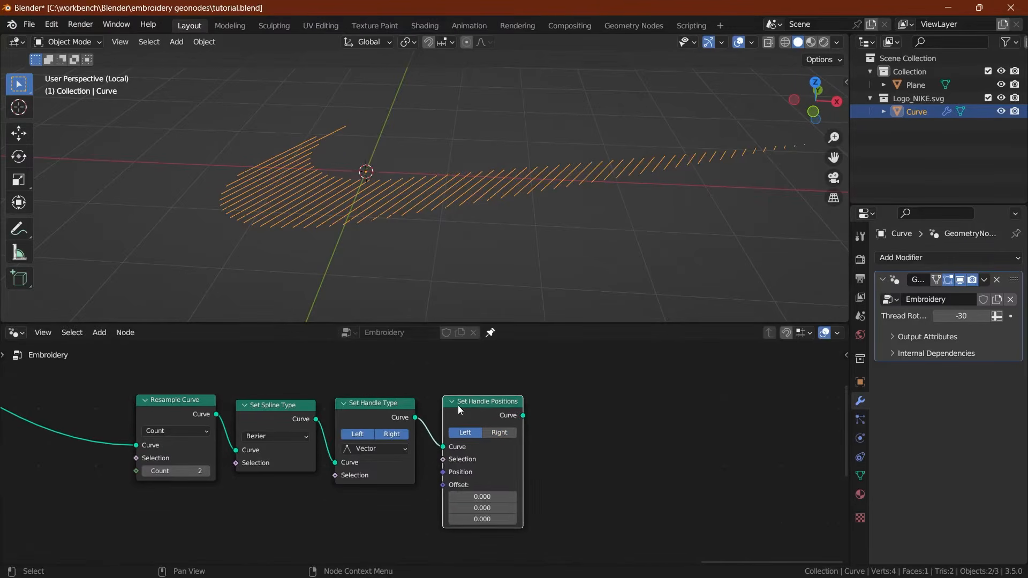
key(ctrl+s)
click(481, 522)
text(.2)
key(Return)
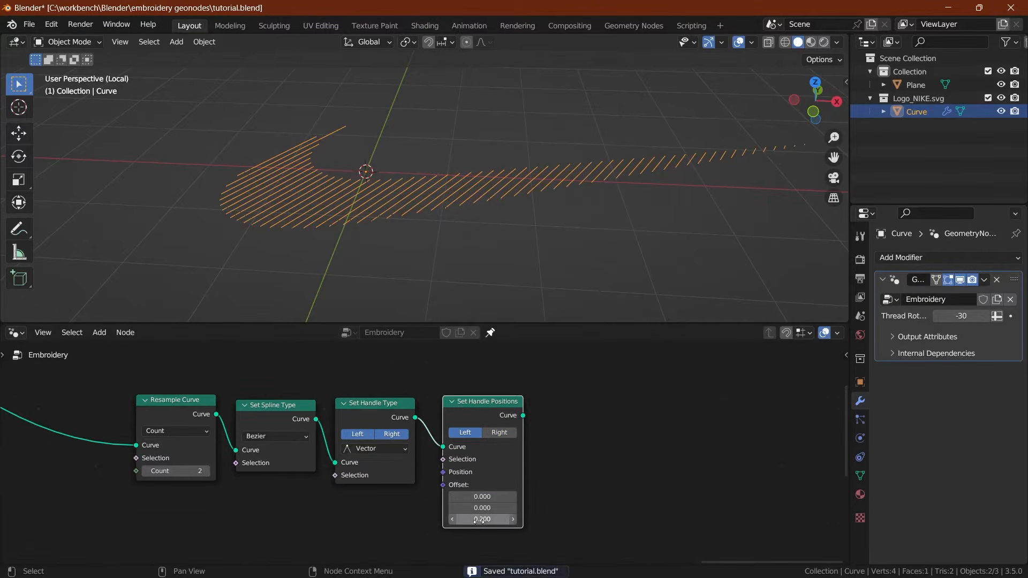
Step: Move the Group Output horizontally beyond the new nodes, connect Set Handle Positions to its Geometry input, and save the file
scroll(497, 412, down, 4)
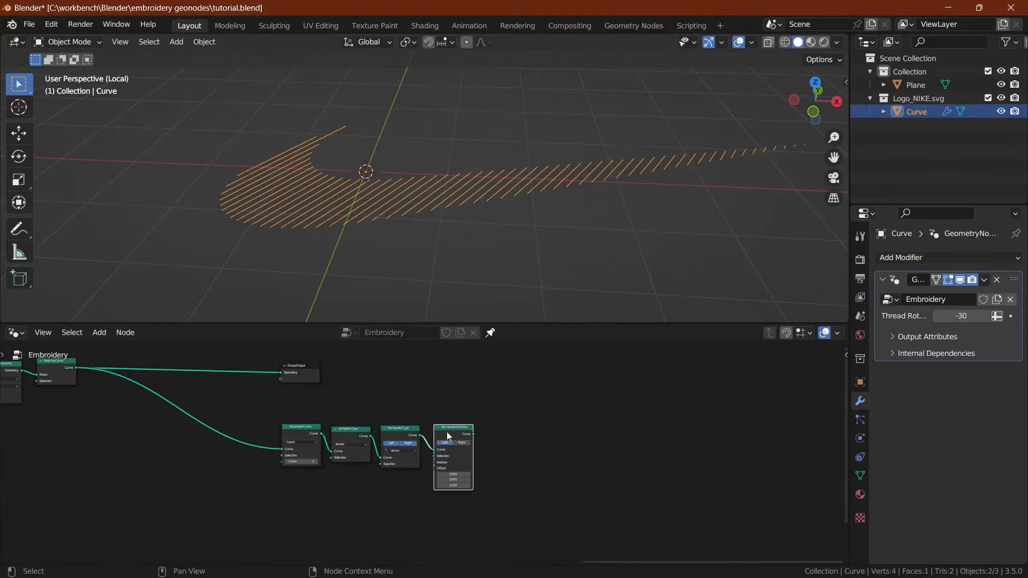
click(303, 368)
key(g)
key(x)
click(624, 389)
drag(474, 438, 599, 377)
key(ctrl+s)
Step: Examine the distorted thread ends and preview the Only Faces Delete Geometry output through a Viewer node
middle_drag(362, 217, 470, 175)
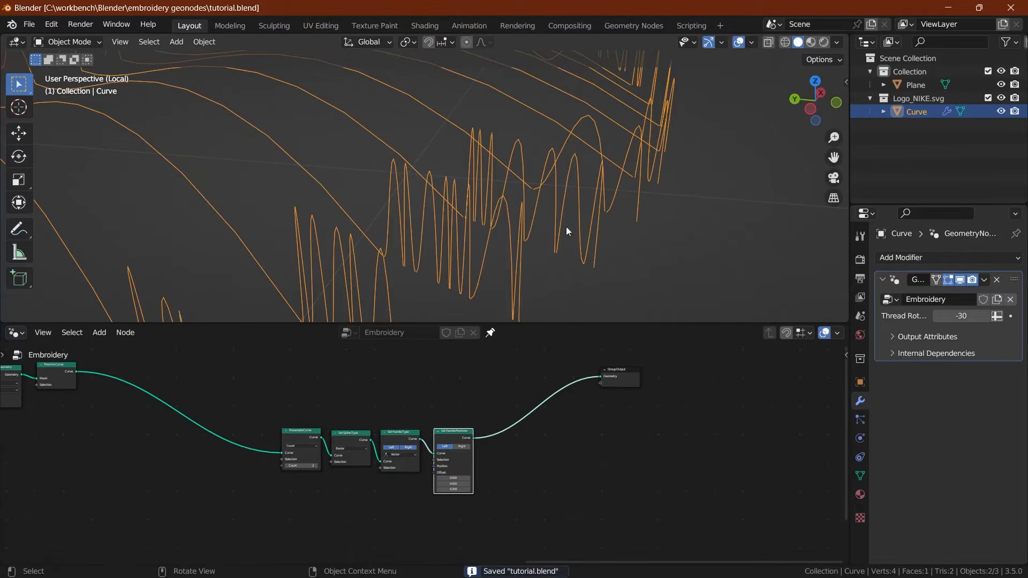
scroll(424, 134, down, 6)
middle_drag(423, 134, 351, 188)
scroll(161, 428, down, 6)
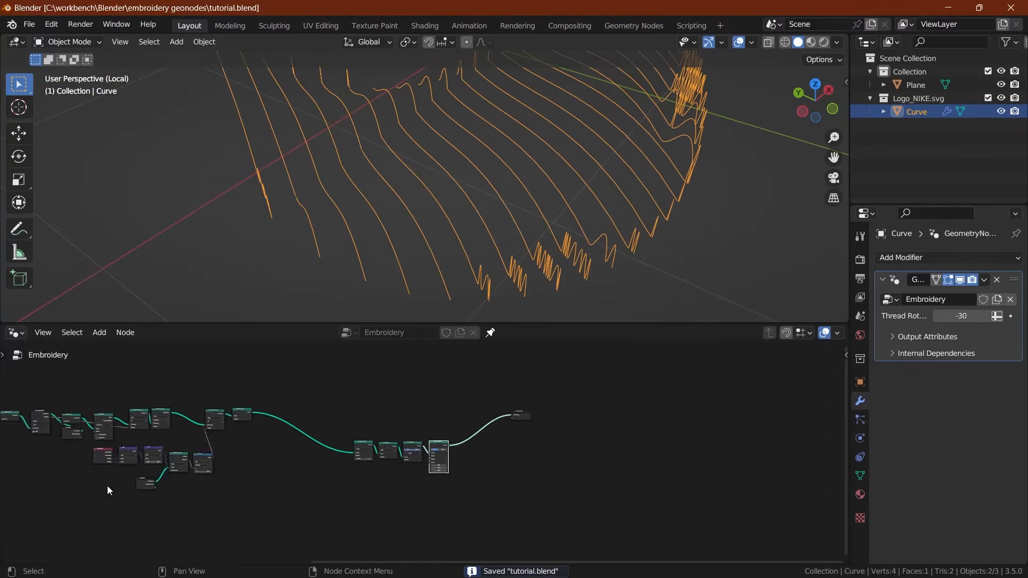
middle_drag(137, 464, 300, 498)
scroll(268, 498, up, 3)
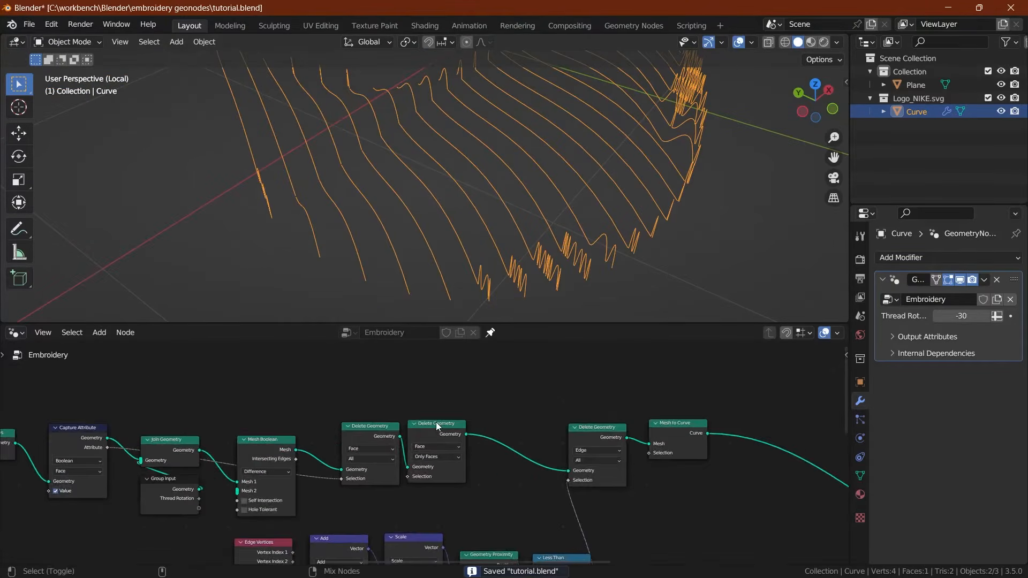
ctrl+shift+click(436, 422)
middle_drag(474, 146, 520, 126)
key(ctrl+s)
scroll(648, 191, down, 6)
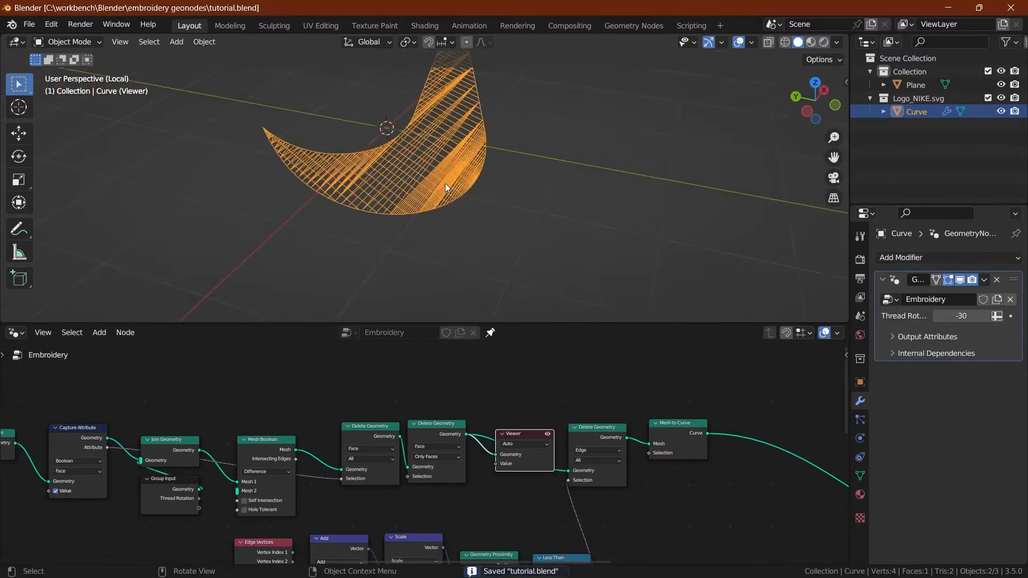
middle_drag(445, 183, 391, 214)
scroll(541, 209, up, 1)
shift+middle_drag(541, 209, 500, 212)
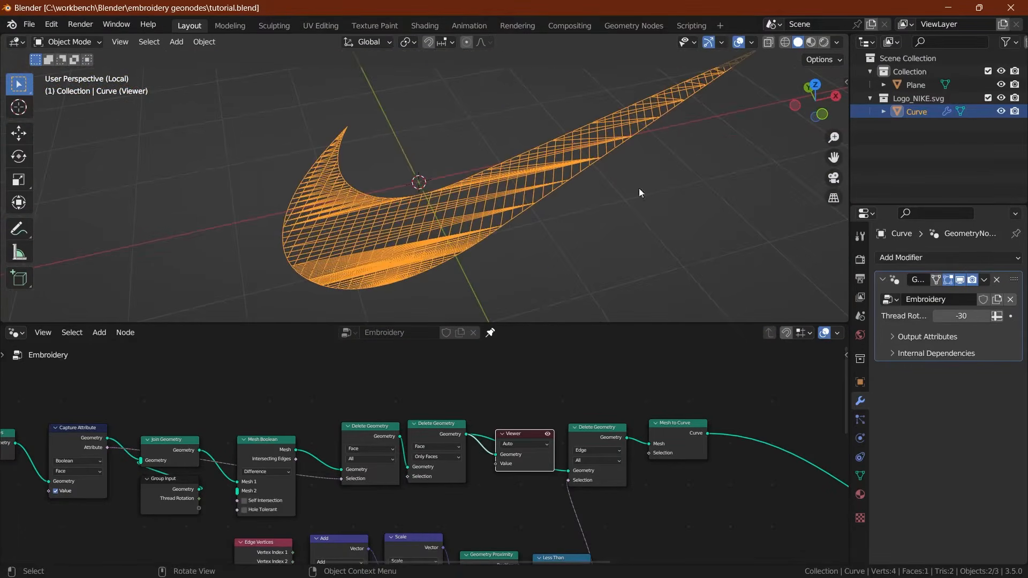
Step: With the modifier's viewport display temporarily off, merge the whole logo mesh into a single face in Edit Mode and save the file
click(961, 279)
key(Tab)
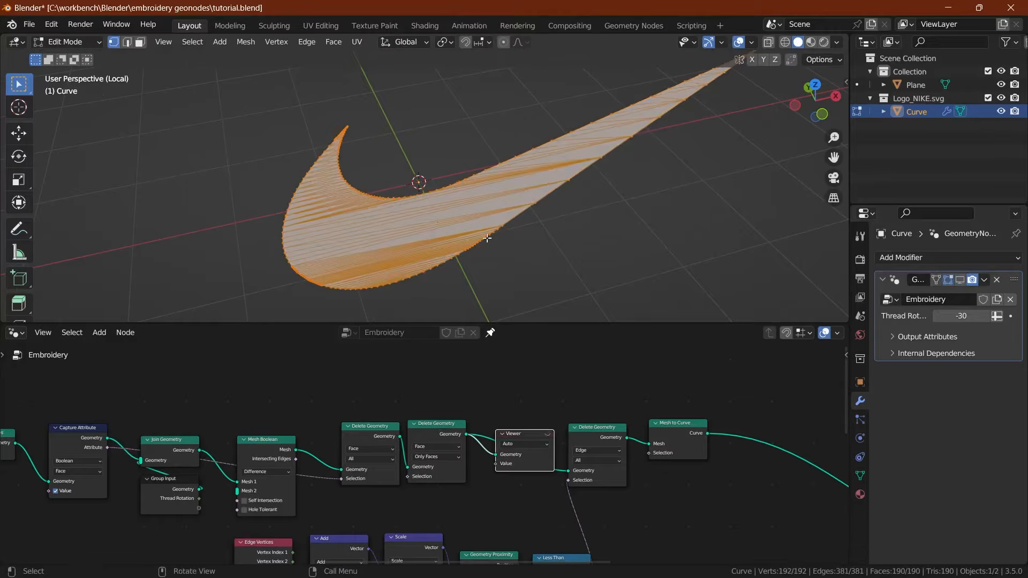
scroll(428, 225, up, 3)
key(f)
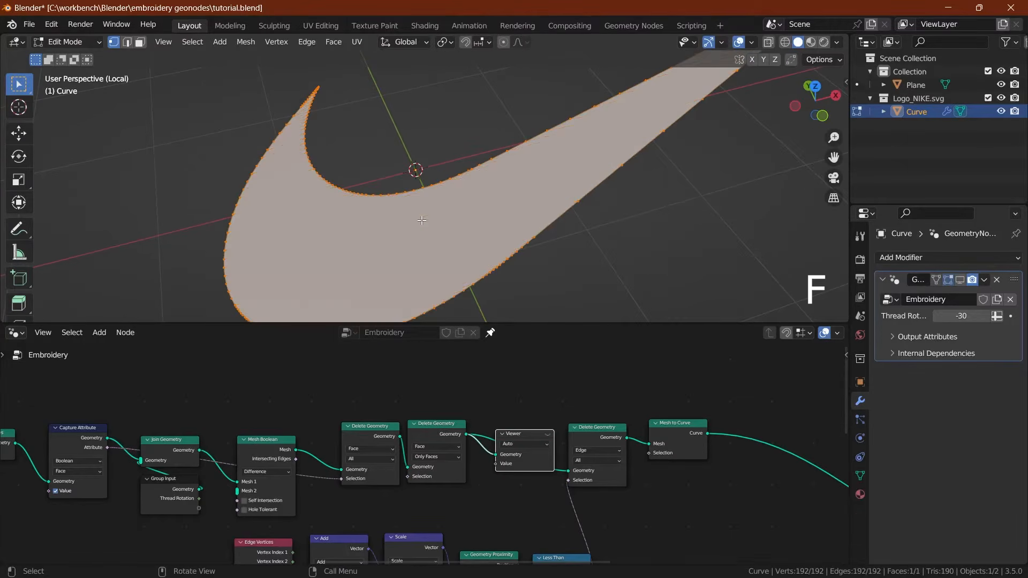
key(Tab)
key(ctrl+s)
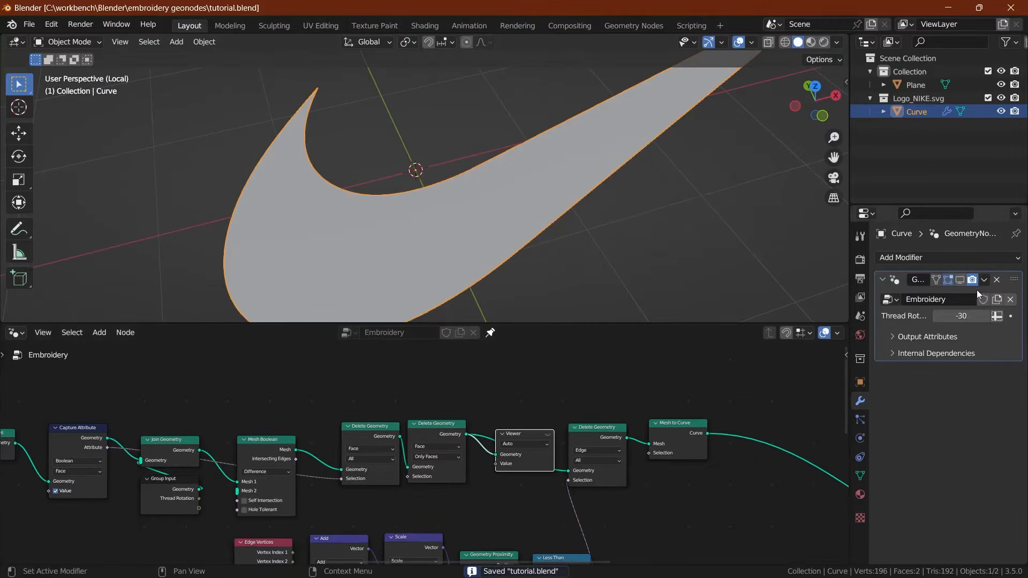
click(960, 279)
Step: Delete the Viewer node beside the Only Faces Delete Geometry node and save the file
middle_drag(562, 225, 444, 194)
click(526, 435)
key(x)
key(ctrl+s)
scroll(672, 434, down, 2)
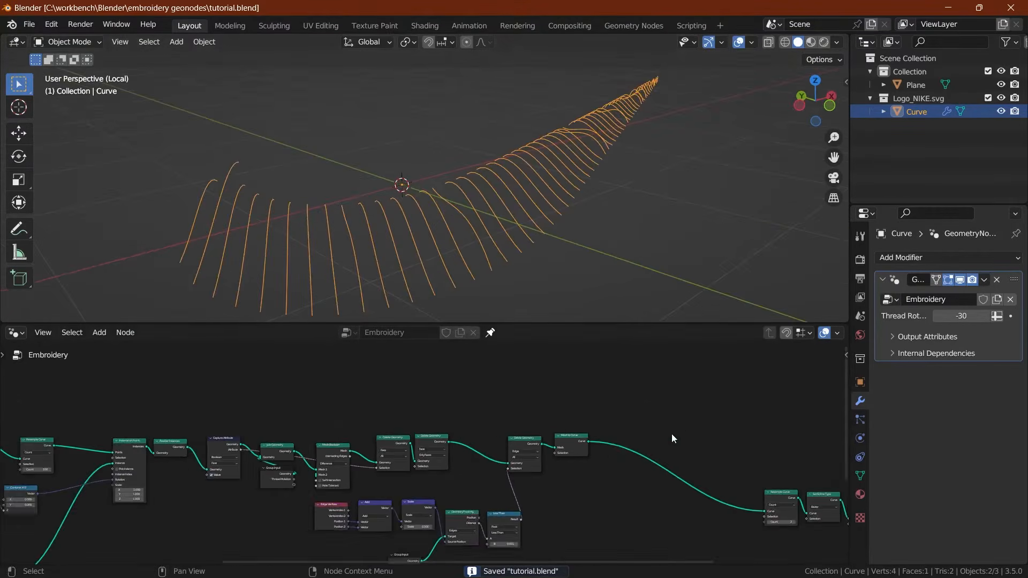
Step: Set the Set Handle Positions node's Z offset to 0.5 and save the file
middle_drag(672, 435, 427, 428)
scroll(528, 486, up, 4)
middle_drag(511, 461, 261, 402)
scroll(428, 441, up, 3)
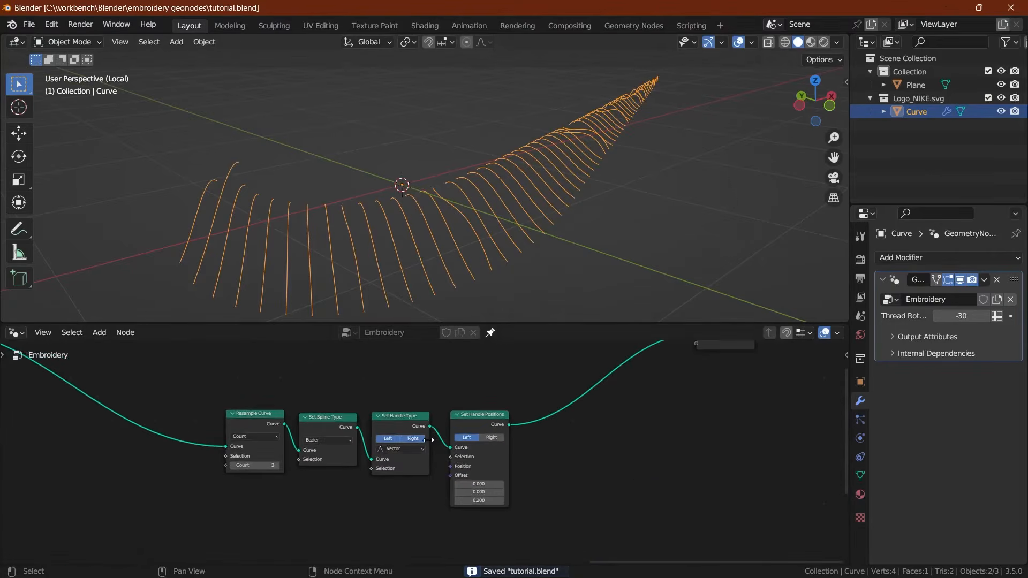
mouse_move(445, 300)
middle_down()
mouse_move(448, 261)
mouse_move(436, 230)
mouse_move(436, 306)
middle_up()
scroll(436, 366, up, 2)
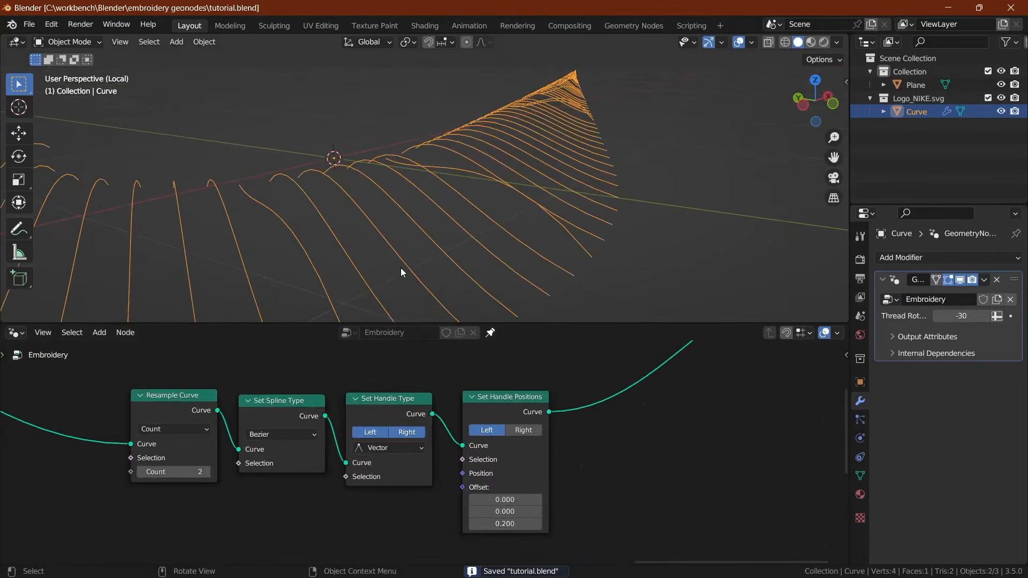
middle_drag(401, 268, 484, 295)
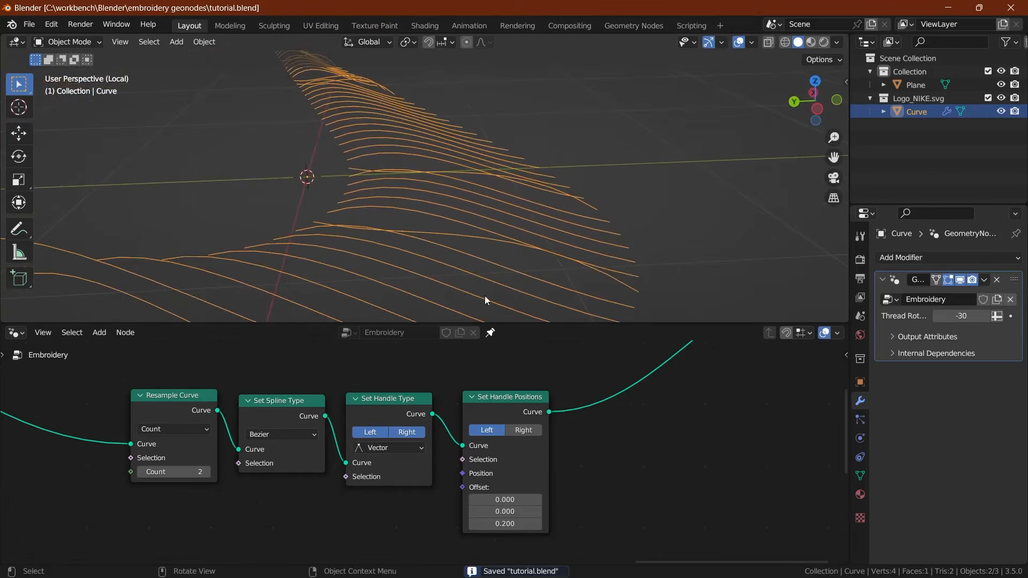
text(0.5)
key(Return)
key(ctrl+s)
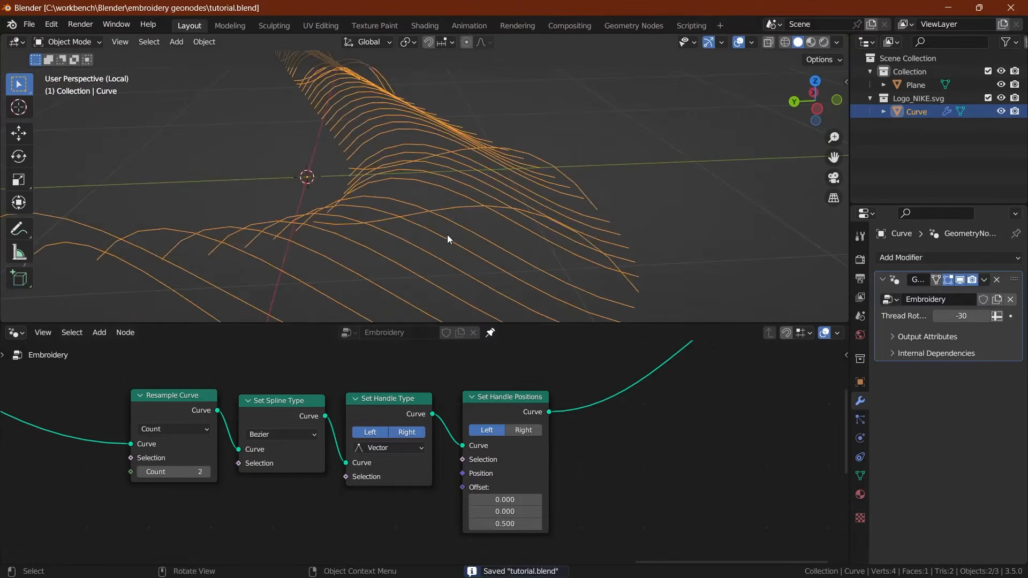
Step: Duplicate the Set Handle Positions node, insert the copy before the Group Output, and switch it to the Right handle
middle_drag(448, 235, 456, 115)
click(526, 398)
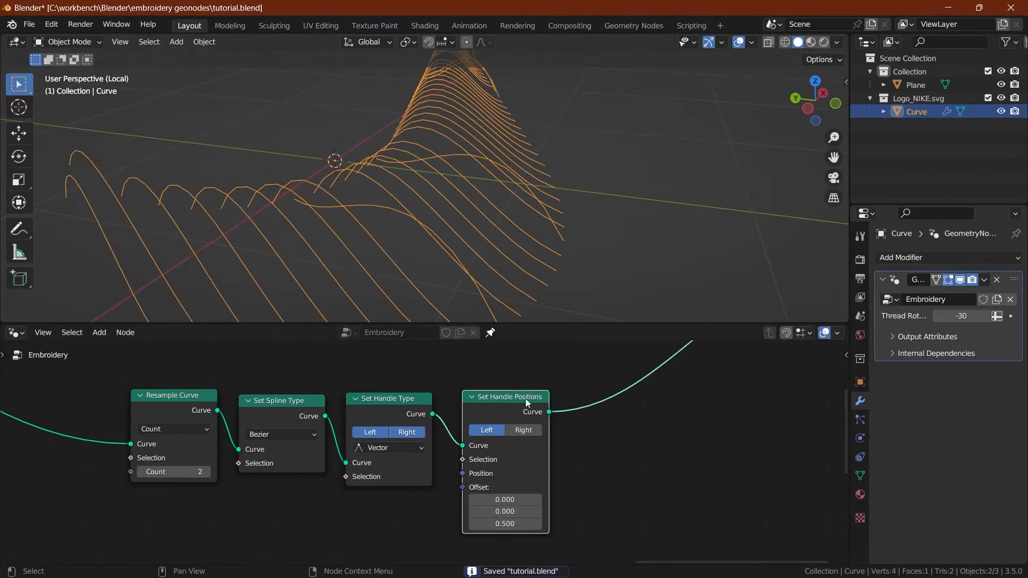
key(shift+d)
click(654, 413)
click(659, 424)
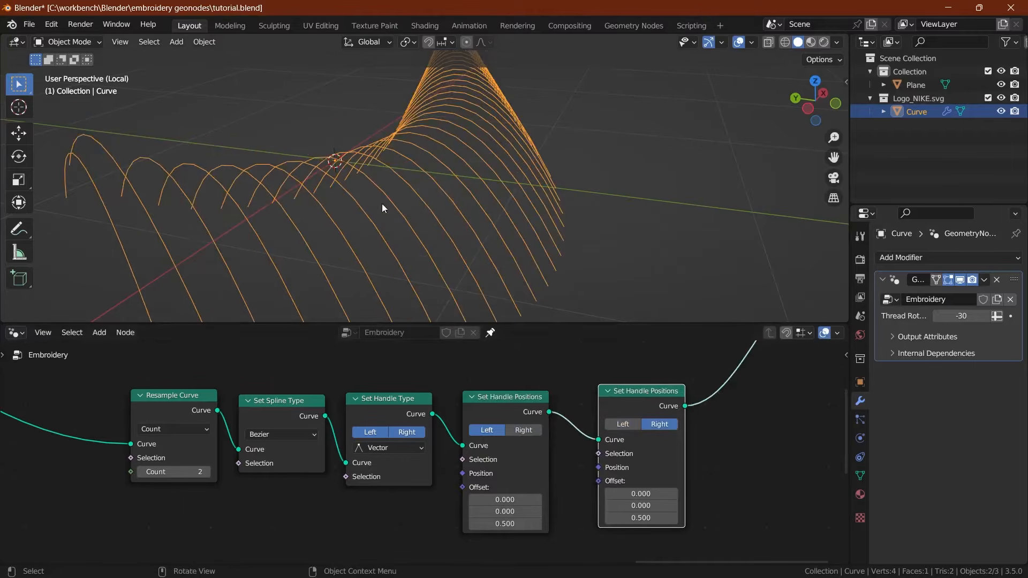
Step: Look over the arched threads from different angles and save the file
middle_drag(381, 203, 439, 171)
key(ctrl+s)
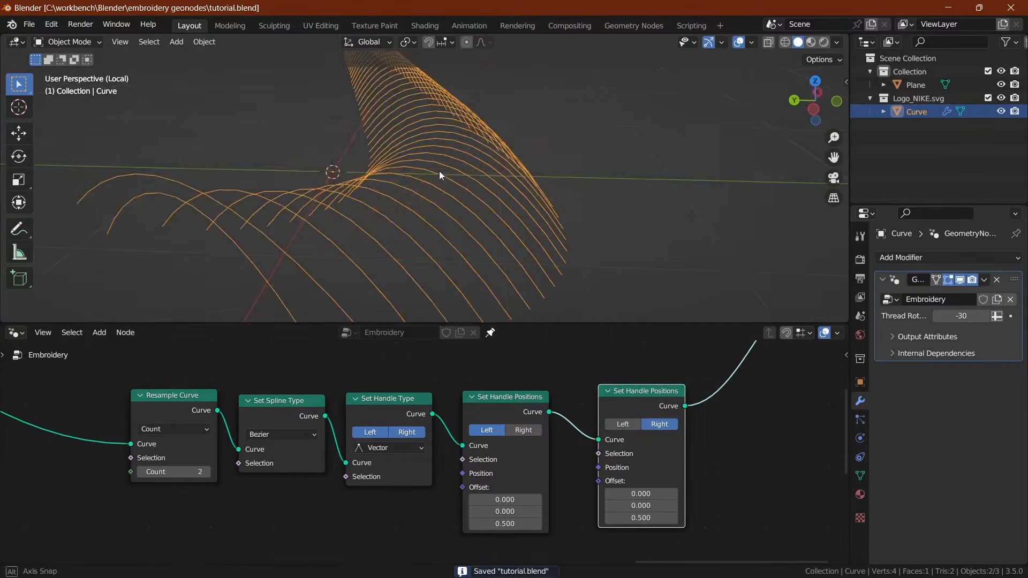
middle_drag(439, 172, 429, 151)
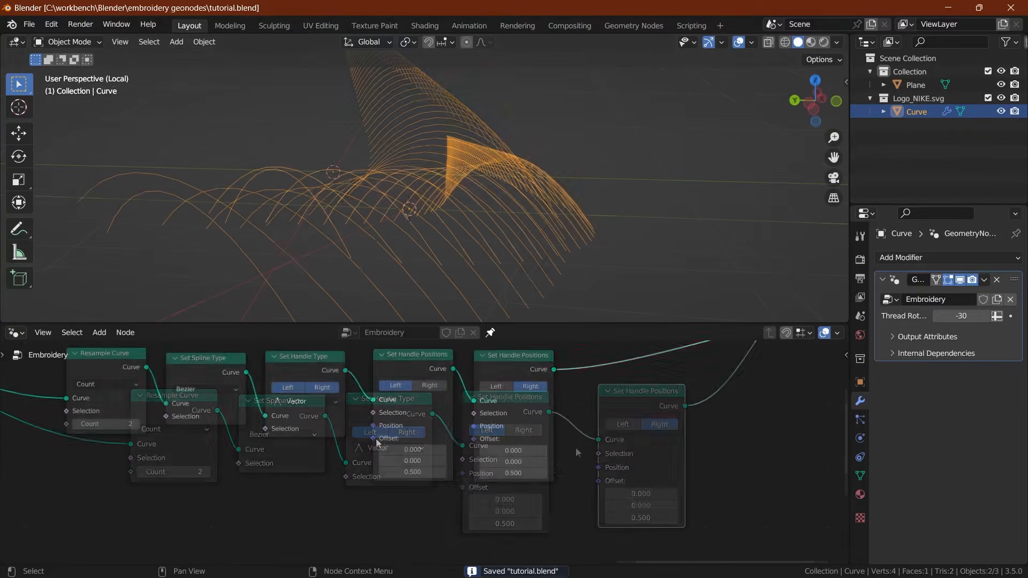
Step: Add a Combine XYZ node and connect its vector to the Offset of both Set Handle Positions nodes
drag(373, 439, 339, 479)
text(com)
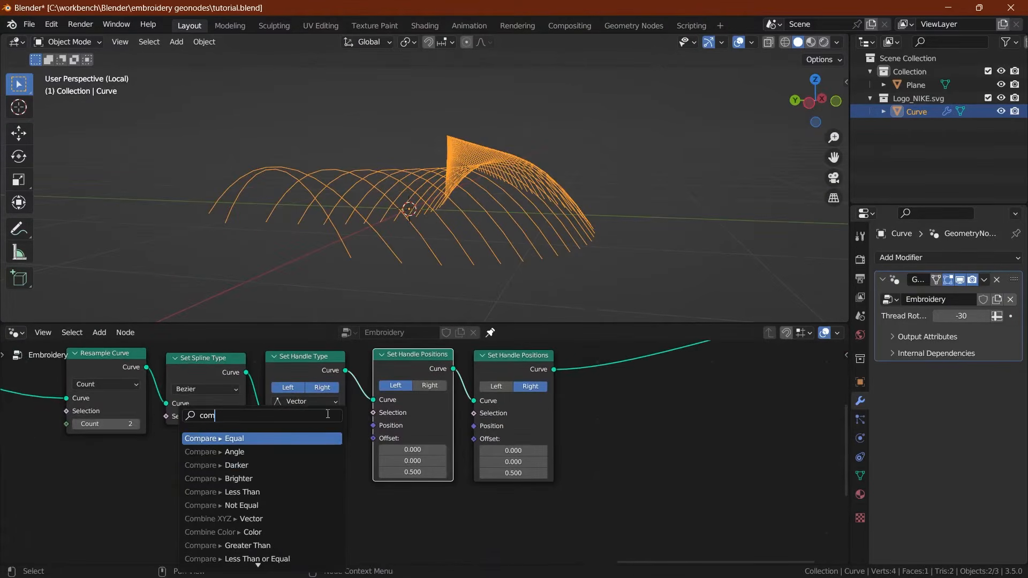
text(b)
key(Return)
click(333, 507)
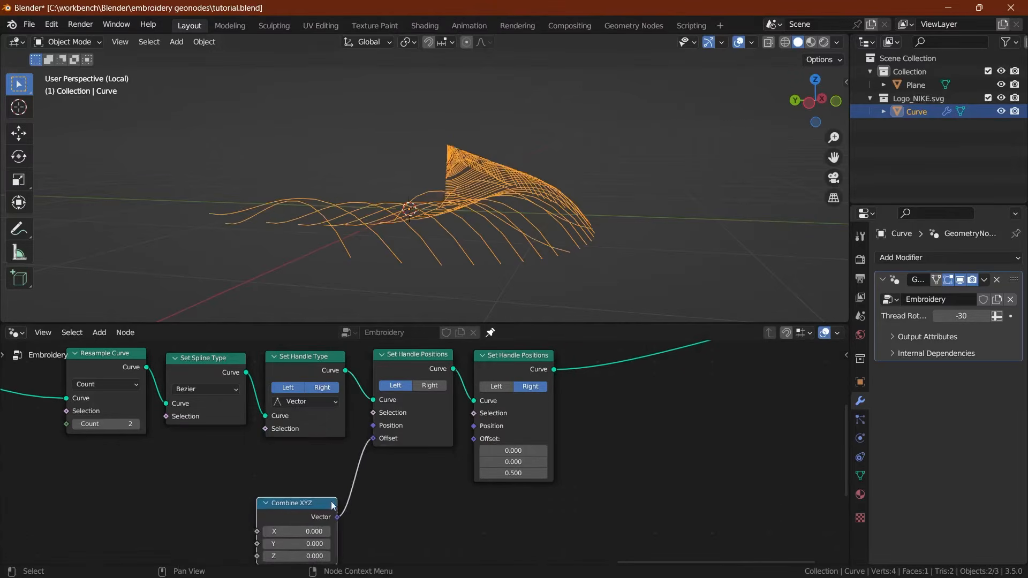
drag(339, 518, 474, 440)
Step: Set the Combine XYZ node's Z value to 0.4 and save the file
middle_drag(280, 533, 331, 484)
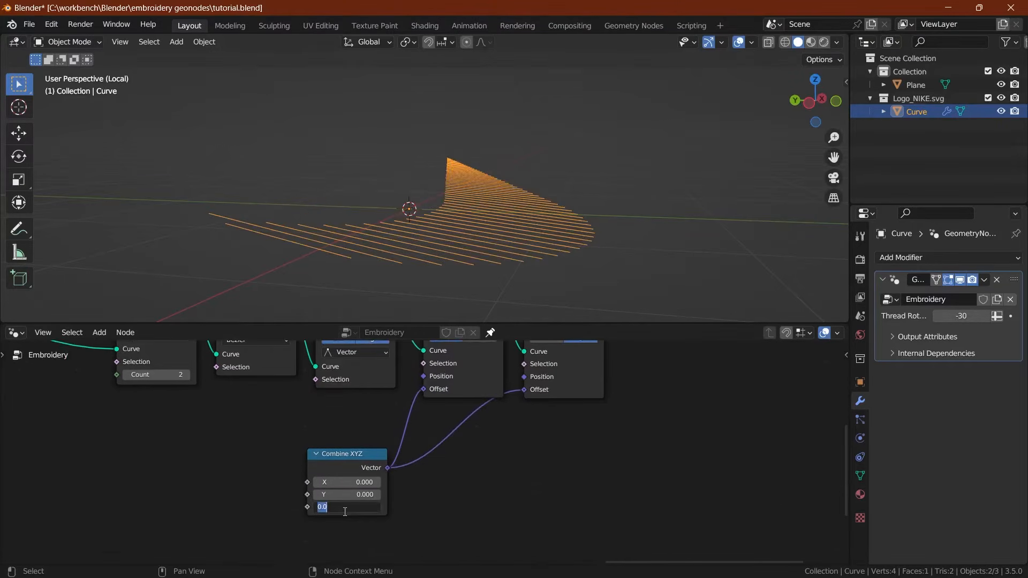
text(0.4)
key(Return)
key(ctrl+s)
middle_drag(390, 192, 374, 225)
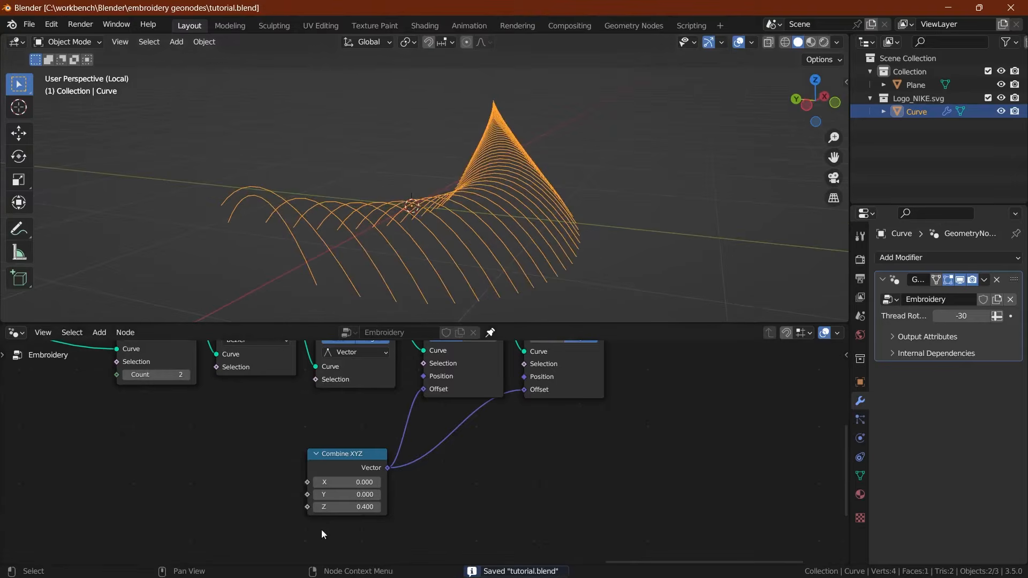
Step: Try other heights with the Combine XYZ node's Z value, restore it to 0.4 and save the file
mouse_move(347, 507)
mouse_down()
mouse_move(316, 507)
mouse_move(384, 507)
mouse_move(354, 507)
mouse_up()
middle_drag(428, 208, 326, 231)
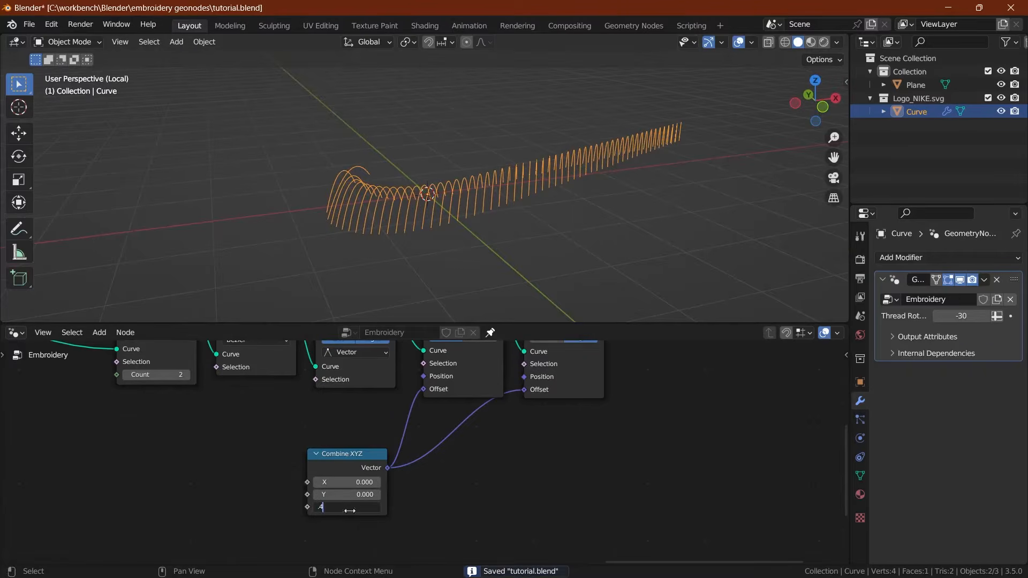
key(Return)
key(ctrl+s)
middle_drag(415, 178, 369, 248)
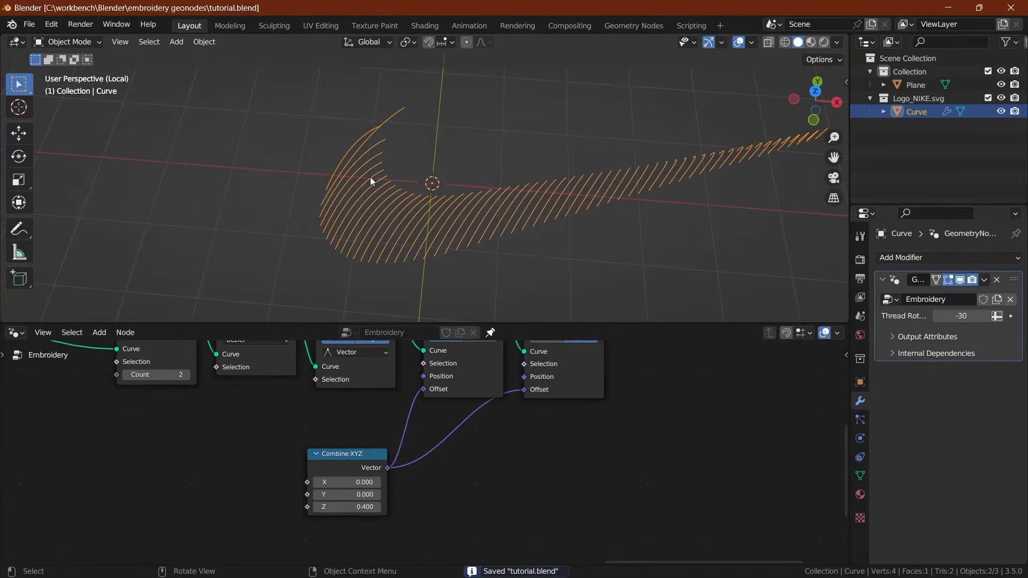
Step: Add a cube mesh at the world origin beside the logo threads and scale it down
mouse_move(370, 177)
middle_down()
mouse_move(374, 200)
mouse_move(346, 271)
middle_up()
key(shift+a)
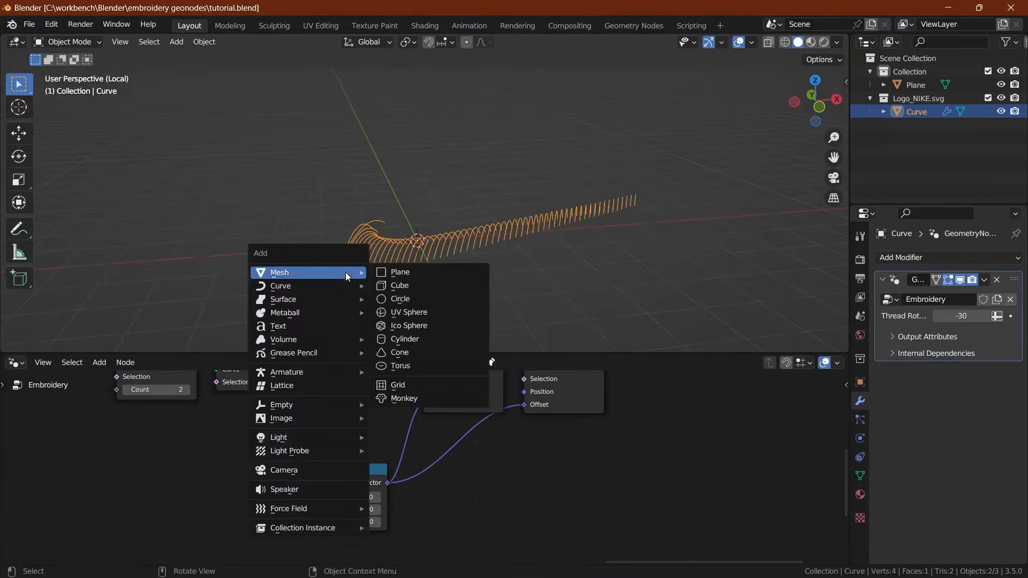
mouse_move(303, 272)
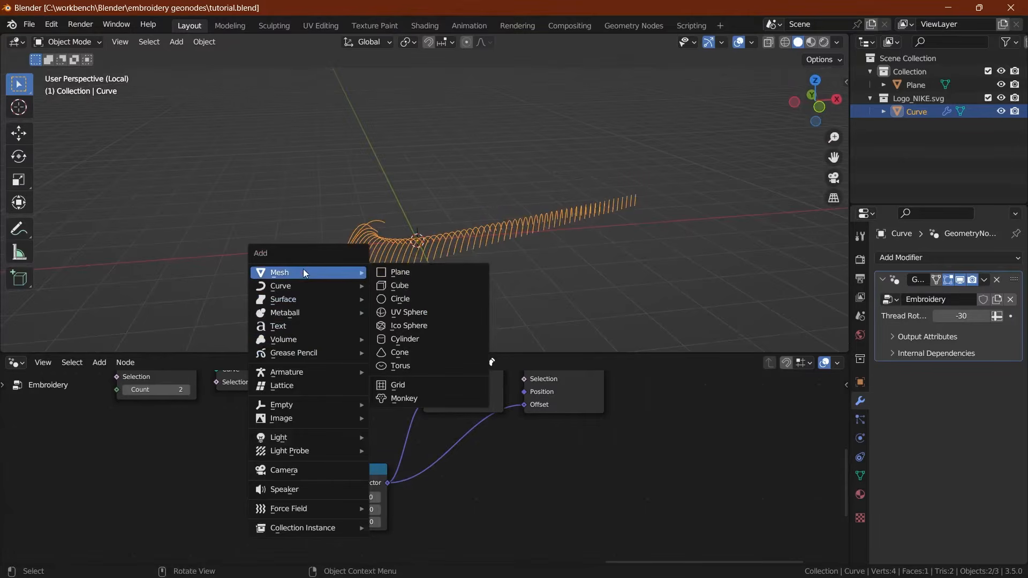
click(400, 288)
key(s)
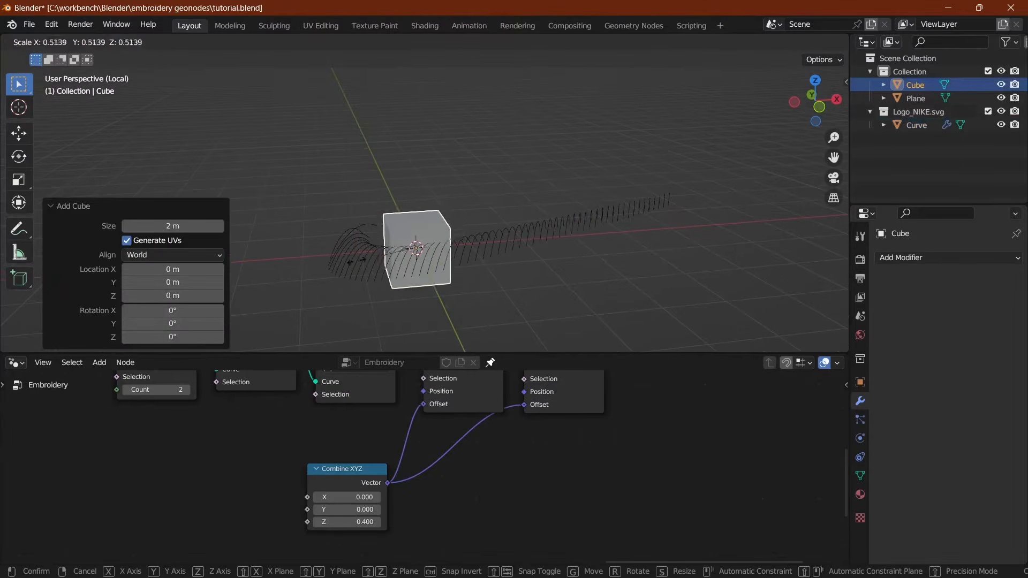
click(398, 258)
Step: Shrink the cube further by a factor of 0.725 and apply its rotation and scale
scroll(377, 264, up, 5)
shift+middle_drag(321, 294, 335, 237)
key(s)
click(362, 310)
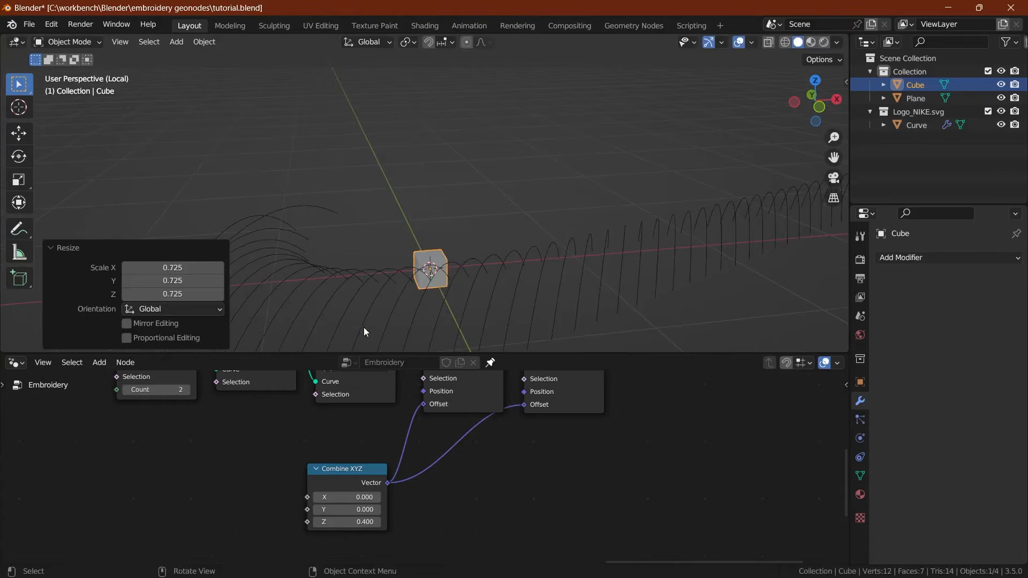
key(ctrl+a)
click(352, 339)
Step: Raise the cube 1 m along Z above the logo and save the file
scroll(433, 202, down, 2)
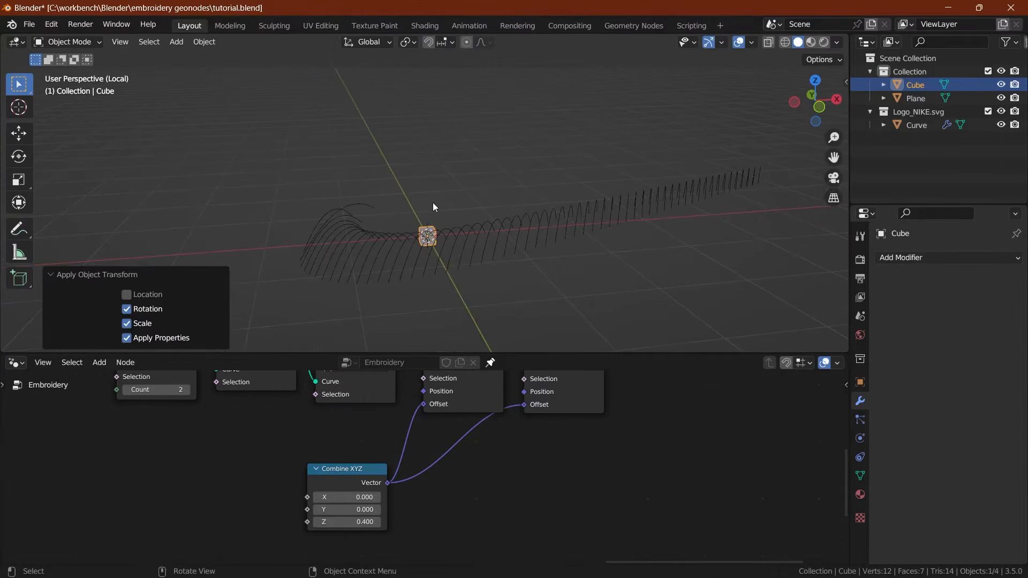
key(g)
key(z)
key(Return)
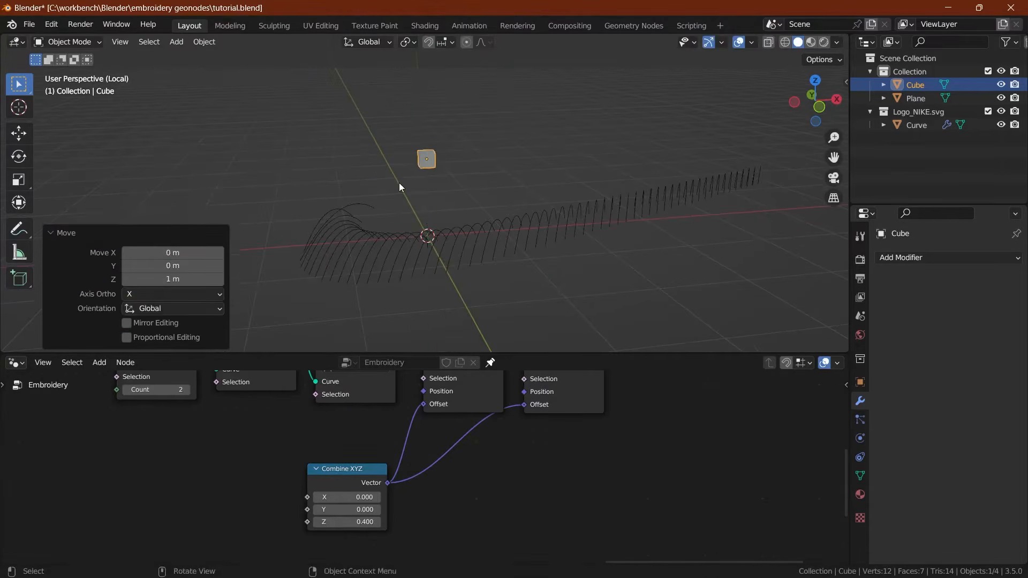
scroll(432, 169, down, 2)
key(ctrl+s)
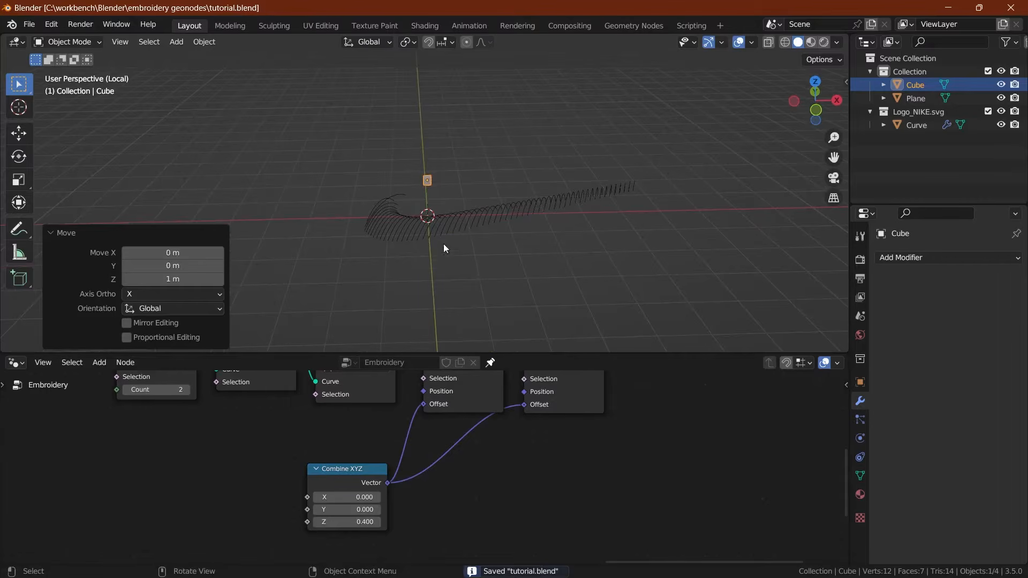
Step: Split the node editor area horizontally and turn the lower part into a Timeline
click(52, 231)
drag(841, 557, 232, 475)
click(16, 485)
click(15, 485)
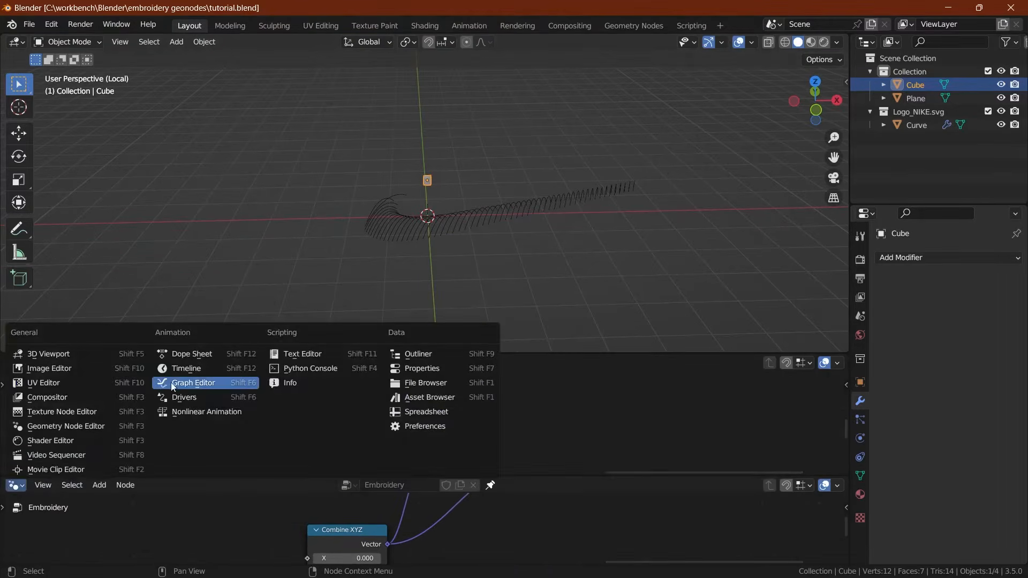
click(219, 368)
Step: Move the cube along X to -3 m and keyframe its location at frame 1
key(g)
key(x)
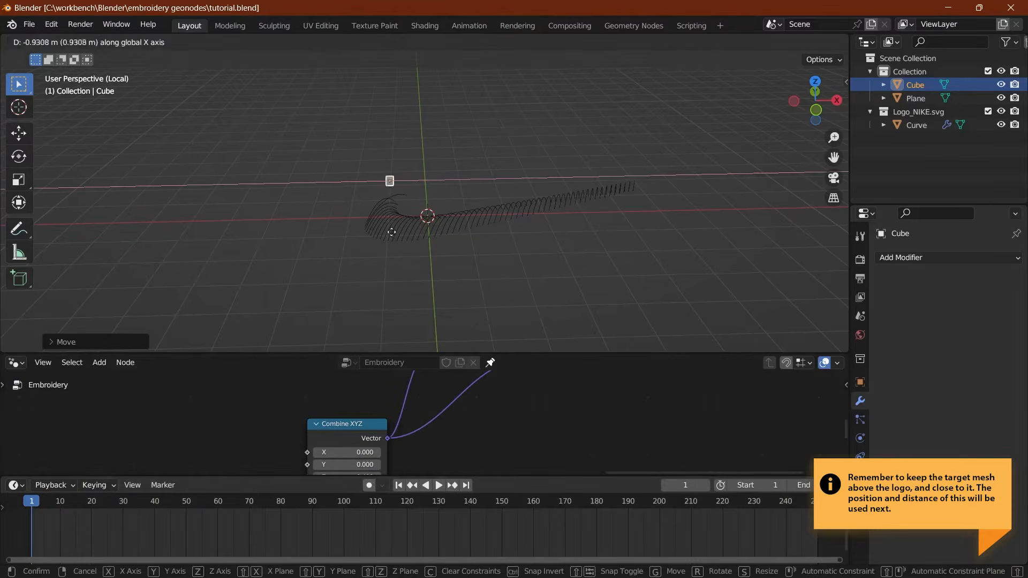
click(327, 233)
click(861, 382)
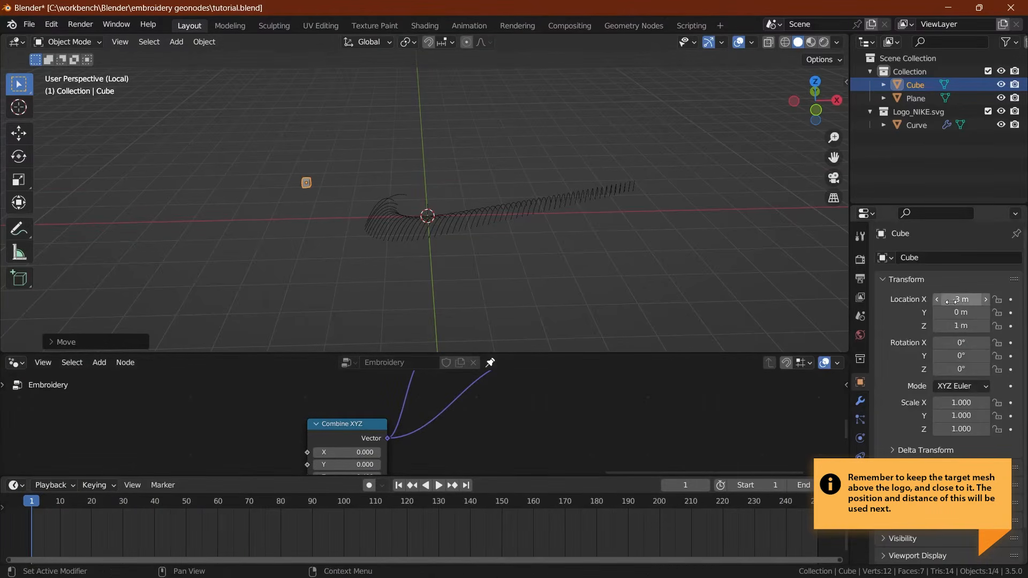
key(i)
Step: Set the animation's end frame to 120 and go to frame 120
click(807, 484)
text(12)
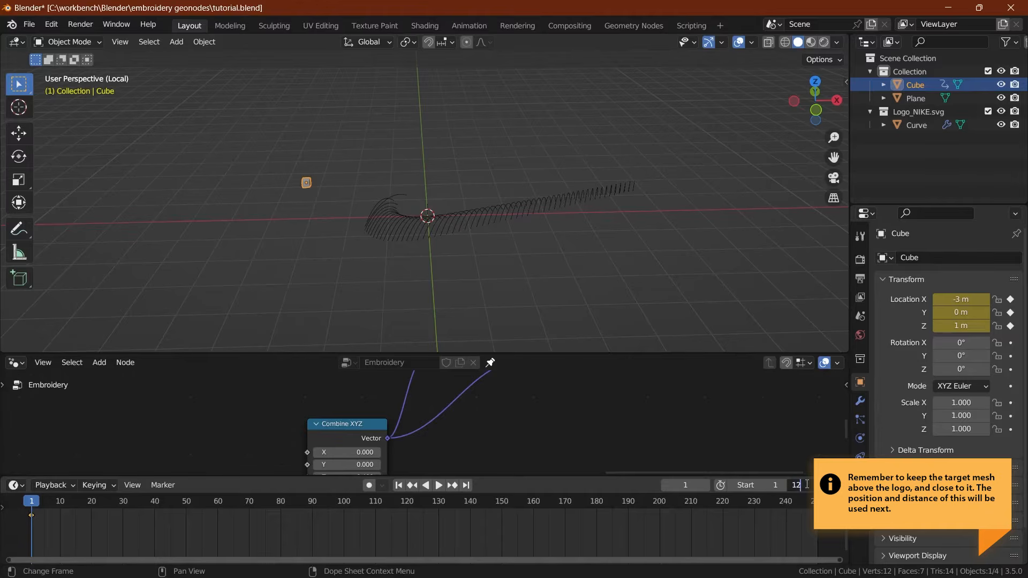
text(0)
key(Return)
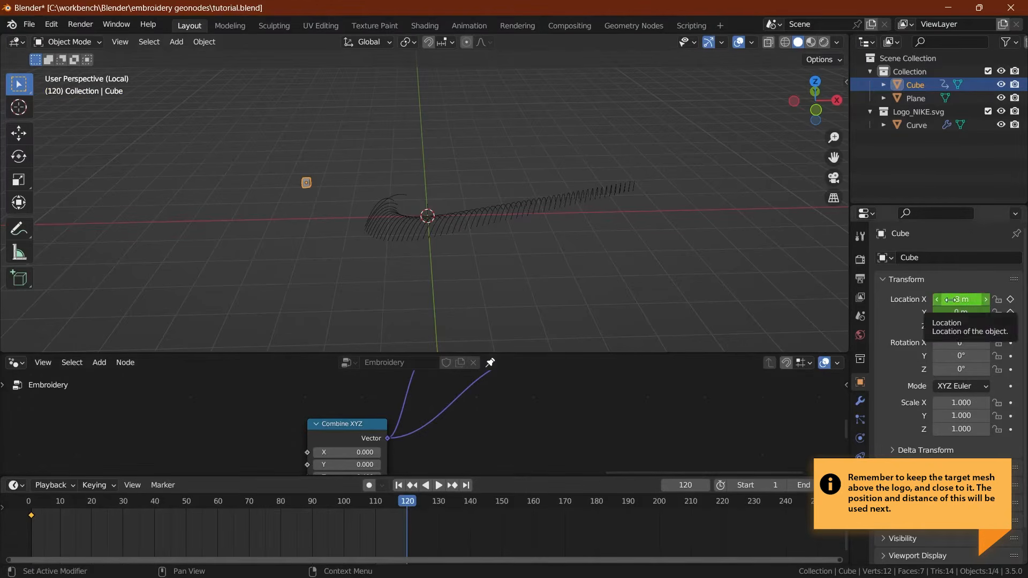
Step: Move the cube 12 m along X to 9 m, keyframe its location at frame 120 and save the file
key(g)
key(x)
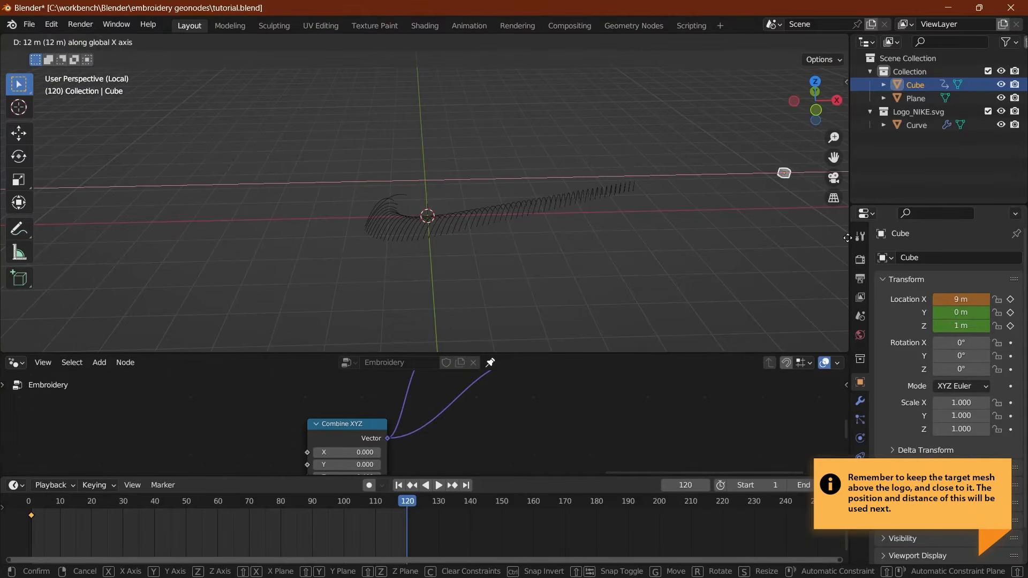
click(848, 237)
key(i)
middle_drag(266, 536, 401, 545)
scroll(398, 520, down, 1)
key(ctrl+s)
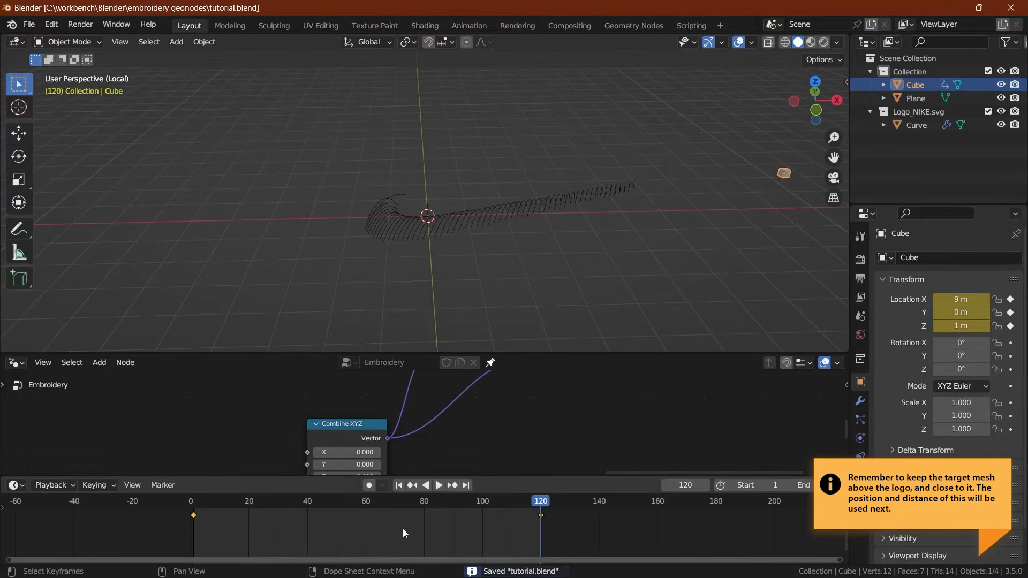
Step: Remove the cube's Y and Z location keyframes, keeping only the X location animated
right_click(961, 326)
click(909, 399)
right_click(957, 315)
click(910, 316)
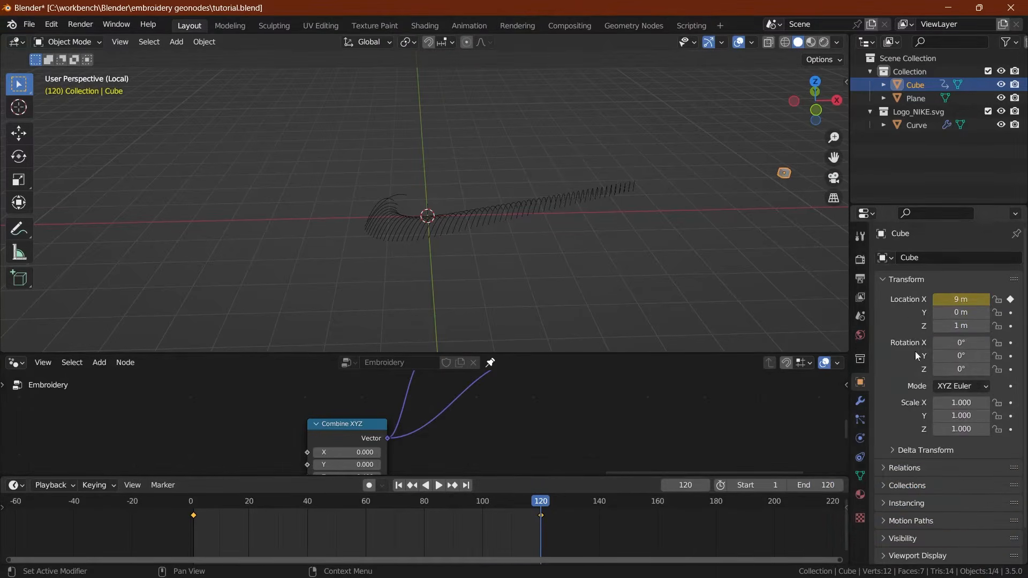
Step: Play the cube's animation from the first frame to check its movement across the logo
click(400, 486)
key(space)
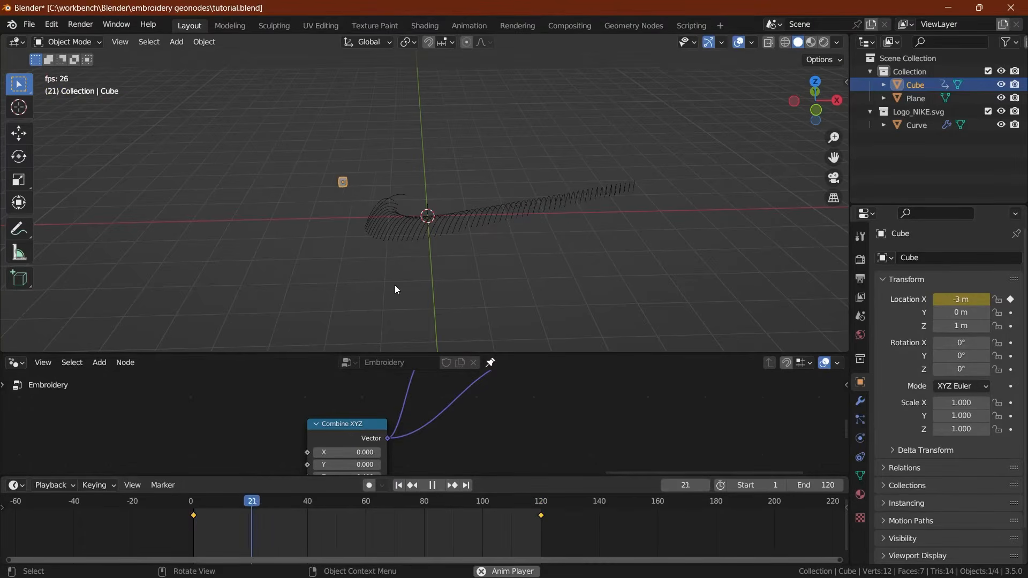
key(space)
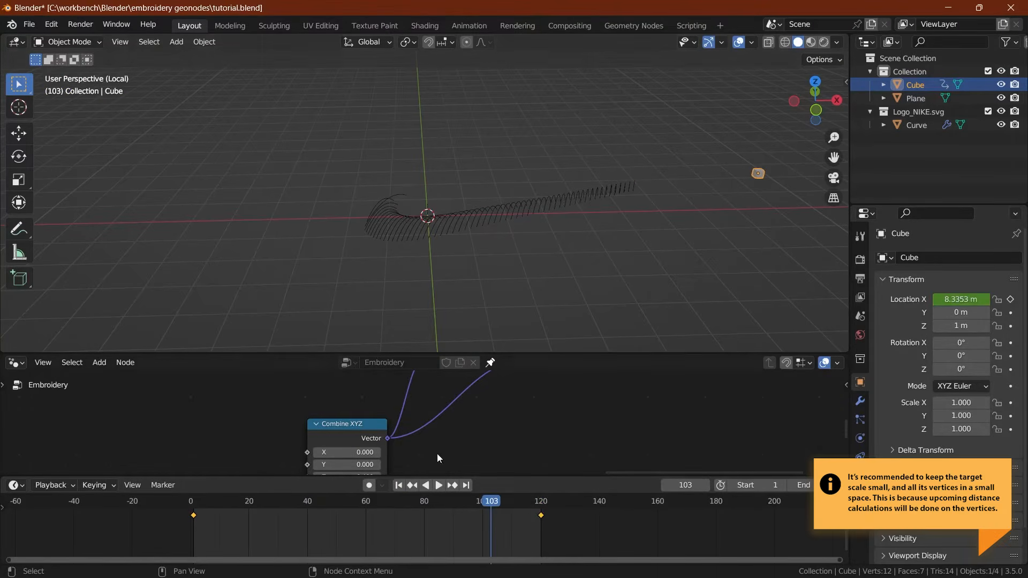
Step: Set the interpolation of both cube keyframes to Linear
drag(570, 529, 97, 496)
right_click(194, 515)
key(t)
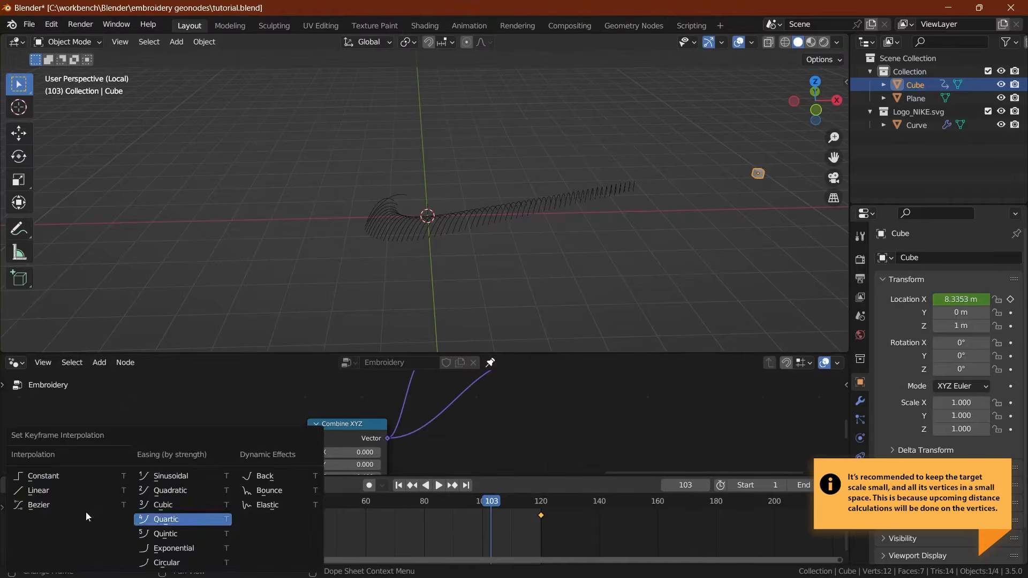
click(65, 491)
Step: Play back the cube's linear motion, return to frame 1 and save the file
click(398, 485)
key(space)
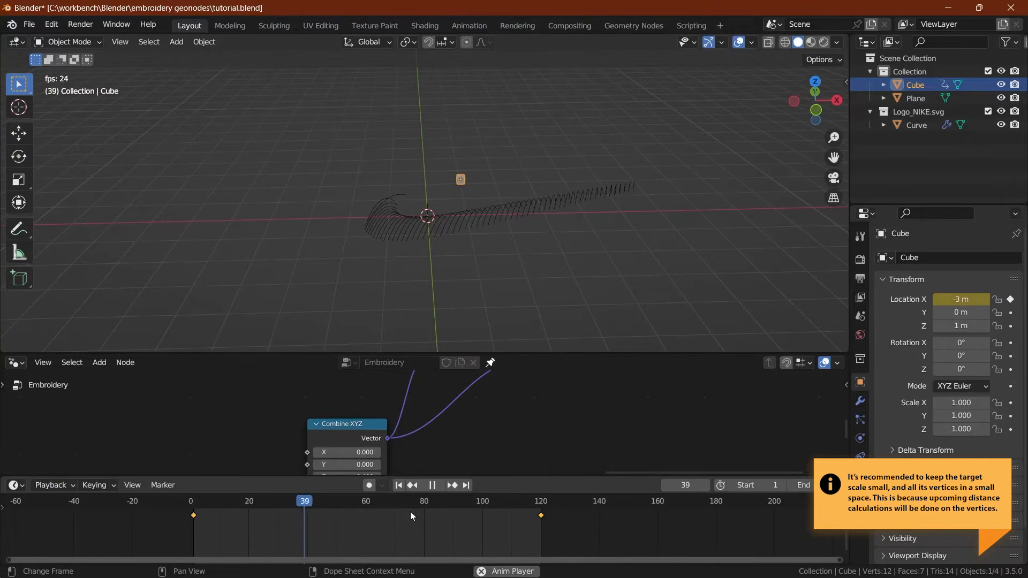
key(space)
click(398, 486)
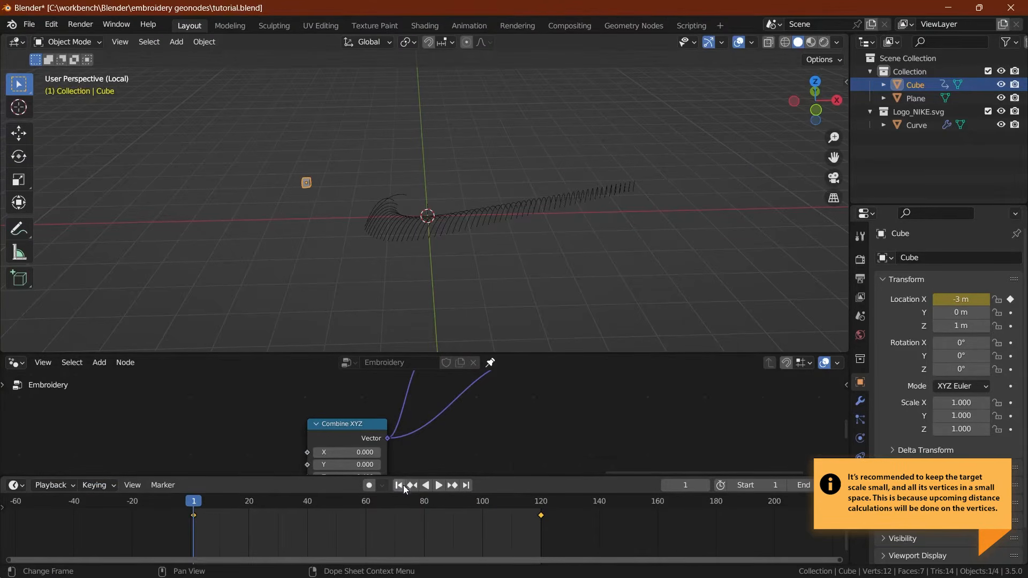
key(ctrl+s)
Step: Close the Timeline area by merging it into the node editor and save the file
mouse_move(348, 190)
middle_down()
mouse_move(339, 214)
mouse_move(337, 202)
middle_up()
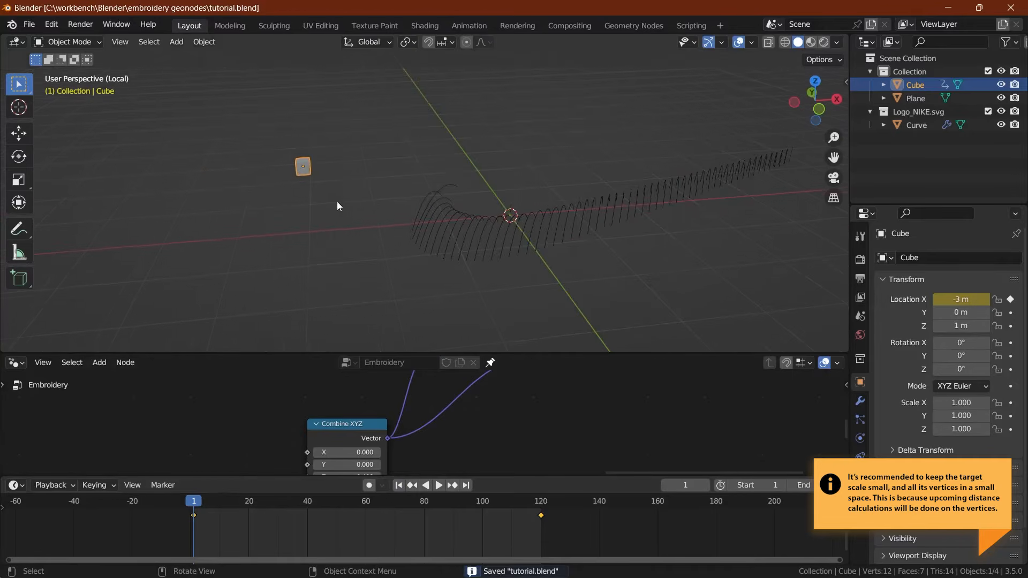
middle_drag(302, 169, 293, 175)
drag(254, 476, 250, 498)
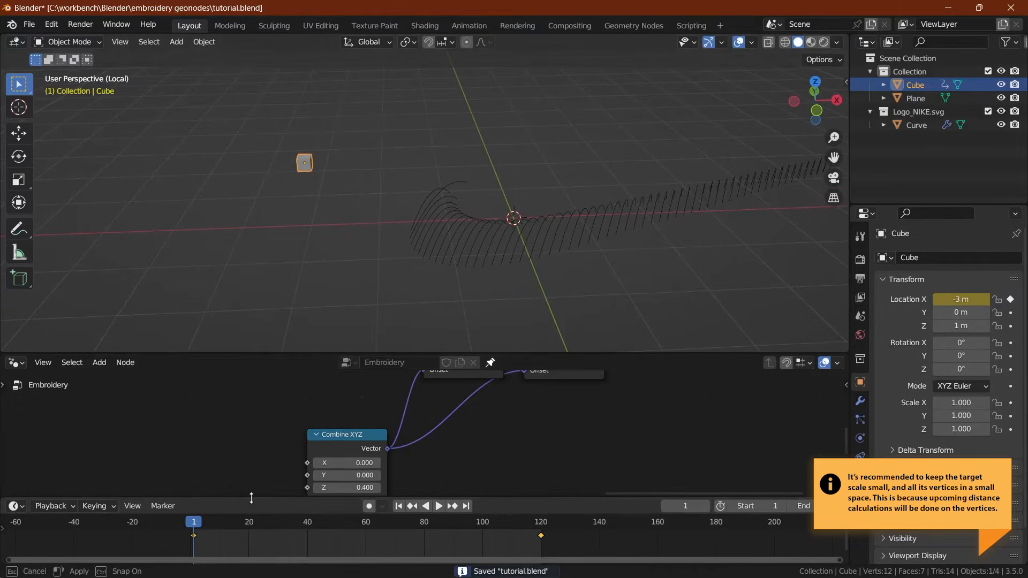
drag(846, 496, 844, 522)
key(ctrl+s)
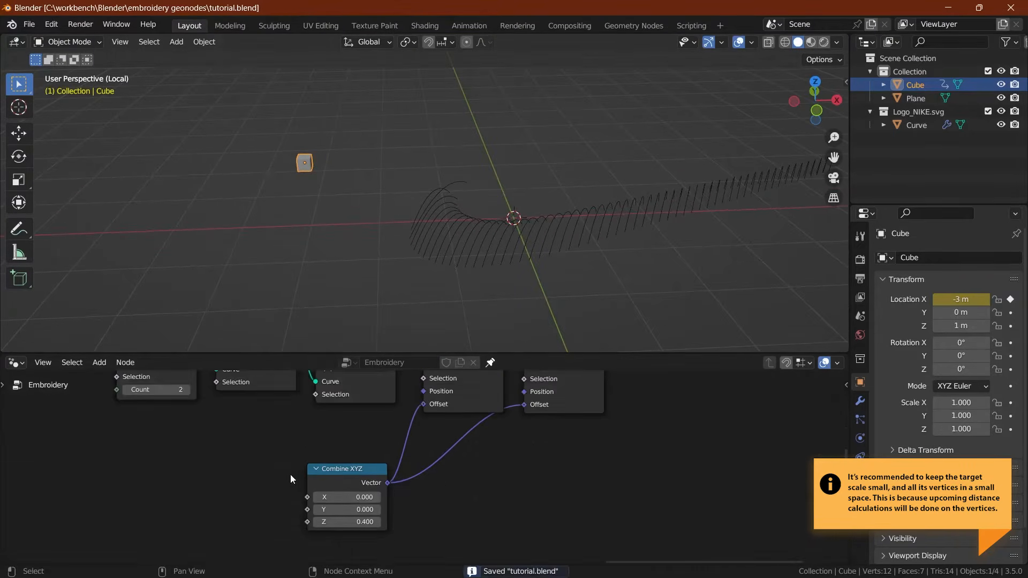
Step: Rename the cube as Target and the logo's Curve object as Logo
scroll(397, 448, down, 4)
double_click(915, 85)
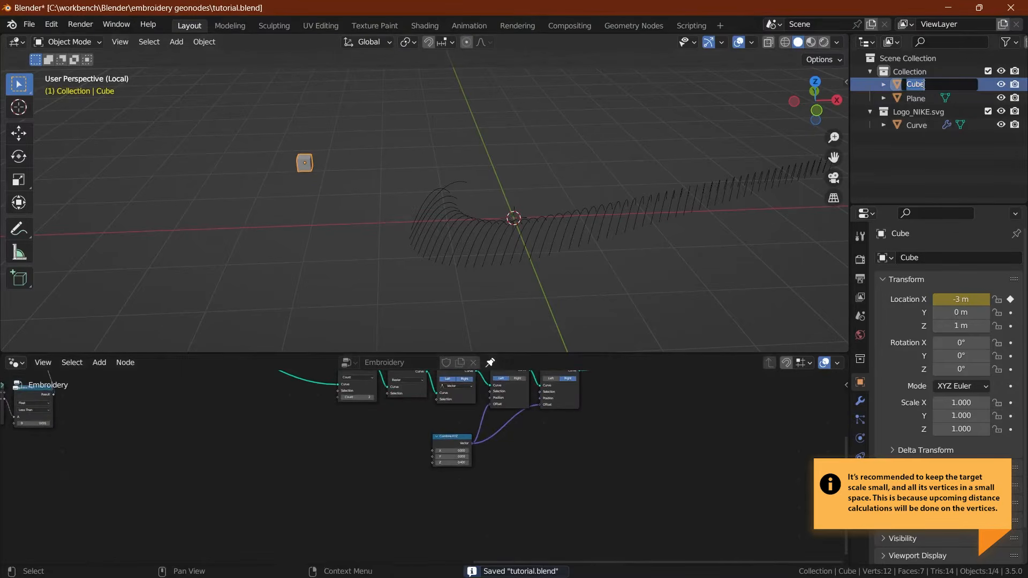
key(Return)
double_click(931, 125)
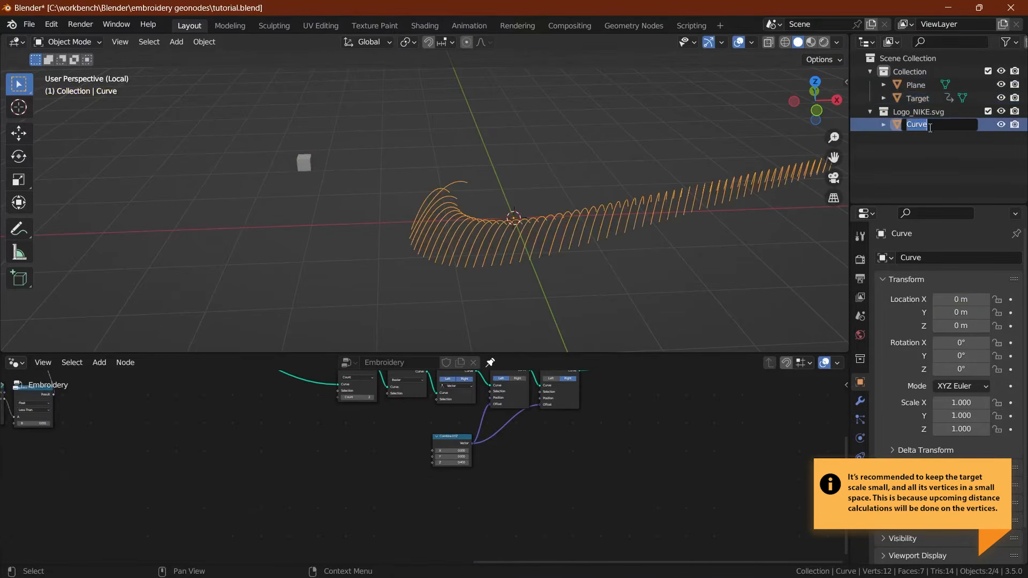
text(Logo)
key(Return)
Step: Move the Logo object into Collection and delete the emptied Logo_NIKE.svg collection
drag(928, 128, 910, 70)
click(914, 128)
key(x)
Step: Rename the Plane object as Fabric
double_click(915, 98)
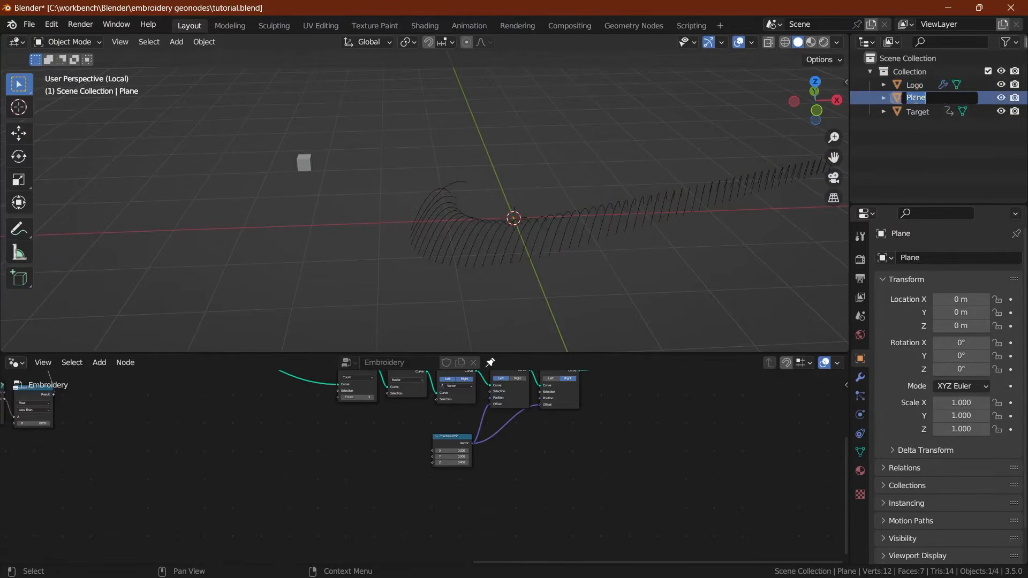
text(Fabric)
key(Return)
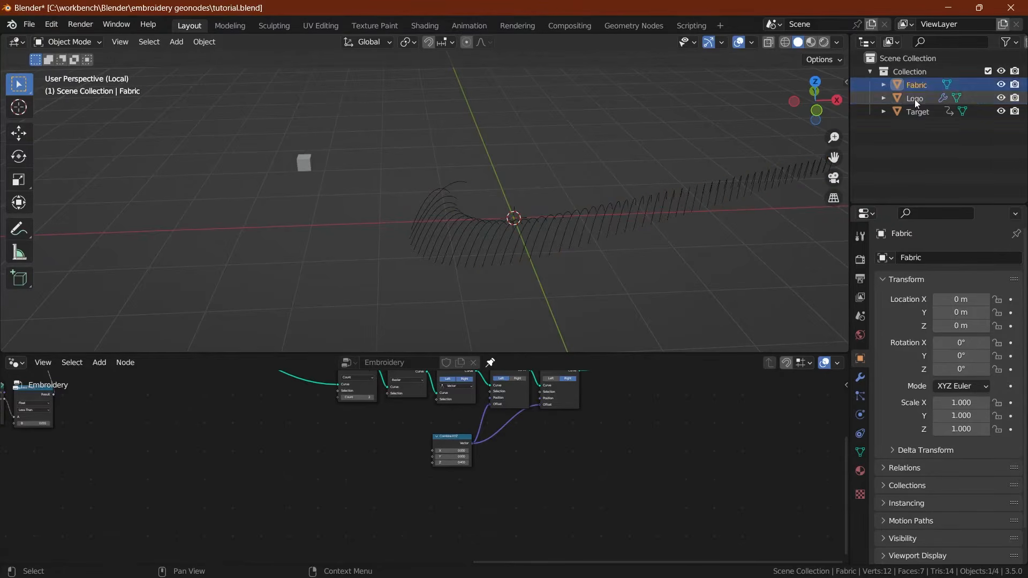
Step: Bring the Target object into the Embroidery node tree as an Object Info node set to Relative
click(927, 113)
drag(923, 113, 304, 487)
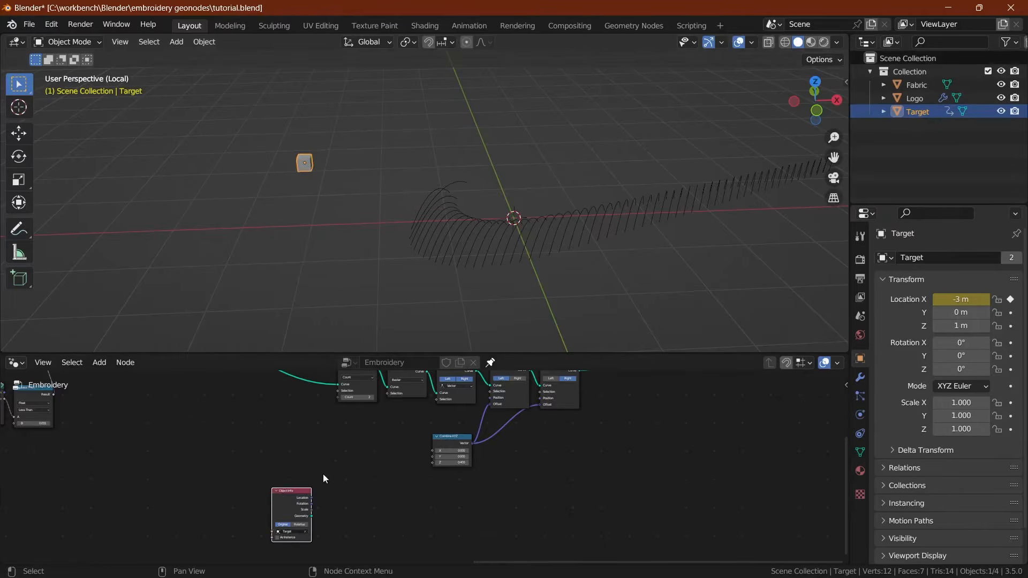
middle_drag(347, 453, 316, 502)
scroll(418, 449, up, 3)
middle_drag(419, 449, 380, 451)
scroll(379, 451, down, 8)
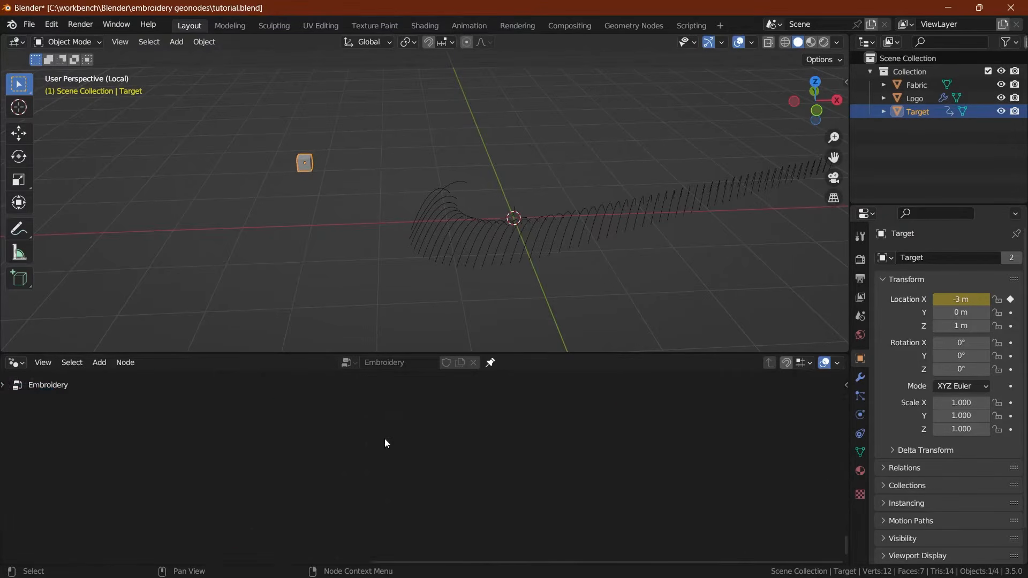
scroll(384, 437, up, 8)
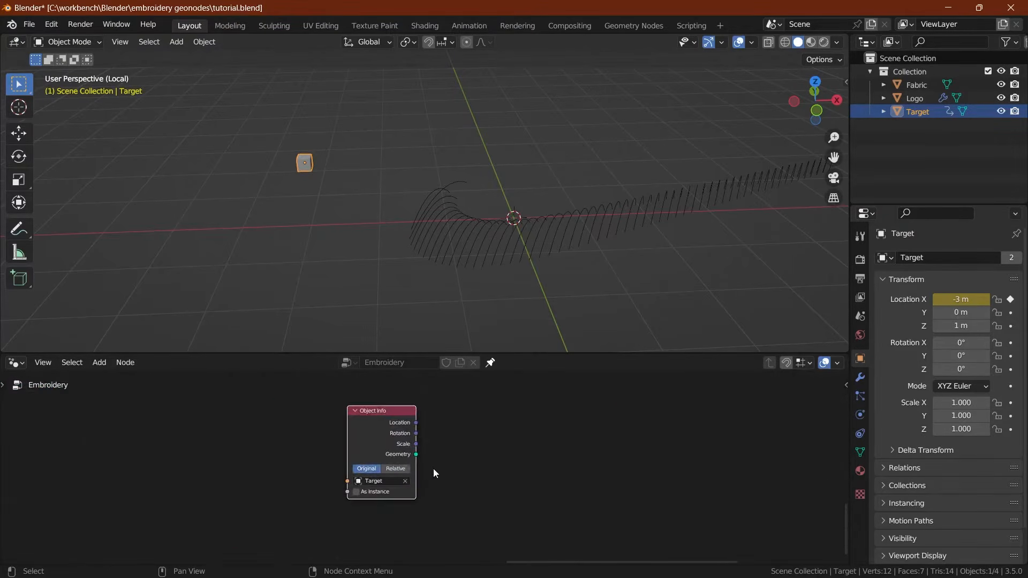
click(397, 469)
scroll(413, 454, down, 2)
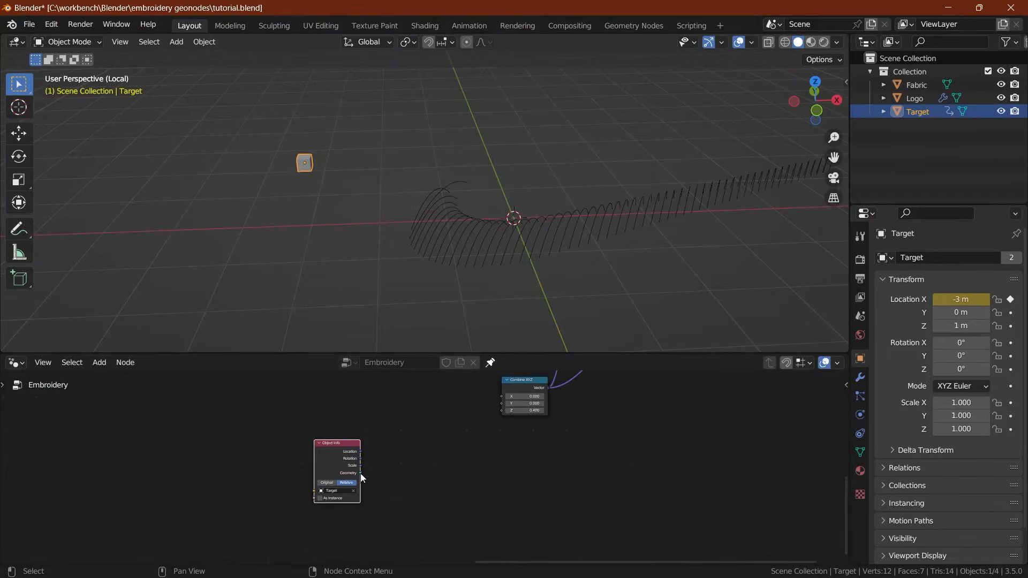
Step: Add a Realize Instances node fed by the Object Info node's Geometry output
drag(361, 474, 399, 438)
text(real)
key(Return)
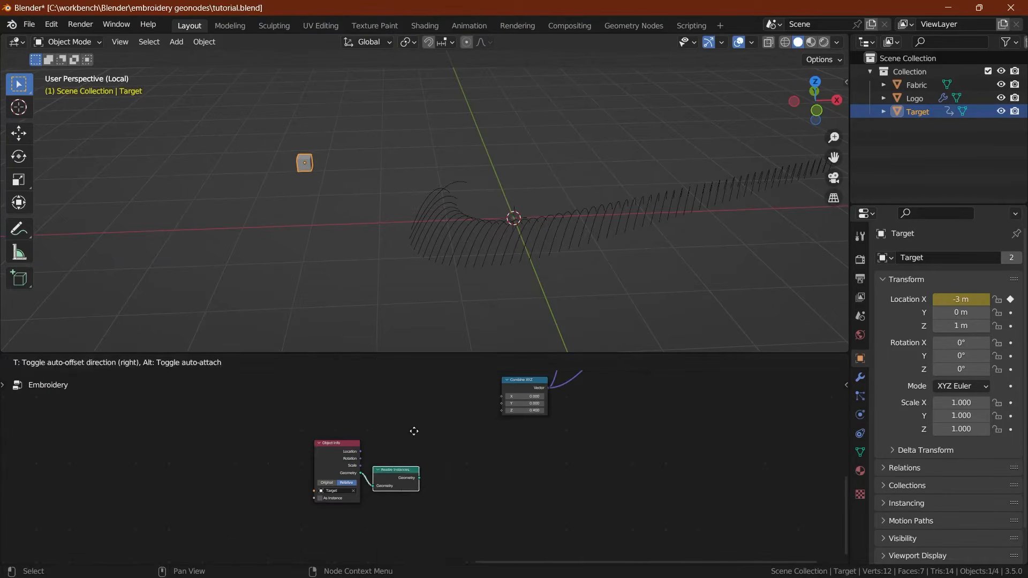
click(416, 428)
middle_drag(401, 457, 256, 464)
scroll(256, 464, up, 1)
scroll(262, 467, down, 3)
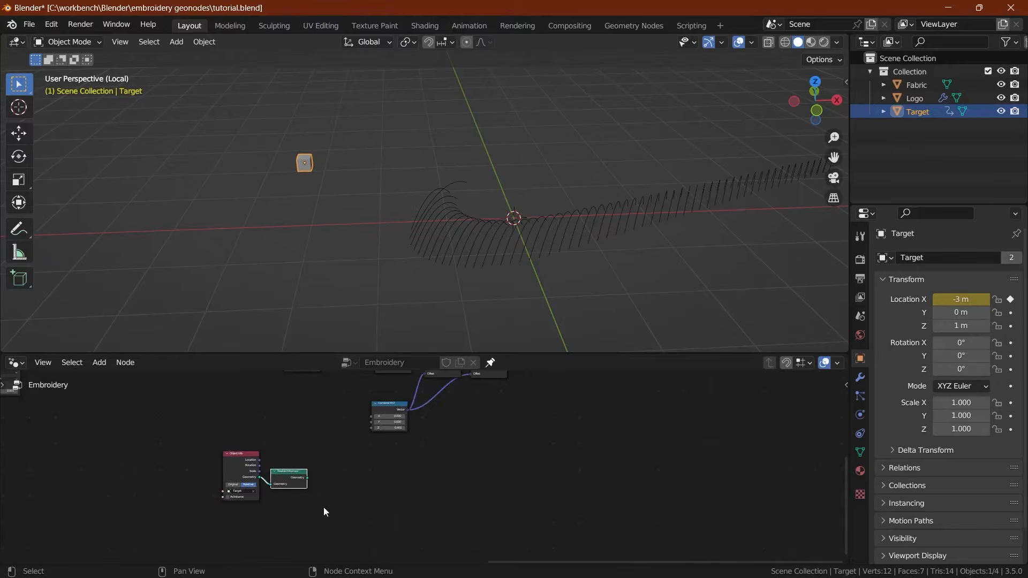
Step: Add a Geometry Proximity node with Realize Instances feeding its Target input, set it to Points and save the file
drag(274, 484, 238, 484)
text(proxi)
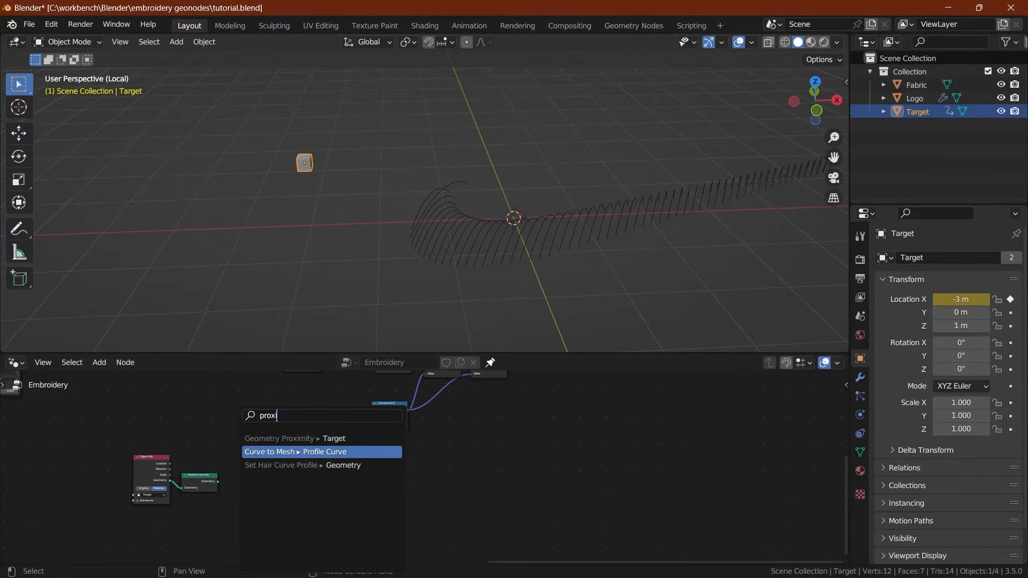
click(257, 440)
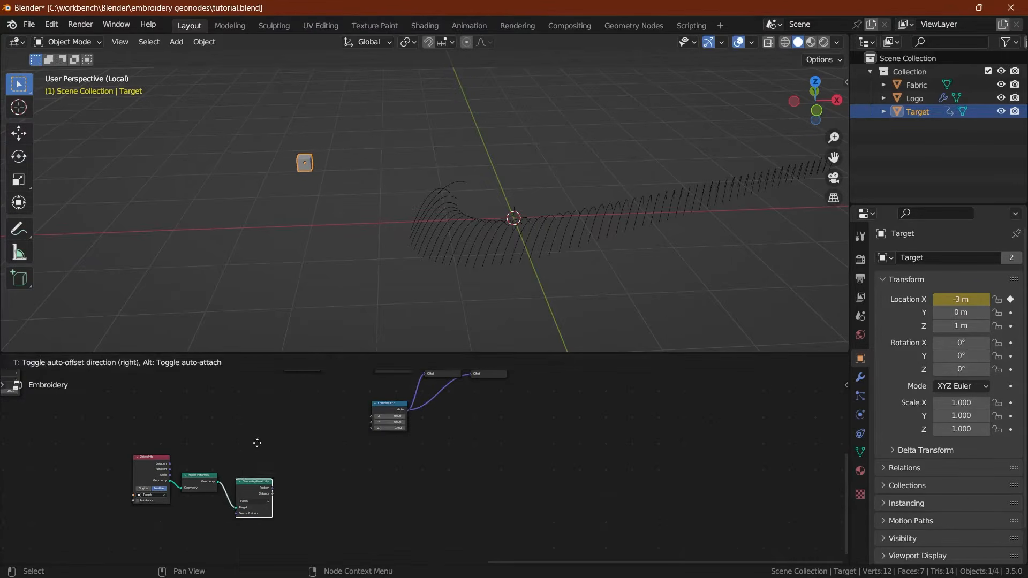
click(254, 430)
scroll(241, 482, up, 3)
click(277, 490)
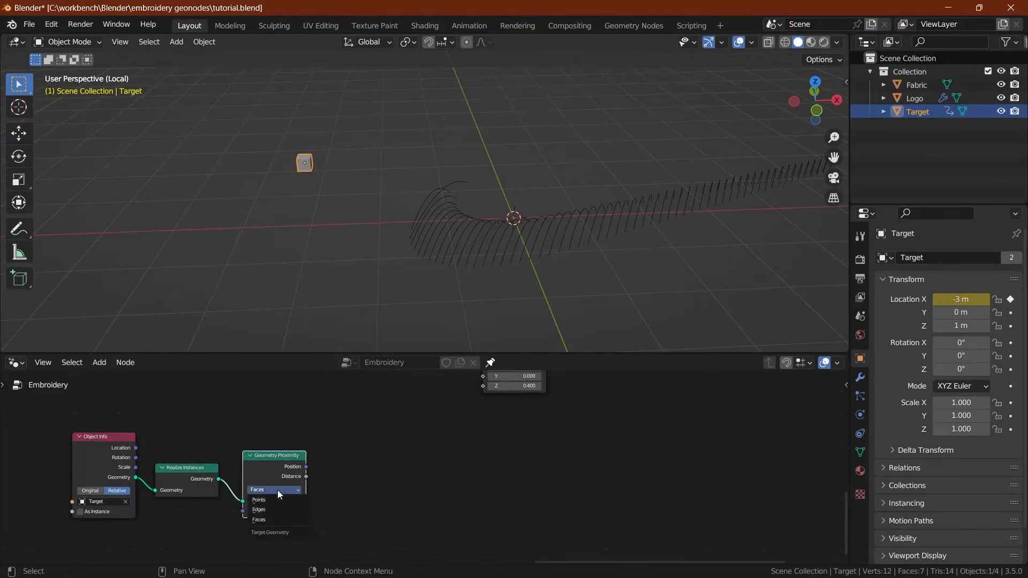
click(274, 502)
key(ctrl+s)
middle_drag(358, 437, 363, 469)
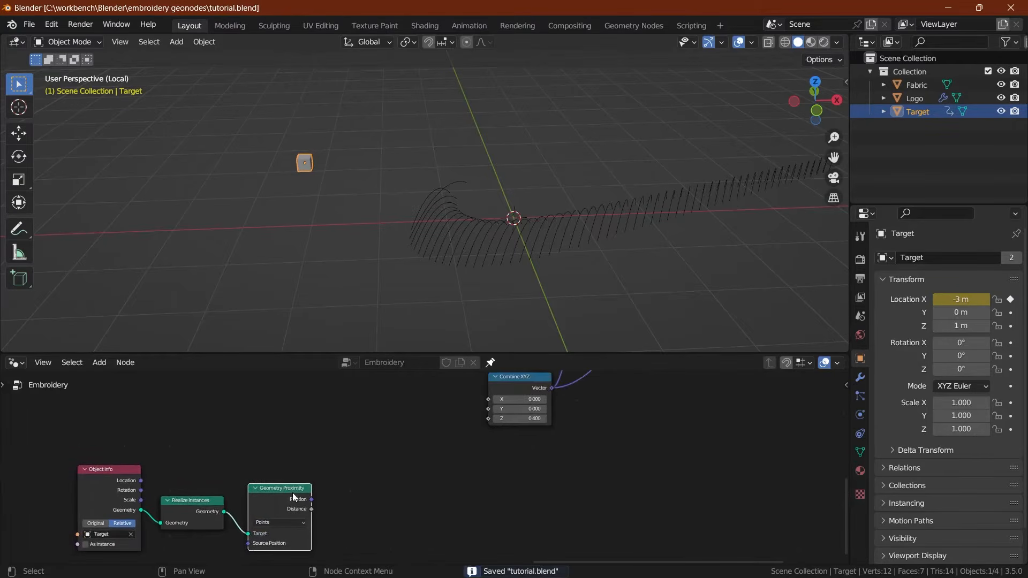
Step: Connect Geometry Proximity's Distance output to the Z input of Combine XYZ and save the file
drag(292, 493, 288, 484)
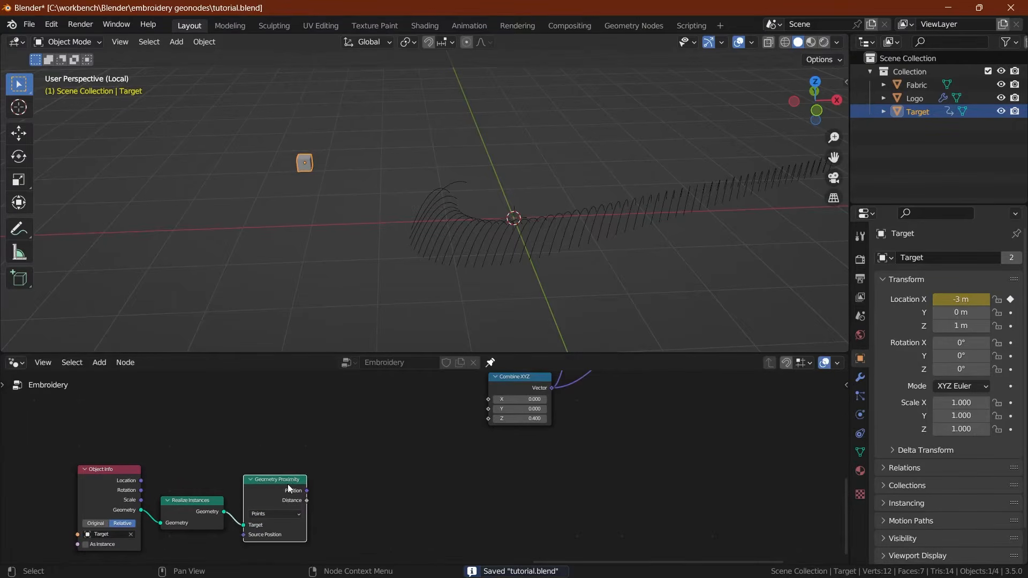
drag(307, 500, 490, 419)
mouse_move(372, 209)
middle_down()
mouse_move(371, 197)
mouse_move(362, 213)
middle_up()
key(ctrl+s)
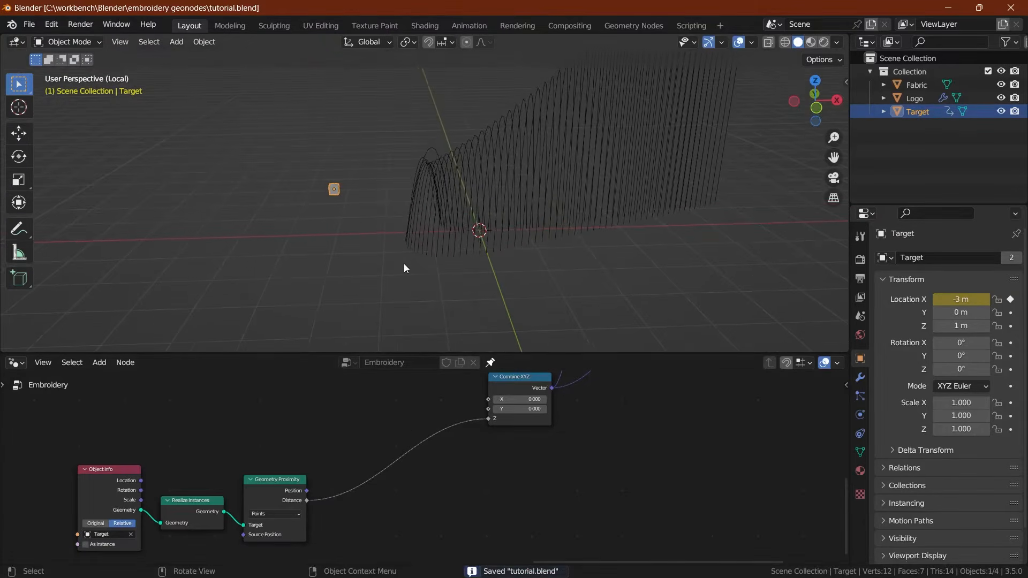
middle_drag(405, 265, 382, 232)
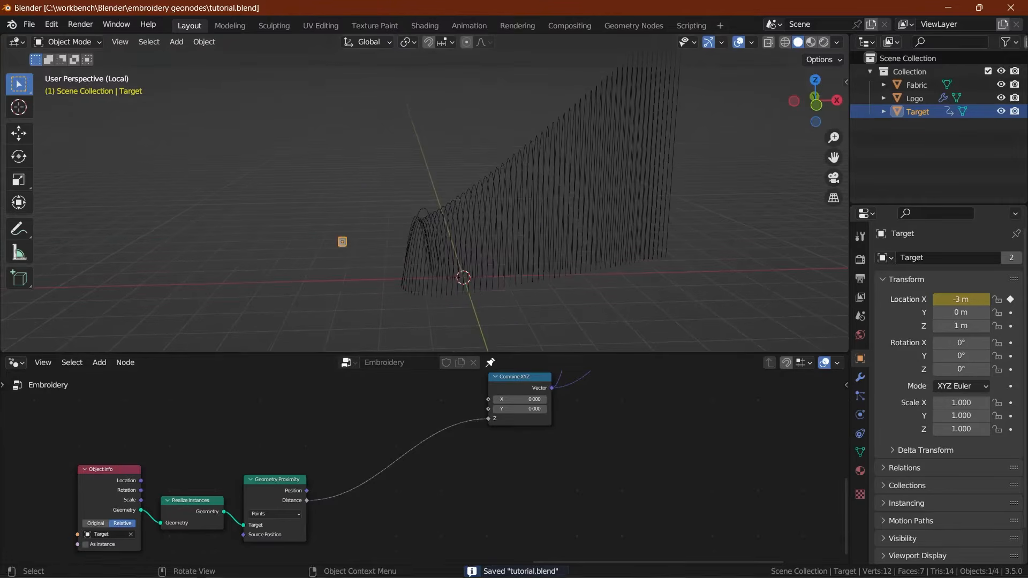
Step: Split off a Timeline area below the node editor and move the playhead to frame 25
drag(841, 560, 839, 507)
click(16, 514)
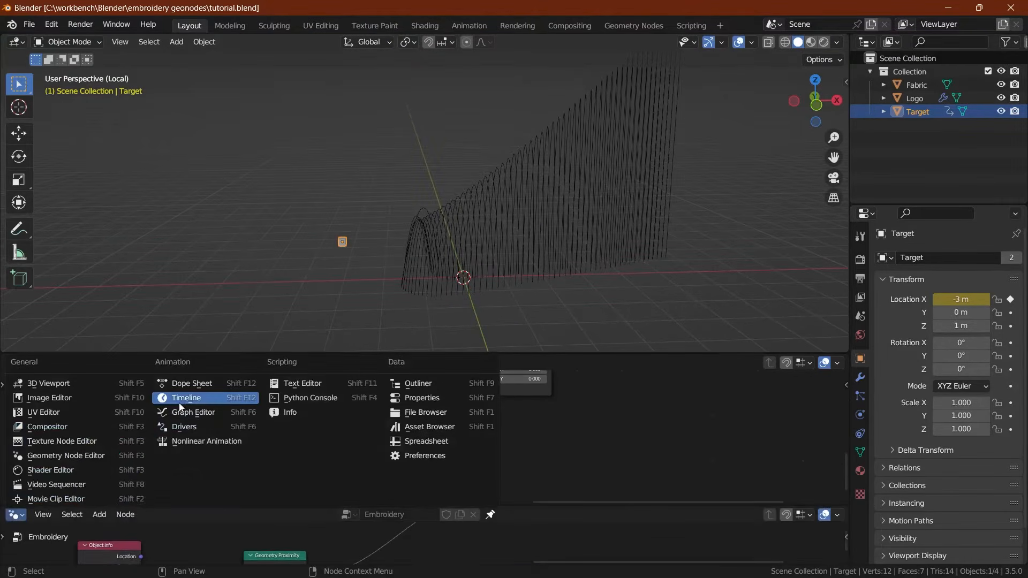
click(178, 398)
click(224, 534)
click(108, 532)
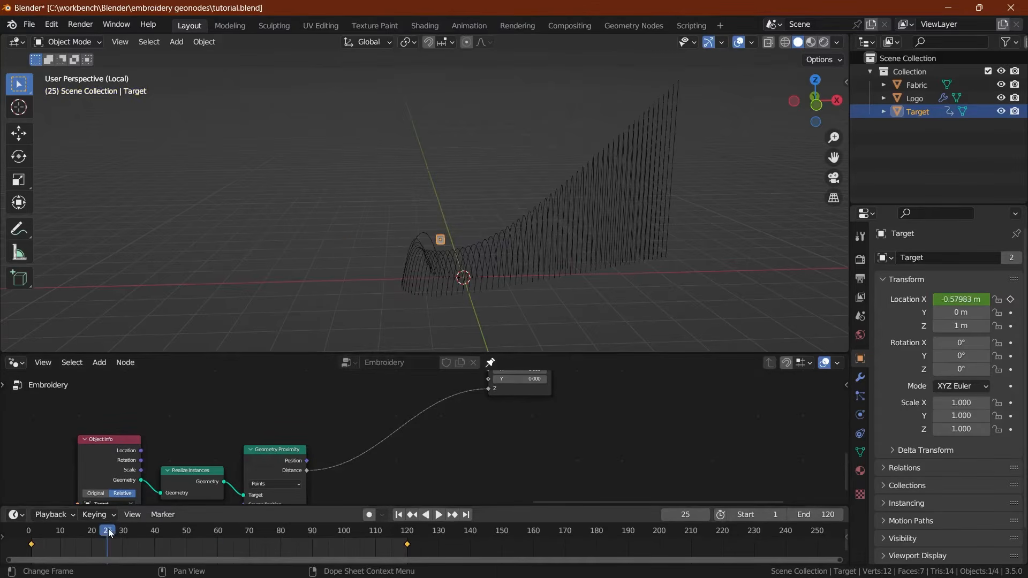
Step: Select the Logo object with its modifier settings shown and save the file
click(860, 378)
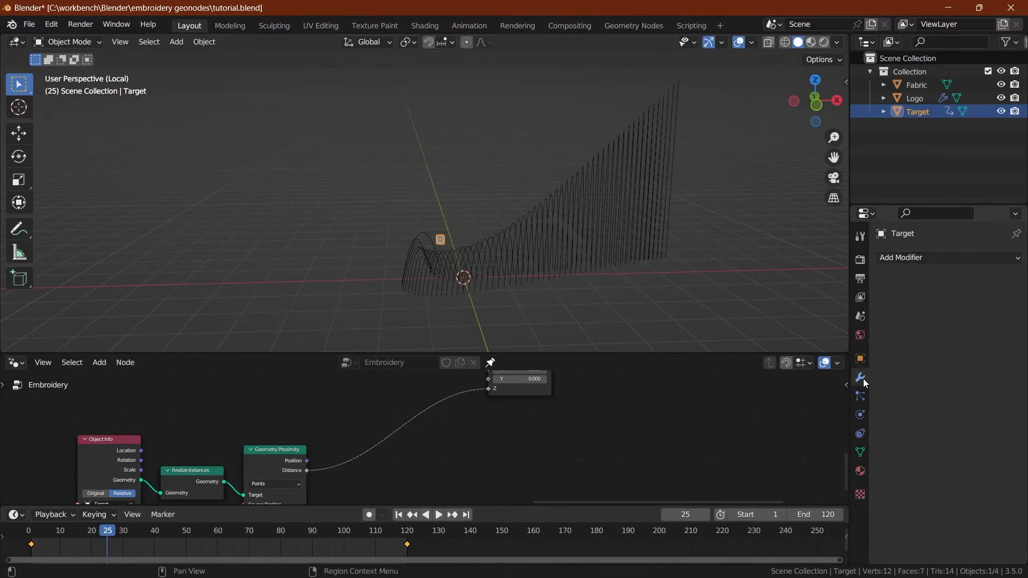
click(574, 239)
key(ctrl+s)
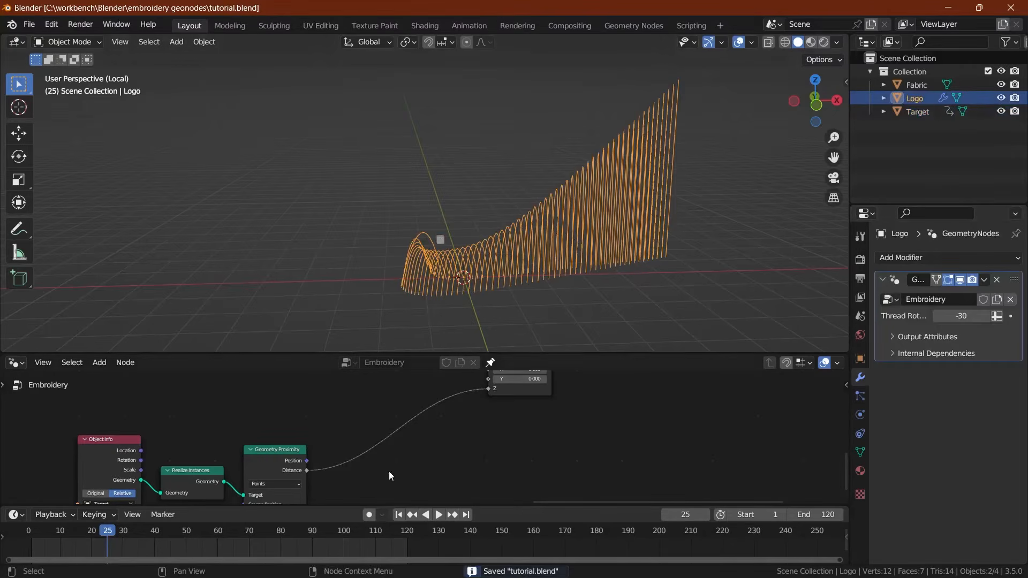
Step: Set the count of the Resample Curve node between Curve Line and Instance on Points to 50
middle_drag(205, 424, 388, 444)
scroll(390, 444, down, 12)
middle_drag(137, 376, 253, 433)
scroll(253, 432, up, 6)
middle_drag(126, 448, 326, 456)
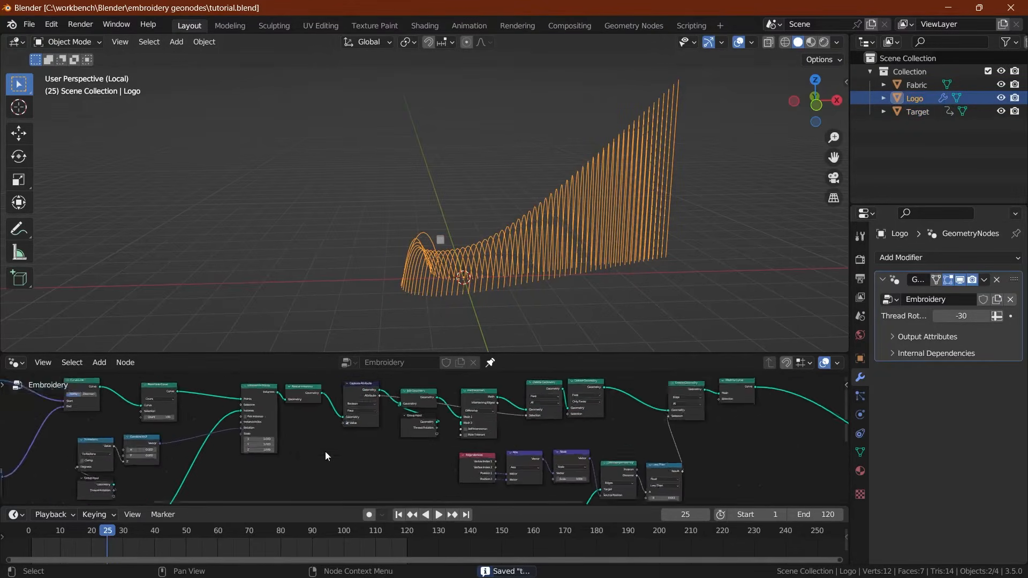
scroll(322, 452, up, 1)
middle_drag(183, 455, 353, 453)
scroll(353, 454, up, 5)
middle_drag(249, 454, 418, 415)
middle_drag(299, 421, 306, 522)
double_click(487, 460)
text(50)
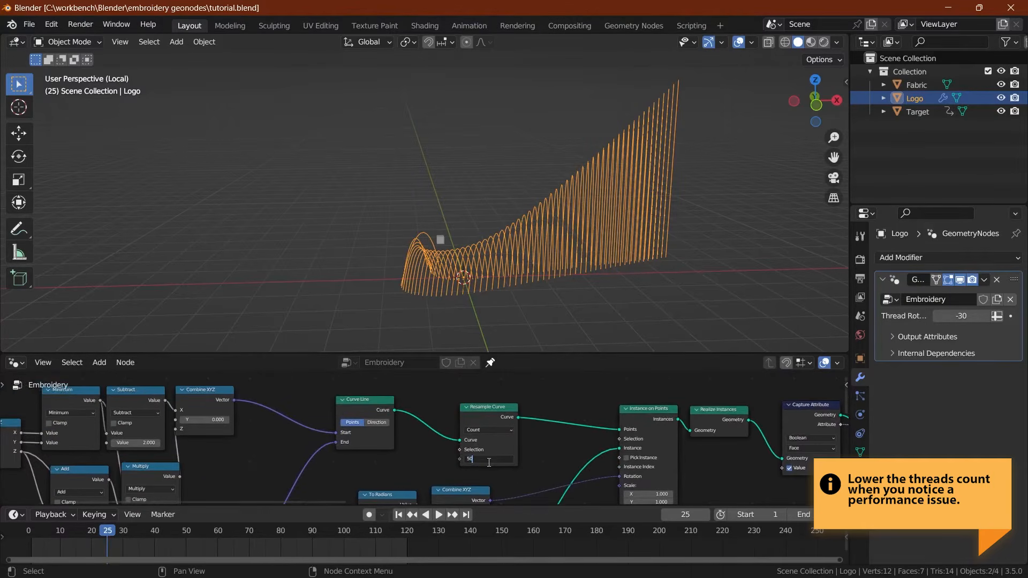
key(Return)
Step: Play the animation to check how the threads react to the target, save the file and return to frame 1
scroll(535, 450, down, 2)
middle_drag(793, 444, 374, 419)
scroll(374, 419, down, 3)
middle_drag(659, 443, 386, 364)
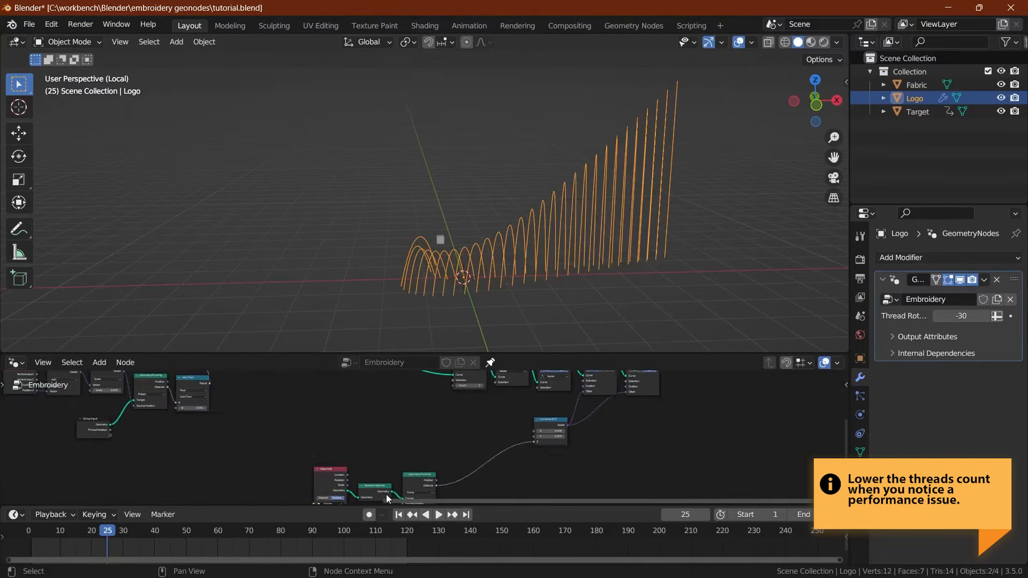
middle_drag(387, 494, 378, 425)
scroll(344, 432, up, 1)
key(space)
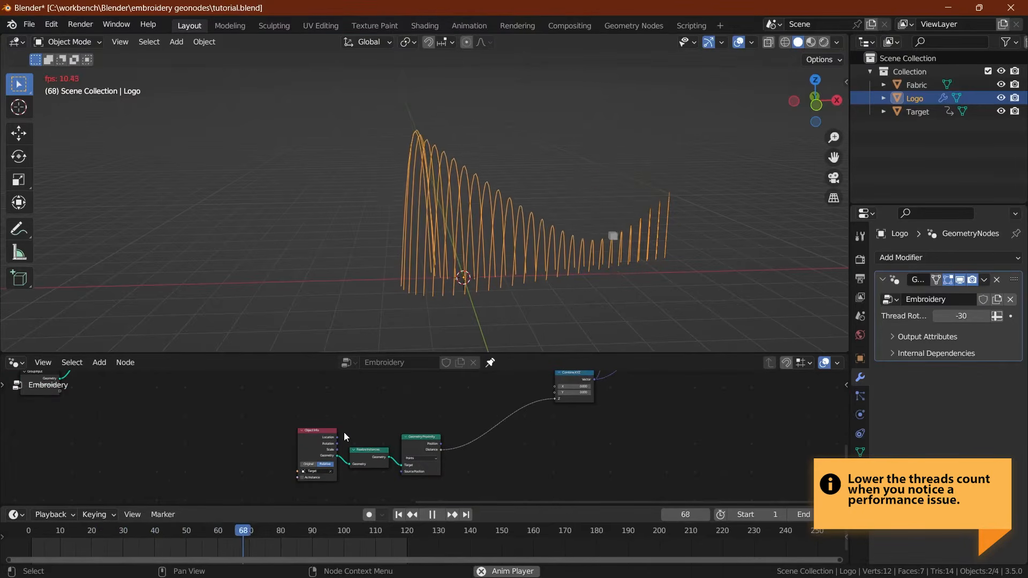
key(space)
key(ctrl+s)
click(398, 515)
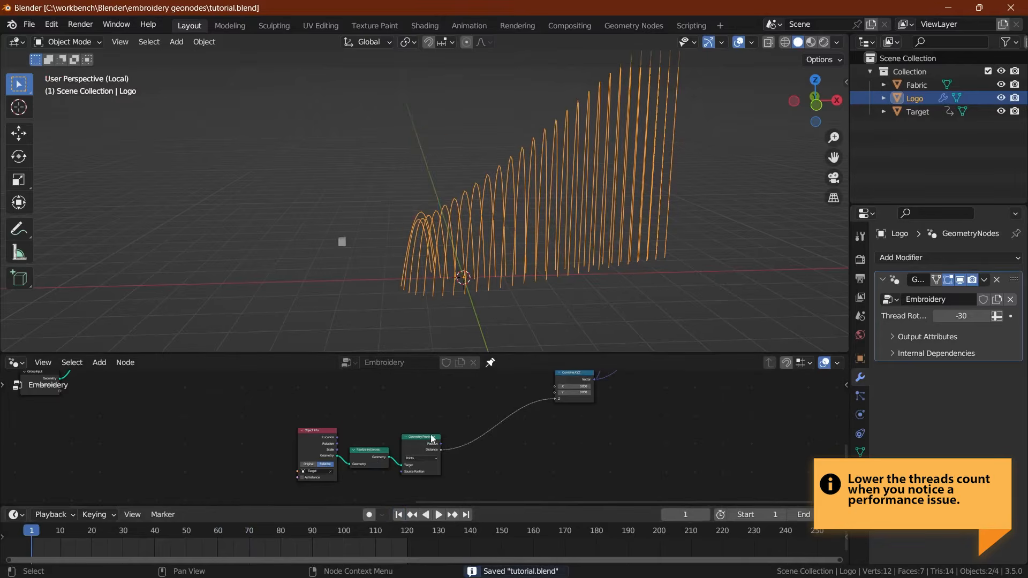
Step: Insert a Map Range node between Geometry Proximity's Distance output and the Z input of Combine XYZ
scroll(370, 448, up, 3)
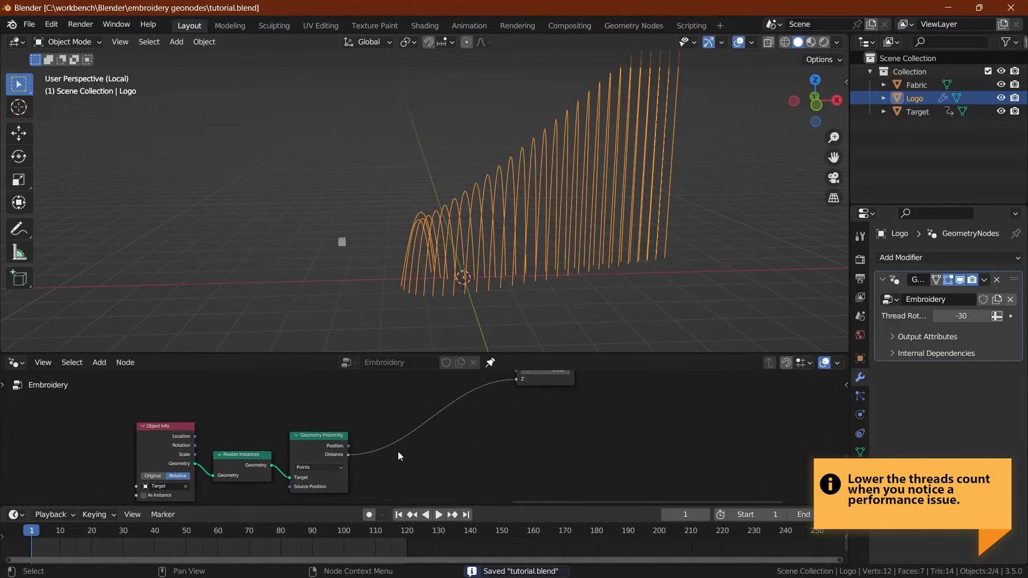
key(shift+a)
text(m)
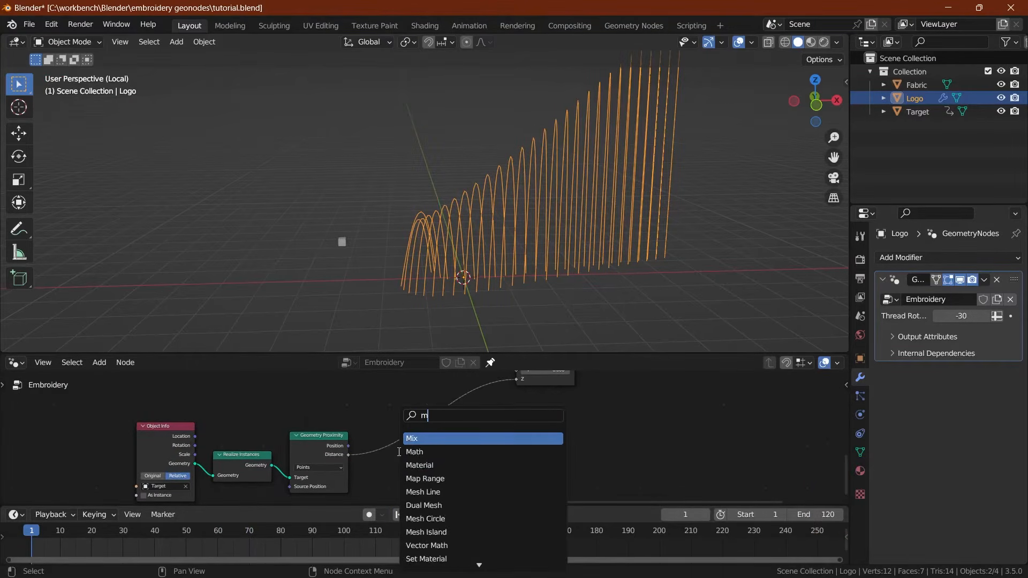
text(a)
key(Down)
key(Down)
key(Return)
click(413, 382)
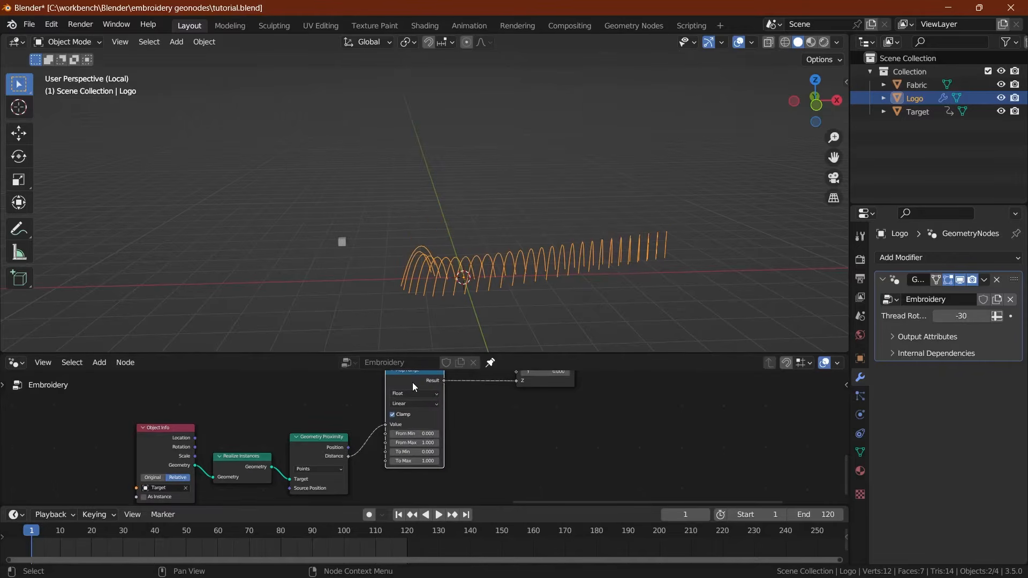
Step: Set Map Range's From Max to 3, playing the animation before and after to compare the thread heights
scroll(406, 398, up, 2)
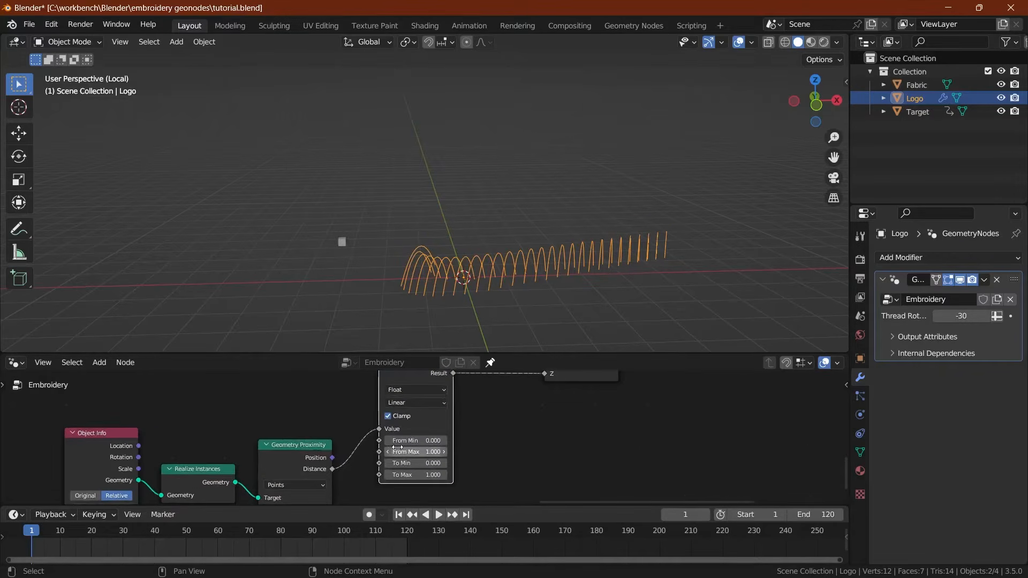
key(space)
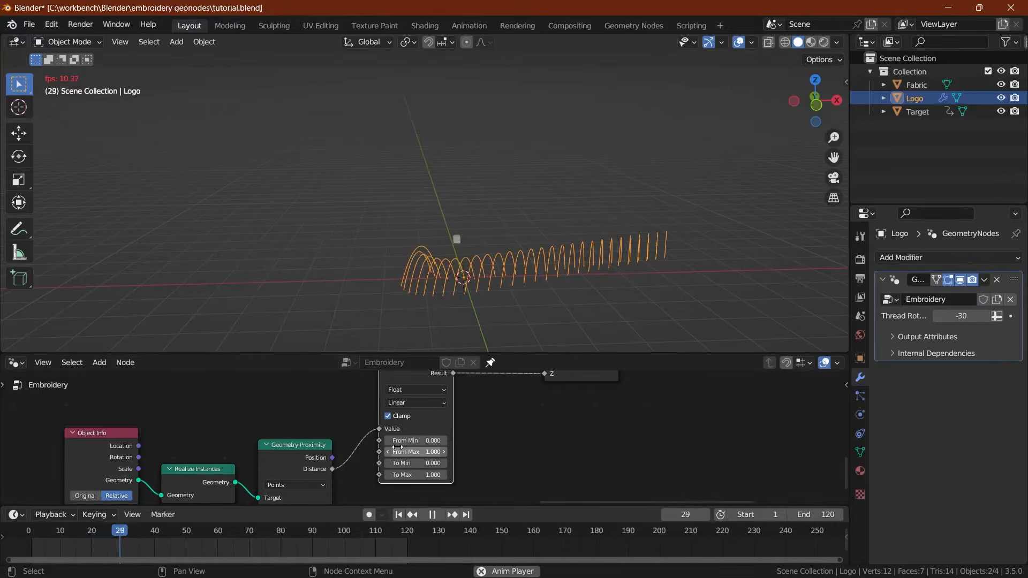
key(space)
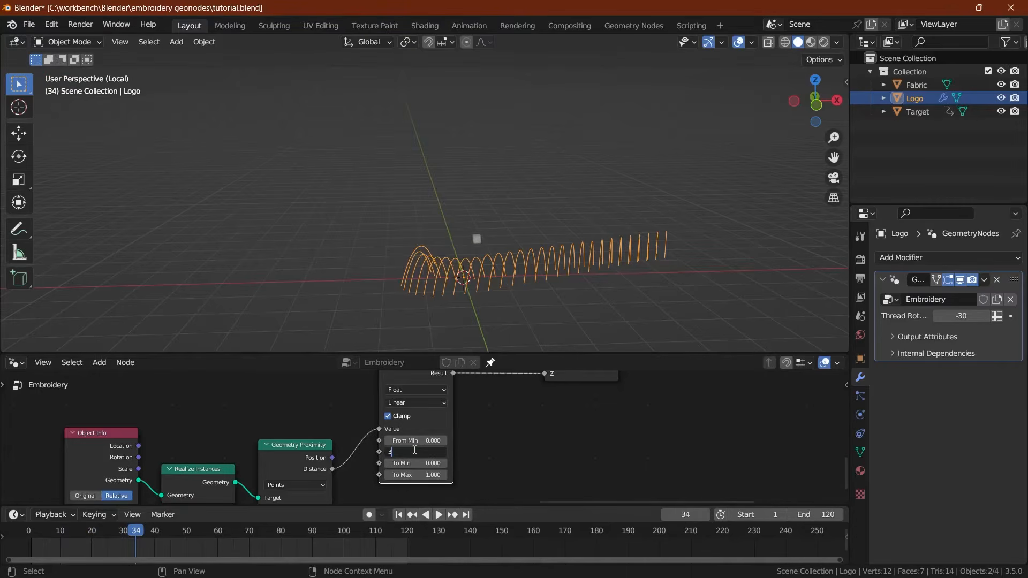
key(Return)
key(space)
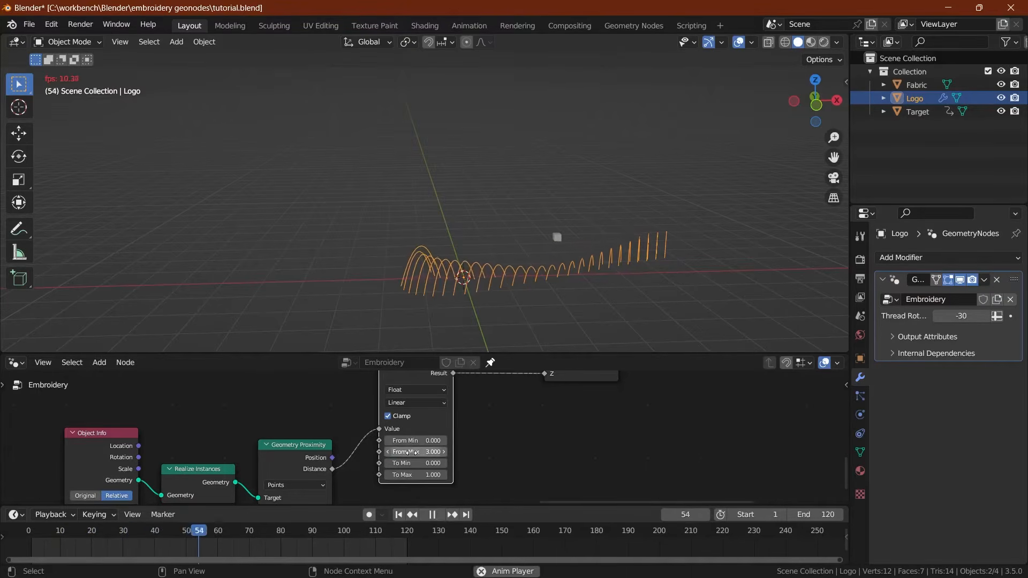
key(space)
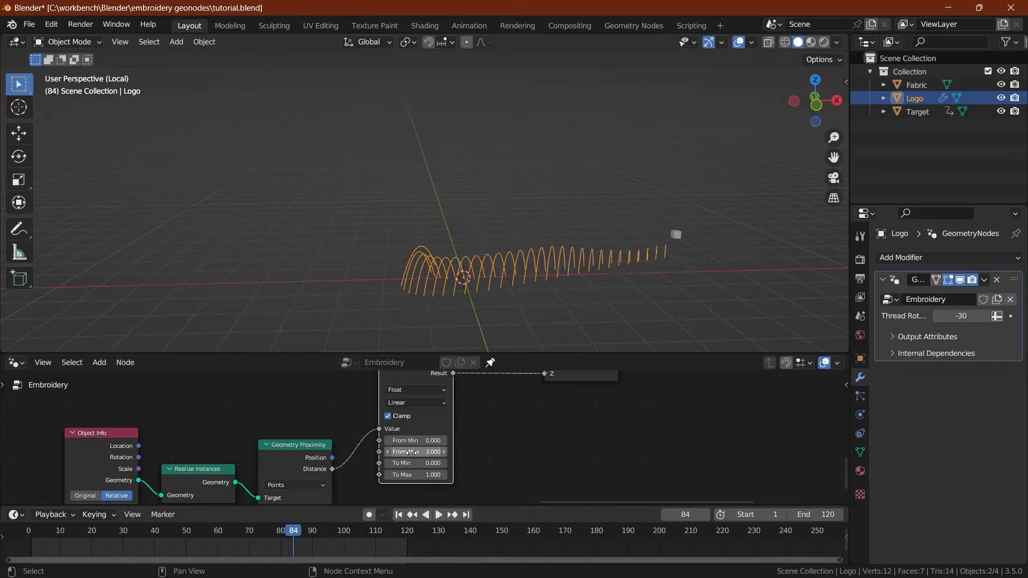
Step: Move the Object Info, Realize Instances, Geometry Proximity and Map Range nodes to make room before Combine XYZ
scroll(356, 391, down, 4)
middle_drag(391, 408, 294, 445)
scroll(402, 417, down, 3)
drag(130, 441, 286, 498)
key(g)
click(290, 452)
scroll(274, 449, down, 5)
drag(217, 422, 366, 473)
key(g)
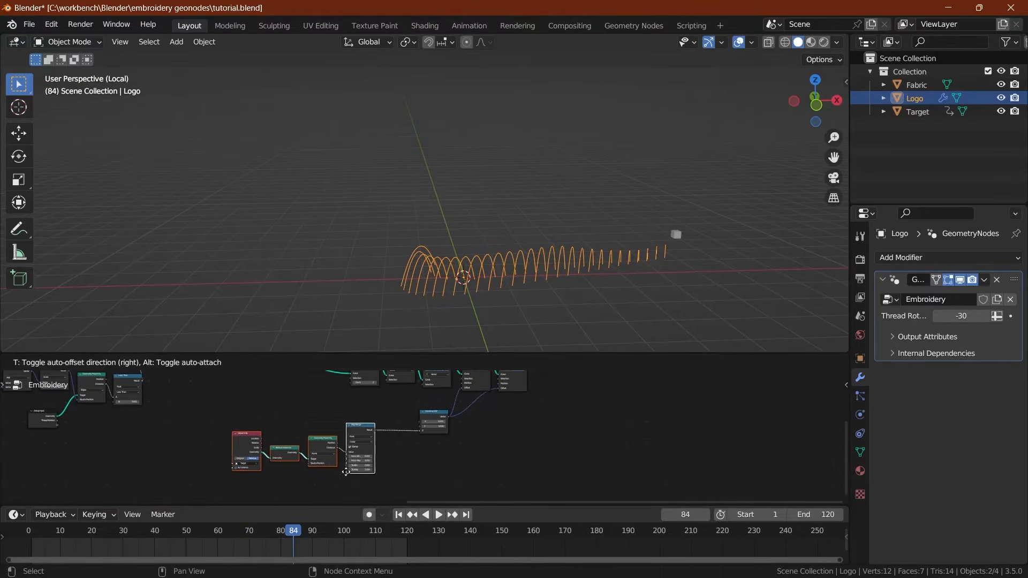
click(317, 462)
scroll(418, 439, up, 9)
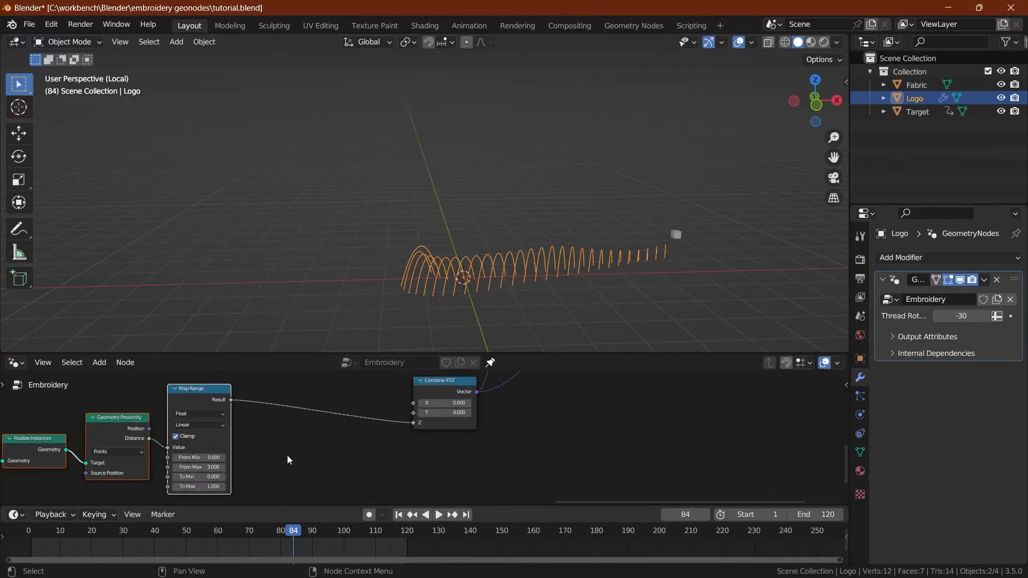
Step: Insert a ColorRamp node between Map Range's Result and the Z input of Combine XYZ
key(shift+a)
text(scol)
click(321, 452)
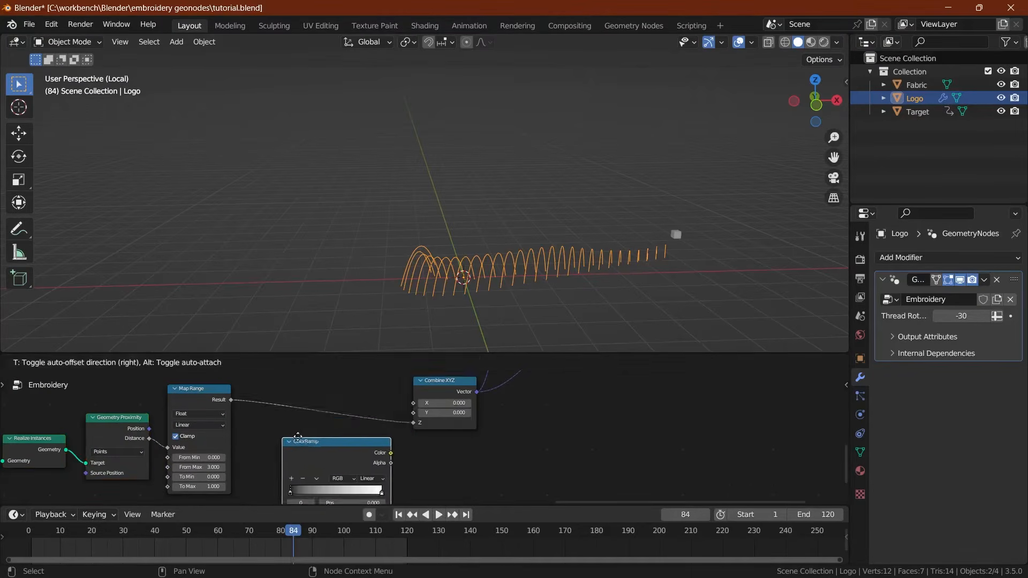
click(286, 409)
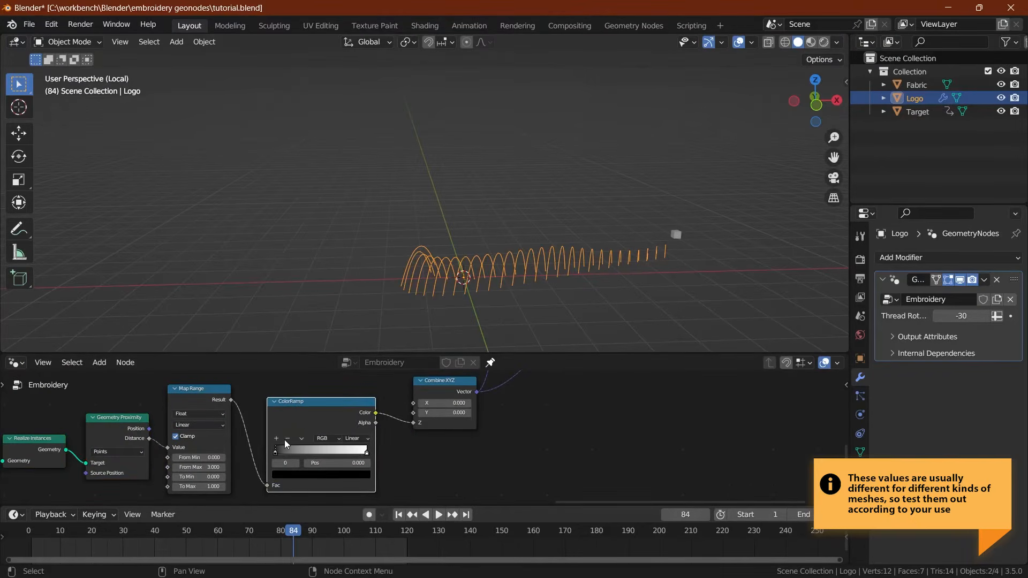
Step: Set the ColorRamp's last stop to black and its middle stop at 0.5 to white, scrubbing the timeline to check the threads
click(346, 474)
drag(350, 375, 350, 413)
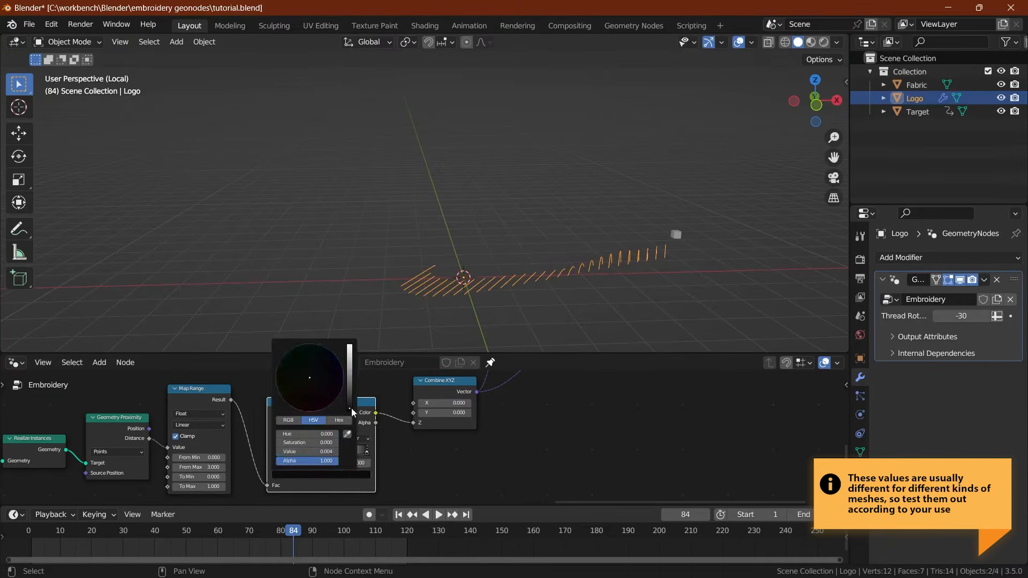
click(322, 454)
click(328, 474)
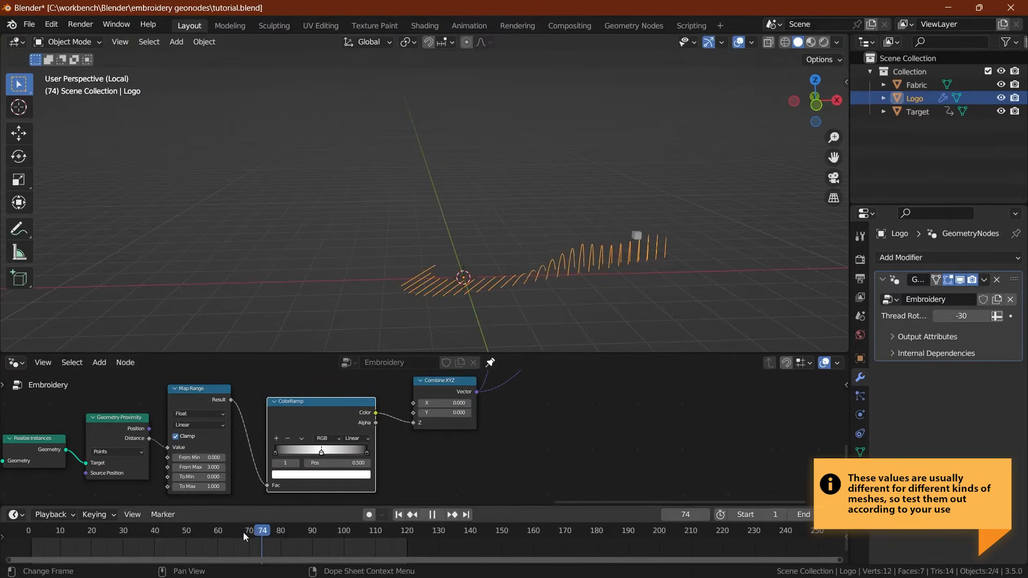
drag(243, 532, 176, 525)
scroll(500, 141, up, 3)
shift+middle_drag(429, 250, 361, 171)
drag(181, 531, 105, 537)
Step: Move the ColorRamp's last stop to about 0.516 and its middle stop to 0.285, and play the animation
click(313, 477)
double_click(320, 452)
text(2)
key(Return)
drag(322, 453, 294, 452)
drag(333, 452, 321, 452)
drag(297, 453, 302, 452)
key(space)
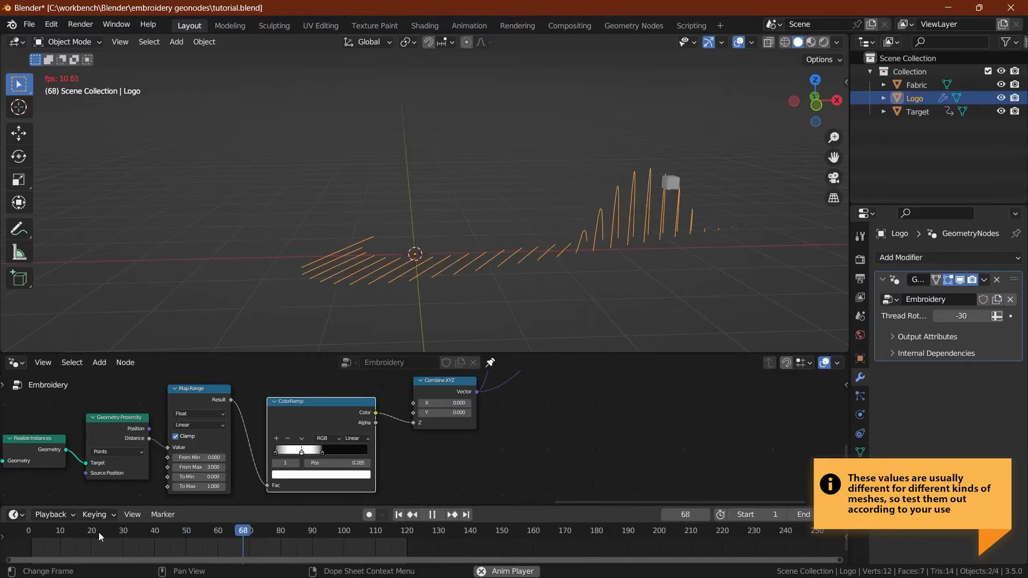
Step: Lighten the colour of the ColorRamp's last stop to dark grey so distant threads keep a slight height, and save the file
key(ctrl+s)
middle_drag(343, 300, 356, 266)
click(323, 474)
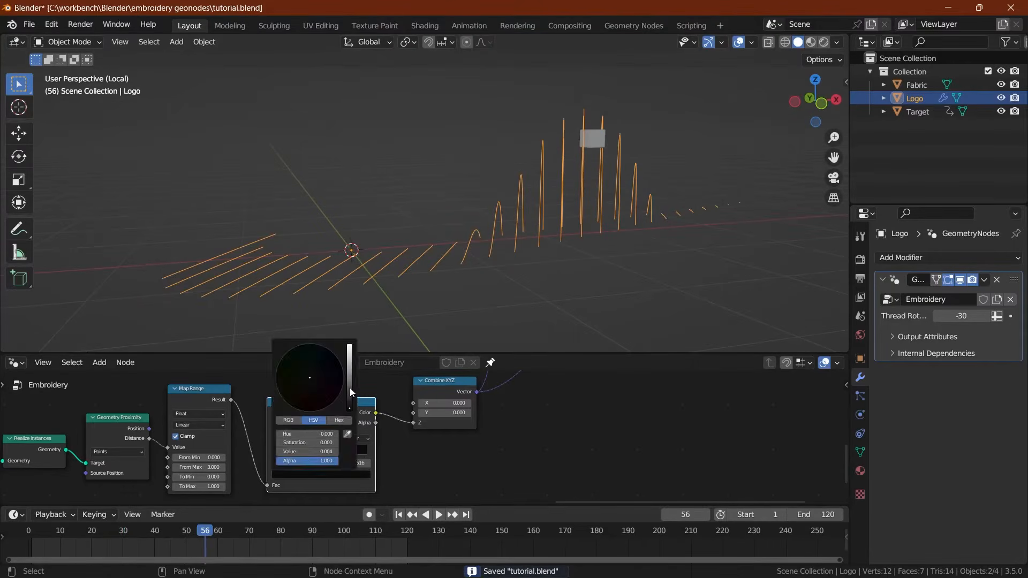
click(349, 388)
key(ctrl+s)
click(337, 474)
Step: Play the animation from frame 7, examine the thread shapes and the node chain, and check frame 28 before saving
click(51, 530)
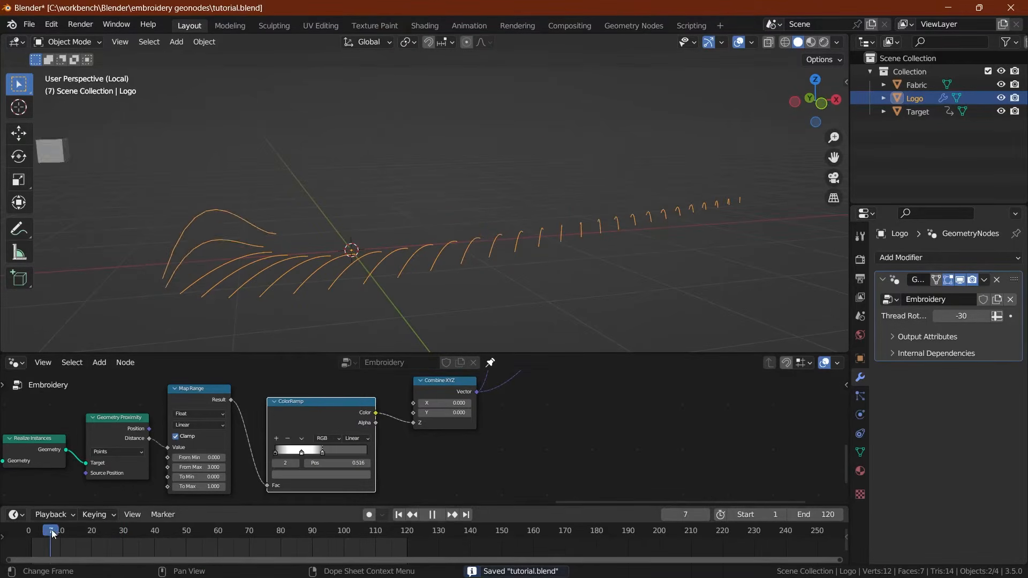
key(space)
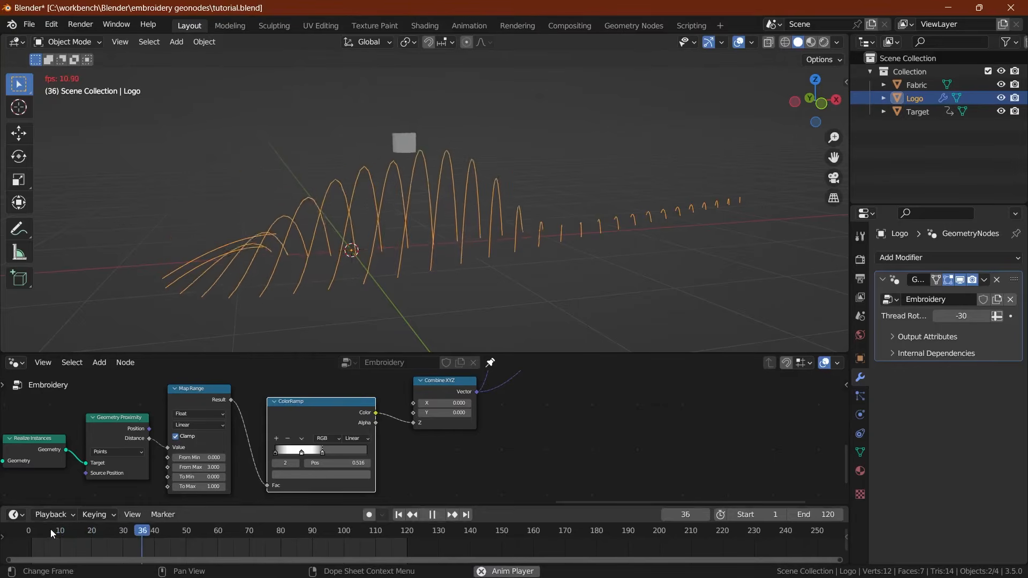
key(space)
key(ctrl+s)
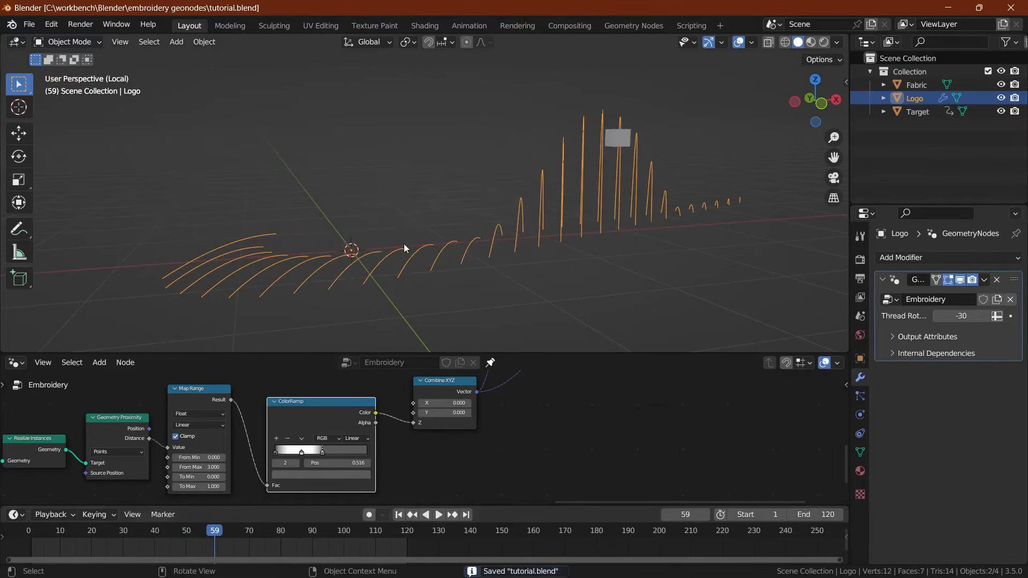
middle_drag(404, 244, 444, 258)
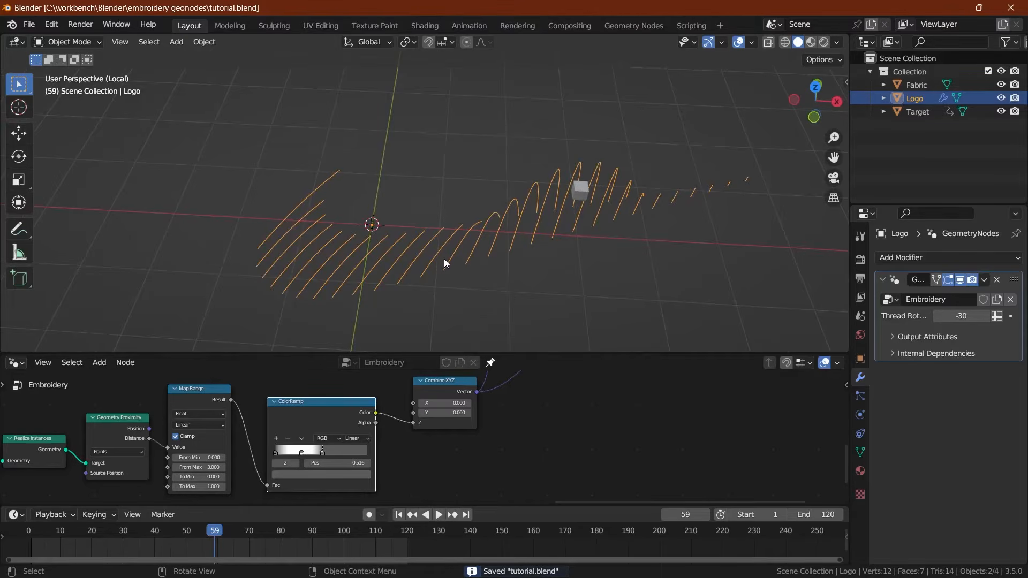
scroll(171, 482, down, 10)
middle_drag(153, 431, 289, 405)
middle_drag(355, 412, 340, 423)
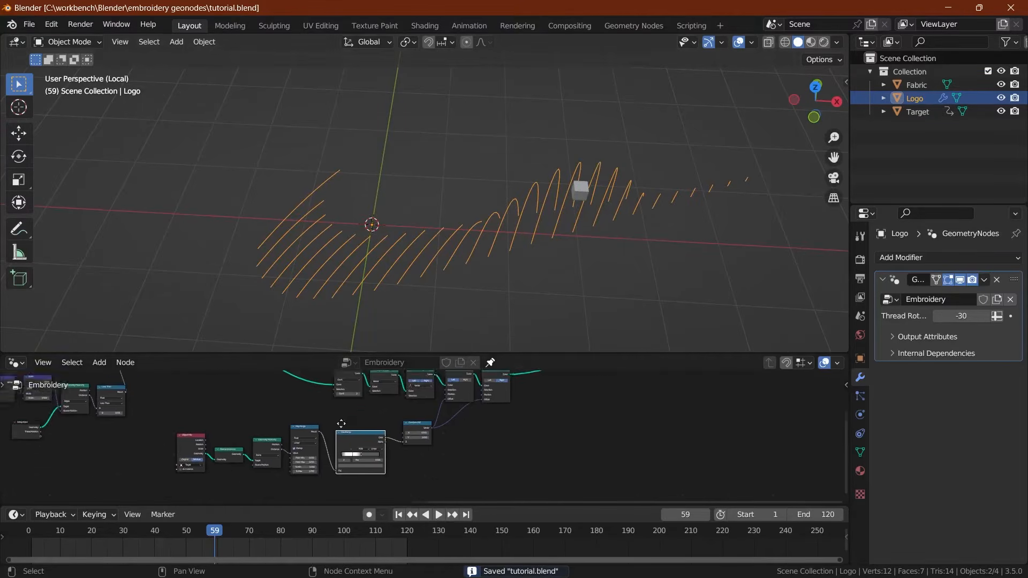
scroll(460, 418, up, 3)
middle_drag(461, 417, 407, 458)
scroll(439, 442, up, 3)
scroll(429, 437, down, 1)
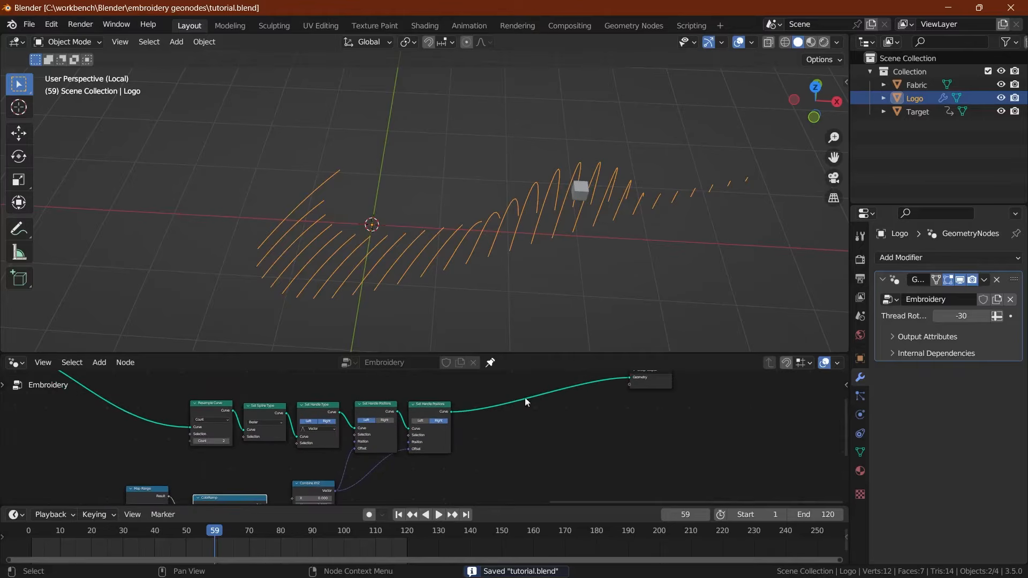
middle_drag(461, 328, 433, 313)
middle_drag(493, 413, 385, 412)
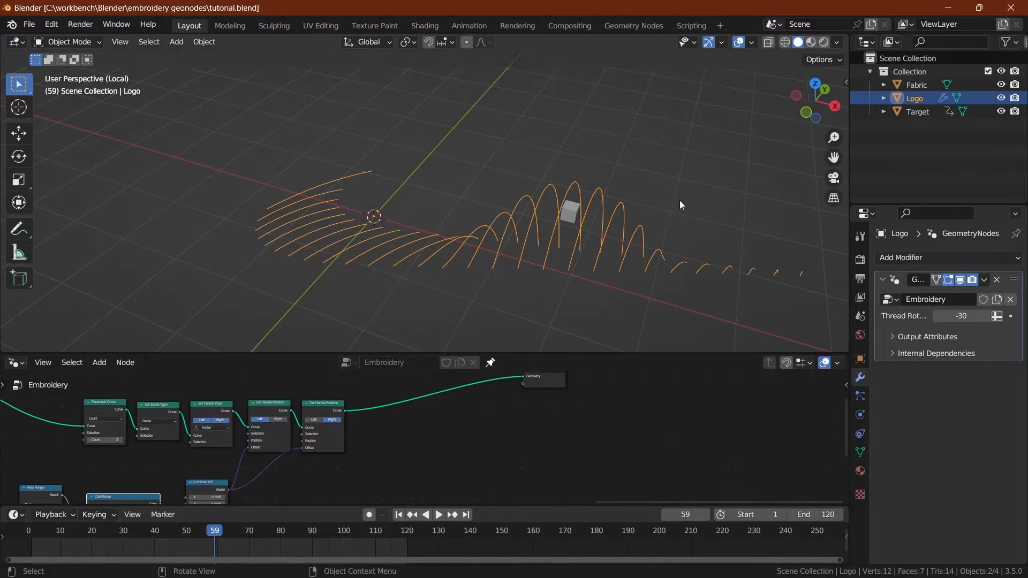
click(117, 529)
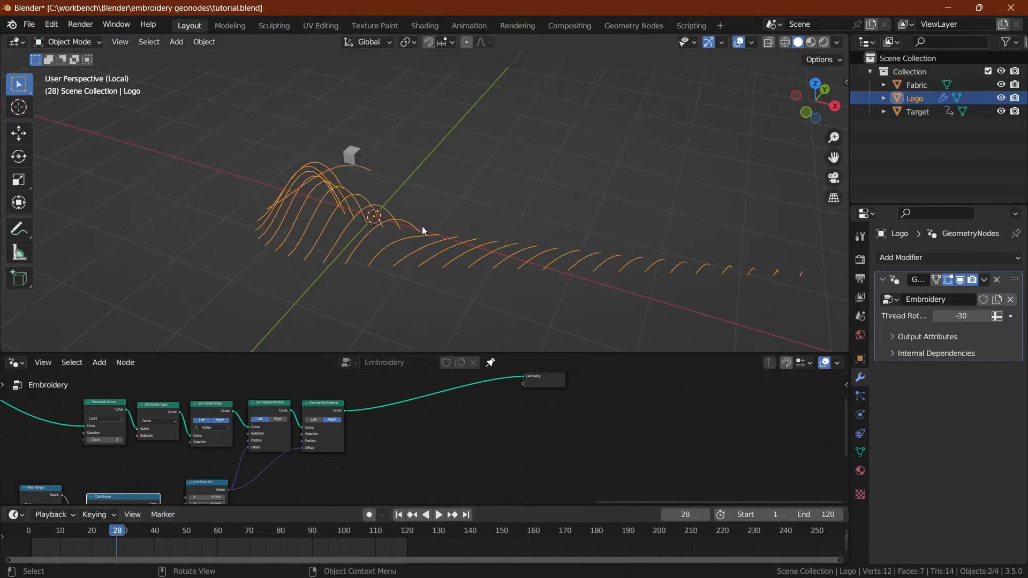
middle_drag(422, 226, 413, 246)
key(ctrl+s)
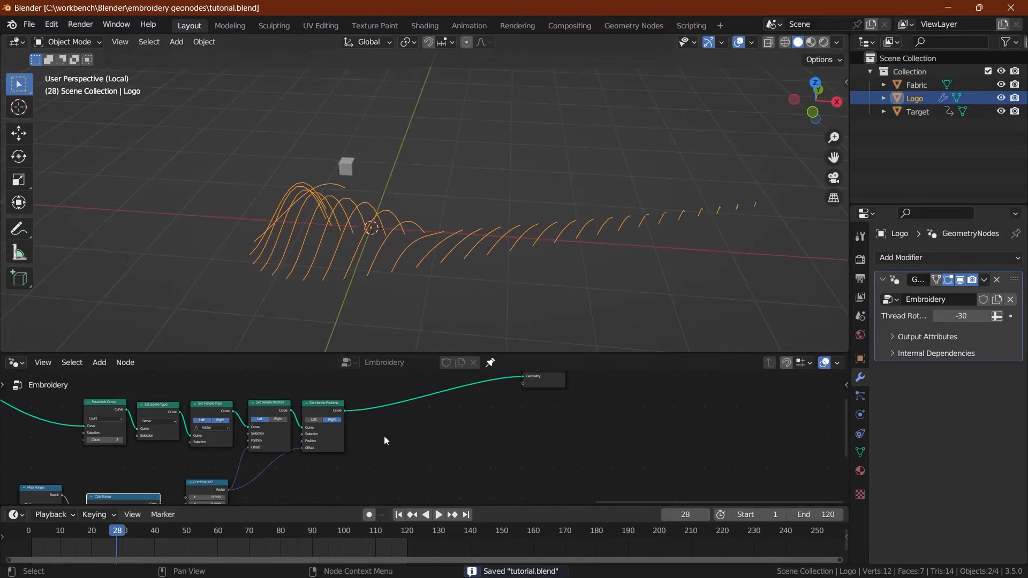
Step: Move the Group Output aside and insert a Trim Curve node before it, testing its End value and returning it to 1
drag(544, 377, 631, 400)
key(shift+a)
text(tri)
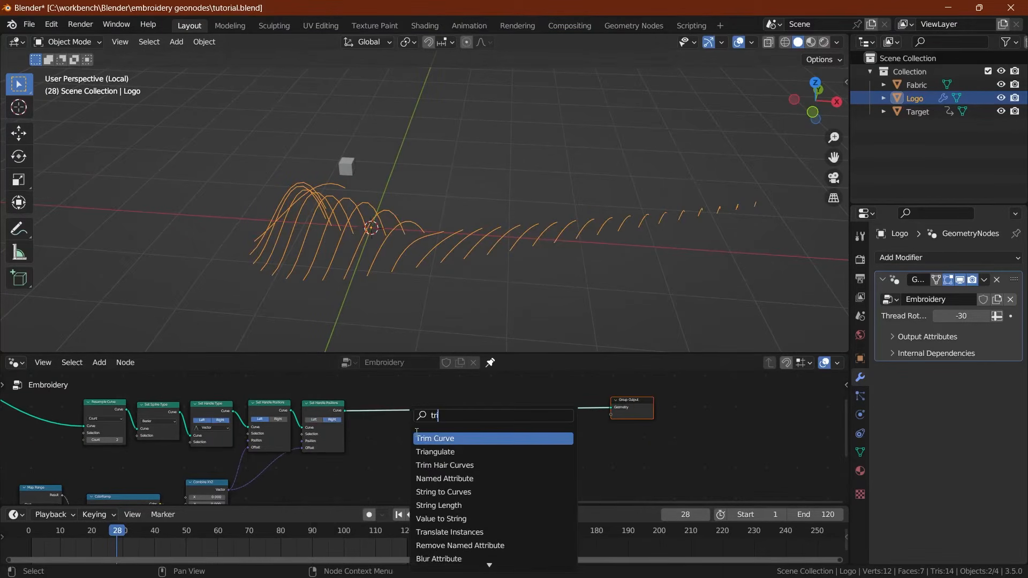
key(Return)
click(429, 422)
scroll(429, 421, up, 2)
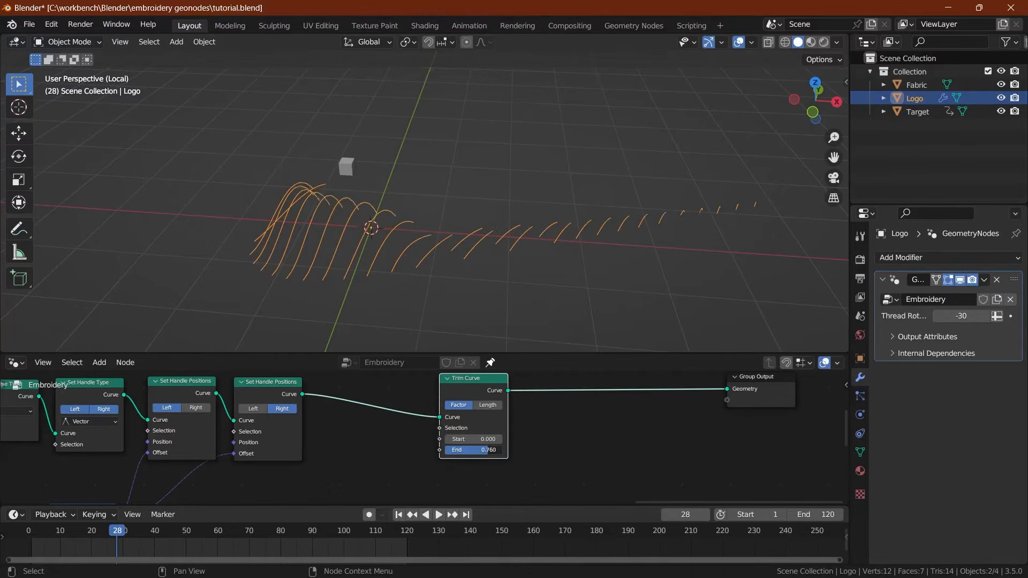
drag(474, 450, 498, 450)
key(ctrl+s)
scroll(405, 480, down, 2)
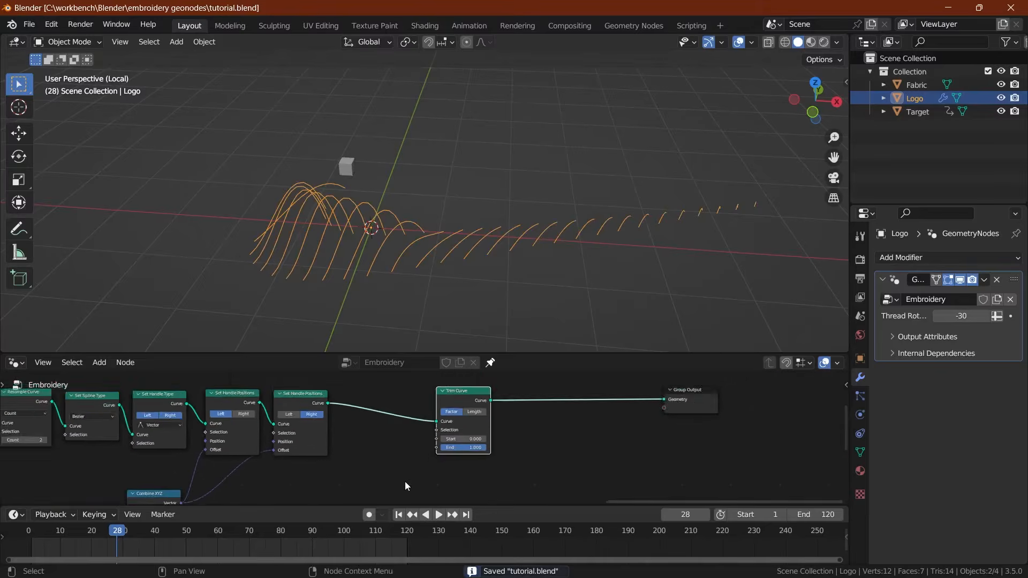
Step: Add a Separate XYZ node fed by the Position output of Geometry Proximity
middle_drag(405, 481, 535, 409)
scroll(405, 409, down, 4)
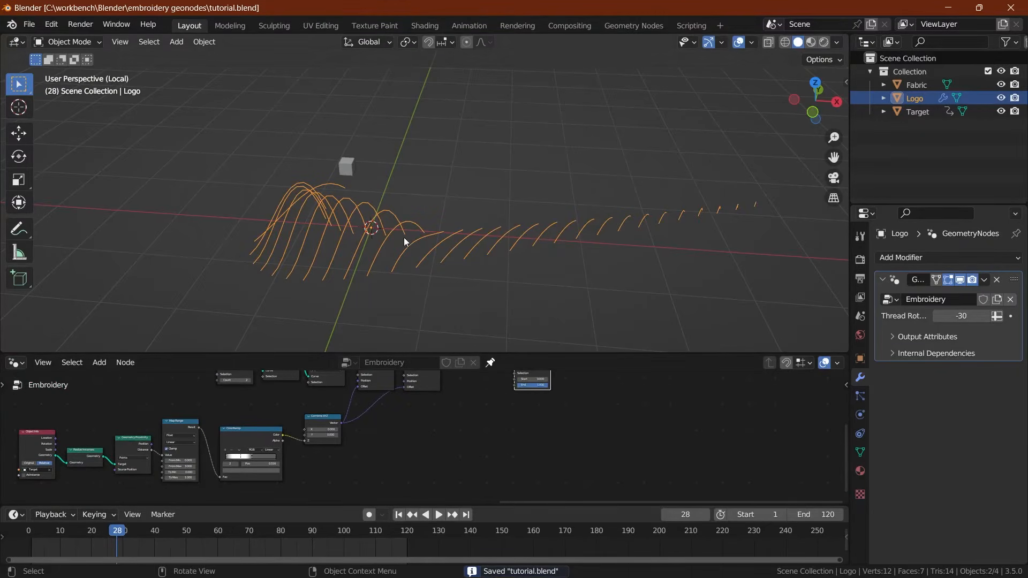
drag(150, 448, 357, 459)
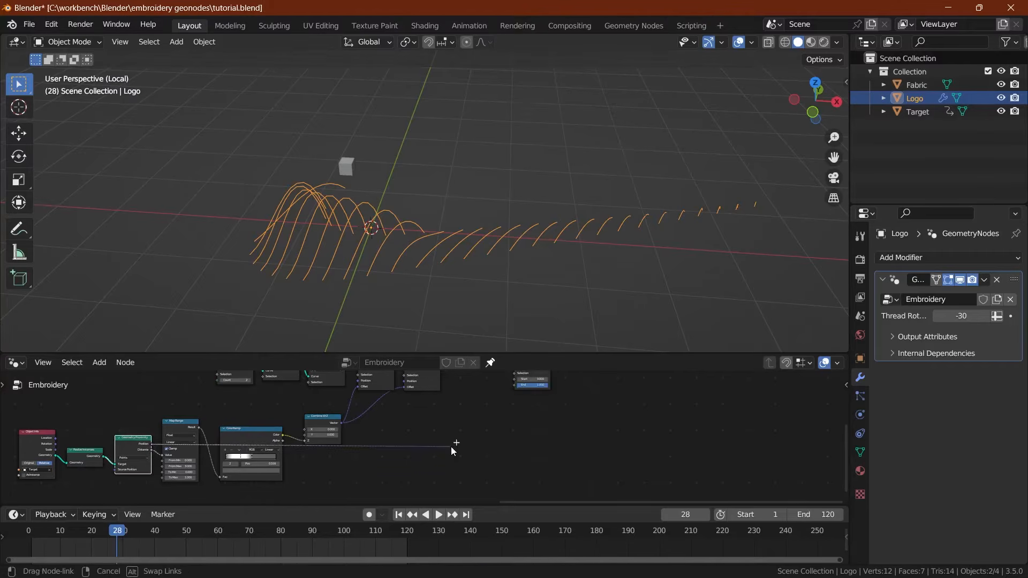
drag(451, 447, 451, 447)
text(seper)
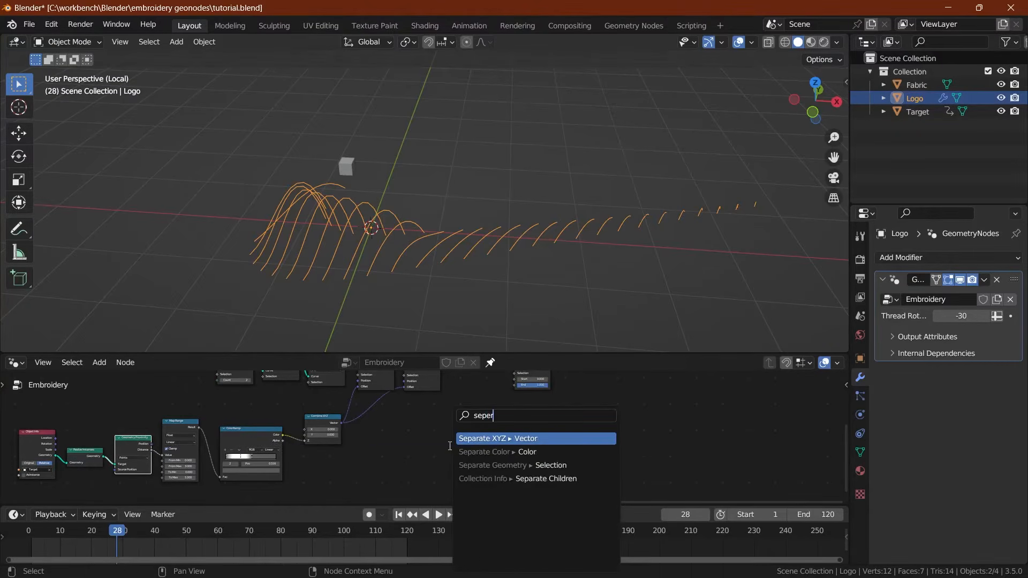
key(Return)
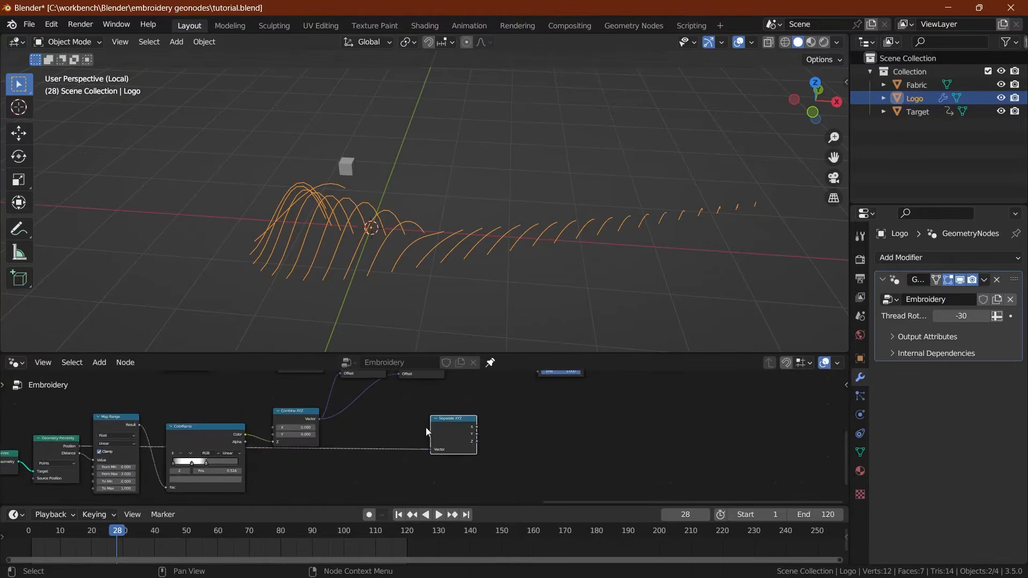
click(415, 407)
Step: Duplicate the Separate XYZ node below the first and connect a new Position node to its Vector input
key(shift+d)
click(413, 464)
middle_drag(413, 465, 373, 434)
scroll(374, 434, up, 1)
drag(366, 466, 328, 468)
text(posit)
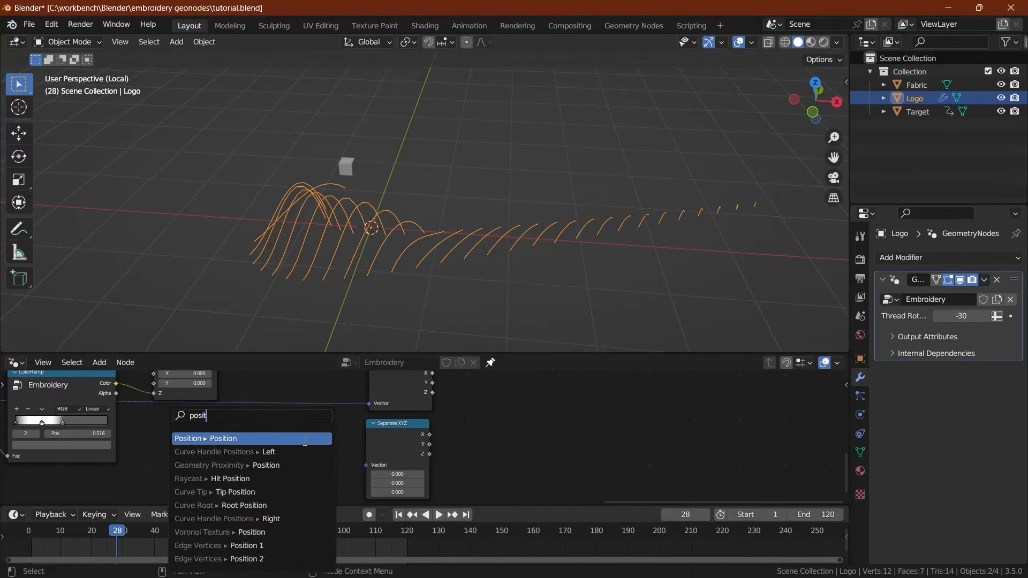
key(Return)
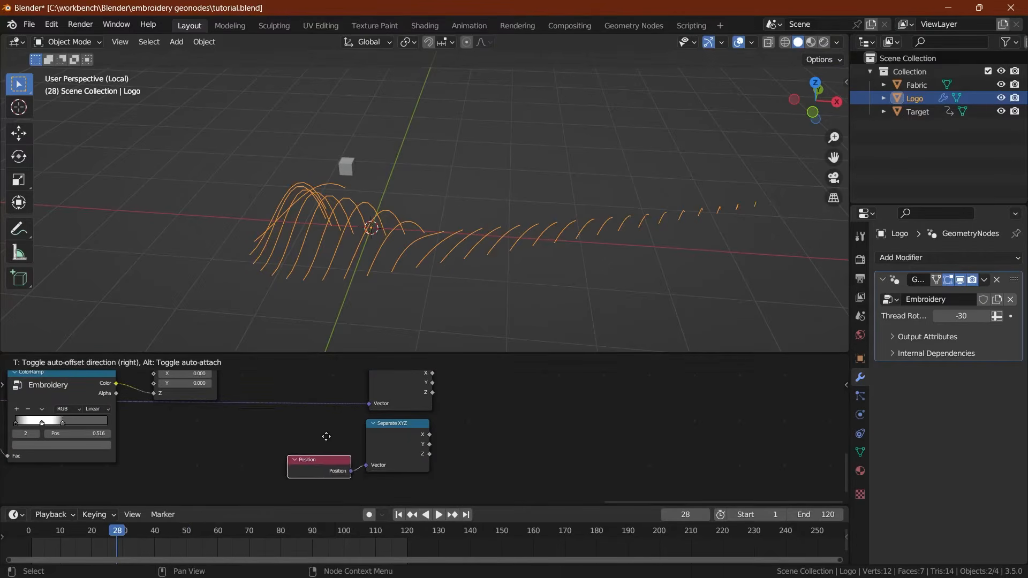
click(335, 420)
key(ctrl+s)
Step: Add a Math node set to Subtract that takes the second Separate XYZ's X from the first one's X
scroll(339, 419, down, 1)
click(390, 419)
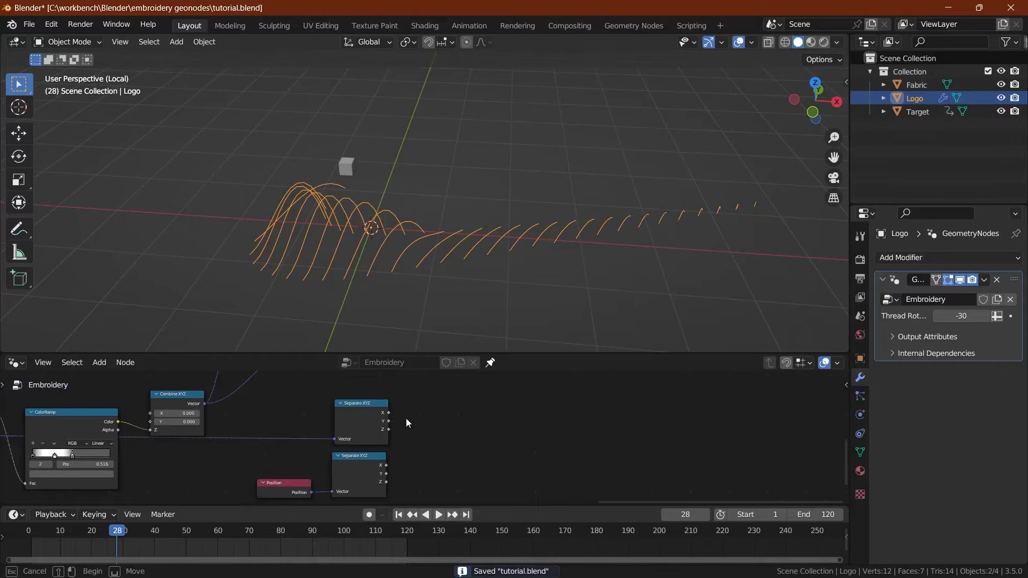
drag(389, 414, 427, 422)
text(sub)
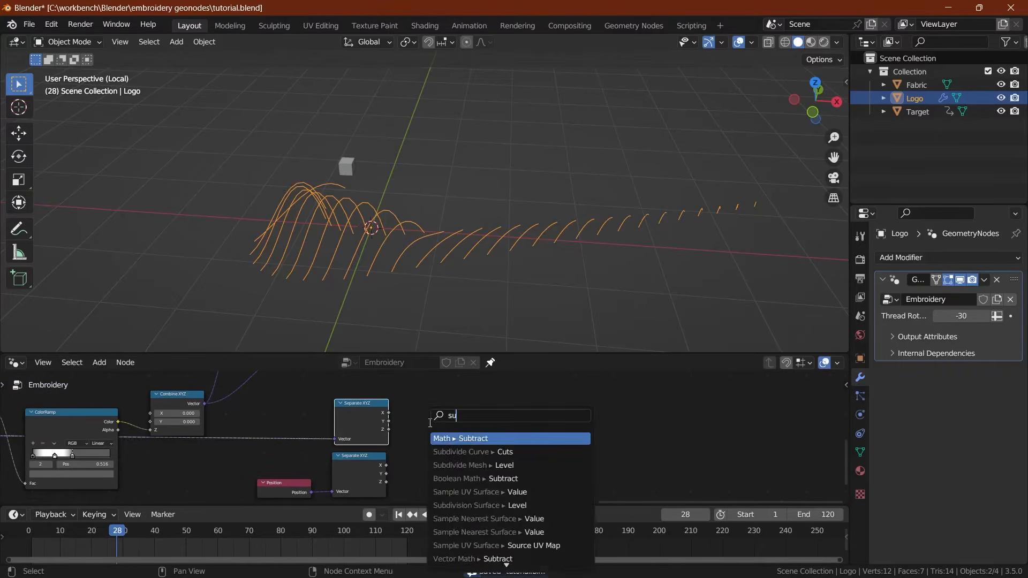
key(Return)
click(427, 440)
drag(385, 466, 420, 464)
key(ctrl+s)
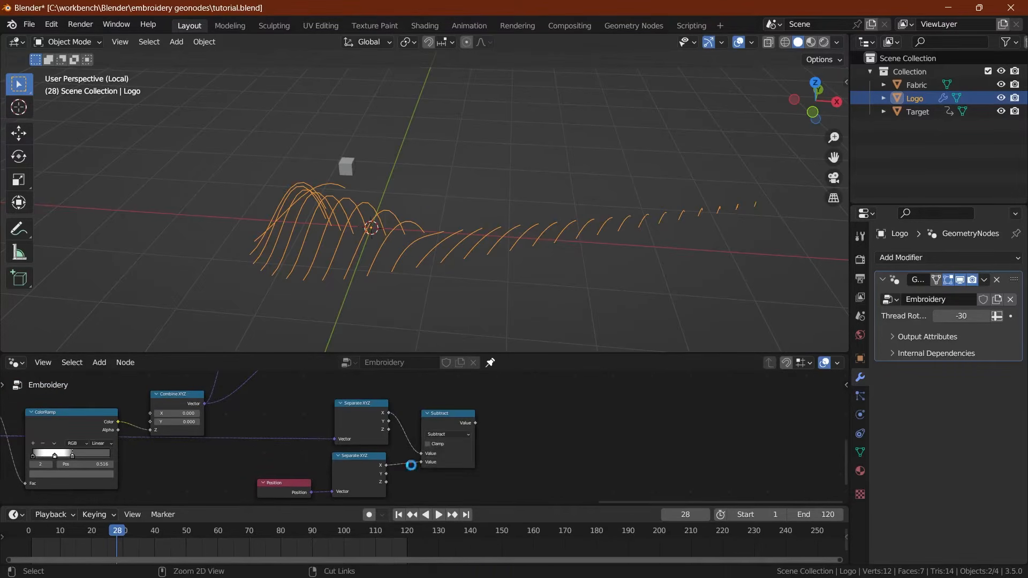
Step: Connect the Subtract node's Value output to the End input of Trim Curve and save the file
scroll(404, 460, down, 2)
scroll(416, 405, up, 1)
middle_drag(416, 406, 367, 424)
scroll(374, 431, up, 1)
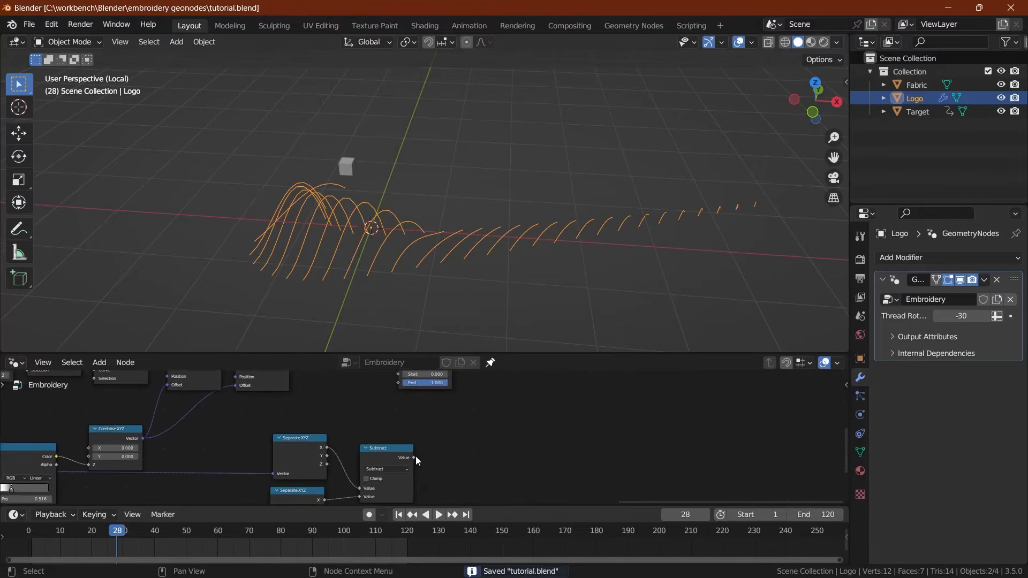
mouse_move(413, 457)
mouse_down()
mouse_move(436, 446)
mouse_move(399, 388)
mouse_move(399, 461)
mouse_up()
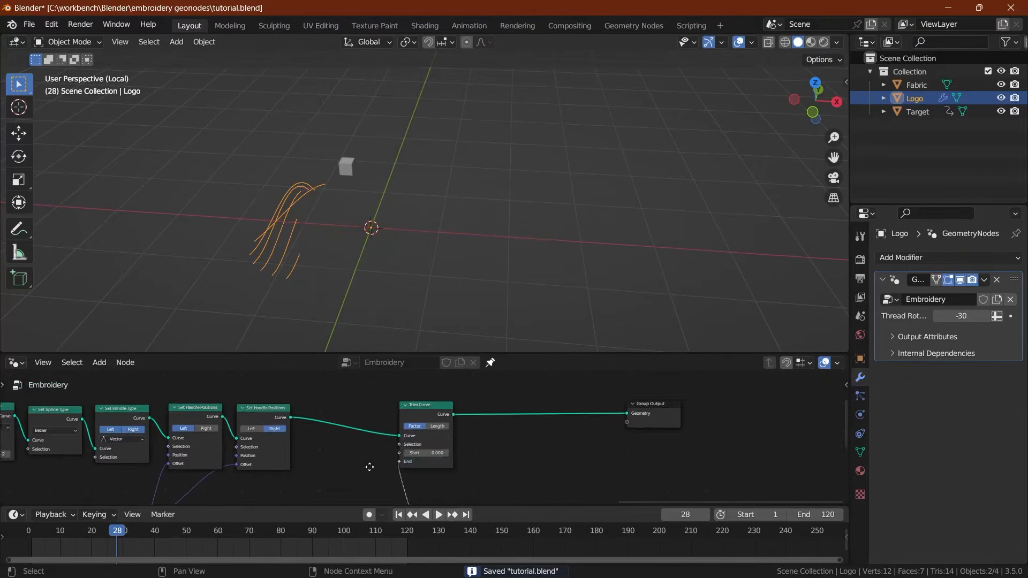
middle_drag(369, 467, 368, 427)
key(ctrl+s)
scroll(338, 485, up, 1)
middle_drag(338, 485, 339, 435)
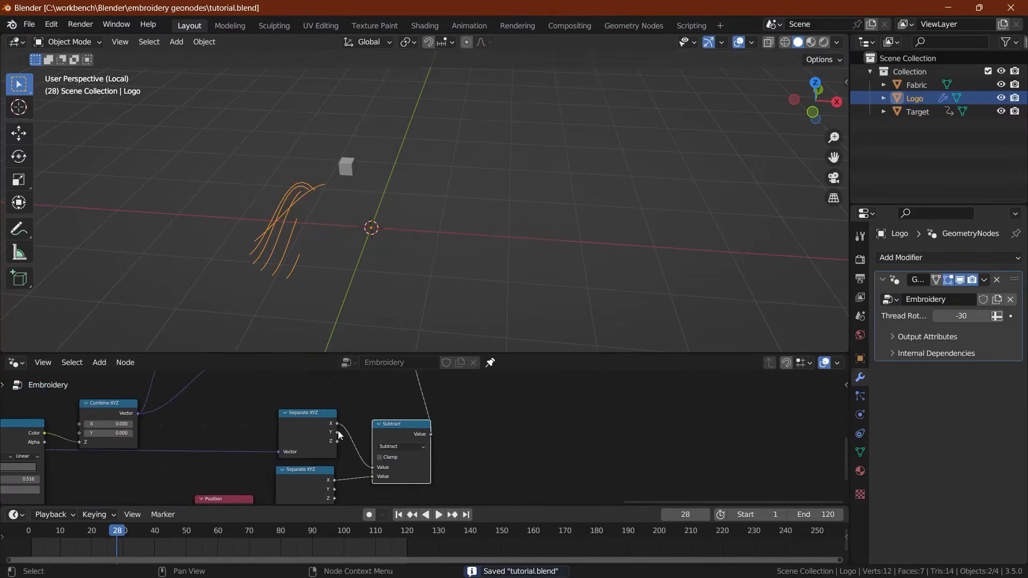
middle_drag(403, 376, 406, 449)
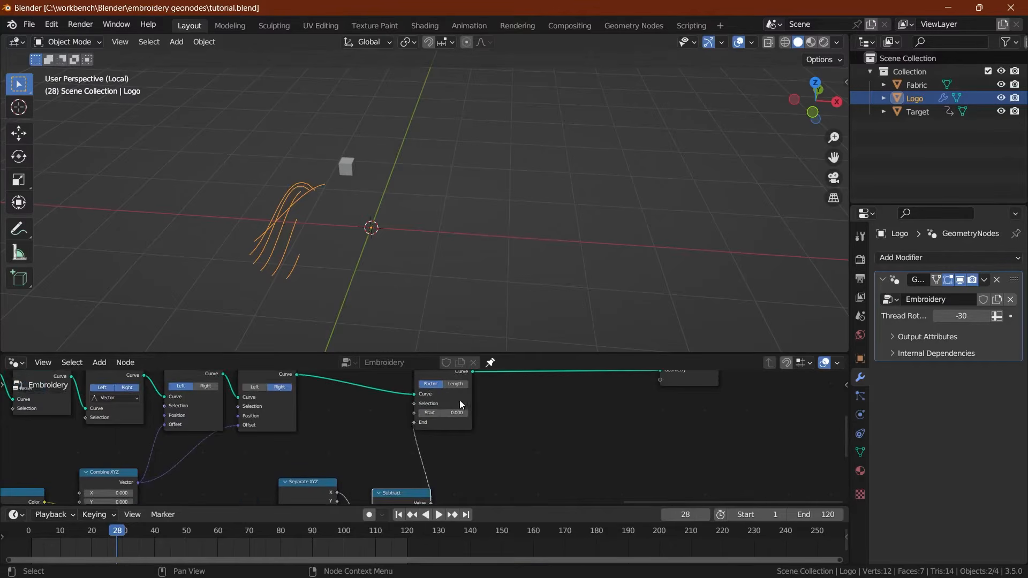
Step: Preview the thread animation and insert a Clamp node between the Subtract node and the Trim Curve node's End input
key(space)
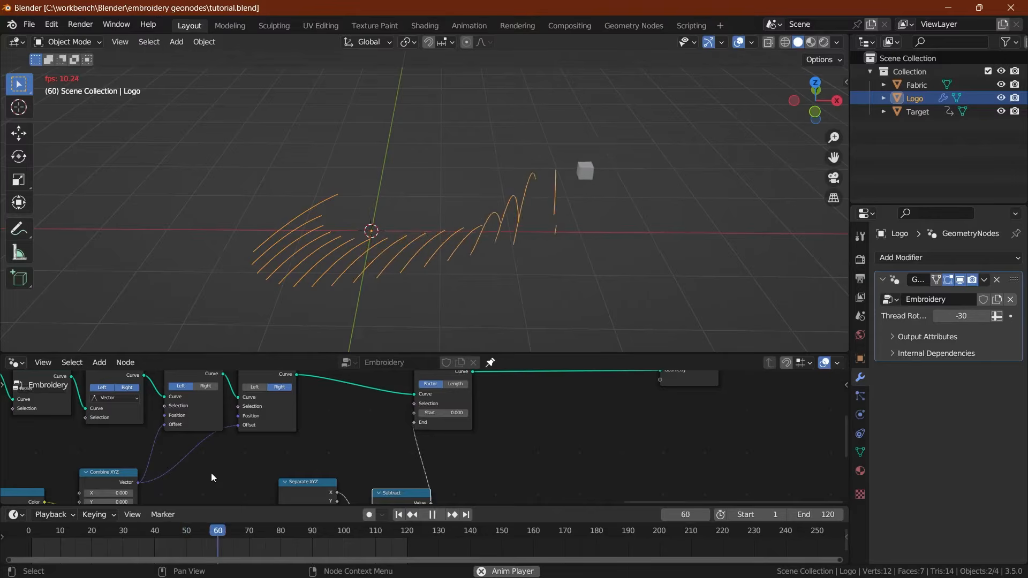
key(space)
click(455, 427)
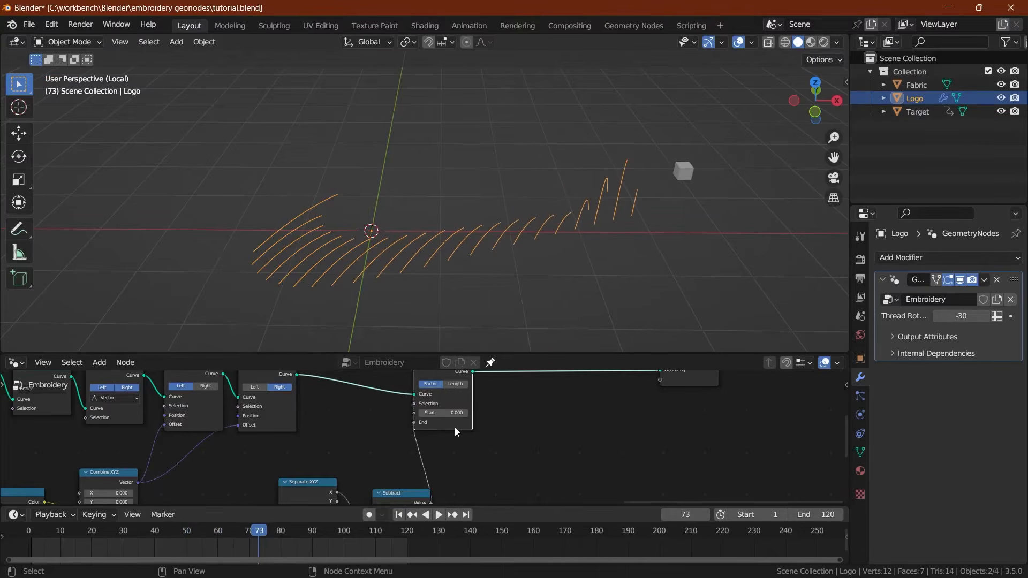
text(gx180)
key(Return)
key(shift+a)
text(scl)
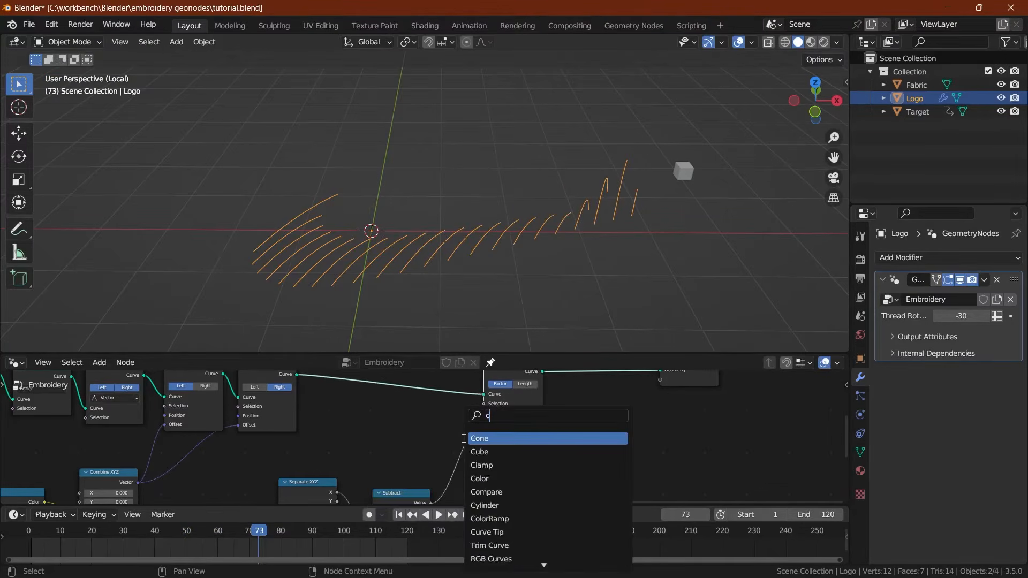
key(Return)
click(461, 431)
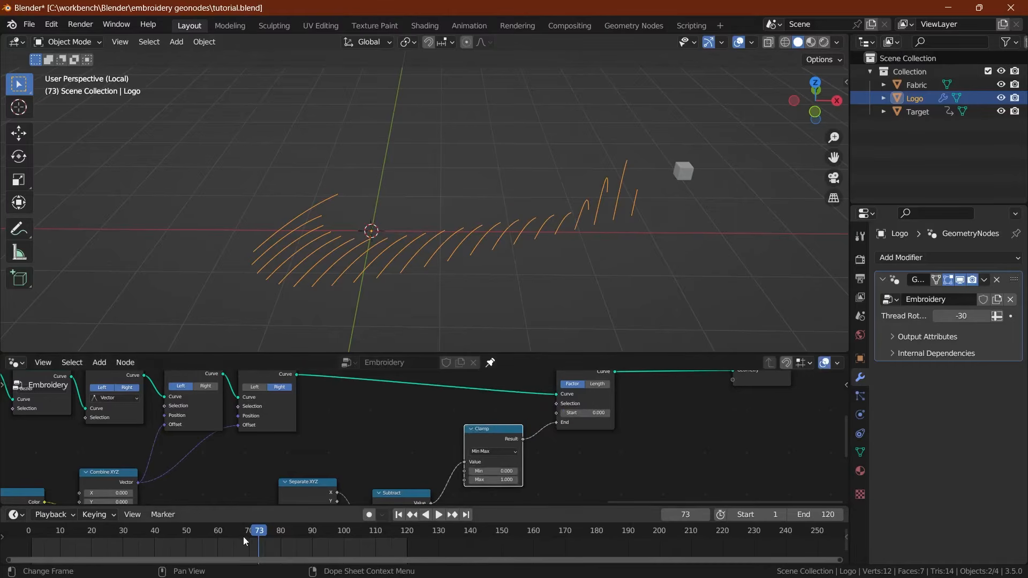
Step: Play the animation from frame 1 to check the clamped thread growth, and save the file
drag(242, 534, 275, 537)
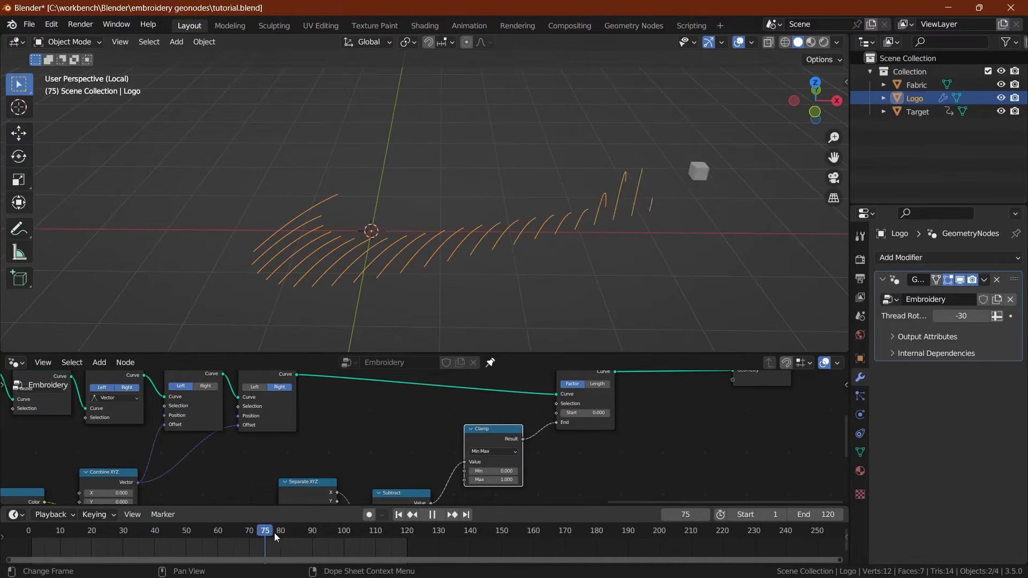
key(ctrl+s)
middle_drag(389, 222, 377, 226)
click(399, 515)
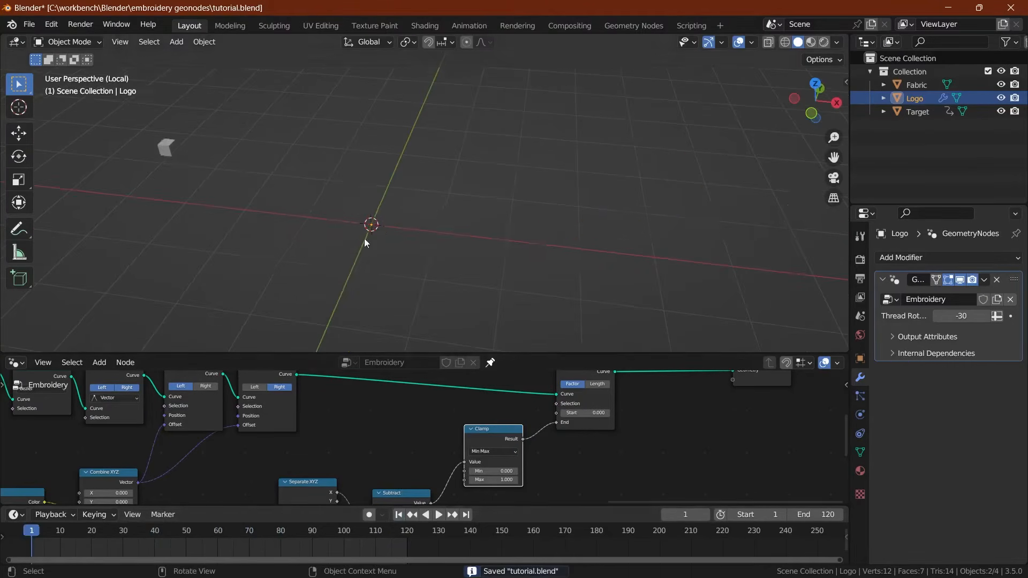
scroll(352, 242, down, 2)
key(space)
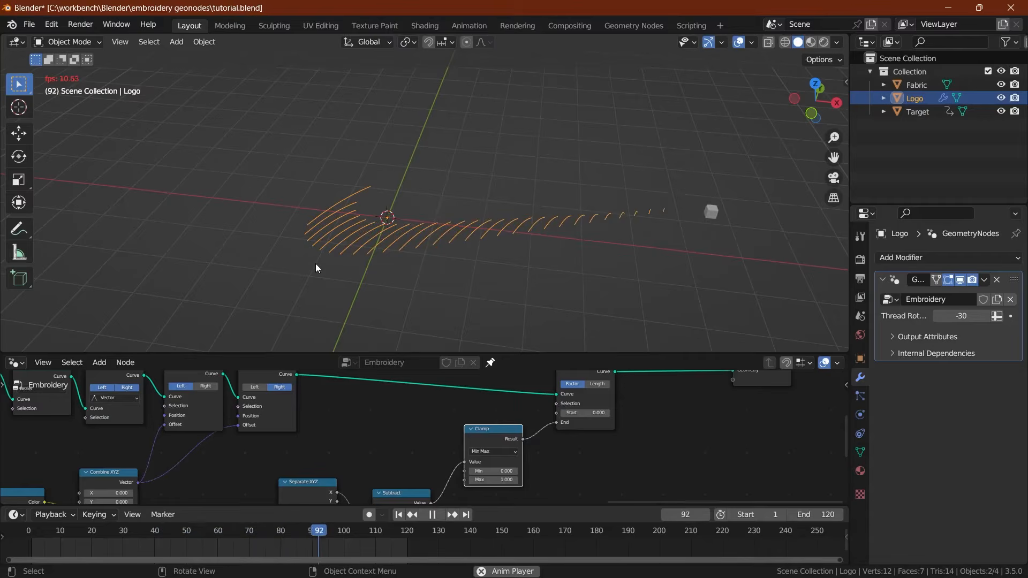
key(space)
key(ctrl+s)
Step: Reposition the Trim Curve node vertically to line up with the preceding Set Handle Positions node, and save the file
key(Home)
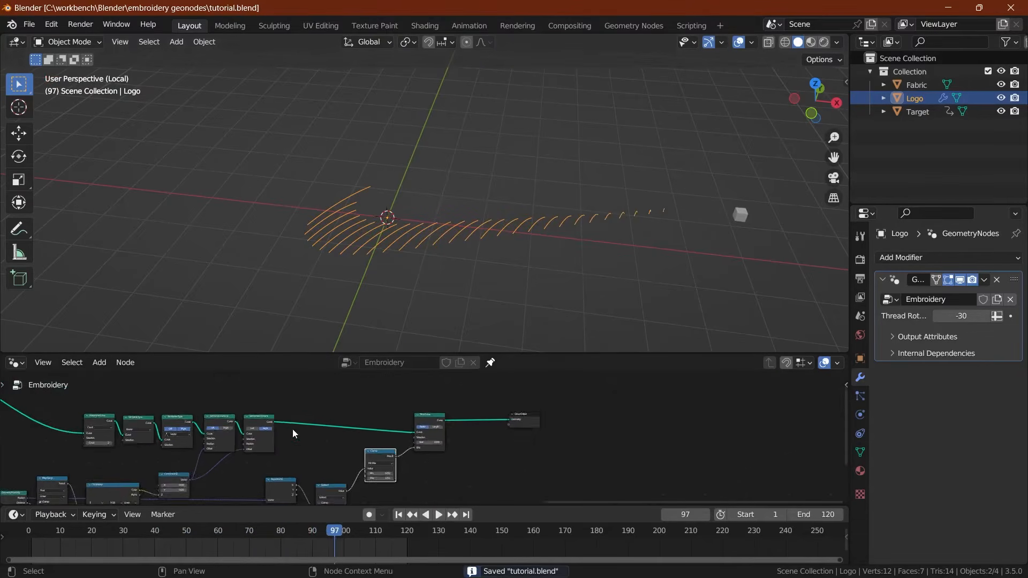
scroll(297, 415, down, 1)
middle_drag(302, 438, 284, 427)
scroll(282, 427, up, 1)
drag(377, 390, 412, 411)
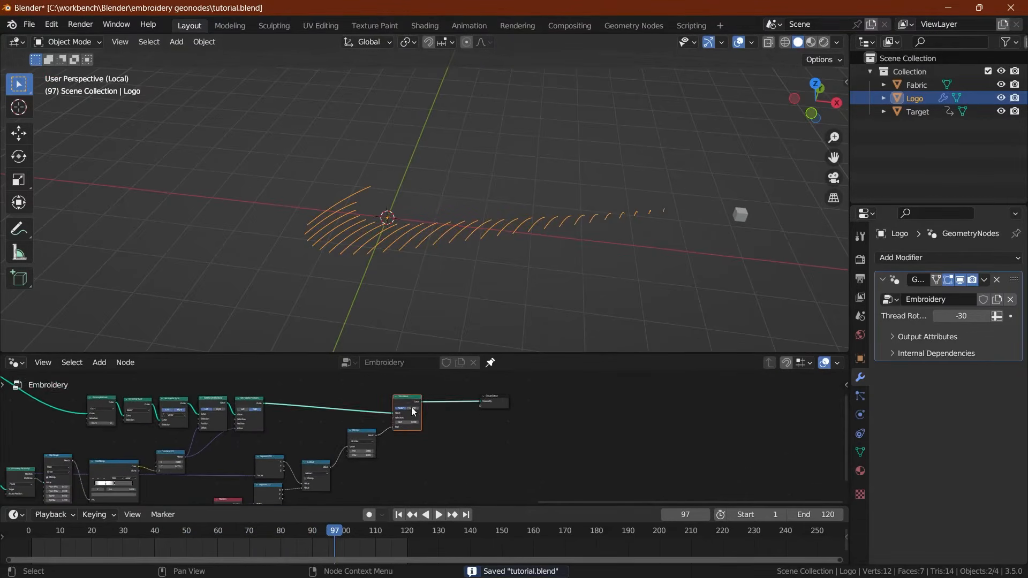
key(g)
click(413, 395)
key(g)
key(y)
click(364, 430)
key(ctrl+s)
Step: Move the Group Output node horizontally away from the Trim Curve node to make room for more nodes
middle_drag(505, 380, 386, 394)
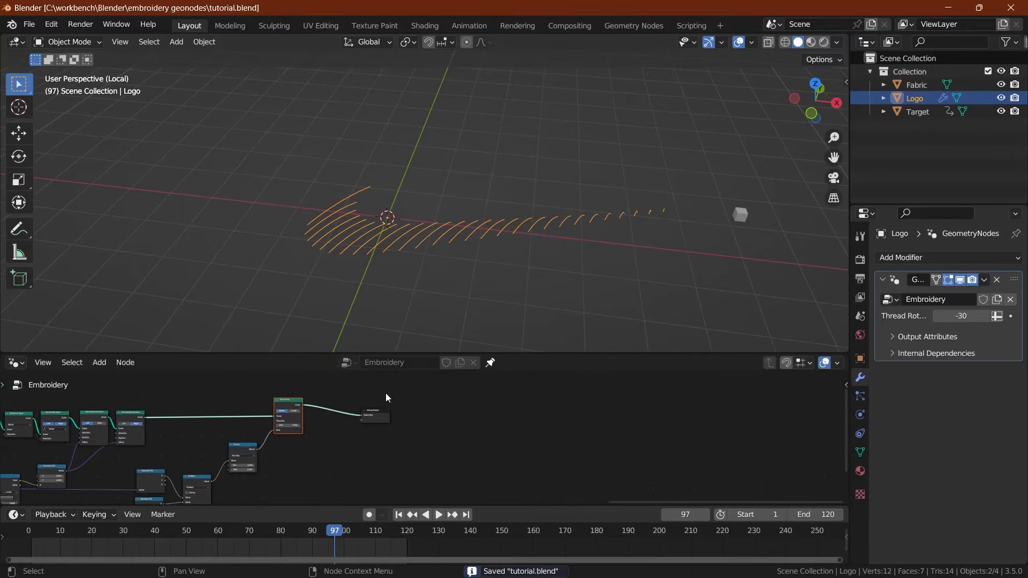
drag(386, 395, 375, 444)
scroll(381, 443, up, 1)
key(g)
key(x)
click(550, 438)
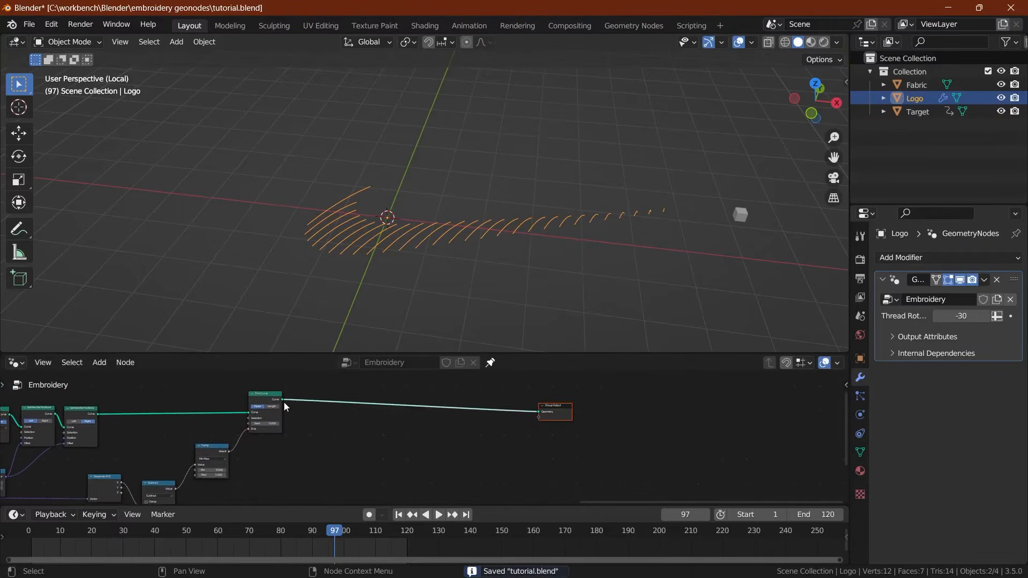
Step: Insert a Curve to Mesh node between the Trim Curve and Group Output nodes, and save the file
key(shift+a)
text(s)
text(cur)
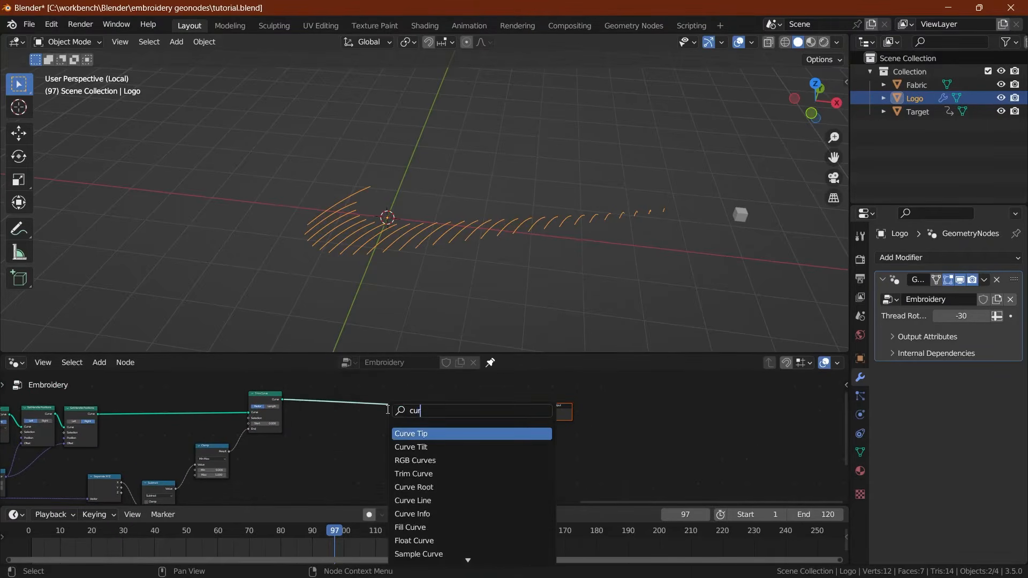
text(v)
key(BackSpace)
key(BackSpace)
key(BackSpace)
key(BackSpace)
text(to)
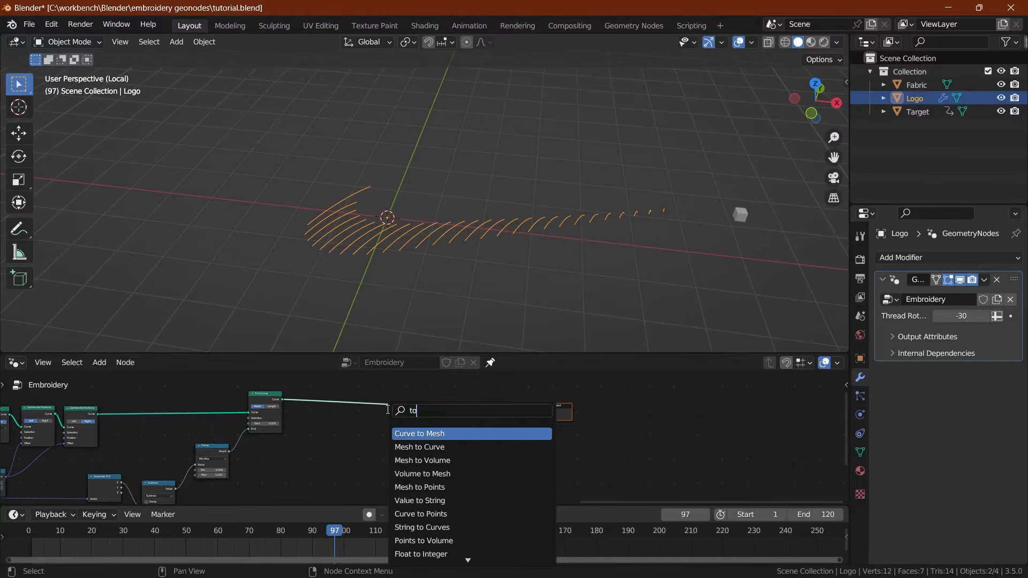
key(Down)
key(Up)
key(Return)
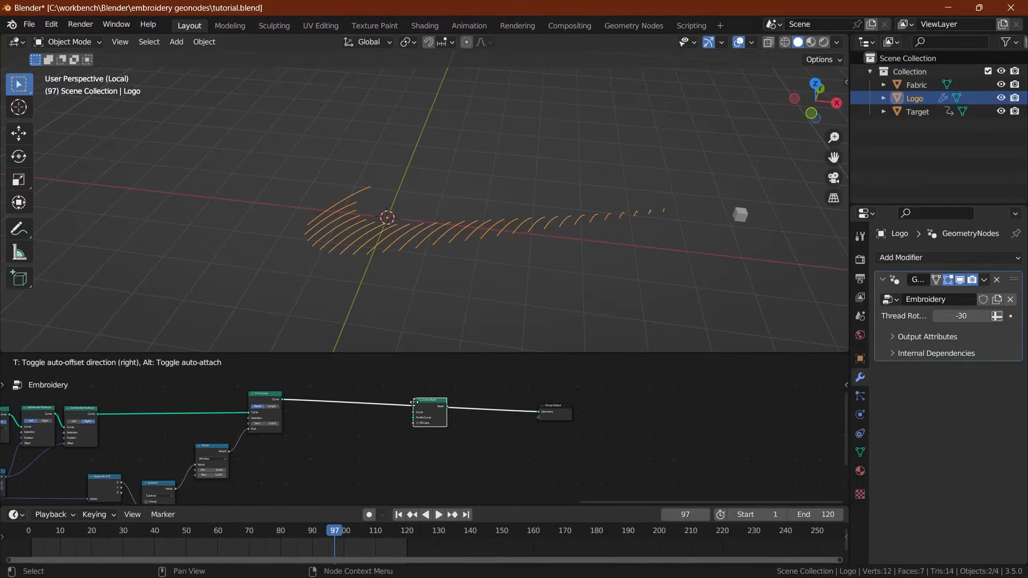
click(426, 409)
scroll(373, 430, up, 2)
scroll(371, 397, up, 2)
key(ctrl+s)
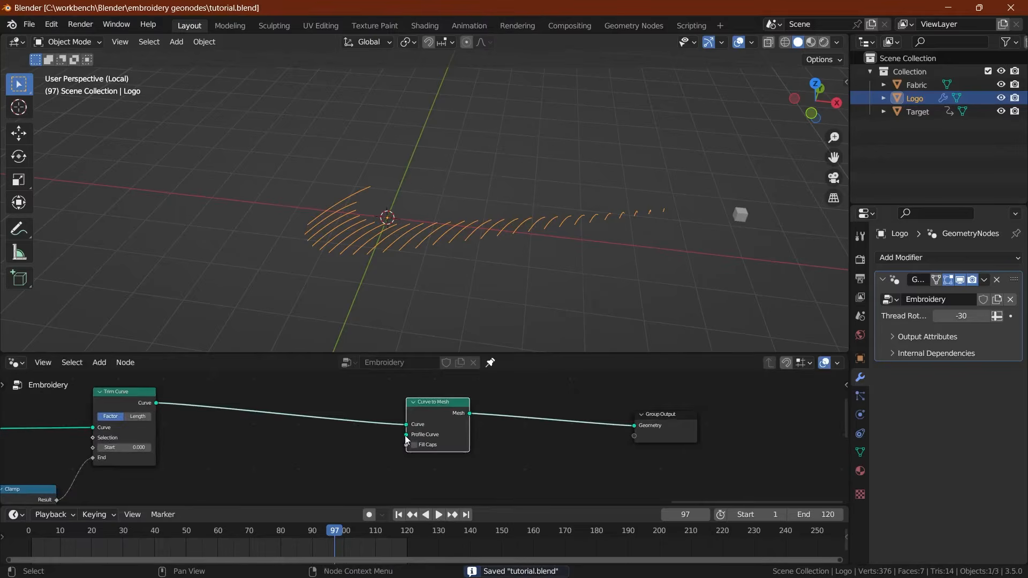
Step: Add a Curve Circle node linked to the Profile Curve input of the Curve to Mesh node
key(shift+a)
text(circle)
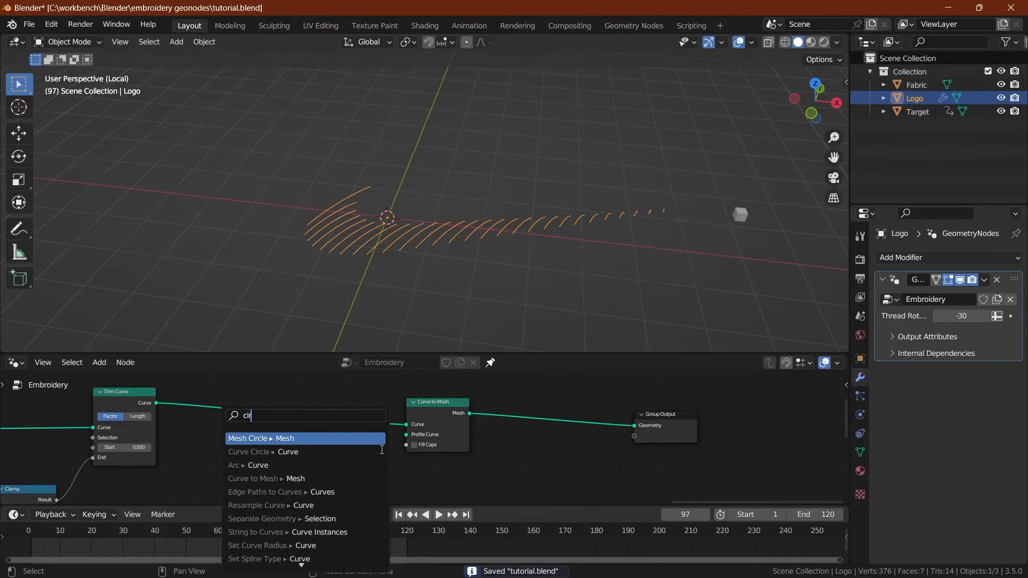
key(Down)
key(Return)
click(376, 448)
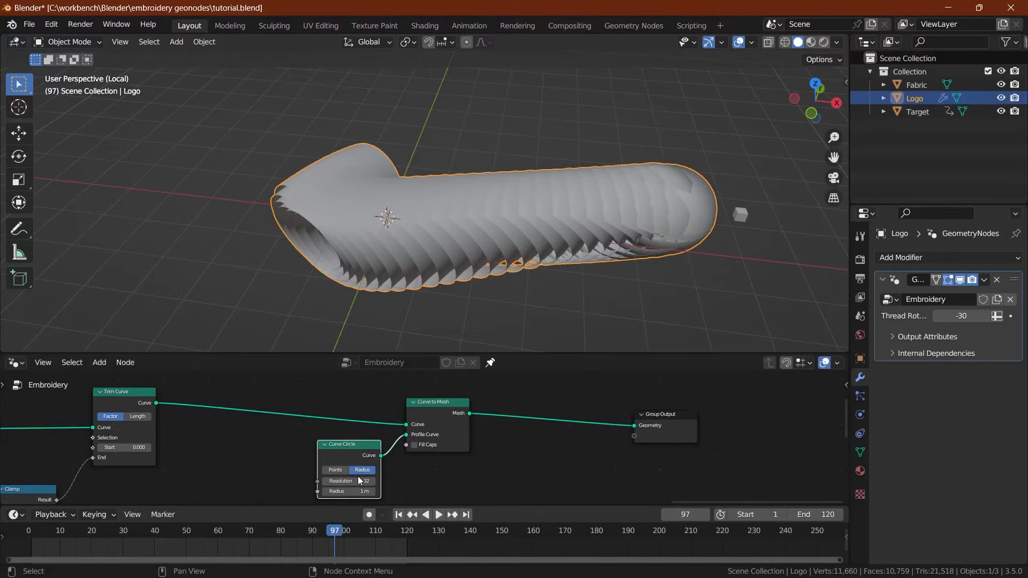
Step: Set the Curve Circle's resolution to 3, enlarge the node editor area and save the file
key(Return)
scroll(306, 486, up, 4)
middle_drag(314, 483, 373, 441)
drag(319, 352, 318, 301)
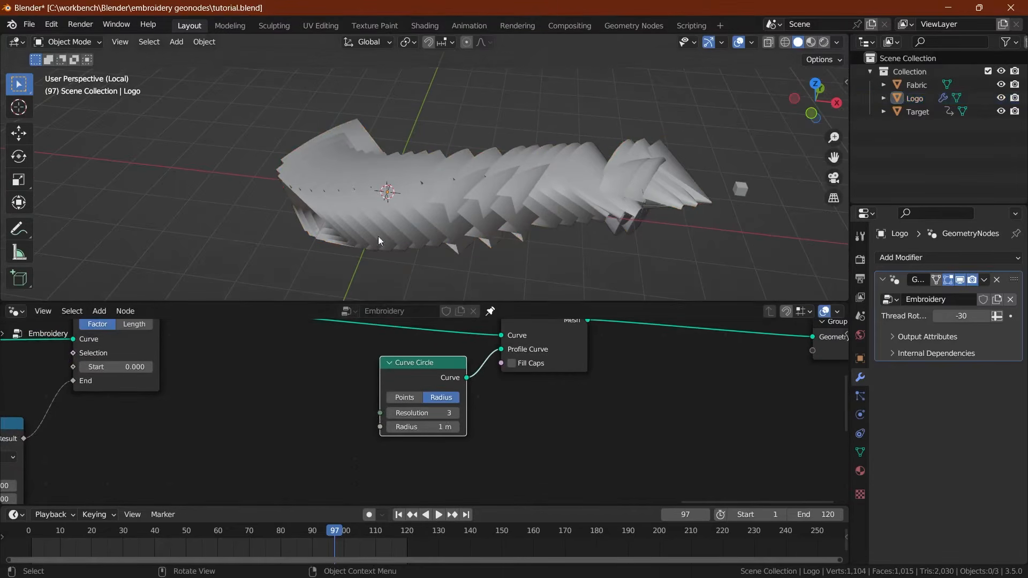
key(ctrl+s)
Step: Set the Curve Circle's radius to 0.01 m and inspect the thinner threads up close
click(418, 426)
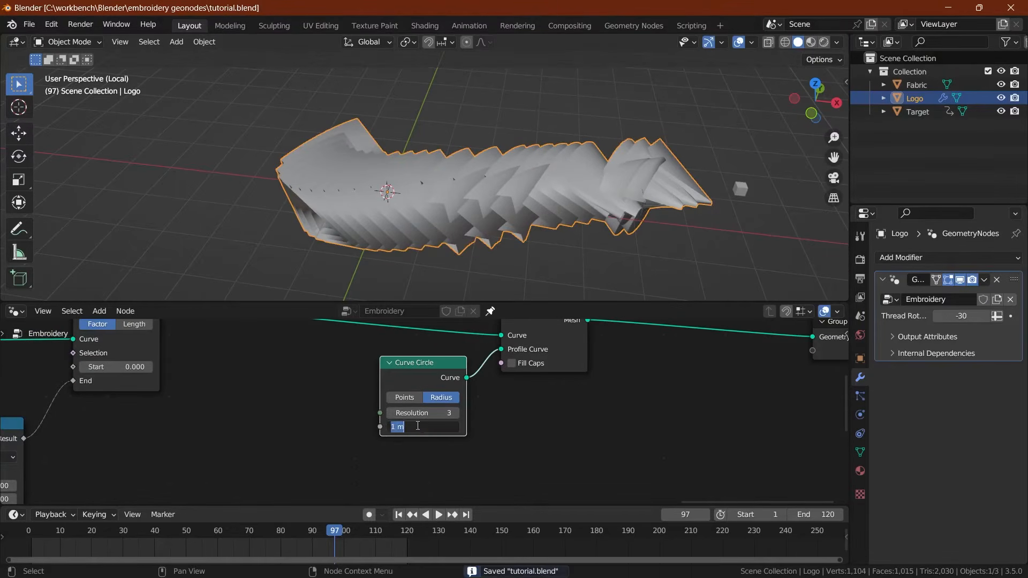
text(.01)
key(Return)
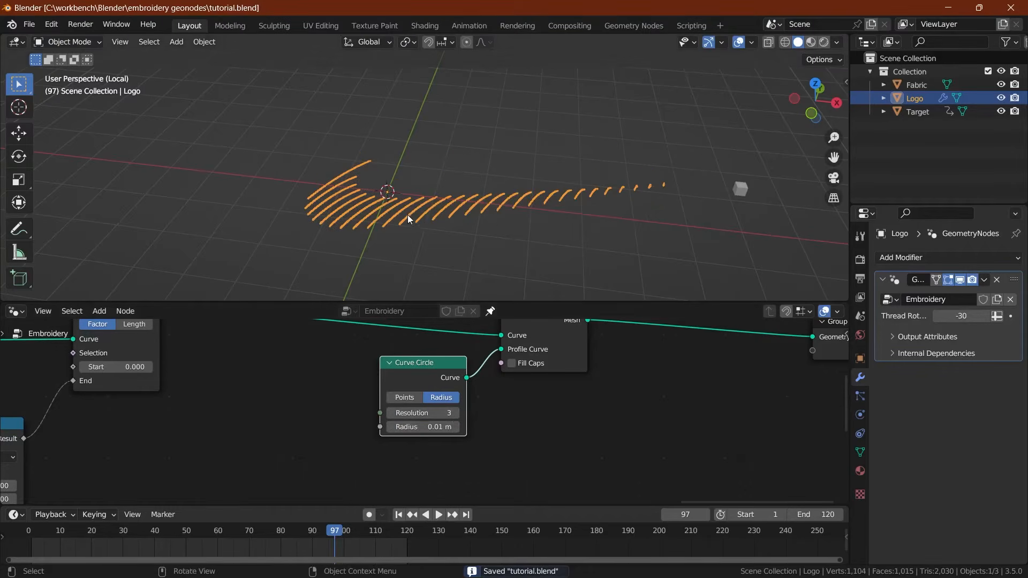
scroll(407, 215, up, 5)
click(365, 255)
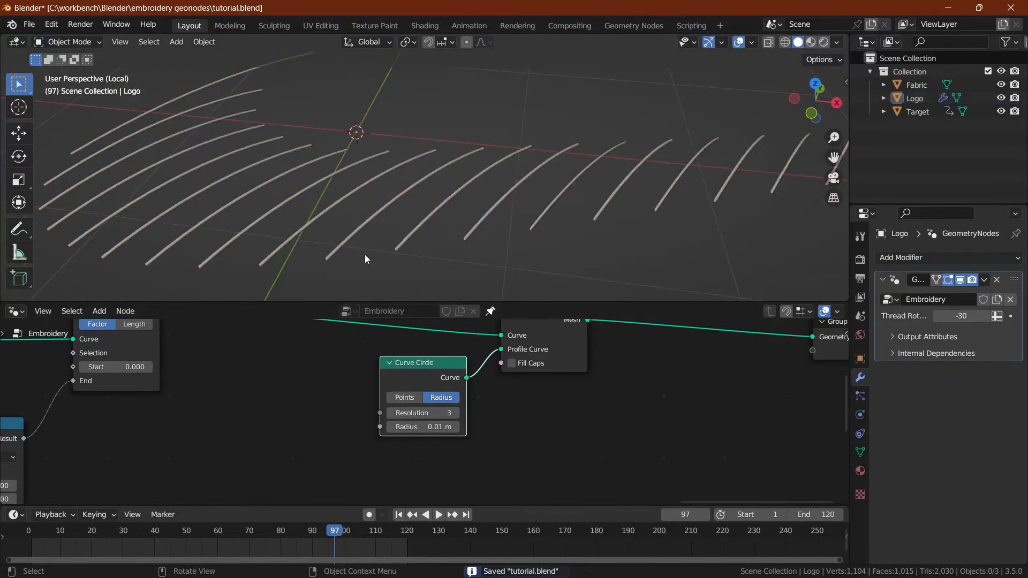
click(376, 224)
middle_drag(375, 221, 478, 159)
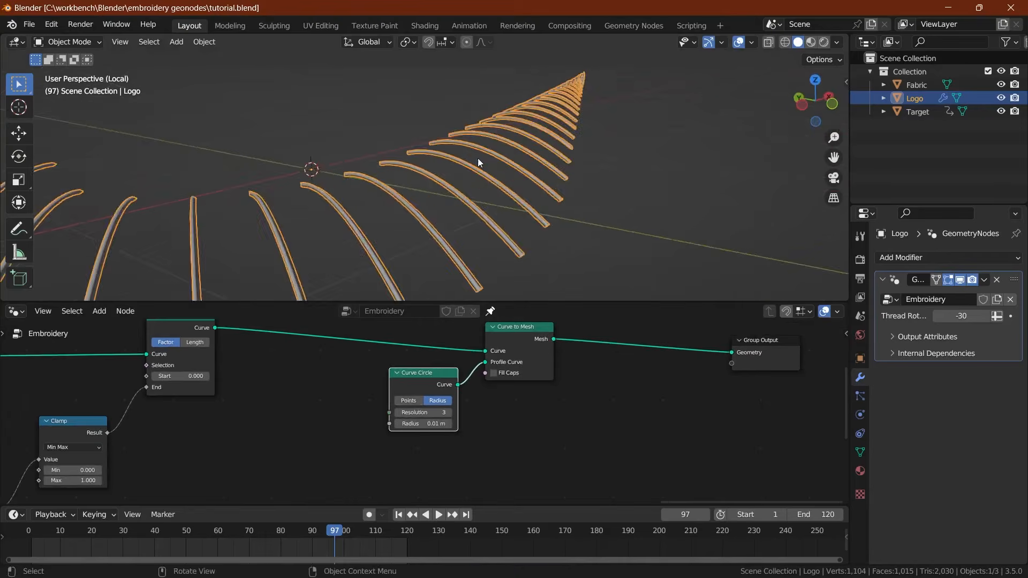
scroll(502, 149, up, 5)
scroll(310, 398, down, 2)
Step: Slightly brighten the ColorRamp stop at position 0.516 that feeds the Combine XYZ node, and save the file
middle_drag(310, 398, 798, 388)
scroll(335, 406, up, 2)
middle_drag(335, 406, 606, 321)
scroll(424, 409, up, 4)
click(394, 472)
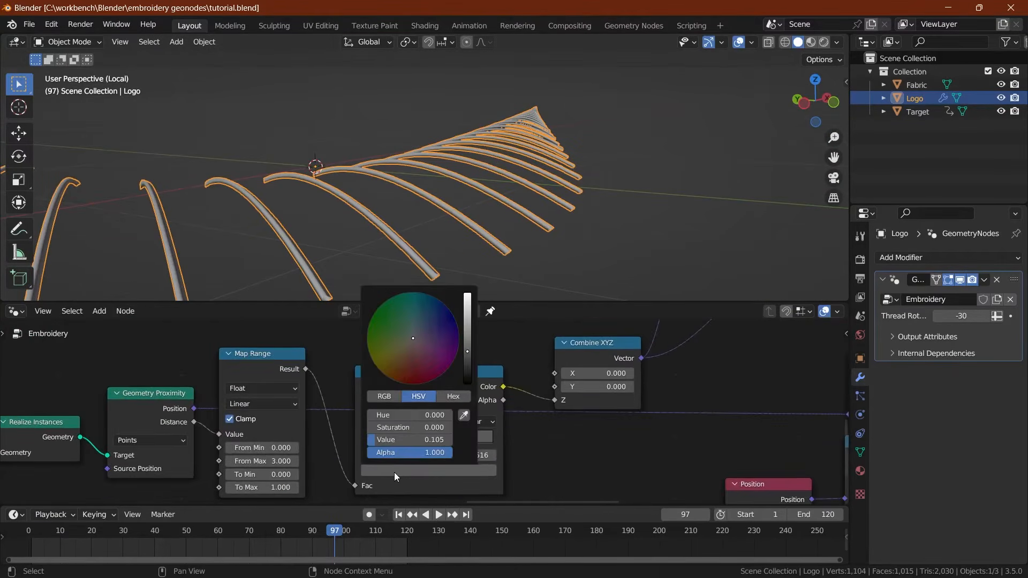
click(468, 345)
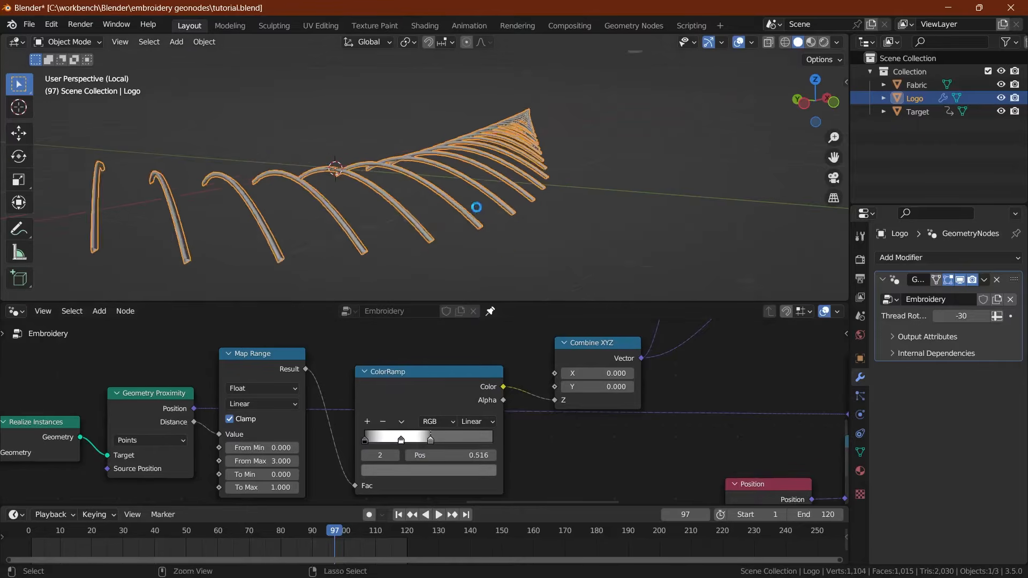
key(ctrl+s)
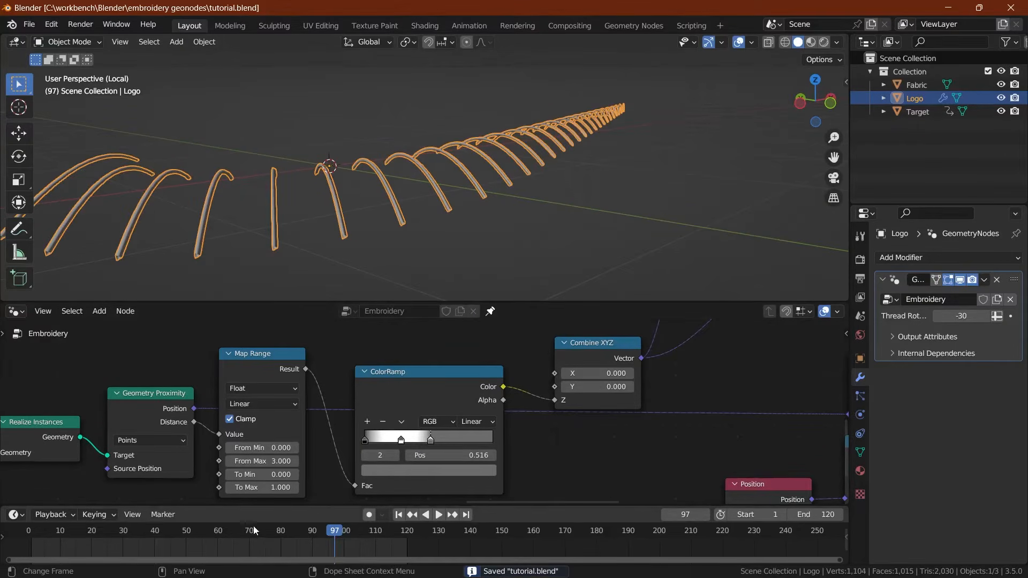
Step: Check the thread arcs at frame 64 and play the animation from an earlier frame, saving the file
click(230, 533)
middle_drag(418, 231, 373, 292)
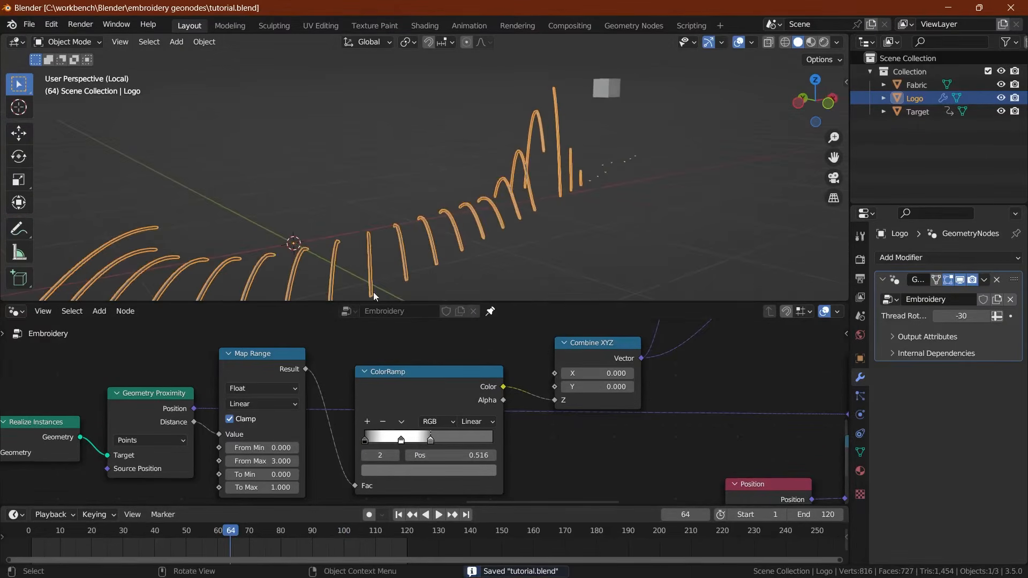
click(96, 529)
key(space)
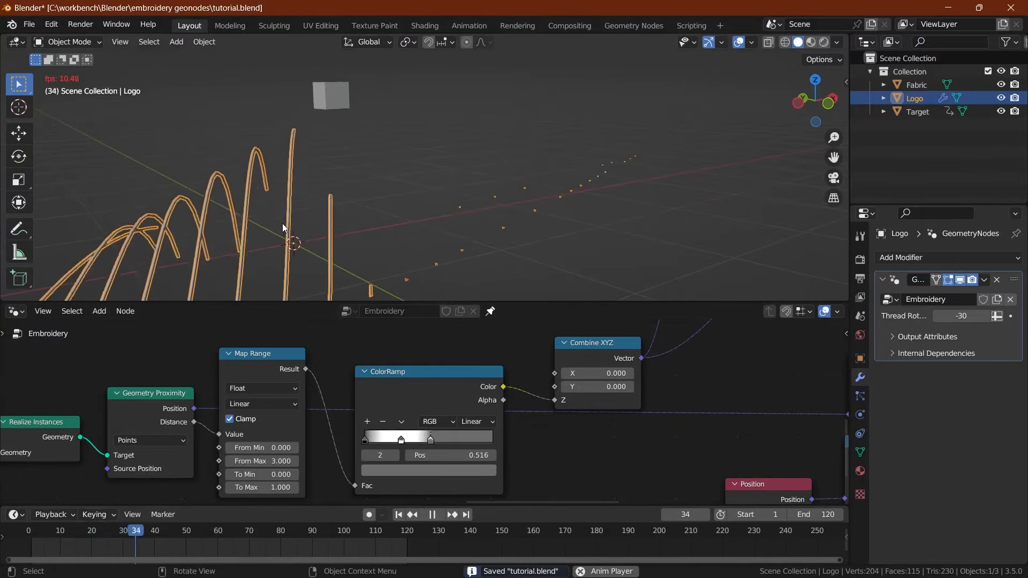
key(space)
mouse_move(308, 204)
middle_down()
mouse_move(384, 194)
mouse_move(250, 212)
mouse_move(214, 198)
mouse_move(323, 209)
mouse_move(255, 169)
mouse_move(324, 200)
mouse_move(329, 176)
mouse_move(307, 194)
middle_up()
key(ctrl+s)
middle_drag(414, 175, 389, 198)
click(428, 214)
key(ctrl+z)
scroll(587, 416, down, 1)
Step: Expand the collapsed Curve Circle and Curve to Mesh nodes and move them horizontally toward the Group Output
middle_drag(586, 416, 536, 421)
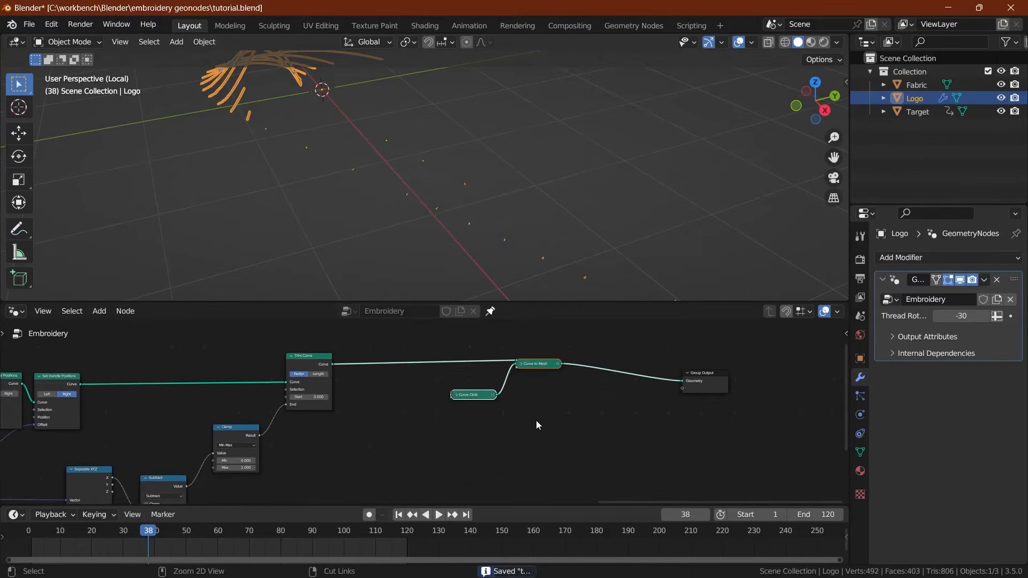
key(h)
key(g)
key(x)
click(569, 416)
Step: Insert a Set Curve Radius node between the Trim Curve and Curve to Mesh nodes, and save the file
click(438, 389)
key(shift+a)
text(scur)
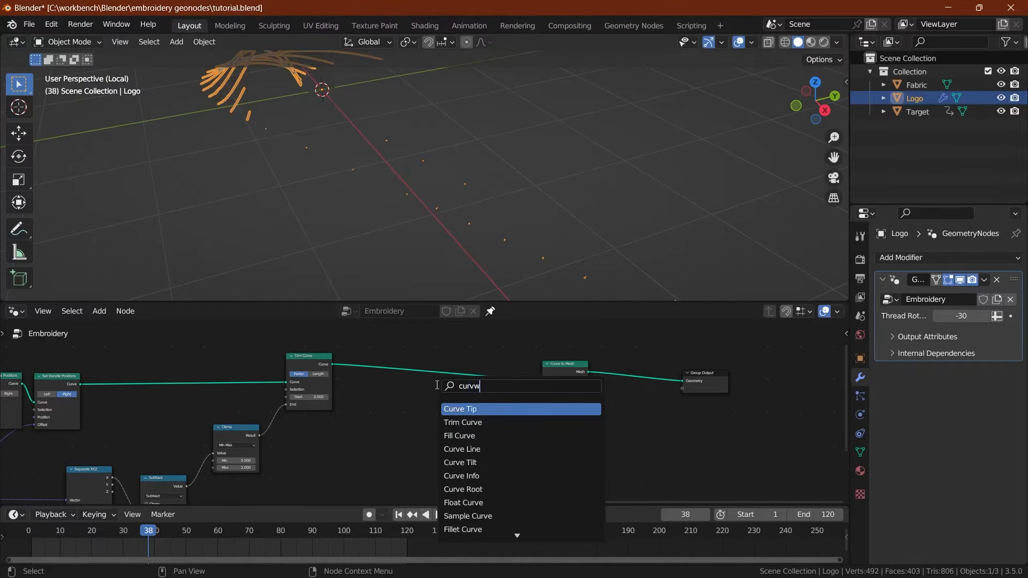
text(vw)
key(BackSpace)
text(e rad)
key(Return)
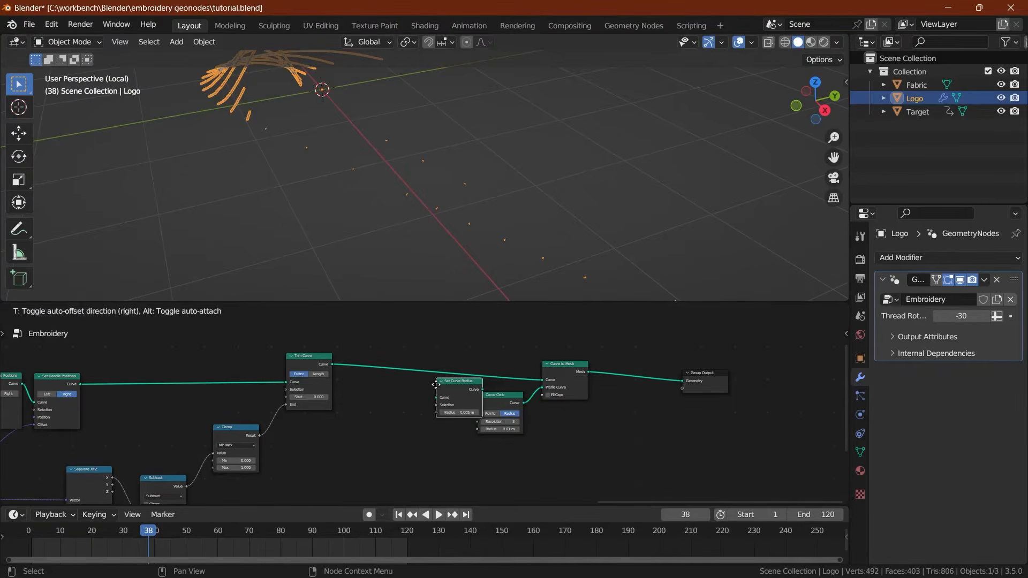
click(413, 364)
key(ctrl+s)
Step: Move the Set Curve Radius, Curve Circle and Curve to Mesh nodes together horizontally, away from Trim Curve
scroll(383, 393, up, 2)
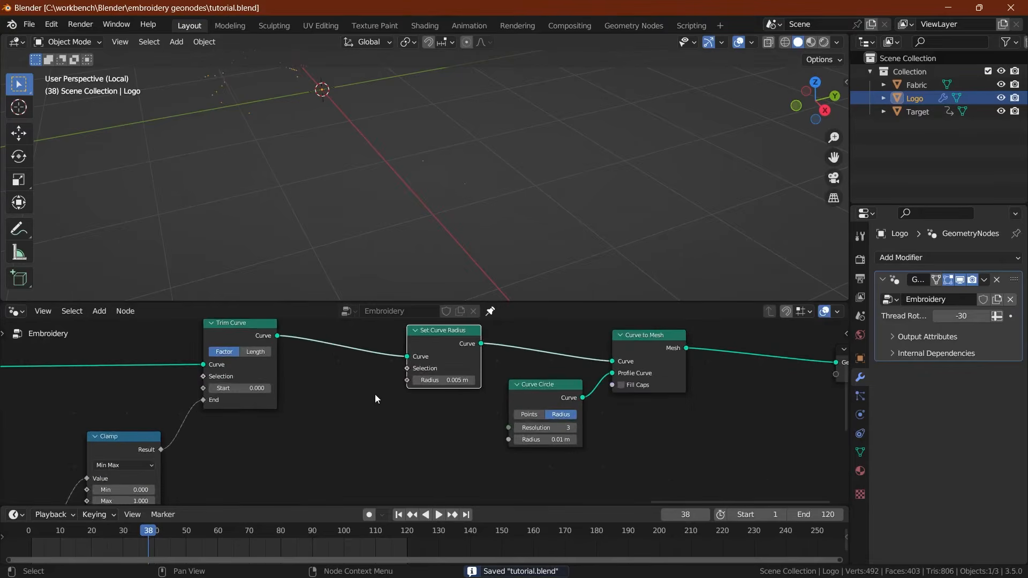
scroll(401, 386, down, 1)
drag(386, 341, 650, 412)
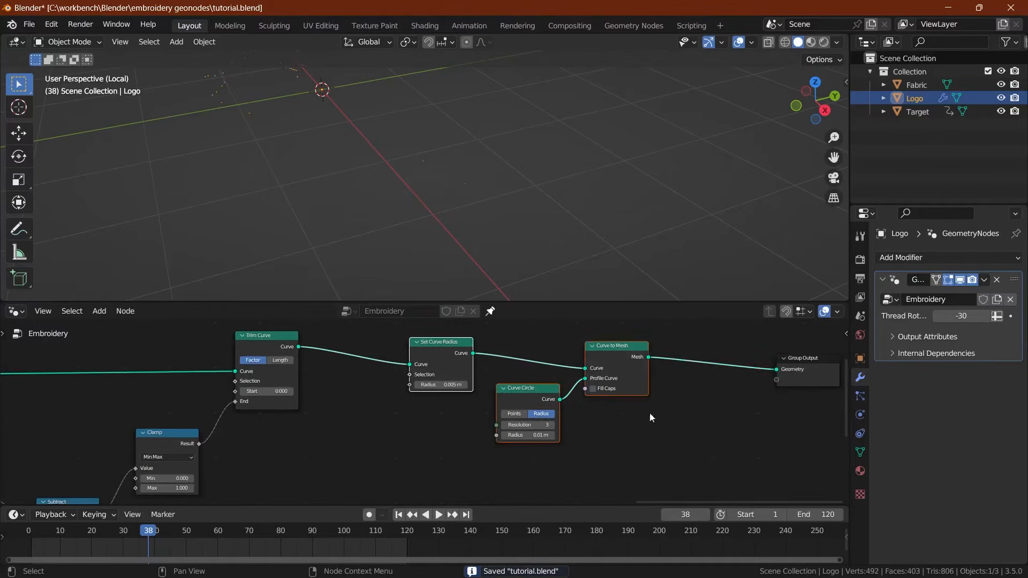
key(g)
key(x)
click(723, 412)
Step: Add a ColorRamp node with its Color output linked to the Set Curve Radius node's Radius, placed below the curve link
drag(483, 388, 476, 406)
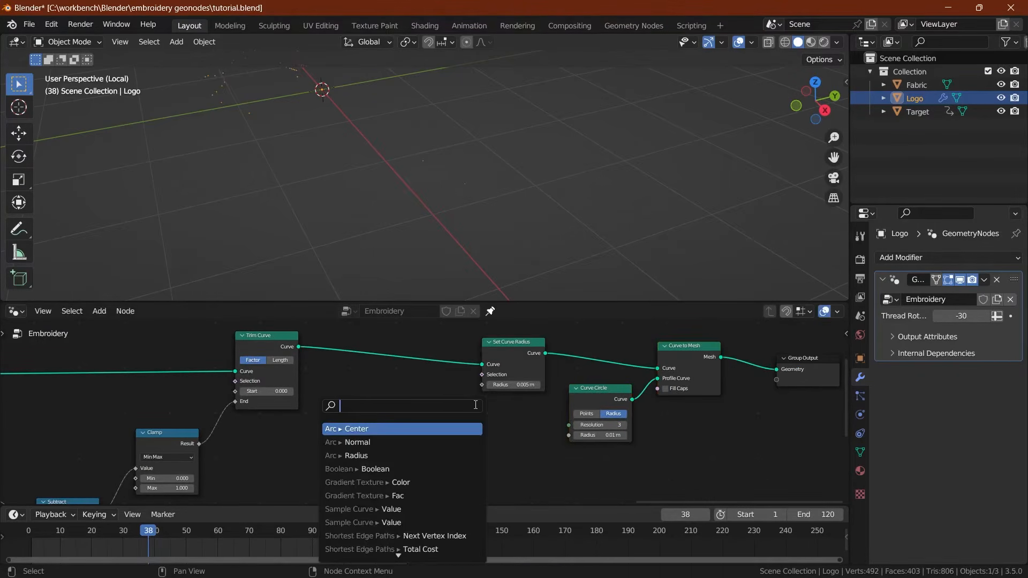
text(colo)
key(Down)
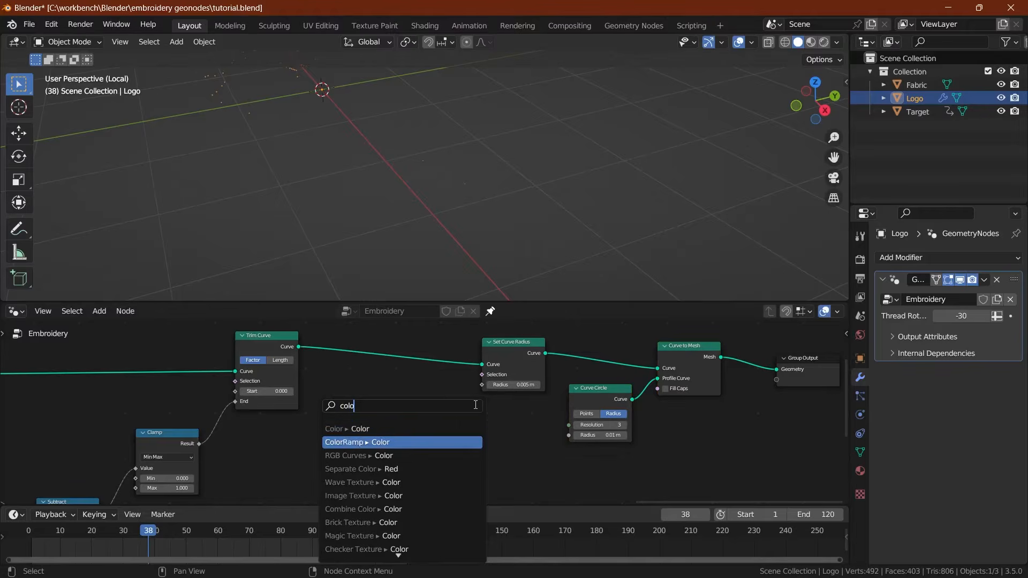
key(Return)
click(459, 405)
drag(412, 403, 420, 403)
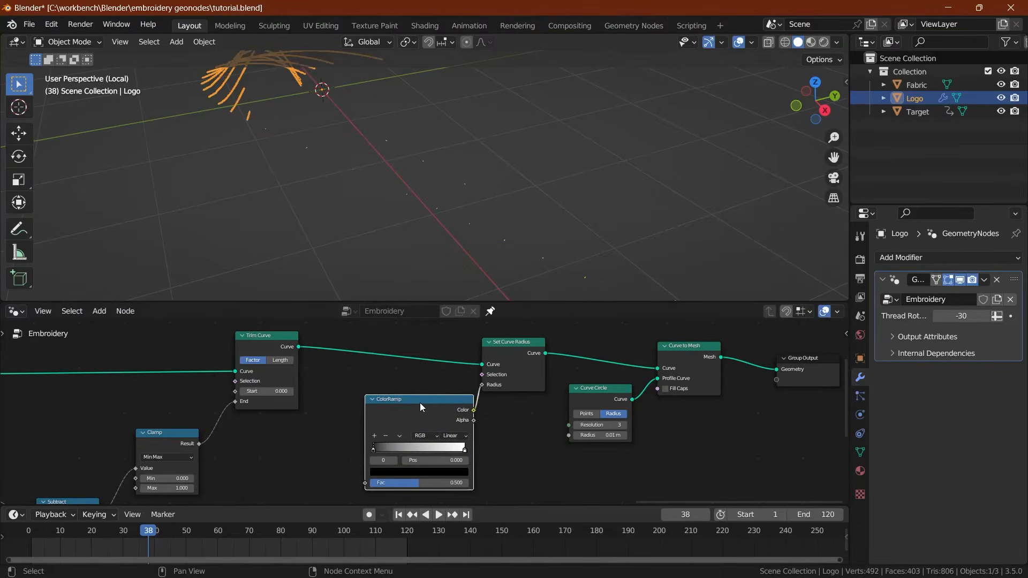
Step: Add a Spline Parameter node with its Factor output linked to the ColorRamp's Fac input, and save the file
middle_drag(416, 412, 476, 359)
scroll(475, 359, up, 2)
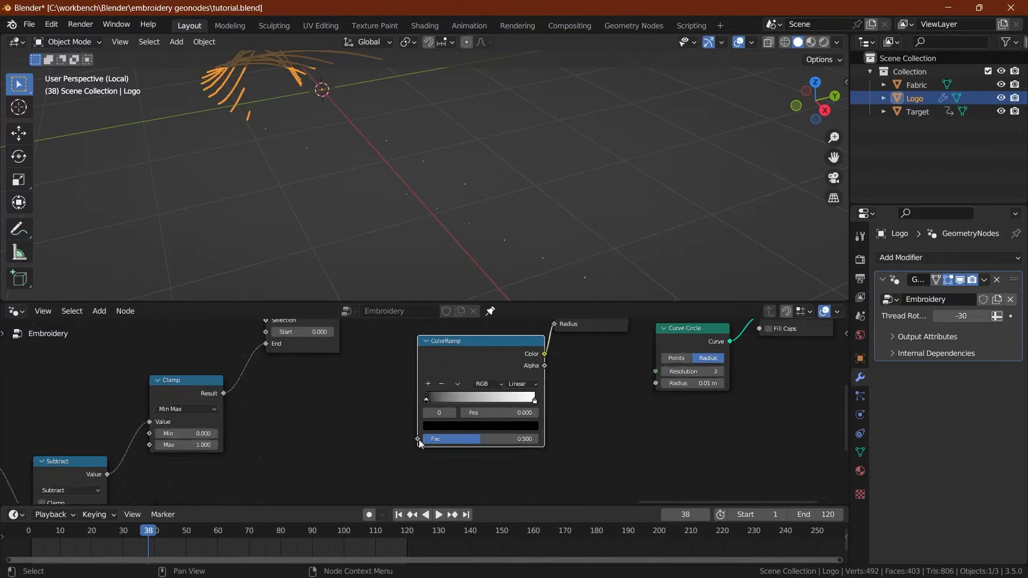
drag(418, 440, 400, 449)
text(spline para)
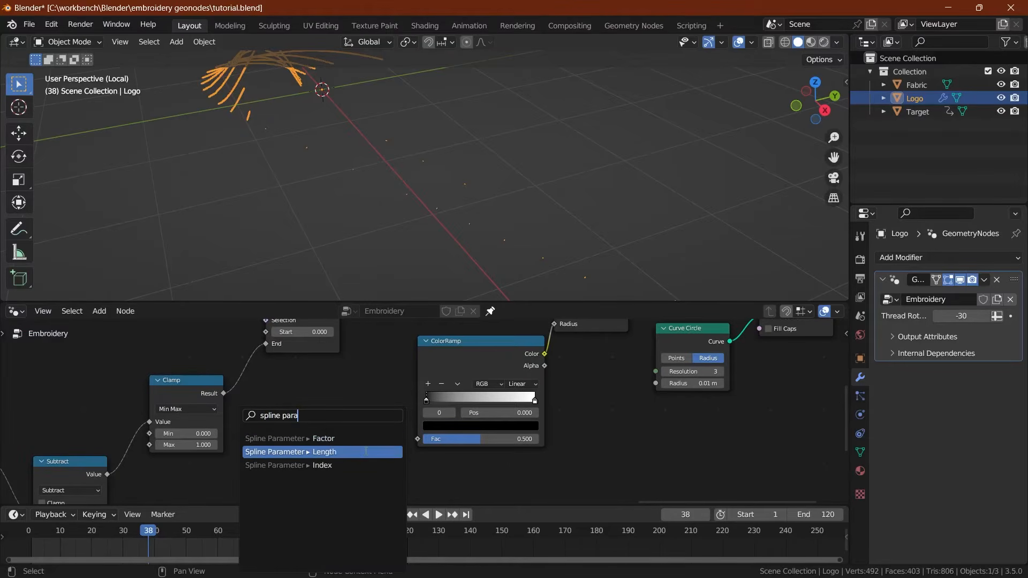
click(340, 440)
click(323, 446)
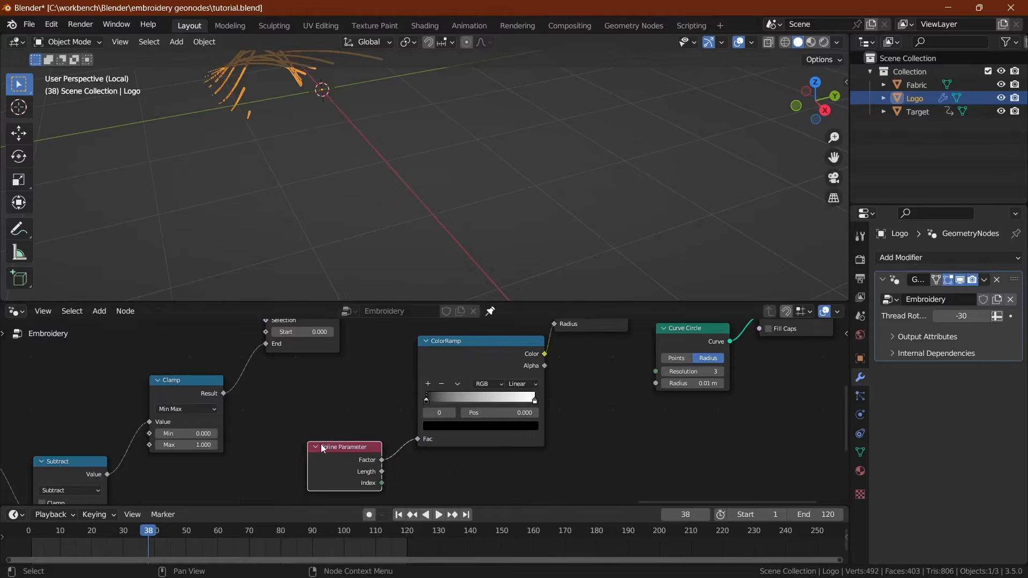
middle_drag(292, 135, 403, 92)
key(ctrl+s)
Step: Add inner stops to the ColorRamp, one close to each end, and make the last stop black
middle_drag(369, 192, 427, 293)
mouse_move(521, 398)
mouse_down()
mouse_move(482, 399)
mouse_move(531, 409)
mouse_up()
click(429, 384)
click(516, 427)
drag(513, 320, 513, 360)
drag(491, 398, 506, 401)
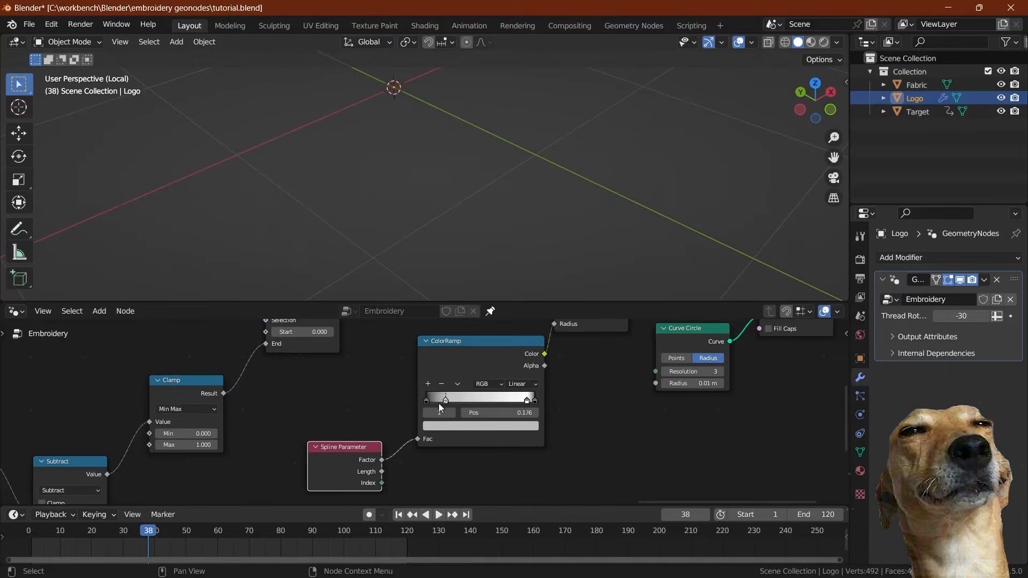
Step: Set the ColorRamp's stop 1 to position 0.111 with a white color, and save the file
click(458, 432)
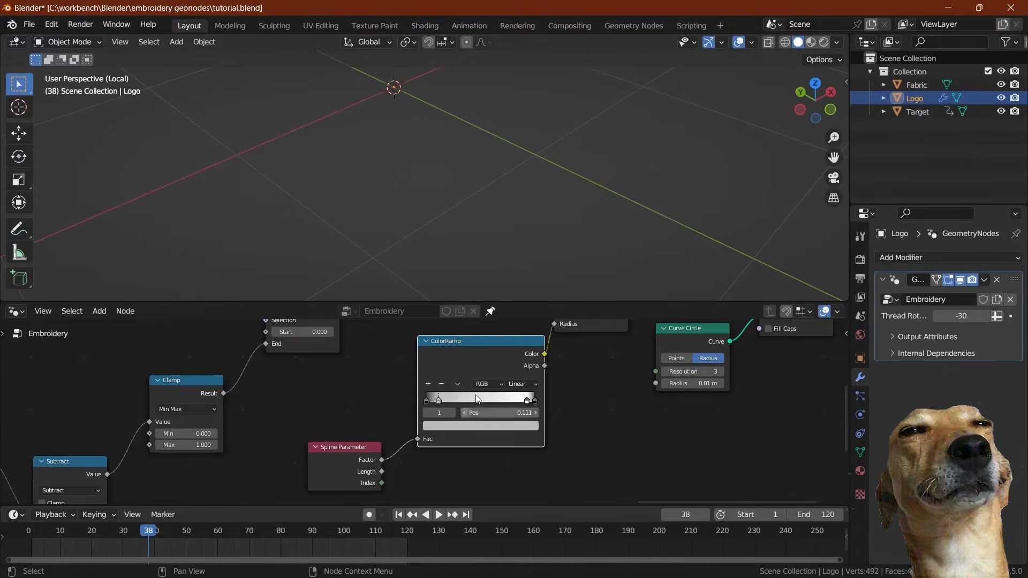
click(491, 425)
drag(515, 294, 514, 273)
key(ctrl+s)
Step: Try driving the ColorRamp's Fac with the Spline Parameter's Length output
middle_drag(392, 163, 426, 176)
drag(382, 471, 417, 441)
middle_drag(435, 233, 444, 231)
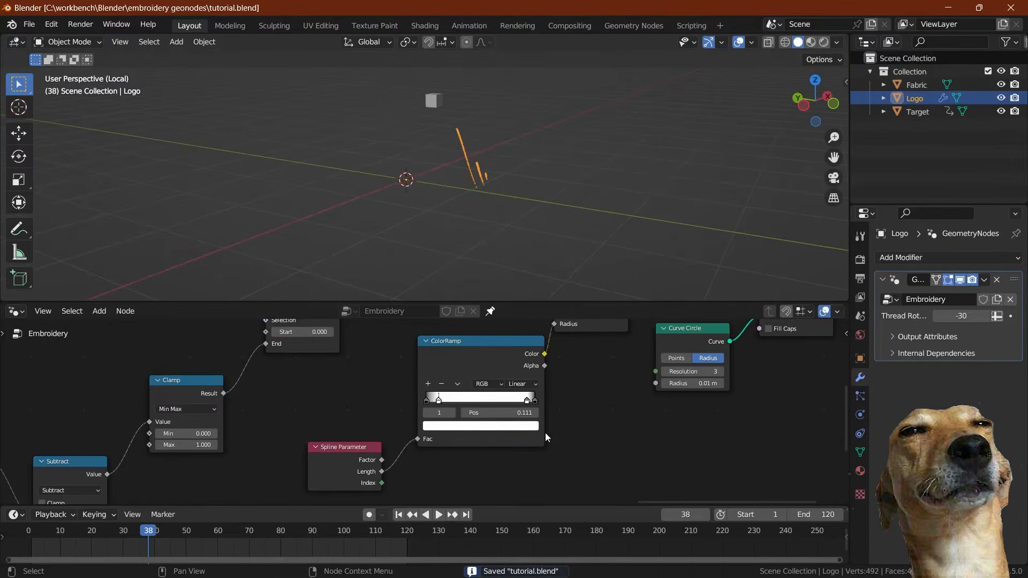
middle_drag(518, 329, 482, 382)
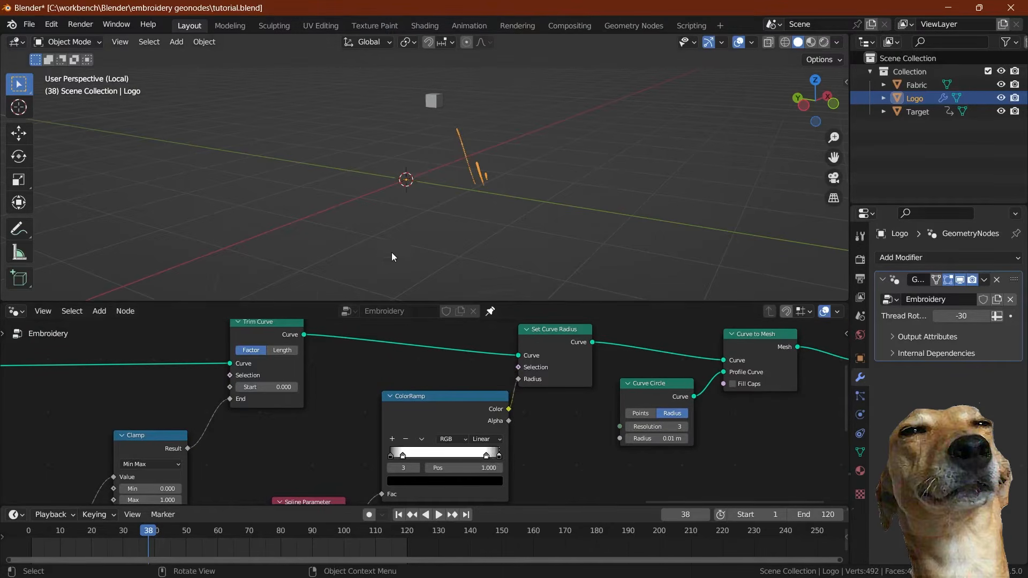
Step: Play the animation to frame 53 to check the tapered threads from another angle, and save the file
key(space)
middle_drag(426, 190, 329, 180)
key(space)
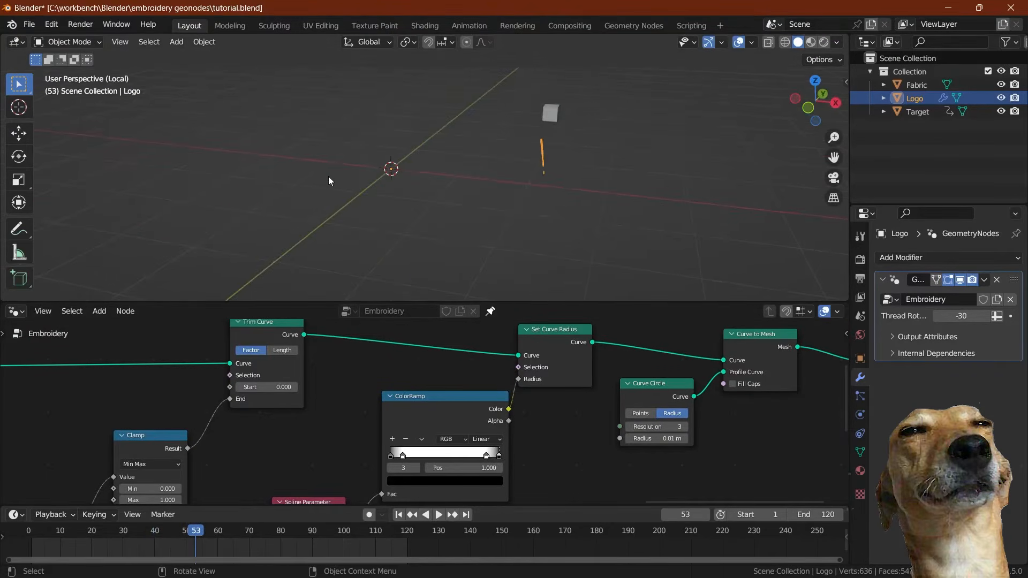
key(ctrl+s)
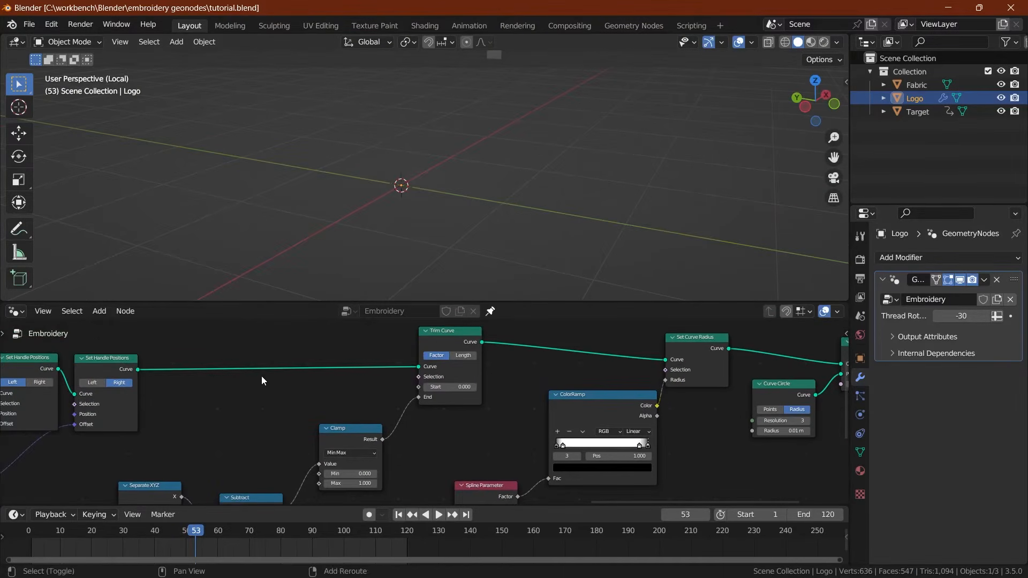
Step: Insert a Resample Curve node between the last Set Handle Positions node and Trim Curve, and save the file
ctrl+shift+click(444, 337)
scroll(422, 180, up, 1)
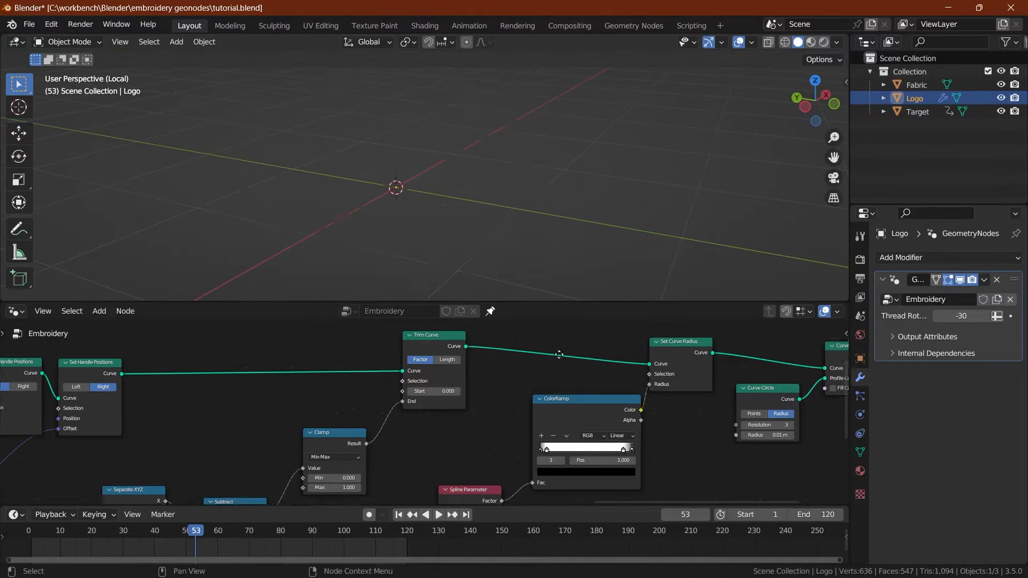
key(ctrl+s)
scroll(463, 233, down, 2)
key(shift+a)
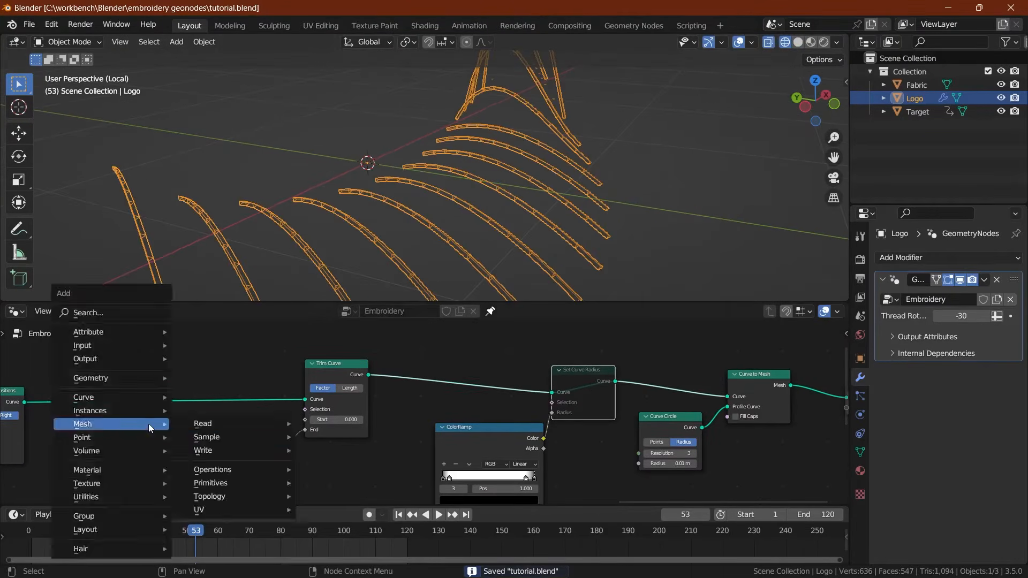
text(sres)
key(Return)
click(133, 396)
key(ctrl+s)
Step: Compare the threads with Resample Curve muted and unmuted, and re-enable the muted Set Curve Radius node
key(m)
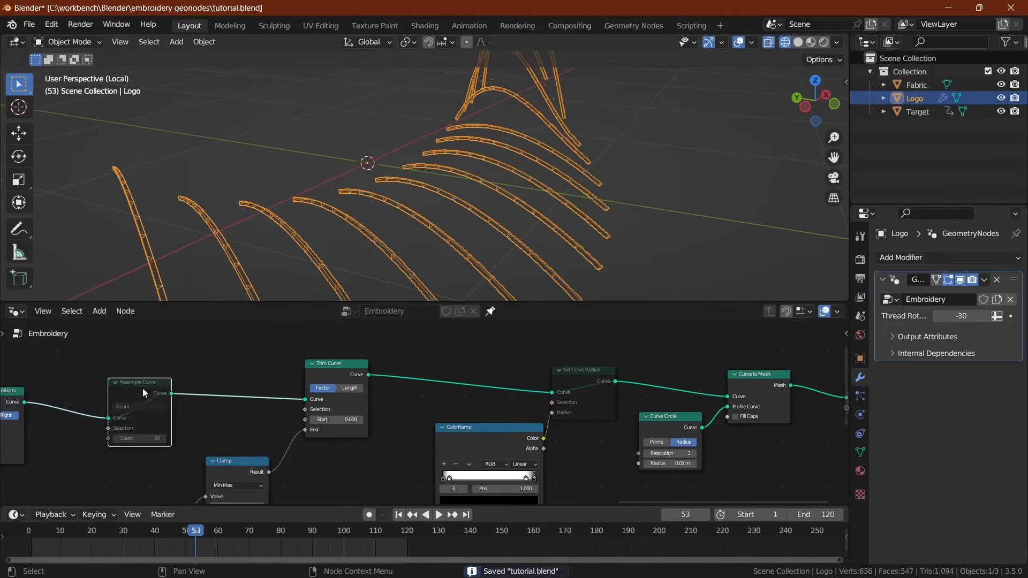
key(m)
middle_drag(399, 398, 386, 389)
scroll(456, 209, down, 3)
middle_drag(463, 206, 359, 214)
scroll(426, 375, down, 1)
key(ctrl+s)
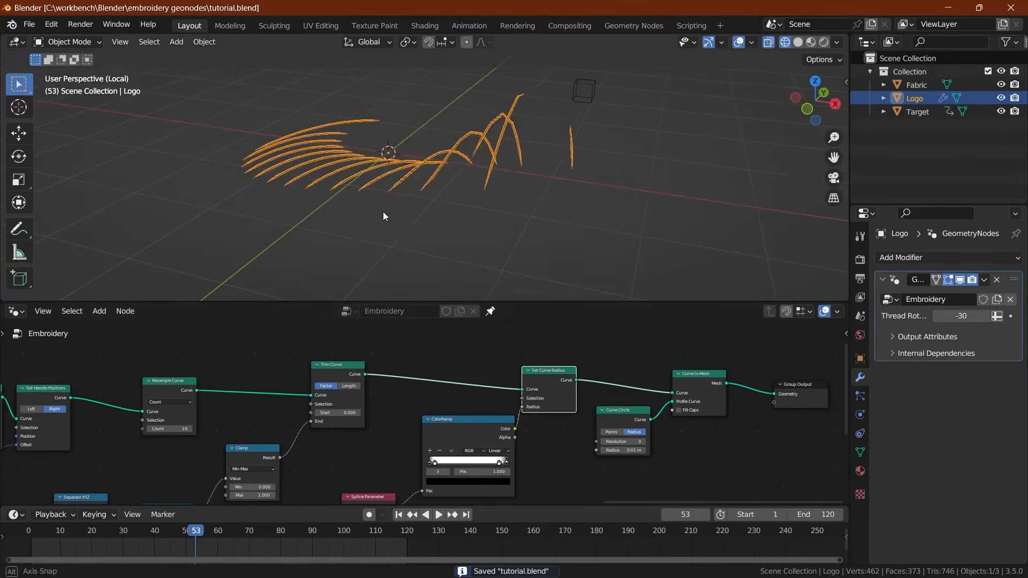
Step: Return the viewport to solid shading and inspect the tapered thread tubes up close
scroll(383, 214, up, 5)
scroll(357, 423, up, 2)
middle_drag(437, 236, 487, 249)
scroll(488, 249, down, 3)
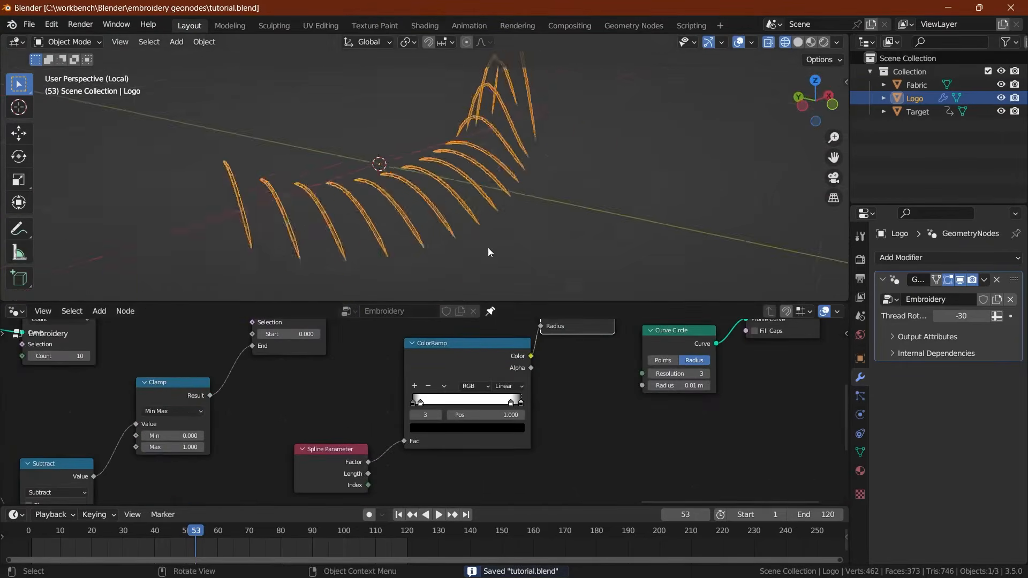
scroll(487, 249, up, 2)
click(798, 43)
middle_drag(420, 179, 466, 214)
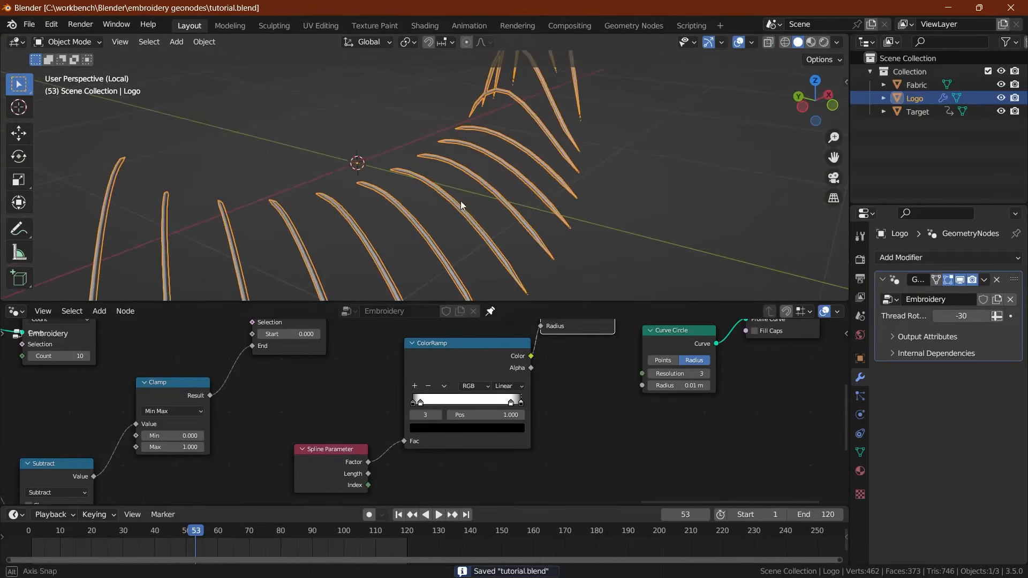
scroll(511, 407, up, 1)
scroll(445, 153, down, 2)
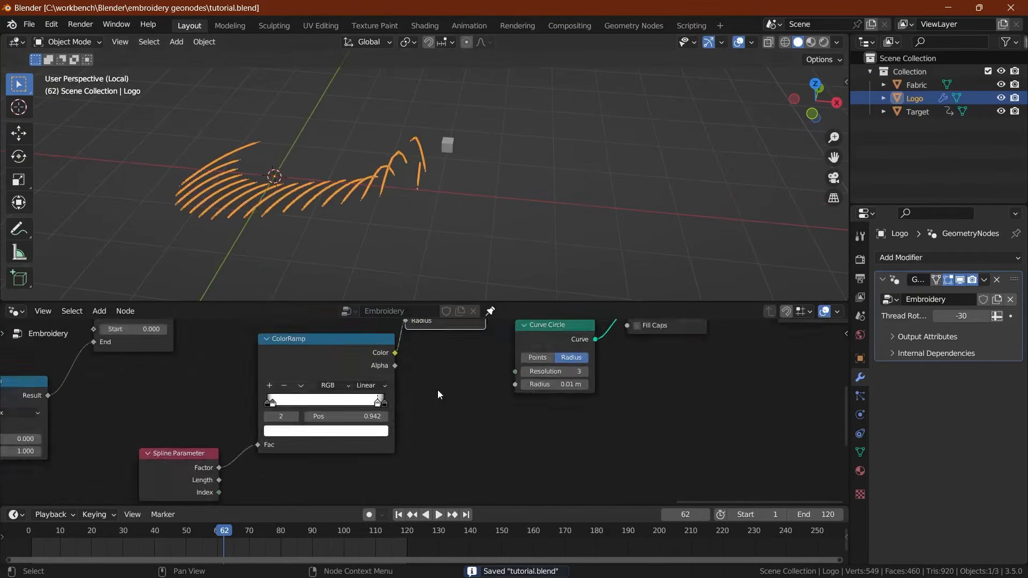
Step: Move the Group Output node farther away from Curve to Mesh to make room for another node
scroll(438, 390, down, 4)
middle_drag(664, 337, 472, 373)
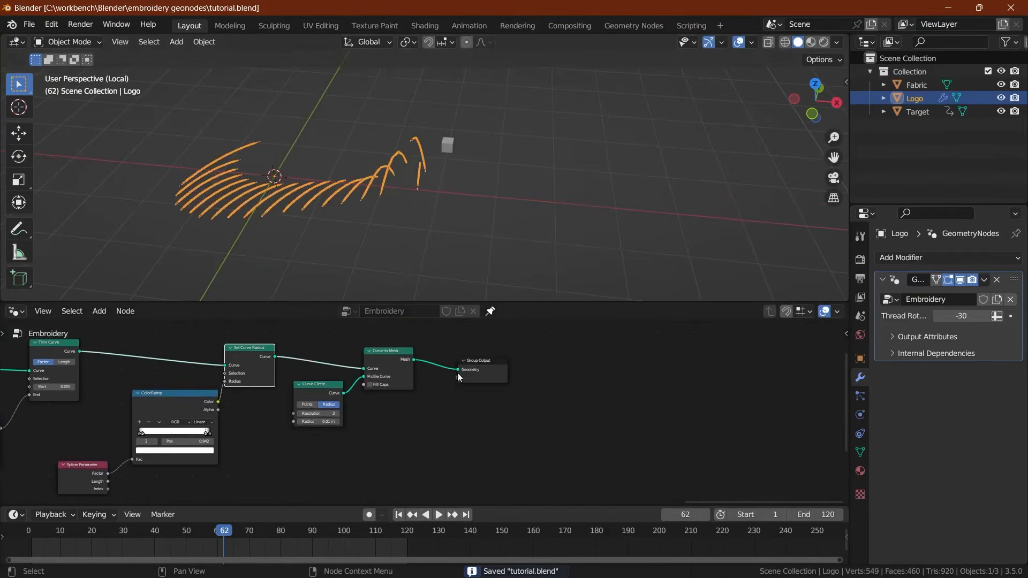
click(479, 370)
key(g)
key(x)
key(x)
click(601, 360)
Step: Insert a Set Material node between Curve to Mesh and Group Output, and save the file
key(shift+a)
text(set)
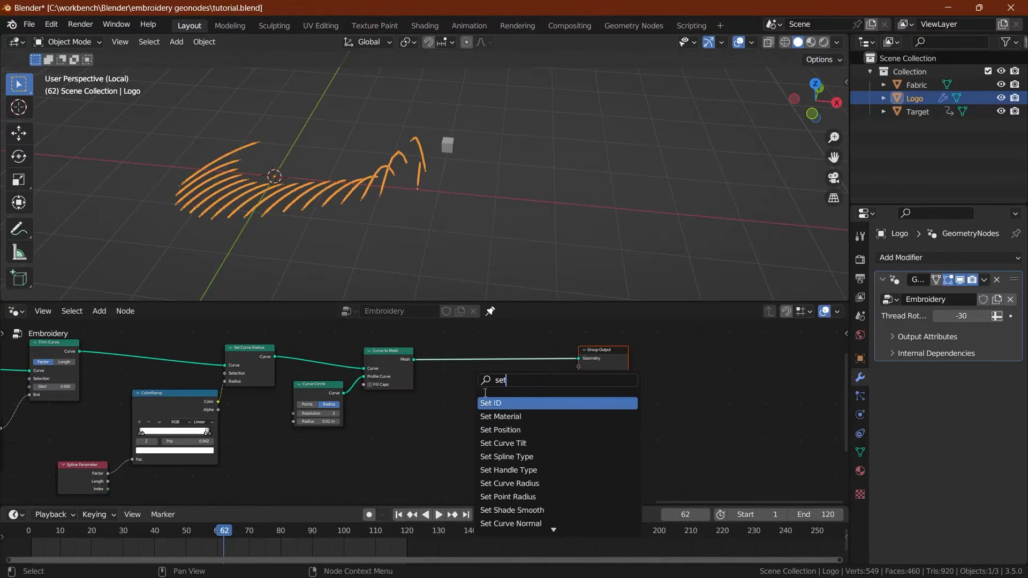
key(Down)
key(Return)
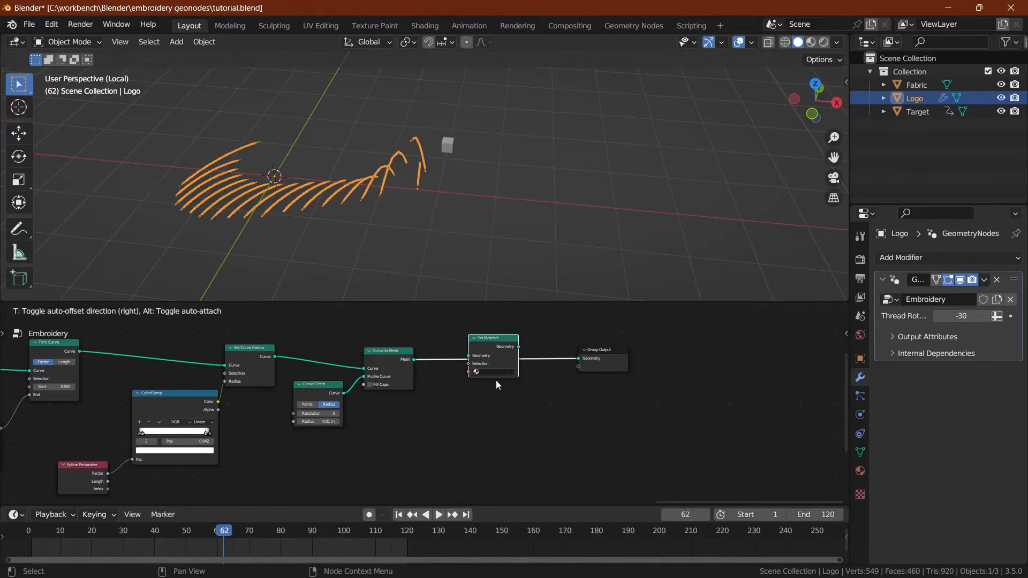
click(493, 379)
key(ctrl+s)
scroll(410, 201, up, 2)
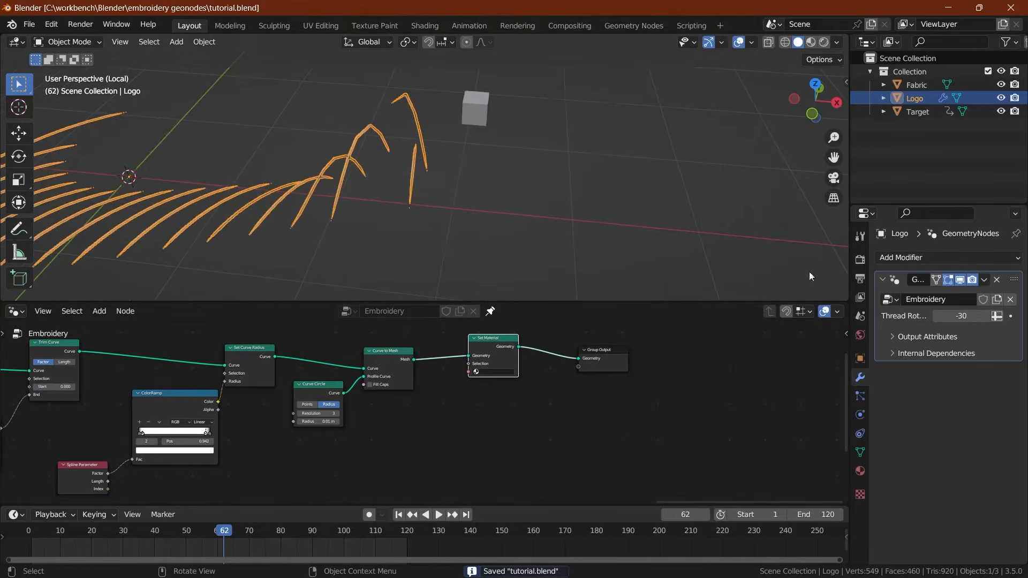
Step: Create a material named Thread red on the Logo, switch to the Shading workspace and save the file
click(861, 472)
click(931, 313)
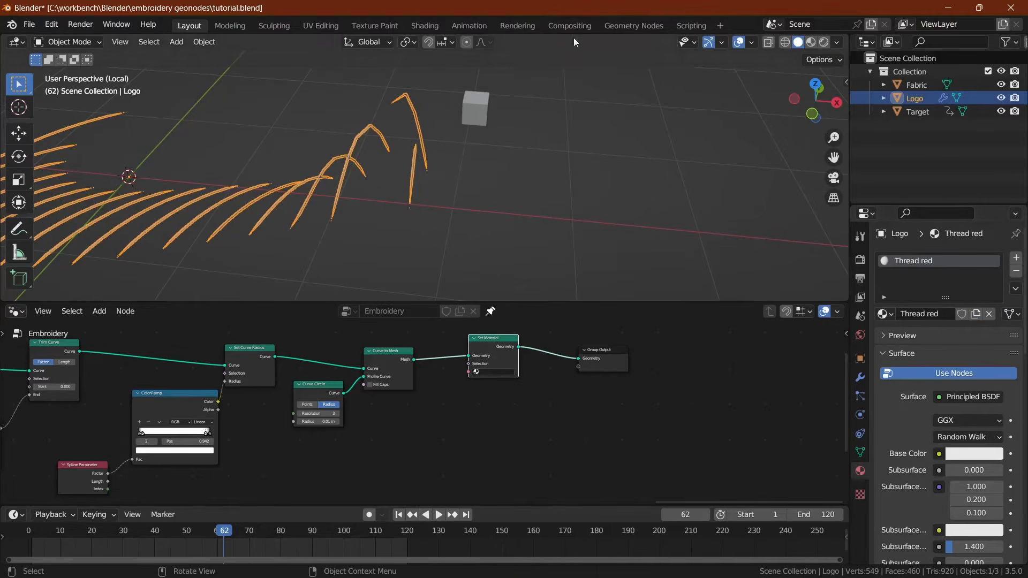
click(425, 25)
key(ctrl+s)
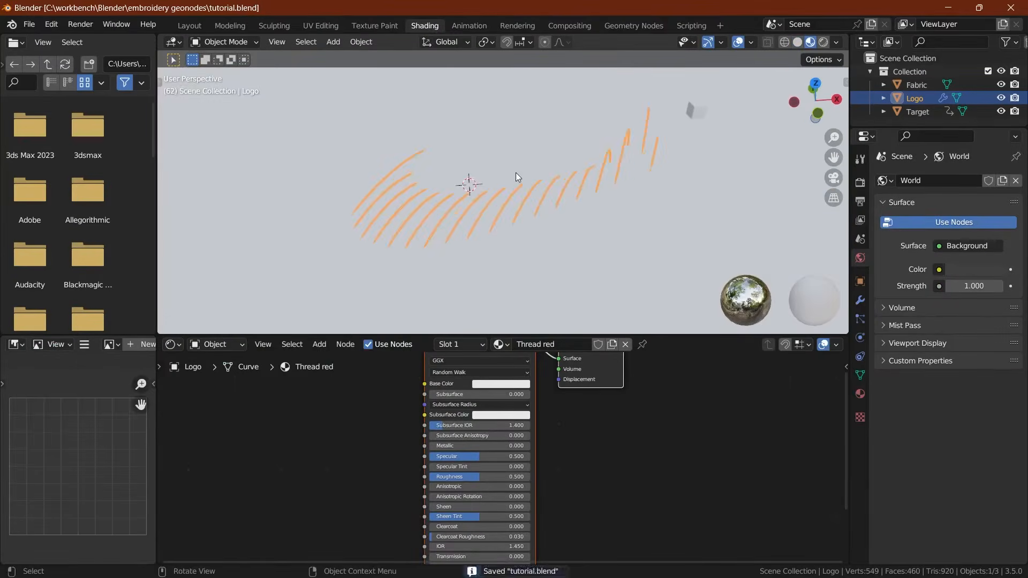
Step: Give the Fabric plane a new material with a black Base Color
click(618, 244)
scroll(595, 213, down, 3)
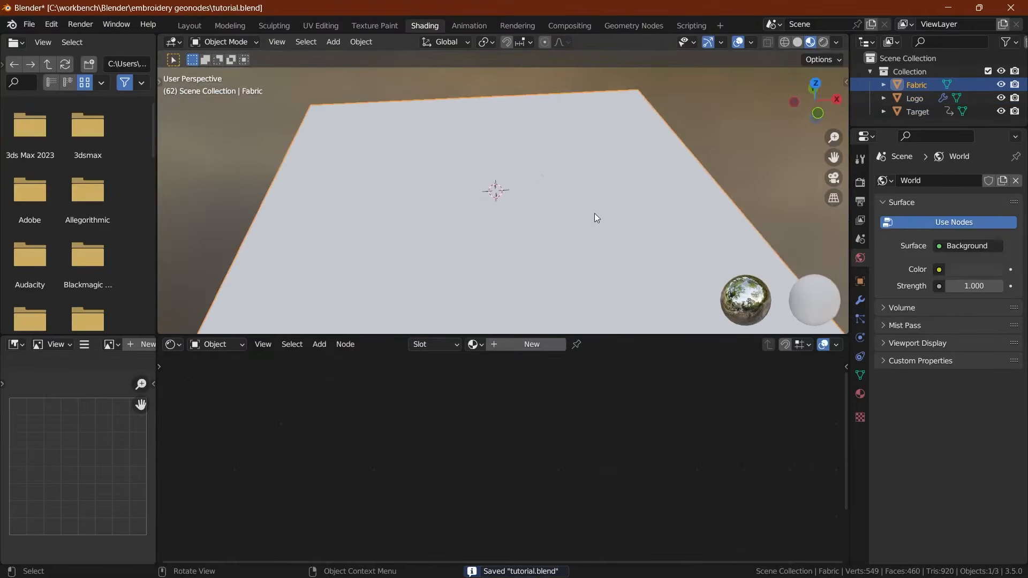
click(535, 345)
click(513, 385)
drag(555, 274, 556, 321)
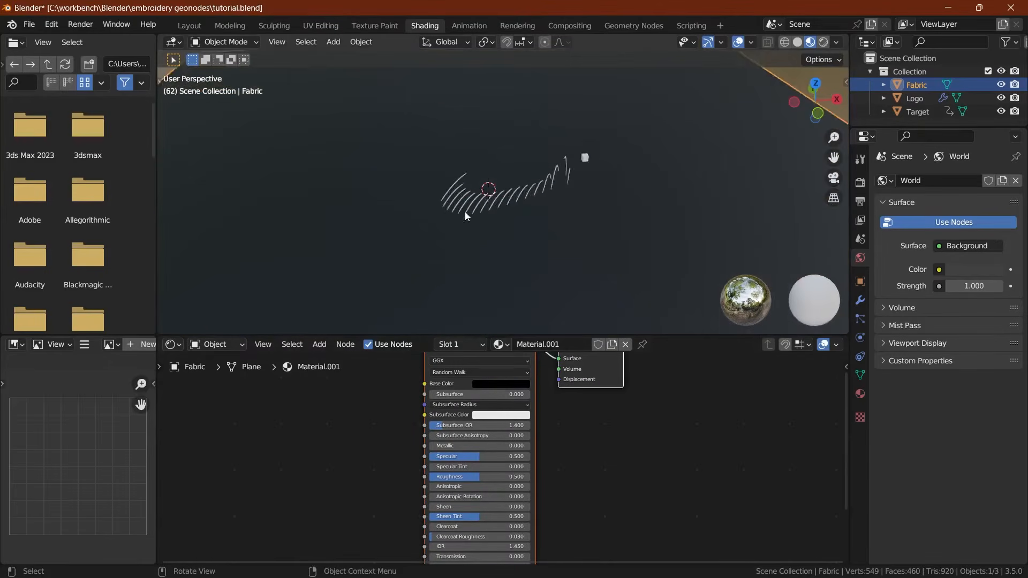
scroll(466, 212, up, 5)
Step: Set the Base Color of the Logo's Thread red material to red, and save the file
click(467, 208)
key(ctrl+s)
middle_drag(479, 403, 595, 452)
scroll(603, 445, up, 3)
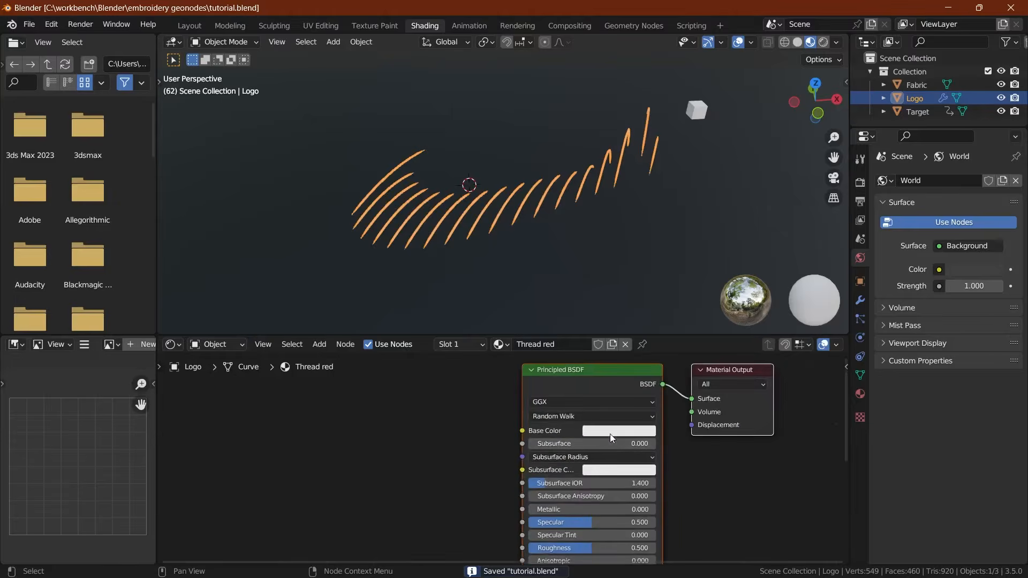
click(611, 433)
drag(636, 329, 635, 340)
scroll(482, 257, up, 3)
click(486, 257)
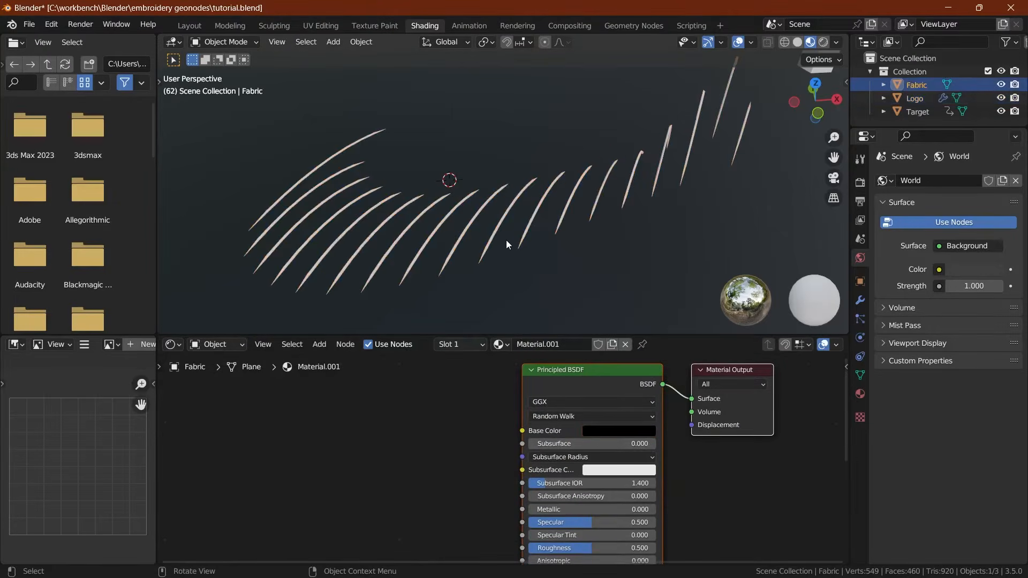
click(492, 235)
key(ctrl+s)
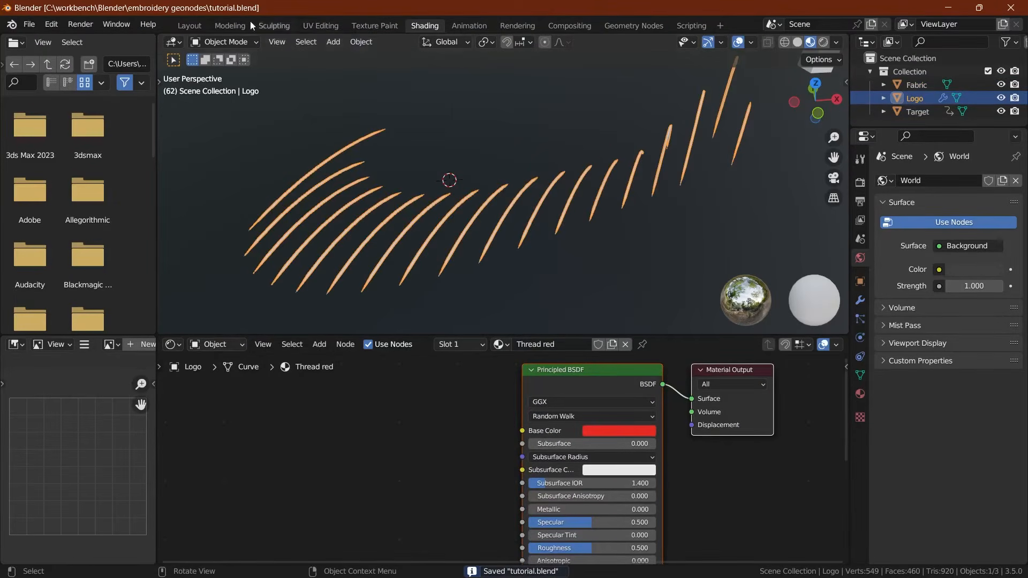
Step: Assign Thread red in the Set Material node, check the threads in the Shading workspace and save the file
click(190, 26)
scroll(468, 390, up, 5)
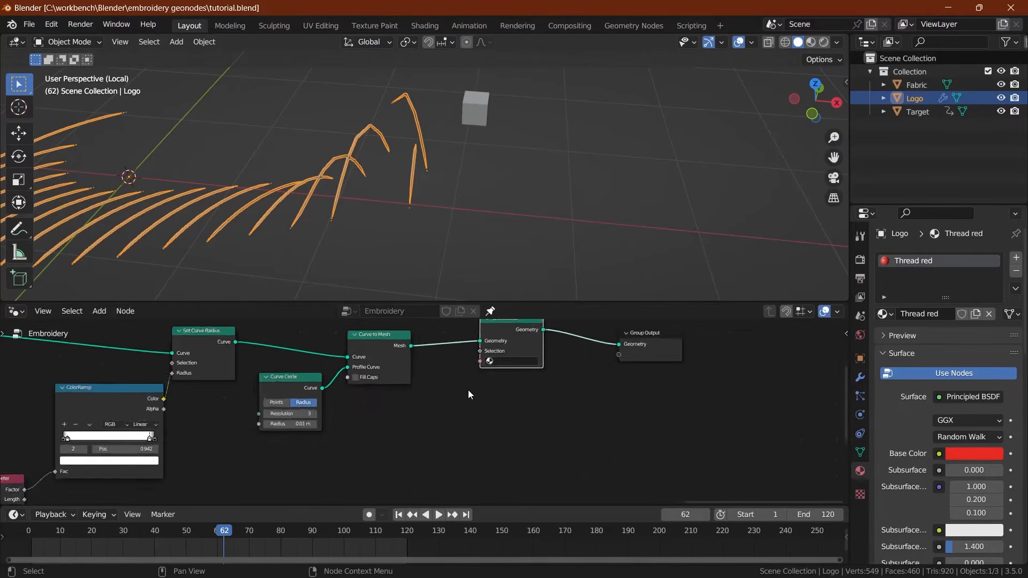
click(538, 390)
click(536, 459)
click(425, 25)
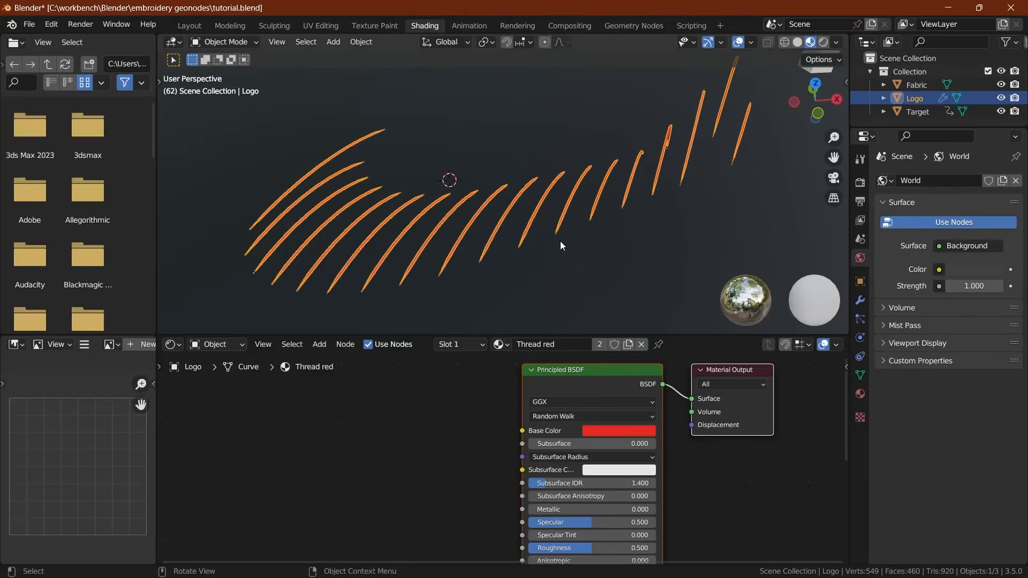
click(600, 245)
key(ctrl+s)
Step: Review the Logo's material settings and its Embroidery modifier settings
click(568, 214)
click(860, 394)
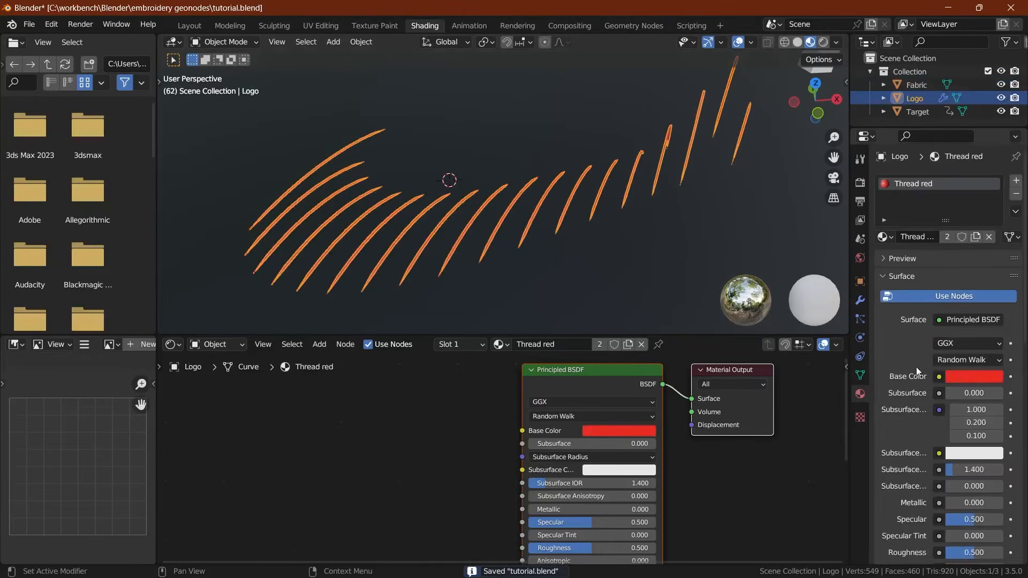
click(860, 300)
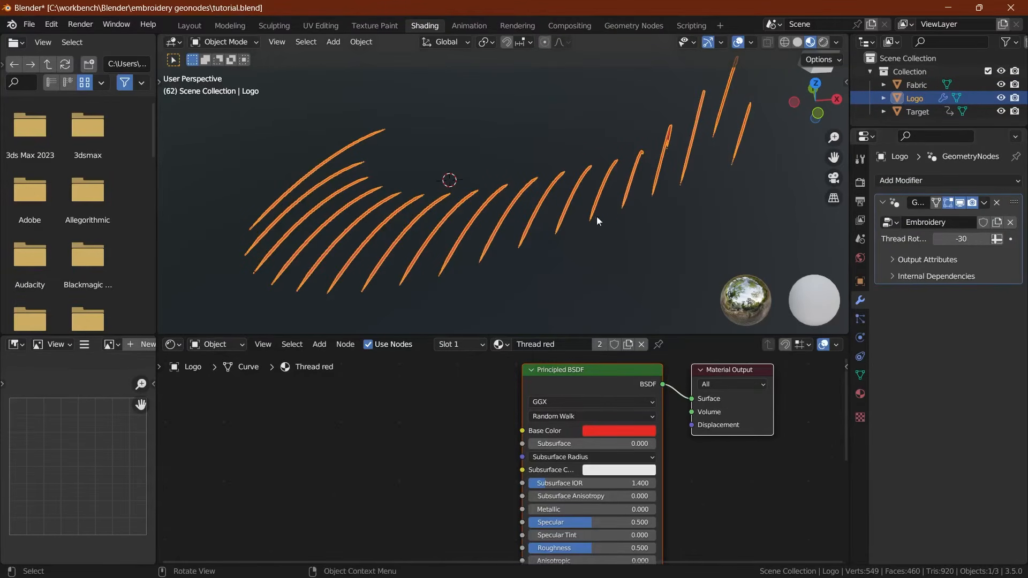
Step: In the Layout workspace's Embroidery node tree, move the Resample Curve node feeding Instance on Points upward to free space beneath it
click(191, 26)
scroll(249, 397, down, 17)
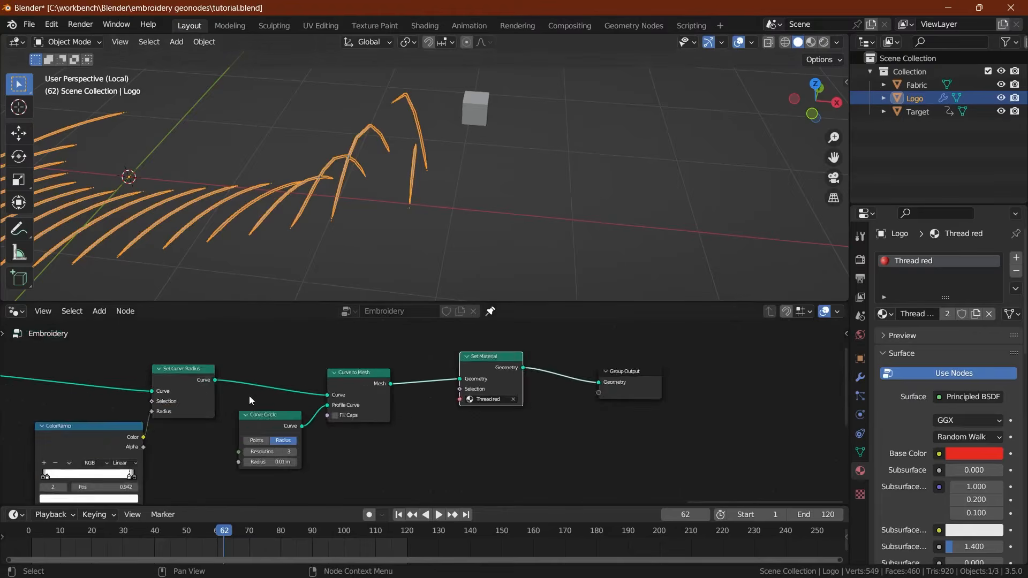
middle_drag(141, 401, 616, 376)
scroll(312, 408, up, 6)
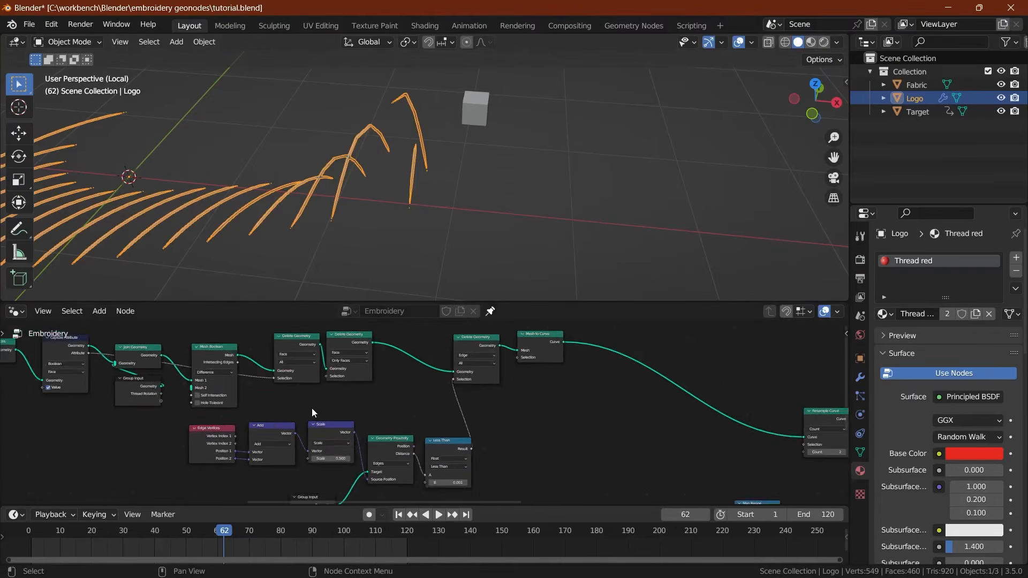
middle_drag(396, 410, 502, 427)
scroll(502, 426, up, 2)
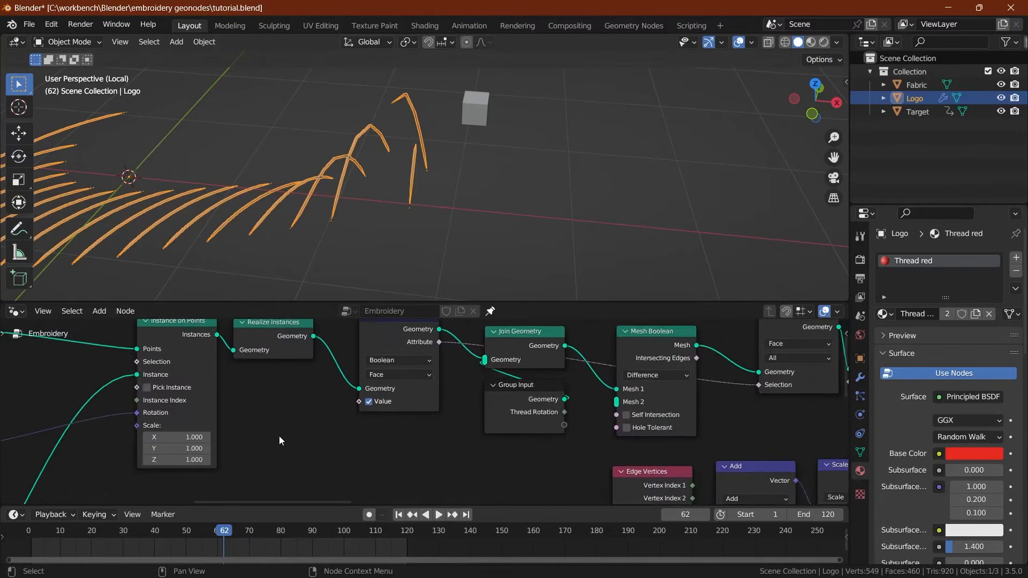
middle_drag(257, 431, 514, 430)
scroll(514, 430, down, 3)
scroll(434, 405, up, 3)
middle_drag(343, 387, 384, 450)
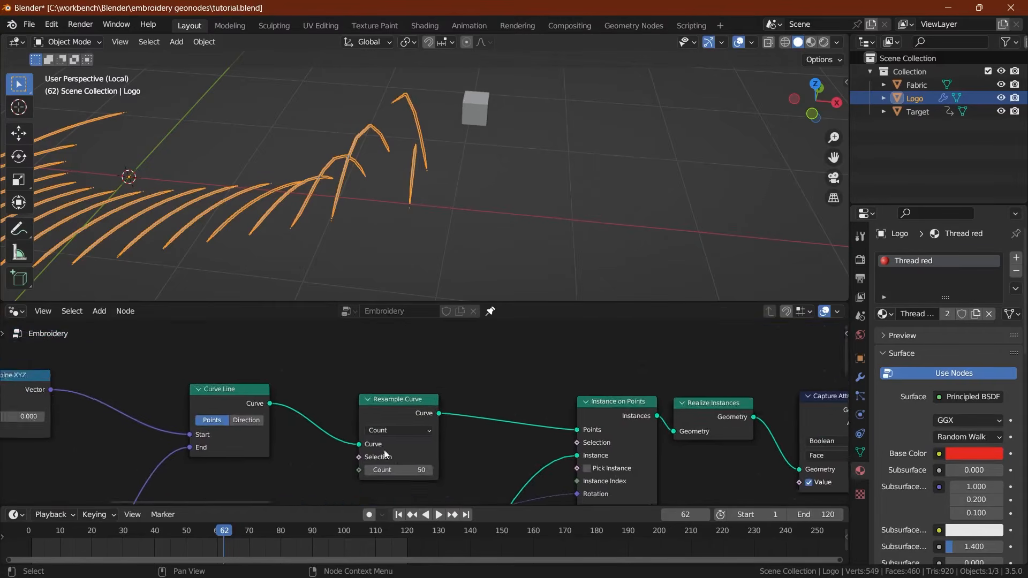
scroll(384, 454, down, 1)
click(377, 441)
key(g)
key(y)
click(356, 380)
middle_drag(727, 440, 663, 418)
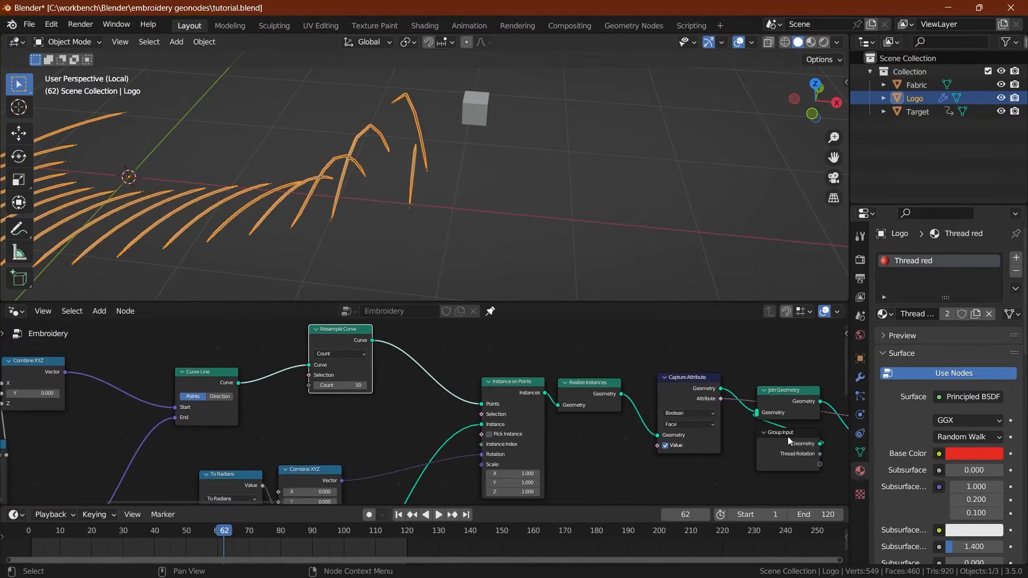
Step: Place the Group Input node beneath the Resample Curve node and connect that node's Count to a new group input socket
drag(788, 441, 318, 414)
scroll(332, 415, up, 1)
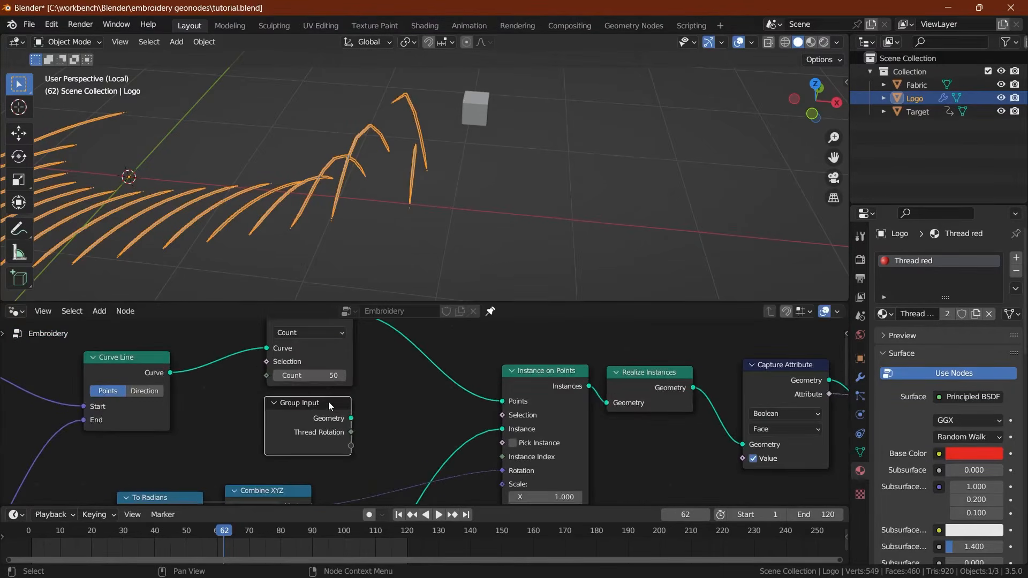
drag(268, 377, 354, 447)
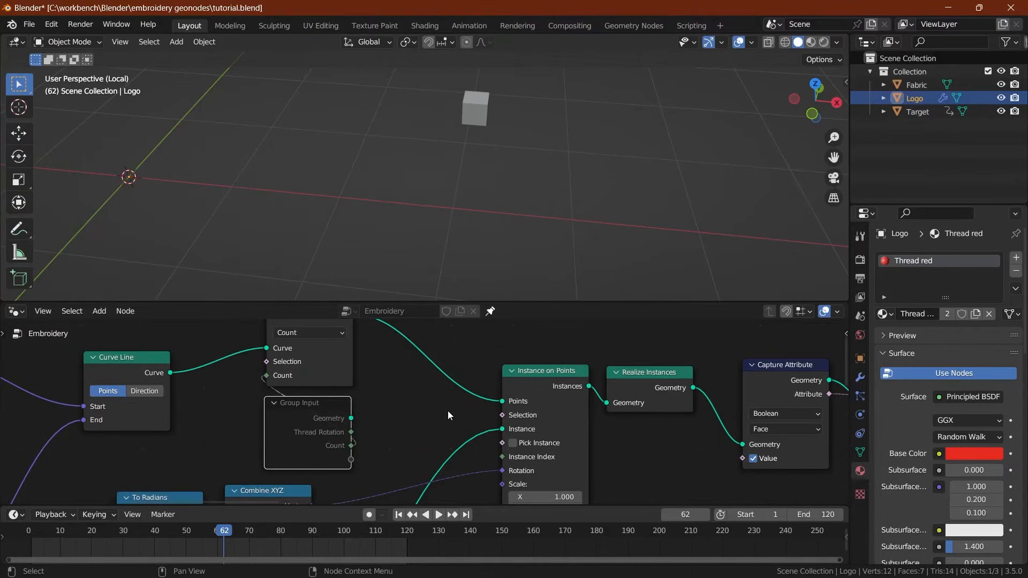
Step: Rename the new Count group input to "Main Thread Count"
key(n)
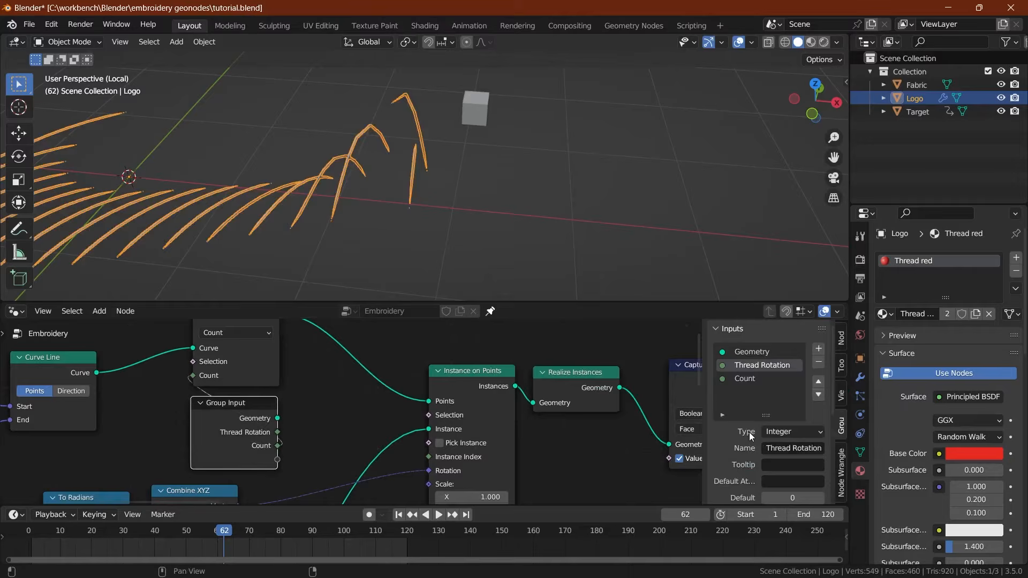
click(758, 379)
click(800, 449)
text(Main)
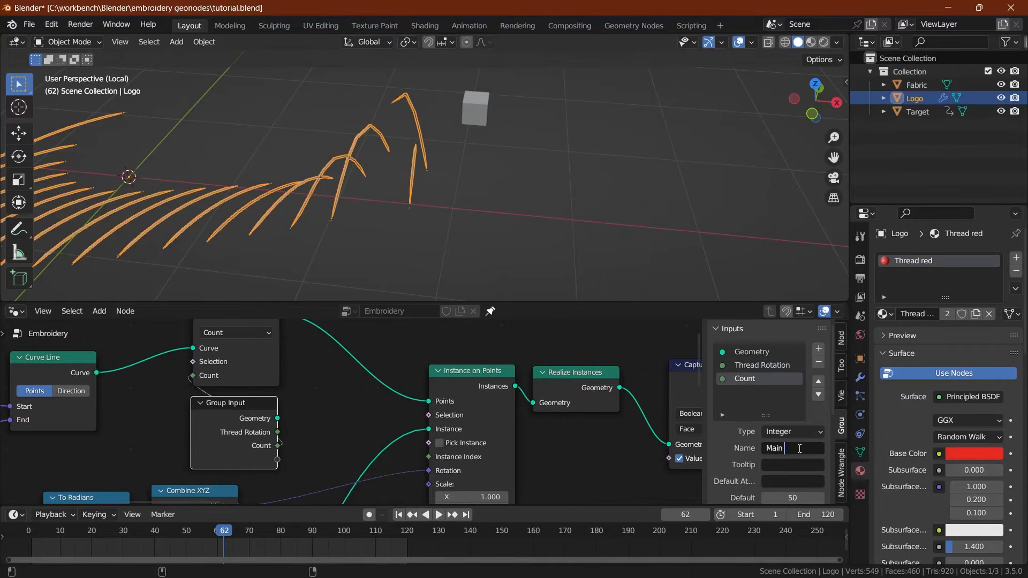
text( Thread Coun)
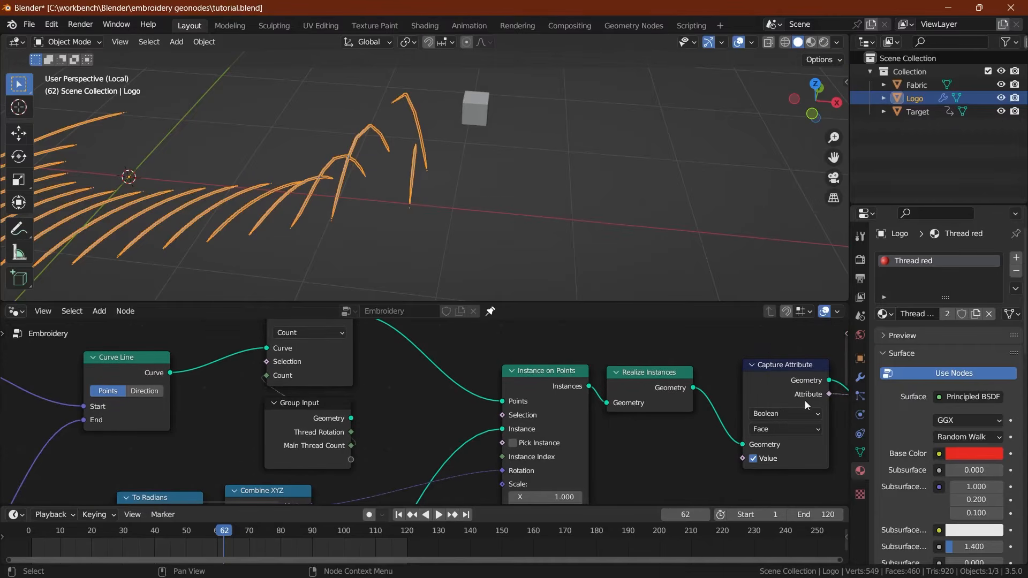
Step: Set the Logo's Main Thread Count to 100 in the Embroidery modifier and save the file
click(860, 377)
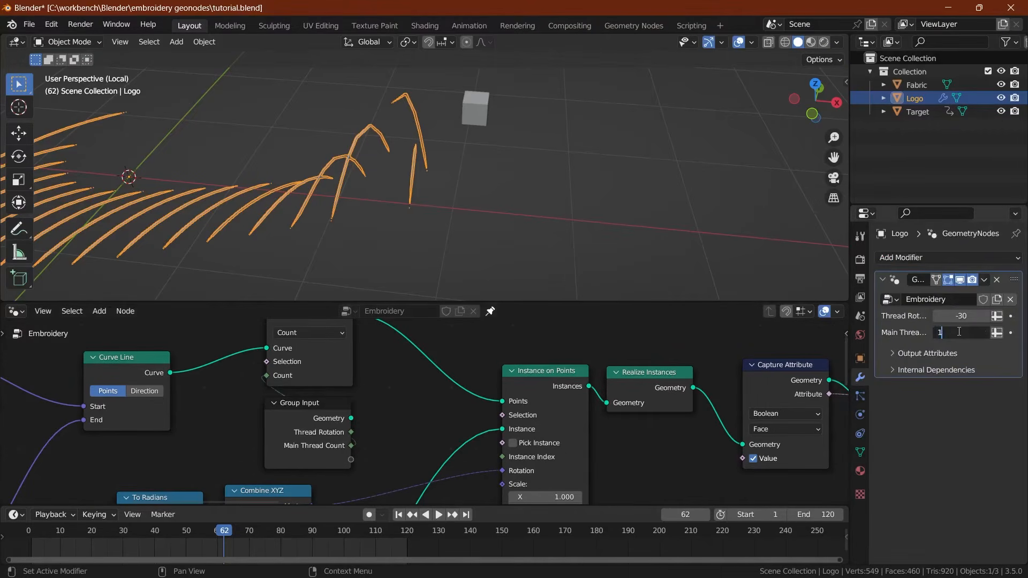
key(Return)
key(ctrl+s)
Step: In the Shading workspace, set the Metallic value of the Thread red material to 0.5 and save the file
click(425, 26)
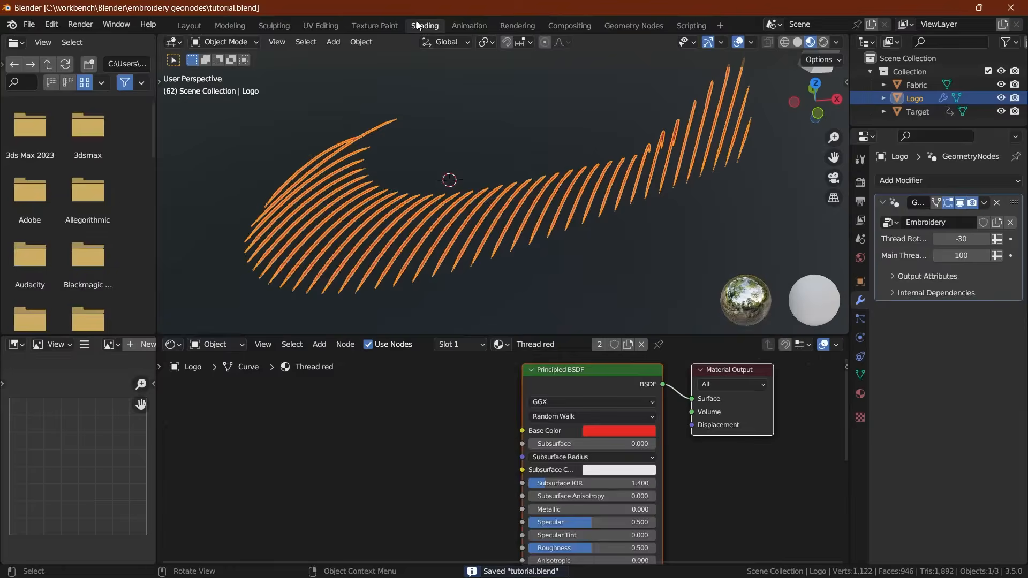
mouse_move(392, 230)
middle_down()
mouse_move(471, 204)
mouse_move(409, 230)
middle_up()
middle_drag(485, 395, 435, 347)
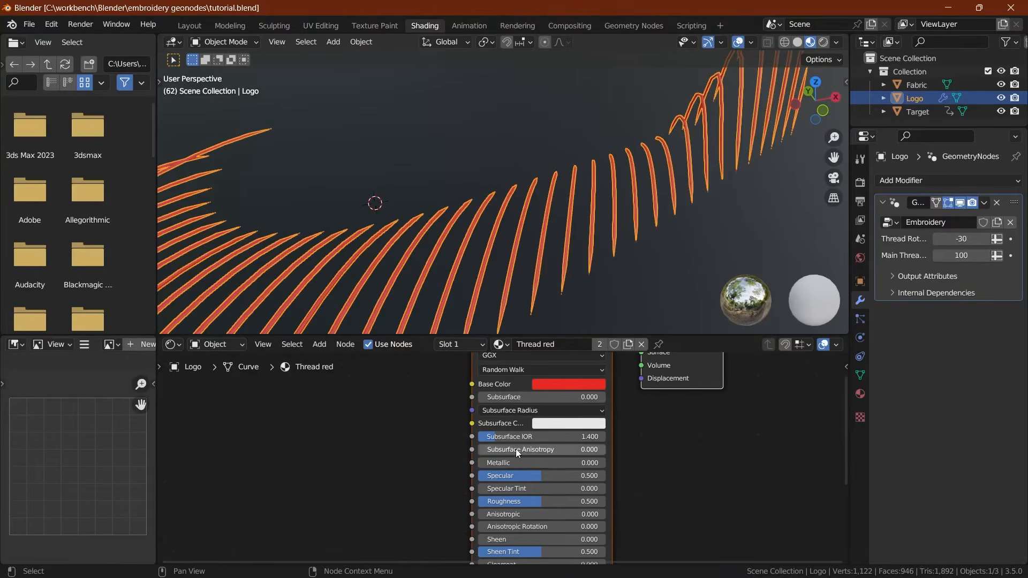
key(ctrl+s)
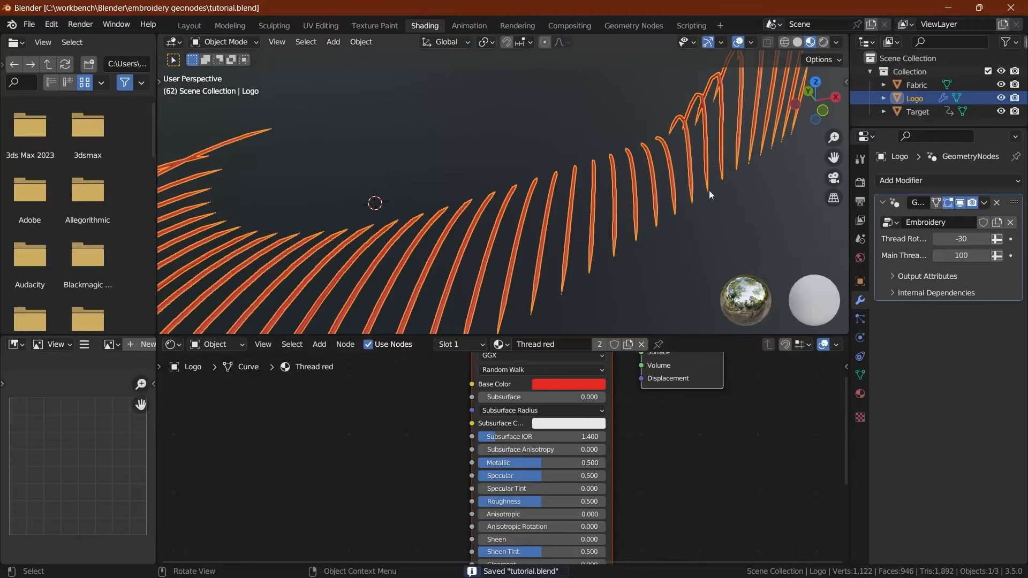
Step: Hide the viewport overlays, set the Logo's Main Thread Count to 200 and save the file
click(738, 44)
middle_drag(444, 216, 413, 279)
key(Return)
key(ctrl+s)
Step: Add a Noise Texture node before the Principled BSDF in the Thread red material
scroll(423, 435, down, 2)
scroll(423, 435, down, 1)
middle_drag(402, 466, 506, 469)
scroll(413, 433, up, 2)
scroll(407, 469, down, 1)
click(307, 469)
key(shift+a)
mouse_move(274, 483)
click(370, 415)
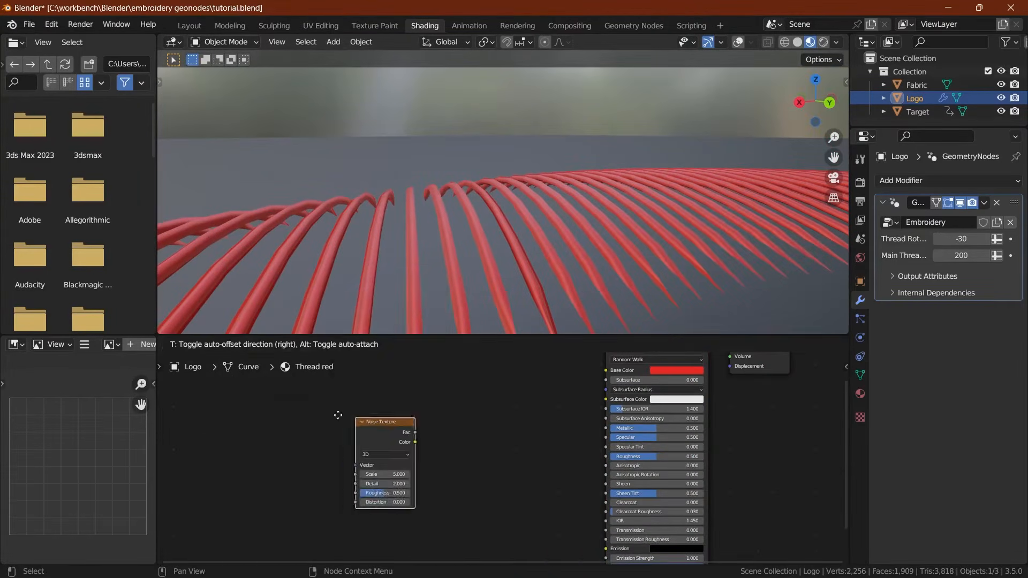
click(292, 401)
Step: Add a ColorRamp node beside the Noise Texture and connect the noise's Fac output to it
key(shift+a)
mouse_move(362, 473)
click(471, 312)
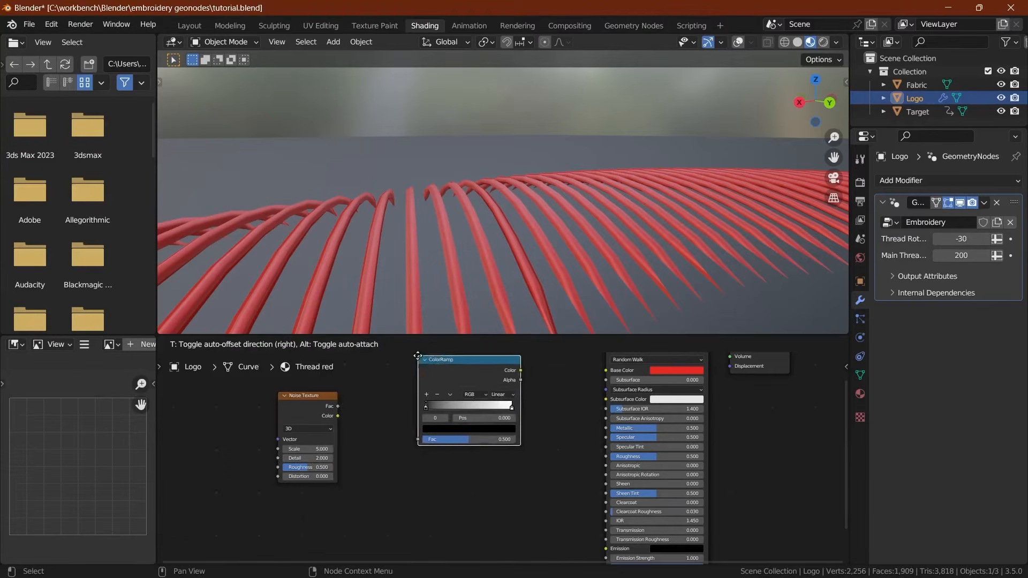
click(407, 391)
shift+click(326, 397)
key(f)
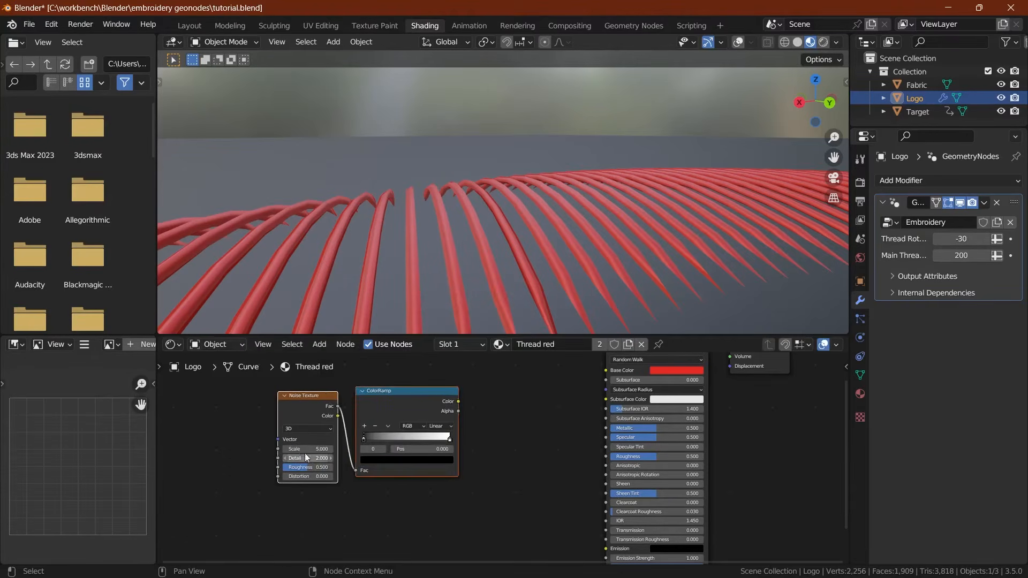
Step: Set the Noise Texture's Scale to 12, connect the ColorRamp's Color to Base Color, and save the file
key(ctrl+s)
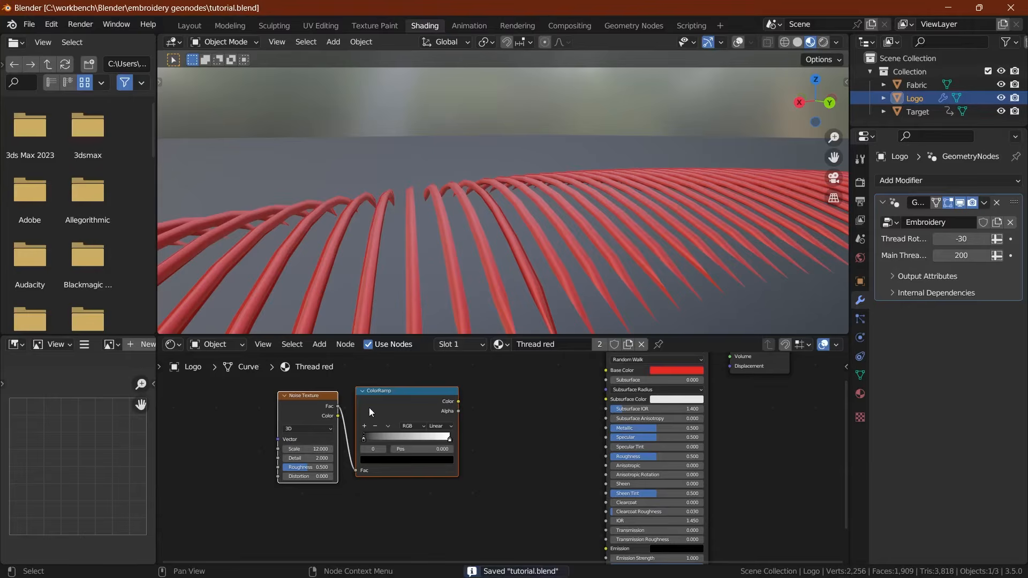
ctrl+shift+click(387, 400)
key(ctrl+s)
middle_drag(514, 150, 429, 230)
Step: Tighten the ColorRamp by moving the black stop to about 0.378 and the white stop to about 0.738
drag(371, 437, 404, 437)
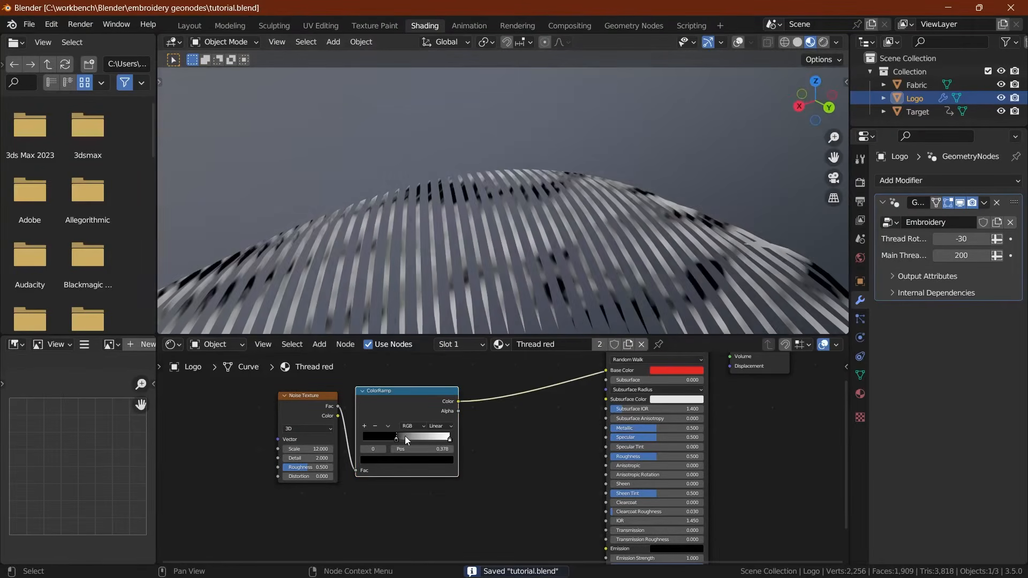
scroll(388, 219, down, 3)
middle_drag(387, 220, 396, 232)
key(ctrl+s)
drag(445, 441, 421, 441)
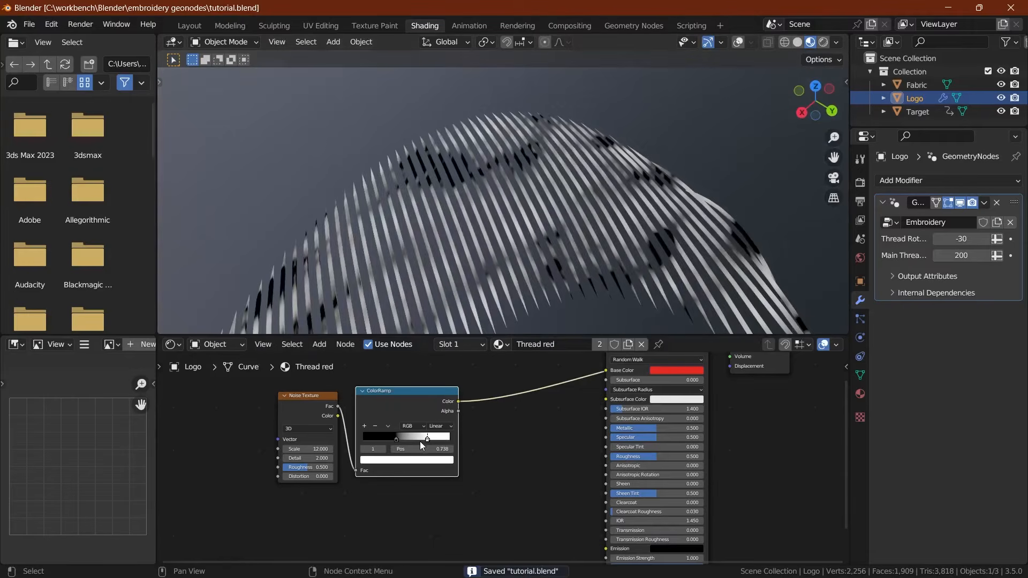
middle_drag(403, 228, 375, 252)
Step: Add Texture Coordinate and Mapping nodes to the Noise Texture, drive the mapping with Object coordinates, and save the file
key(ctrl+t)
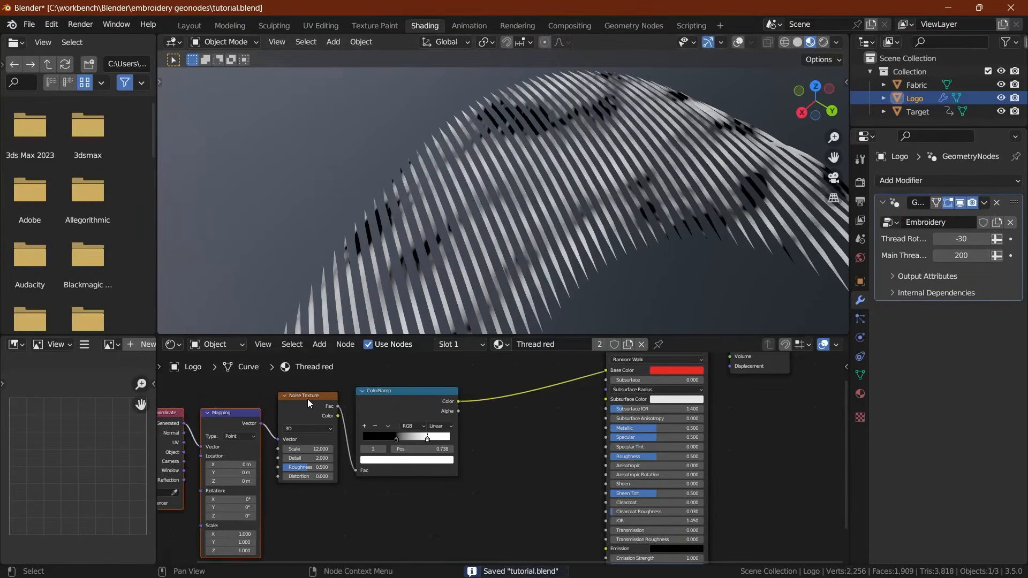
middle_drag(307, 399, 442, 398)
scroll(441, 402, up, 3)
drag(297, 413, 294, 390)
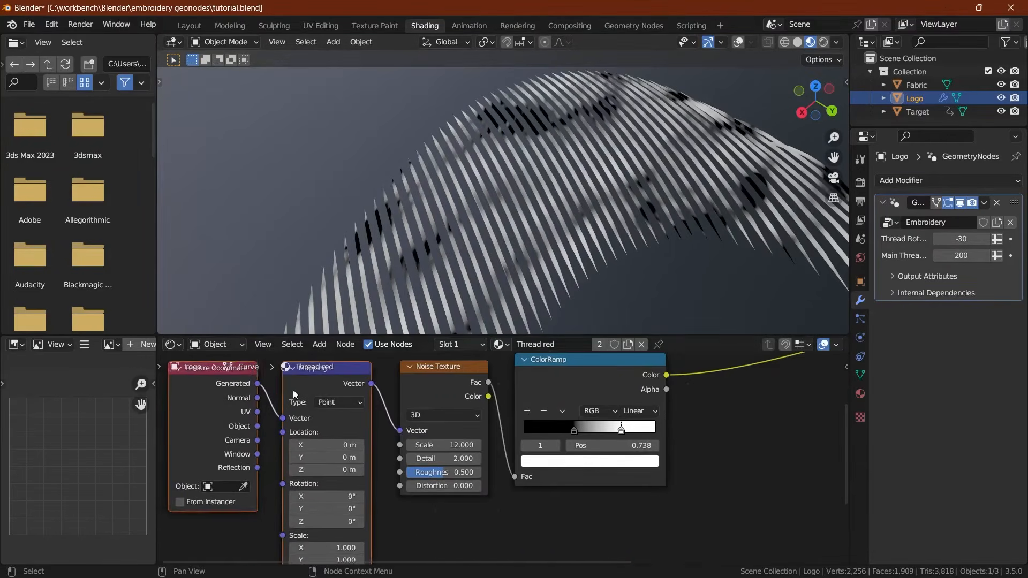
drag(257, 426, 282, 419)
key(ctrl+s)
Step: Spread the ColorRamp's black and white stops to opposite ends of the ramp
middle_drag(530, 193, 486, 191)
scroll(562, 424, down, 2)
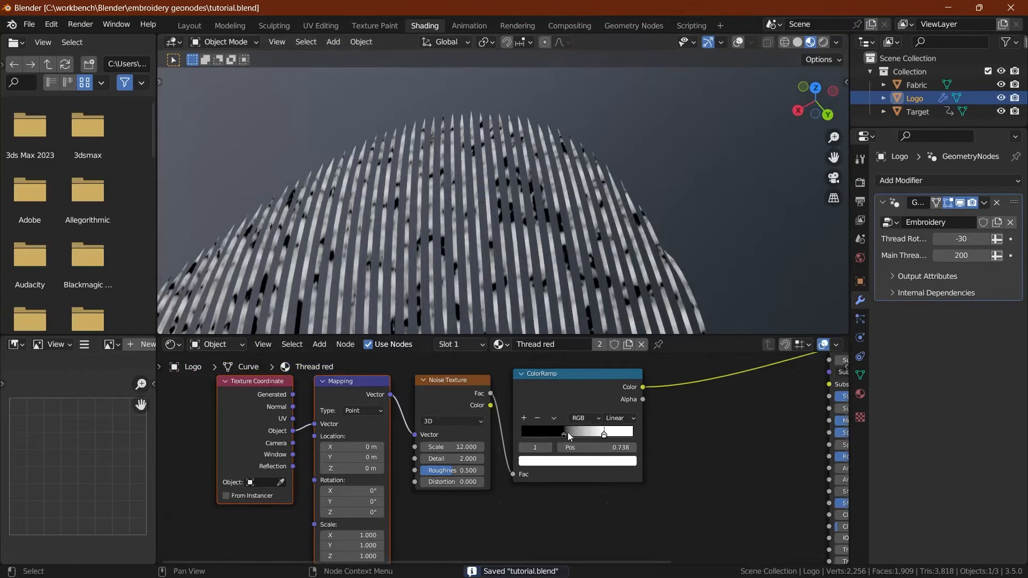
drag(565, 434, 525, 444)
drag(607, 435, 621, 437)
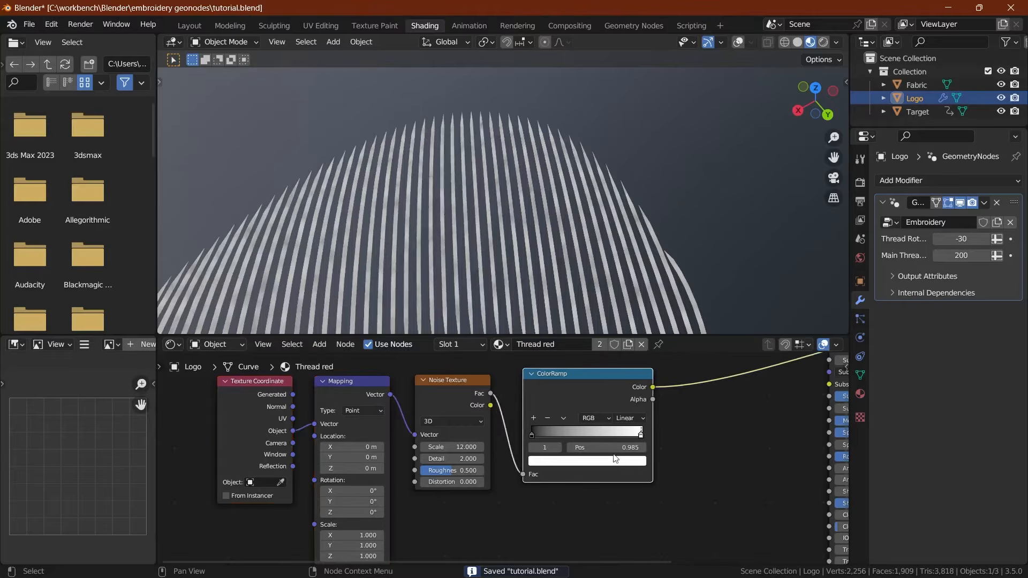
Step: Change both ColorRamp stops to gray tones and set the Noise Texture's Detail to 3.6 and Roughness to 0.74
click(609, 462)
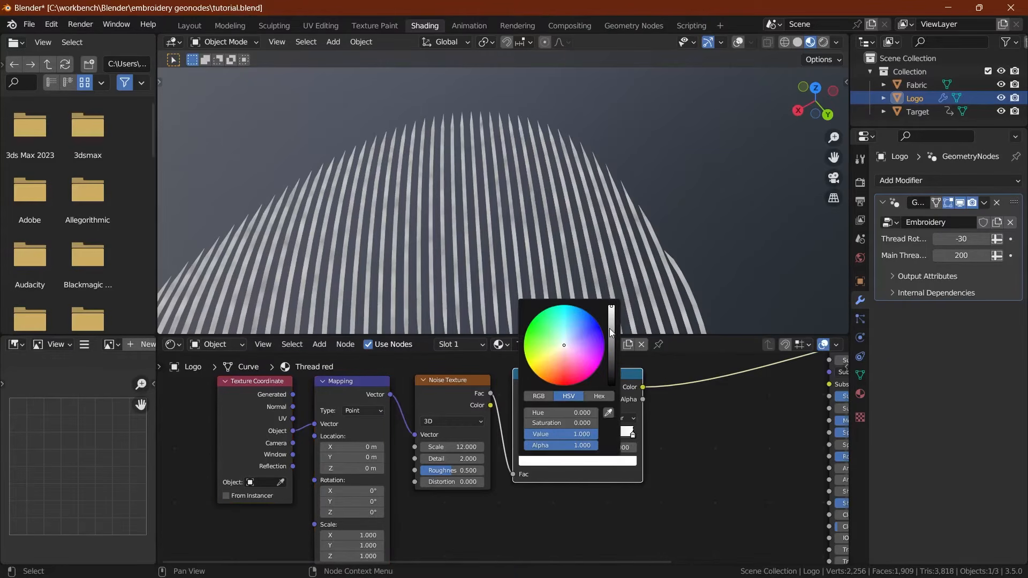
drag(612, 326, 612, 345)
click(551, 460)
middle_drag(447, 454, 252, 445)
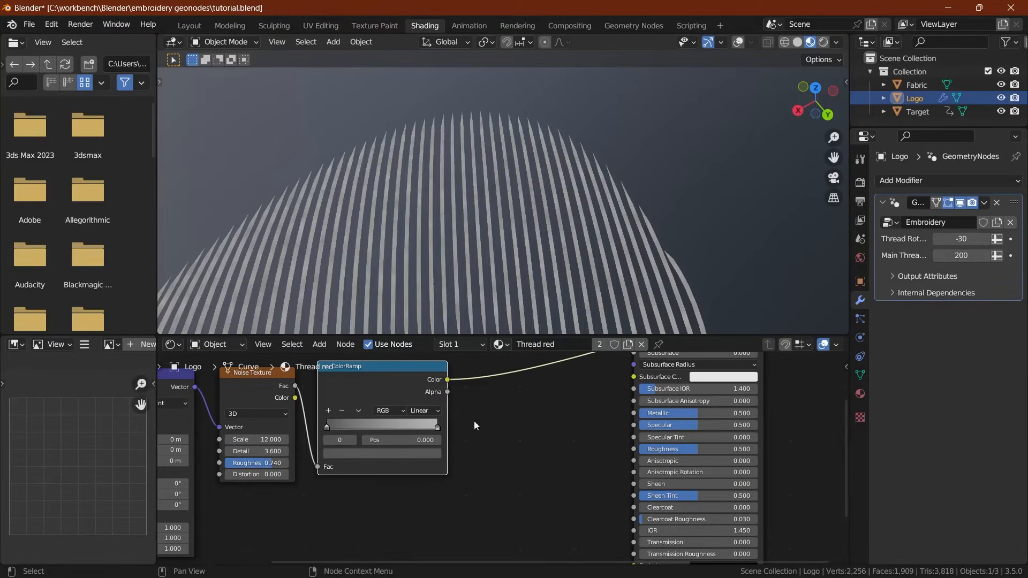
Step: Connect the ColorRamp's Color to the Principled BSDF's Roughness, disconnect it from Base Color, and save the file
drag(448, 380, 633, 450)
middle_drag(564, 435, 542, 479)
scroll(589, 418, down, 4)
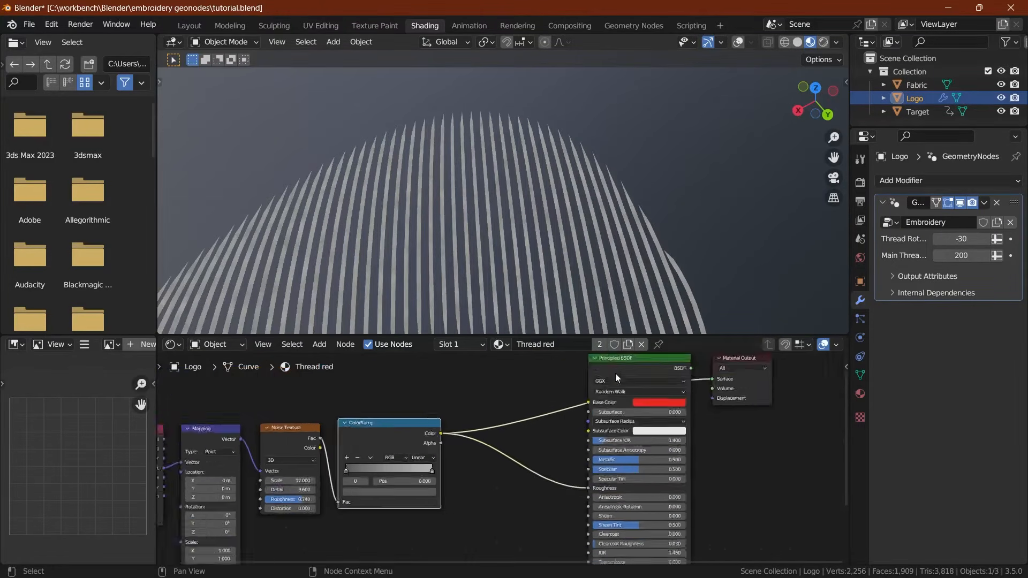
drag(583, 407, 618, 375)
middle_drag(406, 292, 384, 230)
scroll(451, 254, up, 3)
scroll(365, 242, down, 2)
key(ctrl+s)
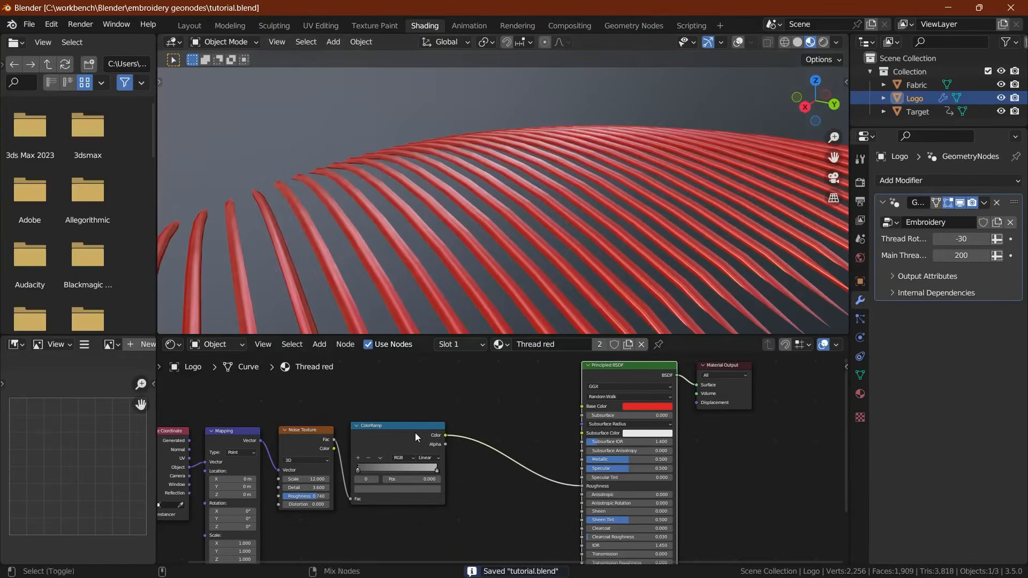
ctrl+shift+click(416, 433)
ctrl+shift+click(610, 367)
Step: Duplicate the ColorRamp directly below the original and connect the Noise Texture's Fac output to the copy
middle_drag(400, 440, 425, 391)
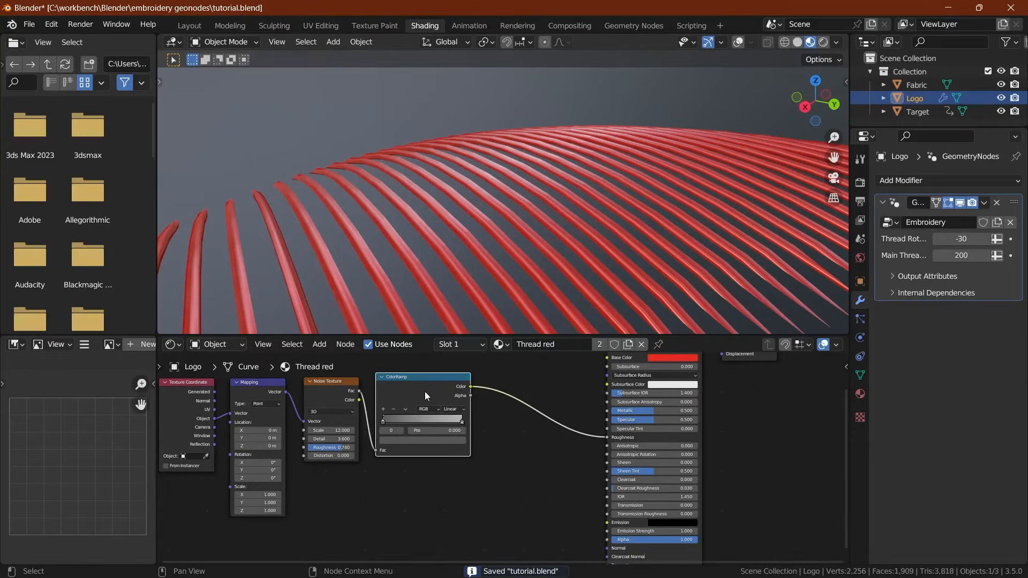
key(shift+d)
key(y)
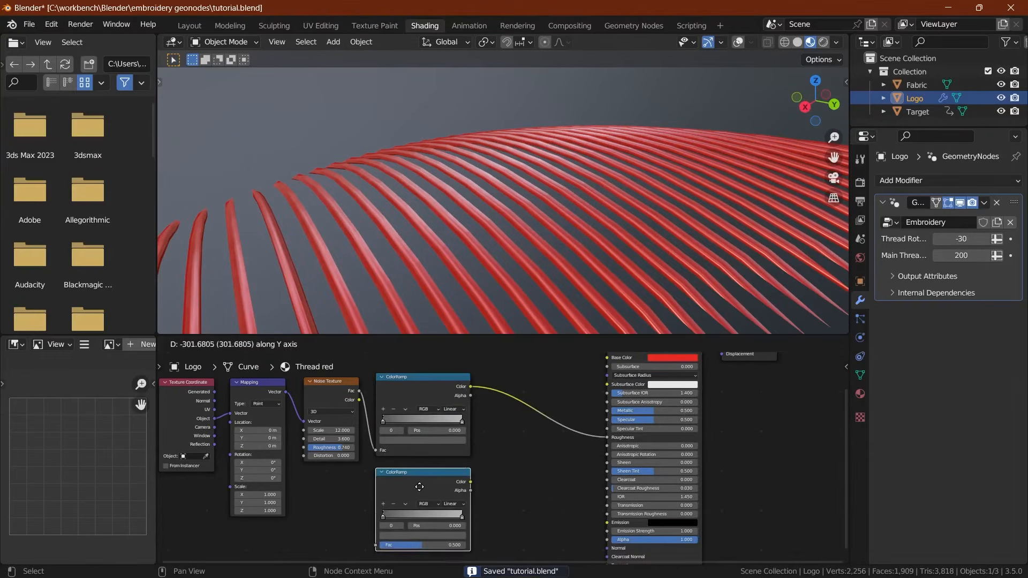
click(421, 485)
shift+click(341, 391)
key(f)
Step: Darken the first color stop of the lower ColorRamp to near black
middle_drag(395, 451, 380, 415)
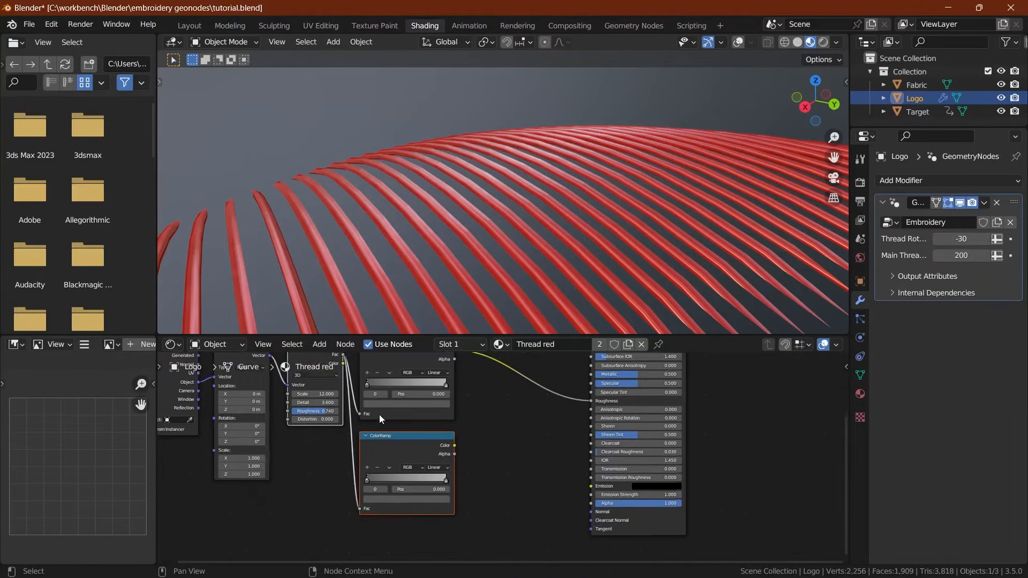
click(385, 498)
drag(429, 426, 429, 441)
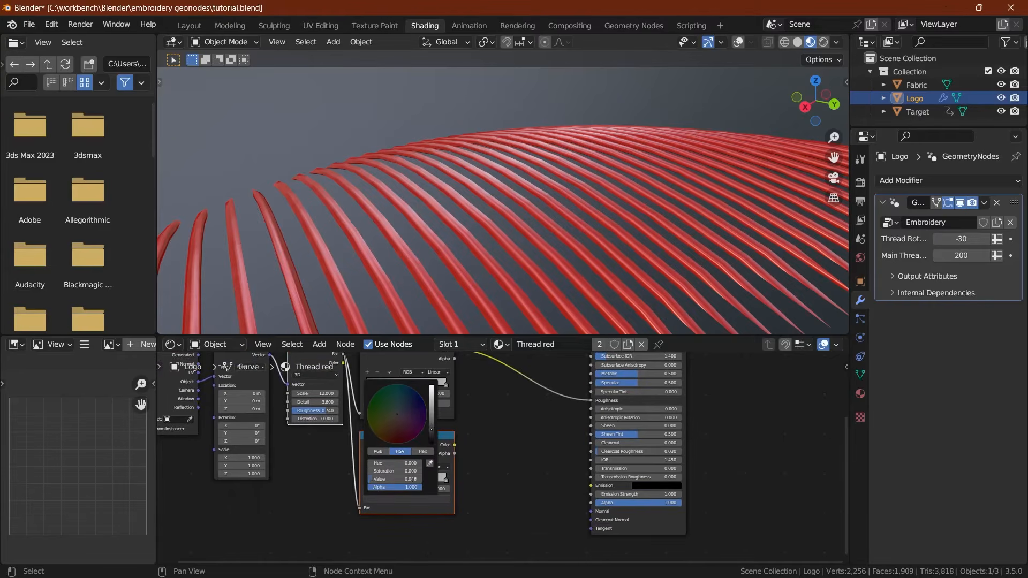
Step: Move the texture nodes and both ColorRamps together, farther from the Principled BSDF
scroll(316, 512, down, 4)
drag(228, 401, 477, 460)
key(g)
click(432, 441)
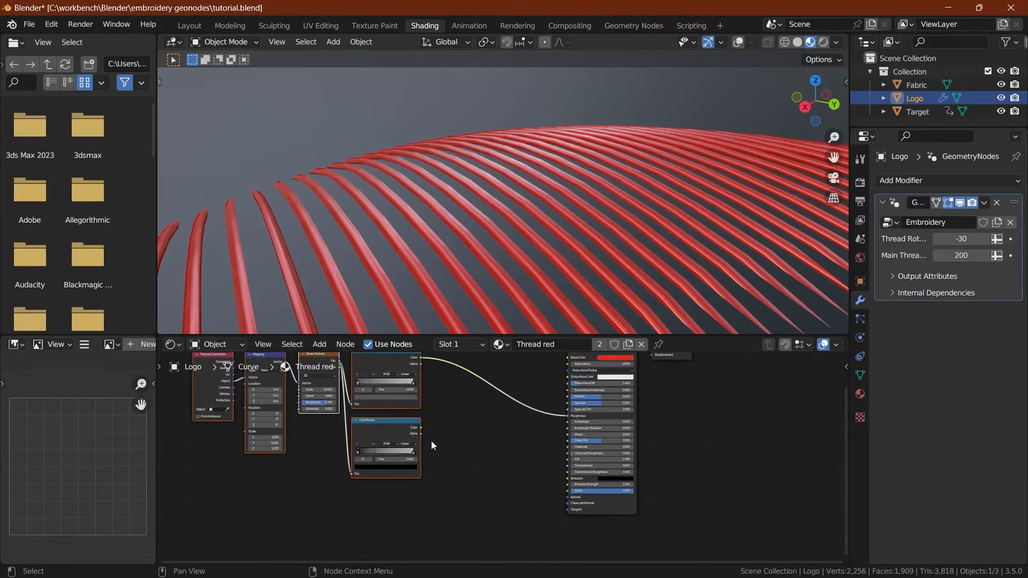
Step: Add a Bump node, connect the lower ColorRamp's Color to its Height and its Normal to the Principled BSDF's Normal
scroll(417, 431, up, 6)
scroll(457, 454, up, 2)
key(shift+a)
mouse_move(439, 444)
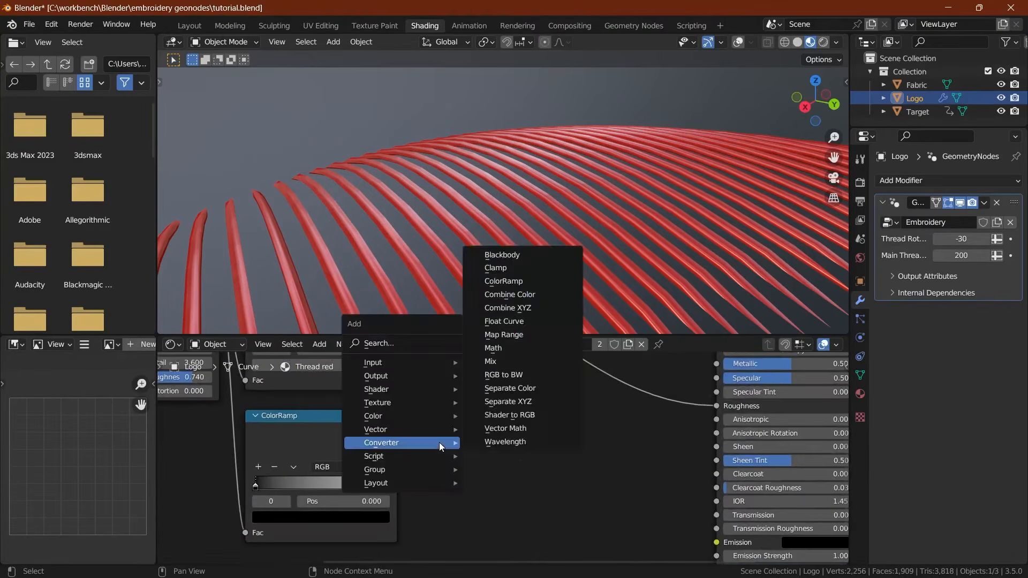
mouse_move(400, 429)
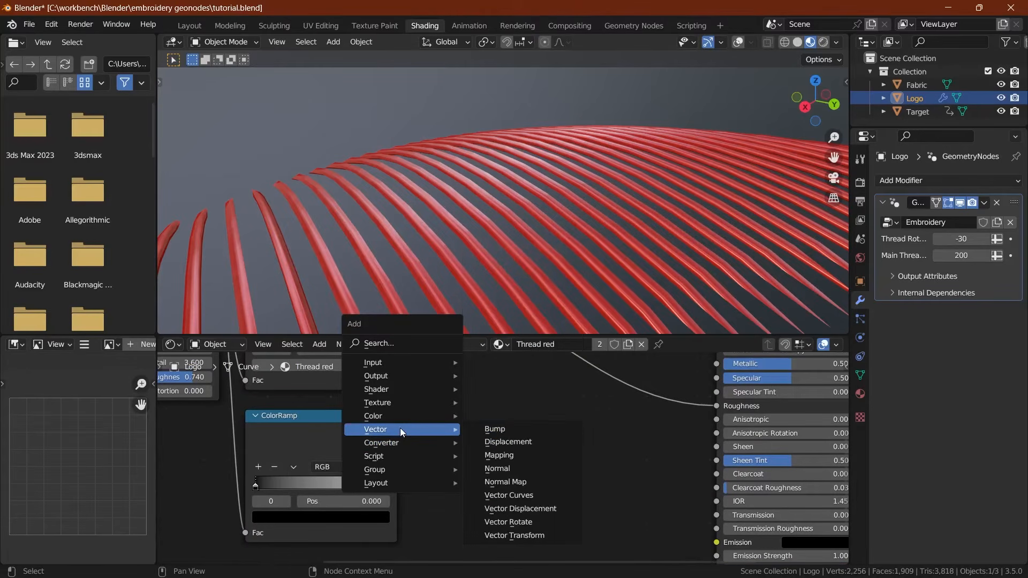
click(493, 429)
click(447, 409)
drag(397, 432, 449, 497)
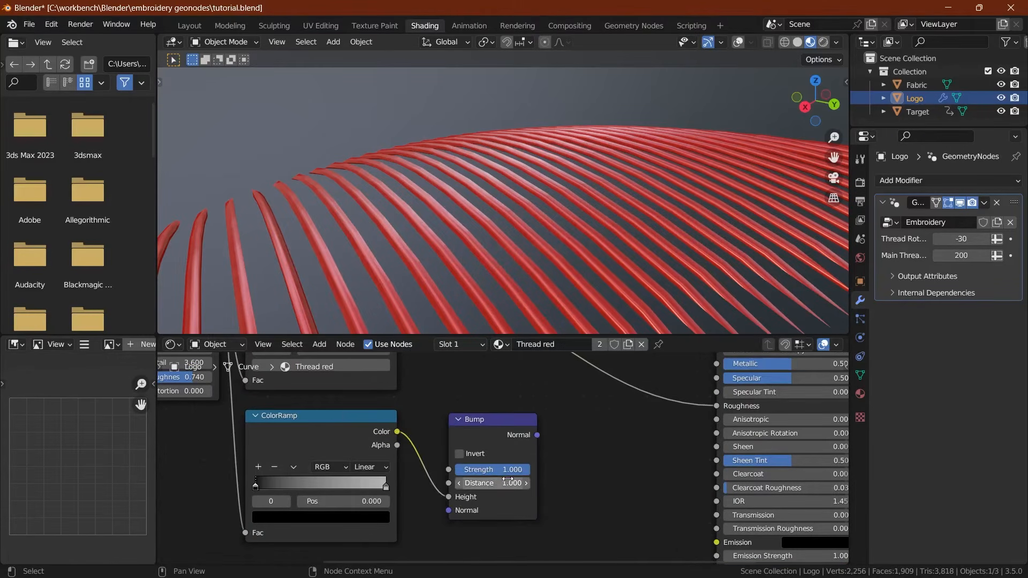
drag(539, 435, 716, 538)
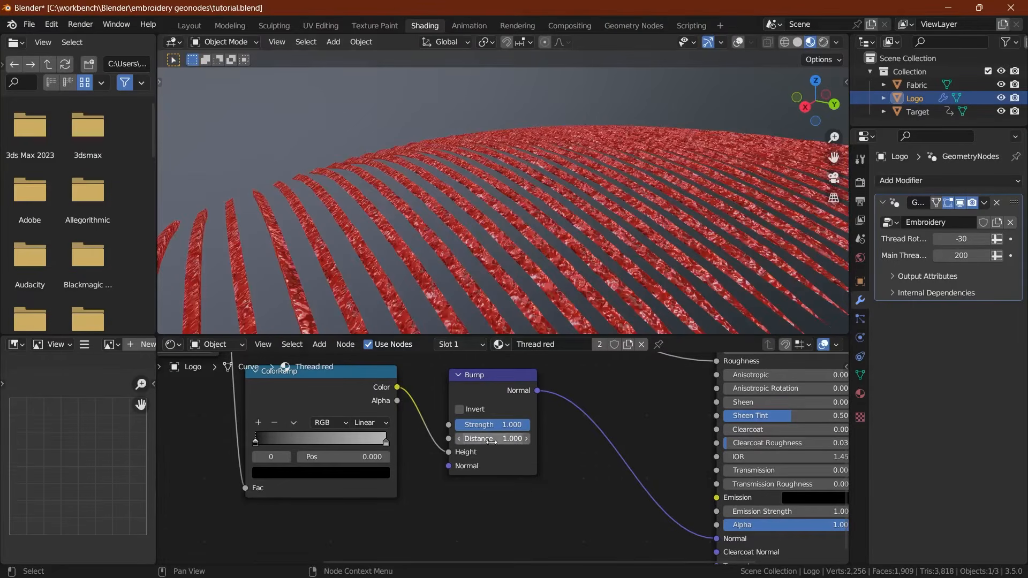
Step: Set the Bump node's Distance and Strength to 0.1 each, and save the file
click(493, 439)
text(.1)
key(Return)
click(496, 425)
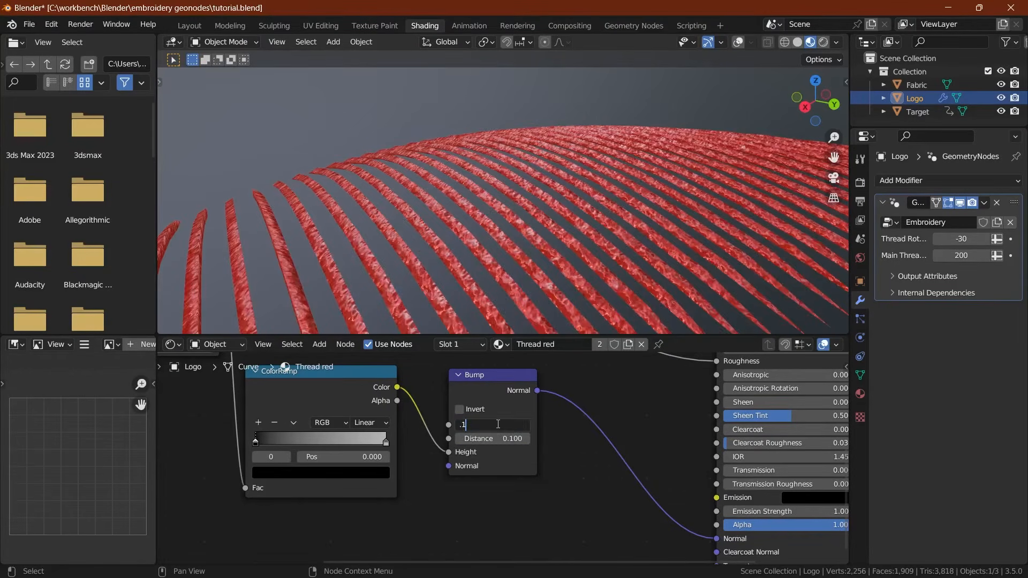
text(.1)
key(Return)
scroll(496, 247, up, 4)
key(ctrl+s)
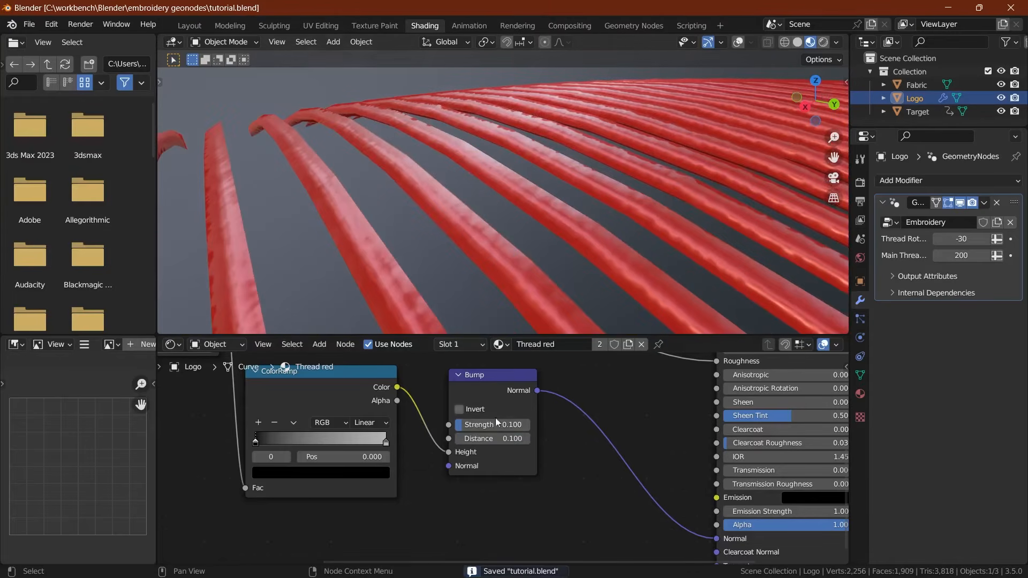
Step: Add an Image Texture node below the noise nodes and load the bgfons.com rope_texture2092.jpg image into it
scroll(481, 278, down, 3)
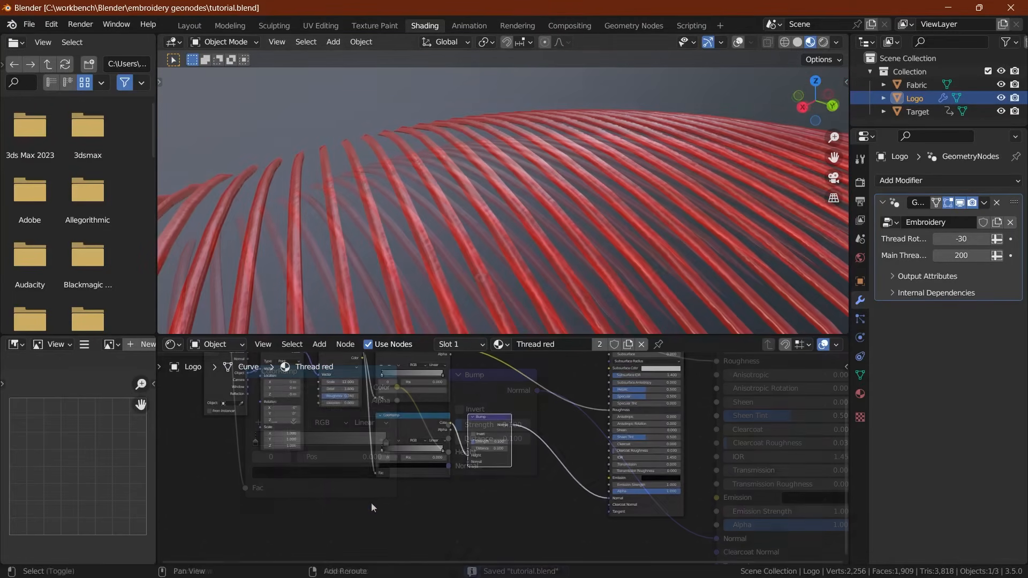
key(shift+a)
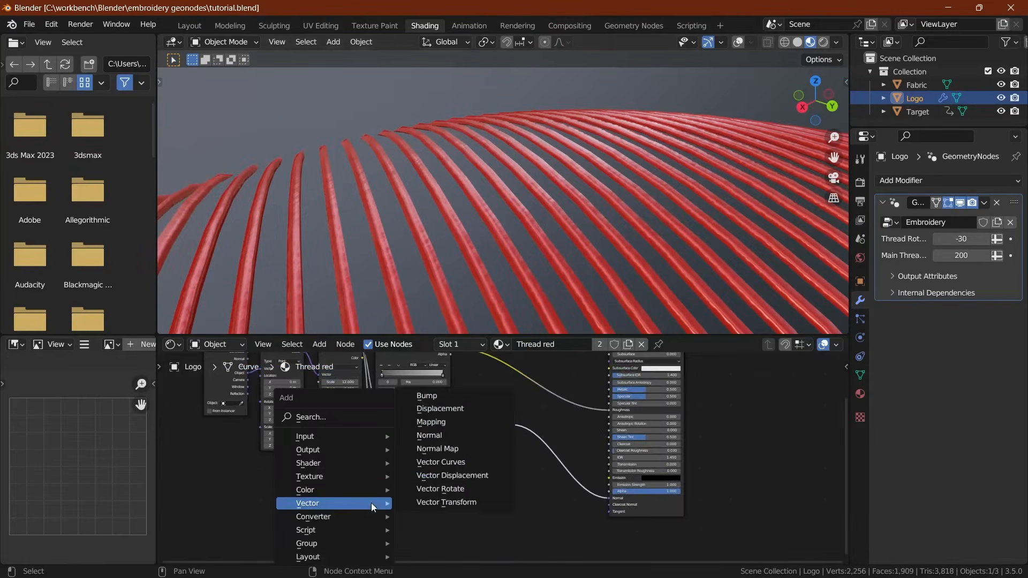
mouse_move(332, 477)
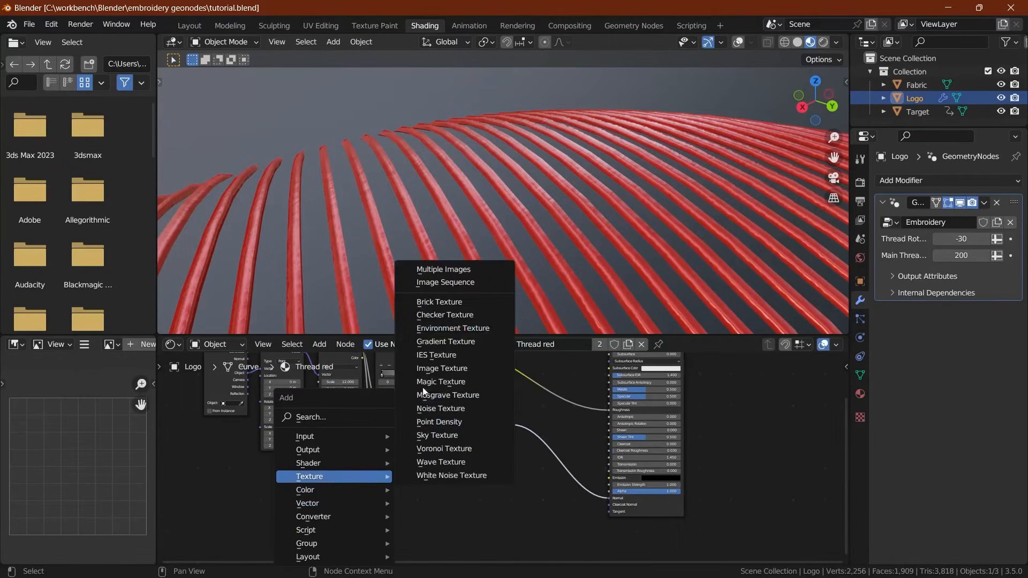
click(431, 368)
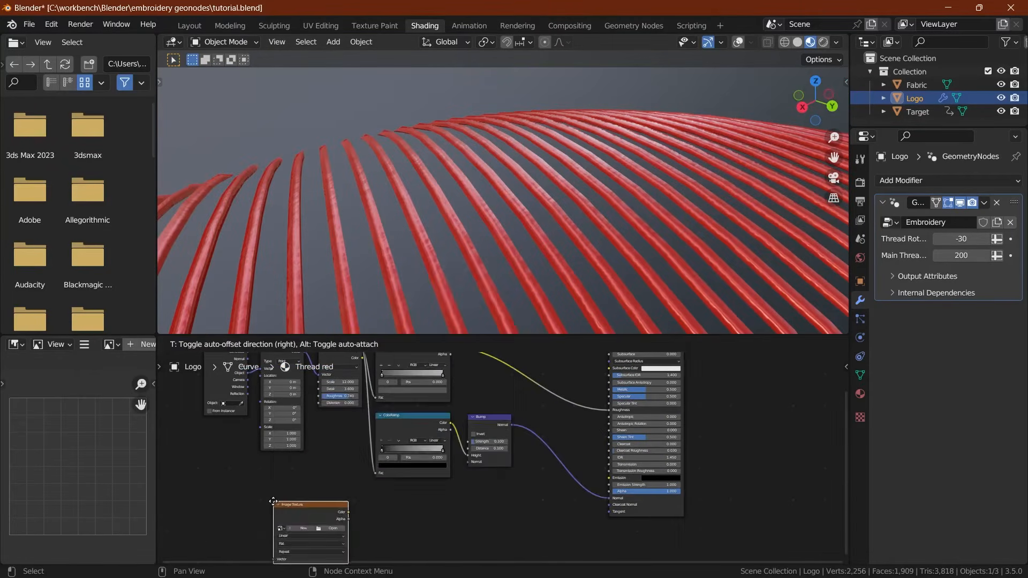
click(310, 519)
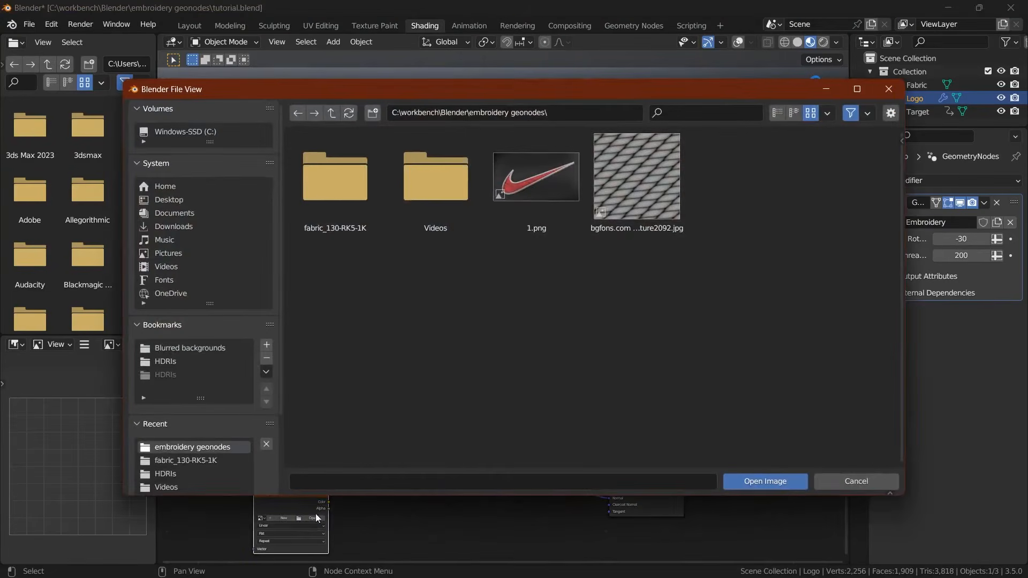
double_click(621, 204)
middle_drag(293, 484, 377, 428)
scroll(370, 435, up, 1)
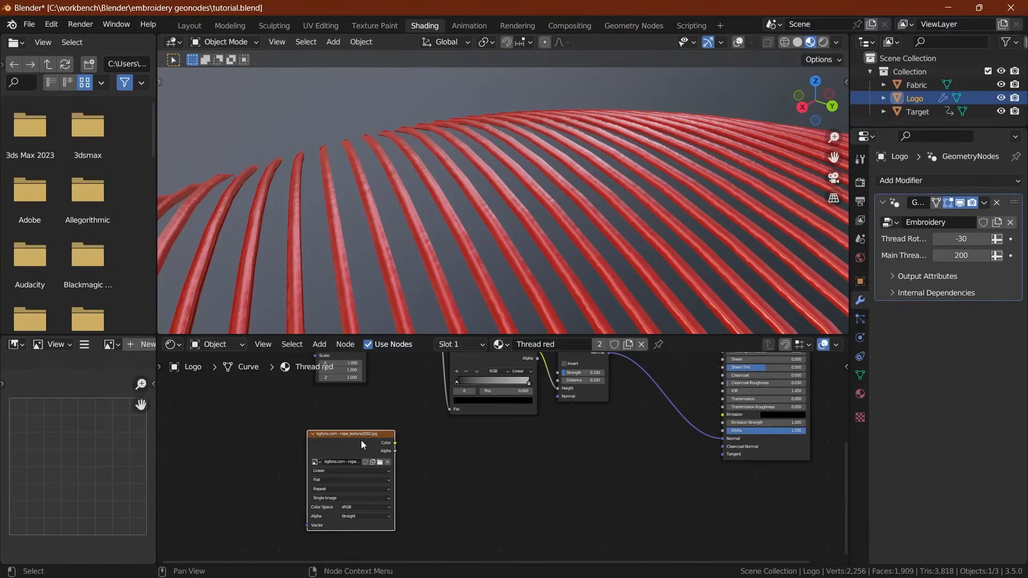
Step: Attach Texture Coordinate and Mapping nodes to the rope image texture and preview the image directly on the threads
key(ctrl+t)
key(g)
click(348, 442)
ctrl+shift+click(351, 442)
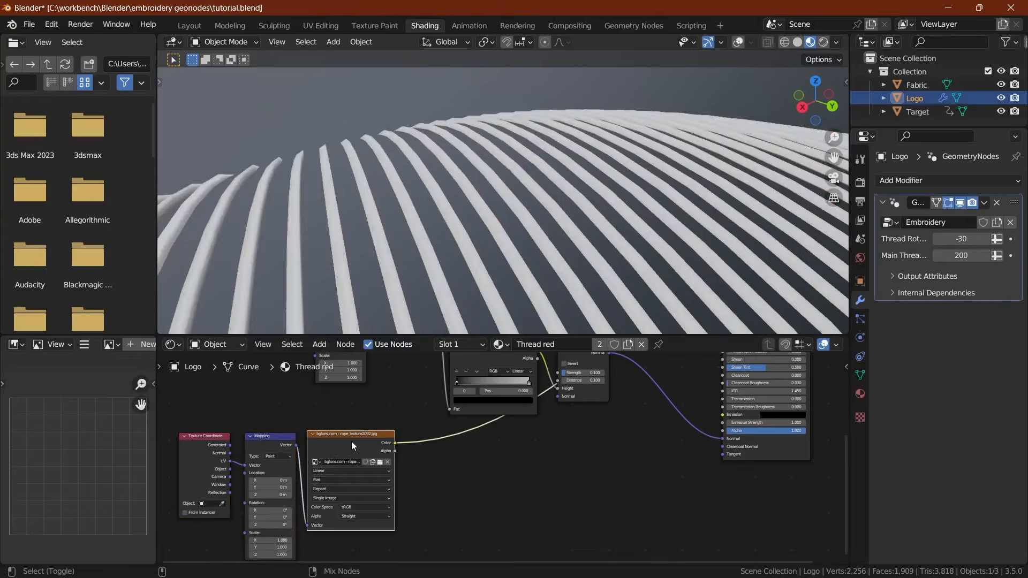
Step: Set the rope image texture's color space to Non-Color and save the file
click(358, 509)
click(365, 455)
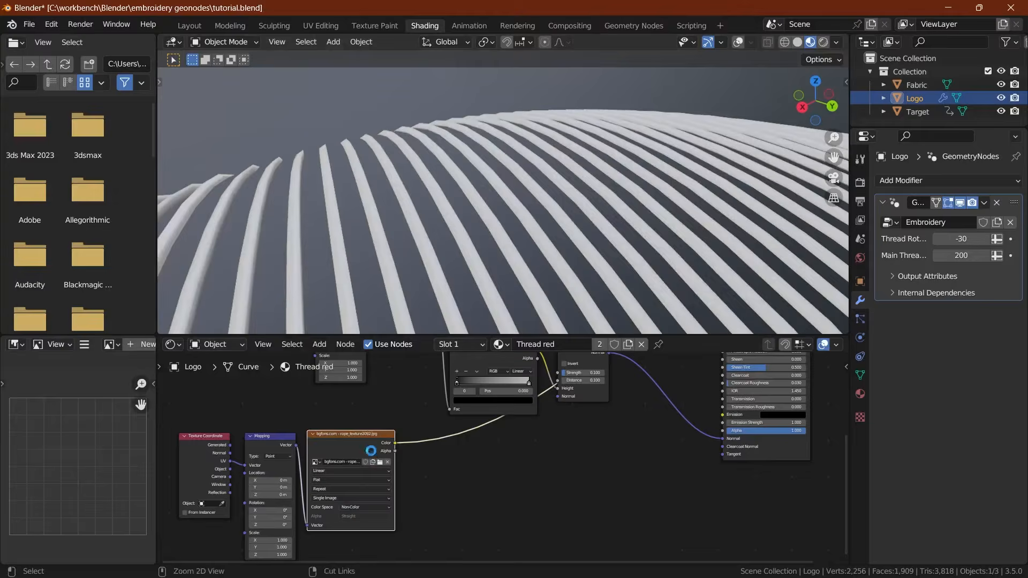
key(ctrl+s)
Step: Feed the rope texture's Mapping node from the Object coordinates instead of UV, and save the file
middle_drag(535, 208, 506, 176)
middle_drag(295, 475, 426, 461)
scroll(426, 461, up, 8)
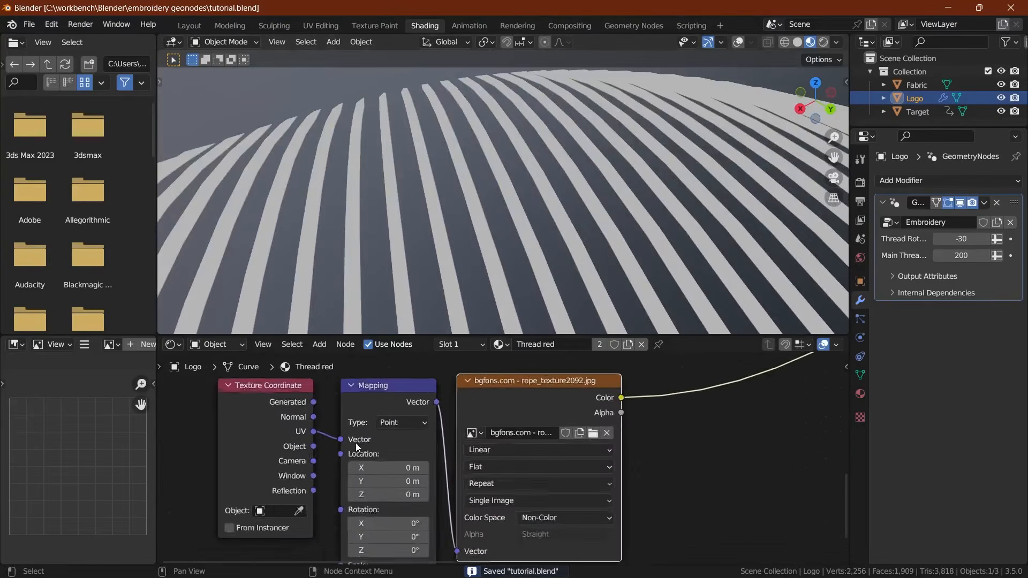
drag(300, 445, 331, 437)
scroll(464, 192, down, 4)
middle_drag(465, 193, 484, 233)
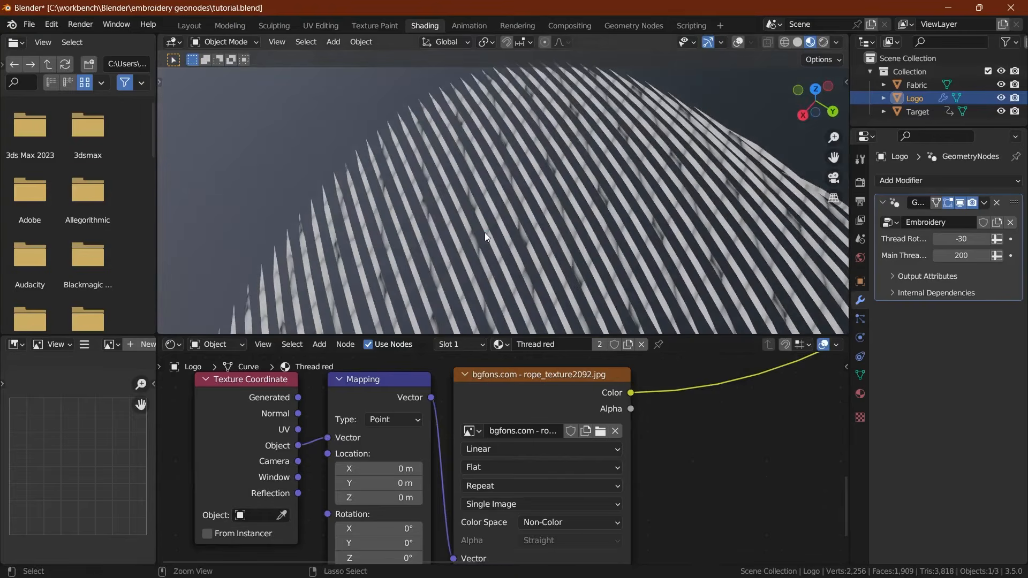
key(ctrl+s)
Step: Duplicate the lower ColorRamp and insert the copy on the rope image texture's Color output link
scroll(522, 469, down, 4)
middle_drag(521, 469, 359, 498)
click(550, 397)
key(shift+d)
click(510, 527)
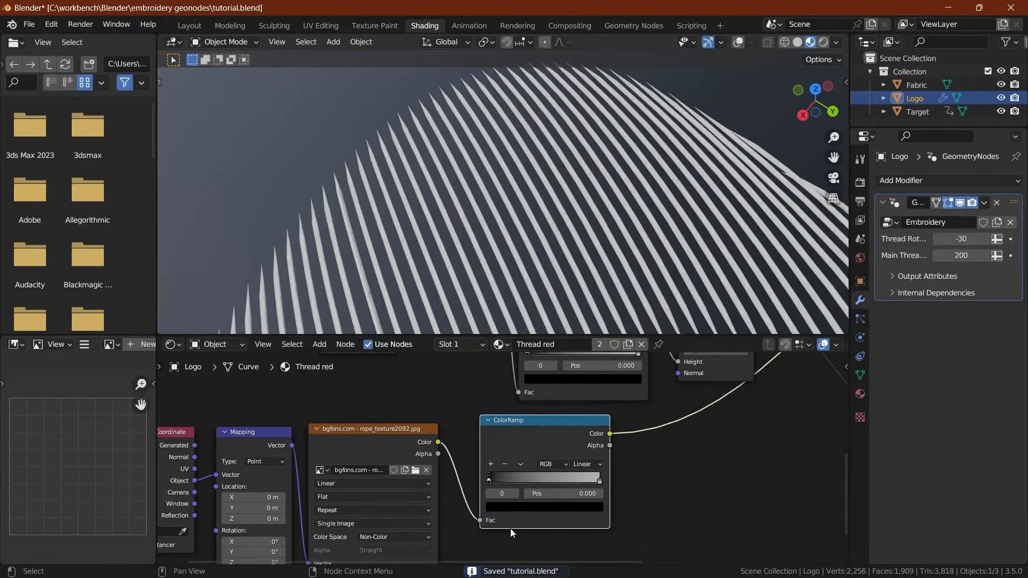
Step: Make the rope ColorRamp's last stop white, move its stops inward with the first at 0.069, and save the file
click(600, 480)
click(589, 510)
drag(579, 378, 579, 351)
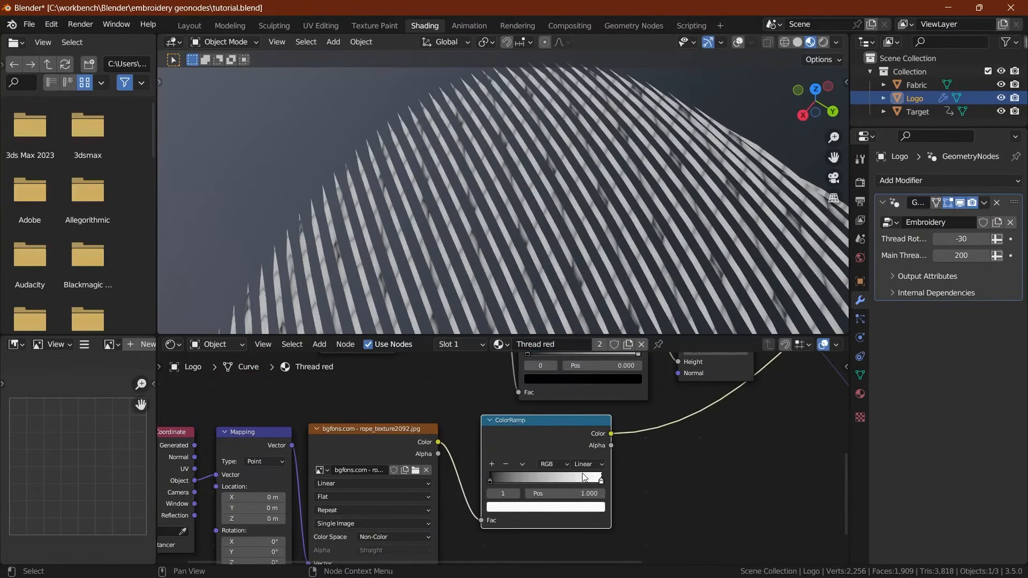
drag(596, 480, 501, 480)
key(ctrl+s)
Step: Set the rope texture's Mapping scale to 5 on all three axes
scroll(537, 182, down, 3)
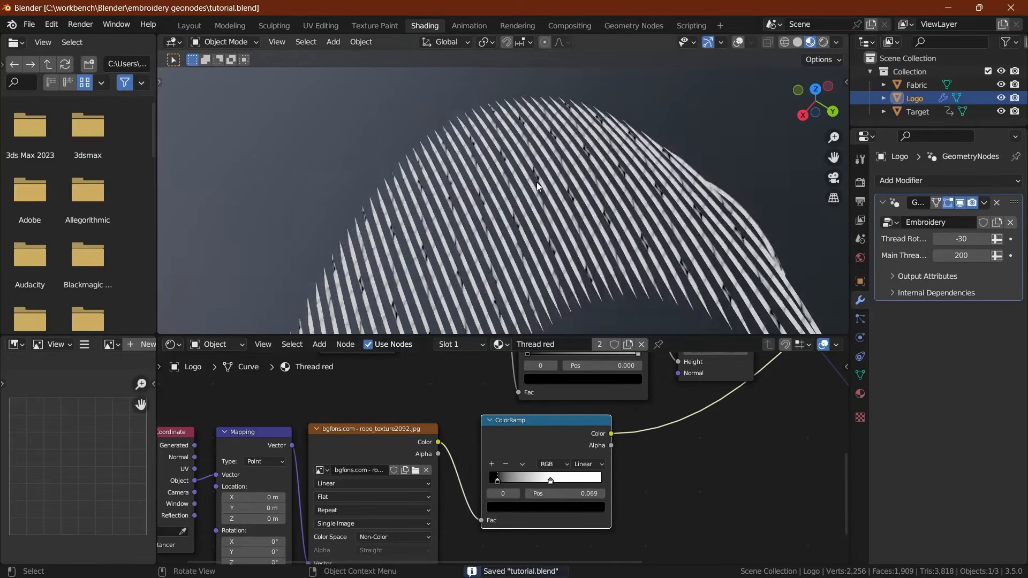
middle_drag(537, 182, 559, 162)
middle_drag(415, 467, 474, 395)
drag(316, 513, 316, 534)
text(5)
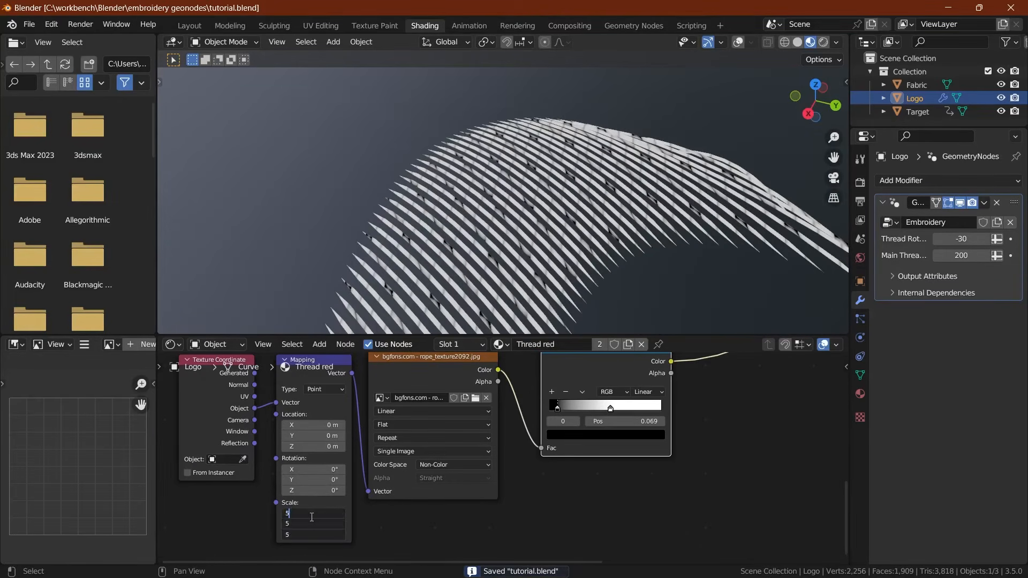
key(Return)
Step: Move the rope ColorRamp's black stop farther inward and its white stop to 0.698, and save the file
drag(562, 405, 628, 409)
scroll(484, 240, up, 6)
key(ctrl+s)
scroll(605, 193, down, 5)
middle_drag(606, 193, 701, 211)
scroll(493, 185, up, 4)
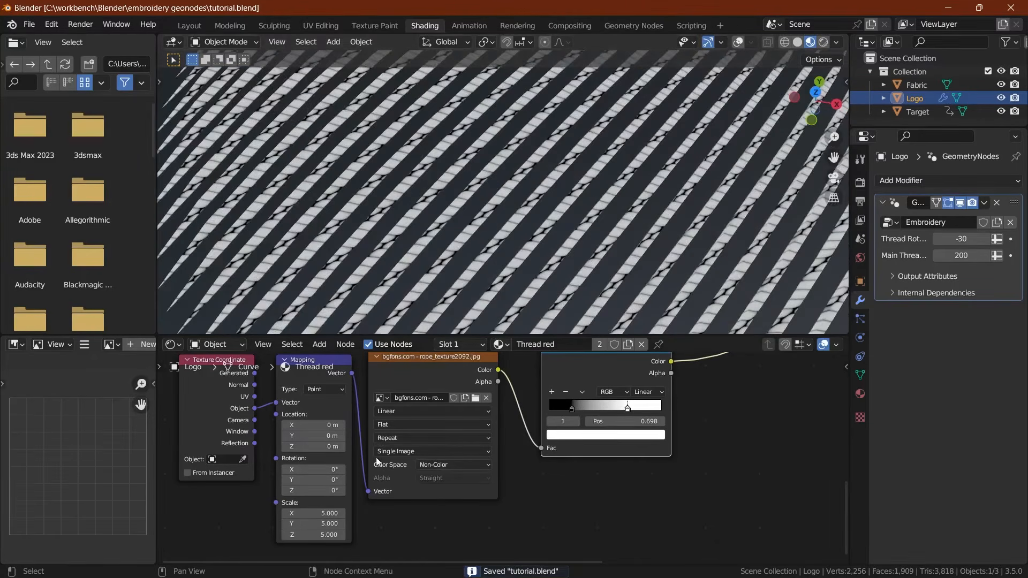
Step: Align the rope pattern with the threads by setting the Mapping node's Z rotation to -15.9°, and save the file
drag(311, 489, 349, 489)
scroll(455, 214, down, 3)
middle_drag(498, 241, 402, 236)
scroll(402, 236, up, 3)
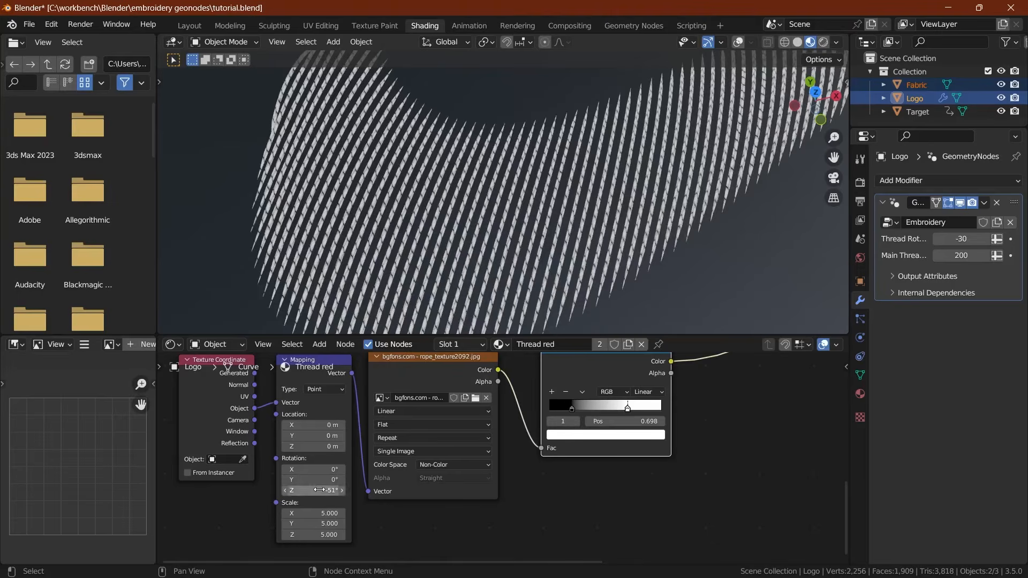
middle_drag(410, 236, 368, 341)
scroll(436, 201, up, 3)
drag(320, 490, 295, 490)
drag(313, 490, 329, 491)
scroll(407, 235, down, 5)
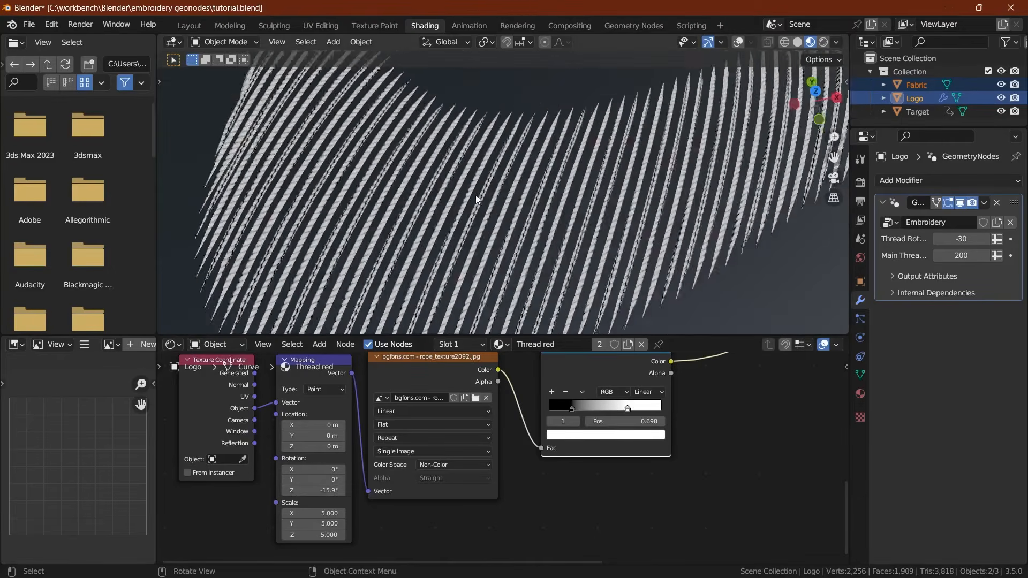
key(ctrl+s)
Step: Set the rope Mapping node's scale to 4 on all three axes
middle_drag(407, 235, 389, 251)
text(1)
drag(315, 514, 327, 535)
key(Return)
key(ctrl+s)
text(4)
key(Return)
scroll(803, 180, up, 4)
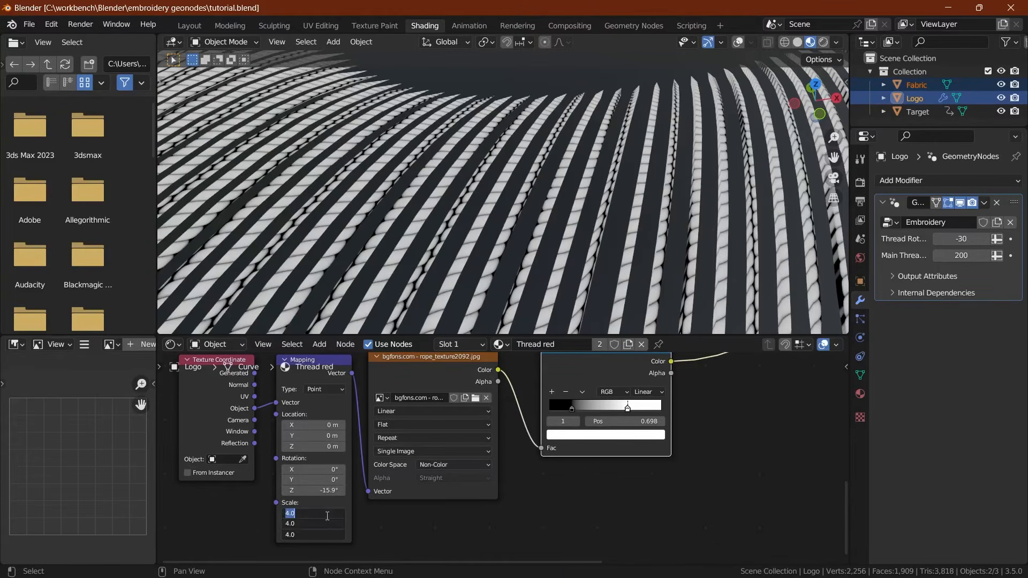
key(Return)
Step: Duplicate the Bump node, connect the rope ColorRamp's Color to its Height and its Normal to the Principled BSDF's Normal
scroll(509, 450, down, 6)
middle_drag(585, 385, 444, 425)
scroll(594, 383, up, 4)
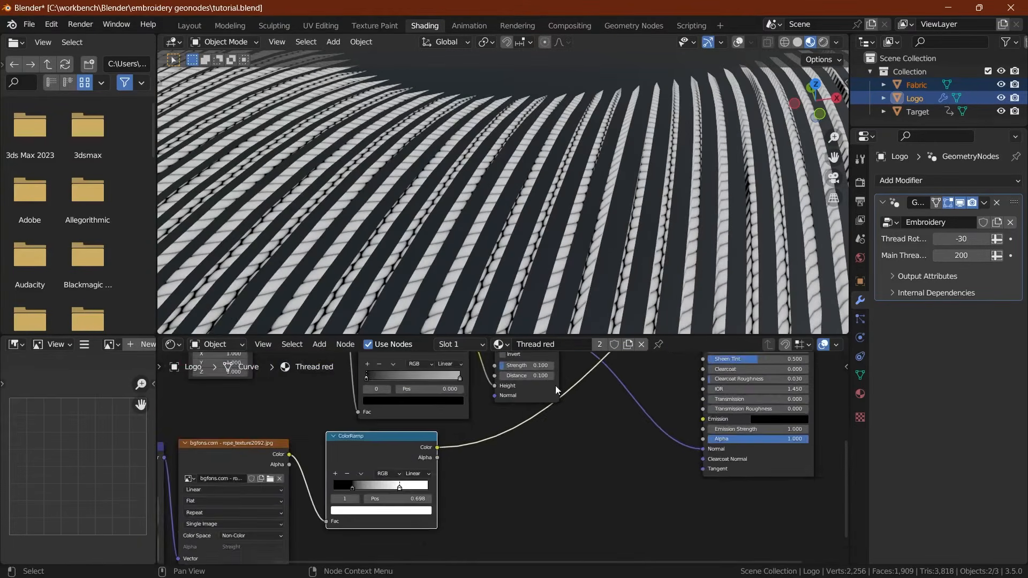
click(556, 392)
key(shift+d)
click(633, 526)
drag(438, 448, 534, 477)
scroll(535, 477, up, 1)
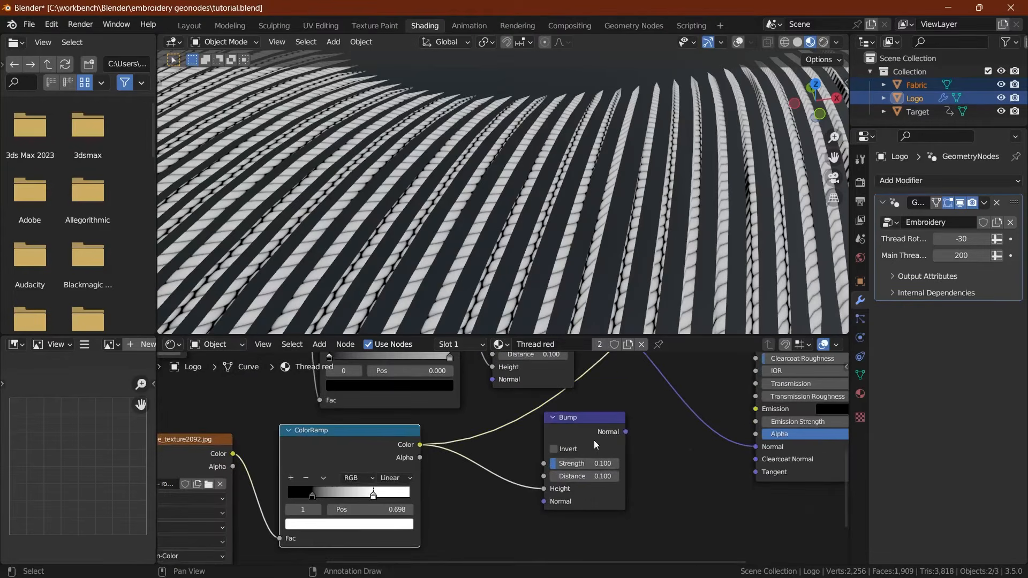
drag(626, 432, 745, 450)
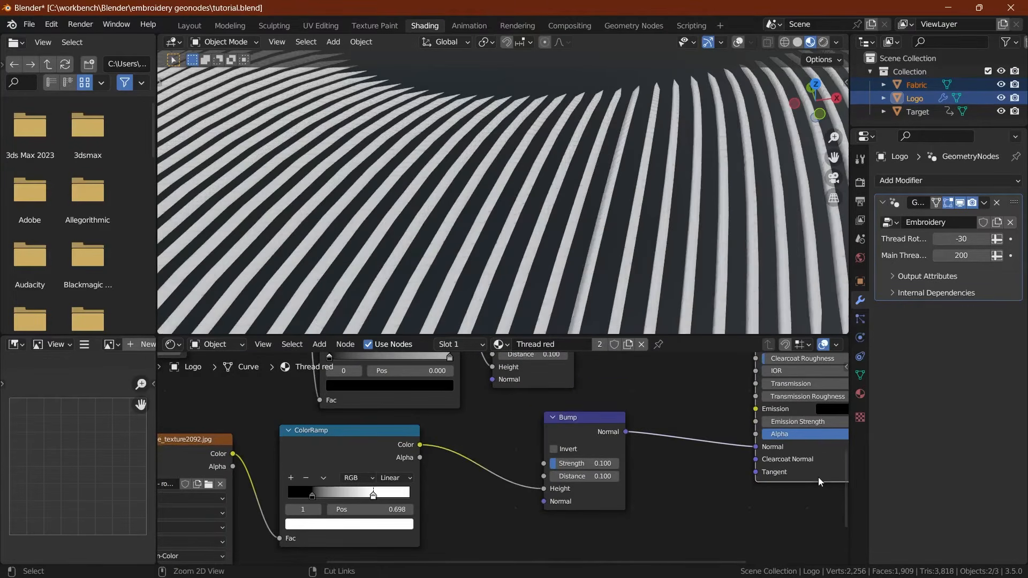
Step: Save the file and set the new Bump node's Distance and Strength to 0.2 each
scroll(504, 459, up, 2)
middle_drag(489, 209, 363, 188)
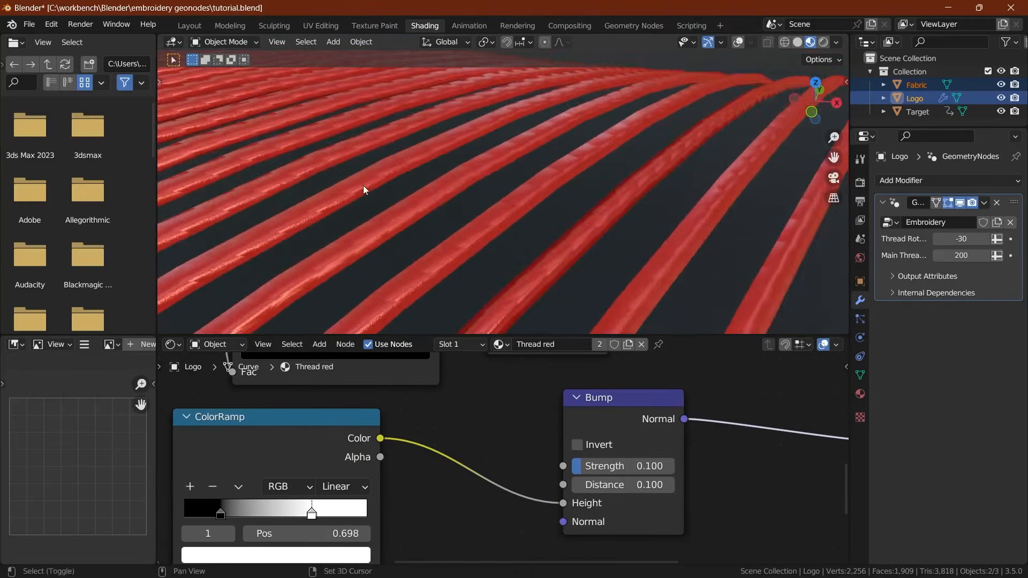
scroll(362, 188, up, 3)
key(ctrl+s)
double_click(640, 484)
text(.2)
key(Return)
double_click(639, 467)
text(.2)
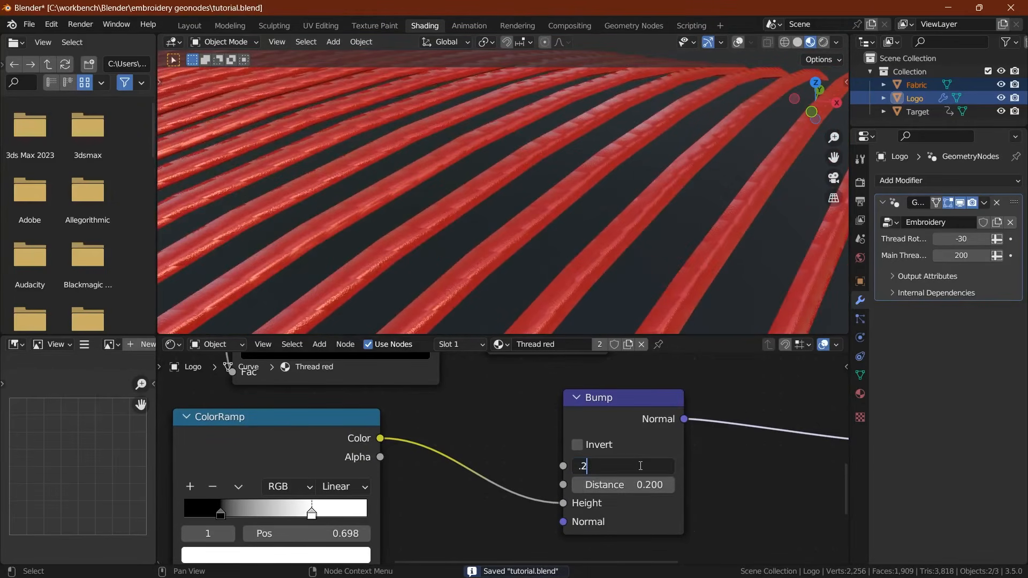
key(Return)
Step: Move the rope ColorRamp's white stop to 0.665 and its black stop to 0.145, and save the file
drag(312, 514, 307, 514)
click(220, 515)
drag(221, 515, 234, 515)
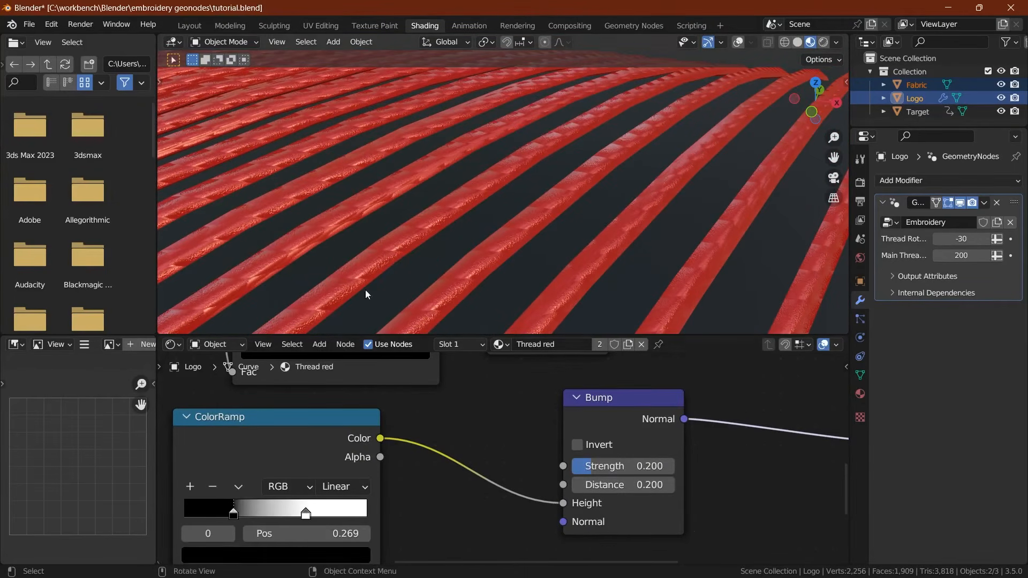
key(ctrl+z)
scroll(441, 134, down, 4)
middle_drag(490, 115, 482, 132)
key(ctrl+s)
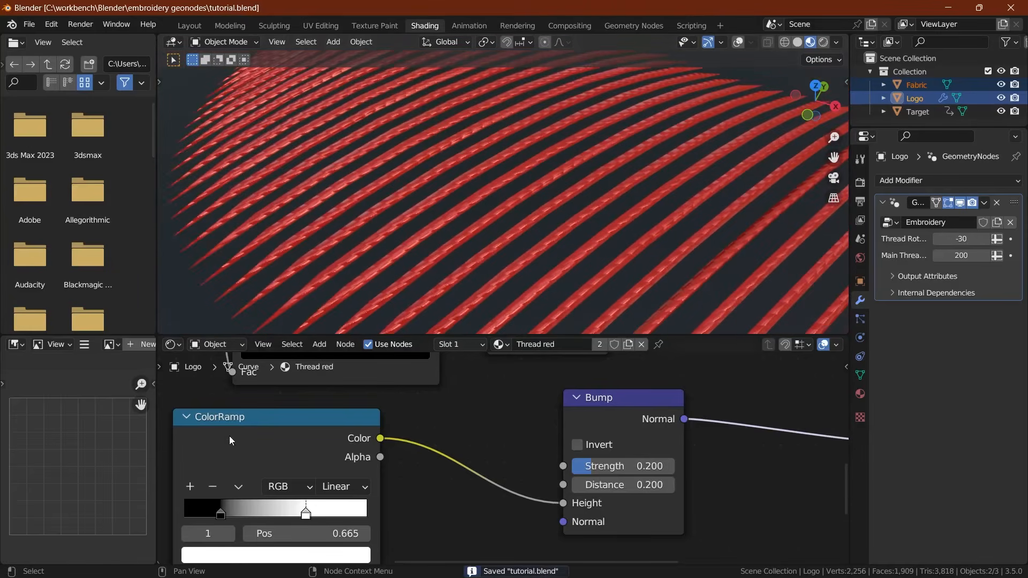
drag(221, 514, 211, 515)
key(ctrl+s)
Step: Connect the upper Bump node's Normal output to the lower Bump node's Normal input and save the file
scroll(442, 196, up, 4)
middle_drag(442, 196, 427, 192)
scroll(426, 194, up, 2)
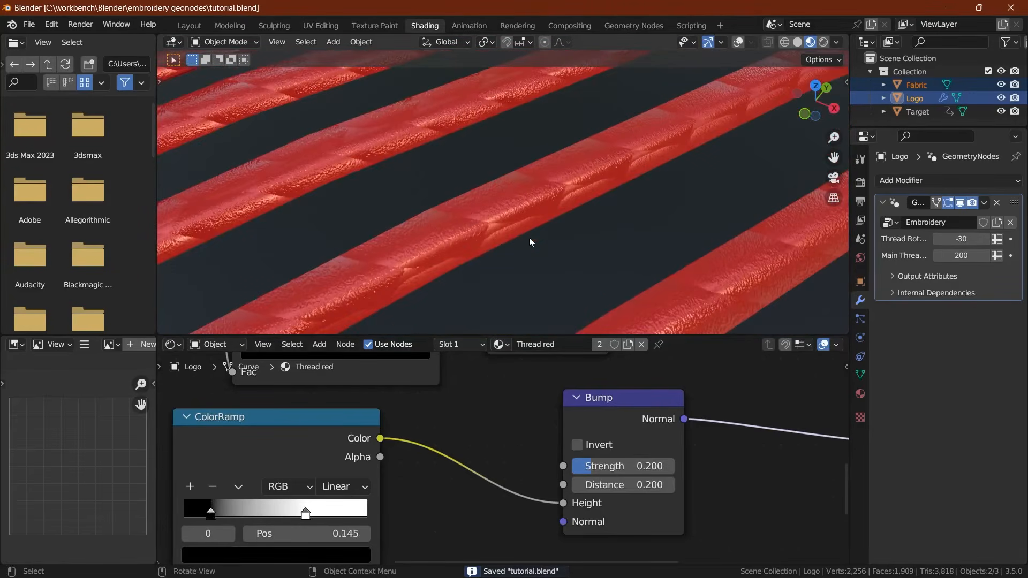
scroll(499, 404, down, 7)
middle_drag(495, 398, 470, 458)
click(536, 404)
drag(536, 404, 514, 483)
key(ctrl+s)
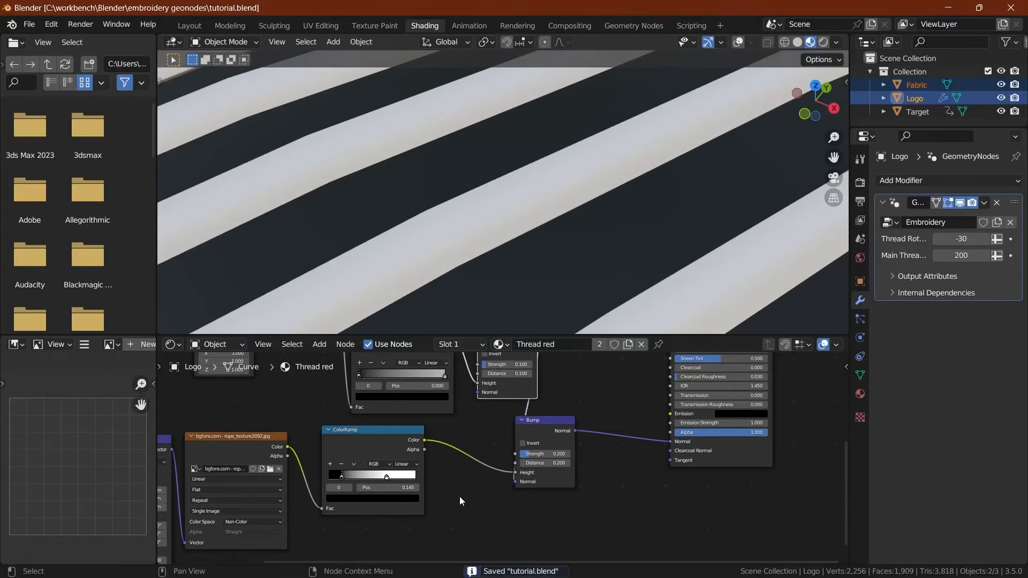
middle_drag(497, 475, 504, 526)
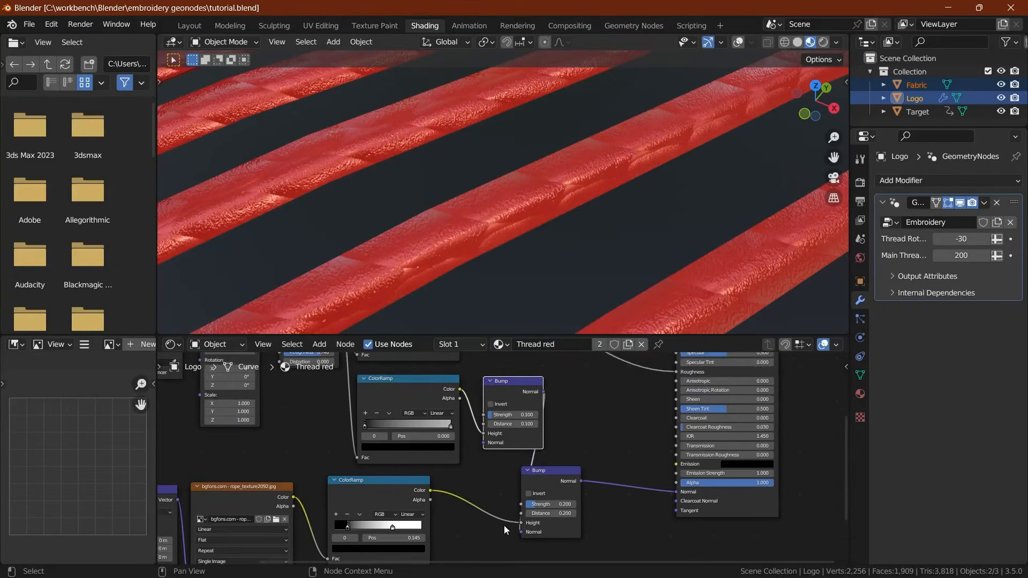
Step: Examine the rope bump on the threads from different distances and save the file
scroll(502, 457, down, 5)
scroll(501, 214, down, 7)
middle_drag(511, 195, 434, 200)
scroll(469, 195, up, 4)
scroll(477, 185, down, 3)
key(ctrl+s)
scroll(415, 471, down, 3)
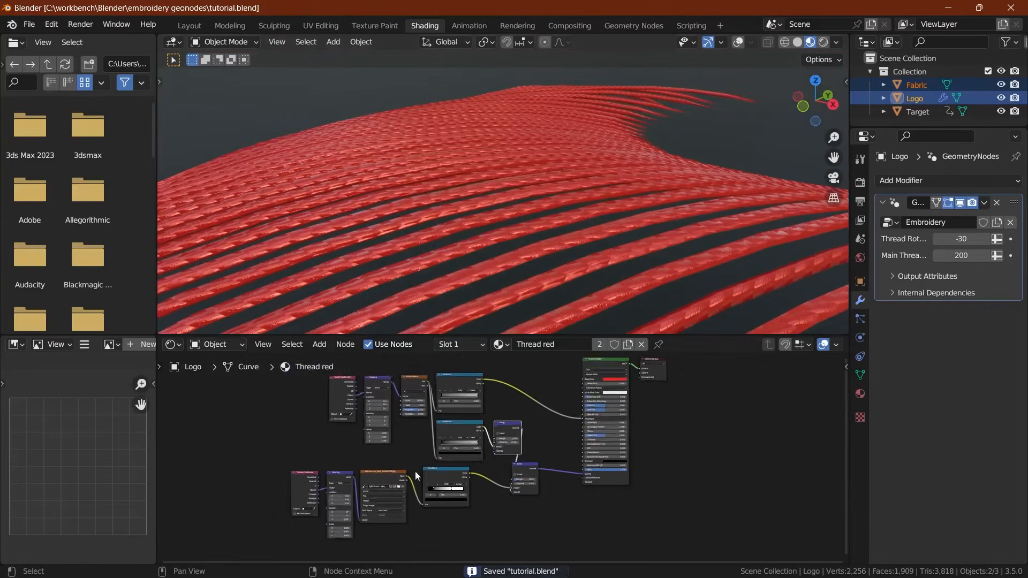
Step: Move the rope's Texture Coordinate, Mapping and Image Texture nodes away to the left of the noise nodes
drag(333, 423, 541, 482)
middle_drag(376, 474, 399, 456)
drag(317, 493, 457, 540)
key(g)
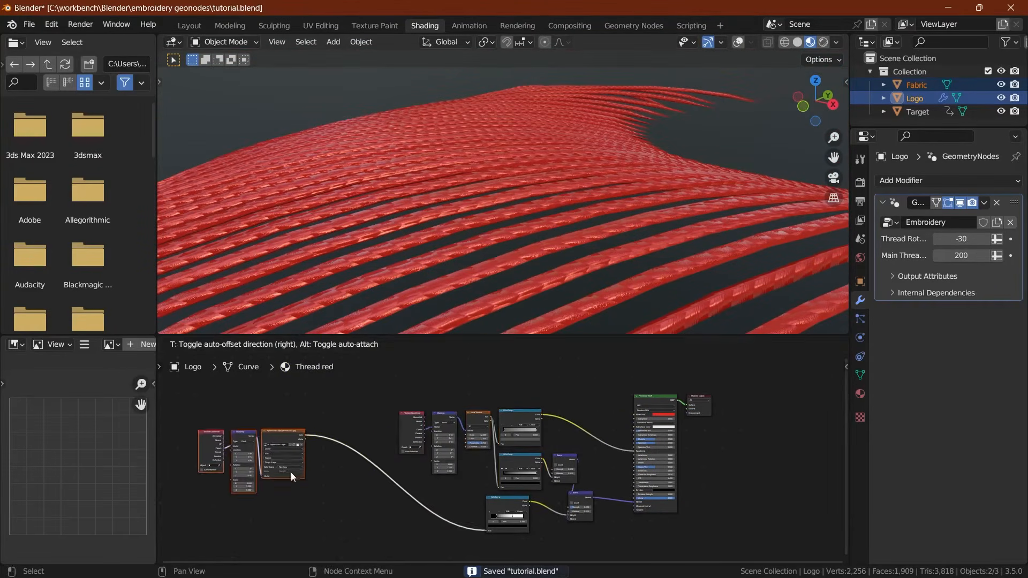
click(290, 473)
Step: Shift the noise, ColorRamp and Bump nodes vertically downward to free space above them, and save the file
drag(376, 414, 621, 517)
key(g)
key(y)
click(610, 550)
scroll(455, 454, up, 4)
key(ctrl+s)
Step: Add a Mix Color node above the noise nodes, with the red base color in A and Multiply blending
middle_drag(351, 433, 318, 456)
key(shift+a)
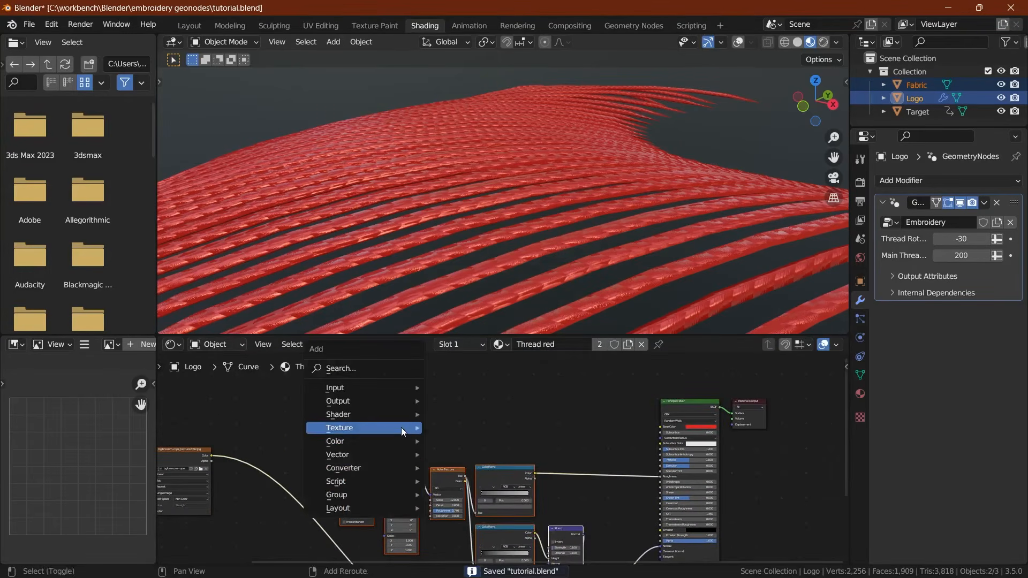
mouse_move(415, 440)
click(466, 508)
click(485, 377)
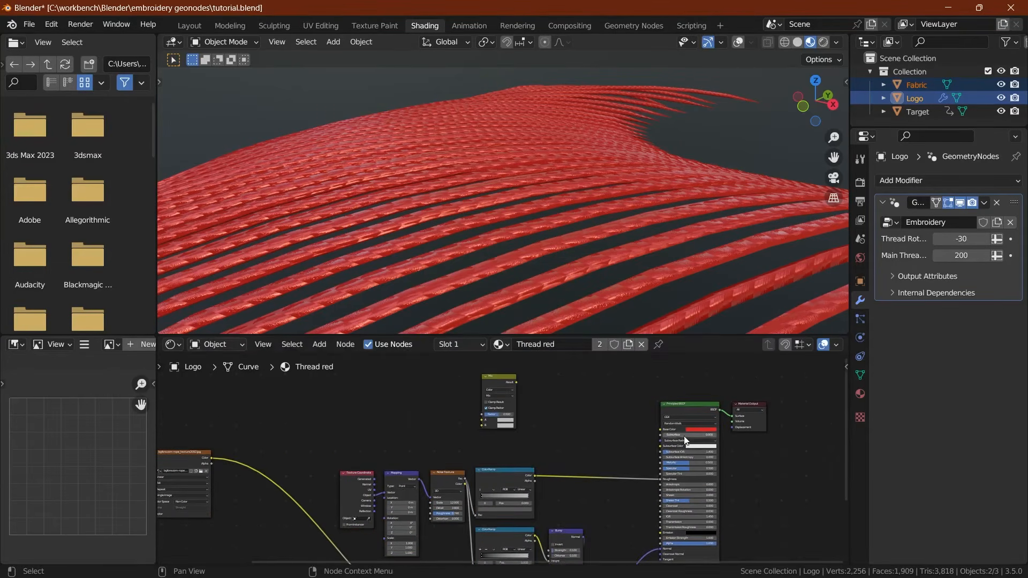
drag(508, 420, 508, 420)
scroll(432, 420, up, 7)
middle_drag(432, 420, 508, 466)
click(568, 400)
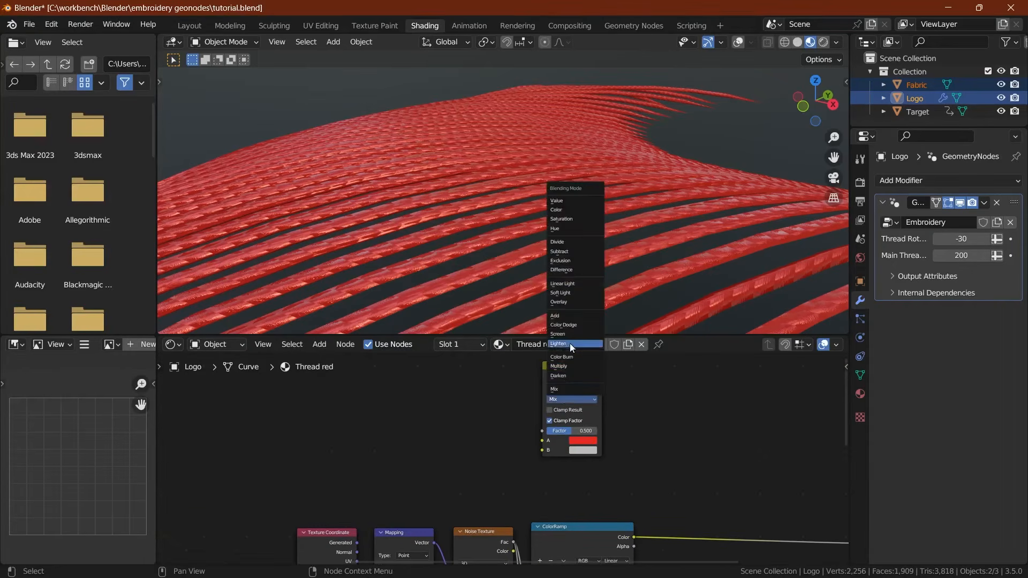
click(570, 366)
Step: Connect the rope image's Color to B of the Multiply node and its Result to the Principled BSDF's Base Color
middle_drag(339, 468, 444, 473)
scroll(443, 473, down, 1)
drag(204, 510, 632, 458)
middle_drag(683, 400, 528, 411)
drag(534, 400, 763, 476)
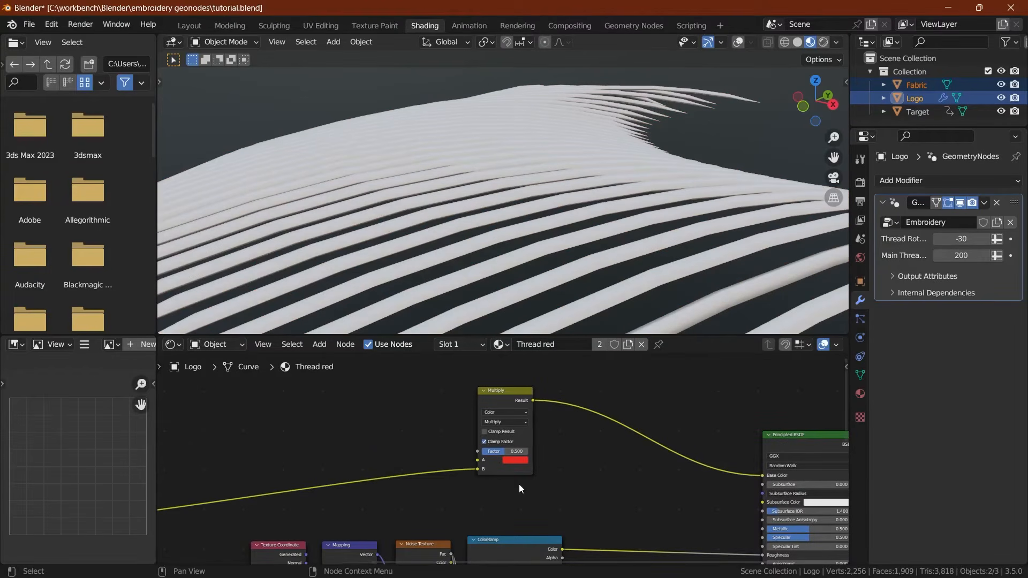
Step: Set the Multiply node's Factor to 1.000 and check the rope shading on the threads up close
middle_drag(512, 267, 528, 214)
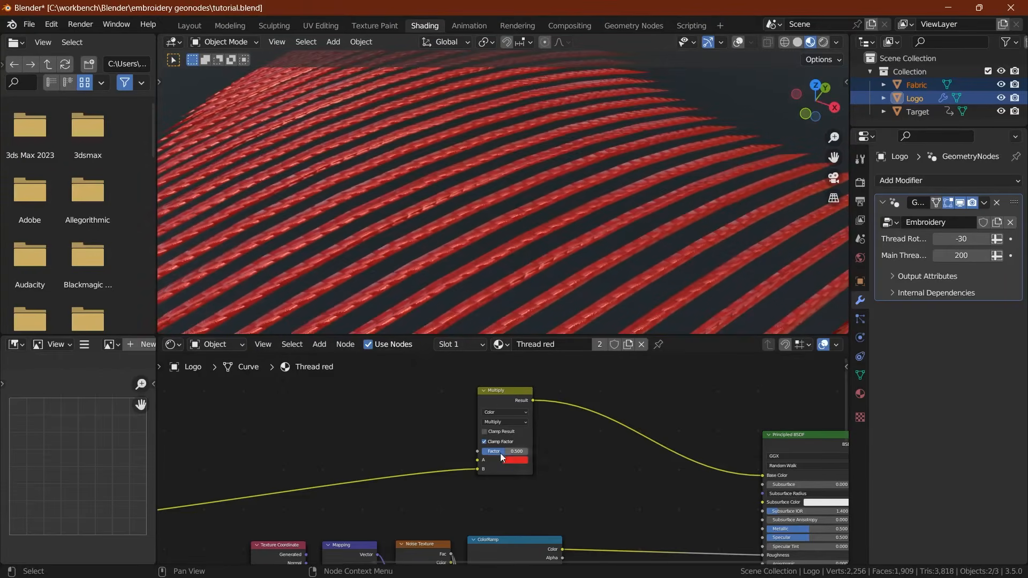
drag(500, 453, 530, 453)
scroll(519, 210, up, 3)
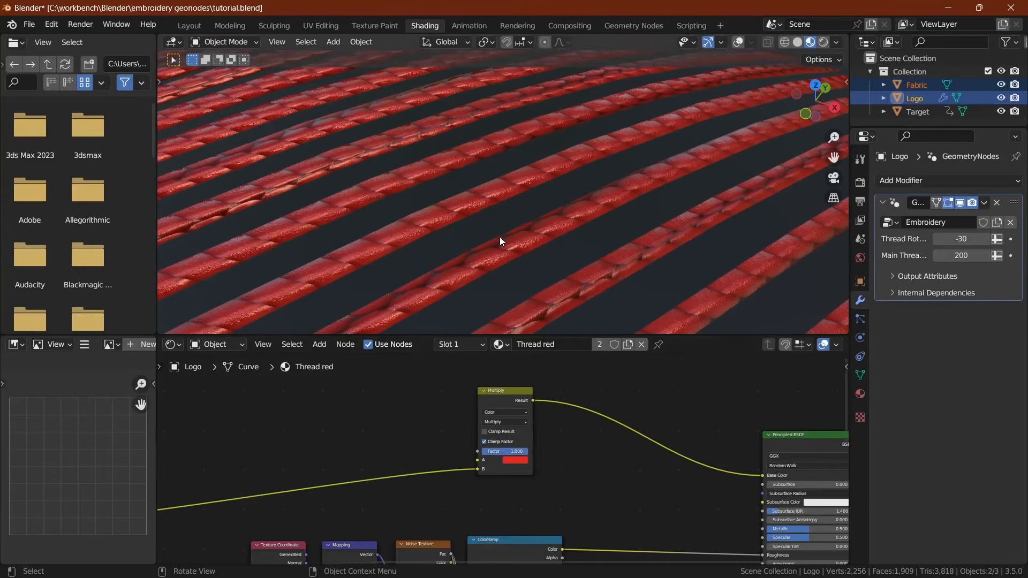
scroll(509, 464, down, 4)
Step: Duplicate the rope ColorRamp and insert the copy between the rope image and the Multiply node's B input
click(507, 464)
scroll(506, 464, down, 3)
middle_drag(452, 431, 493, 490)
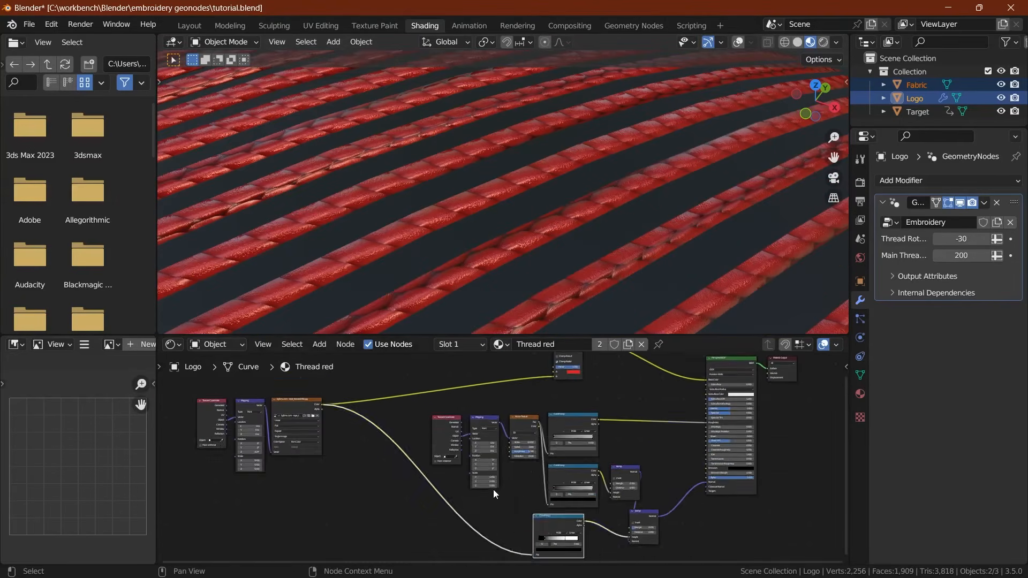
key(shift+d)
click(419, 442)
key(g)
click(459, 472)
scroll(459, 471, up, 6)
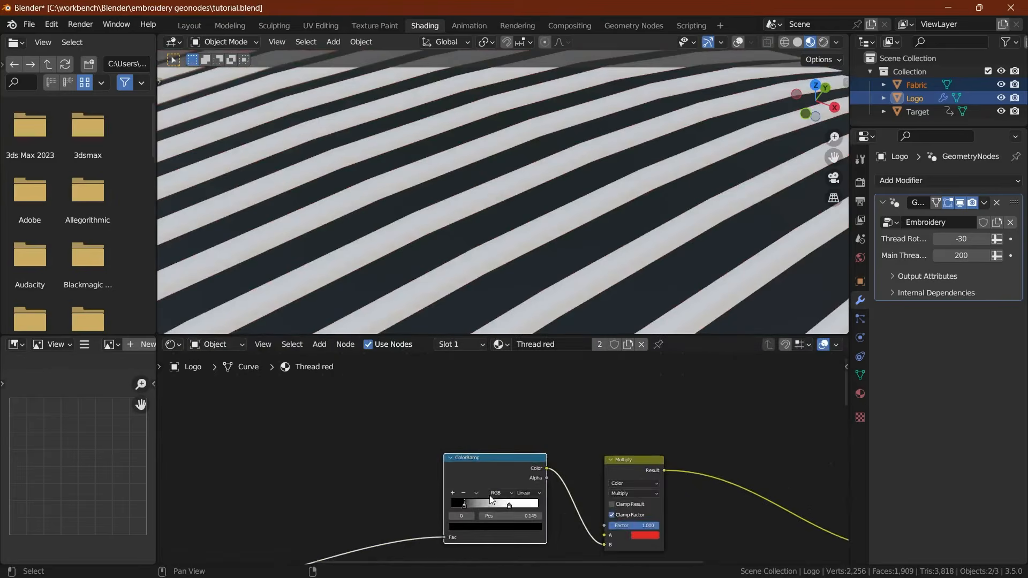
Step: Move the duplicated ColorRamp's black stop to 0.029 and its white stop to about a third of the gradient
middle_drag(450, 530, 447, 481)
scroll(447, 483, up, 1)
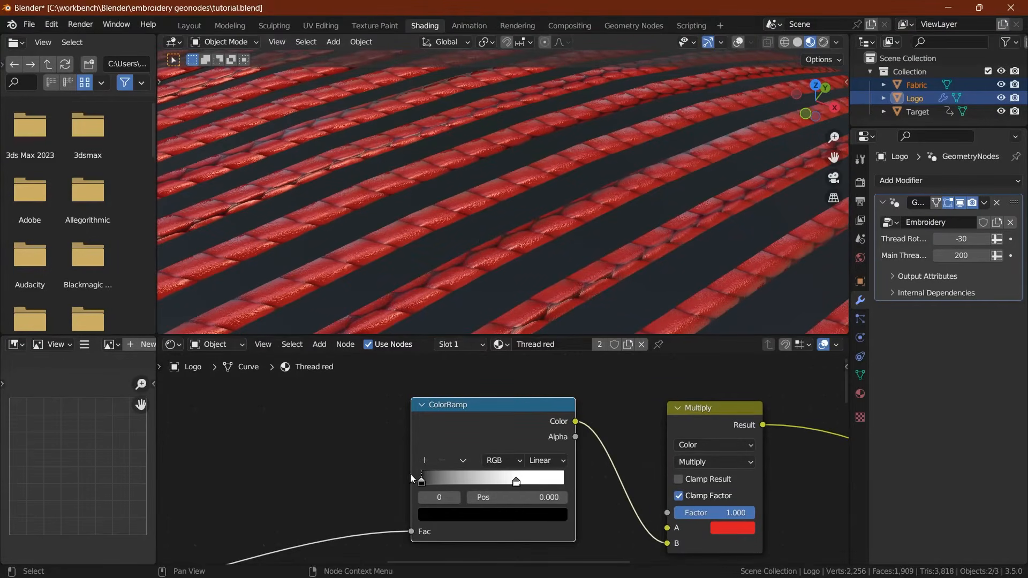
mouse_move(474, 475)
mouse_down()
mouse_move(455, 480)
mouse_move(498, 480)
mouse_move(472, 481)
mouse_up()
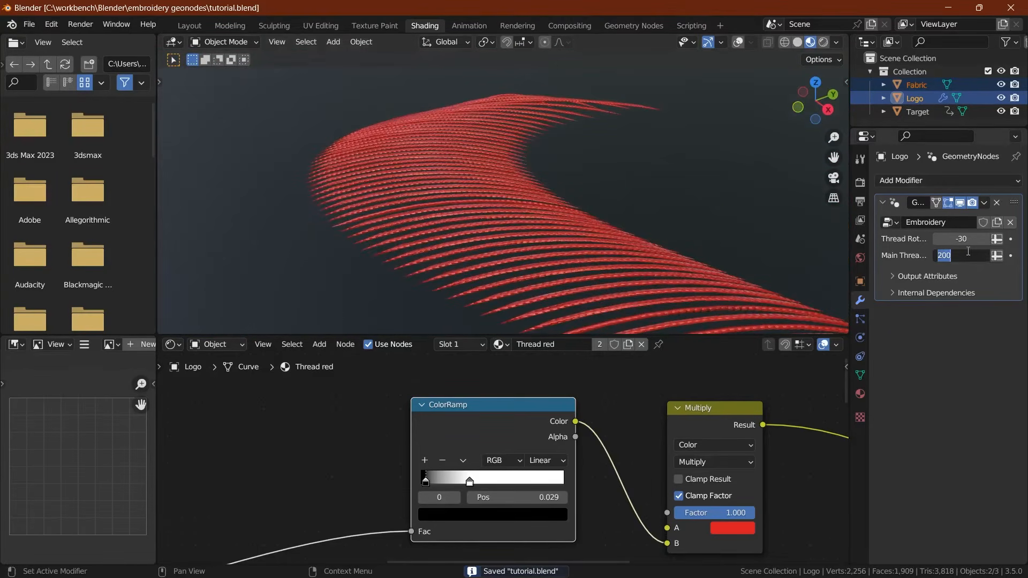
Step: Try a Main Thread Count of 800 on the Embroidery modifier and inspect the denser threads
key(Return)
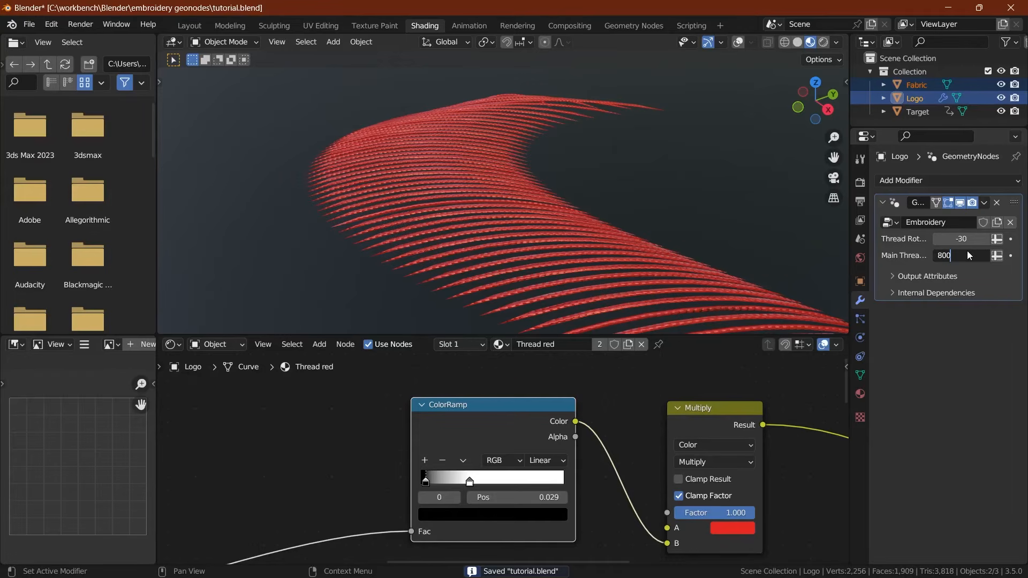
key(Return)
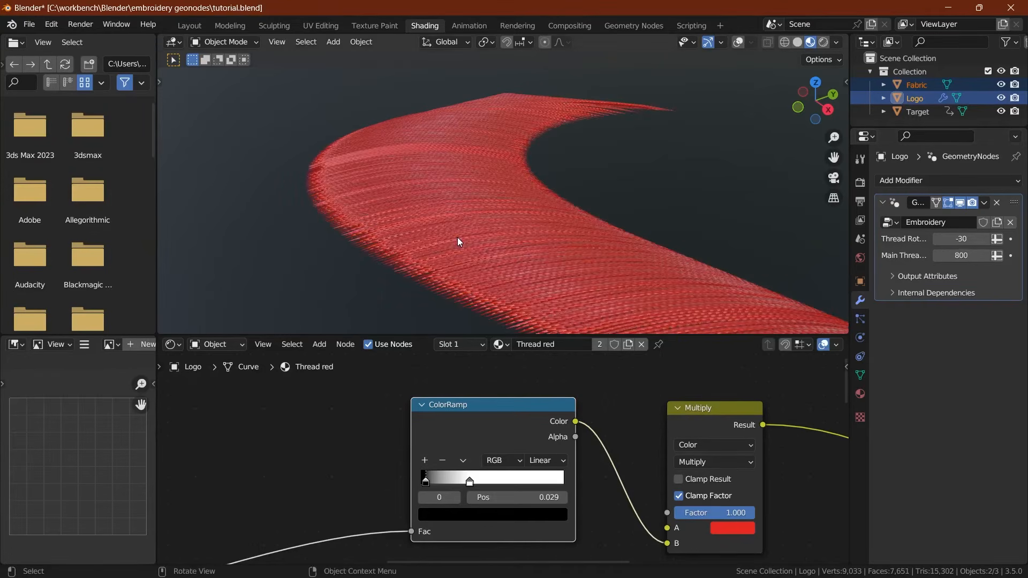
scroll(419, 220, up, 3)
middle_drag(418, 221, 376, 213)
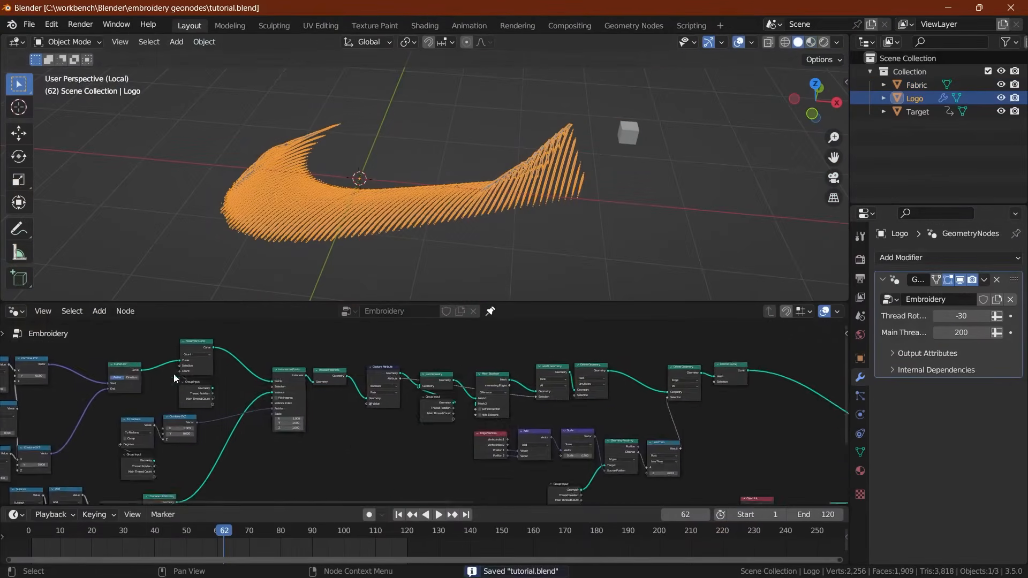
Step: Shift all nodes after Mesh to Curve to the right along X to make room, and save the file
mouse_move(174, 374)
middle_down()
mouse_move(281, 413)
mouse_move(447, 422)
mouse_move(311, 414)
middle_up()
scroll(311, 415, down, 1)
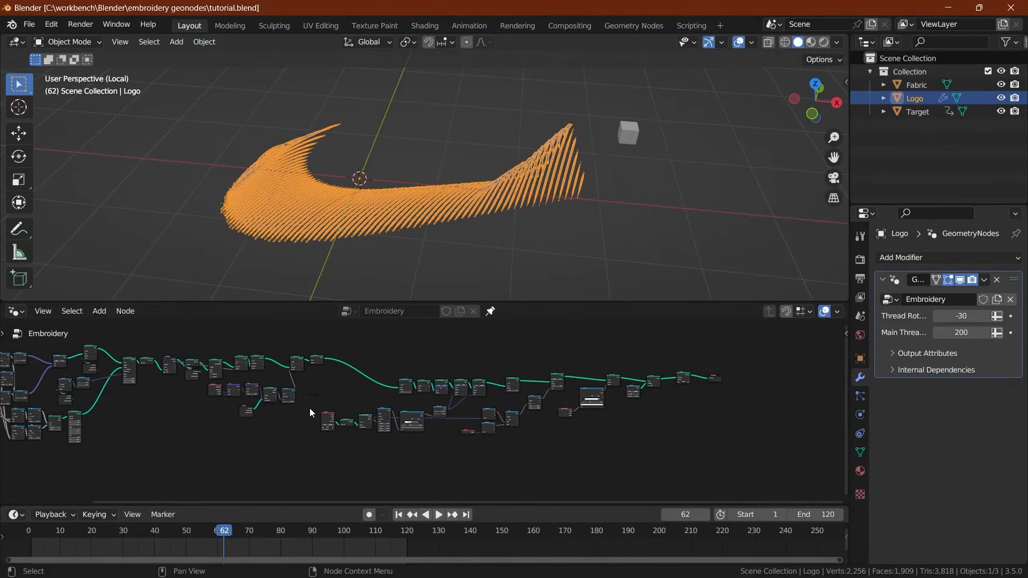
drag(315, 378, 753, 465)
key(g)
key(x)
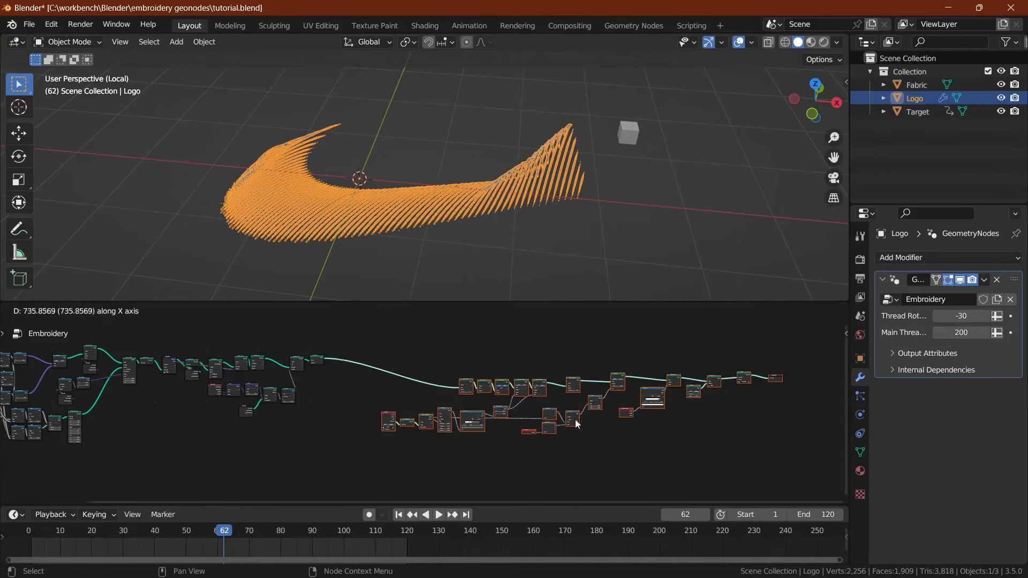
click(577, 420)
scroll(362, 376, up, 5)
scroll(362, 378, up, 4)
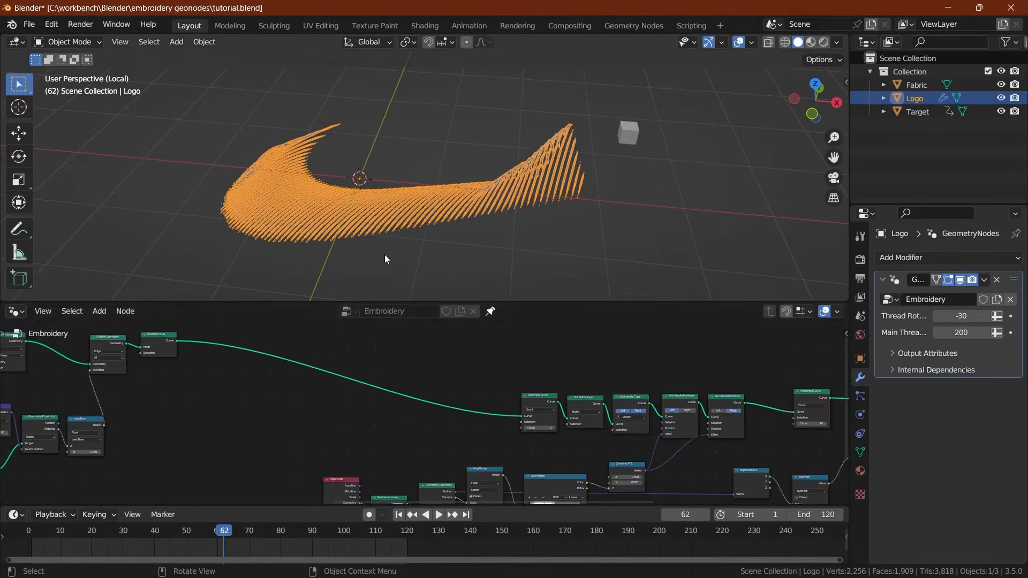
scroll(384, 255, up, 3)
scroll(428, 249, up, 1)
key(ctrl+s)
Step: Insert a Set Position node on the link between Mesh to Curve and Resample Curve
middle_drag(309, 384, 347, 411)
key(shift+a)
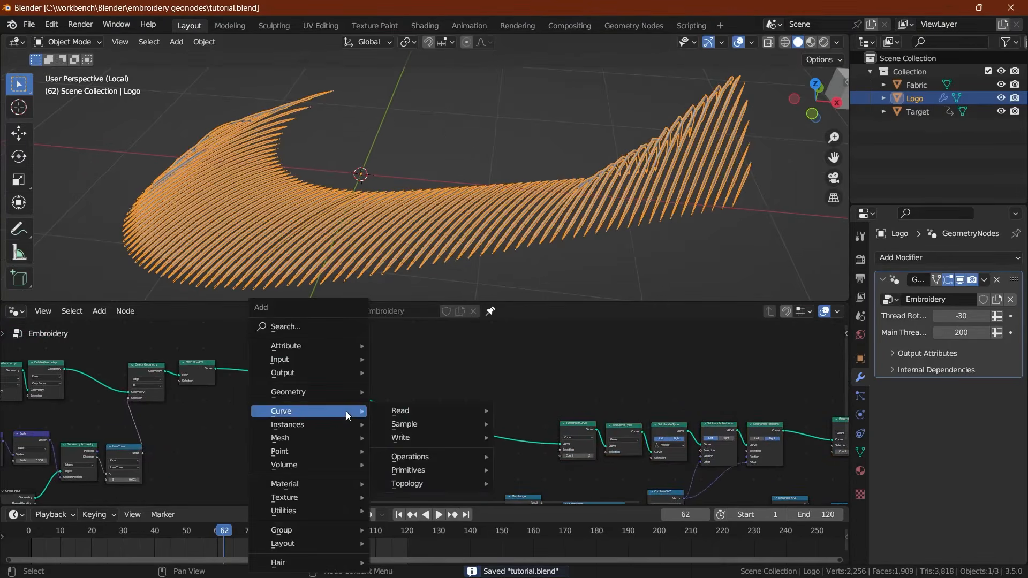
text(ss)
text(et)
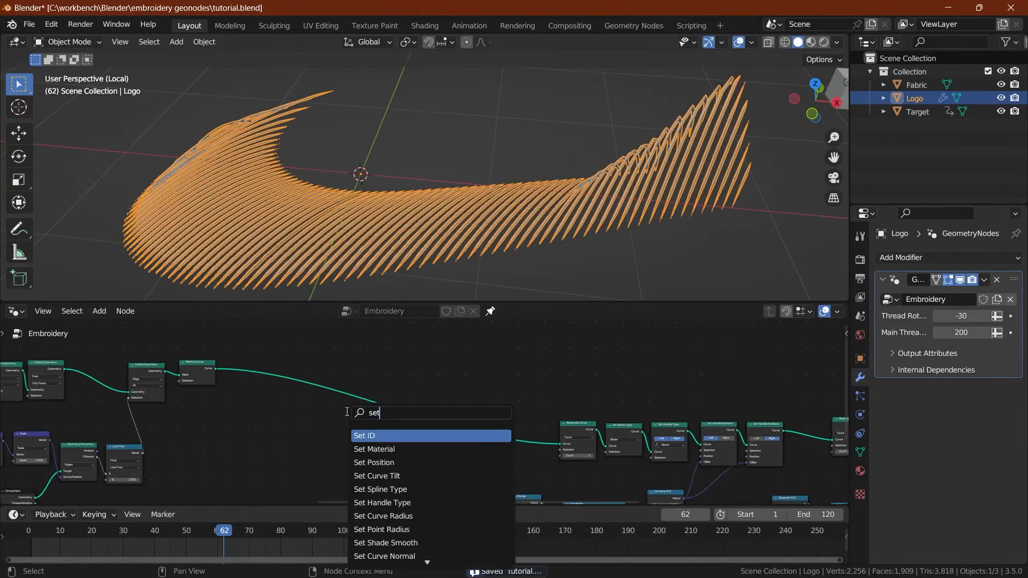
click(369, 464)
click(427, 453)
scroll(402, 413, up, 3)
scroll(402, 416, up, 2)
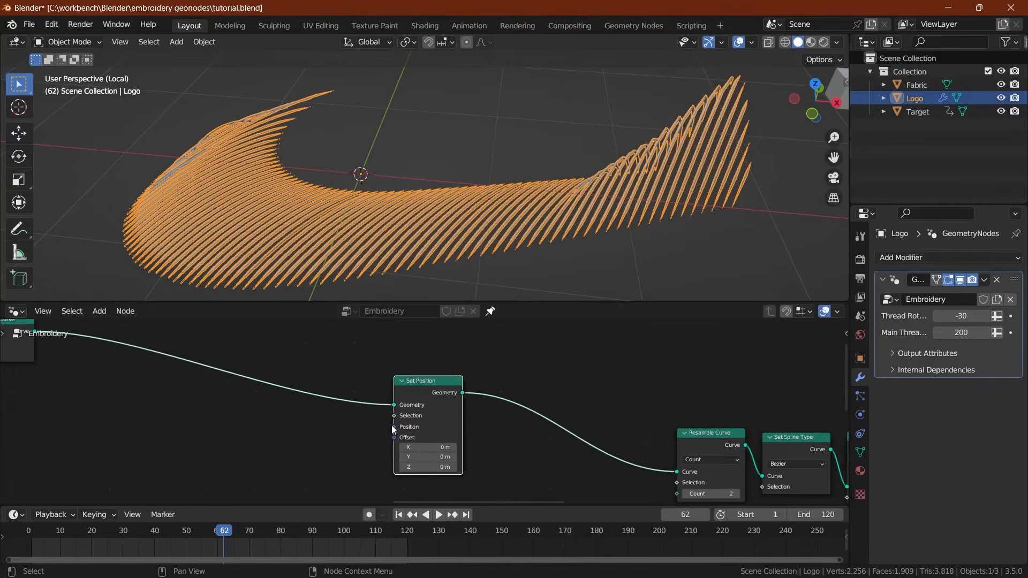
Step: Add a Position node feeding the Position input of the new Set Position node
drag(394, 429, 348, 346)
text(po)
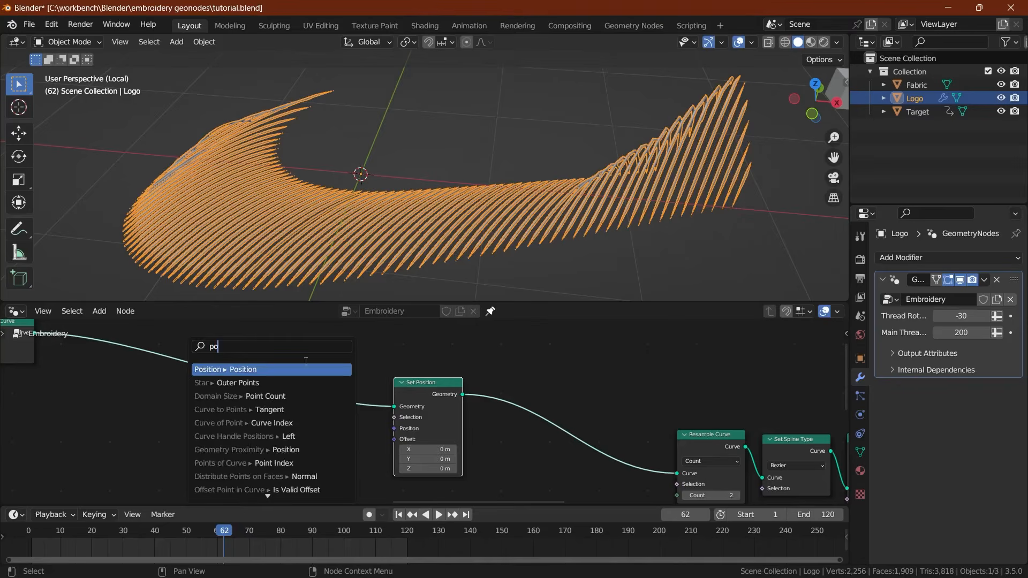
key(Return)
click(332, 397)
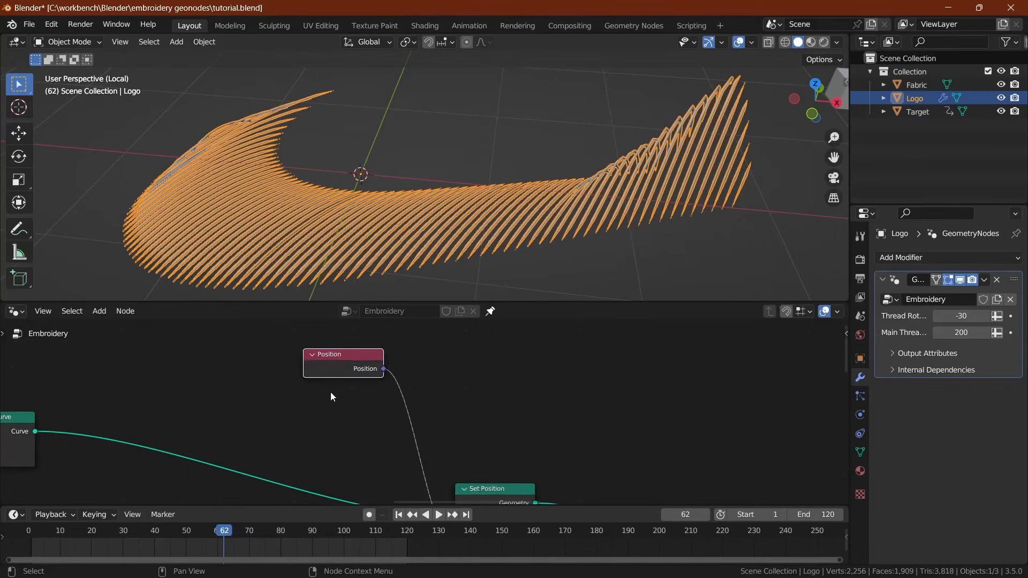
Step: Add a Combine XYZ node and sum it with the Position node through a vector Add node
key(shift+a)
text(combi)
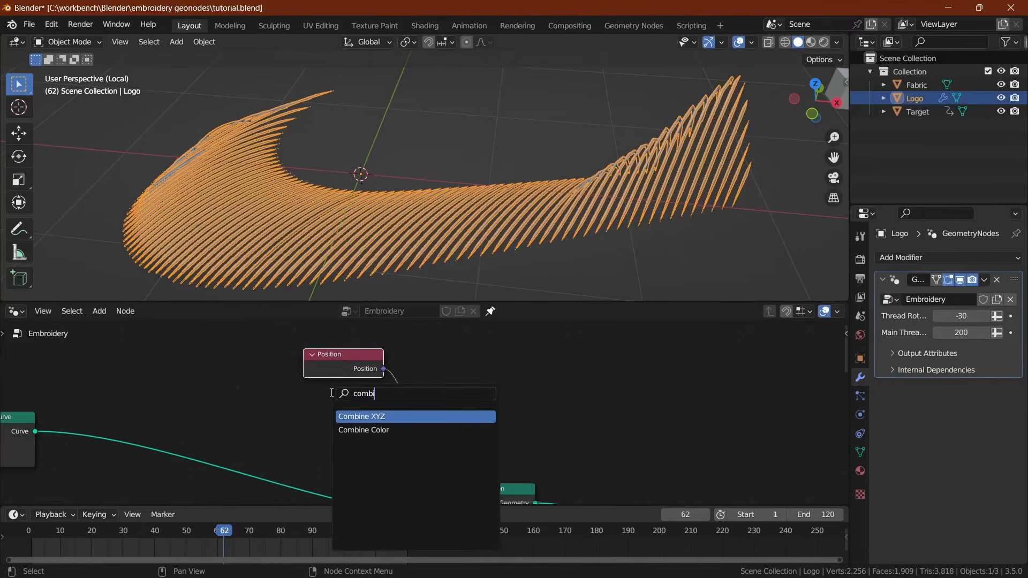
key(Return)
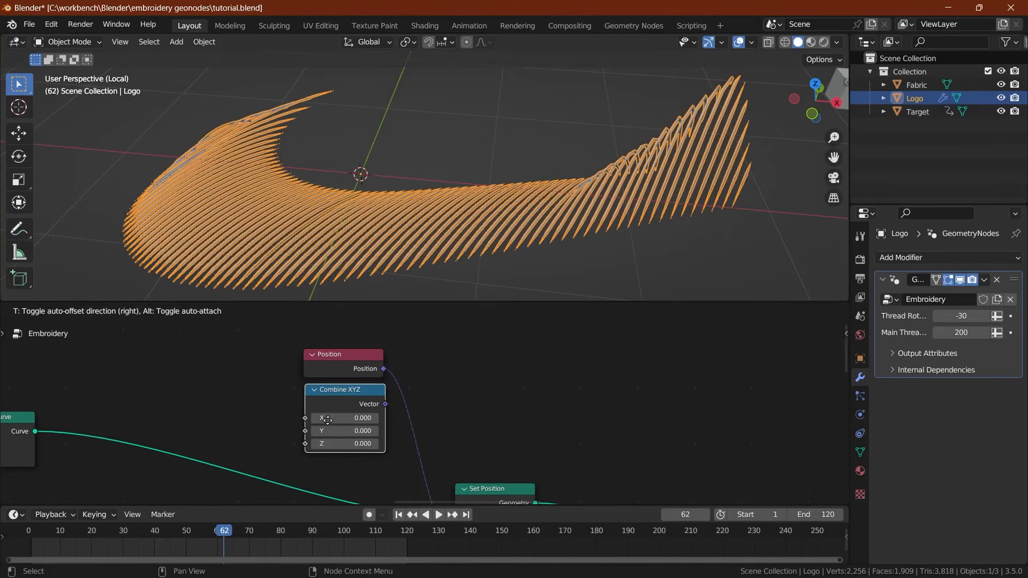
click(327, 421)
ctrl+shift+right_drag(343, 398, 340, 362)
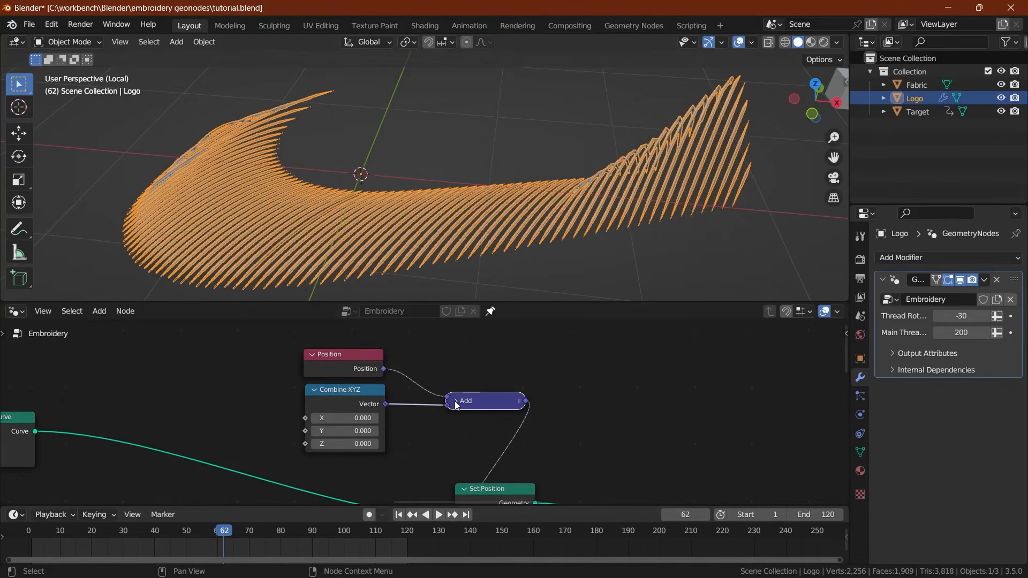
Step: Arrange the Position, Combine XYZ and Add nodes beside and slightly below the Set Position node
drag(298, 350, 499, 413)
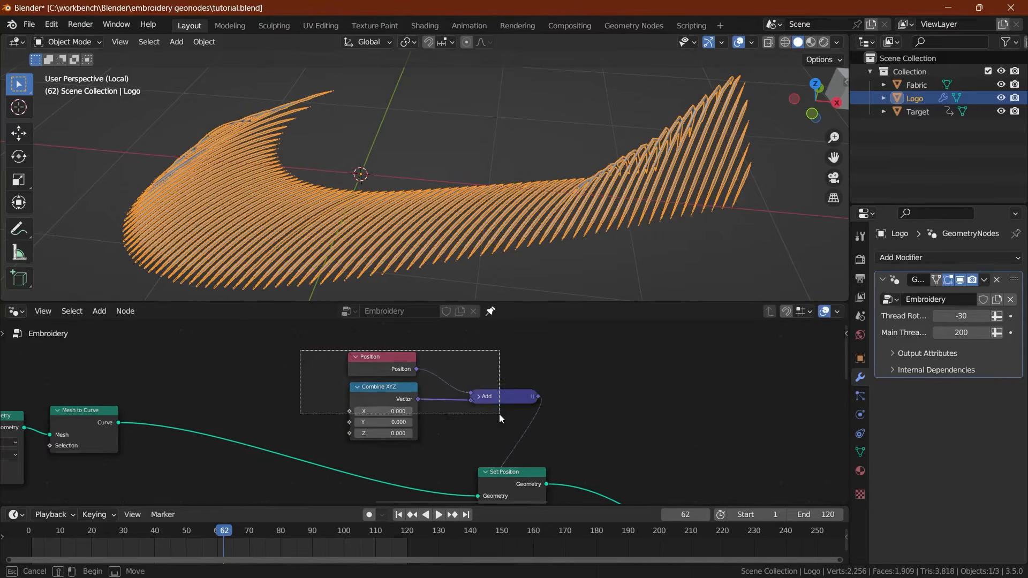
scroll(499, 413, down, 3)
key(g)
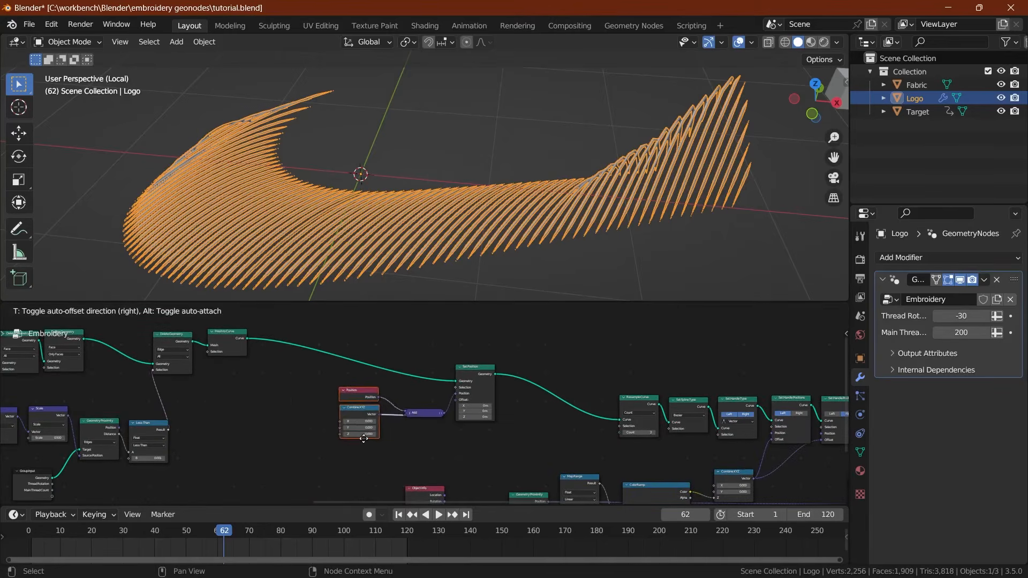
click(346, 438)
Step: Add a Noise Texture, connect its Fac to the X and Y of Combine XYZ, and save the file
scroll(322, 426, up, 2)
key(shift+a)
text(noi)
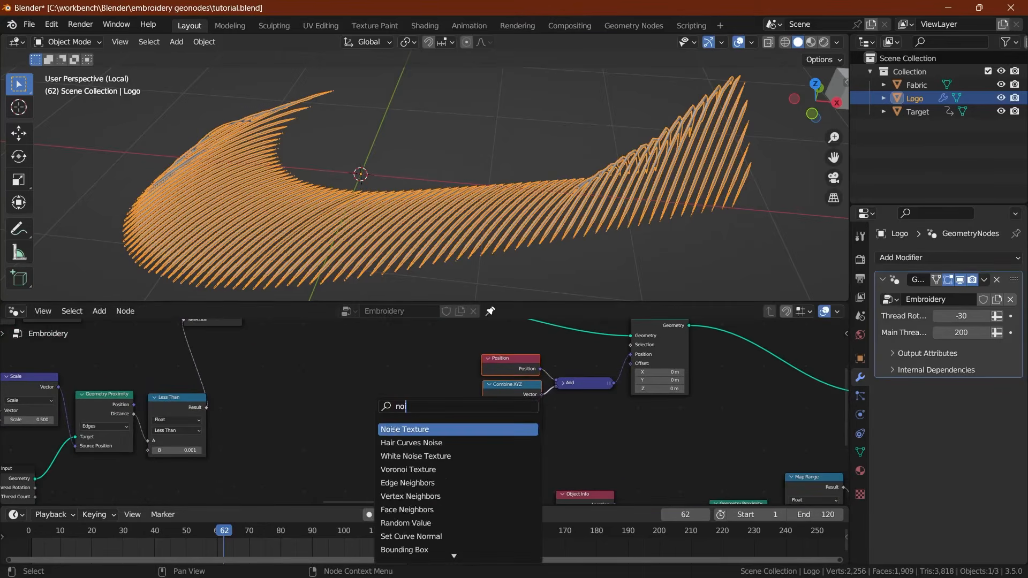
key(Return)
click(374, 400)
drag(405, 384, 483, 414)
key(ctrl+s)
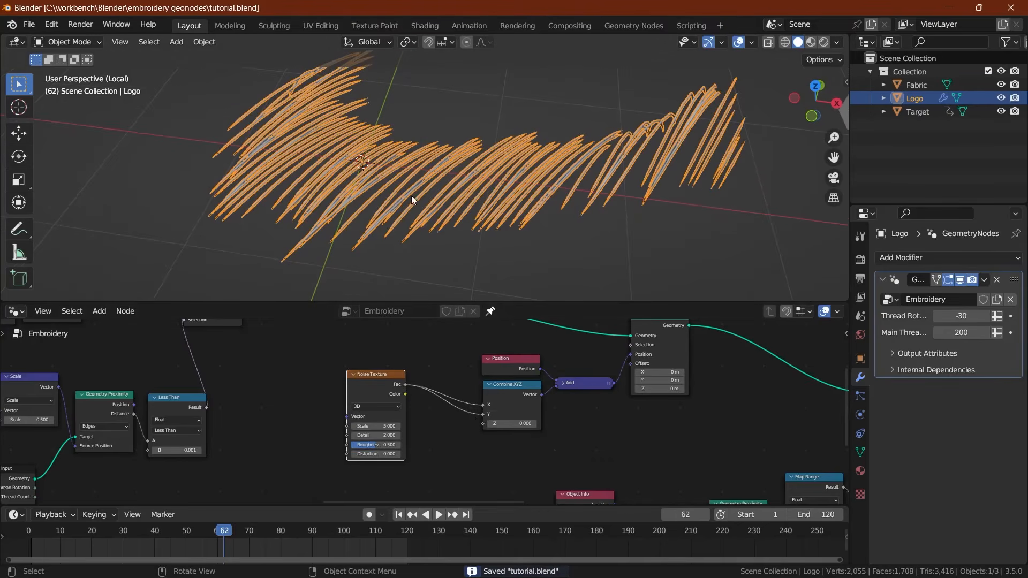
Step: Move the Noise Texture aside and insert a Math node set to Add between it and Combine XYZ
middle_drag(416, 122, 413, 275)
middle_drag(410, 343, 400, 365)
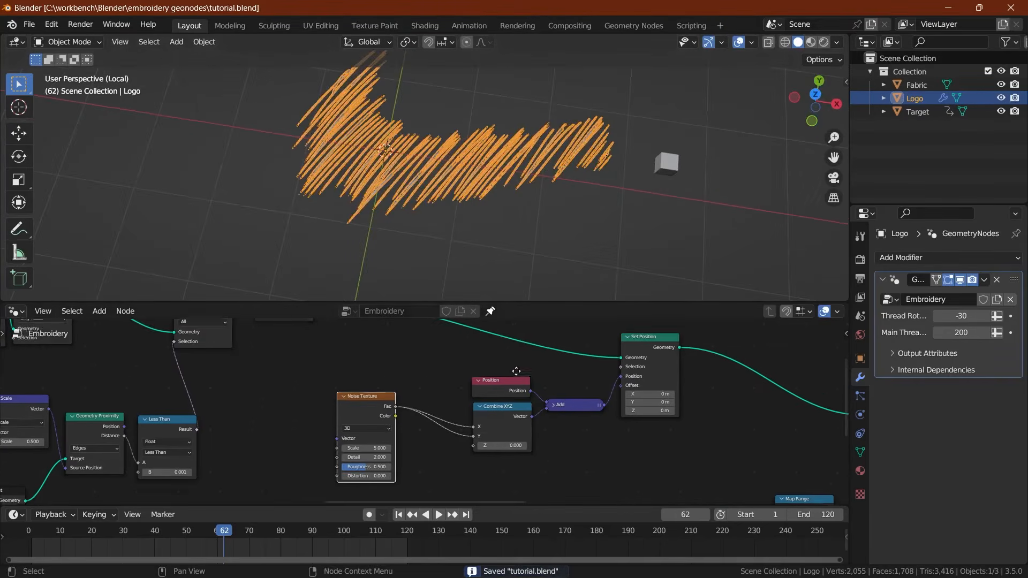
drag(368, 404, 344, 410)
key(shift+a)
text(multi)
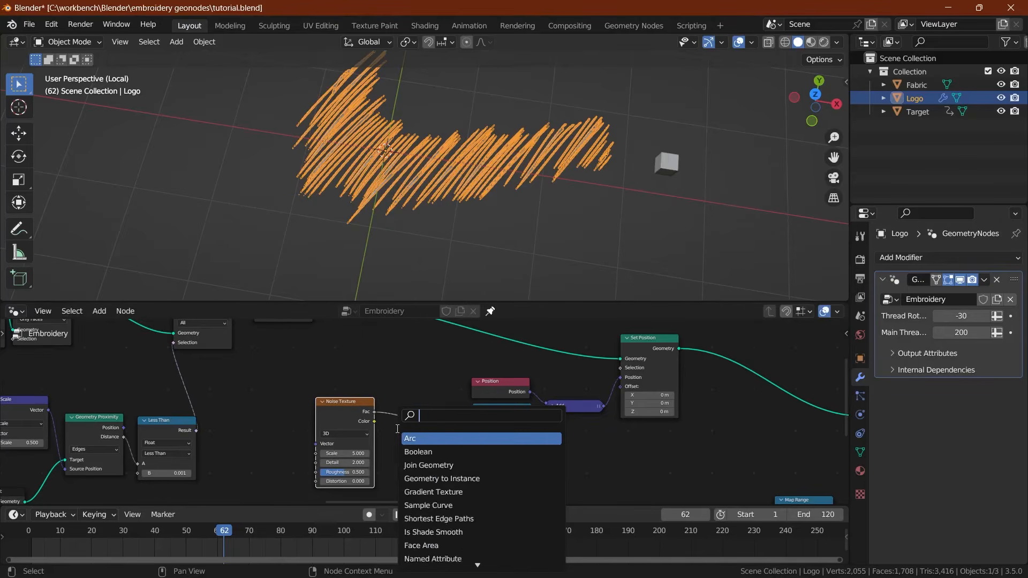
key(BackSpace)
key(BackSpace)
key(BackSpace)
key(BackSpace)
key(BackSpace)
text(mat)
key(Return)
click(421, 436)
Step: Connect the Math node's Value output to both the X and Y inputs of Combine XYZ
scroll(480, 442, up, 2)
drag(474, 435, 512, 430)
click(502, 422)
click(474, 442)
key(ctrl+z)
Step: Try 4 as the Math Add node's second value and look for the shifted threads in the viewport
double_click(441, 482)
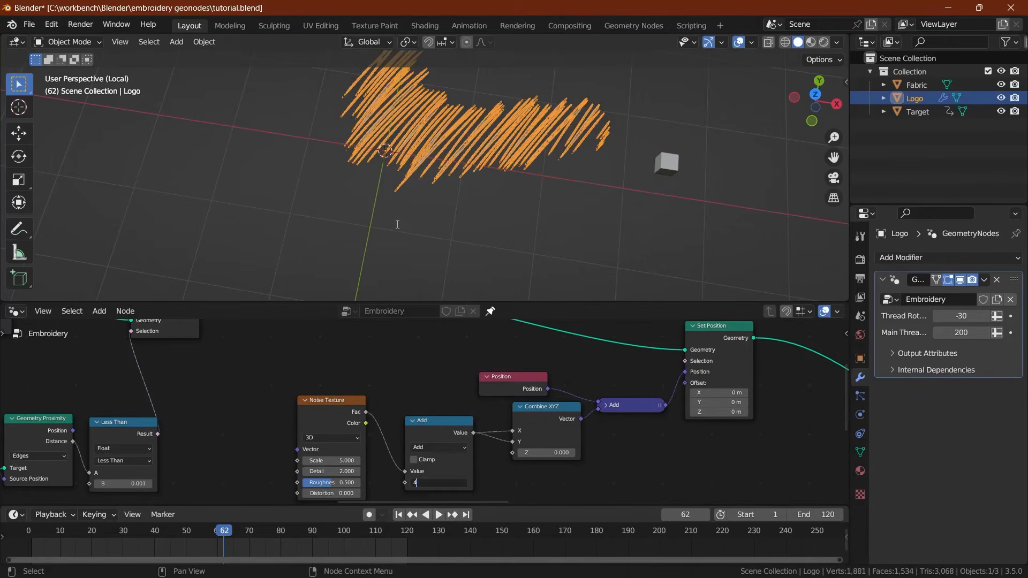
key(Escape)
middle_drag(398, 224, 422, 272)
key(ctrl+s)
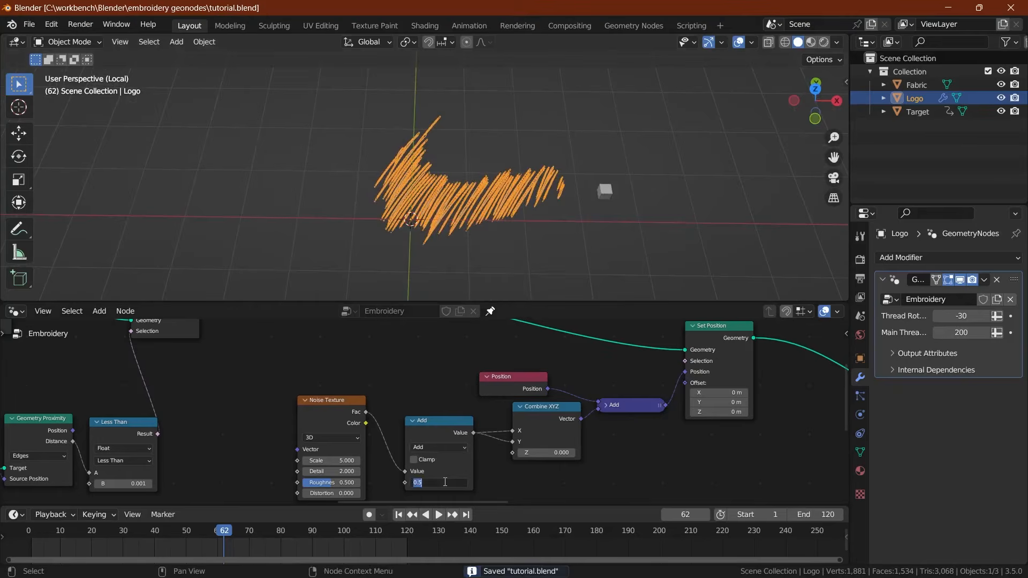
text(4)
key(Return)
key(KP_Decimal)
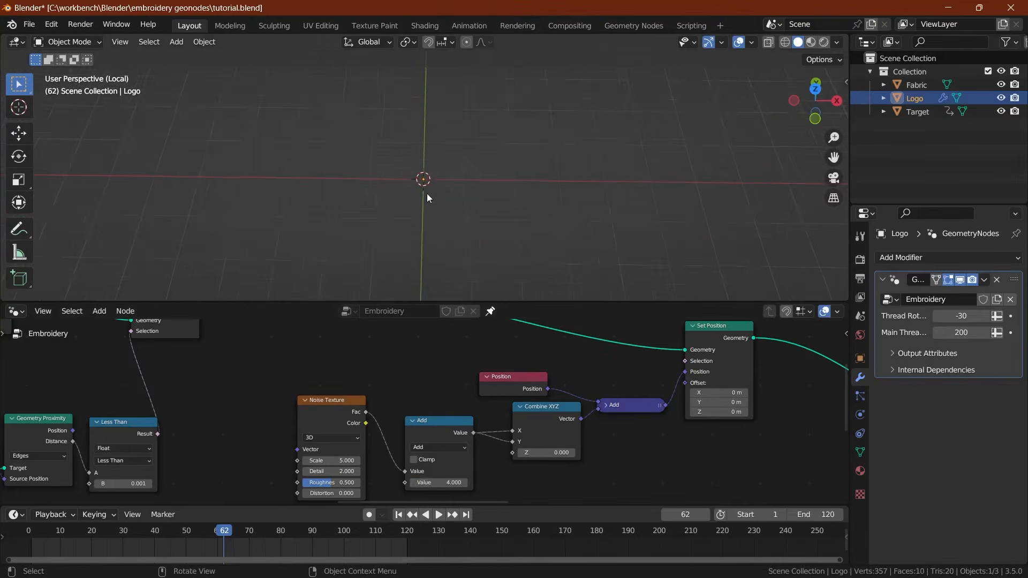
scroll(427, 195, up, 14)
Step: Set the Math Add node's second value to 2
double_click(442, 483)
text(2)
key(Return)
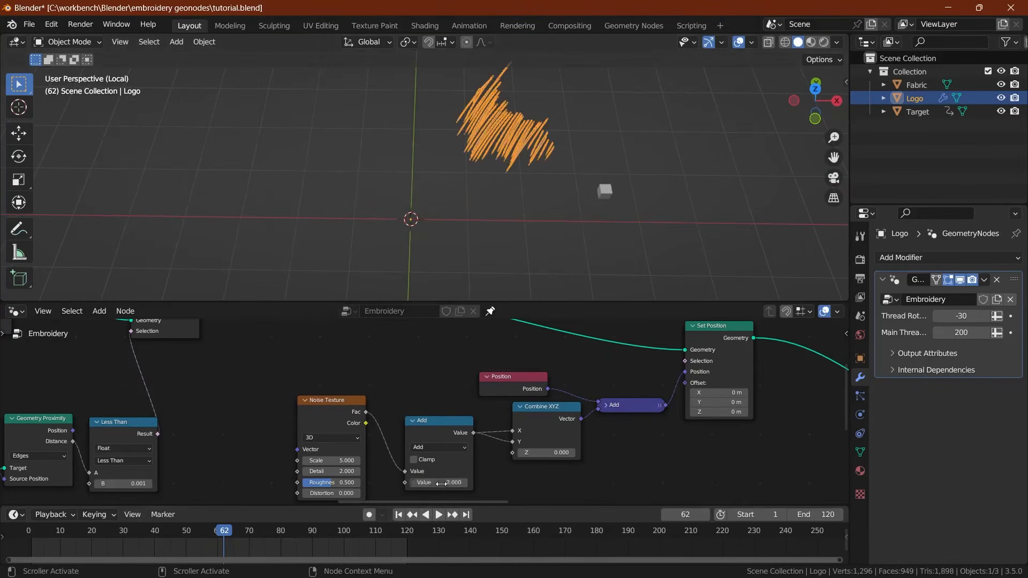
Step: Move the Noise Texture away, change the Math node before Combine XYZ to Multiply, and set its second value to 4
key(ctrl+s)
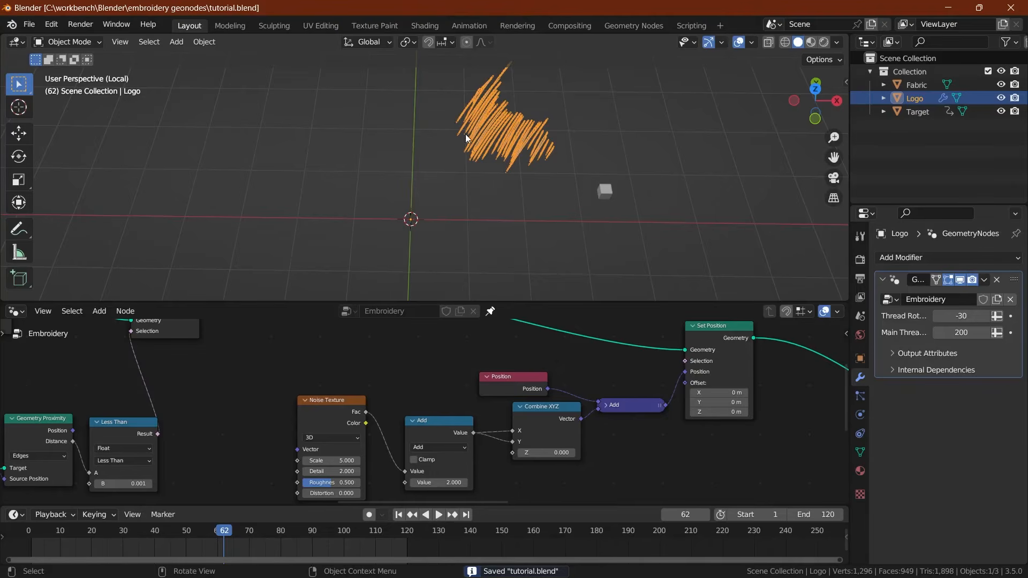
middle_drag(322, 407, 362, 376)
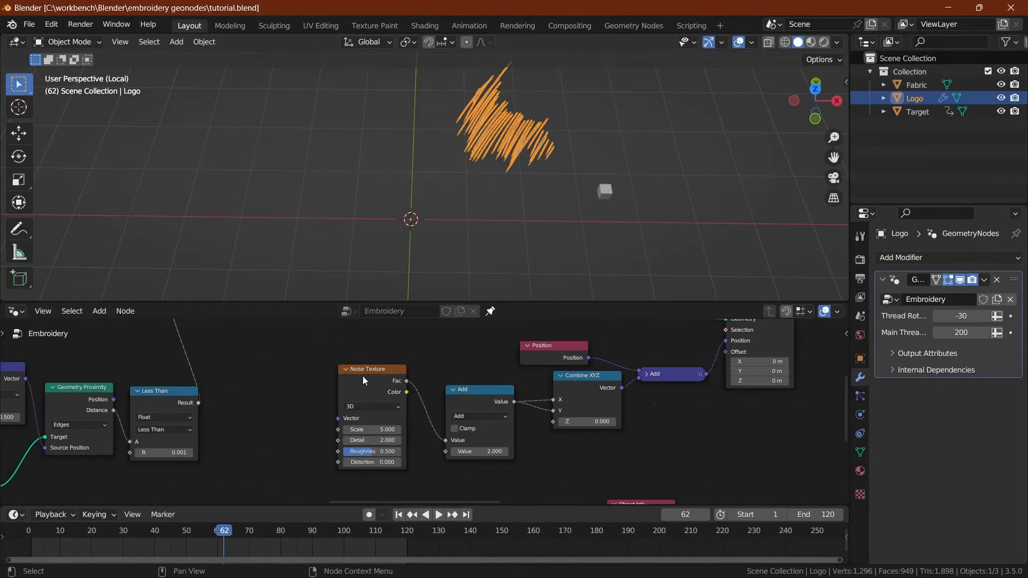
drag(362, 376, 302, 390)
click(458, 394)
click(472, 415)
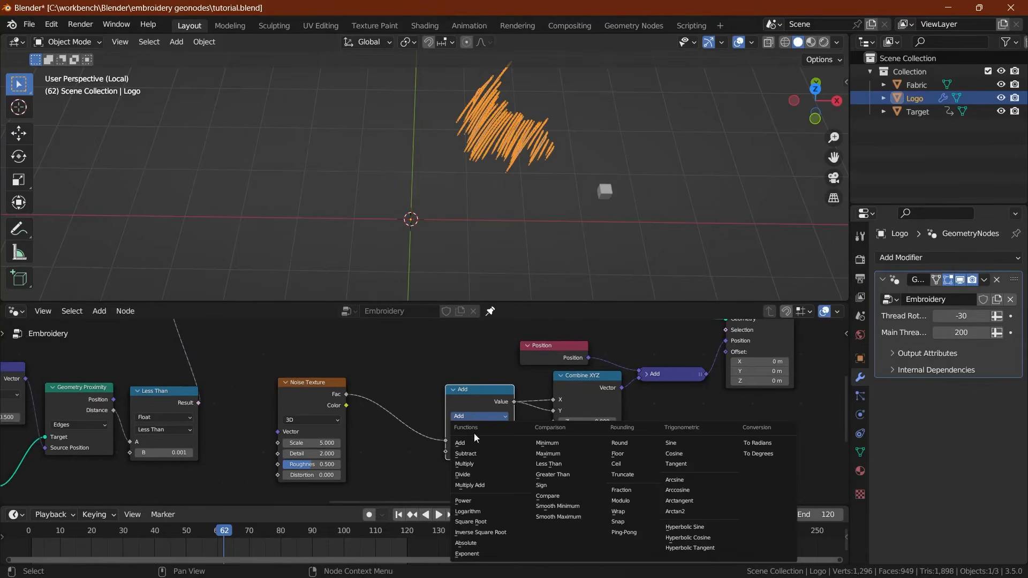
click(470, 465)
key(ctrl+s)
click(481, 451)
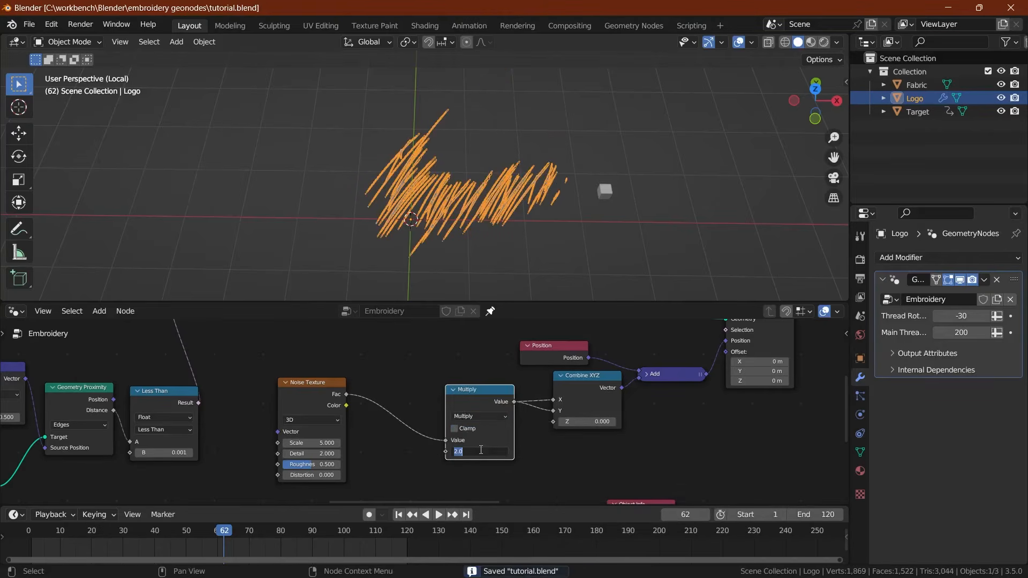
text(4)
key(Return)
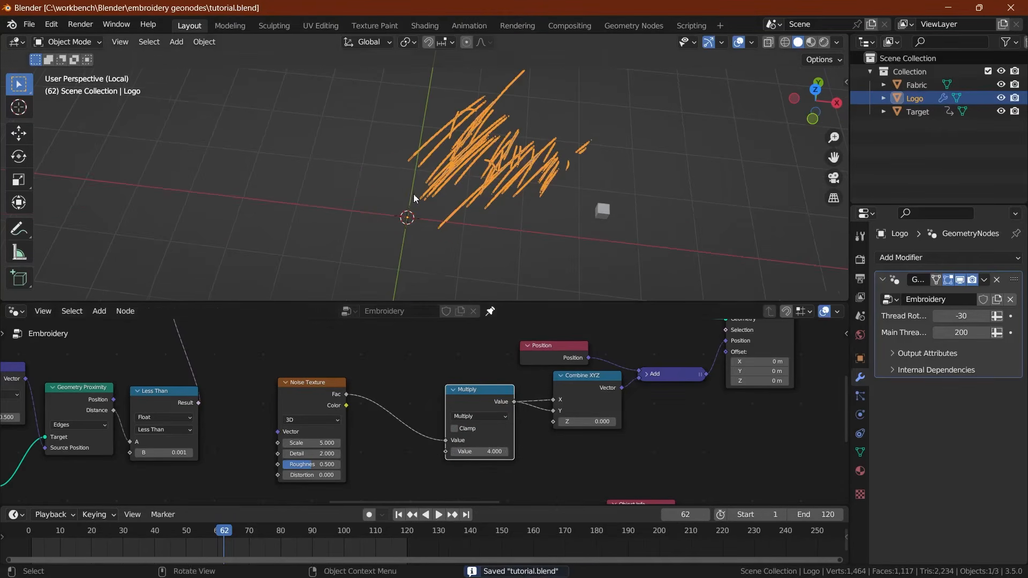
Step: Insert a duplicate of the Multiply node after the Noise Texture, set to Subtract with a second value of 0.5
key(shift+d)
click(394, 390)
click(419, 409)
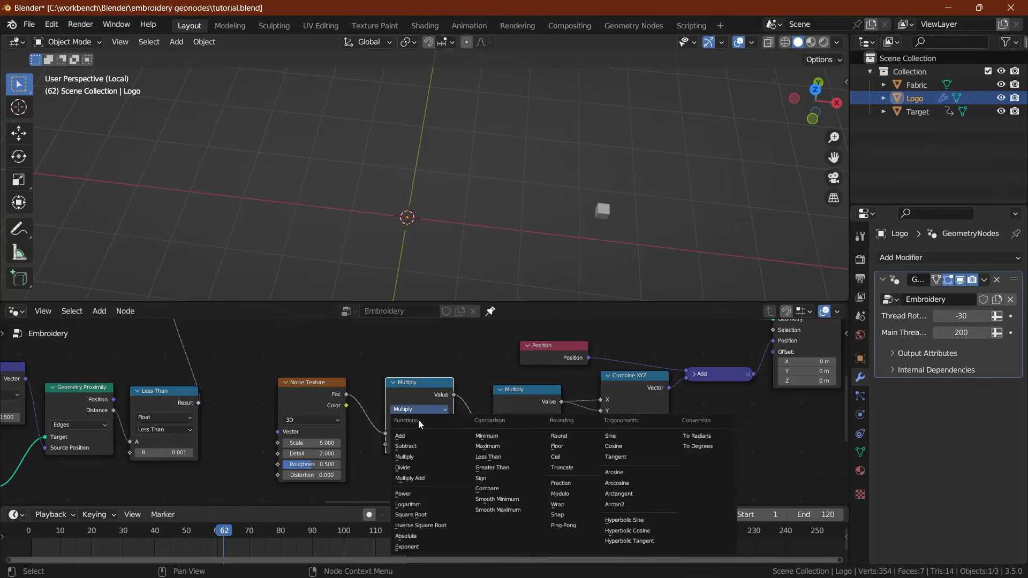
click(416, 445)
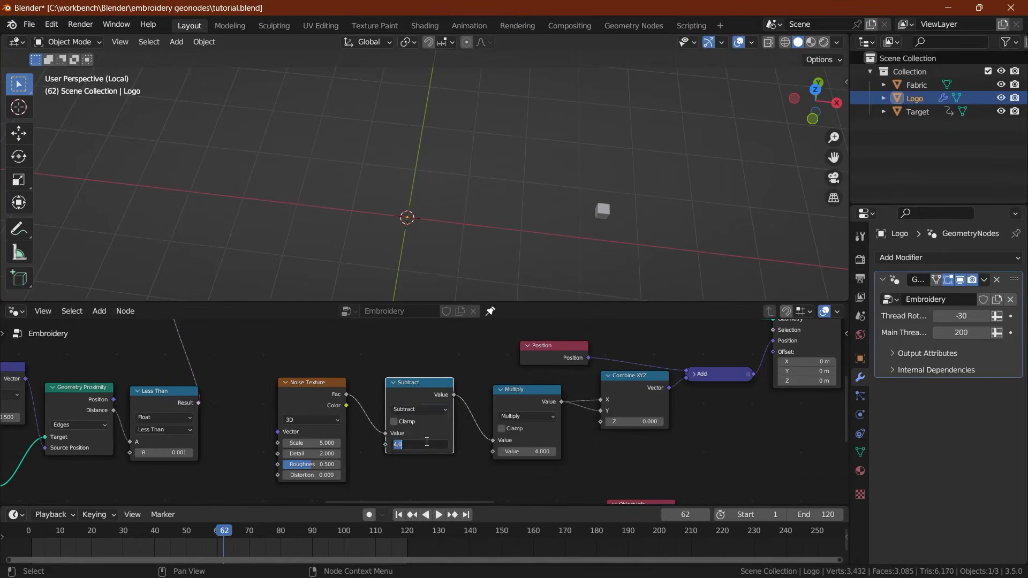
key(Return)
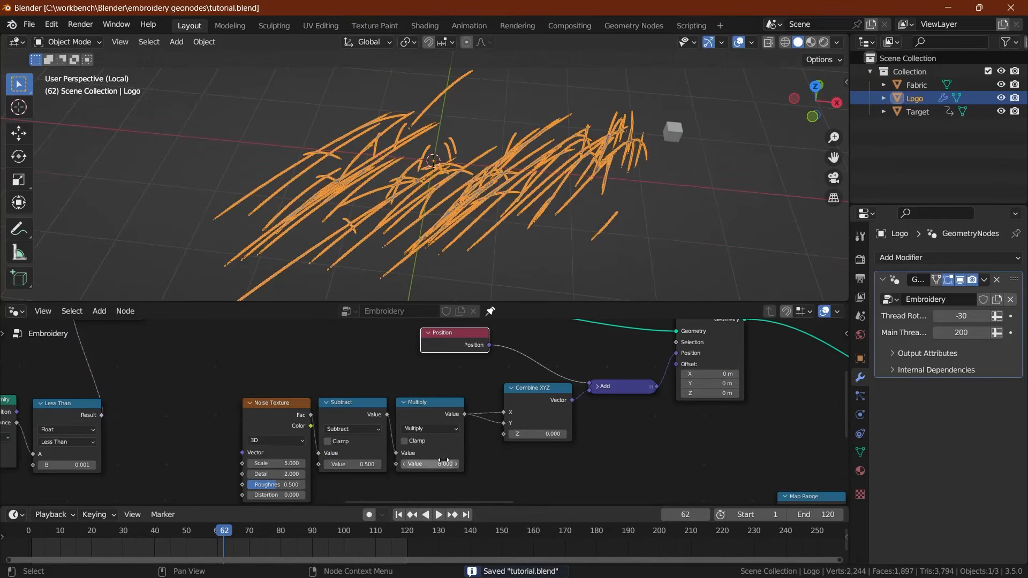
Step: Set the Multiply node's second value to 0.4 and toggle muting of the vector Add node to compare the thread offset
key(Return)
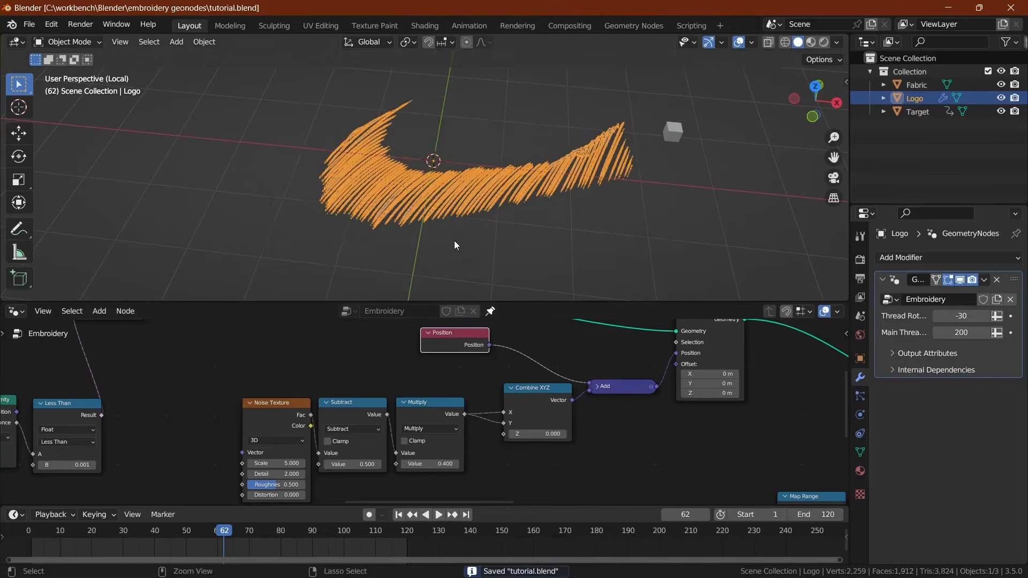
middle_drag(454, 240, 386, 295)
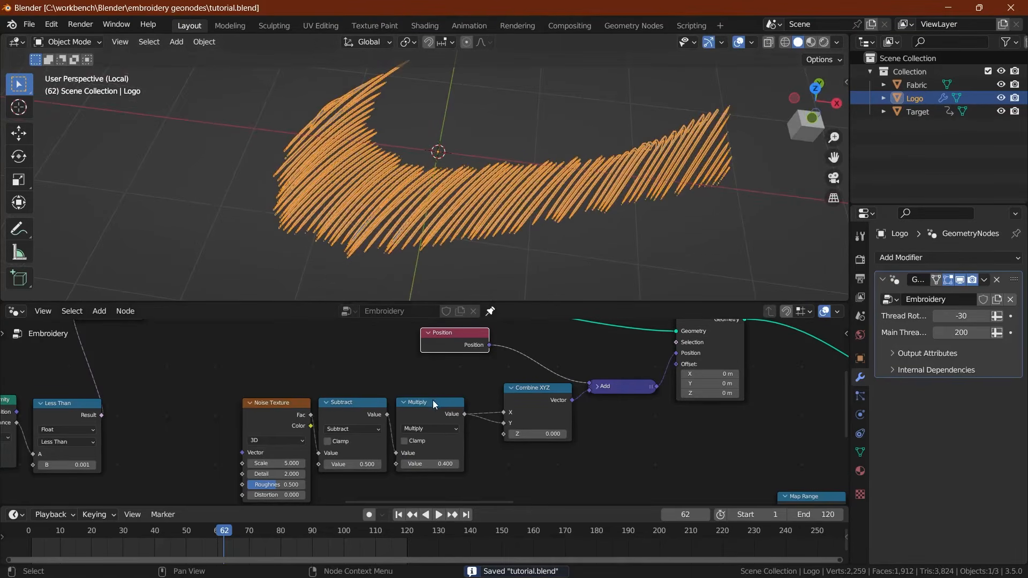
click(546, 395)
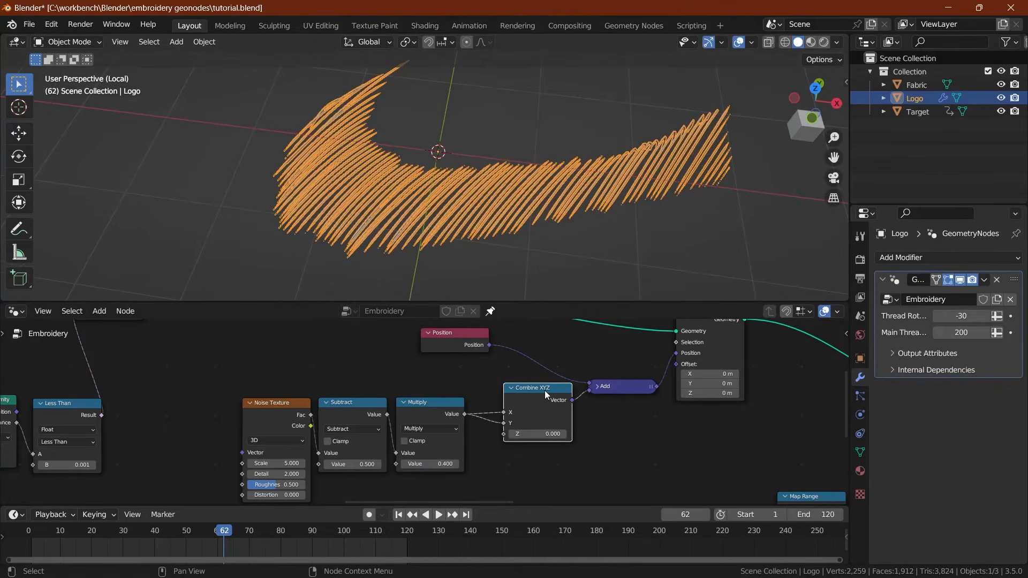
click(606, 385)
key(m)
key(m)
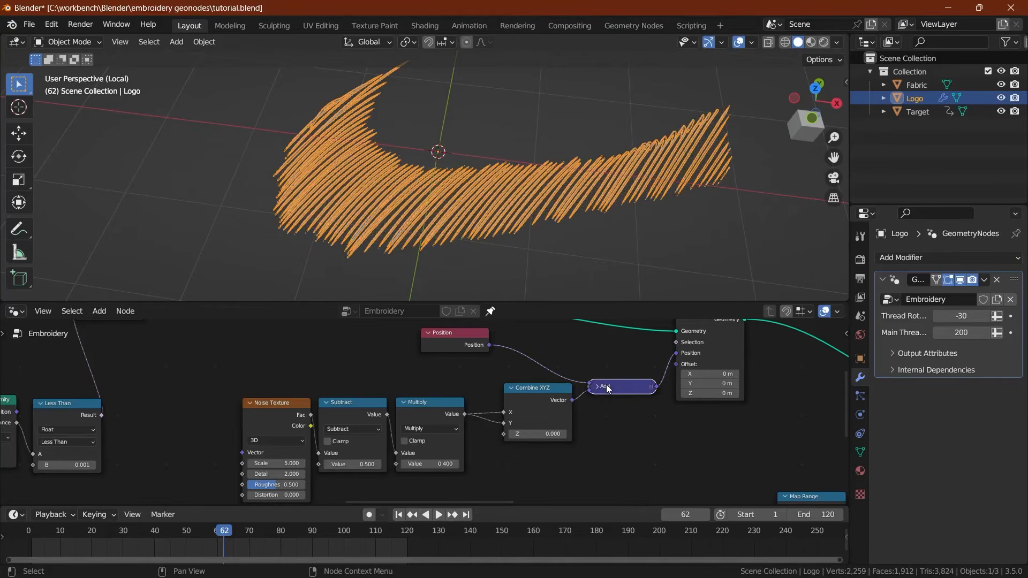
key(ctrl+s)
Step: Duplicate the Group Input node and place the copy in empty space below the existing node tree
scroll(484, 413, down, 5)
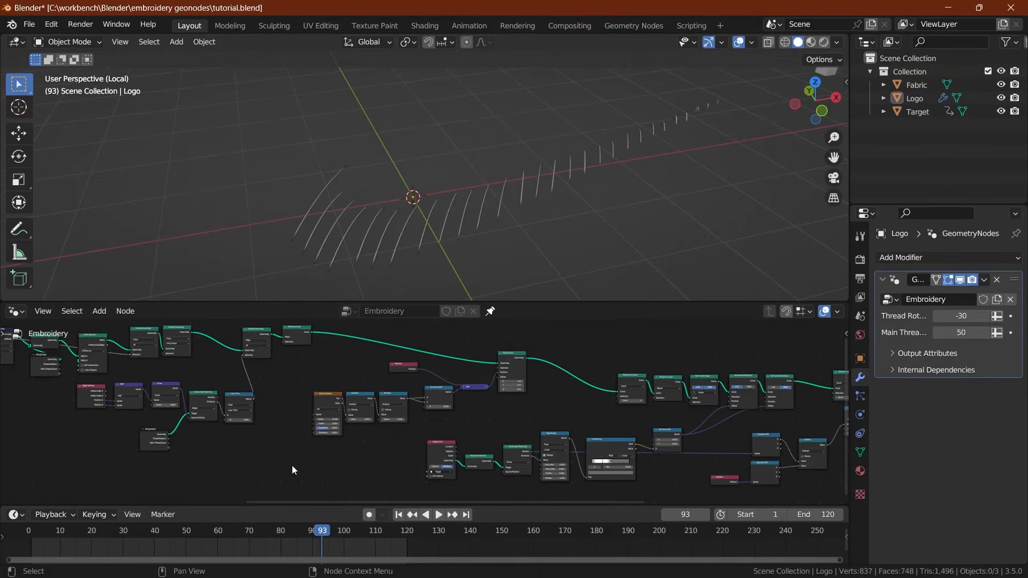
scroll(294, 446, down, 3)
key(ctrl+s)
scroll(268, 446, down, 3)
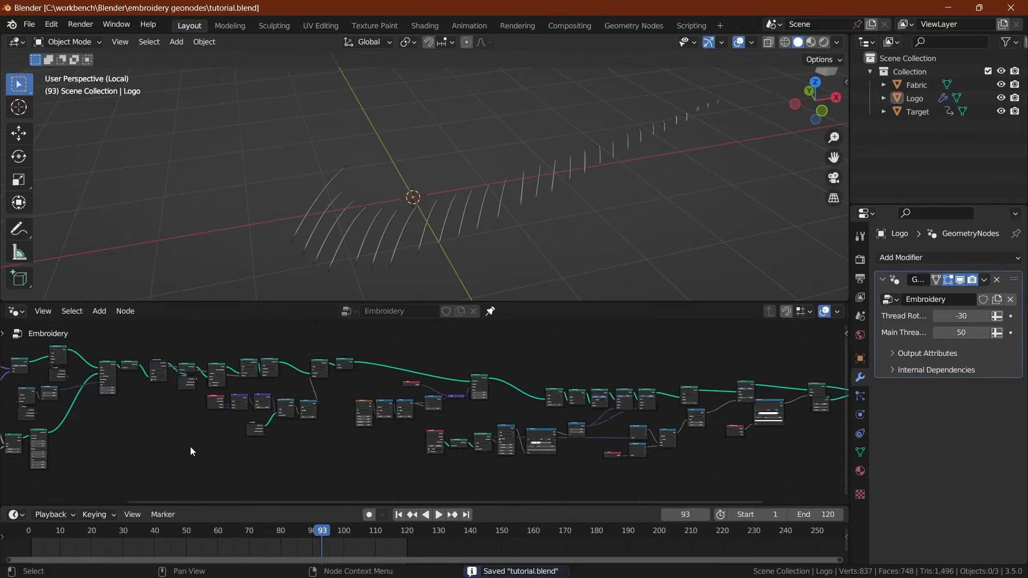
middle_drag(43, 453, 471, 444)
scroll(471, 444, up, 3)
click(333, 379)
middle_drag(384, 422, 336, 369)
key(shift+d)
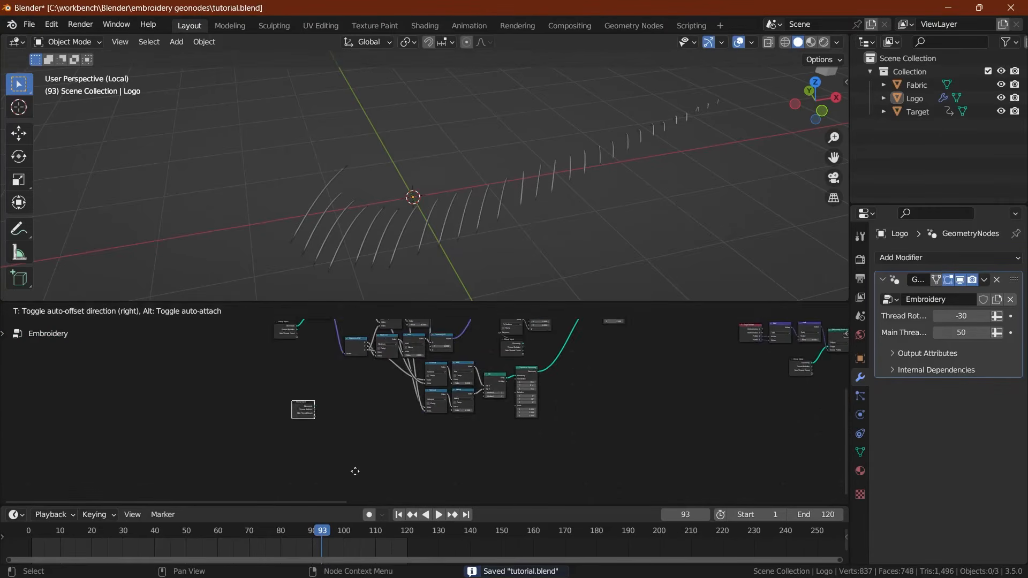
click(461, 502)
middle_drag(472, 399, 418, 455)
scroll(419, 455, down, 3)
key(g)
click(434, 409)
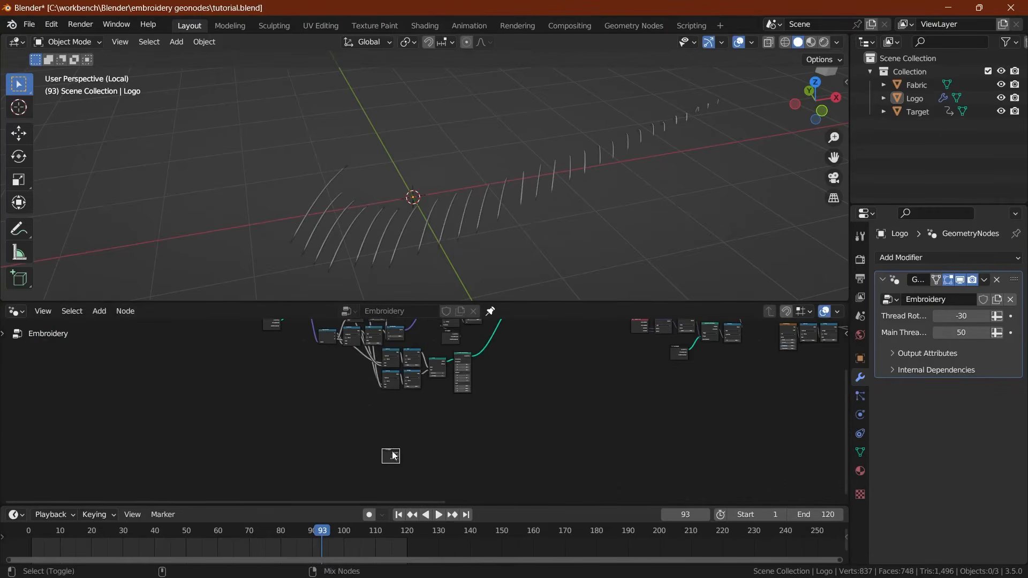
Step: Preview the duplicated Group Input's Geometry with a Viewer node and move the Viewer away to leave room between them
scroll(390, 455, up, 6)
scroll(341, 474, up, 1)
middle_drag(341, 474, 333, 441)
drag(295, 302, 294, 292)
middle_drag(308, 419, 290, 360)
scroll(289, 370, up, 2)
middle_drag(290, 379, 333, 397)
ctrl+shift+click(334, 400)
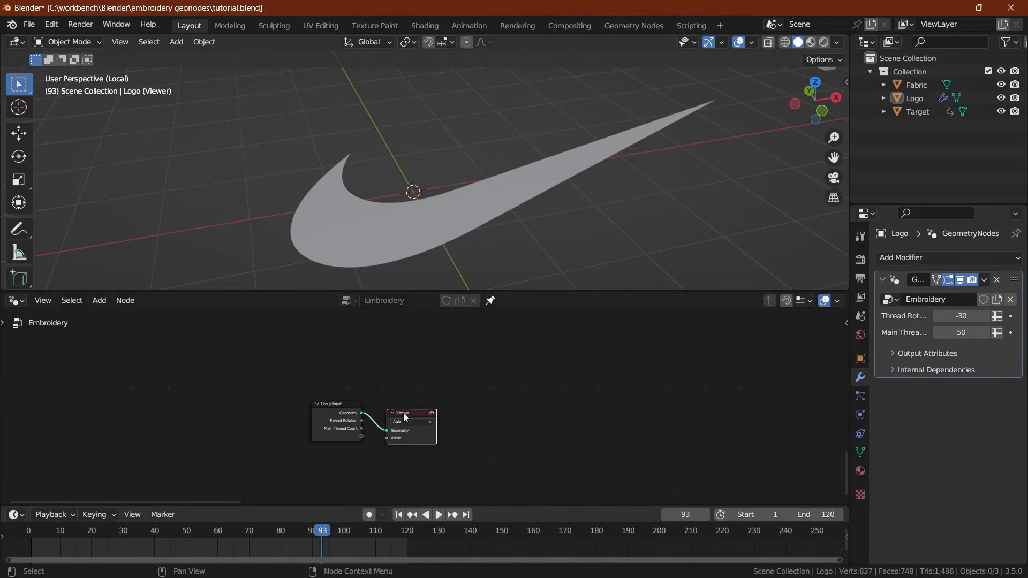
drag(405, 417, 478, 413)
Step: Insert a Delete Geometry node between the duplicated Group Input and the Viewer
key(shift+a)
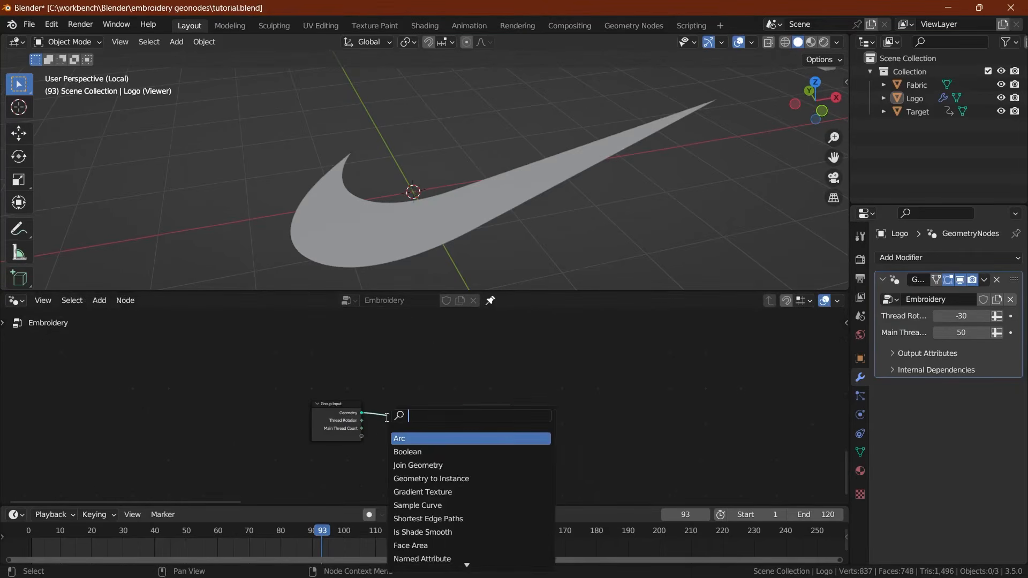
text(dele)
key(Return)
click(418, 429)
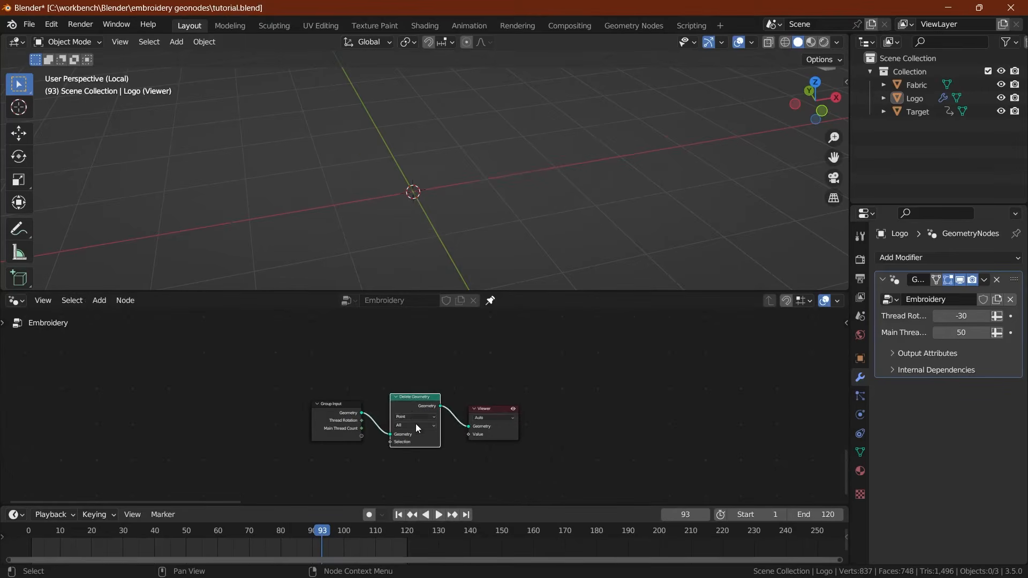
Step: Set the Delete Geometry node's domain to Face and its mode to Only Faces, and save the file
click(409, 440)
scroll(407, 426, up, 2)
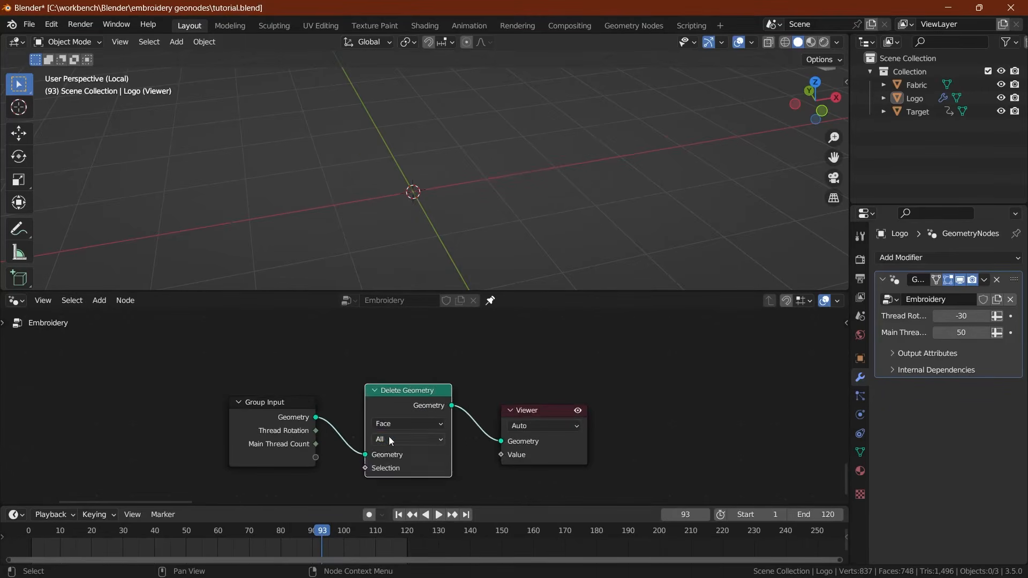
click(390, 438)
click(403, 480)
middle_drag(389, 216, 375, 201)
key(ctrl+s)
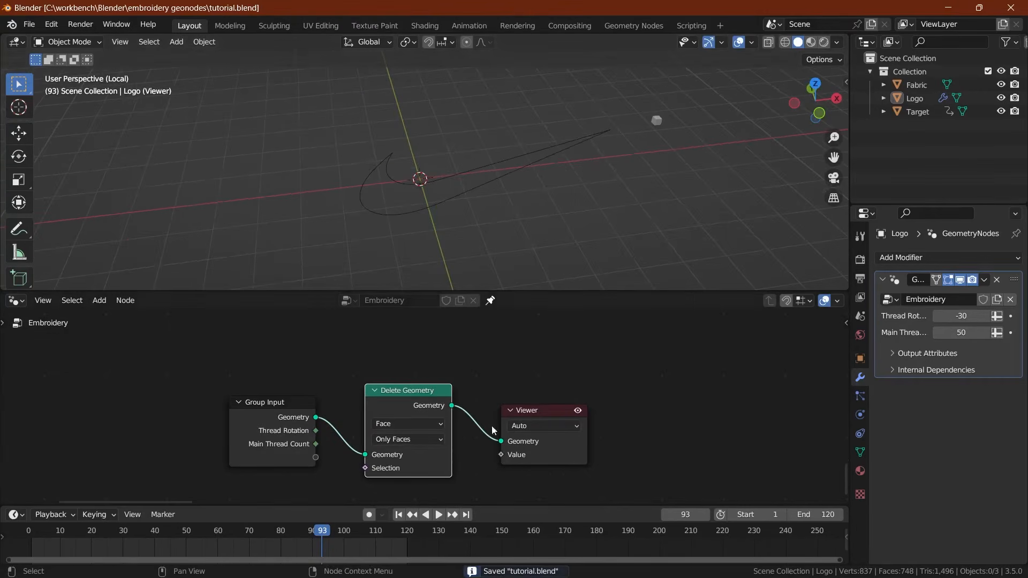
Step: Add a Mesh to Curve node fed by the Delete Geometry output and preview its Curve output in the Viewer
drag(567, 436, 706, 329)
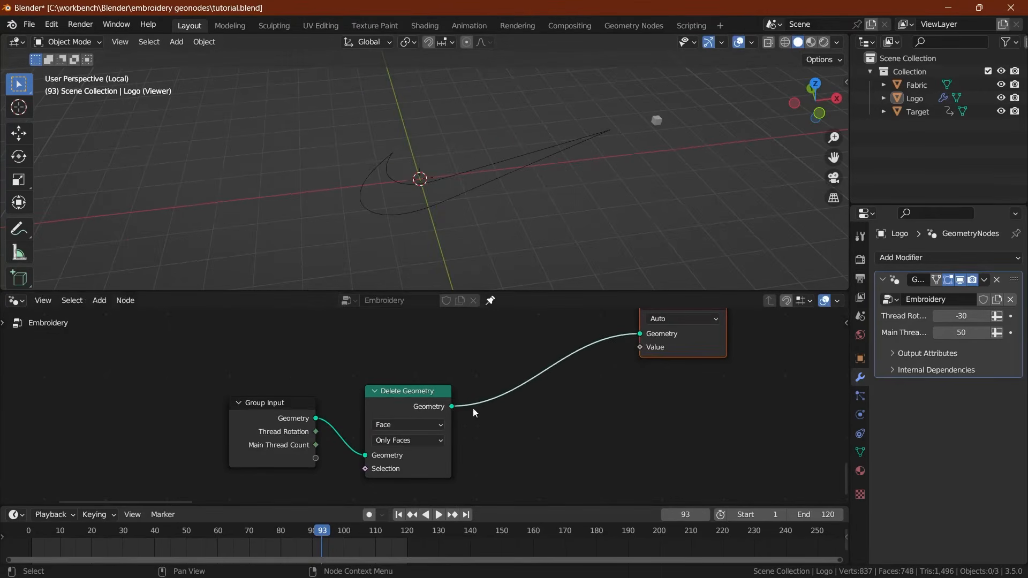
drag(452, 406, 540, 408)
text(mesh)
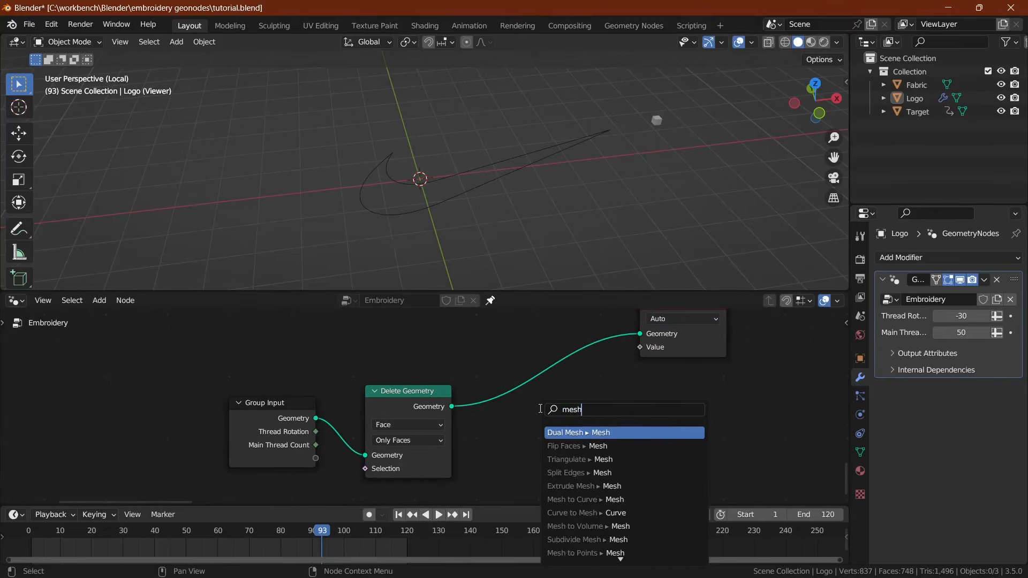
text( to c)
key(Return)
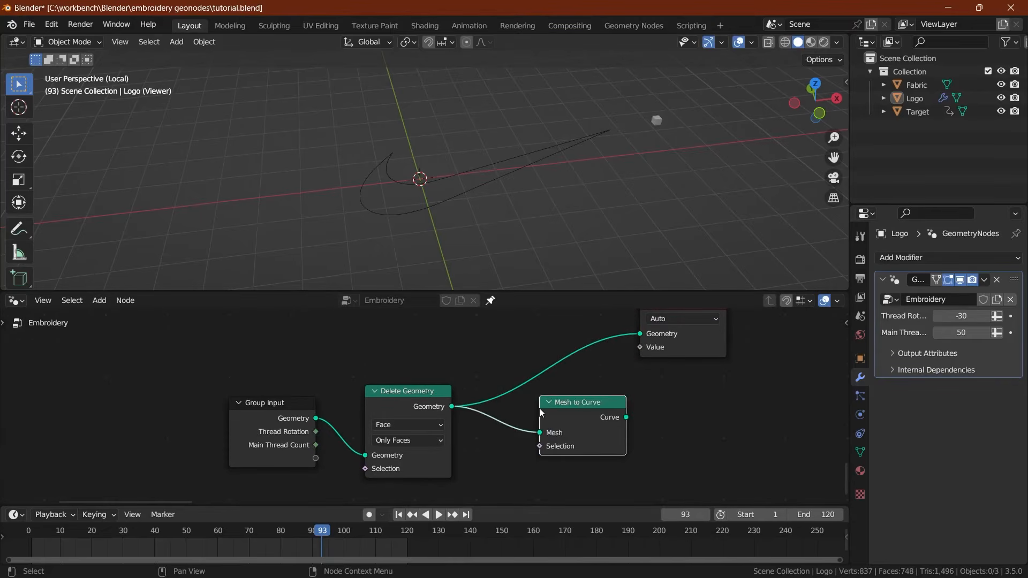
ctrl+shift+click(576, 410)
key(ctrl+s)
Step: Move the Mesh to Curve node closer to Delete Geometry and shift the Viewer farther along to free space
middle_drag(561, 413, 415, 421)
drag(420, 411, 356, 397)
drag(462, 335, 597, 356)
key(g)
click(749, 338)
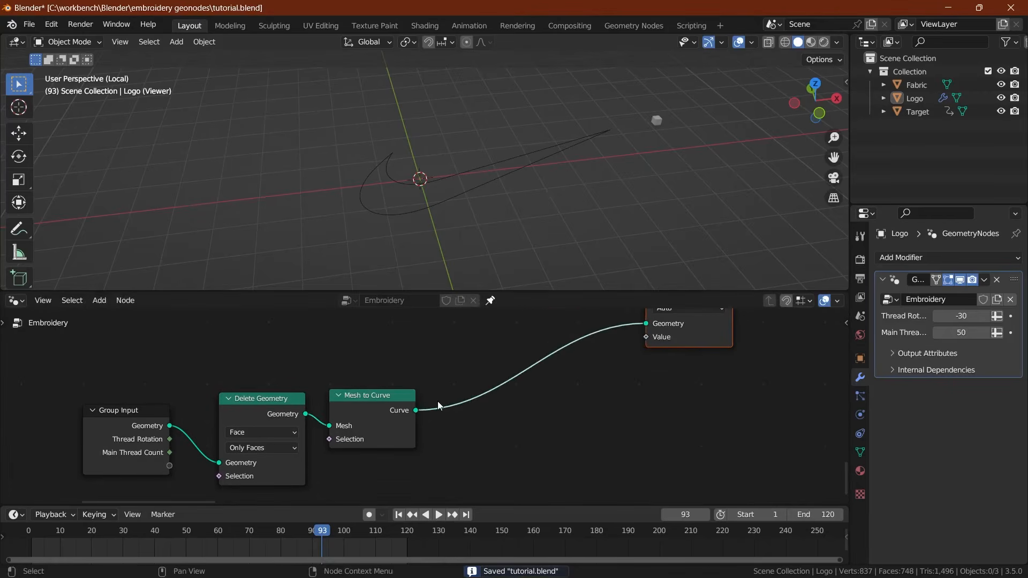
key(ctrl+s)
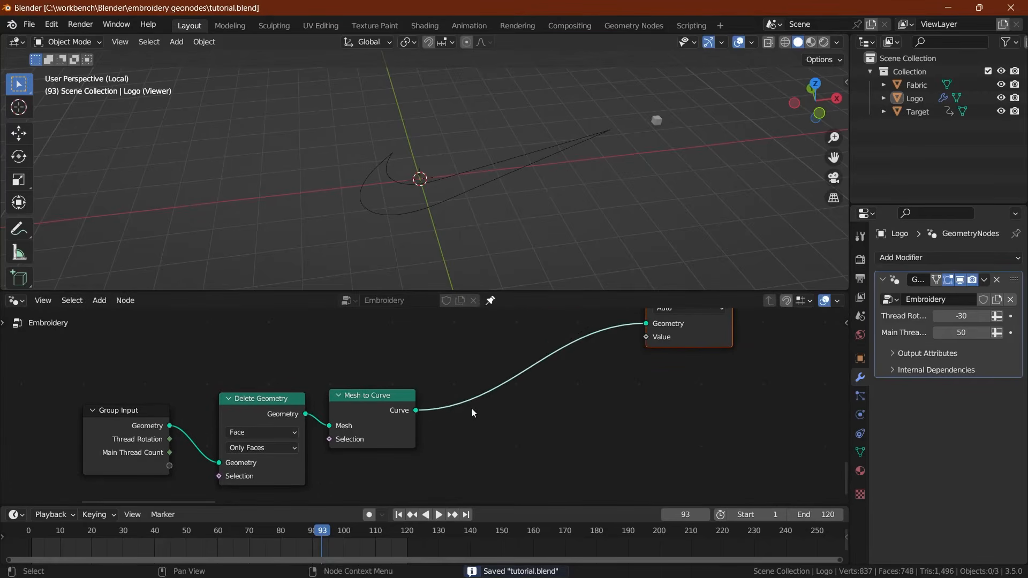
Step: Insert a Resample Curve node between Mesh to Curve and the Viewer, and save the file
key(r)
key(Escape)
key(shift+a)
text(resample)
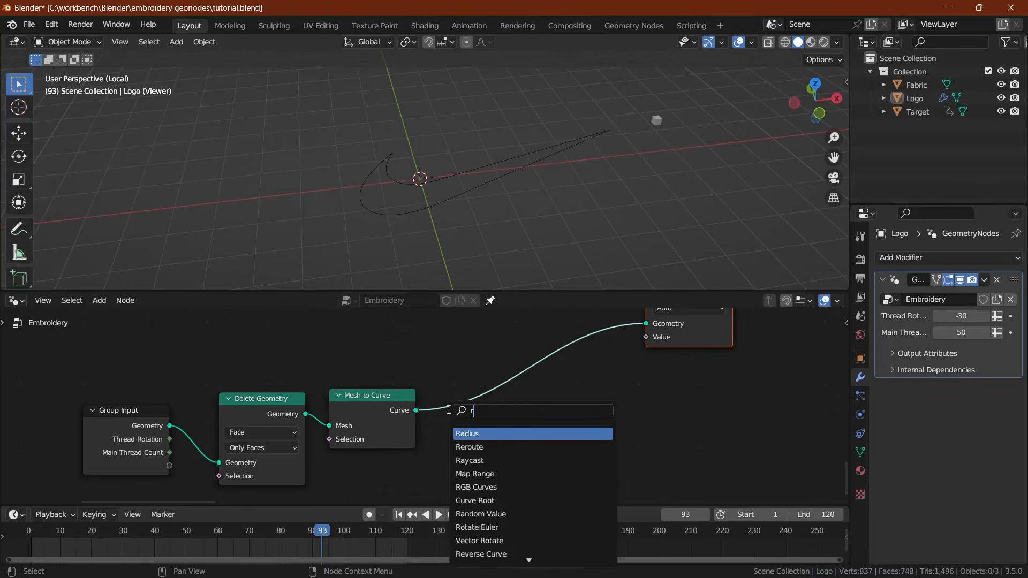
key(Return)
click(495, 415)
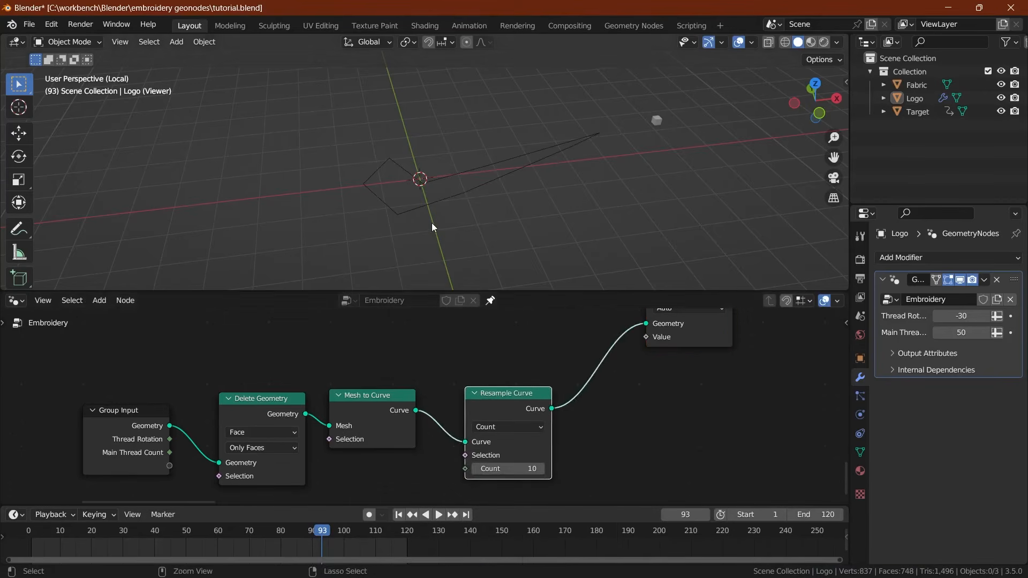
key(ctrl+s)
Step: Set the Resample Curve node's Count to 100 and save the file
drag(508, 469, 477, 469)
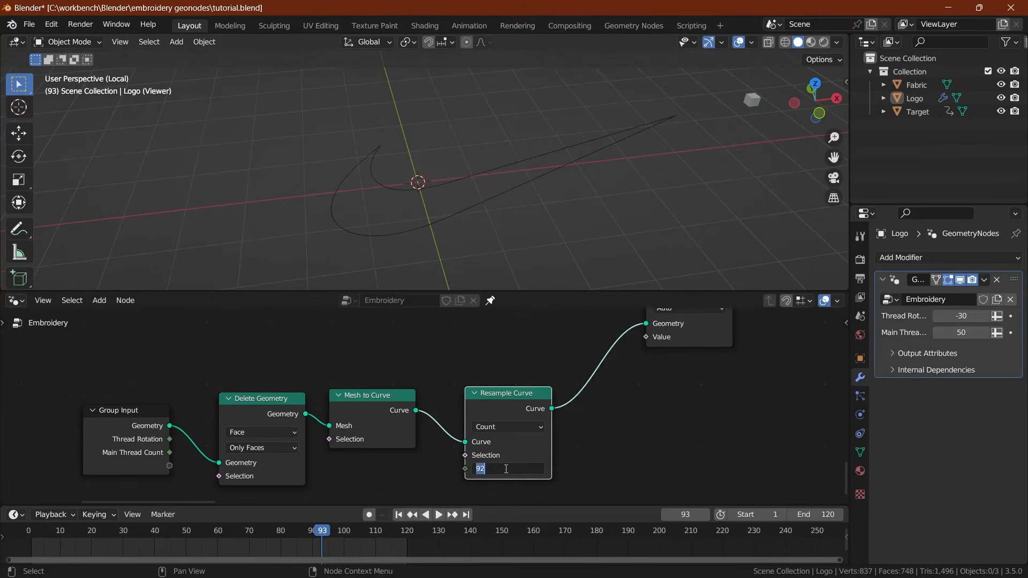
key(Return)
key(ctrl+s)
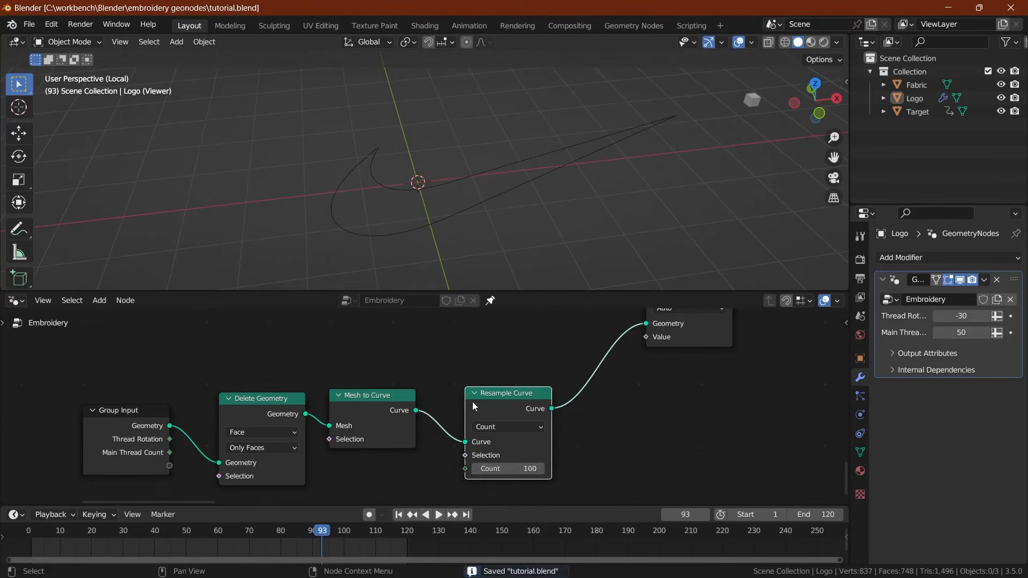
Step: Move the Resample Curve node next to Mesh to Curve and shift the Viewer farther away from it
drag(473, 402, 440, 393)
middle_drag(488, 409, 409, 408)
scroll(421, 397, down, 5)
middle_drag(485, 362, 465, 387)
drag(459, 361, 561, 394)
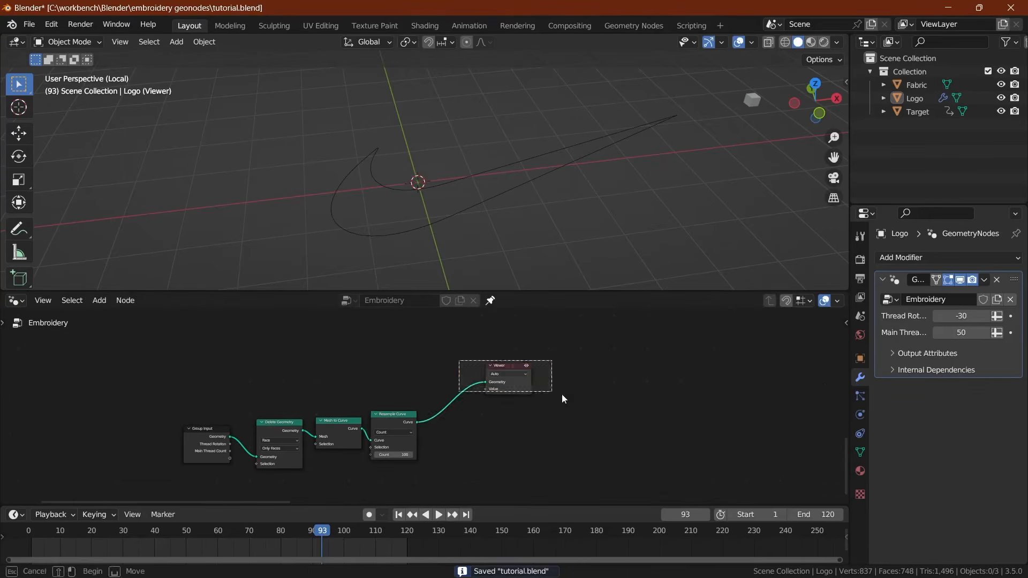
key(g)
click(597, 375)
middle_drag(405, 428, 386, 394)
scroll(385, 395, up, 3)
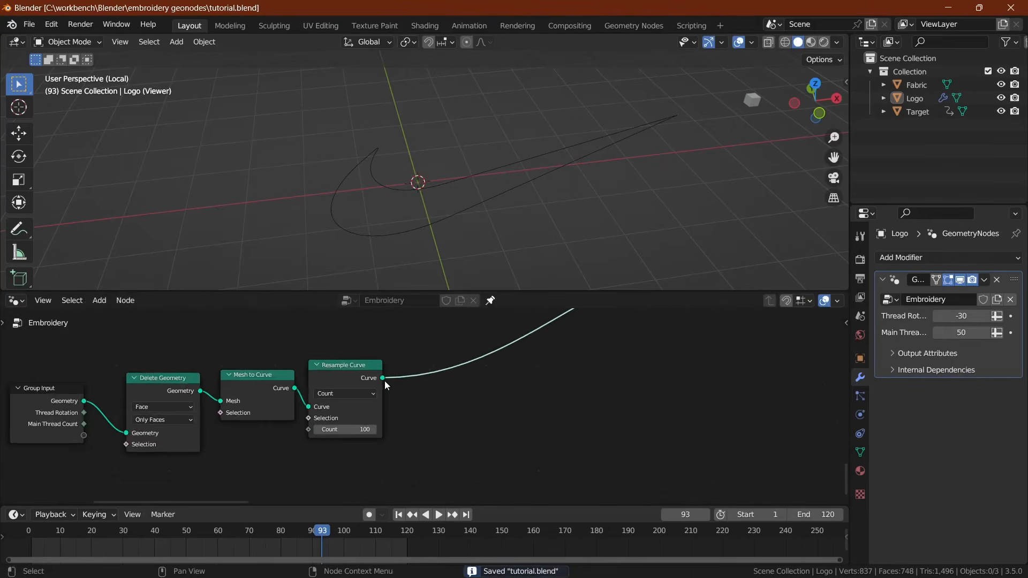
Step: Add an Instance on Points node with its Points input fed by the Resample Curve output
drag(383, 378, 475, 382)
text(instances)
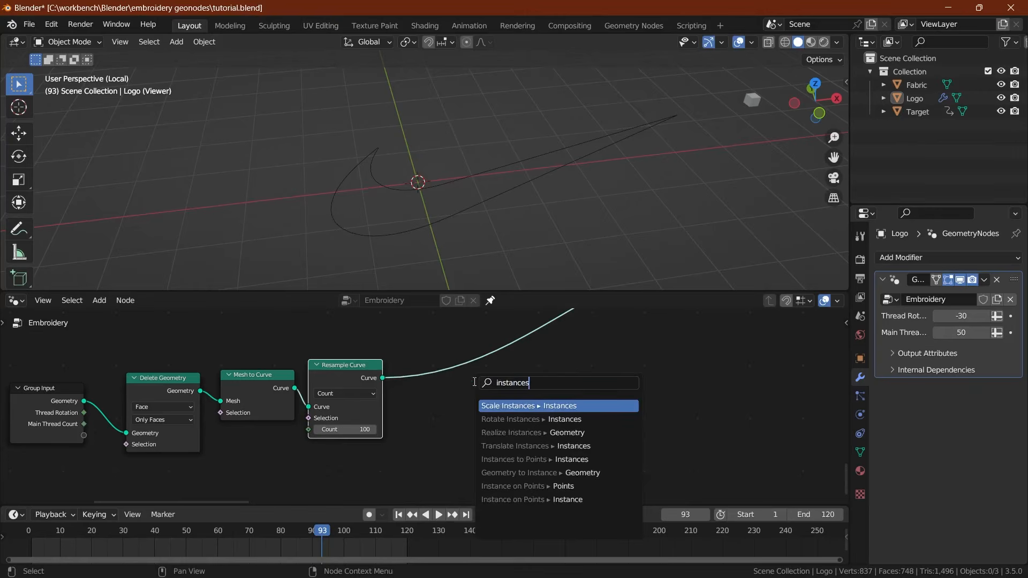
key(Down)
key(Down)
key(Down)
key(Down)
key(Down)
key(Down)
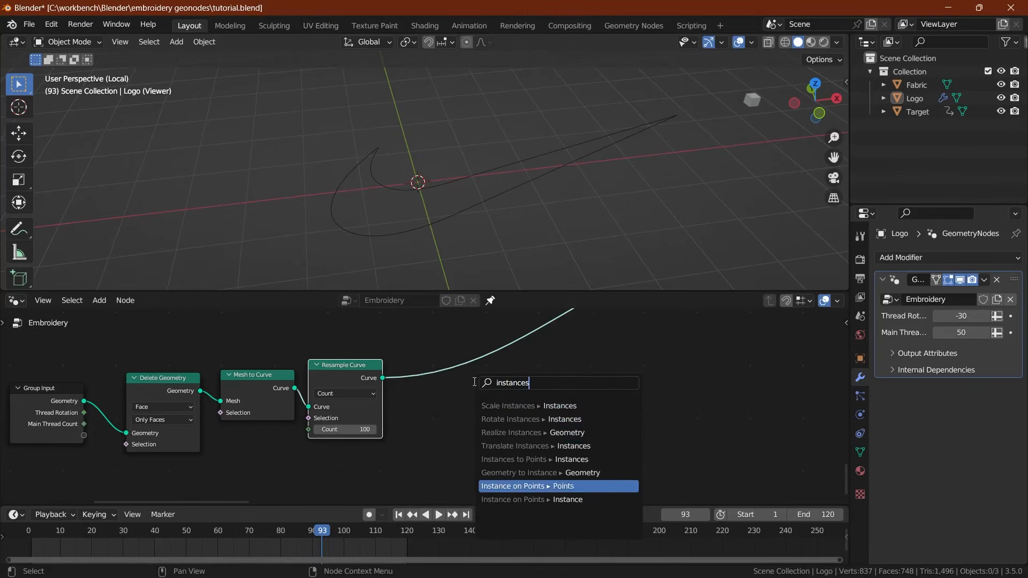
key(Return)
click(587, 344)
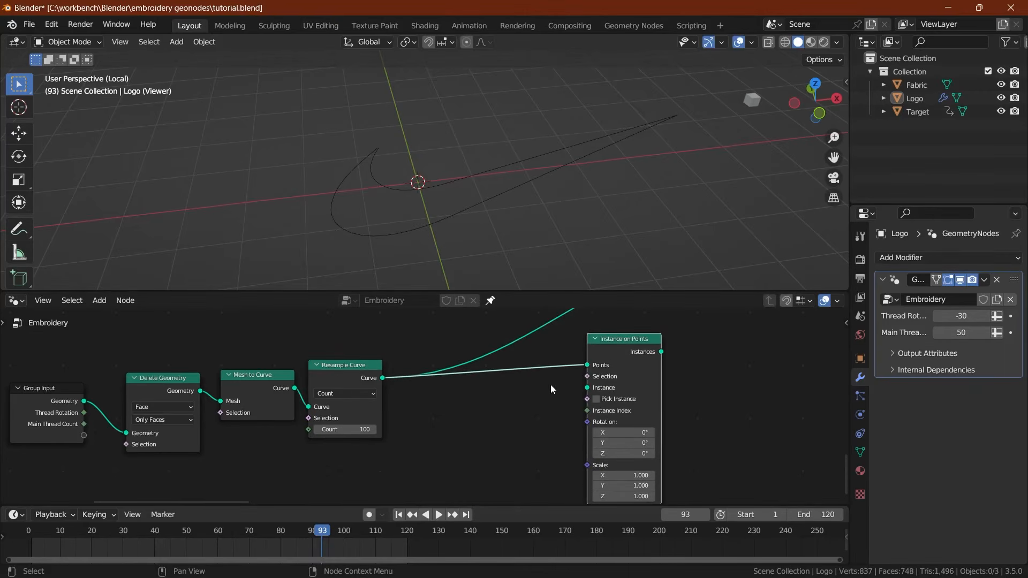
Step: Preview the Instance on Points output and feed its Instance input from a new Curve Line node, saving the file
ctrl+shift+click(610, 349)
drag(587, 387, 523, 442)
text(curve)
key(Down)
key(Down)
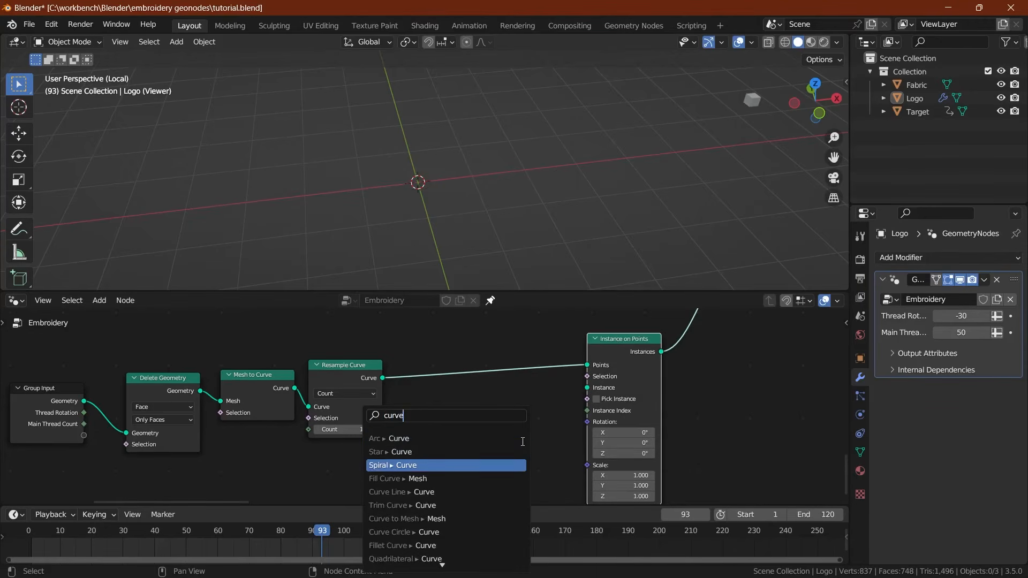
key(Down)
key(Down)
key(Return)
click(523, 443)
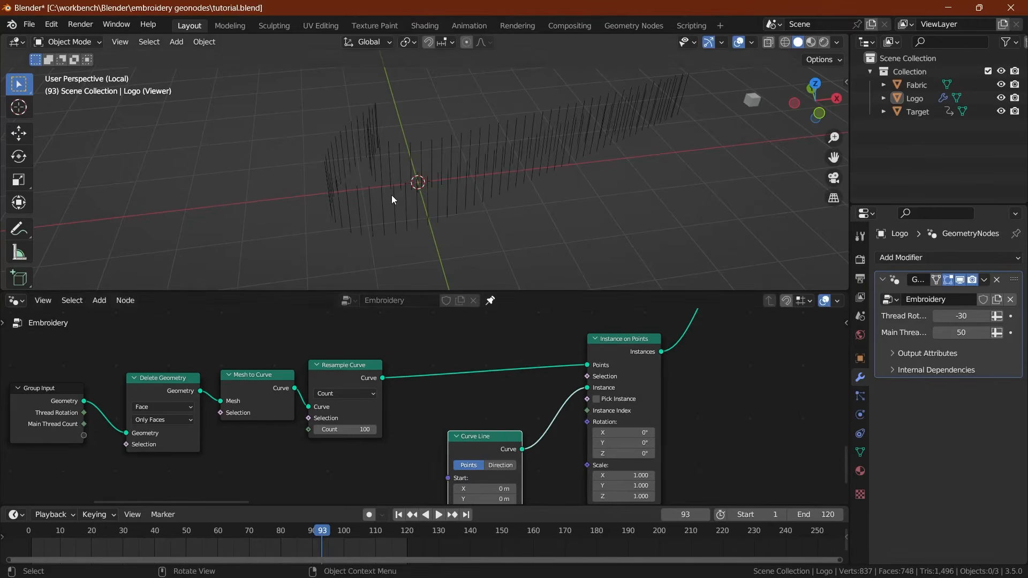
key(ctrl+s)
middle_drag(391, 195, 322, 141)
Step: Add a Combine XYZ node and connect its Vector output to both the Start and End of the Curve Line
middle_drag(314, 480, 337, 404)
scroll(498, 397, up, 2)
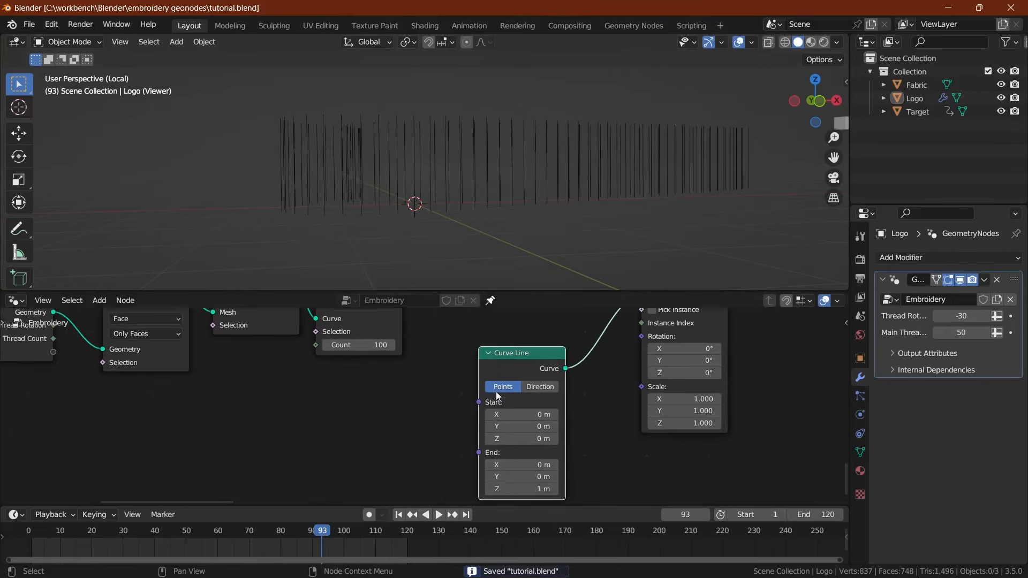
scroll(493, 447, down, 1)
scroll(449, 413, down, 1)
middle_drag(449, 413, 468, 403)
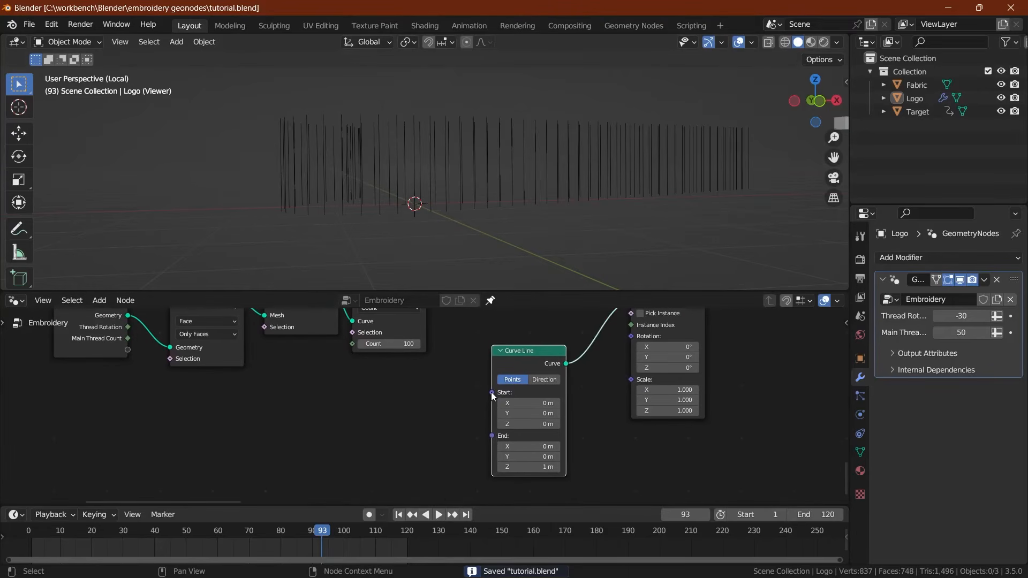
drag(493, 393, 419, 403)
text(combine)
key(Return)
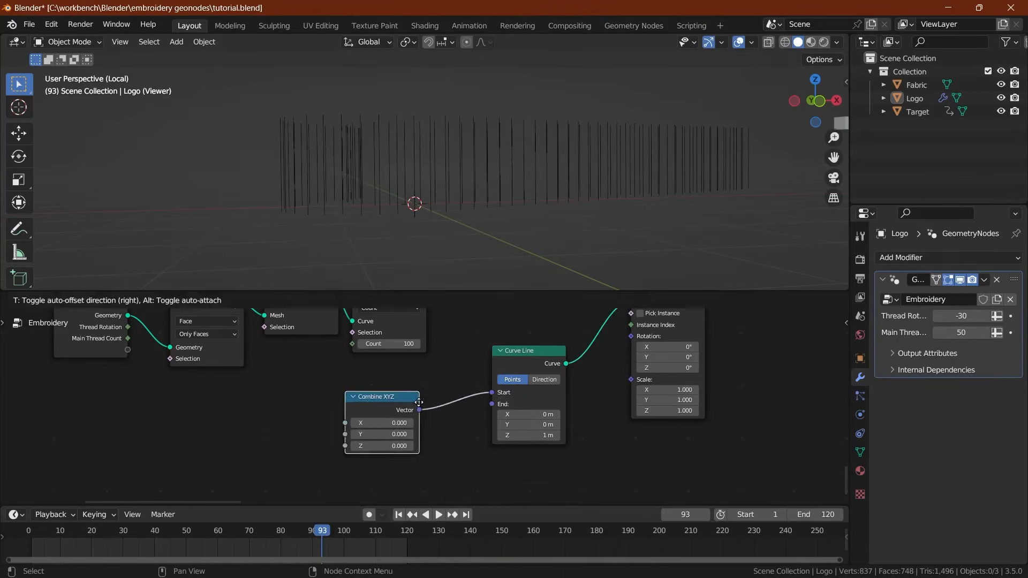
click(449, 407)
drag(445, 400, 492, 404)
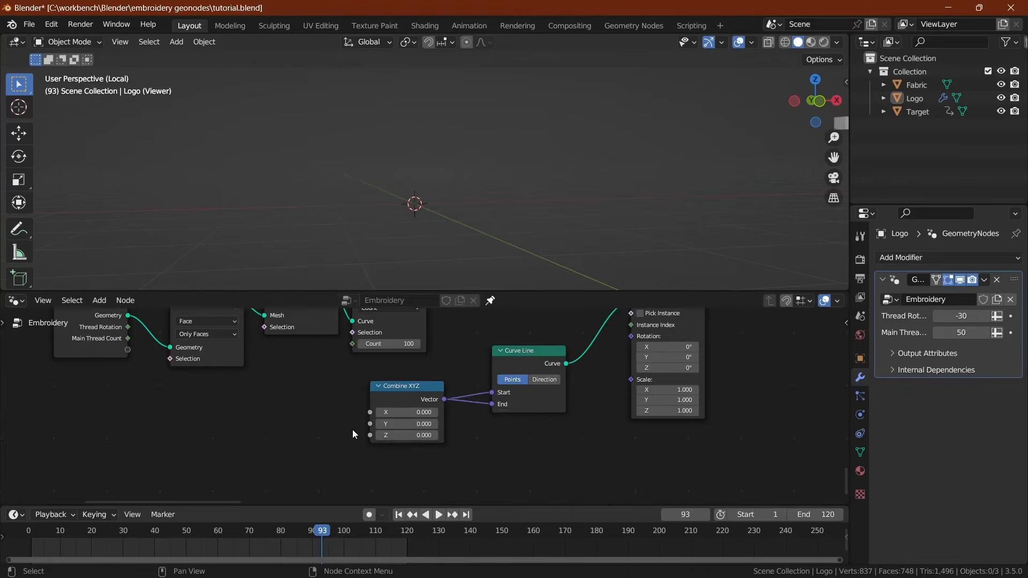
Step: Add a Value node set to 0.1 and feed it into the Z input of the Combine XYZ node
drag(370, 435, 343, 441)
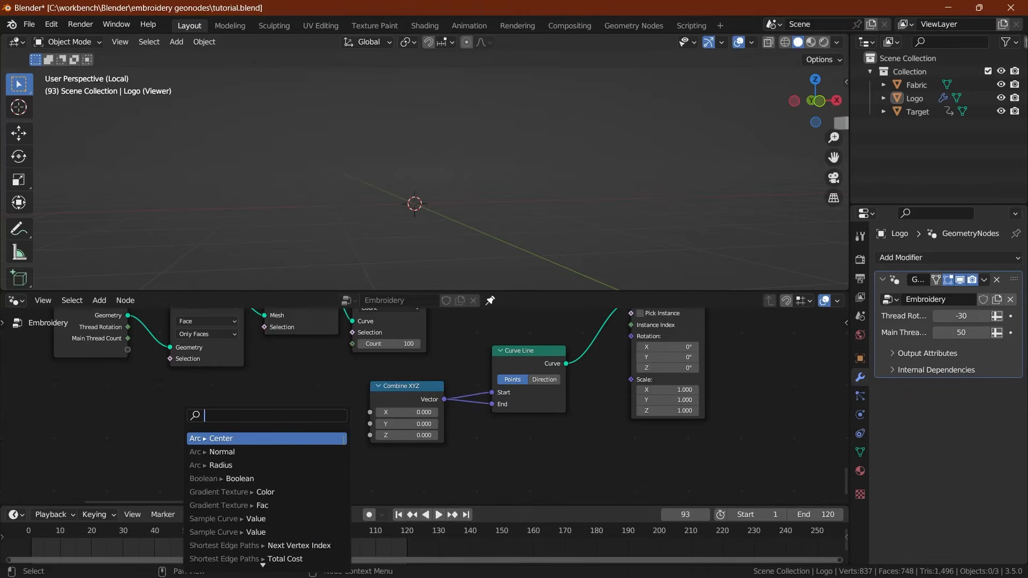
text(value)
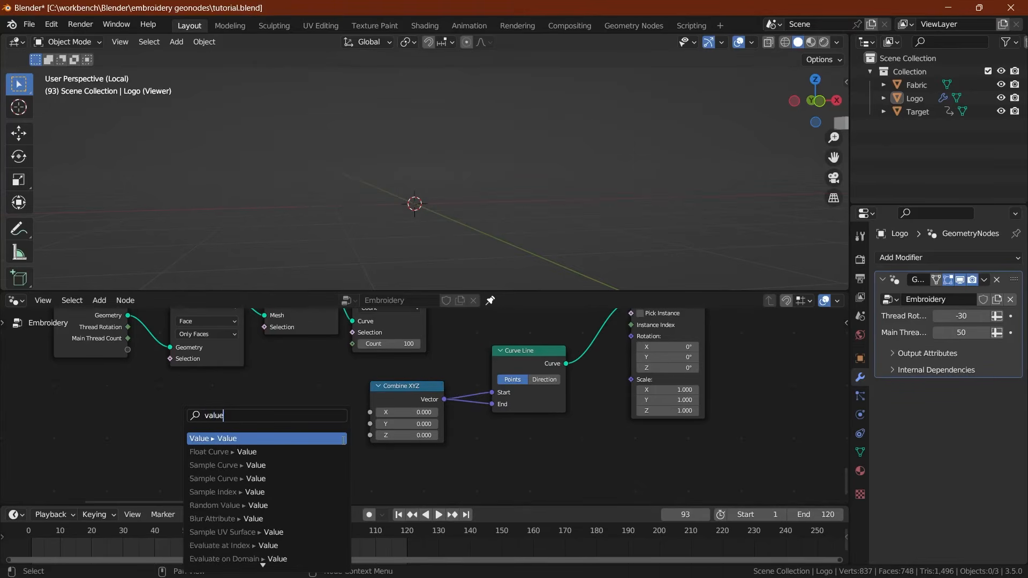
click(343, 439)
click(259, 433)
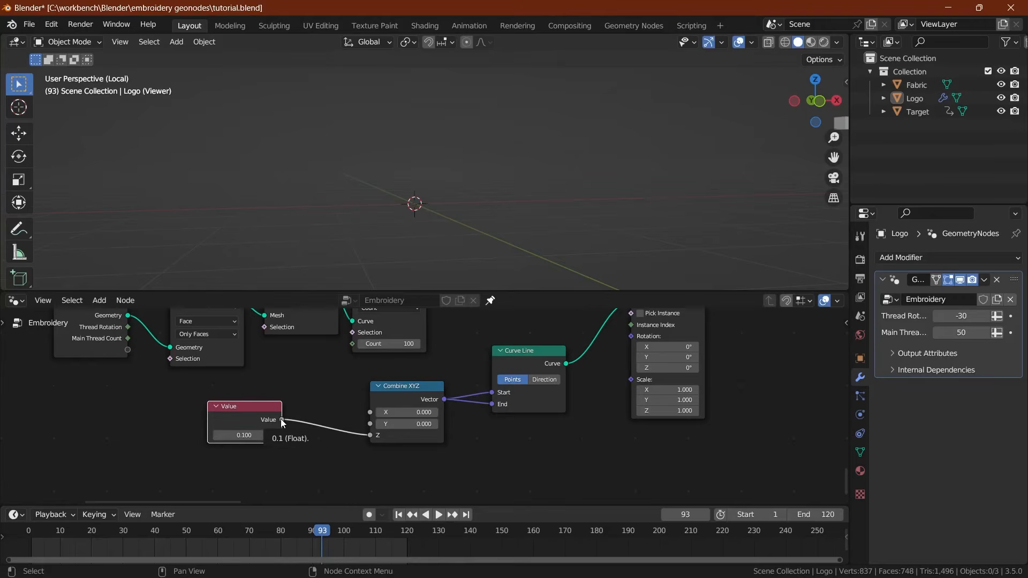
Step: Duplicate the Combine XYZ node below the original and connect the copy to the Curve Line's End input
click(404, 393)
key(shift+d)
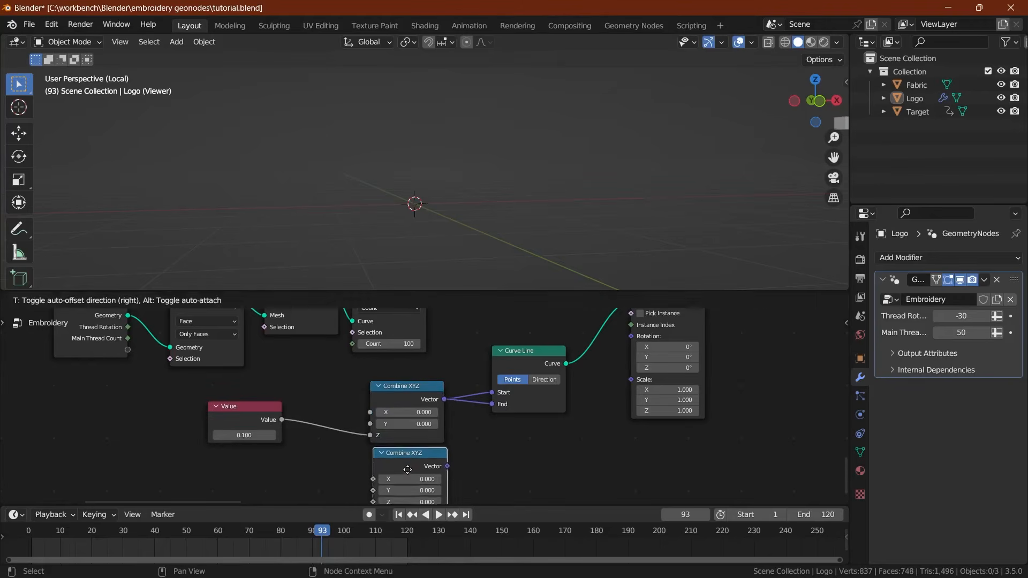
click(408, 473)
drag(448, 469, 492, 406)
middle_drag(421, 411, 442, 371)
Step: Multiply the Value output by -1 in a new Multiply node feeding the second Combine XYZ's Z, and save the file
drag(303, 382, 312, 400)
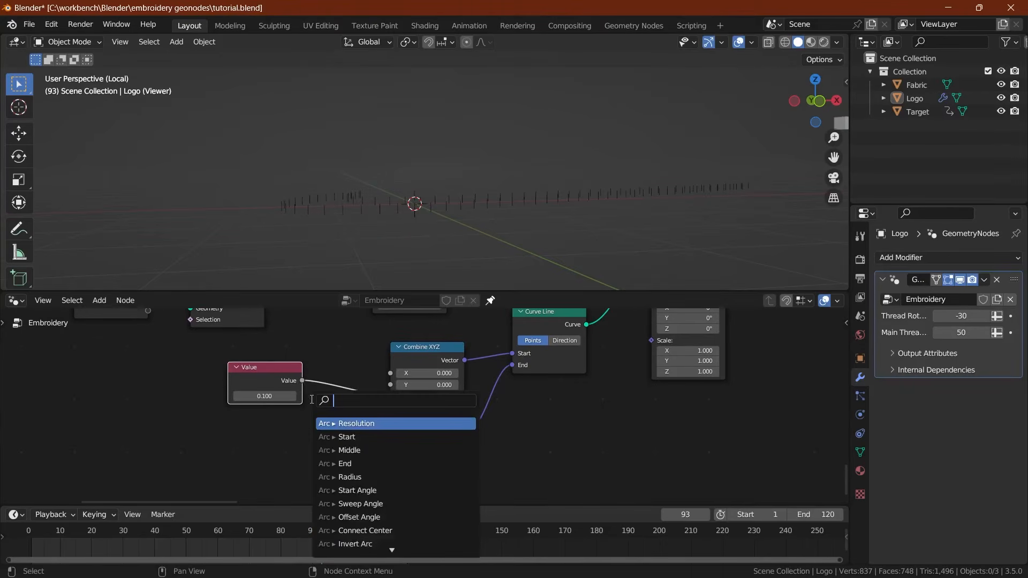
text(mul)
key(Return)
click(313, 439)
middle_drag(313, 439, 305, 387)
scroll(310, 460, up, 2)
click(315, 452)
text(-1)
key(Return)
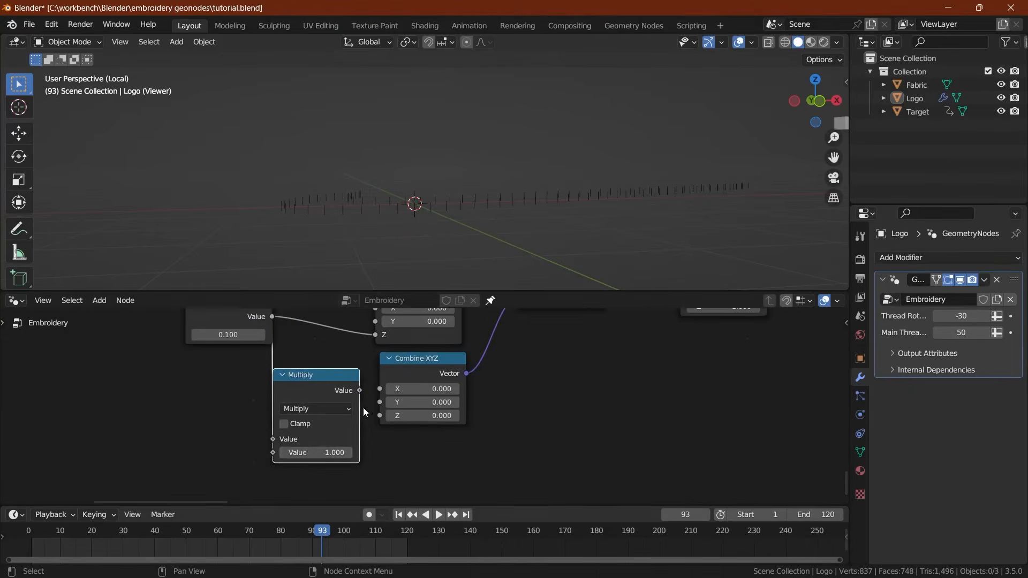
drag(361, 393, 380, 413)
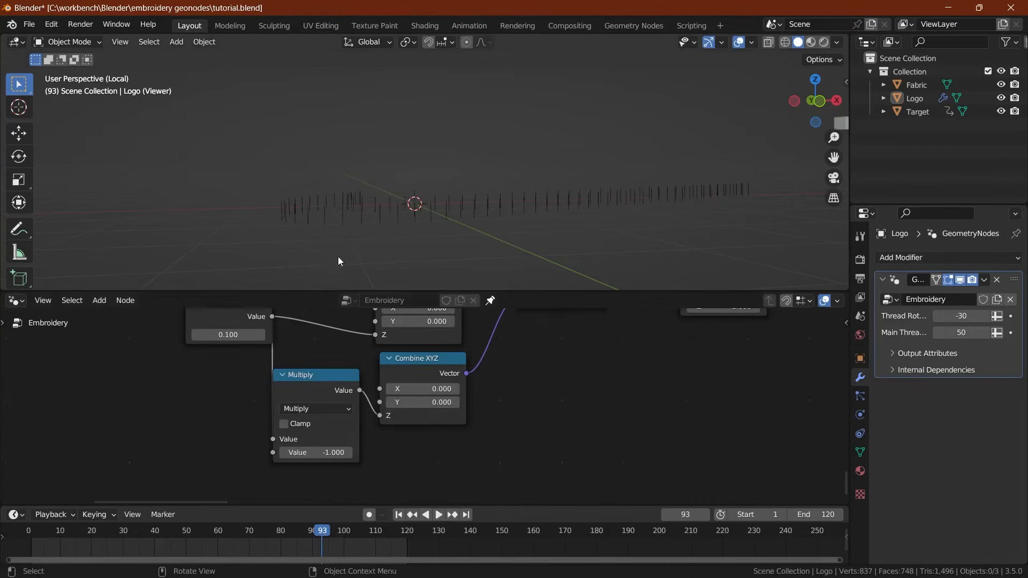
scroll(316, 188, up, 3)
key(ctrl+s)
Step: Duplicate the Multiply node onto the link from Value to the first Combine XYZ and set its multiplier to 0.5
drag(230, 322, 144, 357)
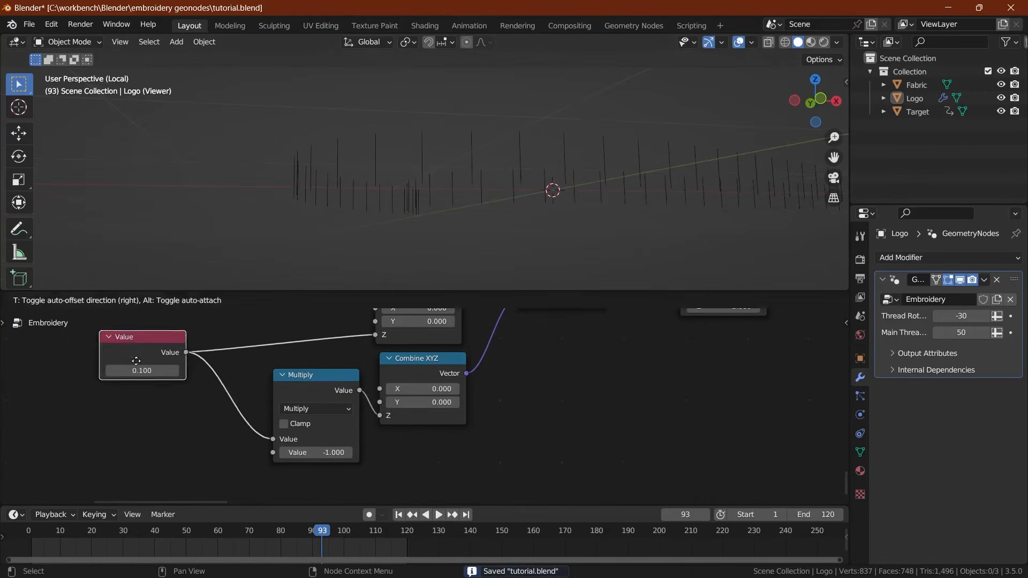
key(shift+d)
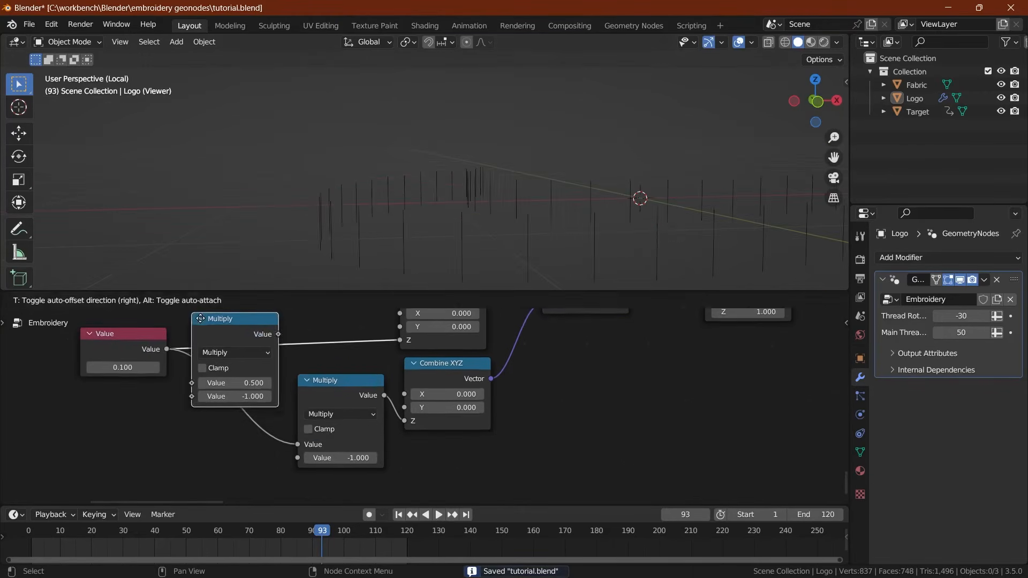
click(221, 355)
click(271, 397)
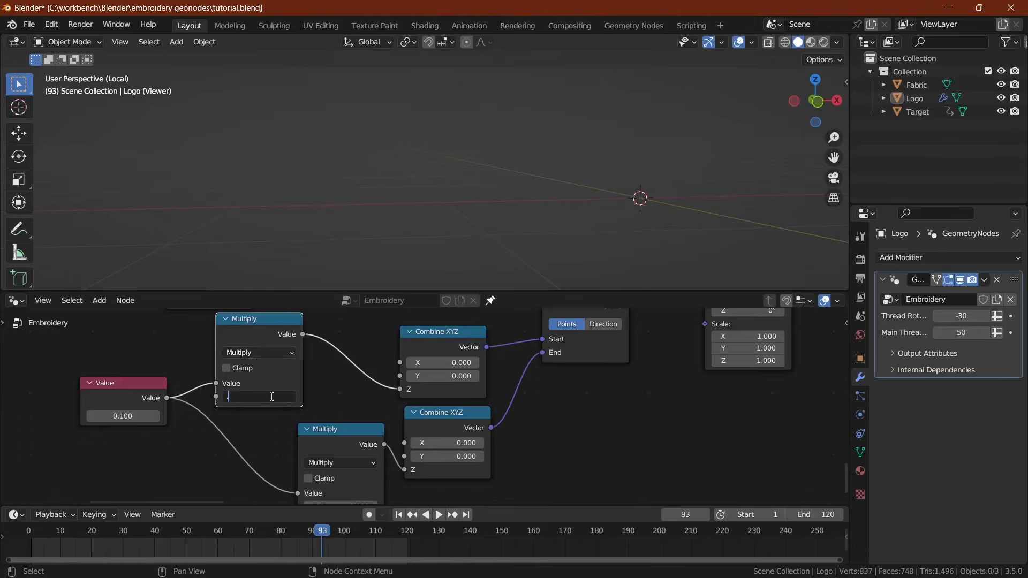
text(0.5)
key(Return)
Step: Rearrange the Value and 0.5 Multiply nodes, drive the -1 Multiply from the 0.5 Multiply's output, and save the file
drag(128, 383, 57, 381)
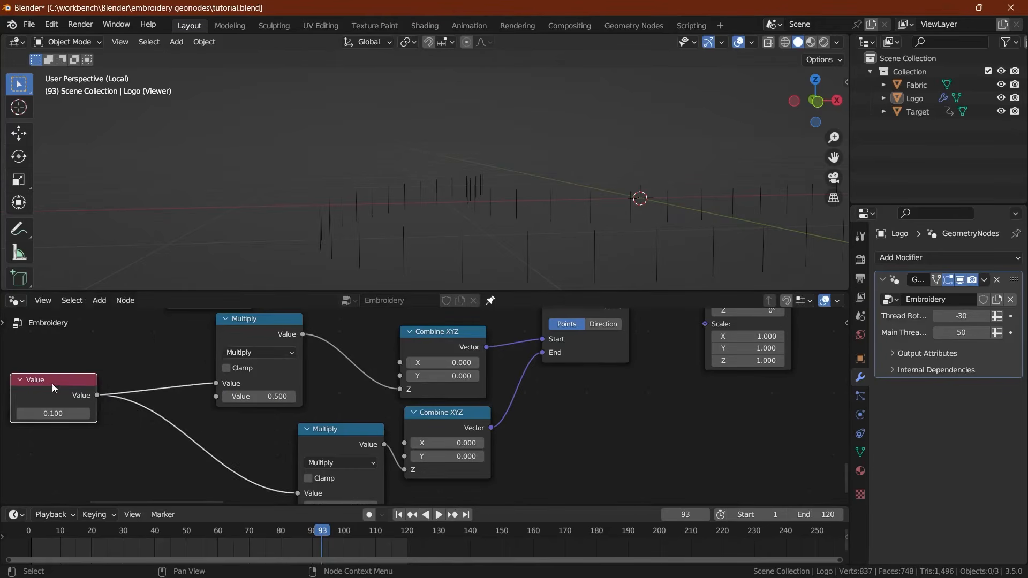
drag(259, 322, 296, 412)
key(ctrl+s)
middle_drag(196, 372, 268, 416)
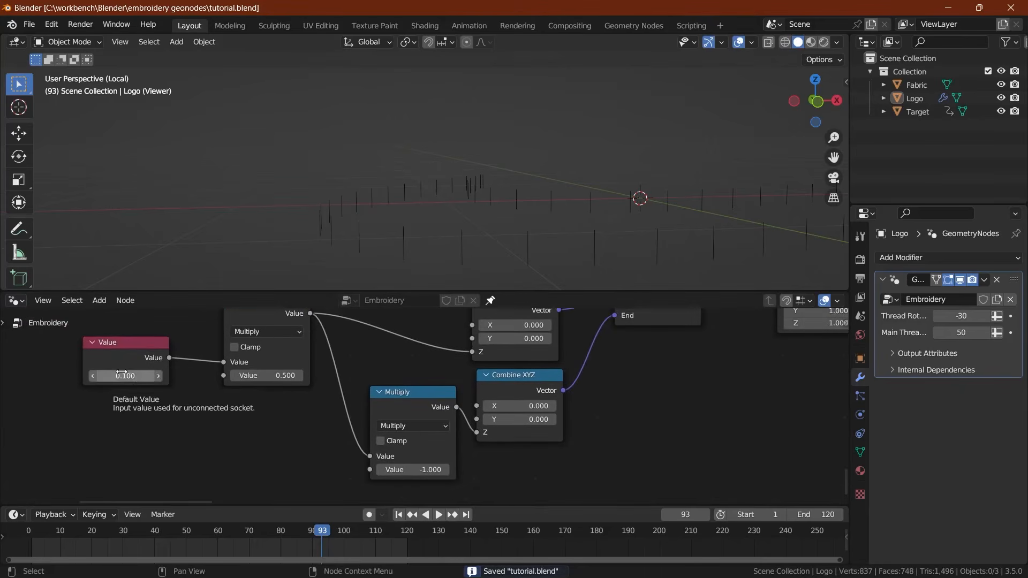
Step: Tidy the layout of the Value, Multiply and Combine XYZ nodes and save the file
click(137, 349)
scroll(172, 343, down, 5)
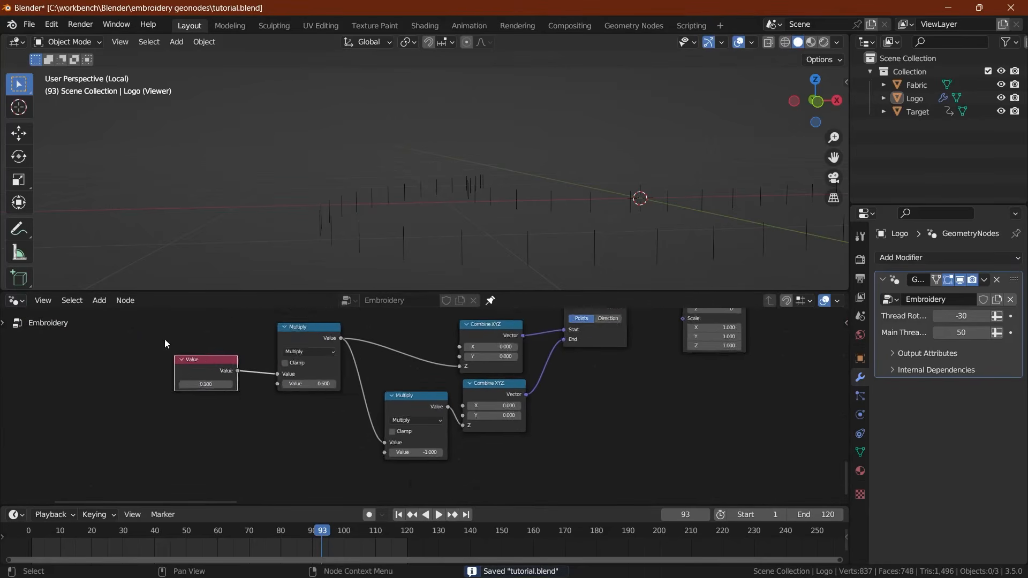
middle_drag(216, 361, 227, 416)
scroll(244, 395, down, 1)
key(ctrl+s)
key(g)
click(246, 400)
drag(177, 393, 322, 442)
key(g)
click(342, 453)
key(ctrl+s)
Step: Examine the line instances along the logo outline and the node chain that generates them
middle_drag(376, 253, 323, 204)
scroll(316, 428, up, 2)
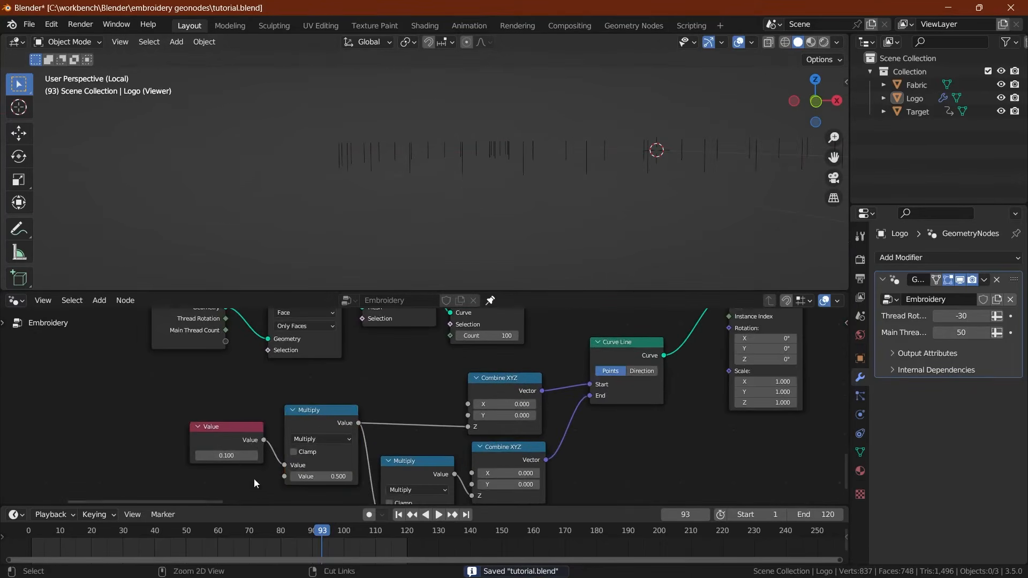
scroll(321, 455, down, 1)
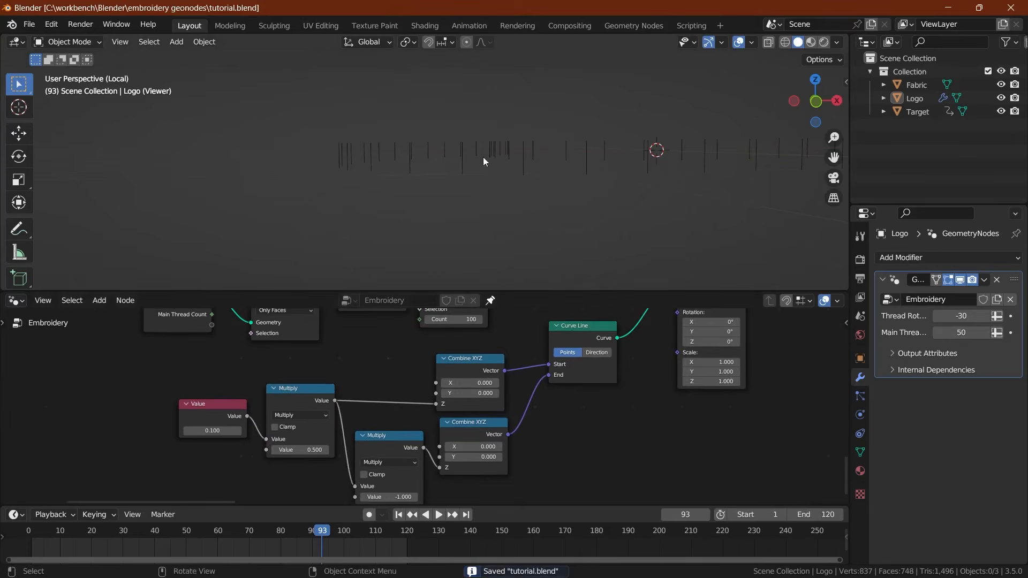
middle_drag(483, 156, 393, 192)
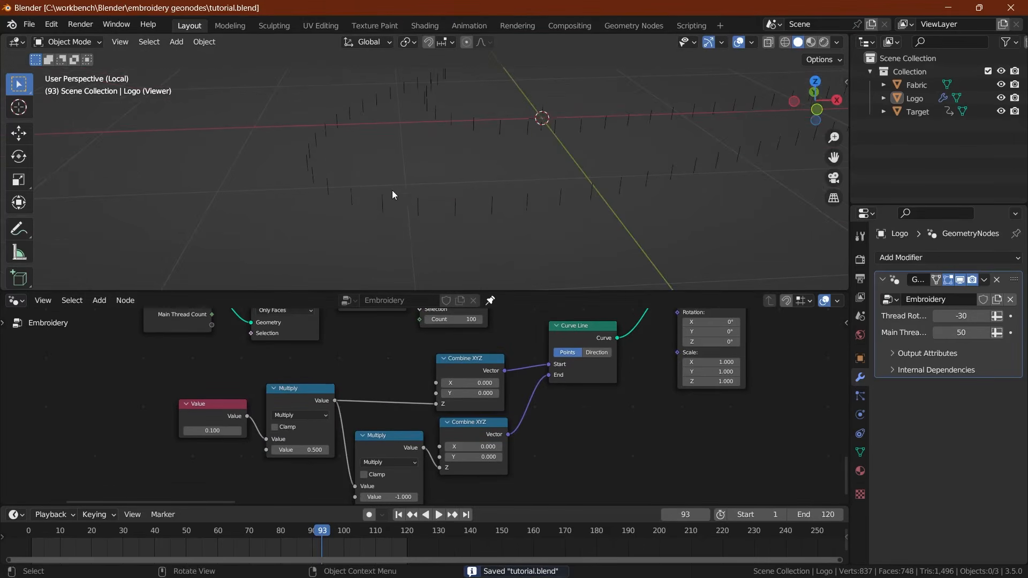
middle_drag(510, 350, 477, 449)
scroll(569, 386, down, 1)
scroll(426, 400, up, 2)
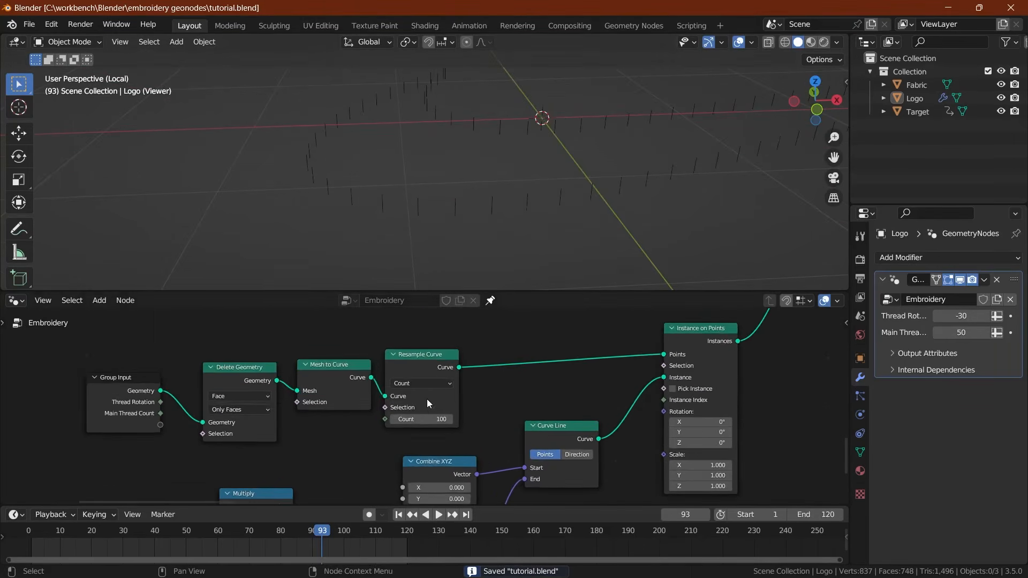
middle_drag(419, 409, 399, 364)
scroll(398, 362, up, 1)
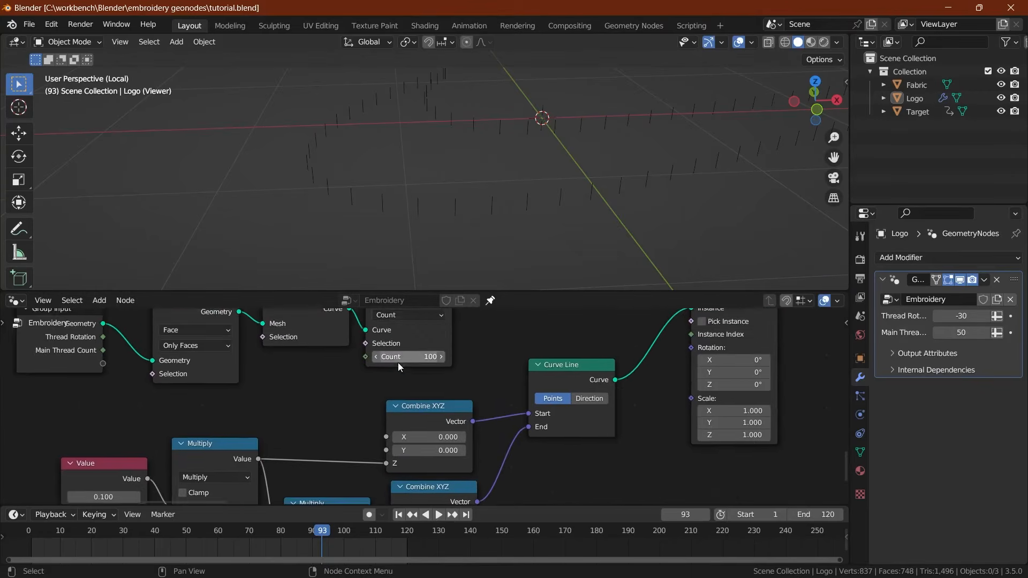
scroll(397, 387, down, 2)
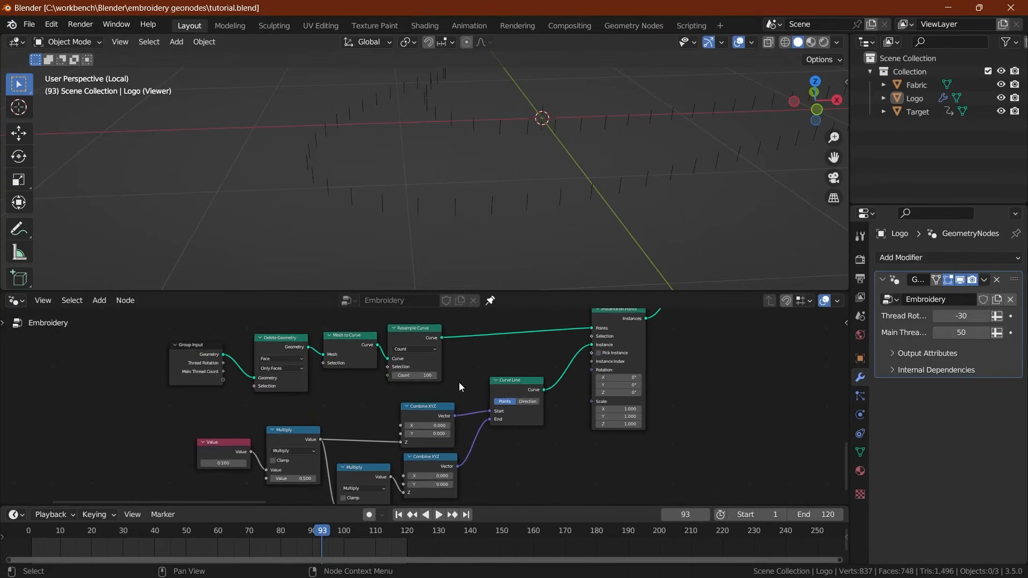
Step: Move the Curve Line node and the nodes feeding it down, away from the Resample Curve node
drag(507, 383, 494, 415)
drag(201, 413, 487, 471)
drag(315, 433, 281, 456)
middle_drag(282, 473, 229, 490)
scroll(283, 374, up, 1)
Step: Duplicate the Group Input node below Resample Curve and expose the Resample Curve's Count as a group input
click(125, 345)
key(shift+d)
click(381, 399)
scroll(417, 407, up, 3)
drag(310, 359, 411, 454)
scroll(282, 427, down, 1)
middle_drag(282, 427, 299, 359)
Step: Shift the Value, Multiply, Combine XYZ and Curve Line nodes farther below the duplicated Group Input
scroll(299, 360, down, 5)
drag(120, 409, 432, 478)
scroll(300, 415, down, 3)
middle_drag(284, 410, 283, 430)
key(g)
click(227, 474)
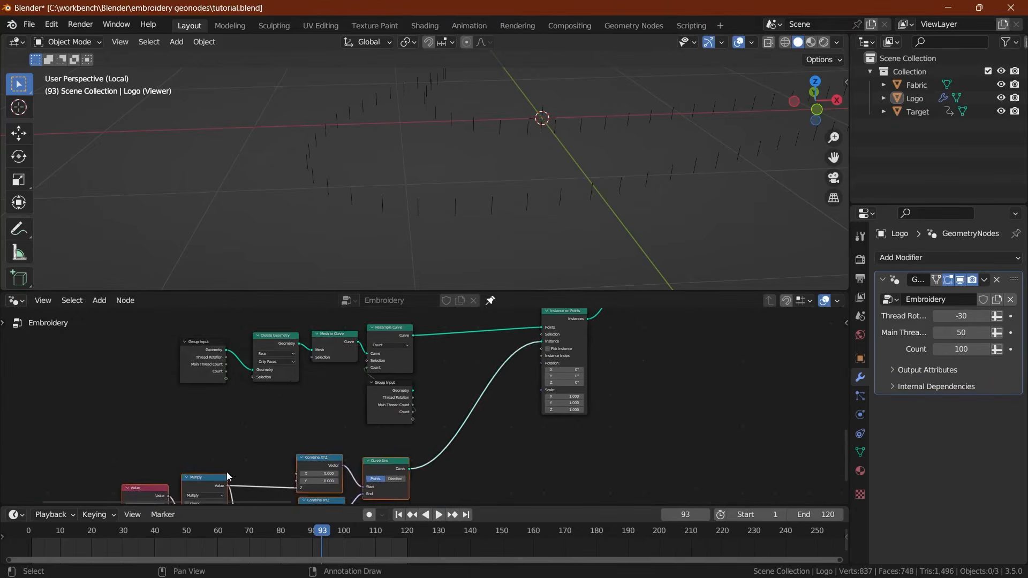
Step: Rename the group's Count input to Border Thread Count and save the file
drag(163, 328, 371, 403)
click(371, 402)
scroll(301, 407, up, 3)
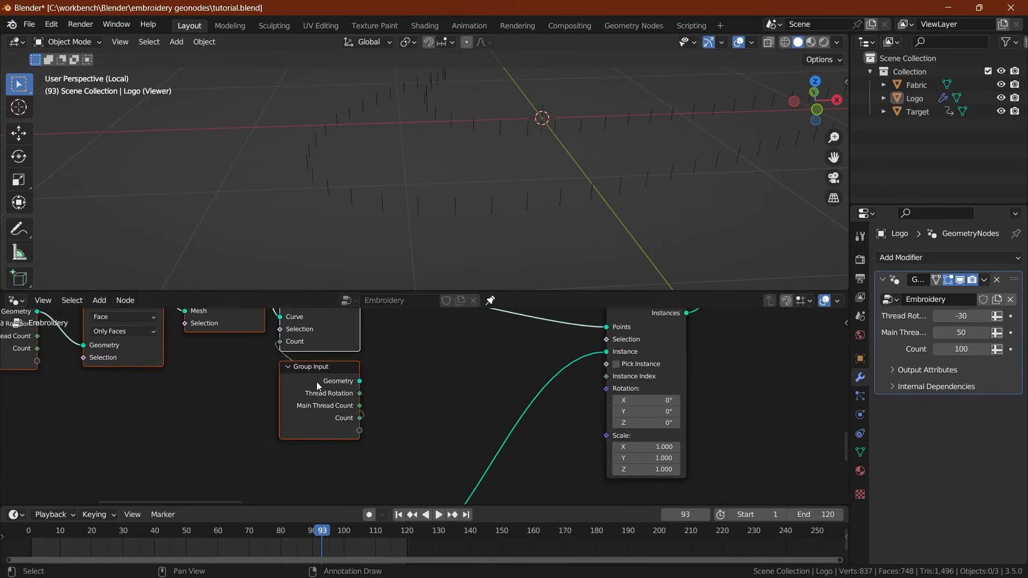
key(n)
click(749, 382)
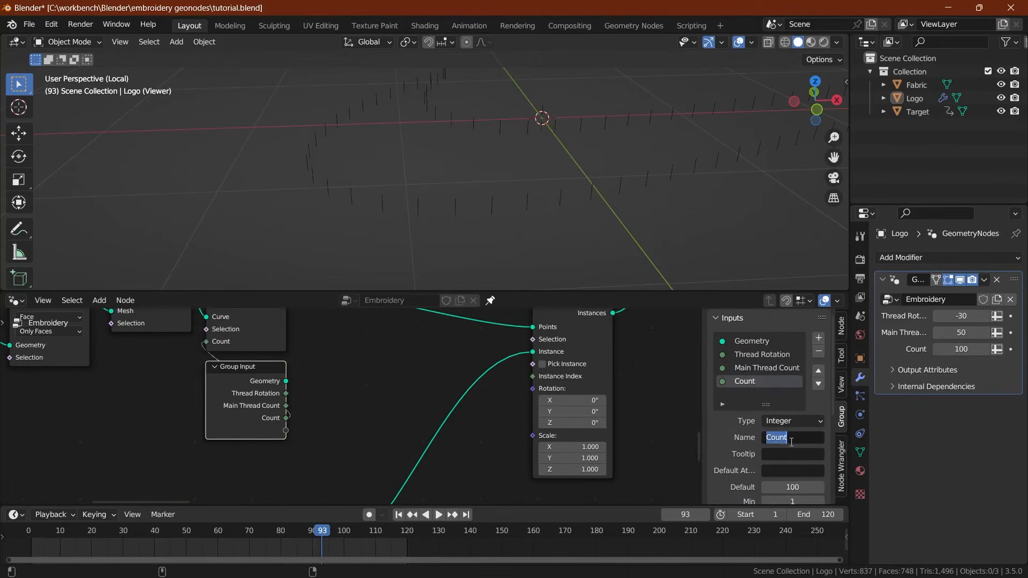
key(Return)
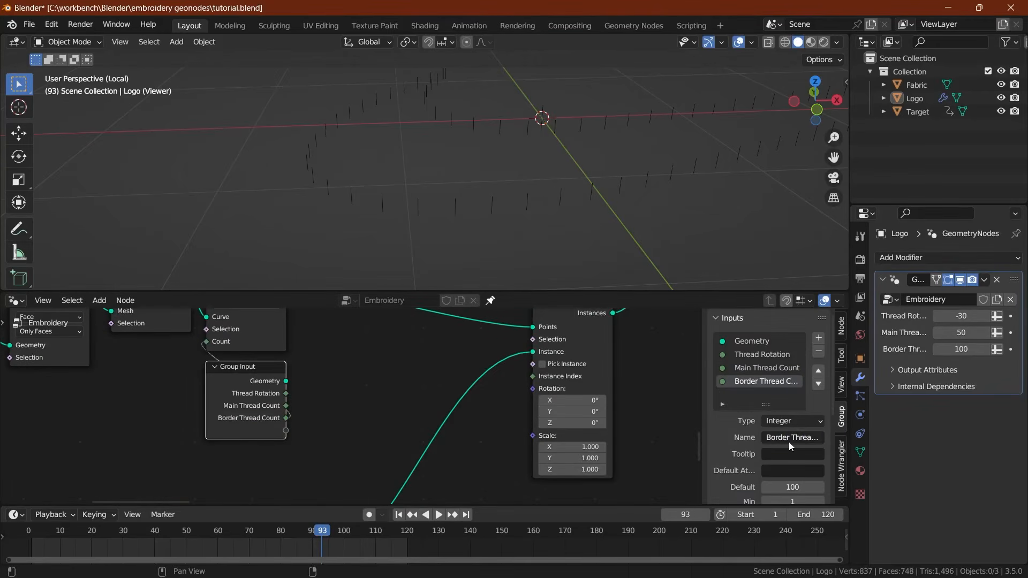
key(n)
key(ctrl+s)
Step: Set the Instance on Points node's Y rotation to 90° and save the file
scroll(471, 395, down, 4)
middle_drag(448, 140, 386, 119)
middle_drag(471, 176, 465, 200)
key(ctrl+s)
mouse_move(437, 403)
middle_down()
mouse_move(454, 392)
mouse_move(441, 414)
middle_up()
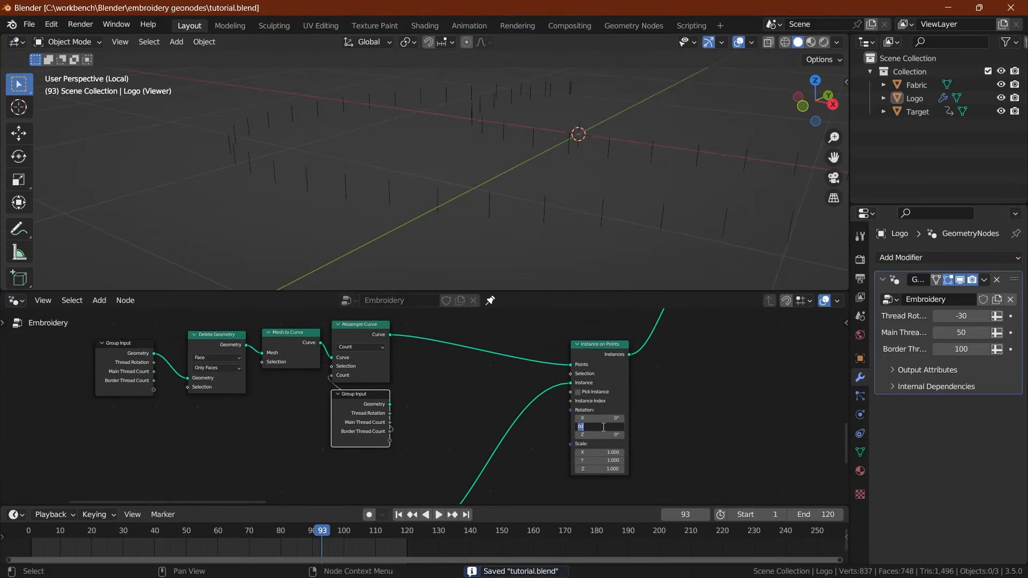
key(Return)
middle_drag(383, 156, 342, 118)
key(ctrl+s)
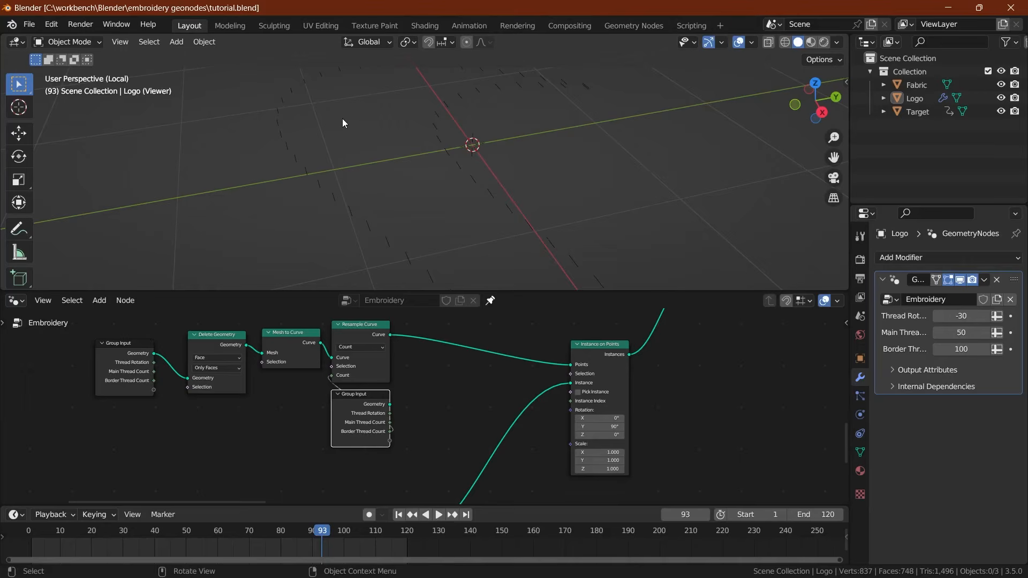
Step: Move the nodes from Group Input through Resample Curve sideways to make room before Instance on Points
drag(93, 315, 338, 405)
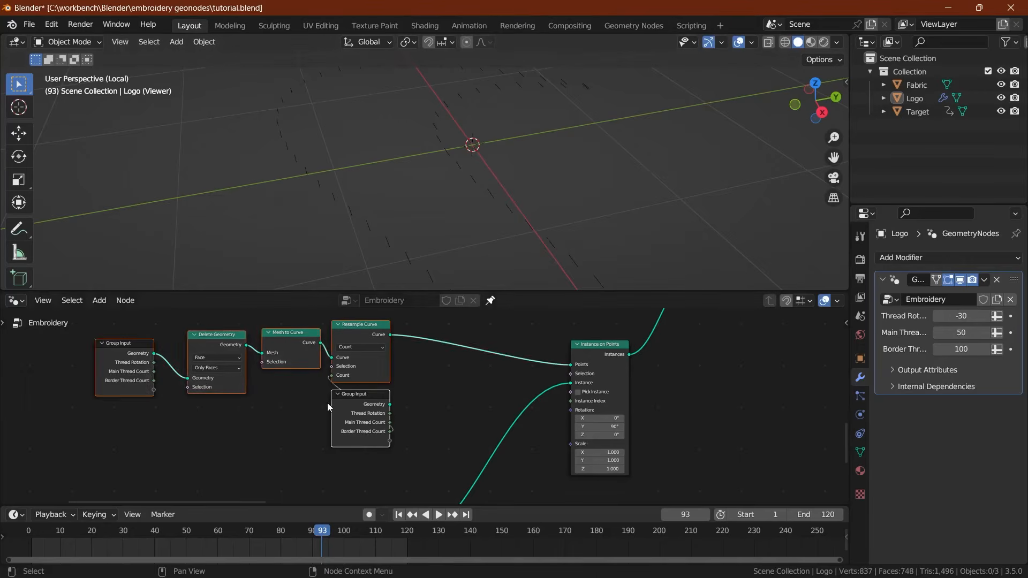
key(g)
key(x)
click(190, 415)
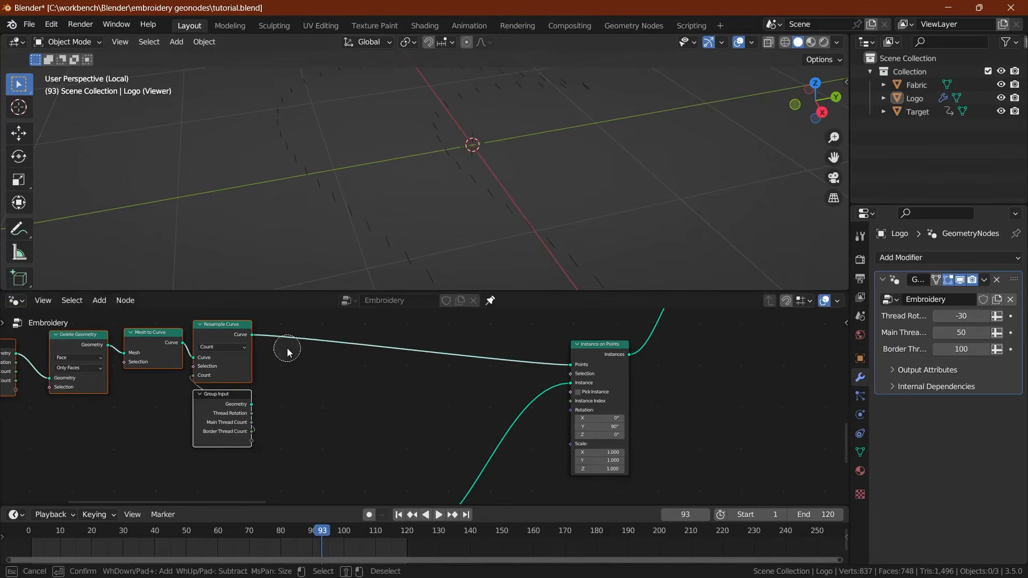
Step: Insert a Capture Attribute node between the border's Resample Curve and Instance on Points nodes, and save the file
key(shift+a)
click(341, 412)
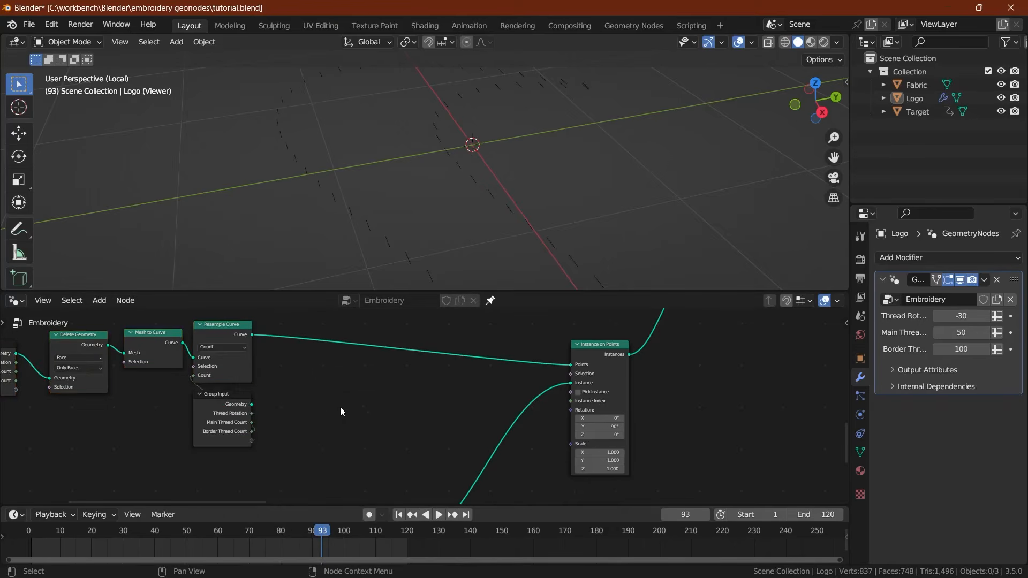
key(shift+a)
text(scap)
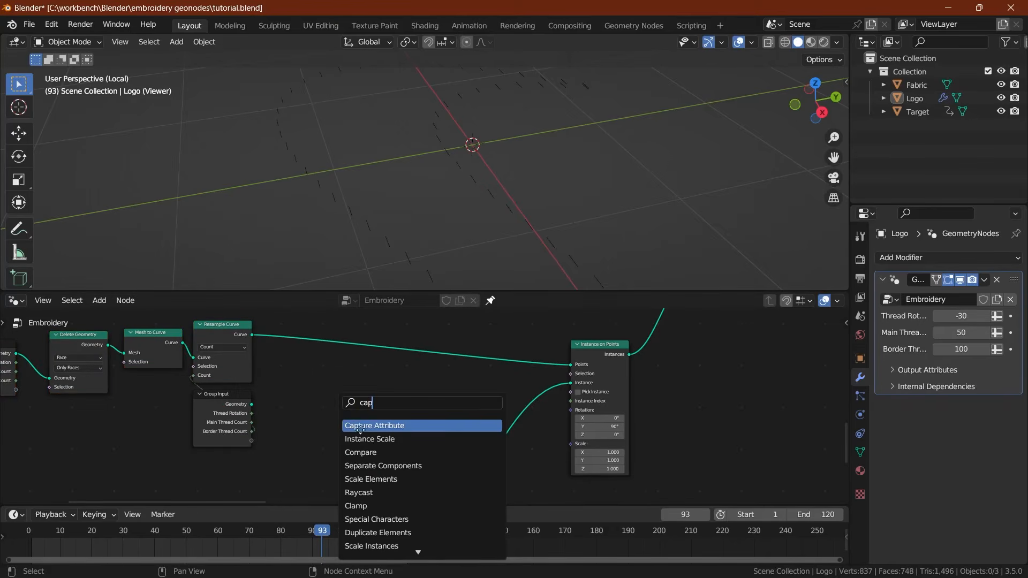
click(360, 427)
click(351, 357)
scroll(345, 370, up, 2)
key(ctrl+s)
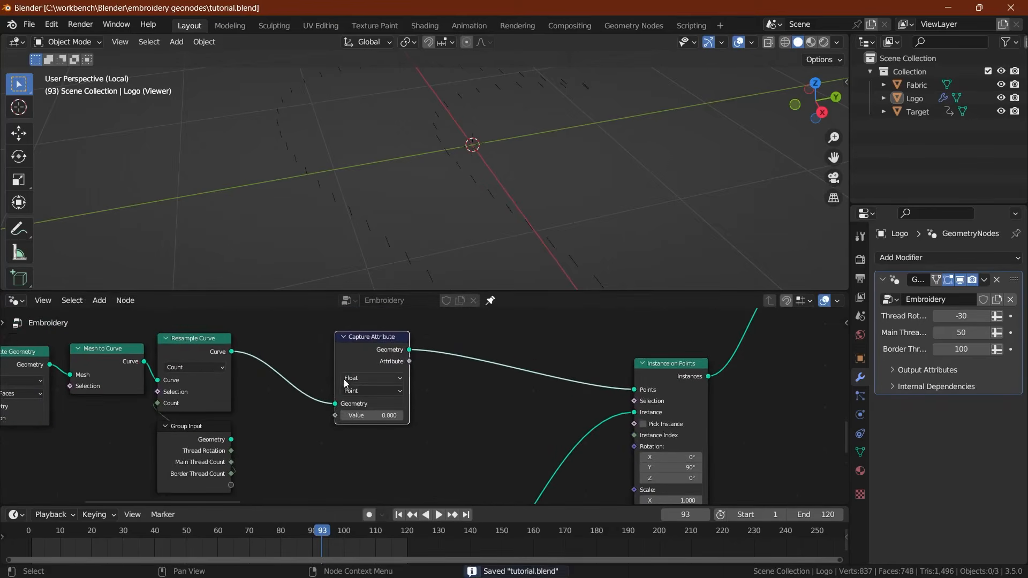
Step: Set Capture Attribute's data type to Vector, feed its Value from a new Normal node, and save the file
drag(354, 349, 327, 340)
click(343, 369)
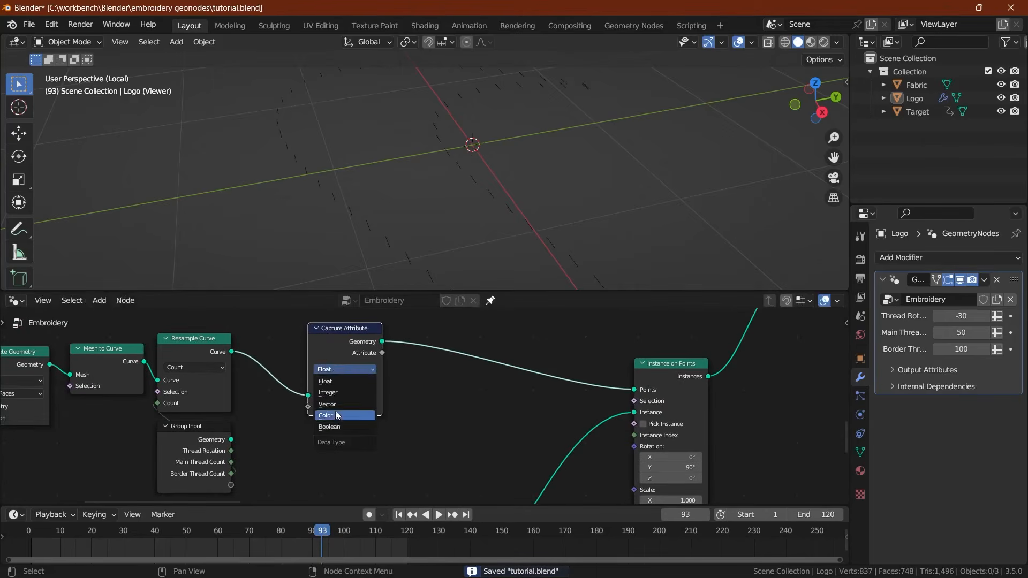
click(333, 405)
drag(307, 407, 293, 438)
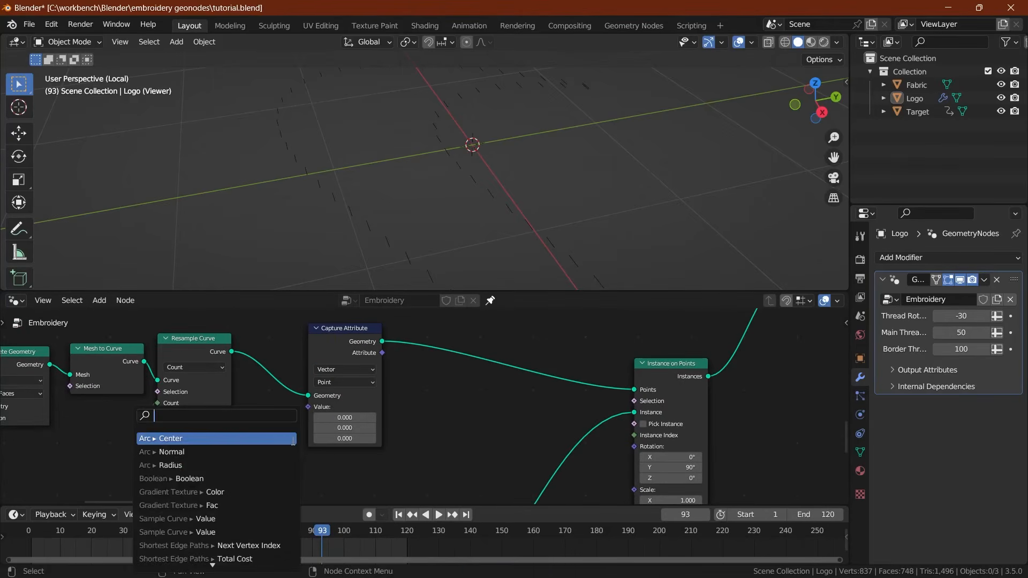
text(norma)
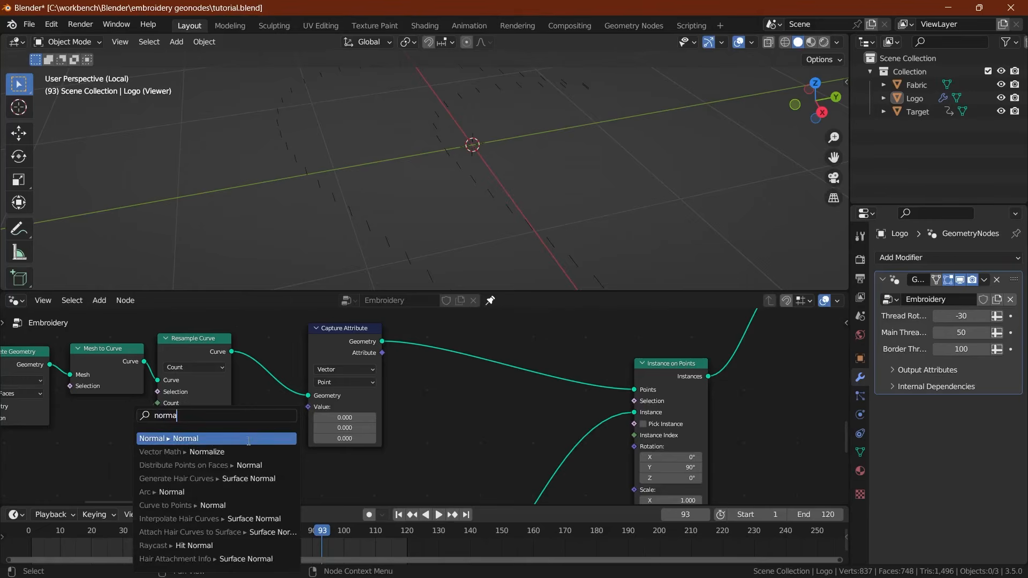
click(248, 440)
click(307, 434)
key(ctrl+s)
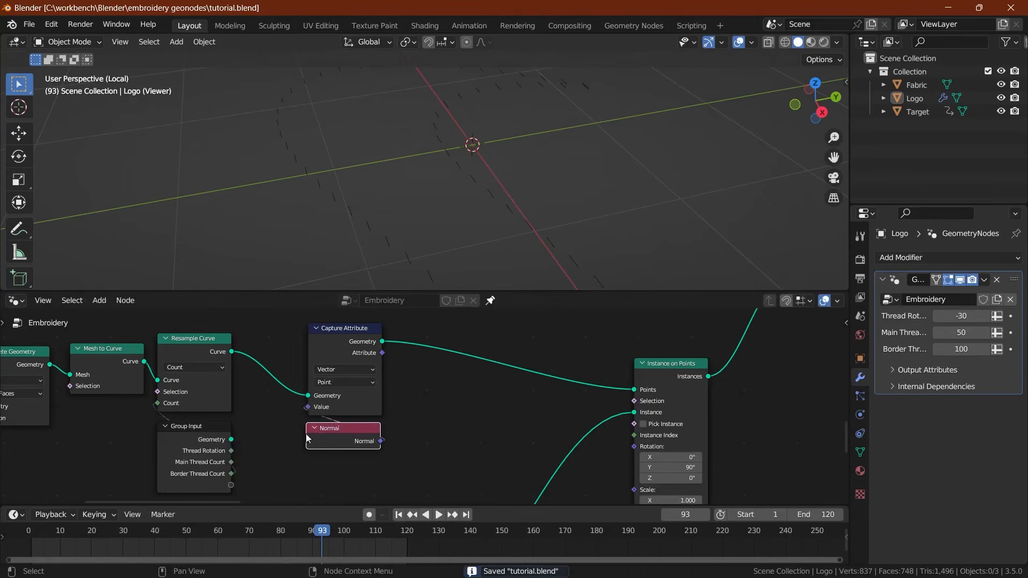
Step: Link the captured Attribute output to the Rotation input of Instance on Points and save the file
drag(383, 353, 634, 446)
key(ctrl+s)
middle_drag(461, 230, 426, 166)
Step: Insert an Align Euler to Vector node on the rotation link, with the captured attribute feeding its Vector input, and save
key(shift+a)
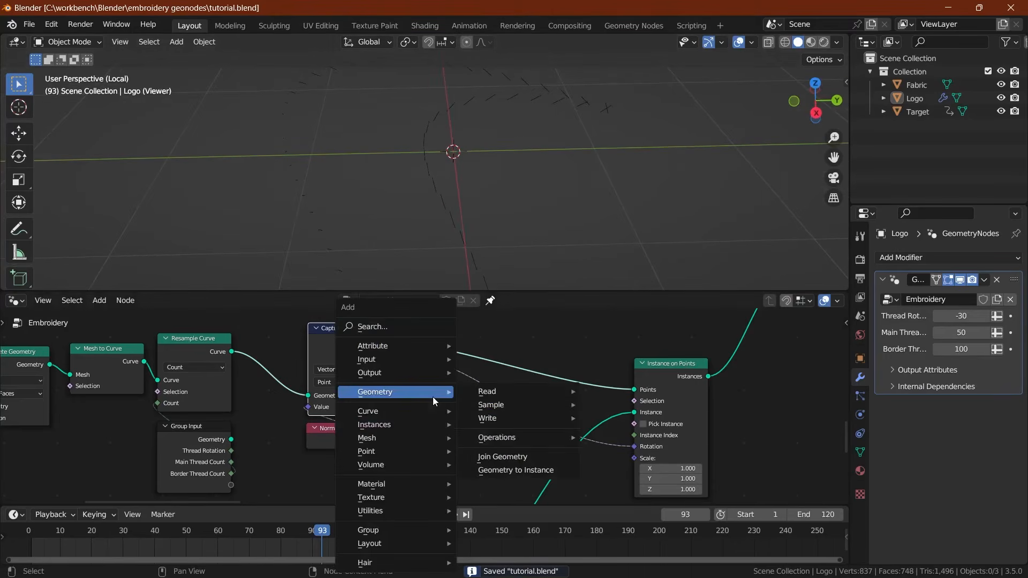
text(align)
key(Return)
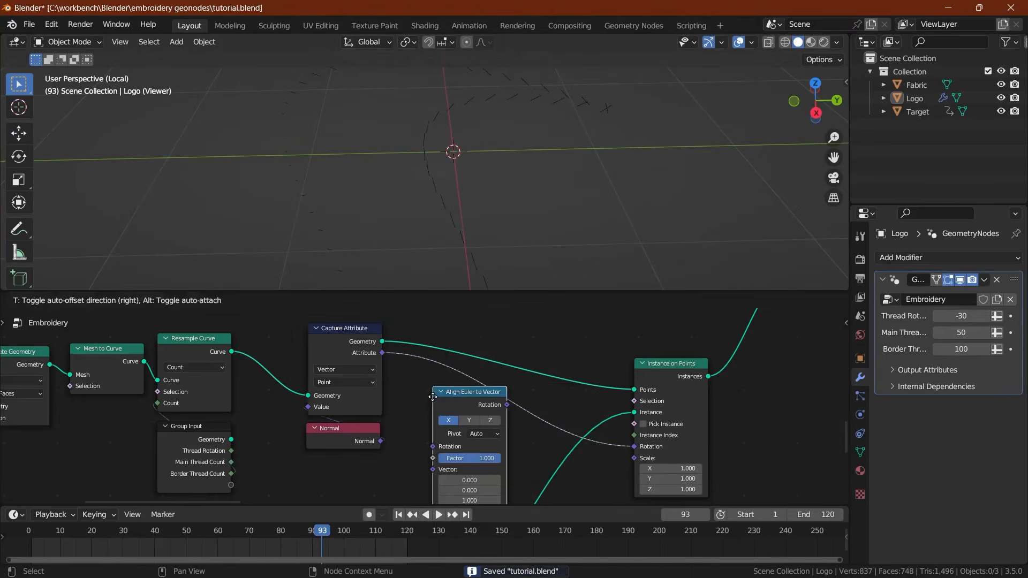
click(435, 398)
drag(440, 404, 437, 383)
drag(428, 424, 432, 449)
key(ctrl+s)
Step: Set the Align Euler to Vector axis to Z for the border threads and save the file
middle_drag(372, 161, 407, 134)
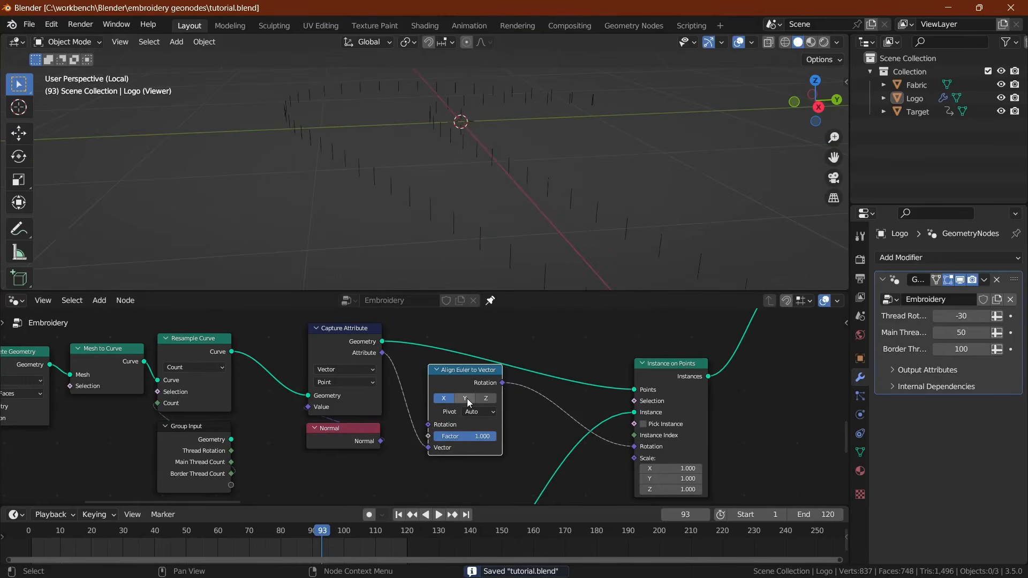
click(465, 399)
click(486, 399)
key(ctrl+s)
middle_drag(321, 101, 341, 210)
key(ctrl+s)
click(411, 171)
middle_drag(411, 172, 301, 195)
key(ctrl+s)
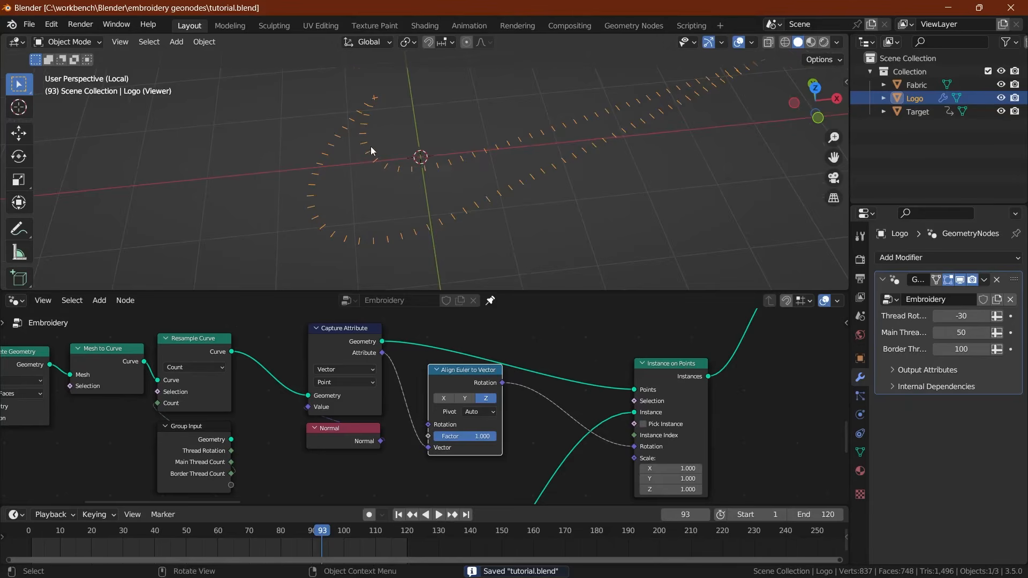
Step: Move the Viewer node farther away from Instance on Points to make room in the border branch, and save
scroll(371, 147, up, 2)
scroll(455, 396, down, 6)
middle_drag(622, 394, 396, 394)
drag(416, 316, 473, 352)
key(g)
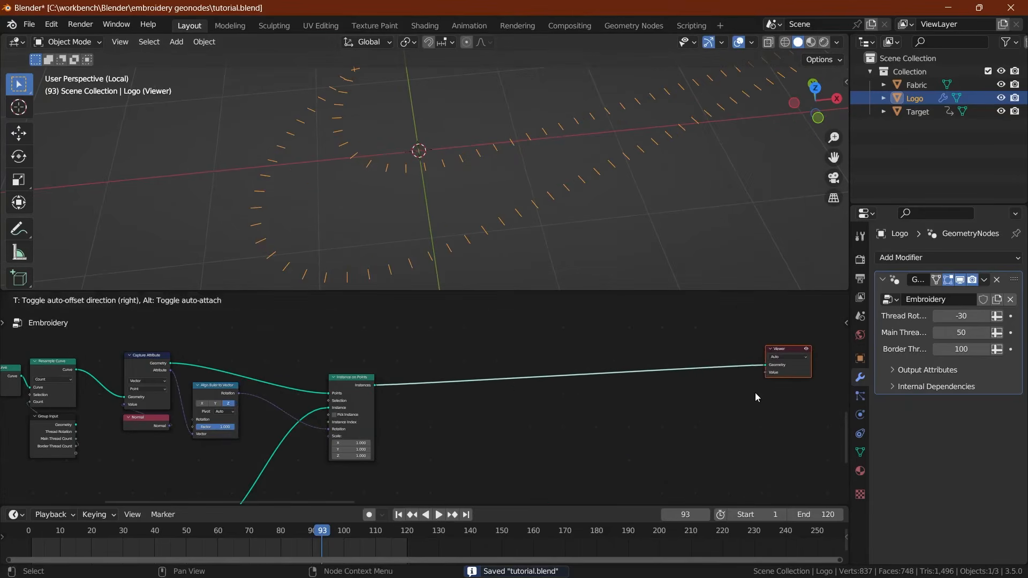
click(755, 398)
scroll(473, 394, down, 8)
middle_drag(475, 385, 374, 378)
key(g)
click(449, 377)
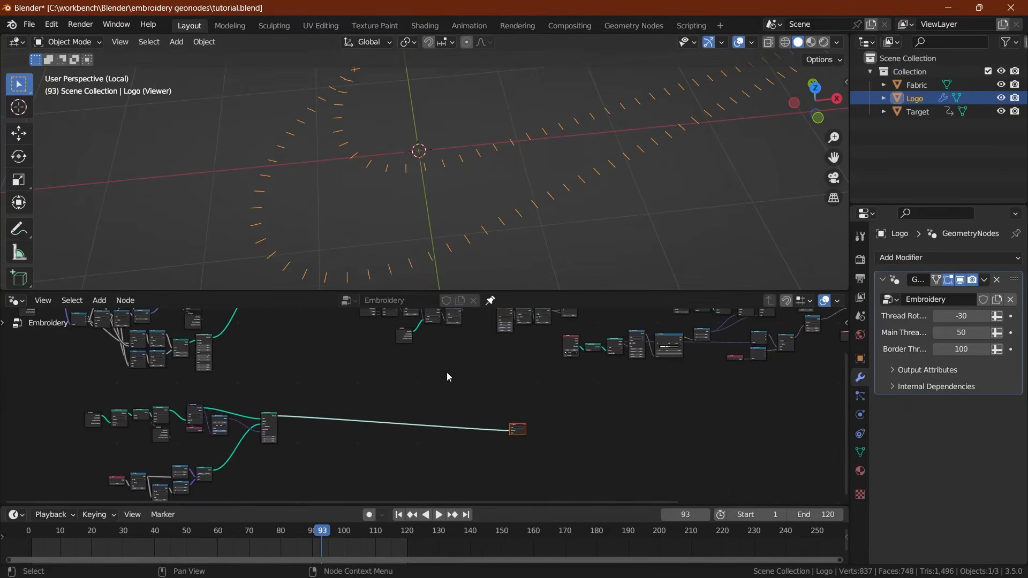
middle_drag(475, 373, 241, 419)
scroll(474, 421, down, 3)
key(ctrl+s)
Step: Rearrange the nodes near the end of the main thread branch, around Curve to Mesh, to make room
middle_drag(493, 371, 279, 367)
scroll(390, 374, up, 6)
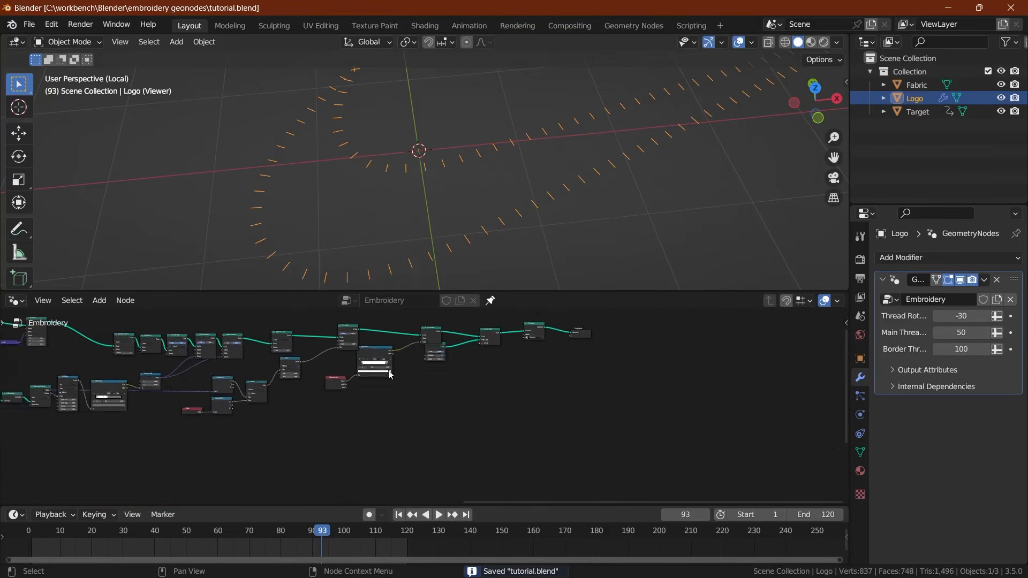
scroll(390, 374, up, 2)
middle_drag(446, 375, 400, 426)
click(477, 370)
key(h)
key(ctrl+z)
middle_drag(476, 371, 465, 379)
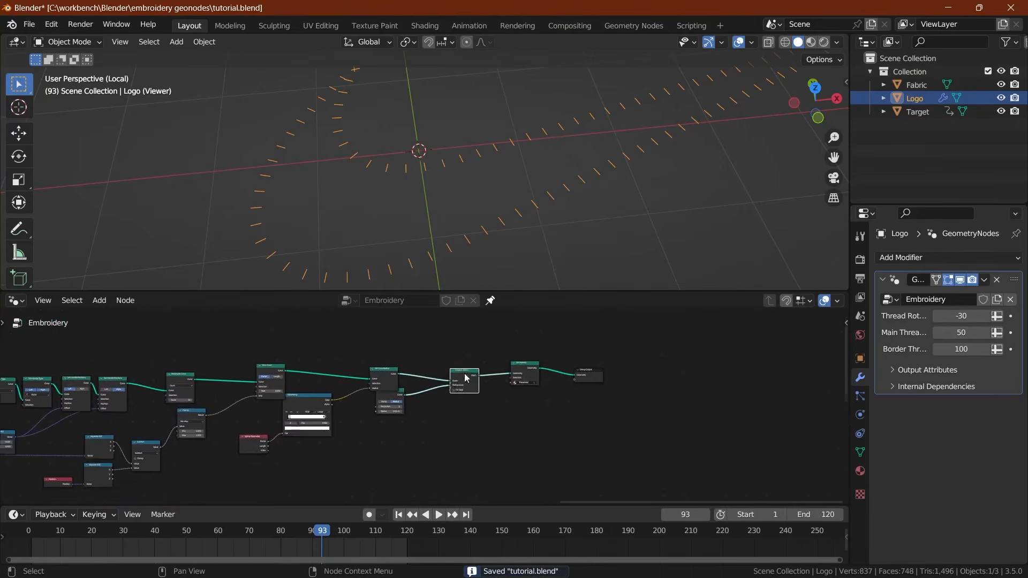
scroll(465, 378, up, 2)
key(g)
click(499, 370)
Step: Duplicate the main branch's thread-shaping nodes from Resample Curve through Trim Curve and place the copy in the border branch
scroll(281, 381, down, 6)
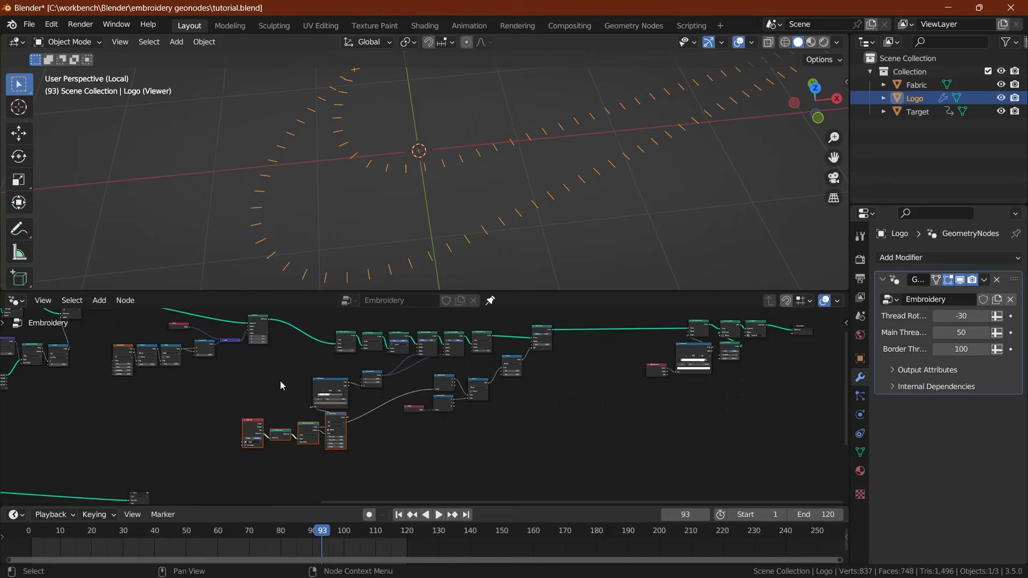
middle_drag(280, 381, 314, 388)
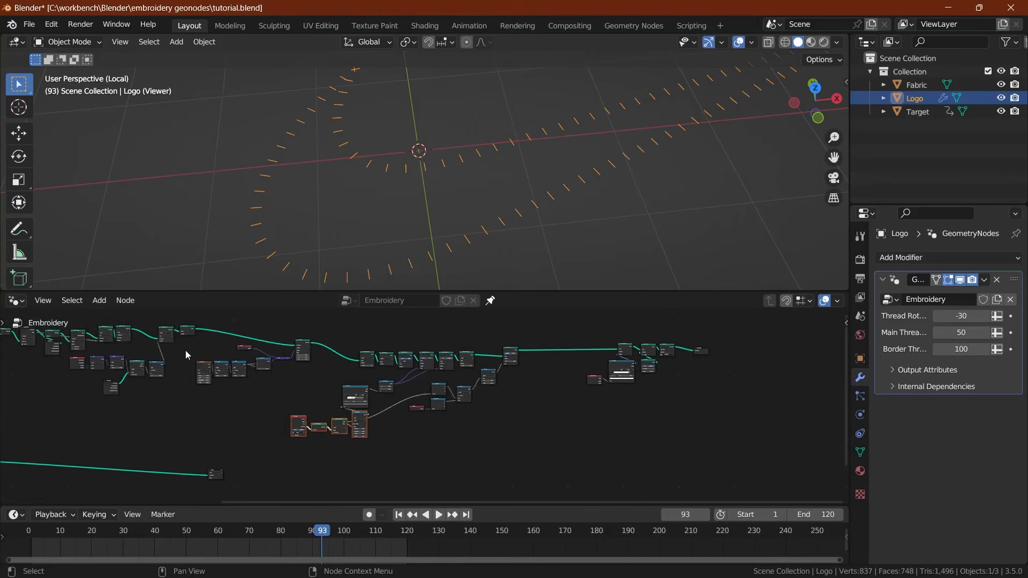
drag(193, 345, 319, 392)
shift+scroll(278, 377, up, 1)
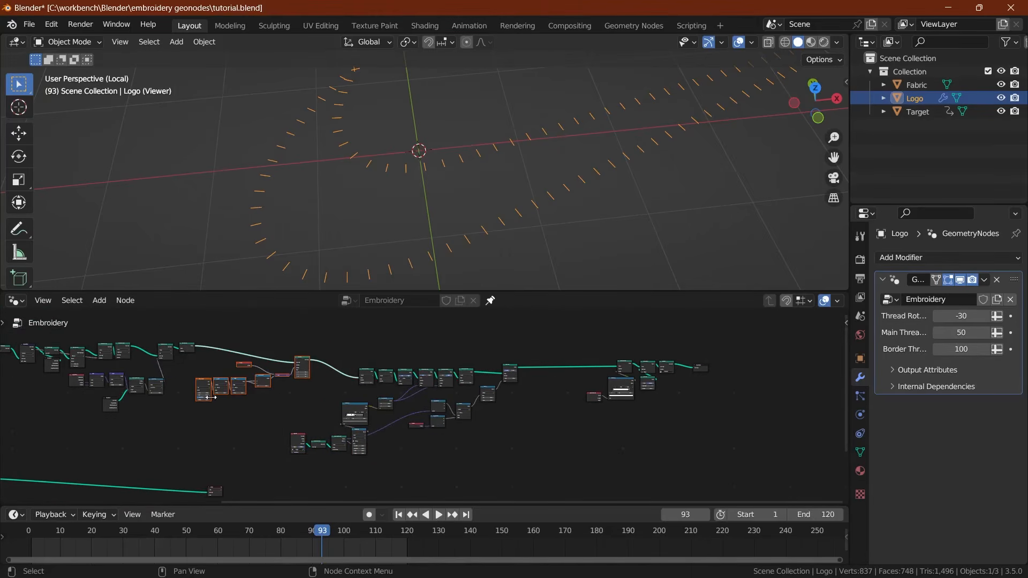
scroll(210, 397, up, 4)
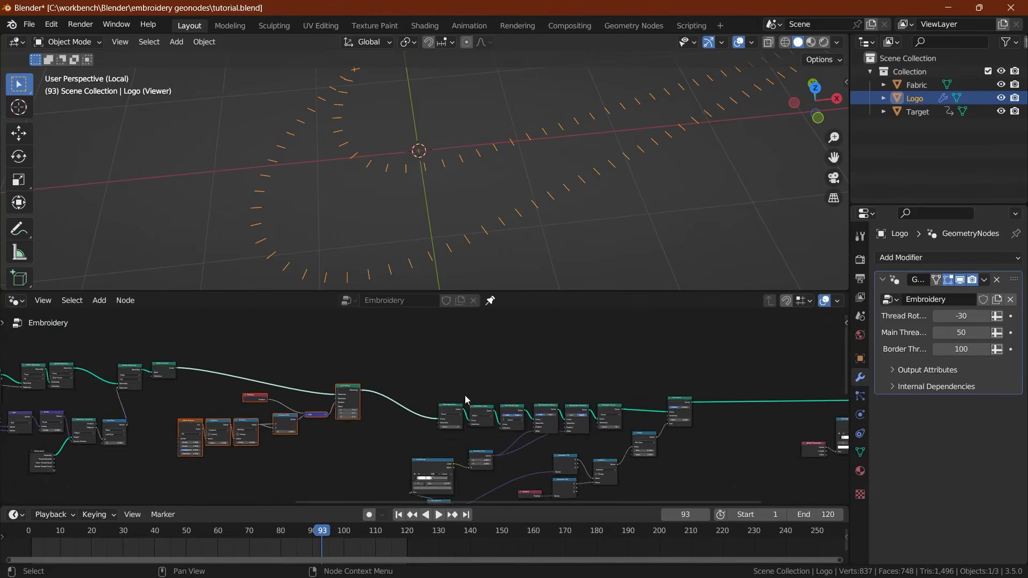
scroll(271, 391, down, 4)
shift+scroll(271, 400, up, 1)
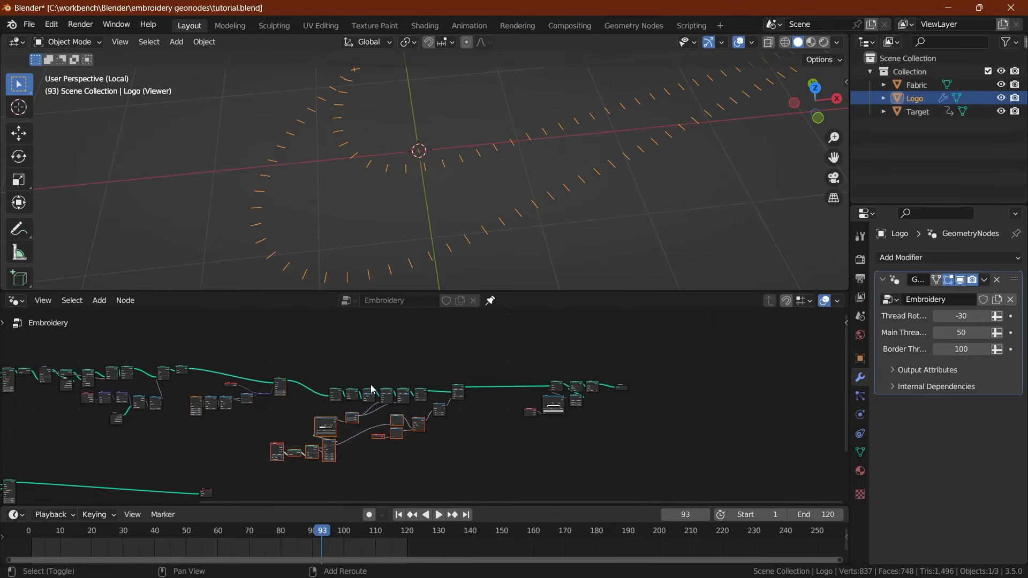
shift+drag(317, 367, 449, 423)
shift+scroll(300, 424, down, 4)
key(shift+d)
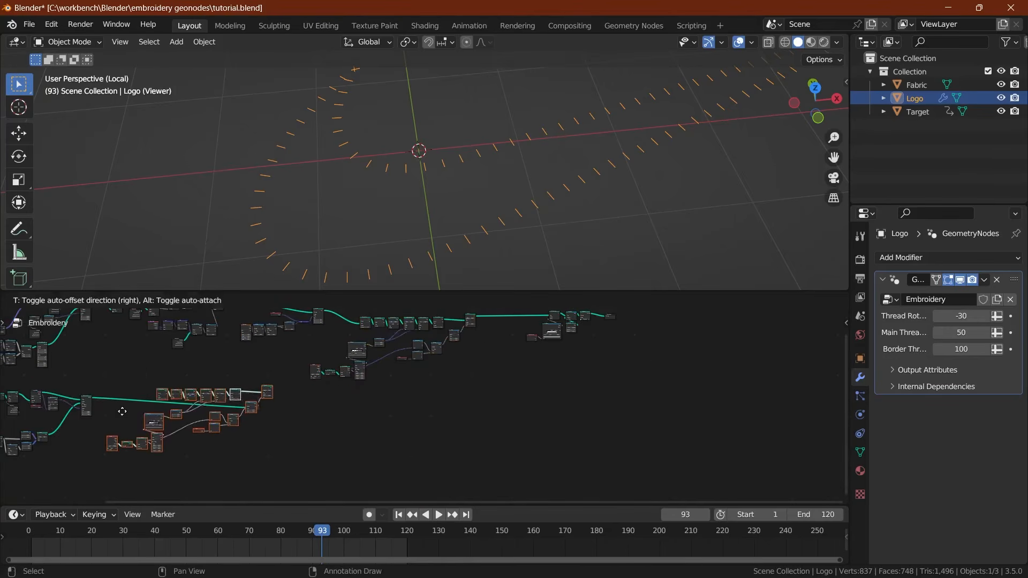
click(286, 426)
Step: Move the Viewer beyond the duplicated nodes and link Instance on Points to the duplicated Resample Curve
drag(249, 411, 706, 395)
click(88, 399)
middle_drag(89, 399, 320, 400)
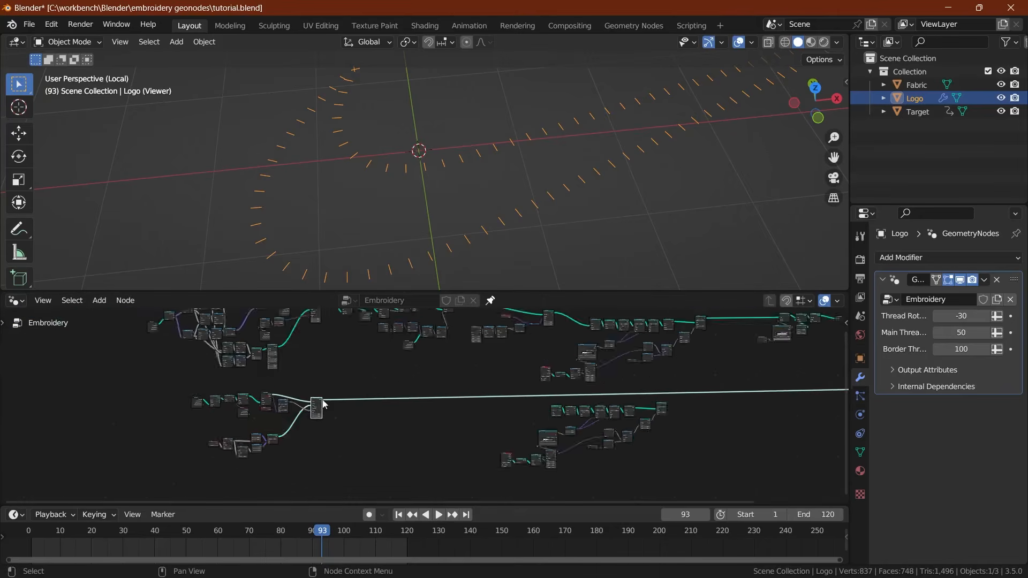
scroll(429, 413, up, 7)
shift+click(672, 409)
key(f)
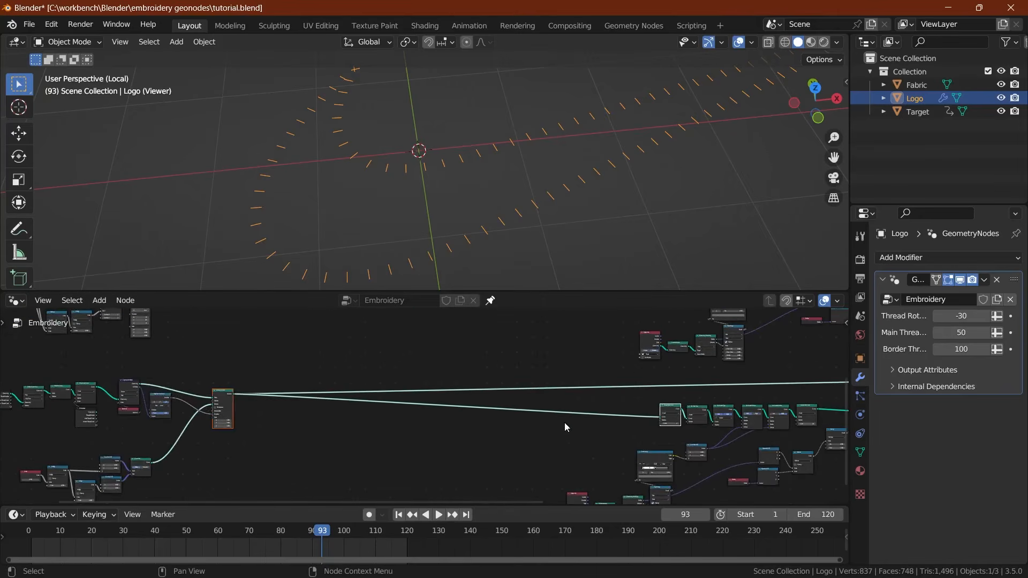
Step: Connect the duplicated Trim Curve's output to the Viewer to preview the border threads, and save the file
scroll(669, 421, up, 6)
middle_drag(676, 421, 345, 416)
scroll(498, 419, up, 3)
scroll(441, 412, up, 5)
scroll(441, 411, down, 9)
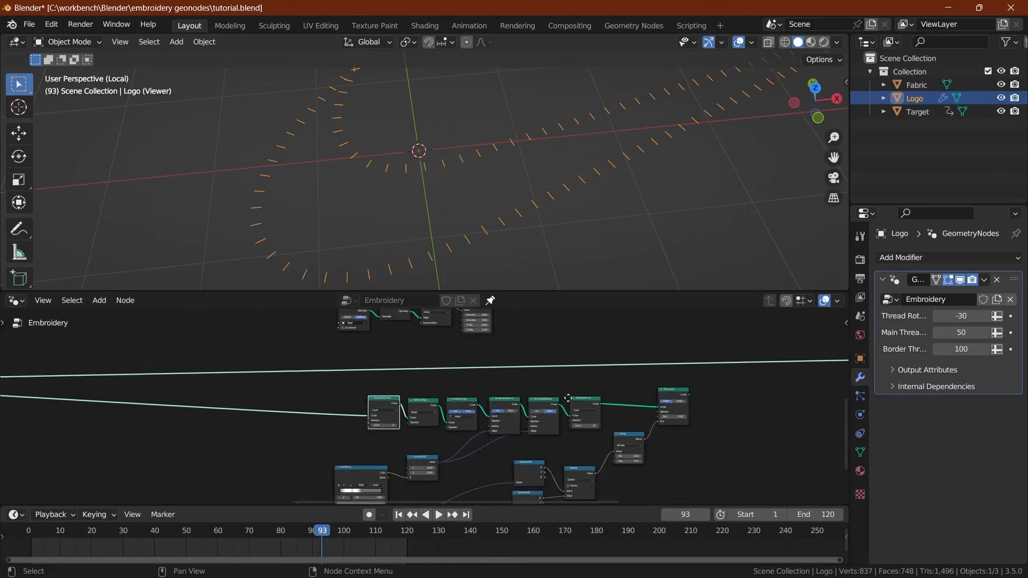
scroll(676, 399, up, 3)
middle_drag(678, 398, 466, 391)
ctrl+shift+click(463, 388)
key(ctrl+s)
middle_drag(413, 207, 433, 243)
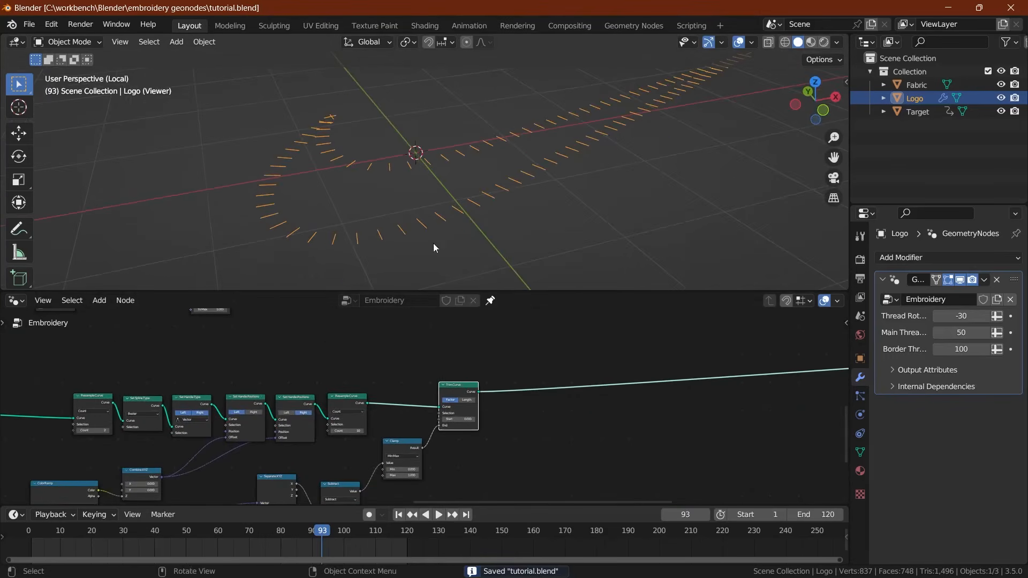
Step: Set the timeline's current frame to 60 to check the border threads
middle_drag(376, 384, 607, 383)
middle_drag(147, 391, 574, 390)
middle_drag(32, 391, 437, 394)
scroll(437, 393, down, 2)
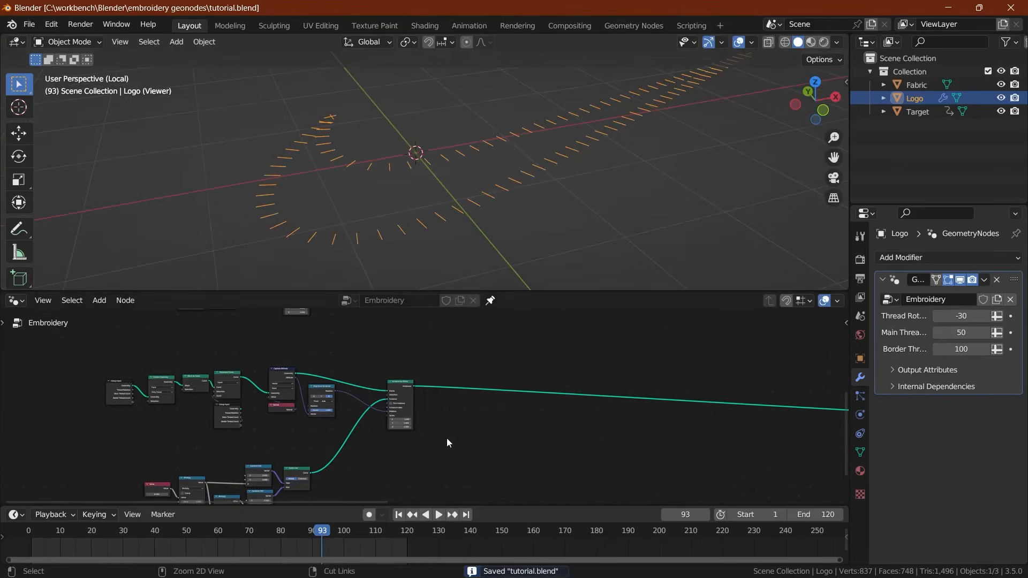
middle_drag(503, 207, 392, 210)
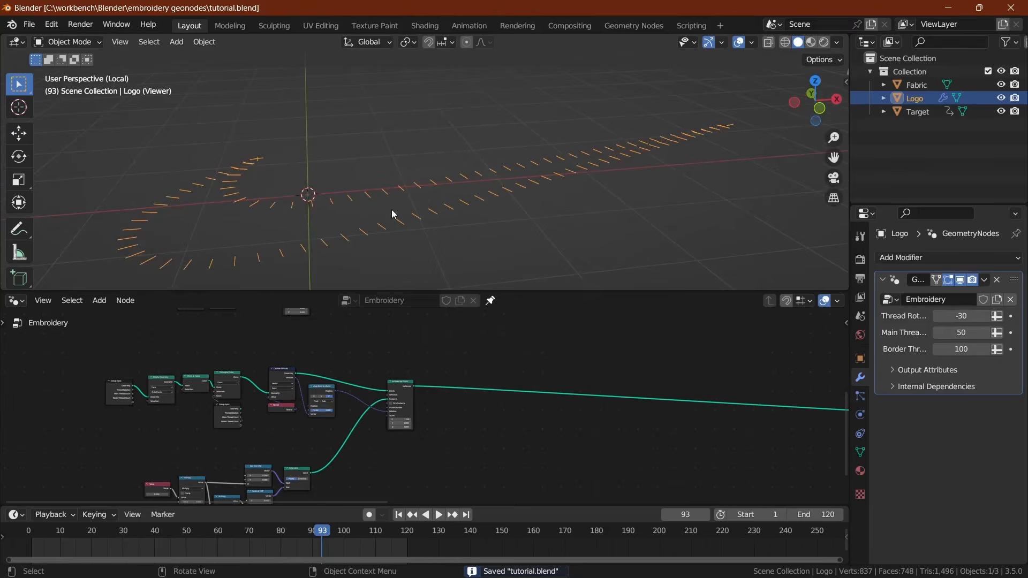
click(220, 531)
Step: Examine the border branch's nodes from Instance on Points through the duplicated curve nodes
scroll(513, 438, down, 2)
middle_drag(694, 450, 322, 399)
scroll(322, 402, up, 7)
middle_drag(214, 324, 452, 408)
scroll(451, 408, down, 5)
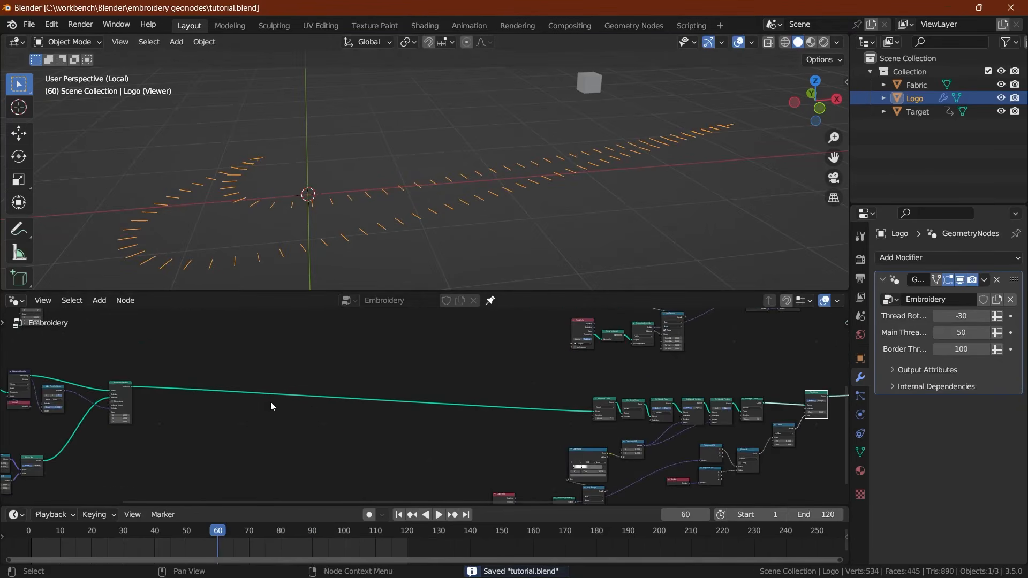
middle_drag(214, 404, 370, 405)
scroll(370, 406, up, 4)
middle_drag(471, 407, 343, 417)
scroll(466, 411, up, 4)
scroll(343, 418, up, 7)
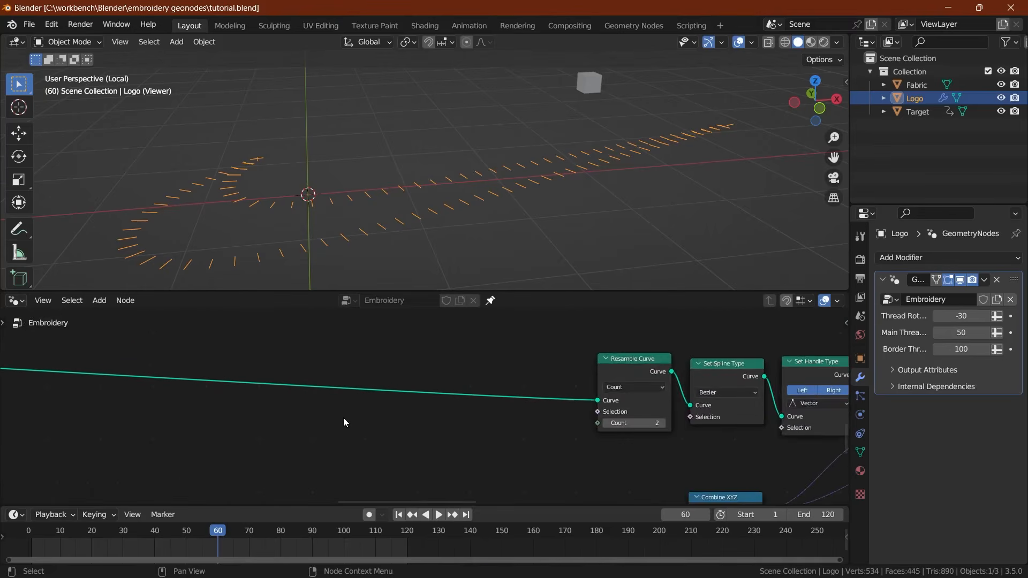
scroll(342, 417, down, 8)
scroll(194, 410, down, 4)
middle_drag(194, 409, 316, 397)
scroll(423, 418, up, 4)
scroll(422, 421, up, 1)
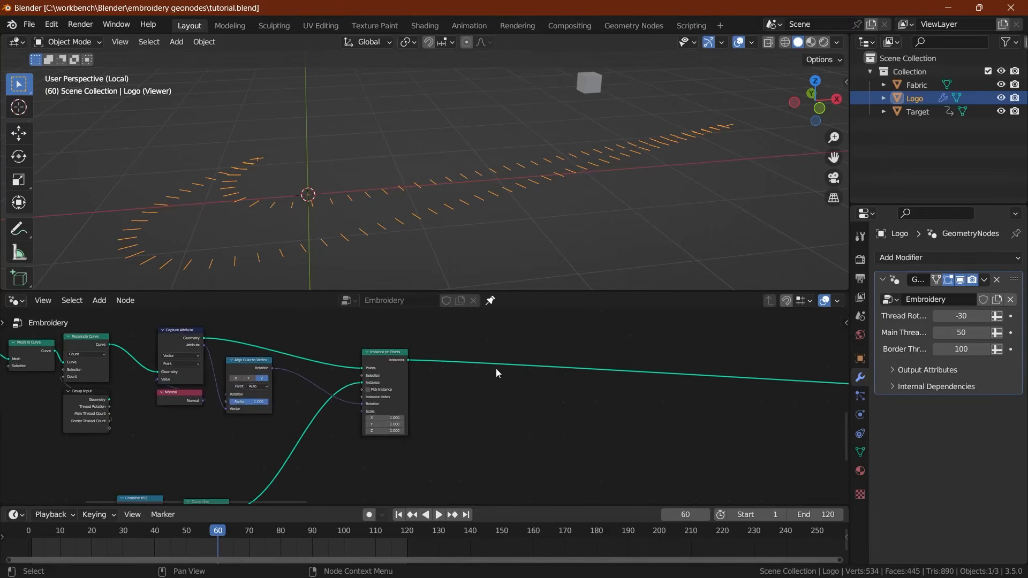
Step: Insert a Realize Instances node right after the border's Instance on Points and save the file
key(shift+a)
text(rea)
key(Return)
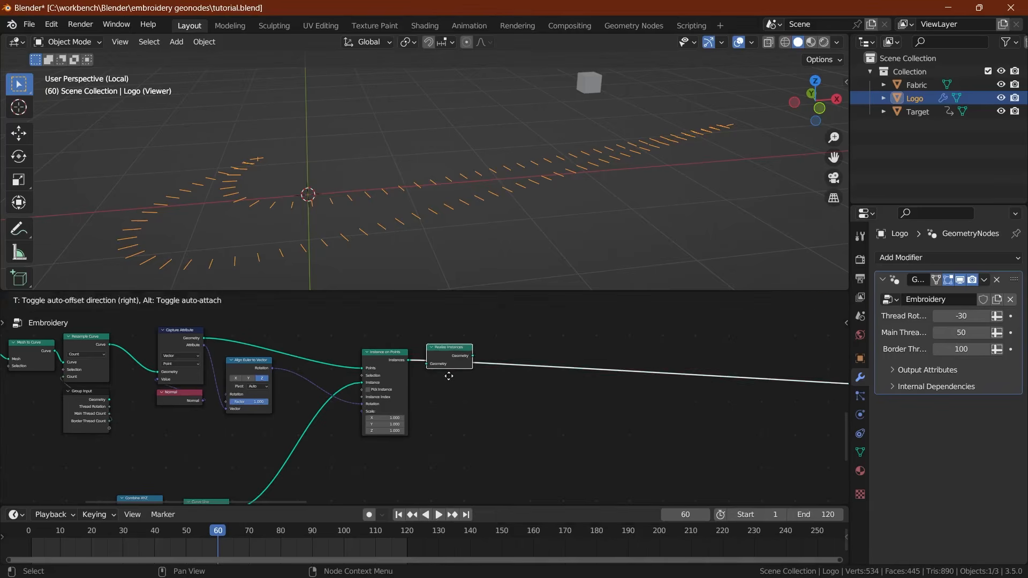
click(448, 376)
key(ctrl+s)
Step: Lower the colour value of the duplicated ColorRamp's middle stop at position 0.285 to reduce the border threads' arch height
scroll(642, 416, down, 1)
scroll(642, 416, down, 10)
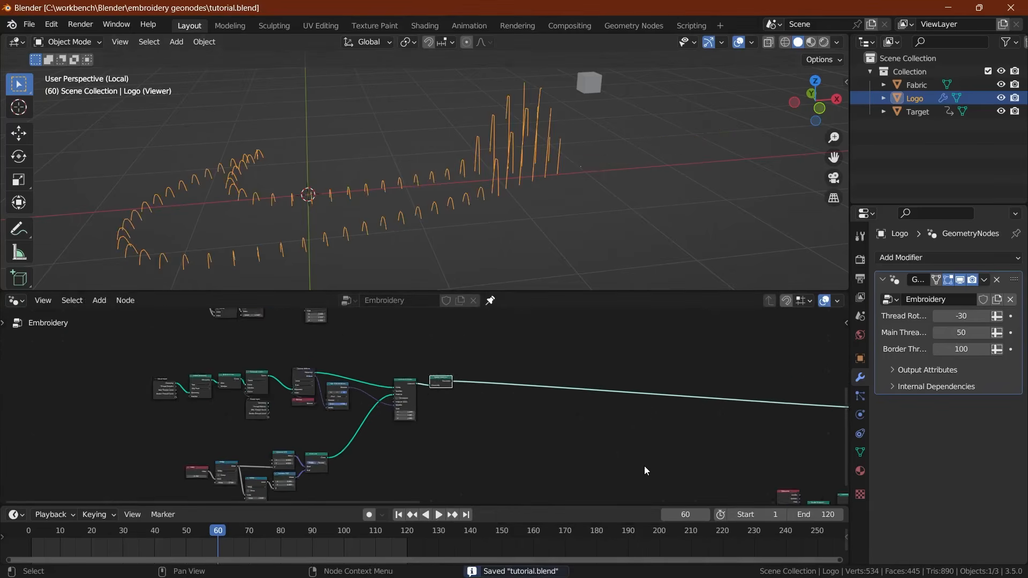
middle_drag(647, 459, 358, 424)
middle_drag(527, 399, 459, 409)
scroll(437, 451, up, 3)
scroll(438, 451, up, 6)
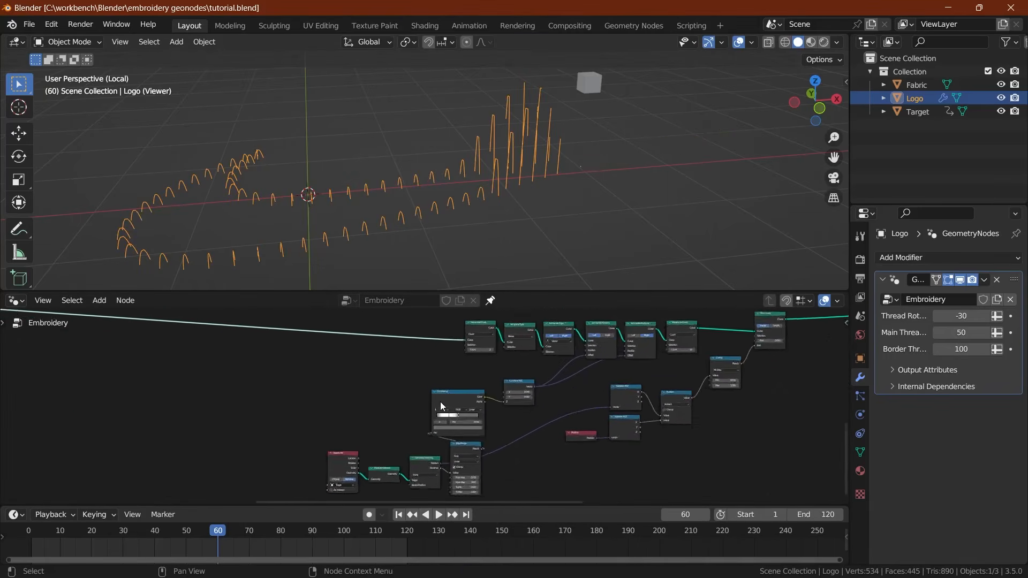
click(493, 348)
click(502, 378)
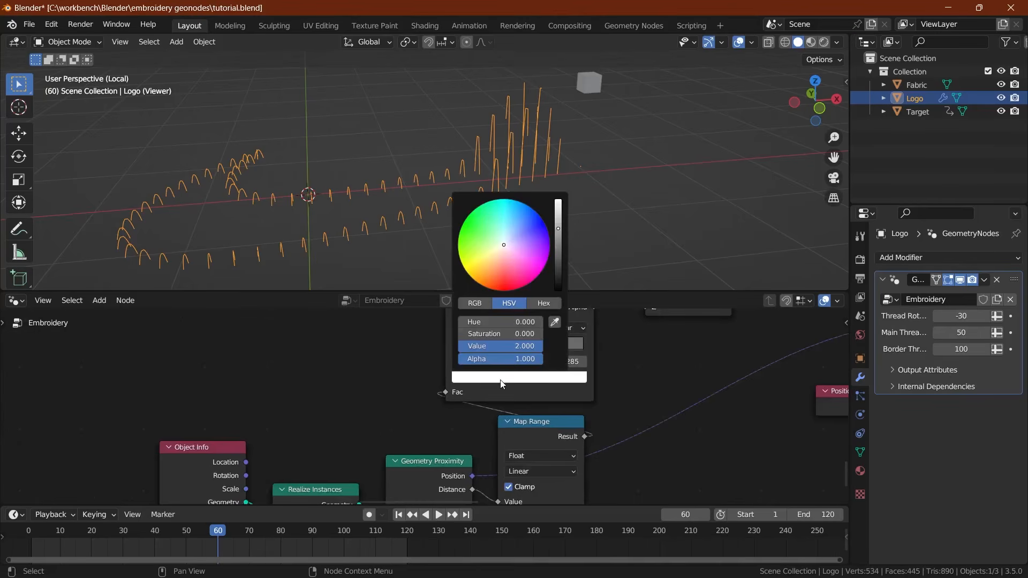
key(Return)
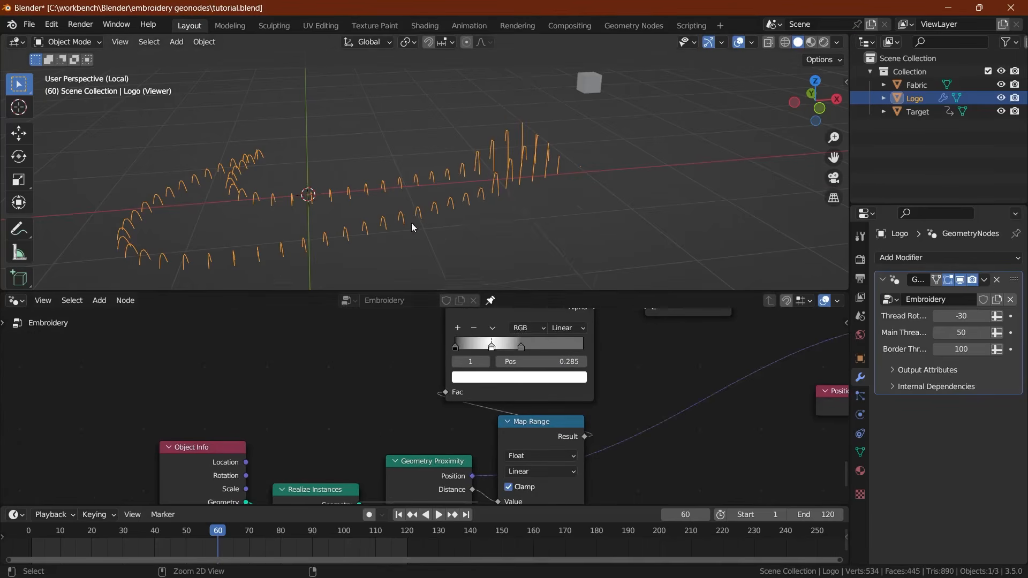
Step: Set the Logo modifier's border thread count to 300 and save the file
middle_drag(412, 224, 365, 224)
key(ctrl+s)
double_click(951, 349)
text(300)
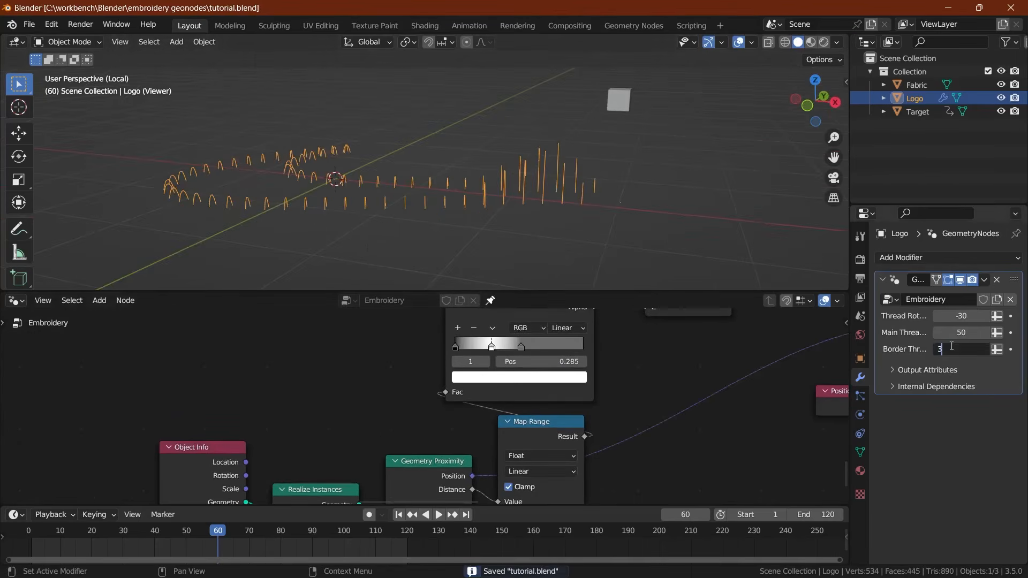
key(Return)
key(ctrl+s)
middle_drag(417, 183, 447, 203)
Step: Duplicate the main branch's Set Curve Radius, Curve to Mesh and Set Material nodes with their inputs and place the copies after the border's Trim Curve
scroll(499, 429, down, 13)
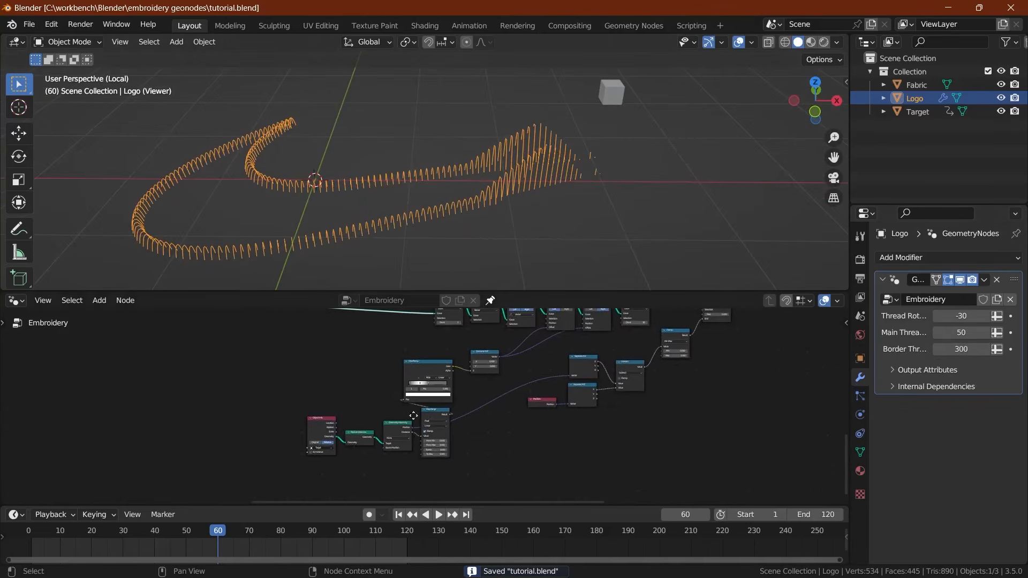
middle_drag(415, 415, 327, 415)
scroll(433, 387, up, 6)
middle_drag(435, 384, 289, 416)
middle_drag(360, 395, 338, 405)
key(ctrl+s)
middle_drag(433, 388, 426, 391)
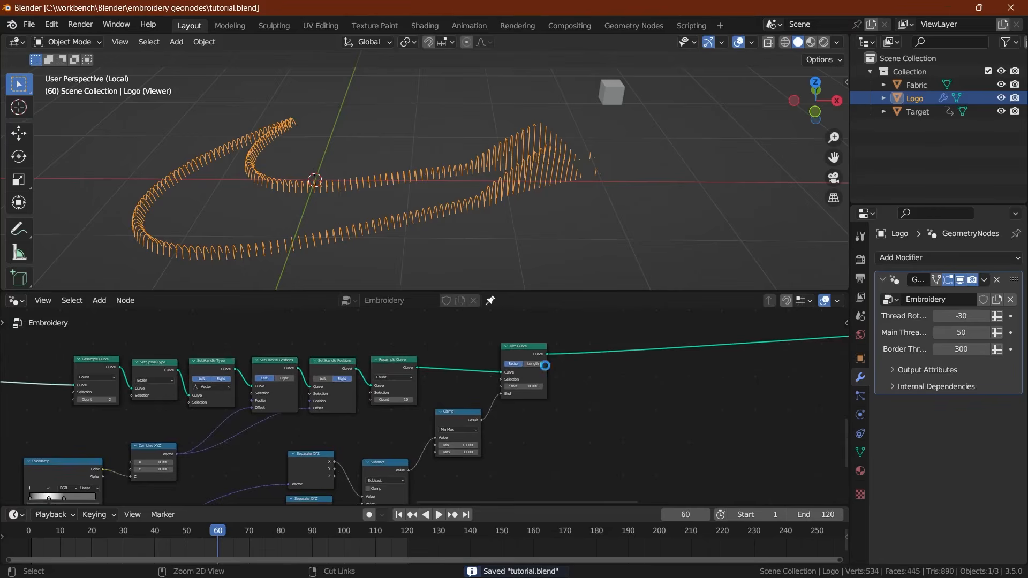
scroll(545, 365, down, 15)
middle_drag(506, 386, 438, 421)
drag(627, 360, 513, 309)
middle_drag(492, 352, 491, 329)
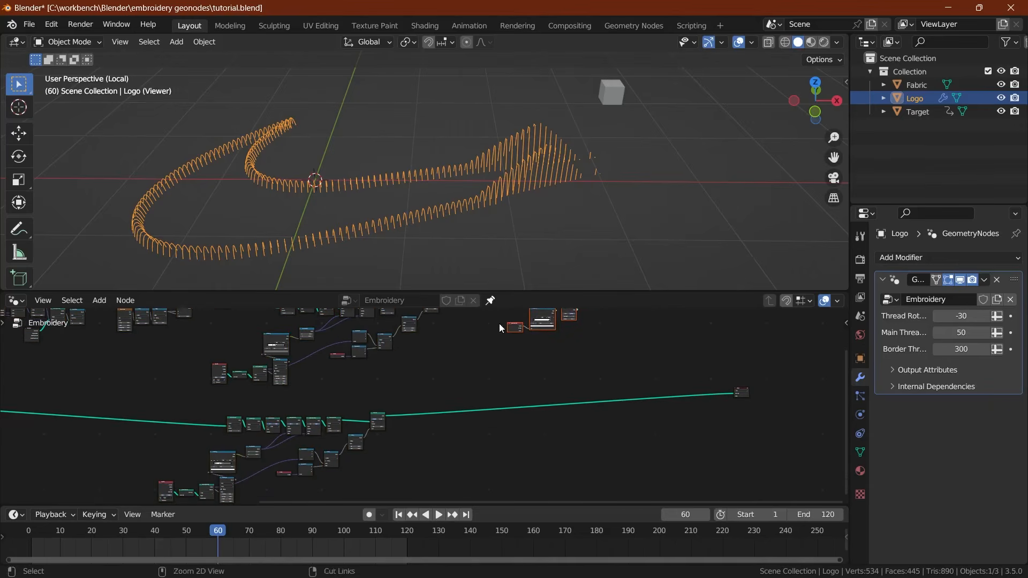
key(shift+d)
click(486, 442)
Step: Connect the border's Trim Curve to the duplicated Set Curve Radius, preview the duplicated Set Material output in the Viewer, and save
scroll(404, 420, up, 3)
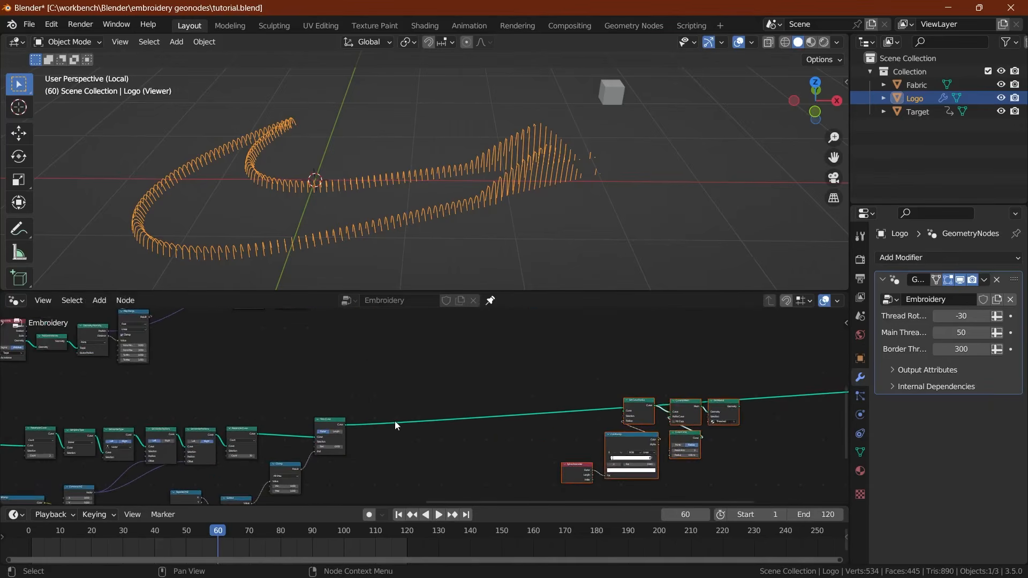
scroll(346, 427, up, 3)
drag(326, 429, 675, 413)
middle_drag(797, 413, 494, 354)
scroll(494, 354, up, 3)
scroll(409, 419, down, 4)
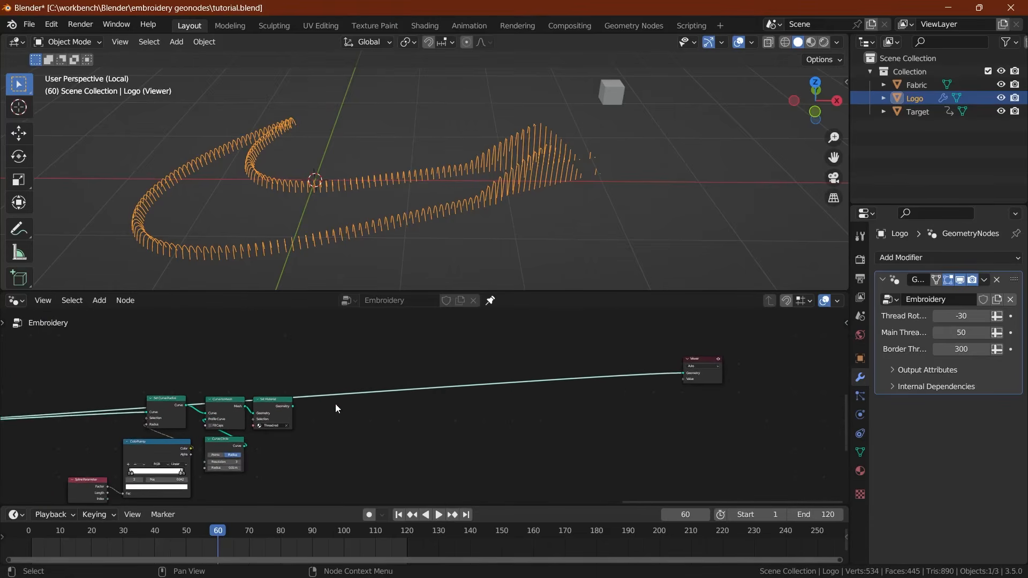
ctrl+shift+click(294, 409)
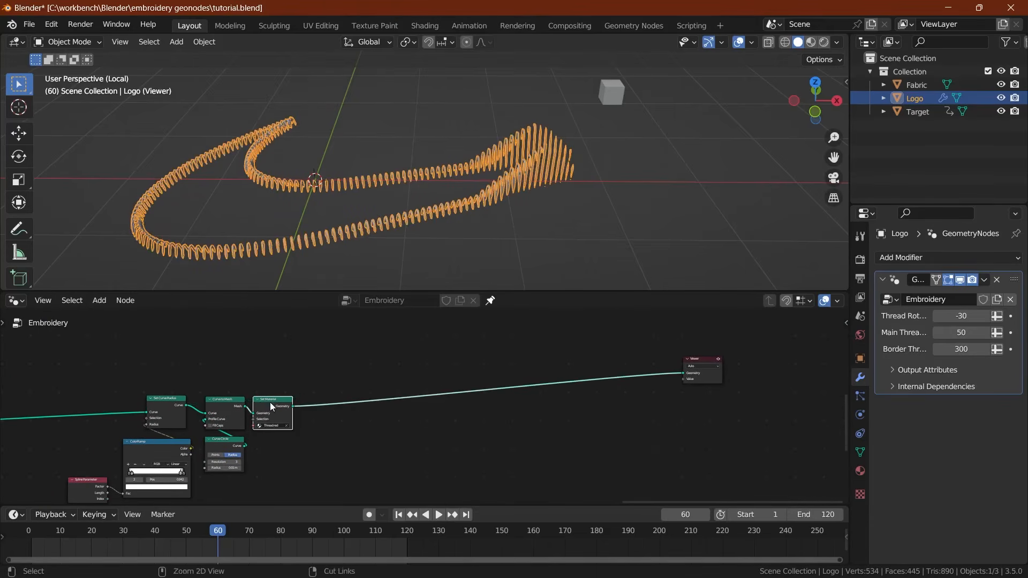
key(ctrl+s)
Step: Switch the 3D viewport to Material Preview shading and select the logo's border threads
click(808, 41)
shift+middle_drag(432, 137, 464, 133)
click(489, 101)
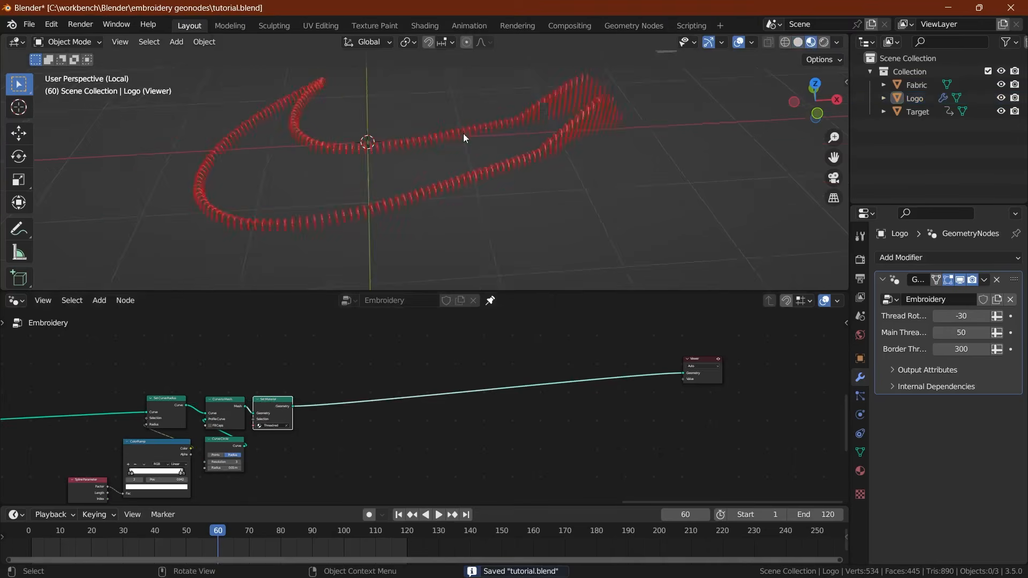
scroll(472, 140, up, 2)
click(503, 172)
Step: Add a second material slot to Logo containing a single-user copy of Thread red, renamed "Thread white"
click(860, 471)
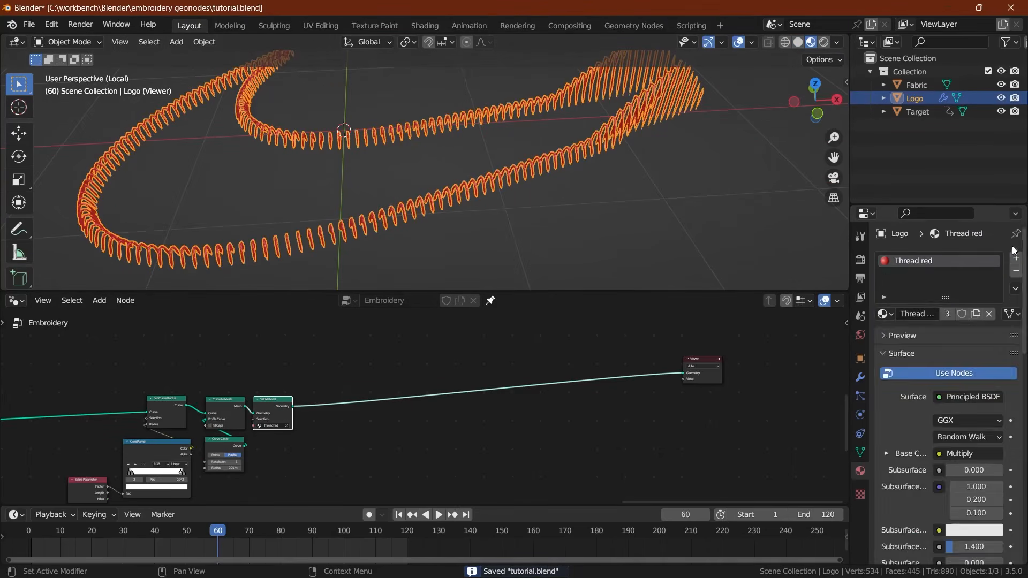
click(1016, 258)
click(884, 341)
click(772, 399)
click(976, 341)
double_click(943, 274)
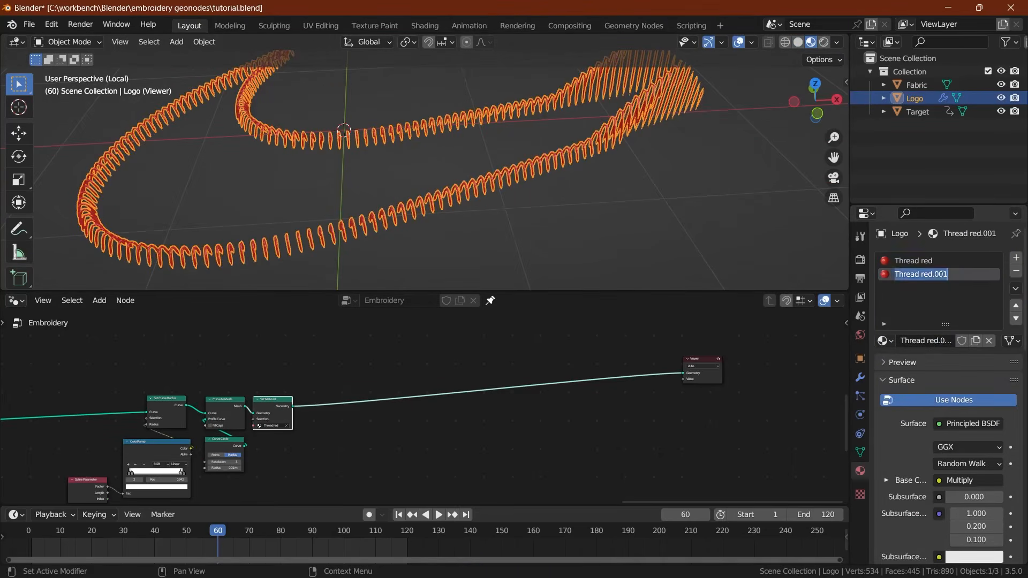
key(BackSpace)
key(BackSpace)
key(BackSpace)
key(BackSpace)
key(BackSpace)
key(BackSpace)
key(BackSpace)
key(BackSpace)
text(white)
key(Return)
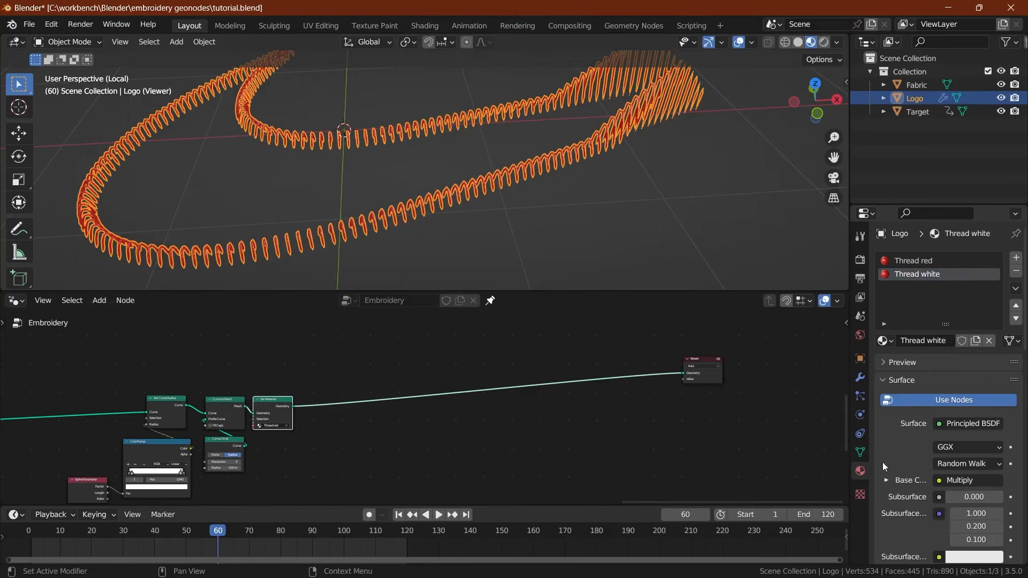
Step: Desaturate input A of Thread white's Multiply base colour to light grey and save the file
scroll(883, 462, down, 5)
click(886, 373)
click(974, 473)
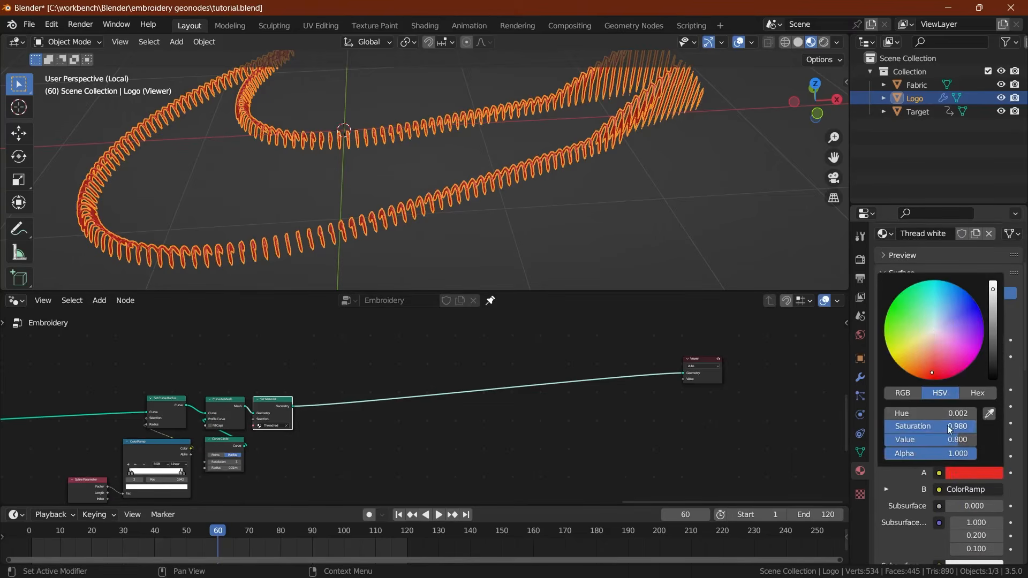
drag(951, 427, 895, 426)
drag(993, 322, 993, 311)
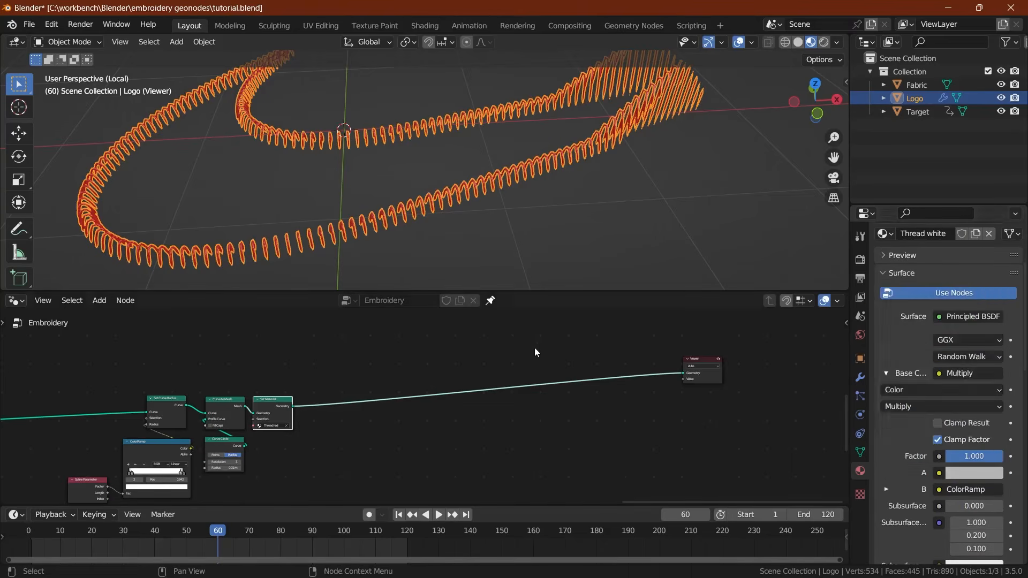
key(ctrl+s)
Step: Assign the Thread white material in the border branch's Set Material node
middle_drag(400, 385, 697, 371)
scroll(528, 411, up, 7)
middle_drag(527, 410, 498, 418)
click(581, 420)
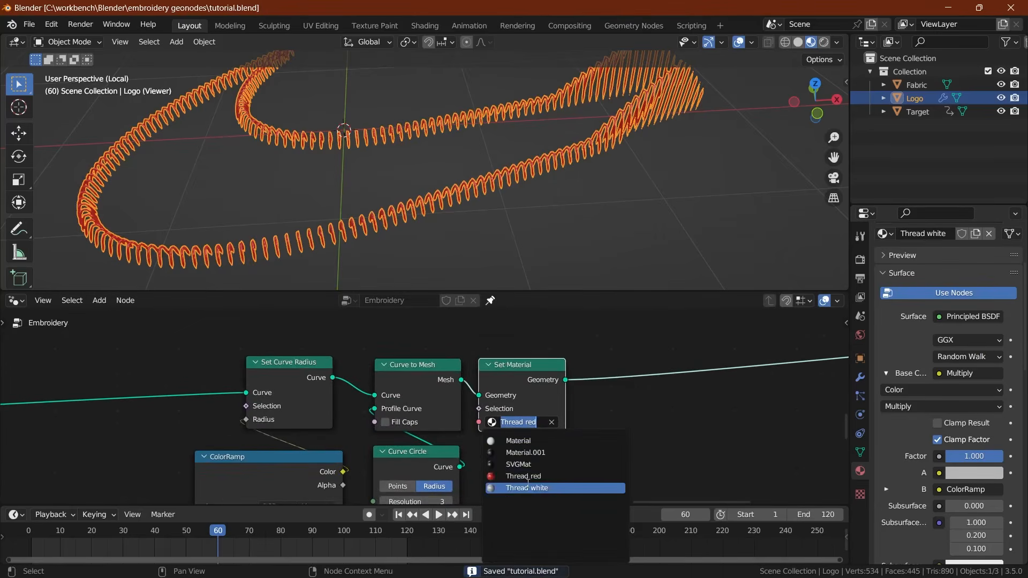
click(557, 487)
scroll(481, 419, down, 3)
scroll(481, 419, down, 4)
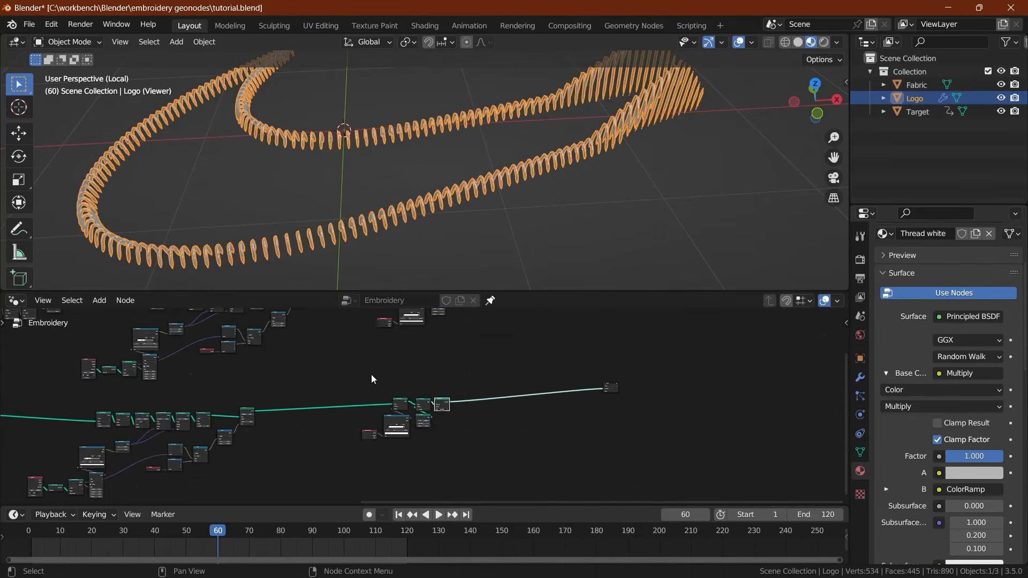
Step: Move the Group Output node farther away from the main branch's Set Material node and save the file
middle_drag(371, 375, 378, 417)
drag(487, 325, 512, 344)
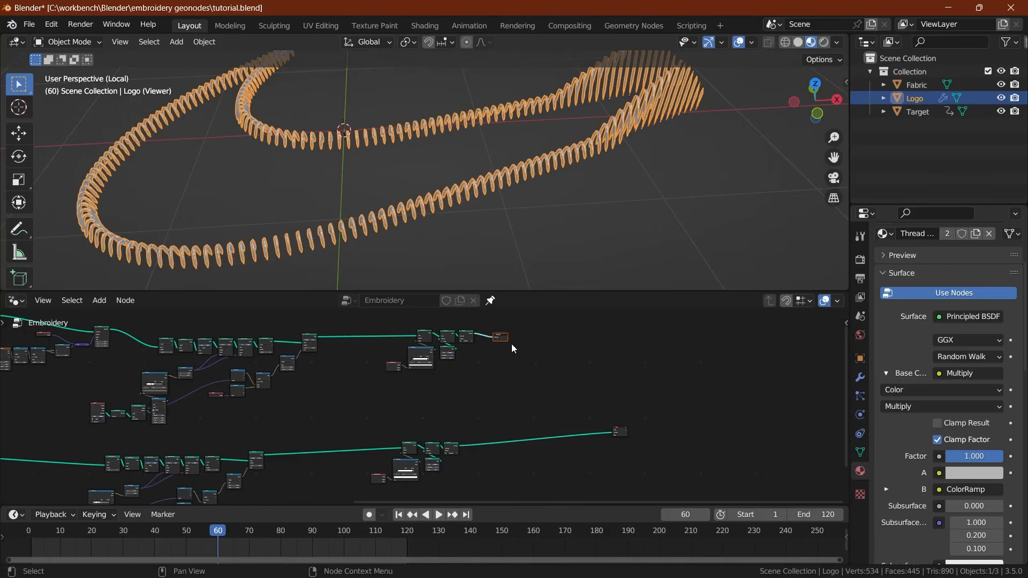
key(g)
click(652, 370)
middle_drag(381, 408, 419, 379)
key(ctrl+s)
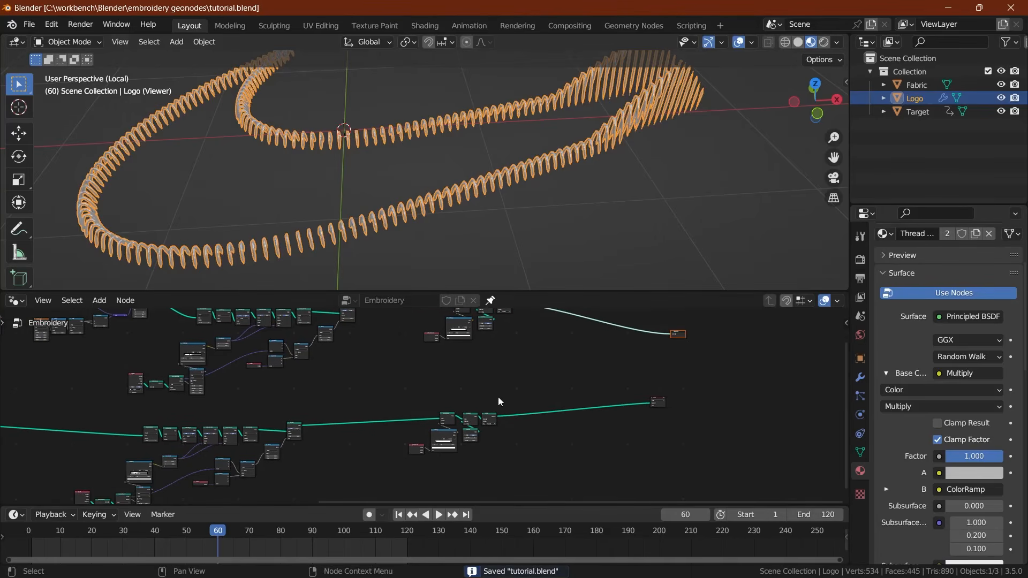
Step: Merge the border and main Set Material outputs with a Join Geometry node and position it between the two branches
middle_drag(503, 395, 453, 423)
ctrl+shift+right_drag(439, 442, 464, 347)
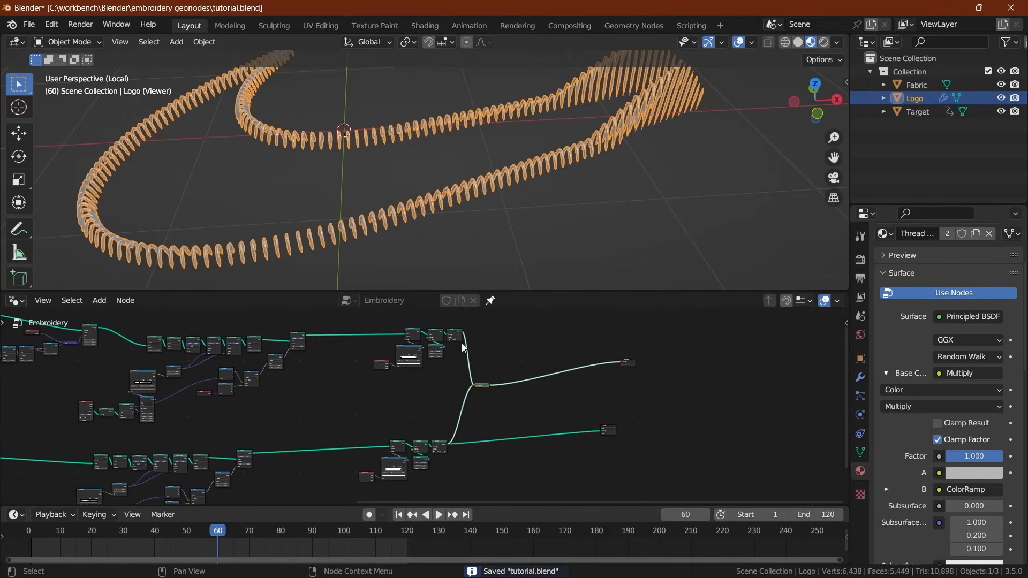
scroll(463, 354, up, 6)
middle_drag(450, 412, 492, 355)
scroll(480, 379, up, 3)
key(g)
click(610, 366)
Step: Delete the Viewer node and save the file
click(821, 463)
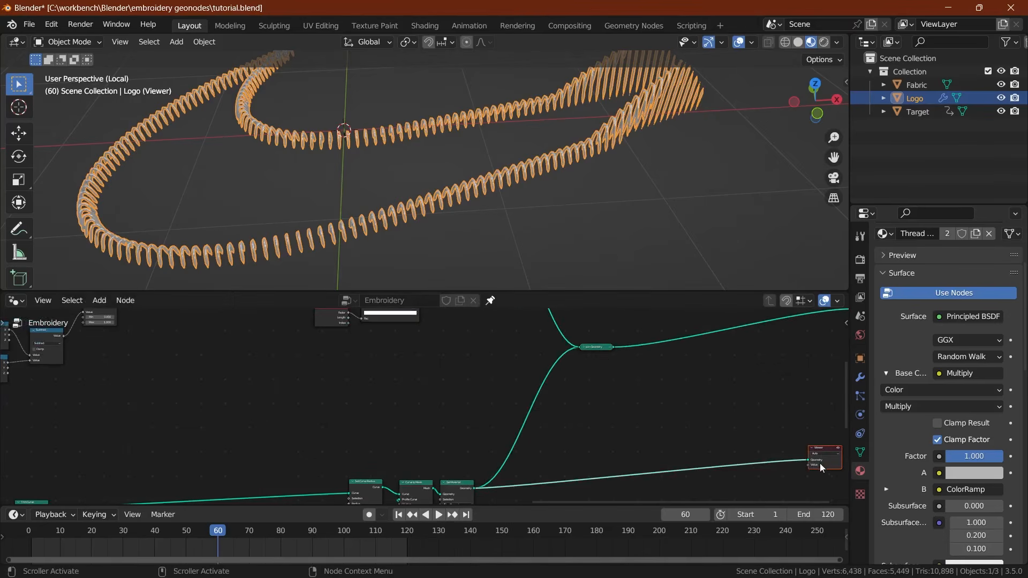
key(x)
key(ctrl+s)
middle_drag(531, 154, 507, 152)
scroll(468, 191, down, 4)
Step: Set the timeline's current frame to 52, save, and inspect the combined red and white threads
click(193, 531)
key(ctrl+s)
middle_drag(380, 216, 446, 177)
scroll(445, 177, up, 4)
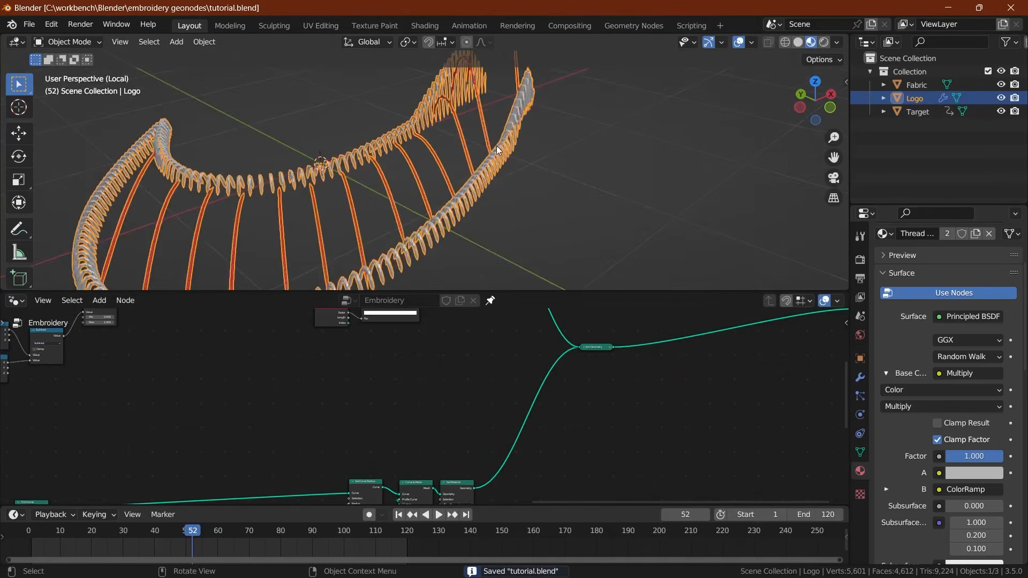
middle_drag(497, 150, 560, 163)
Step: Exit local view, save the file, and hide the viewport overlays
click(738, 42)
scroll(554, 108, down, 4)
click(739, 42)
key(KP_Divide)
scroll(454, 169, up, 5)
scroll(584, 194, down, 3)
key(ctrl+s)
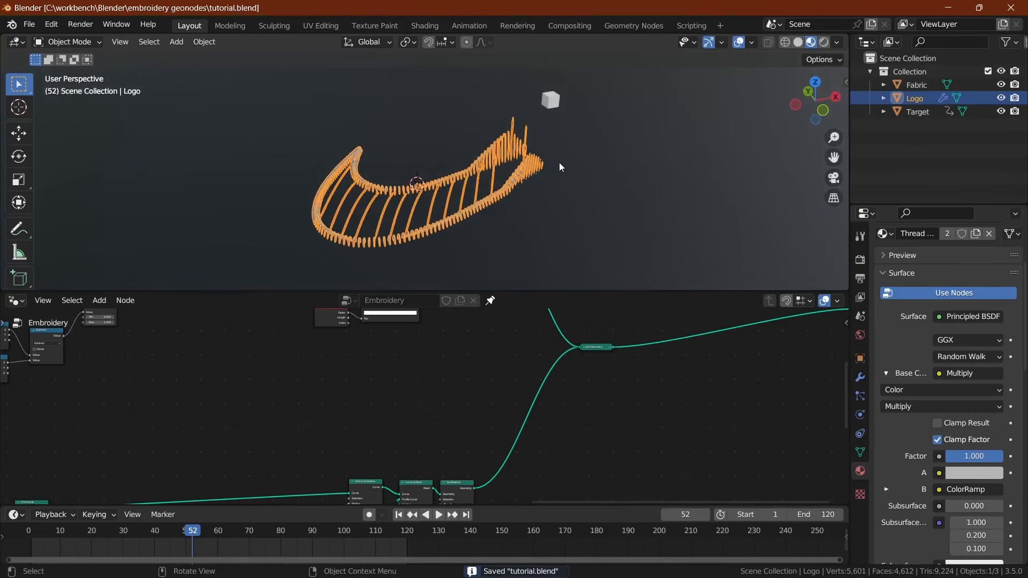
click(738, 43)
scroll(490, 181, up, 3)
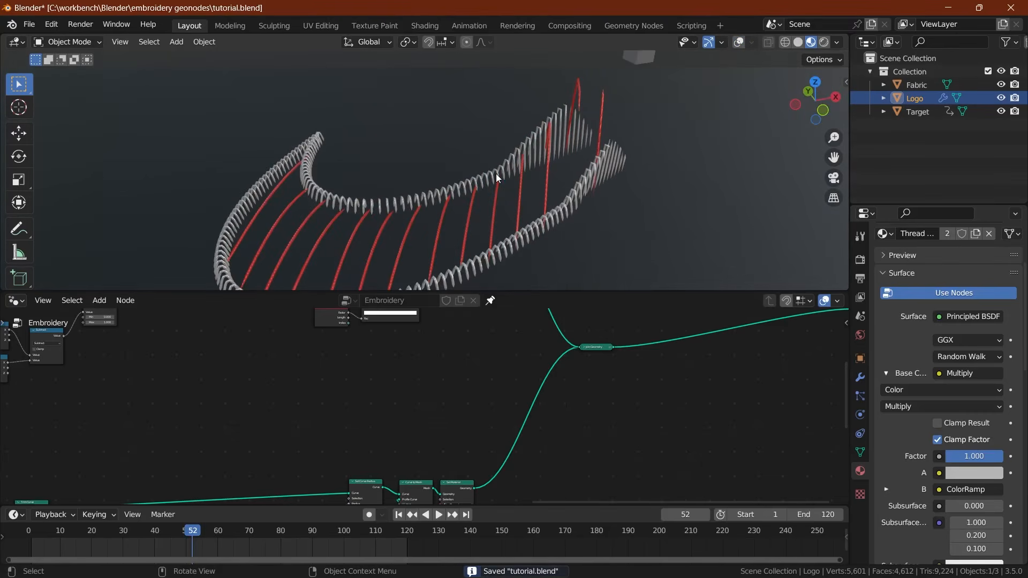
Step: Set both the main and border thread counts of the Embroidery modifier to 500
click(860, 378)
click(962, 332)
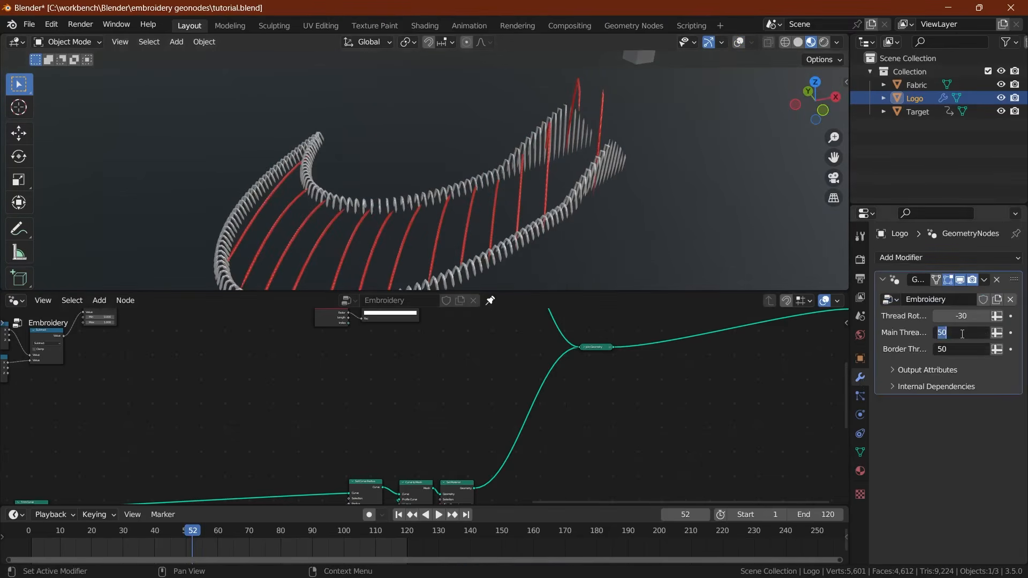
text(500)
key(Return)
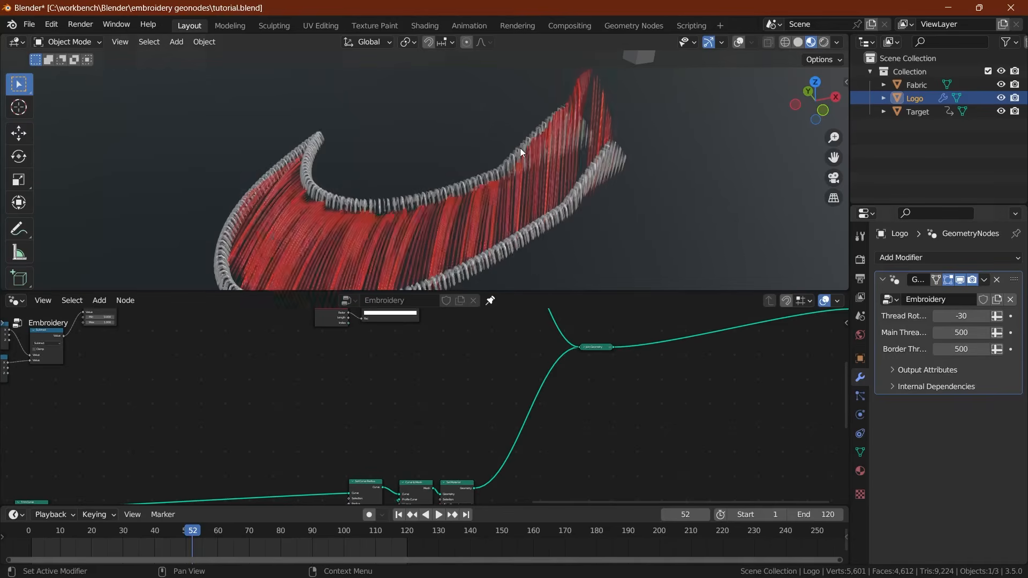
Step: Set the main thread count to 300 and save the file
click(959, 332)
text(300)
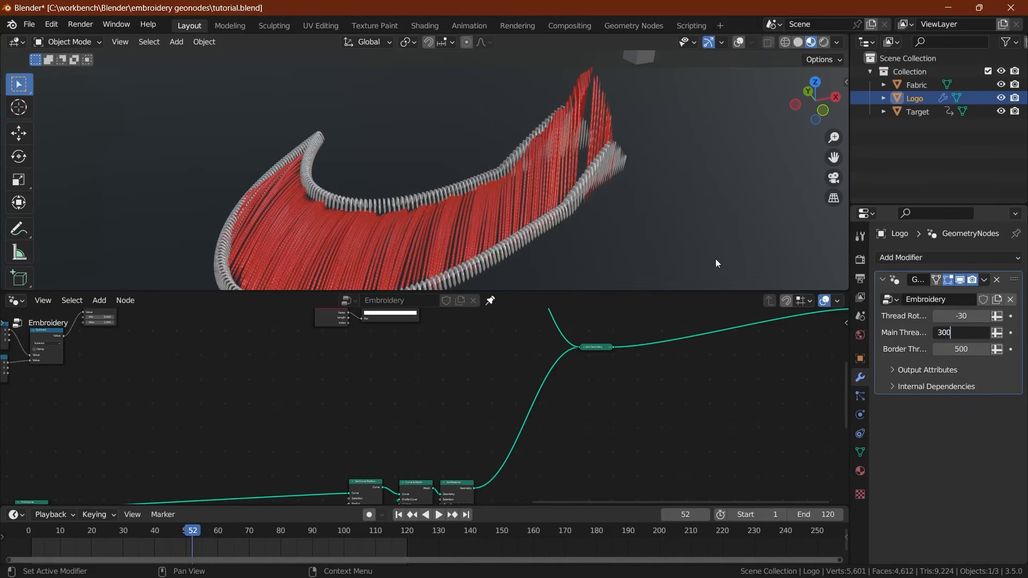
key(Return)
key(ctrl+s)
Step: Enlarge the 3D viewport by shrinking the node editor, and frame the whole logo
middle_drag(547, 152, 452, 174)
drag(227, 291, 229, 372)
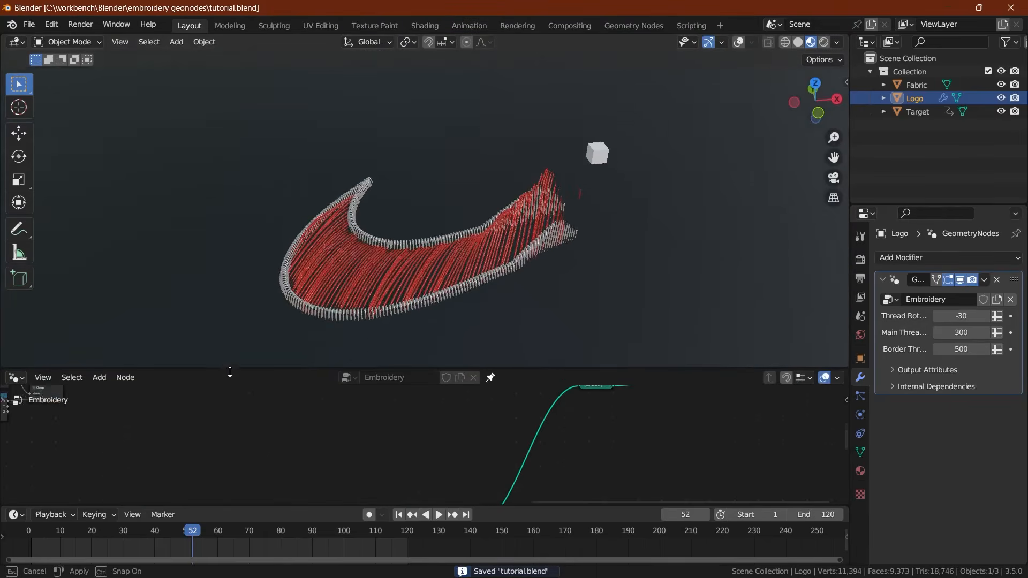
middle_drag(229, 369, 342, 211)
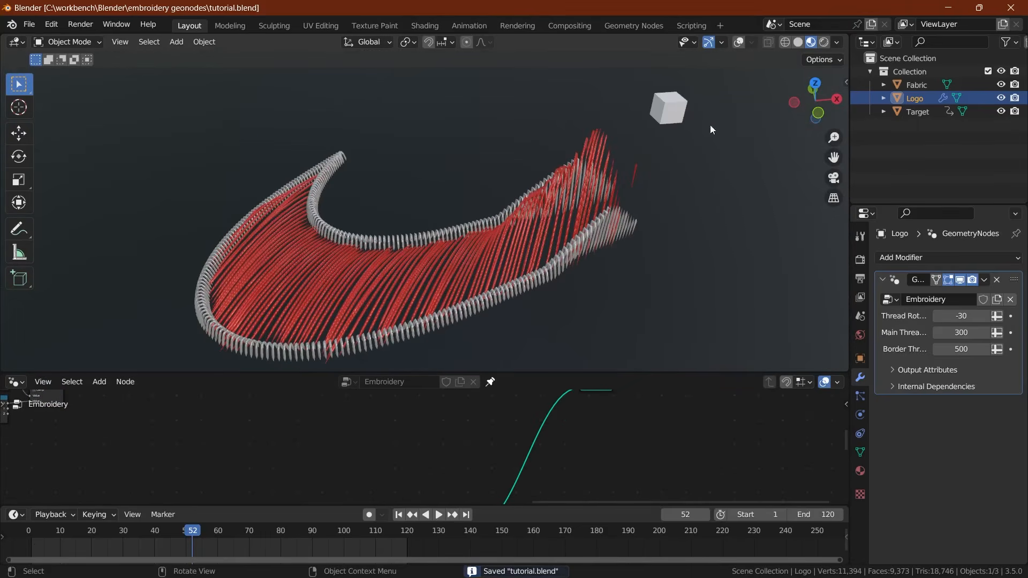
Step: Disable the Target cube in renders and select the logo again
click(672, 111)
click(1015, 111)
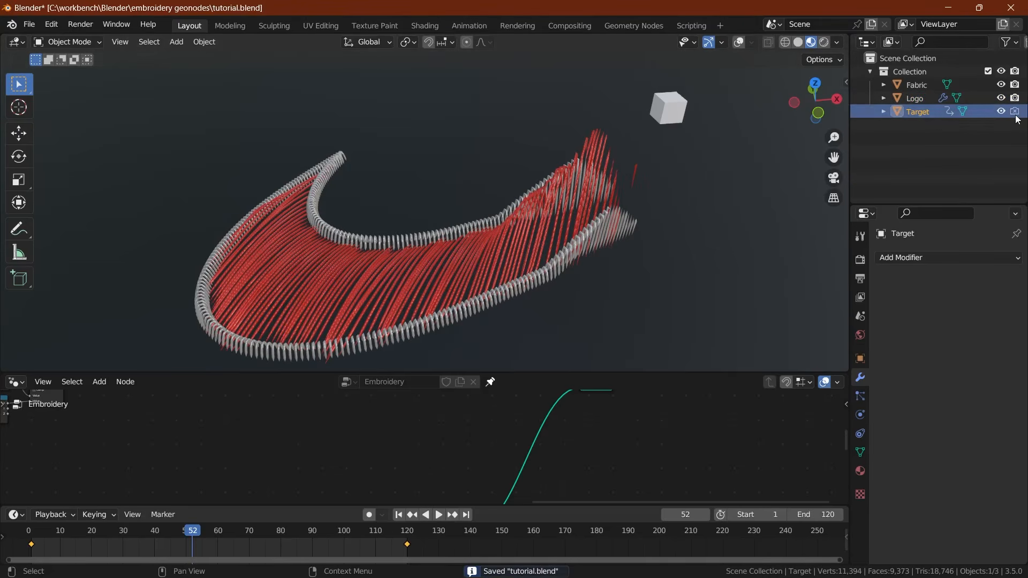
click(572, 244)
Step: Enable Ambient Occlusion and Screen Space Reflections for the Eevee render engine and save the file
click(860, 260)
click(979, 258)
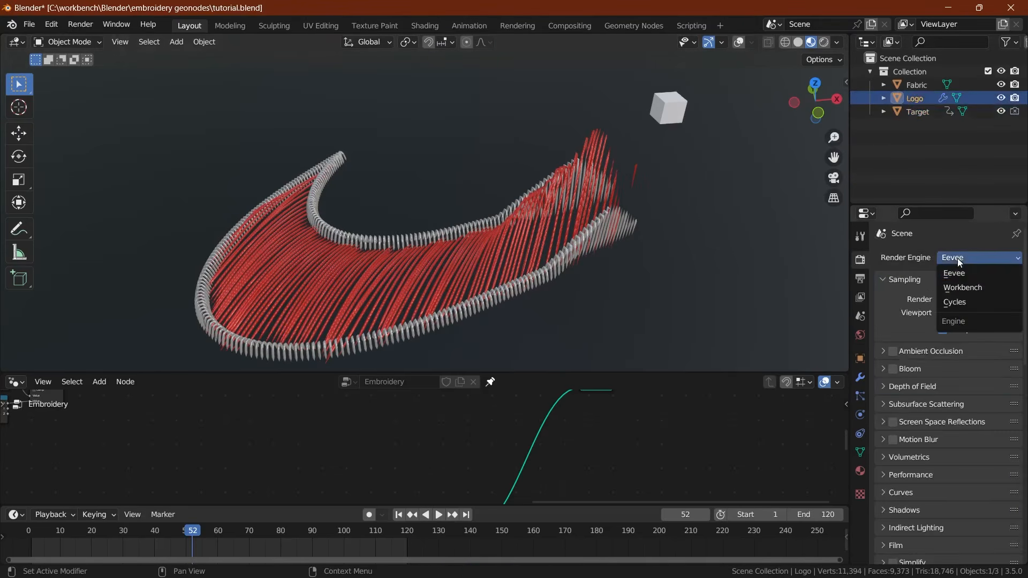
click(893, 352)
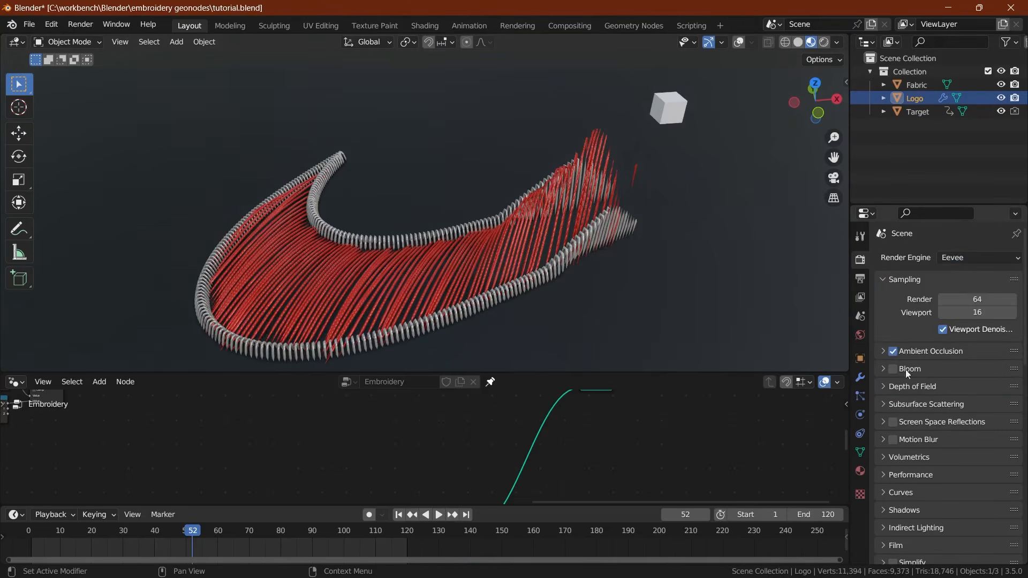
click(893, 422)
mouse_move(593, 219)
middle_down()
mouse_move(574, 217)
mouse_move(605, 212)
middle_up()
key(ctrl+s)
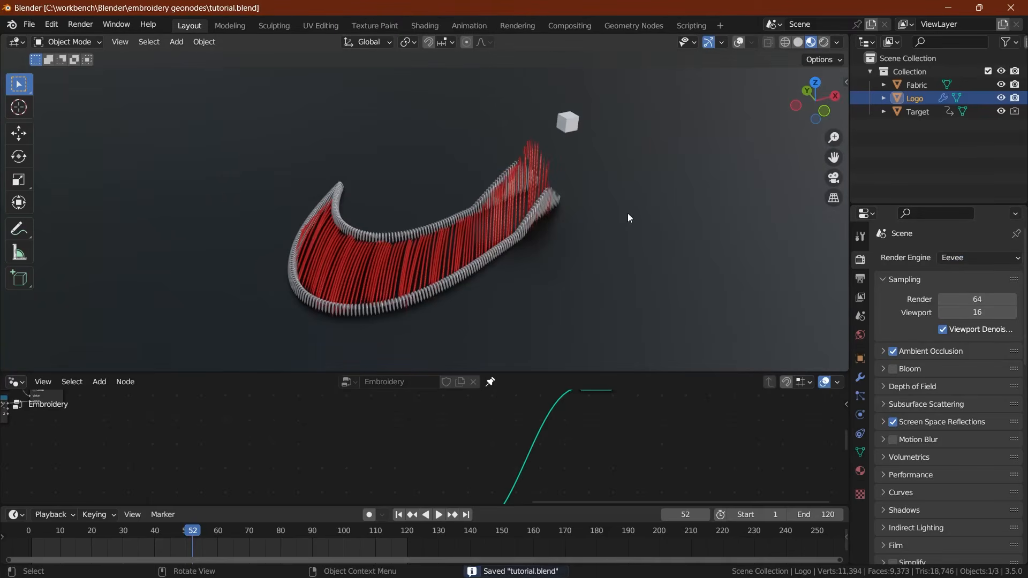
Step: Load the fabric_130 albedo, roughness and normal textures into the Fabric plane's material using Principled Texture Setup in the Shading workspace
click(628, 213)
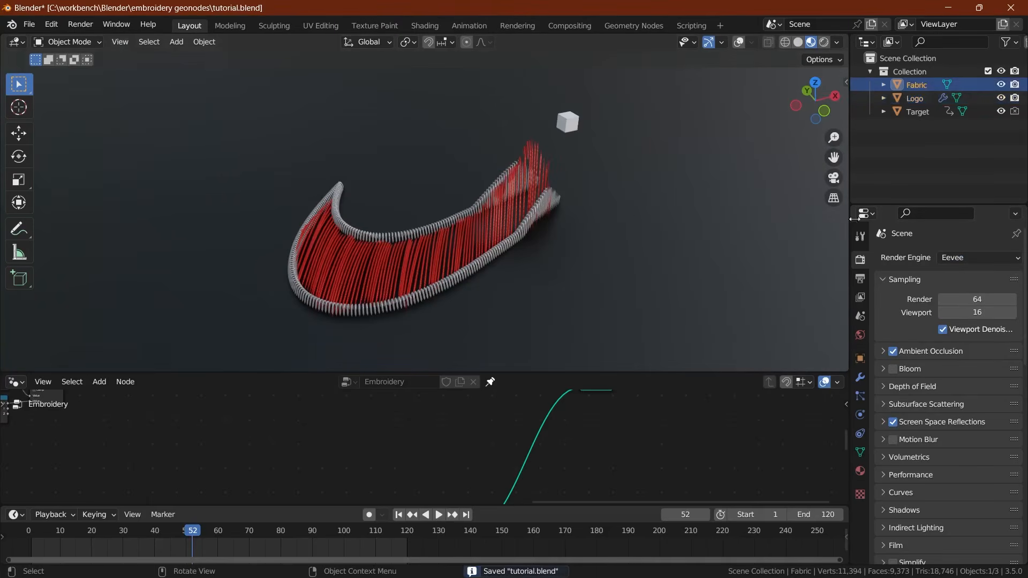
click(425, 26)
key(ctrl+shift+t)
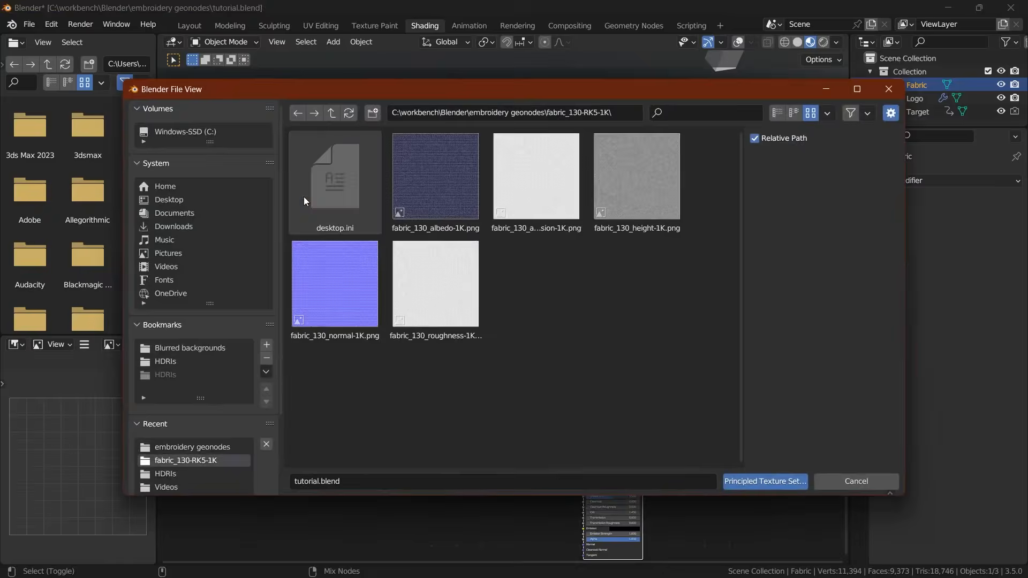
drag(303, 200, 345, 283)
key(Return)
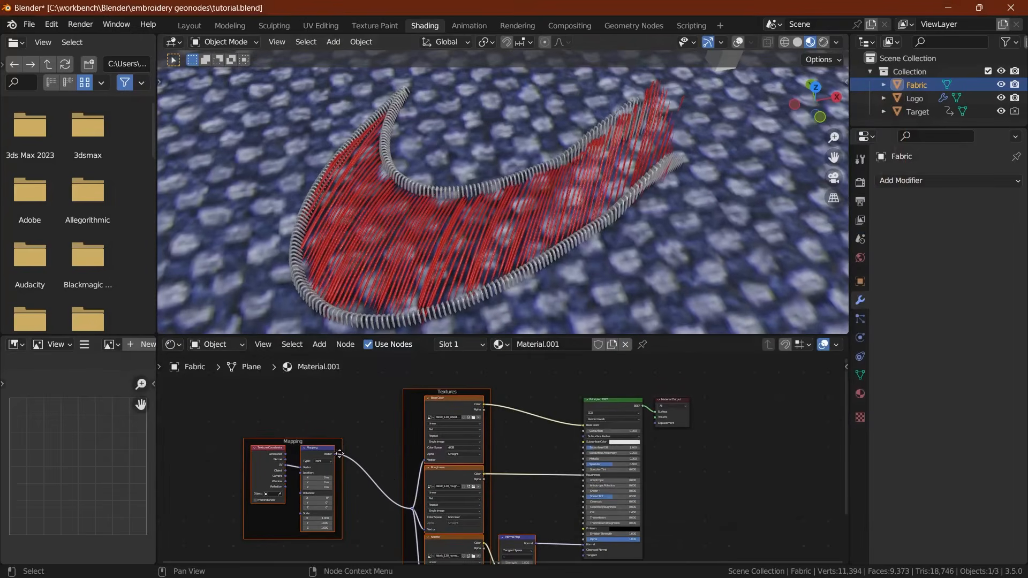
Step: Try 4 and 5 for the fabric material's Mapping scale, save, and set the scale to 6
middle_drag(369, 464, 395, 447)
scroll(395, 466, up, 8)
middle_drag(370, 541, 465, 448)
drag(385, 435, 419, 462)
text(4)
key(Return)
text(5)
key(Return)
key(ctrl+s)
scroll(452, 415, down, 5)
text(6)
key(Return)
Step: Collapse the fabric material's selected mapping, texture and normal map nodes
scroll(476, 415, down, 5)
key(h)
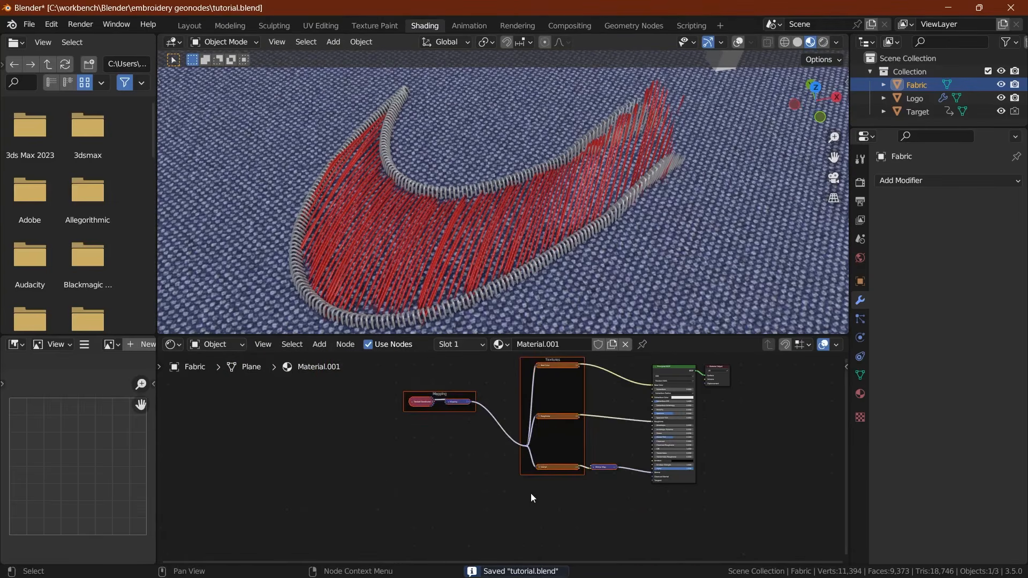
Step: Expand the collapsed fabric material nodes and insert a ColorRamp between the Base Color texture and the Principled BSDF
key(h)
drag(545, 467, 488, 472)
scroll(562, 409, up, 8)
middle_drag(562, 410, 432, 446)
key(shift+a)
mouse_move(428, 457)
click(506, 297)
click(464, 378)
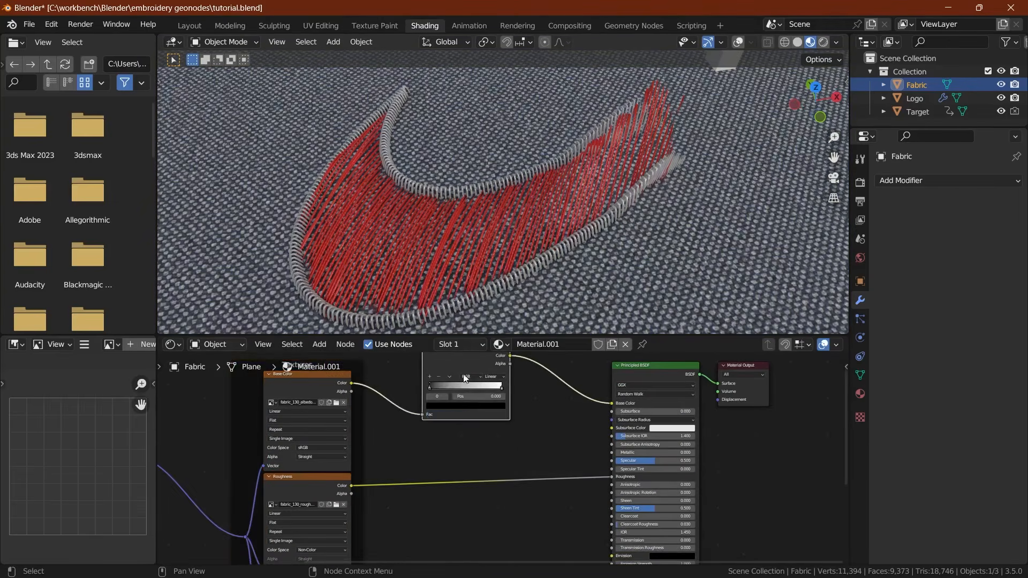
Step: Darken the white end stop of the fabric material's ColorRamp to a near-black grey and save the file
click(501, 387)
click(486, 406)
click(492, 343)
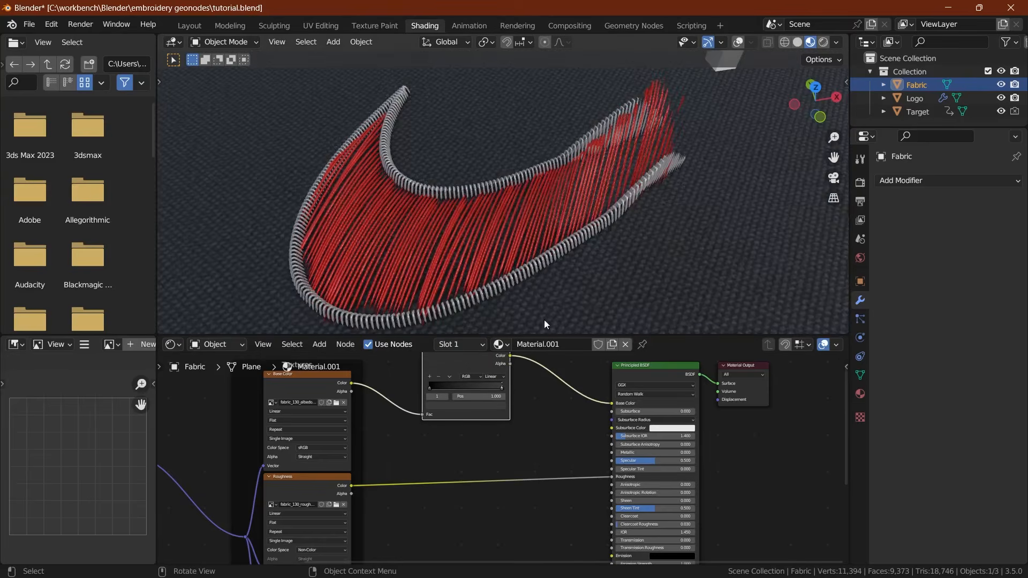
middle_drag(544, 320, 530, 210)
key(ctrl+s)
Step: Set the fabric material's Mapping scale to 8 on all axes and check the weave around the logo
scroll(510, 220, down, 1)
middle_drag(198, 506, 405, 424)
scroll(404, 424, up, 3)
text(8)
key(Return)
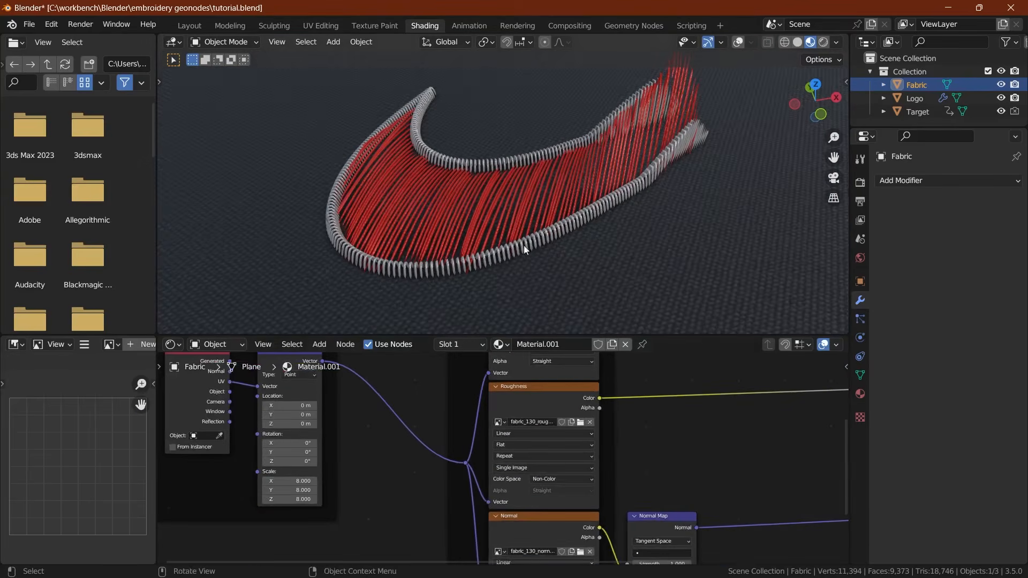
middle_drag(524, 245, 539, 213)
scroll(575, 186, down, 2)
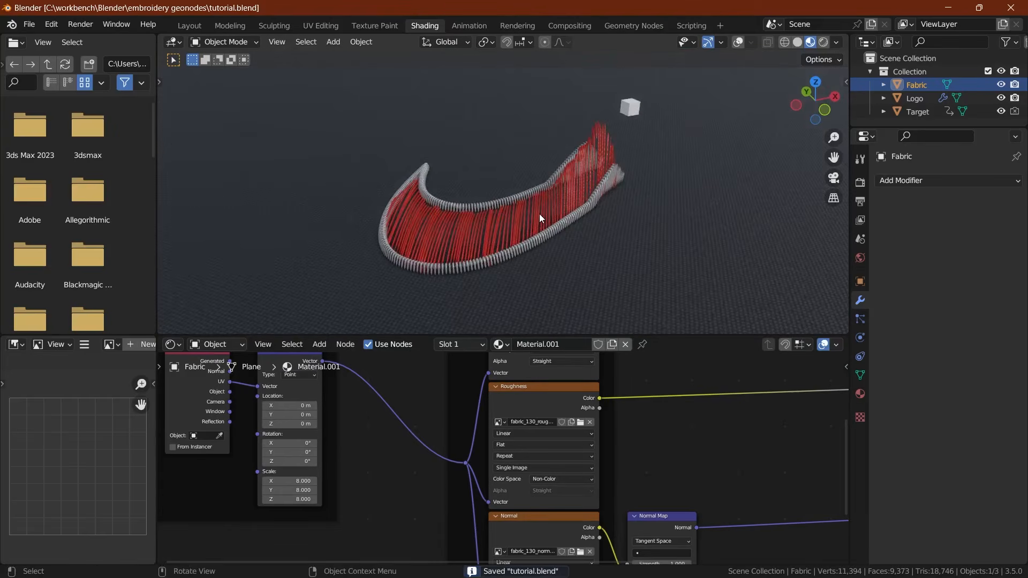
Step: Return to the Layout workspace, select the logo, save the file and display its Embroidery modifier settings
click(190, 25)
middle_drag(427, 178, 372, 204)
scroll(327, 252, up, 4)
click(315, 269)
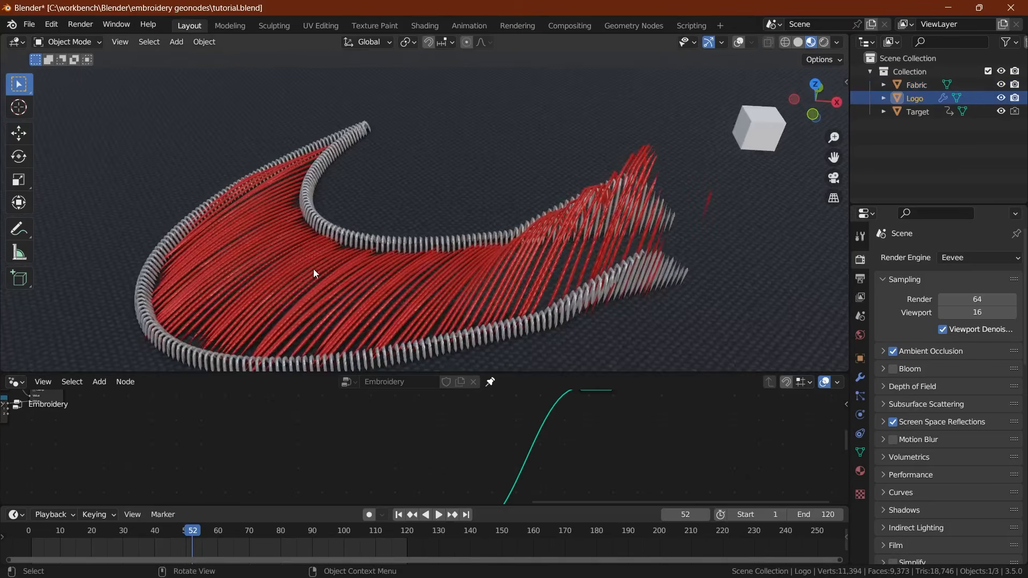
shift+middle_drag(314, 271, 344, 204)
key(ctrl+s)
click(860, 378)
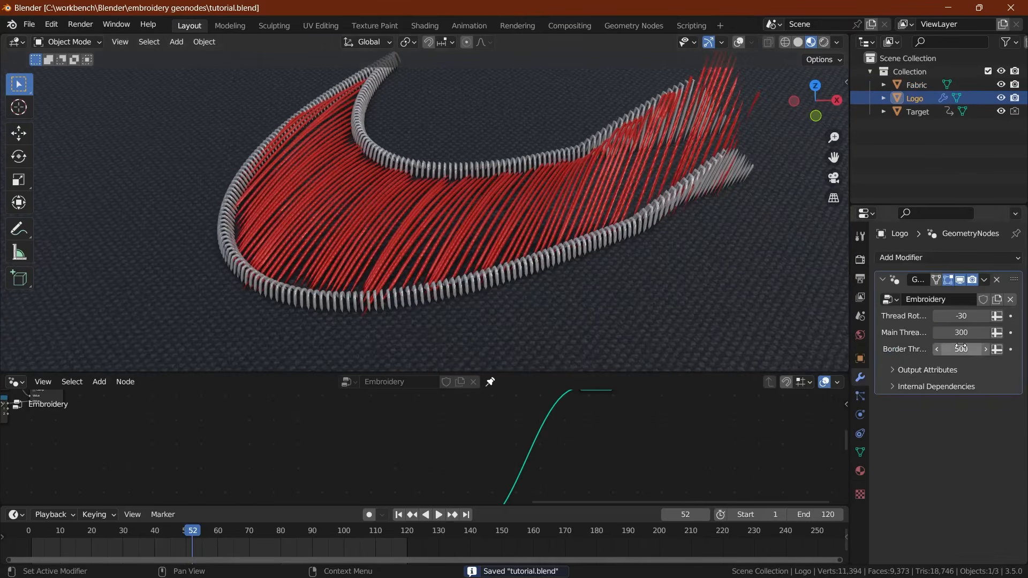
middle_drag(637, 323, 371, 292)
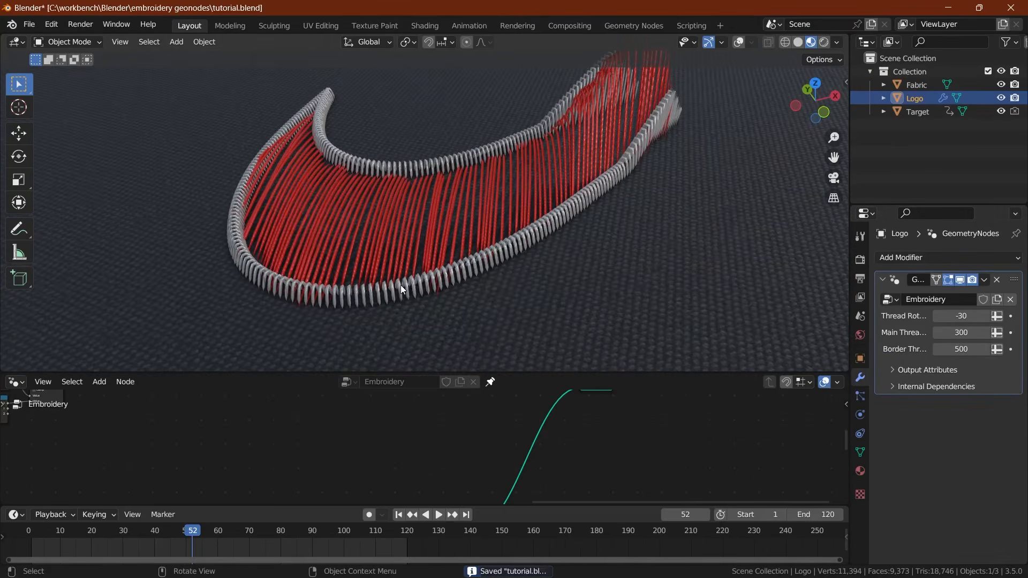
Step: Copy the main threads' noise offset nodes, from Noise Texture through Set Position, and paste them beside the border branch of the Embroidery tree
drag(291, 373, 289, 296)
scroll(301, 358, down, 8)
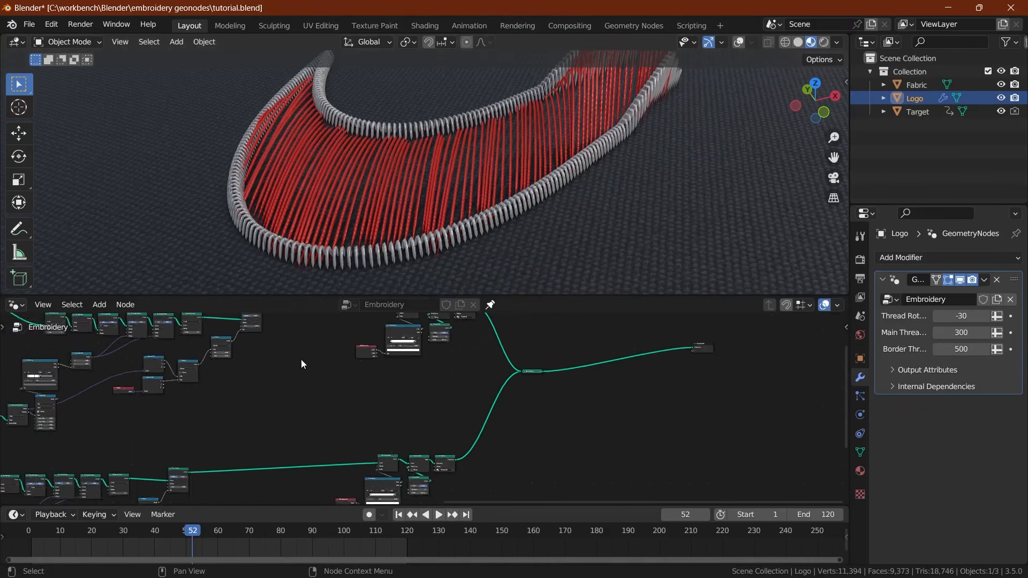
key(ctrl+s)
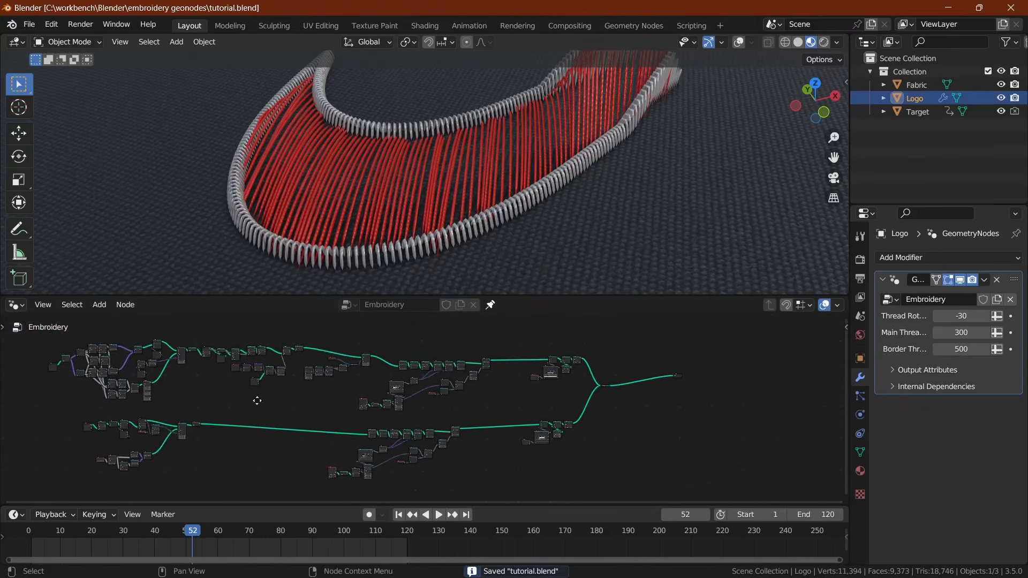
scroll(298, 433, up, 7)
middle_drag(279, 426, 397, 430)
scroll(397, 430, up, 5)
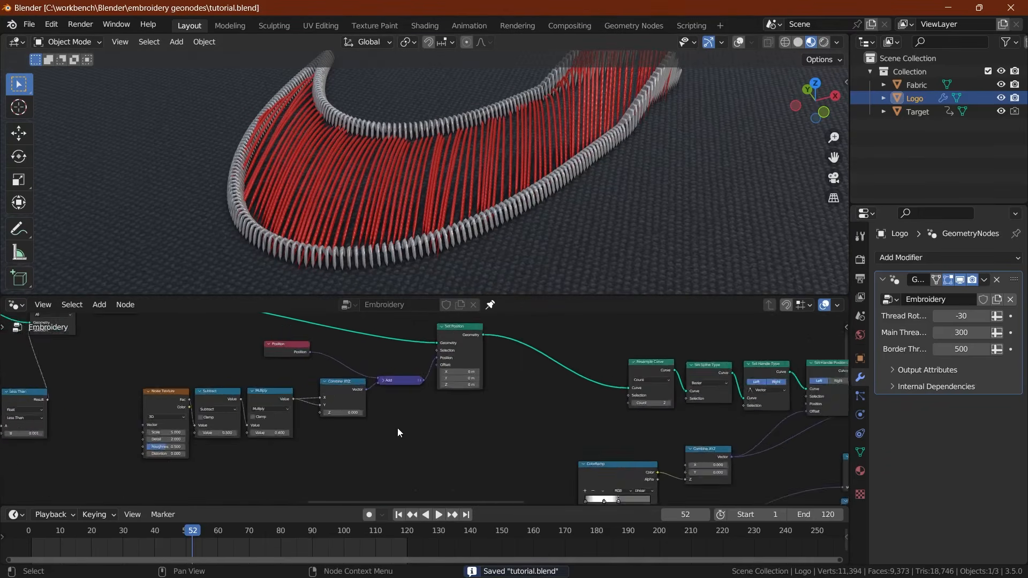
drag(506, 410, 132, 340)
key(ctrl+c)
scroll(306, 398, down, 10)
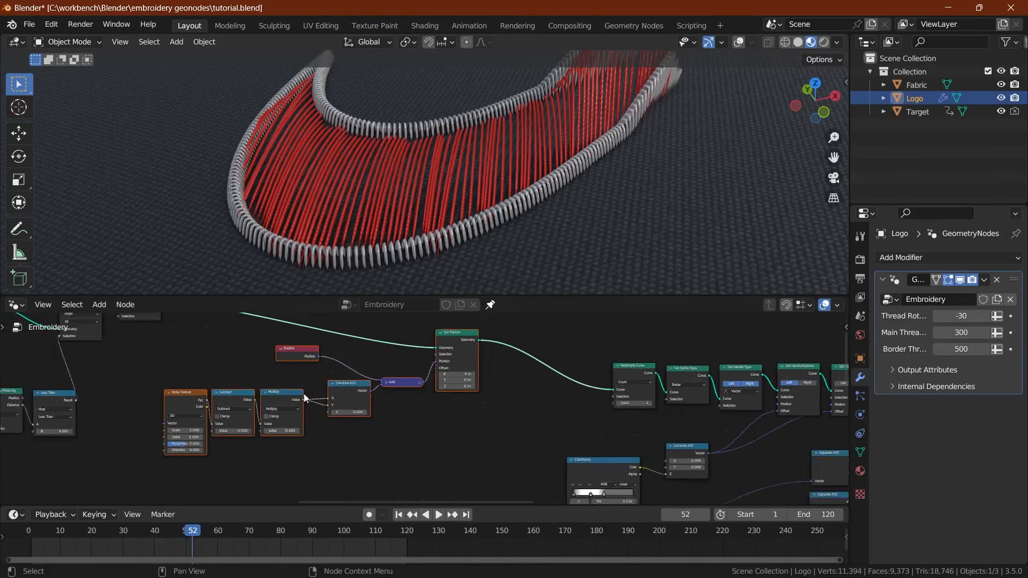
middle_drag(257, 496, 343, 436)
key(ctrl+v)
drag(324, 450, 314, 447)
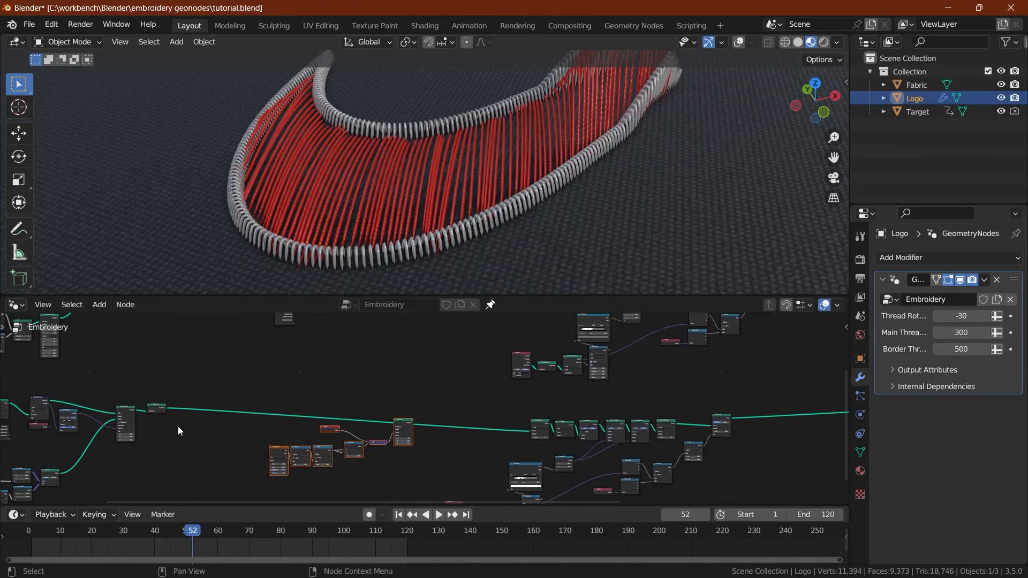
Step: Wire the pasted Set Position node into the border branch's geometry flow ahead of its Resample Curve node
scroll(145, 422, up, 2)
middle_drag(116, 421, 142, 412)
scroll(129, 410, up, 4)
mouse_move(49, 398)
mouse_down()
mouse_move(416, 431)
mouse_move(631, 437)
mouse_up()
middle_drag(326, 471, 410, 390)
scroll(349, 424, up, 9)
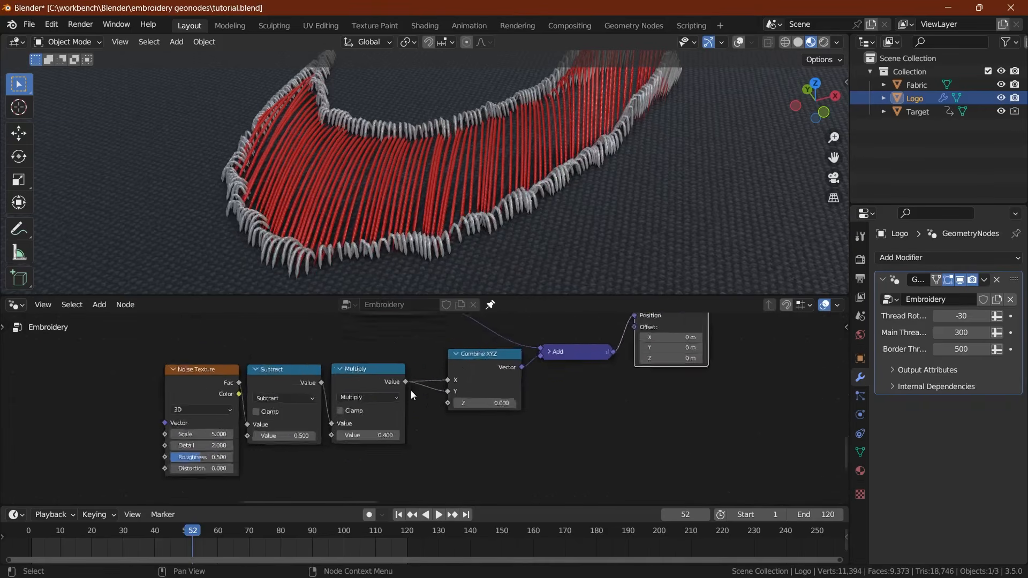
Step: Try 0.2 and 0.1 for the border noise's Multiply value, save, and set the value to 0.05
scroll(411, 391, up, 4)
click(354, 449)
text(0.2)
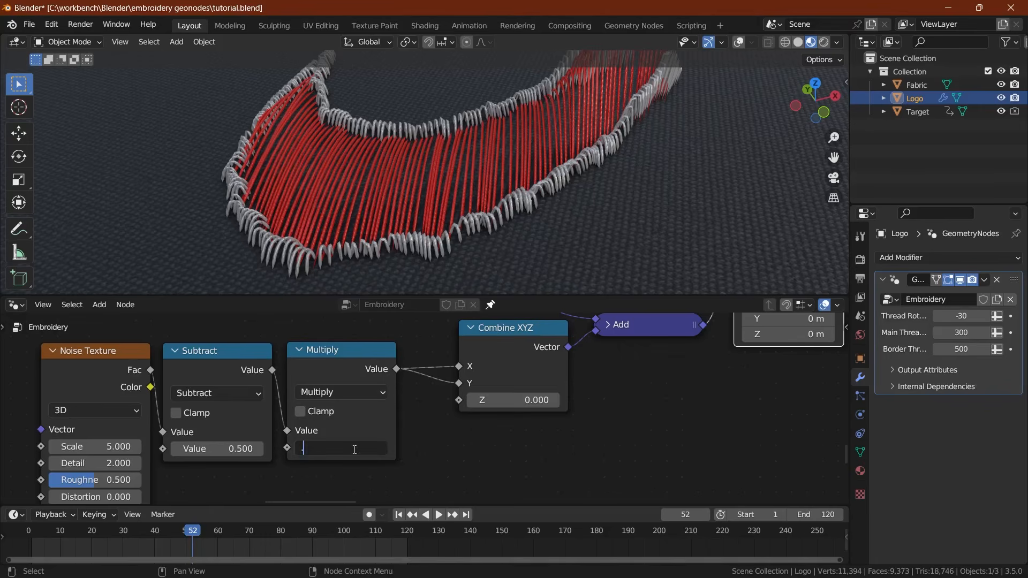
key(Return)
click(354, 449)
text(0.1)
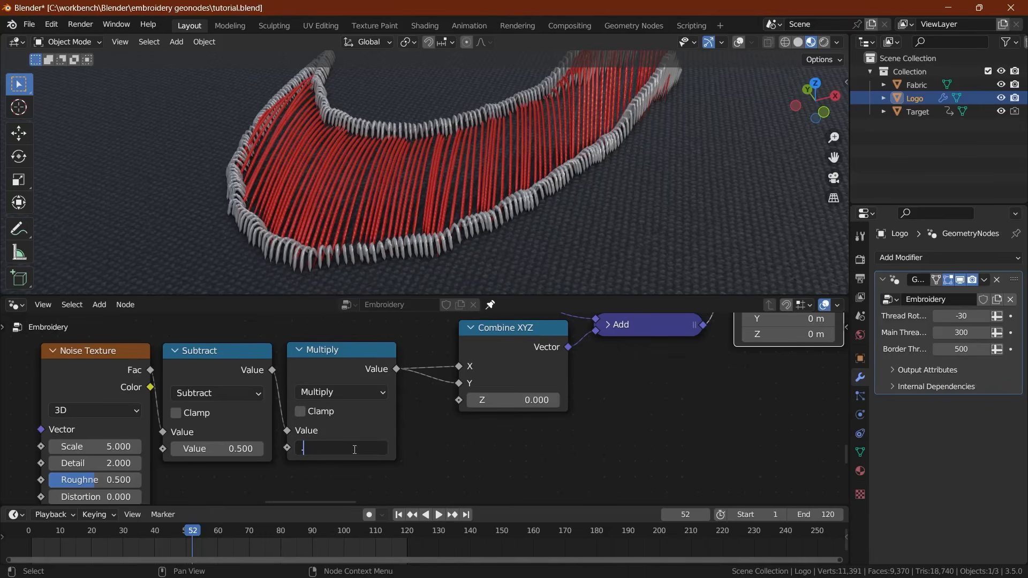
key(Return)
middle_drag(362, 123, 381, 405)
key(ctrl+s)
click(352, 448)
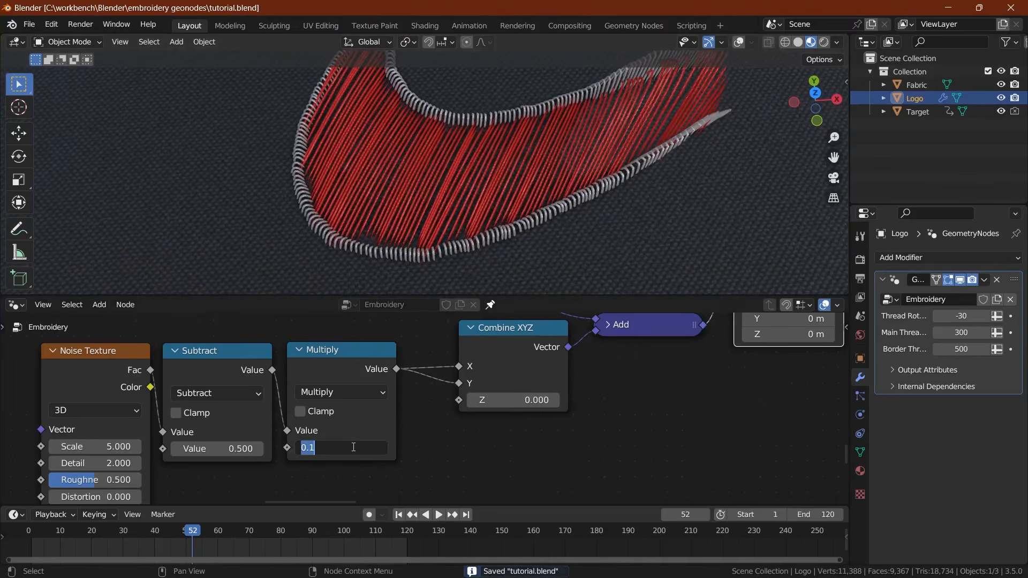
text(.05)
key(Return)
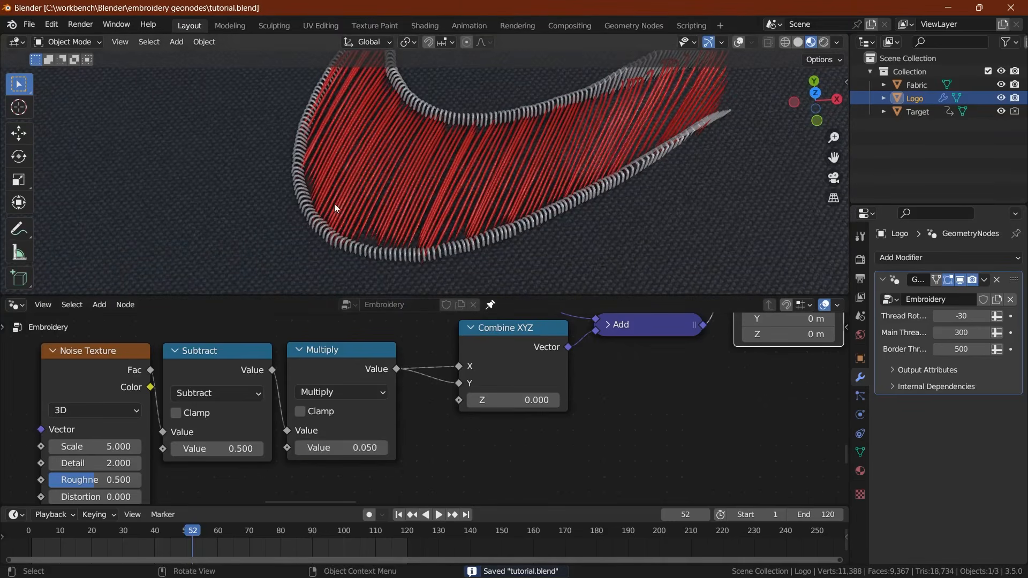
Step: Examine the red threads and white border up close near the logo's pointed hook end, and save the file
scroll(339, 175, down, 3)
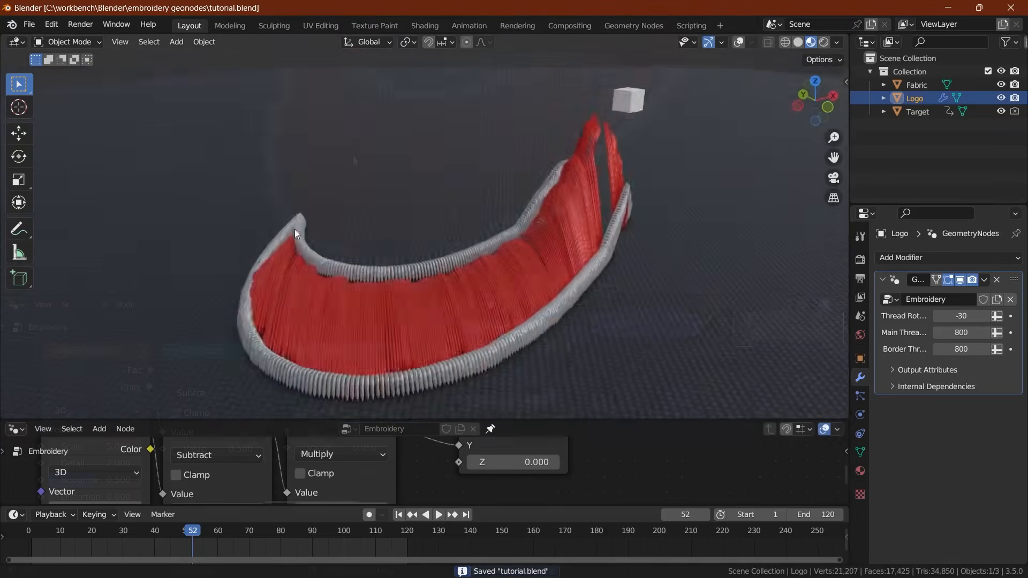
scroll(295, 229, up, 5)
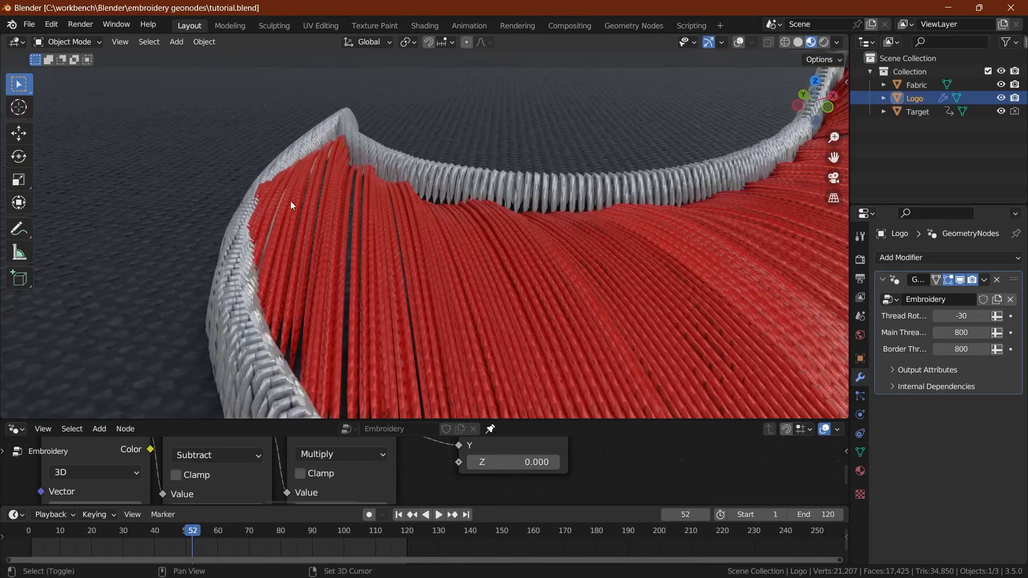
middle_drag(292, 204, 297, 241)
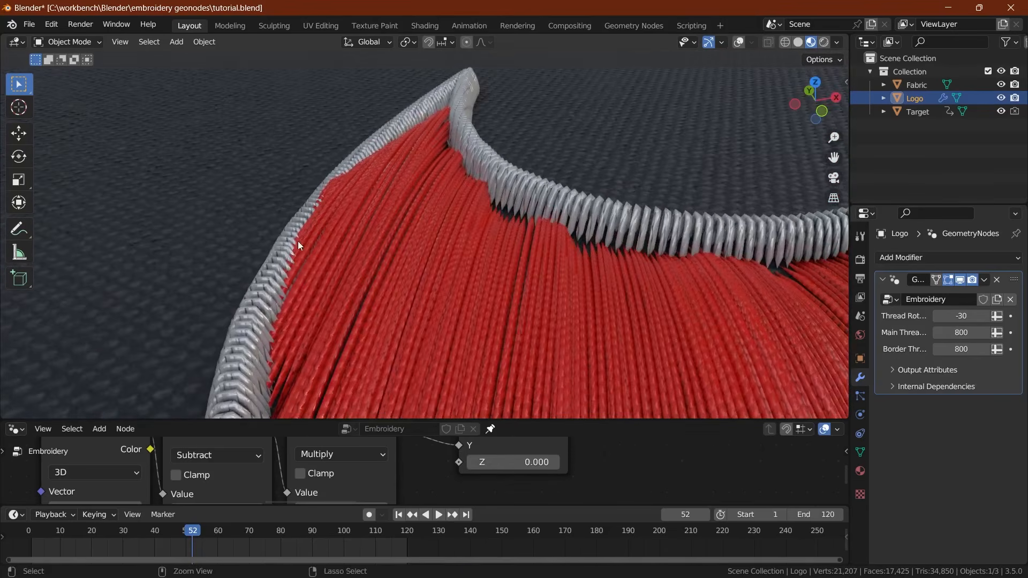
key(ctrl+s)
scroll(375, 472, down, 3)
Step: Brighten the grey last stop of the border threads' ColorRamp in the Embroidery tree and save the file
drag(279, 421, 278, 288)
scroll(403, 392, down, 9)
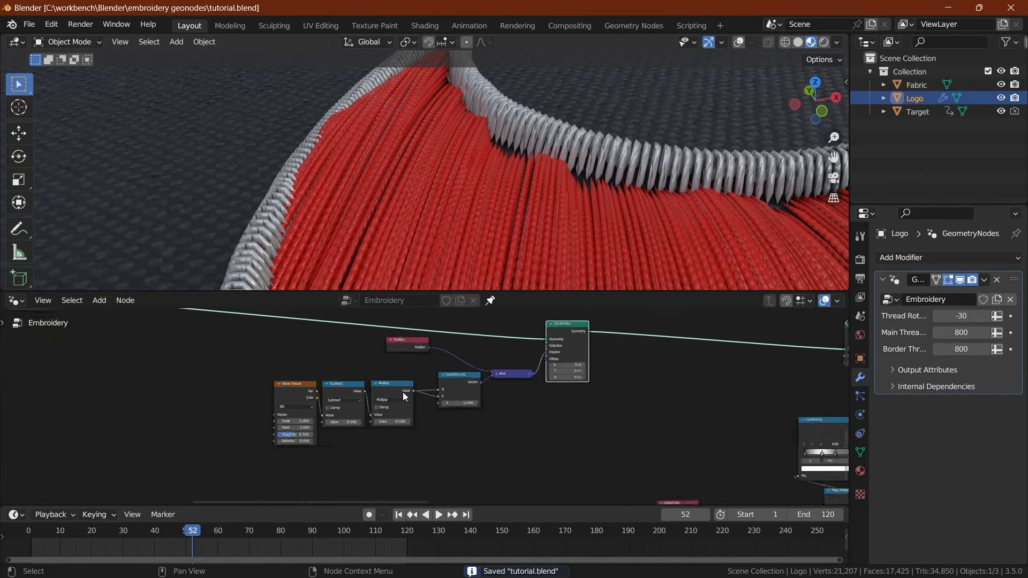
middle_drag(623, 413, 399, 418)
scroll(399, 417, up, 3)
scroll(399, 417, up, 8)
middle_drag(425, 485, 479, 427)
scroll(479, 430, up, 4)
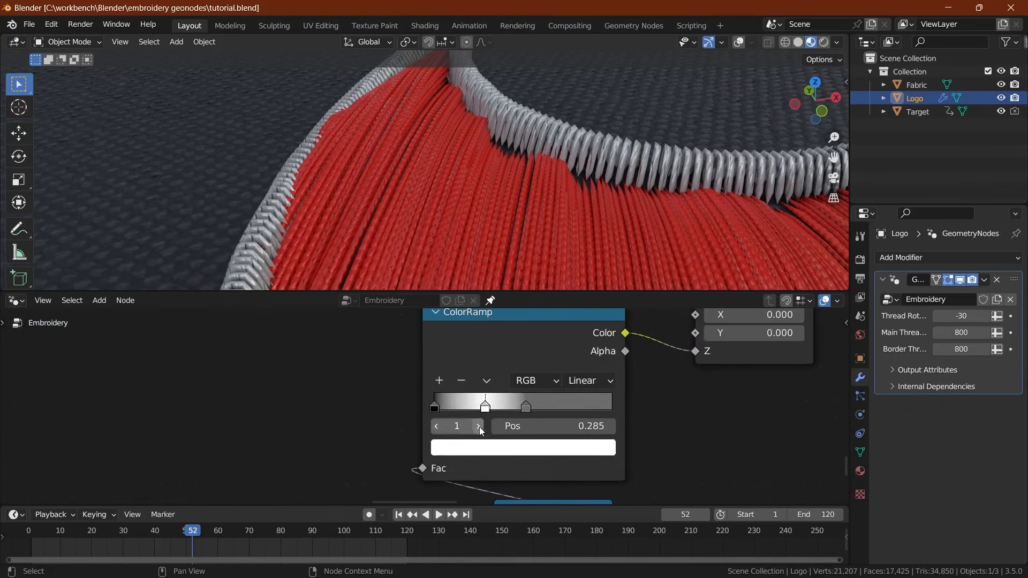
click(525, 406)
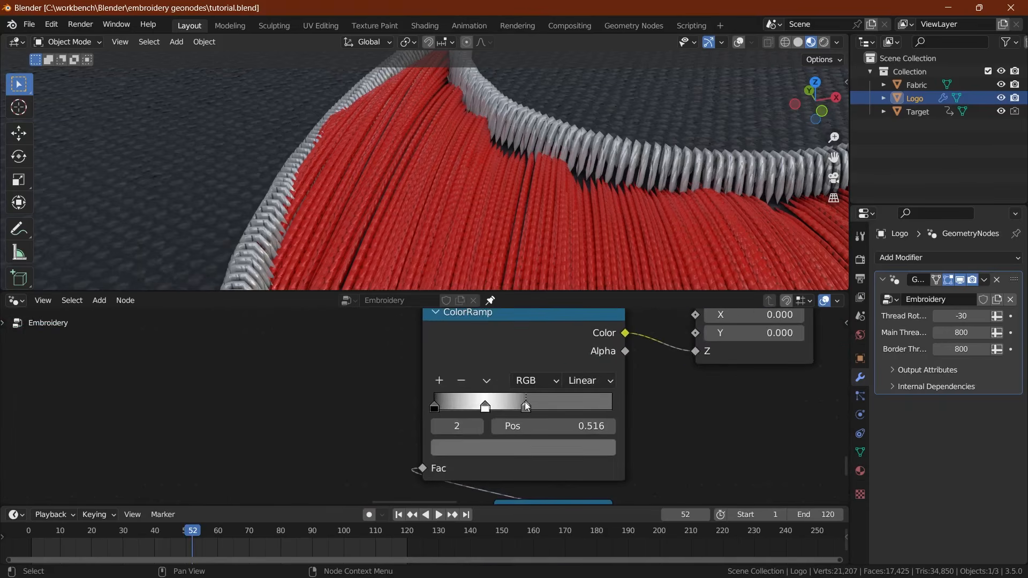
click(527, 450)
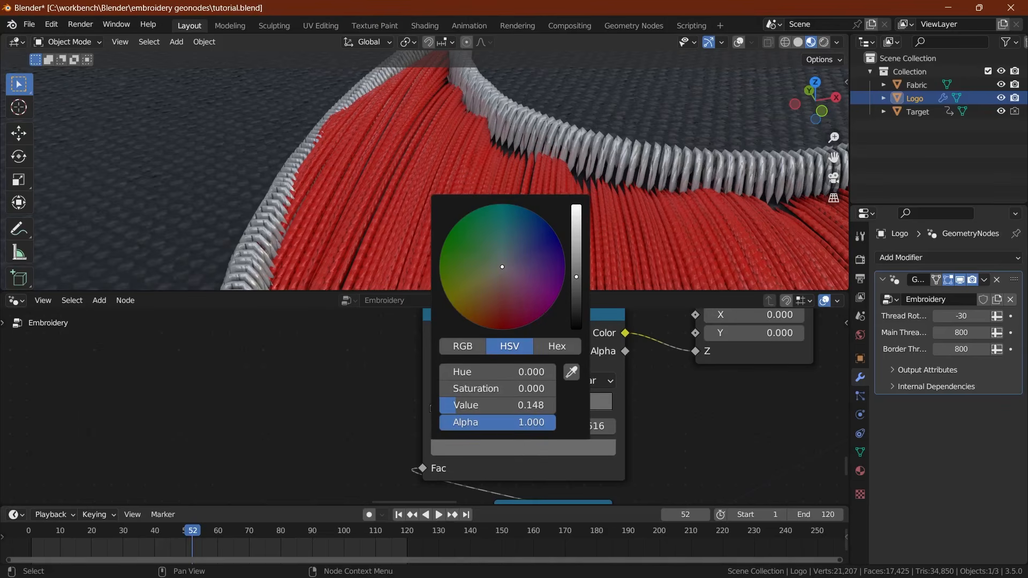
click(577, 268)
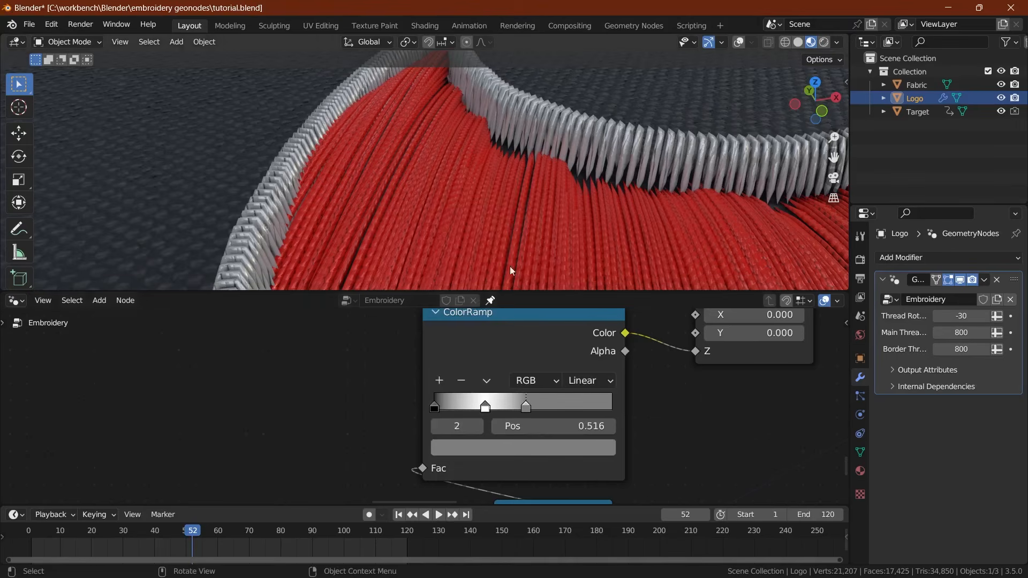
key(ctrl+s)
Step: Enlarge the 3D view, go to the final frame of the animation, 120, to view the whole logo, and save the file
scroll(393, 202, down, 10)
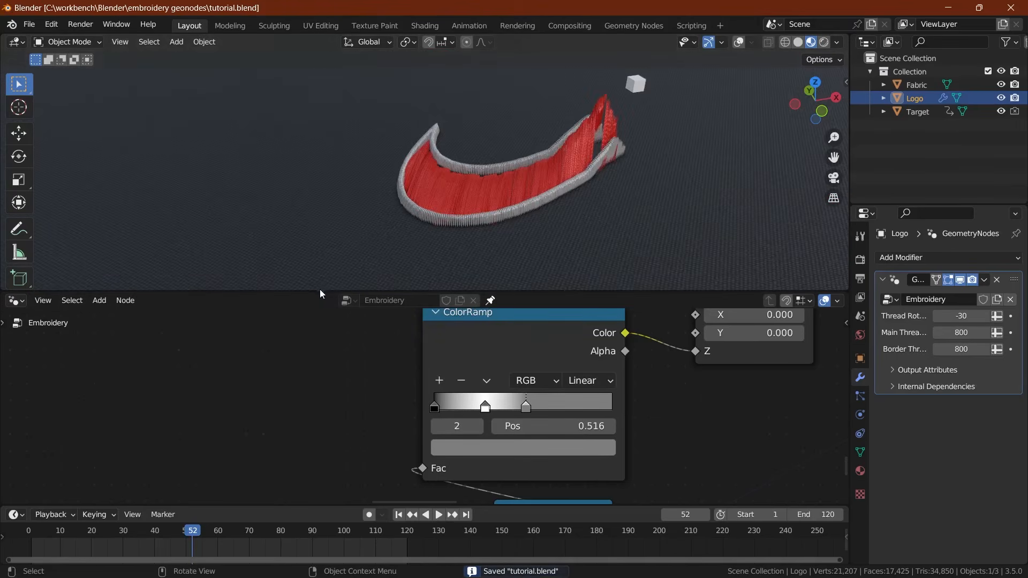
drag(320, 290, 321, 415)
middle_drag(326, 275, 300, 272)
scroll(308, 272, up, 2)
middle_drag(314, 343, 301, 327)
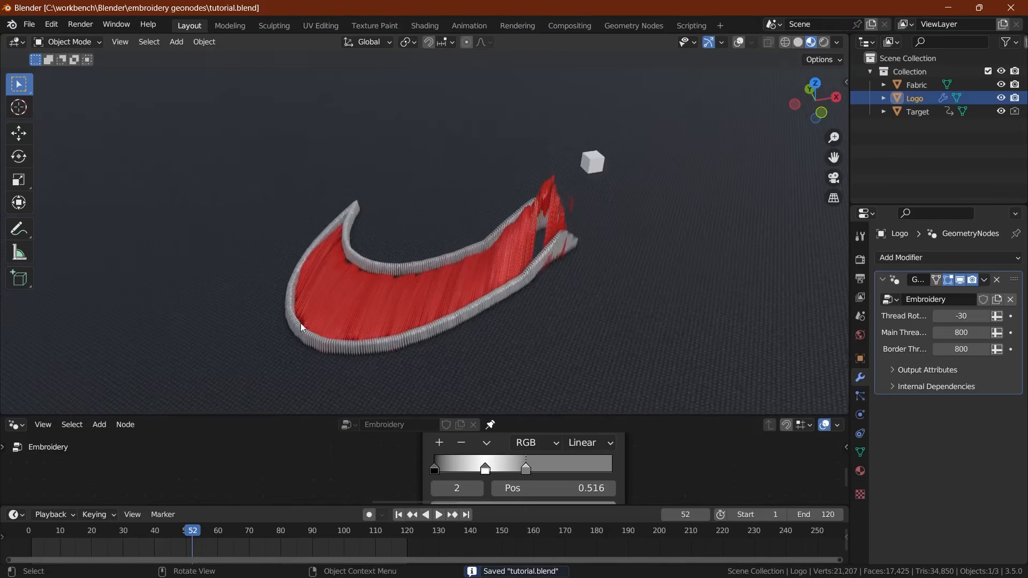
click(465, 515)
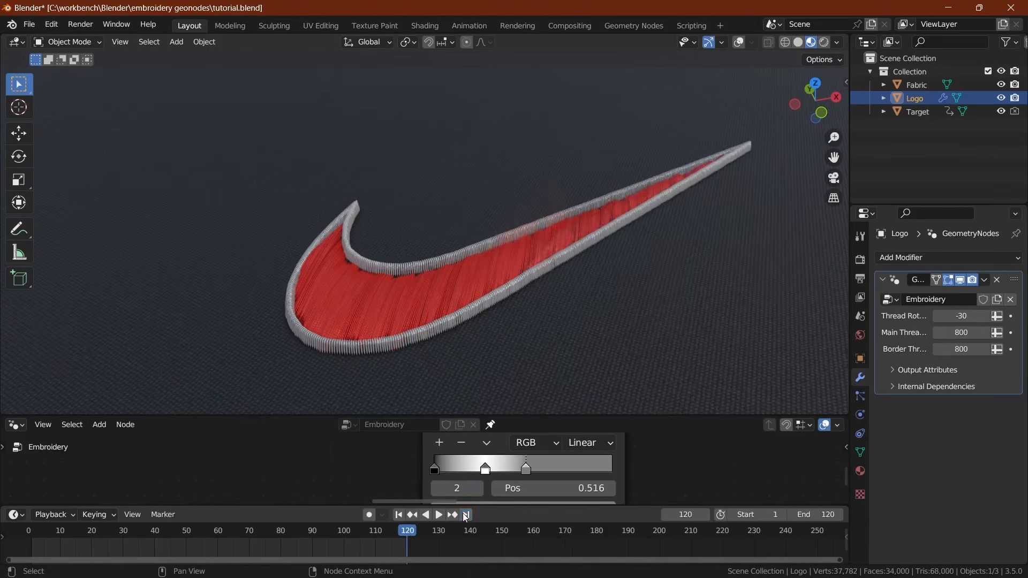
middle_drag(419, 264, 429, 285)
key(ctrl+s)
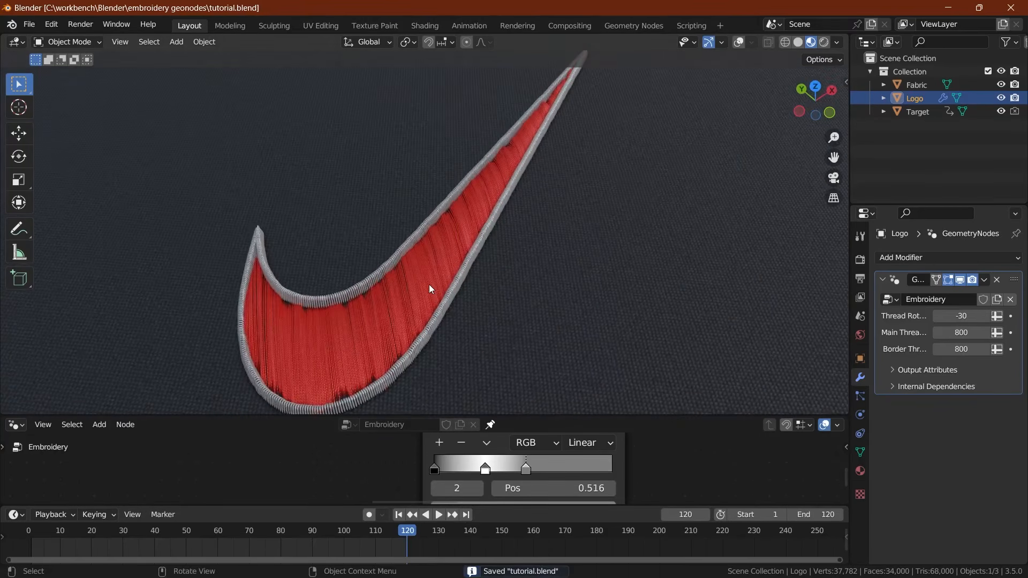
Step: Enlarge the node editor and bring the ColorRamp and Geometry Proximity area of the Embroidery tree into view
drag(299, 415, 276, 320)
scroll(264, 411, down, 4)
scroll(262, 412, down, 5)
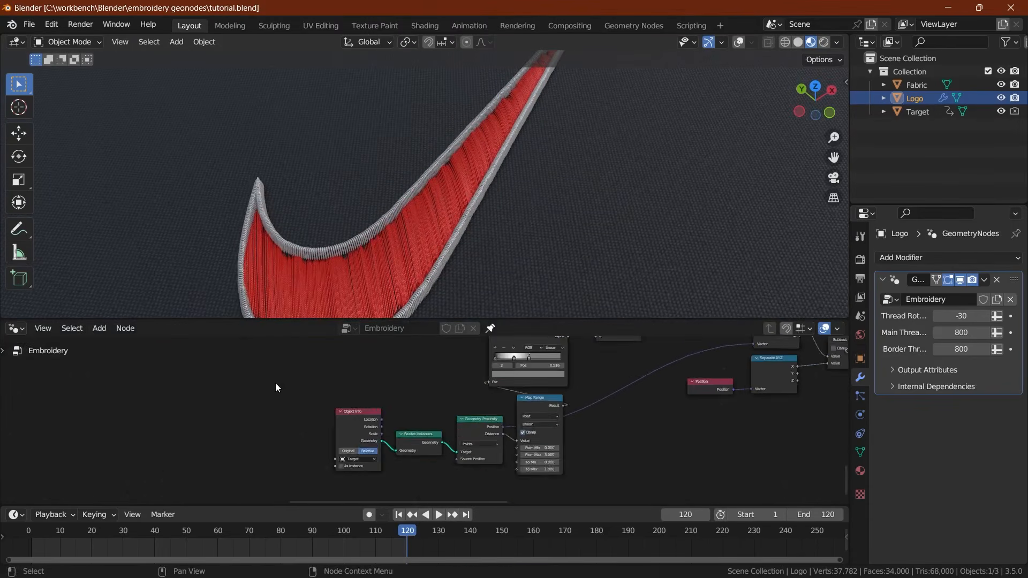